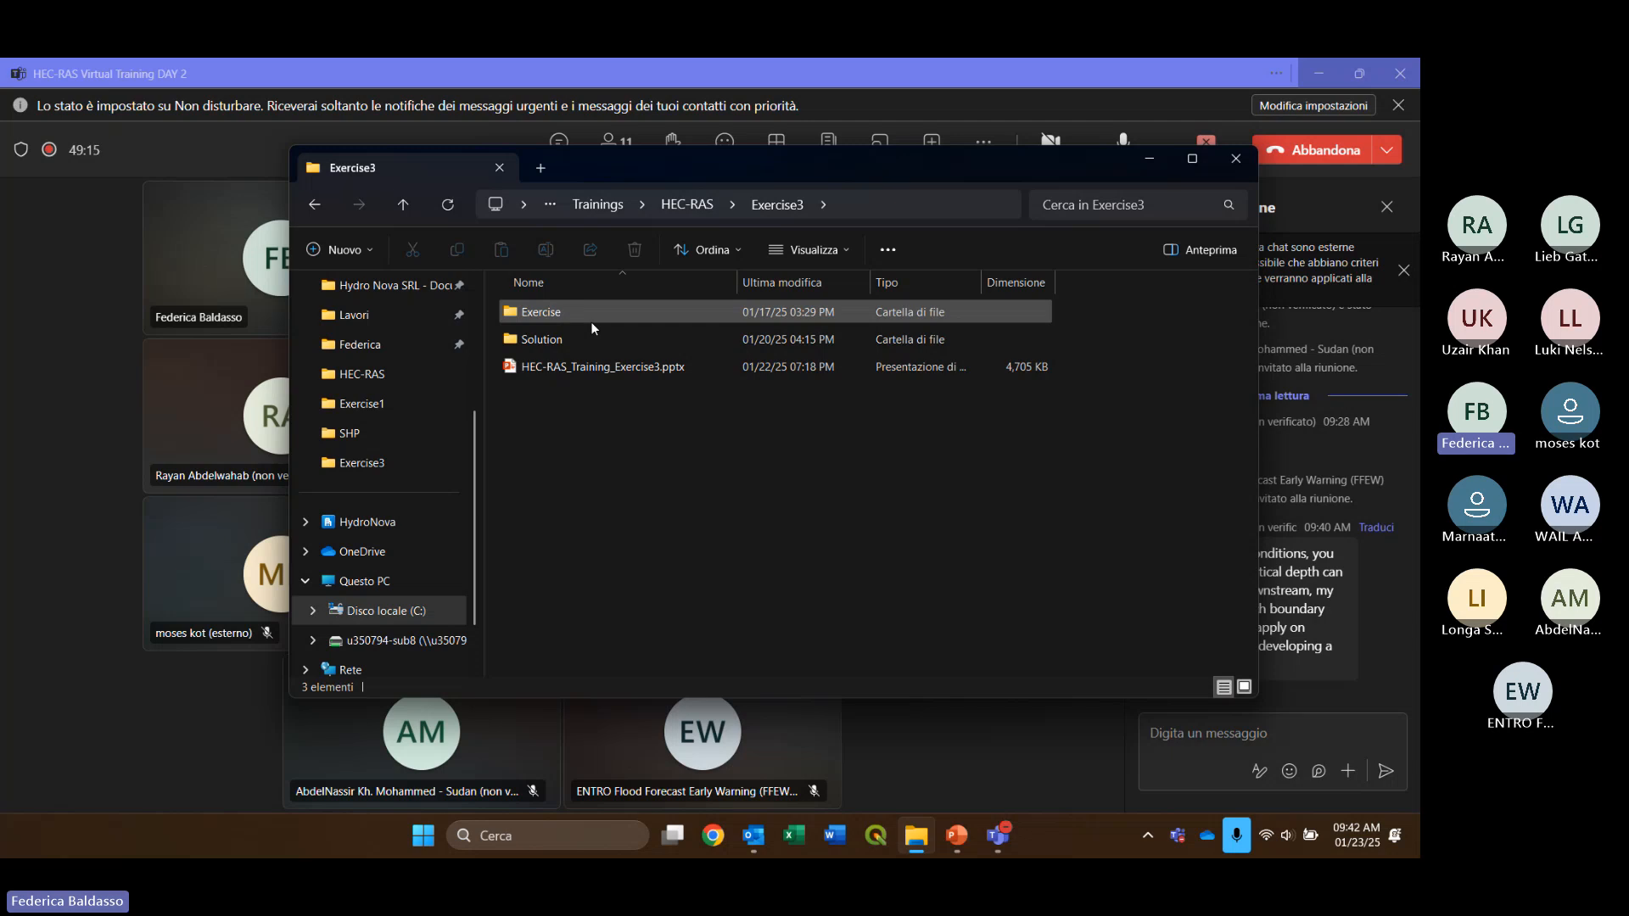
# Look through the contents of the Solution and Exercise folders inside the Exercise3 folder
pyautogui.click(565, 337)
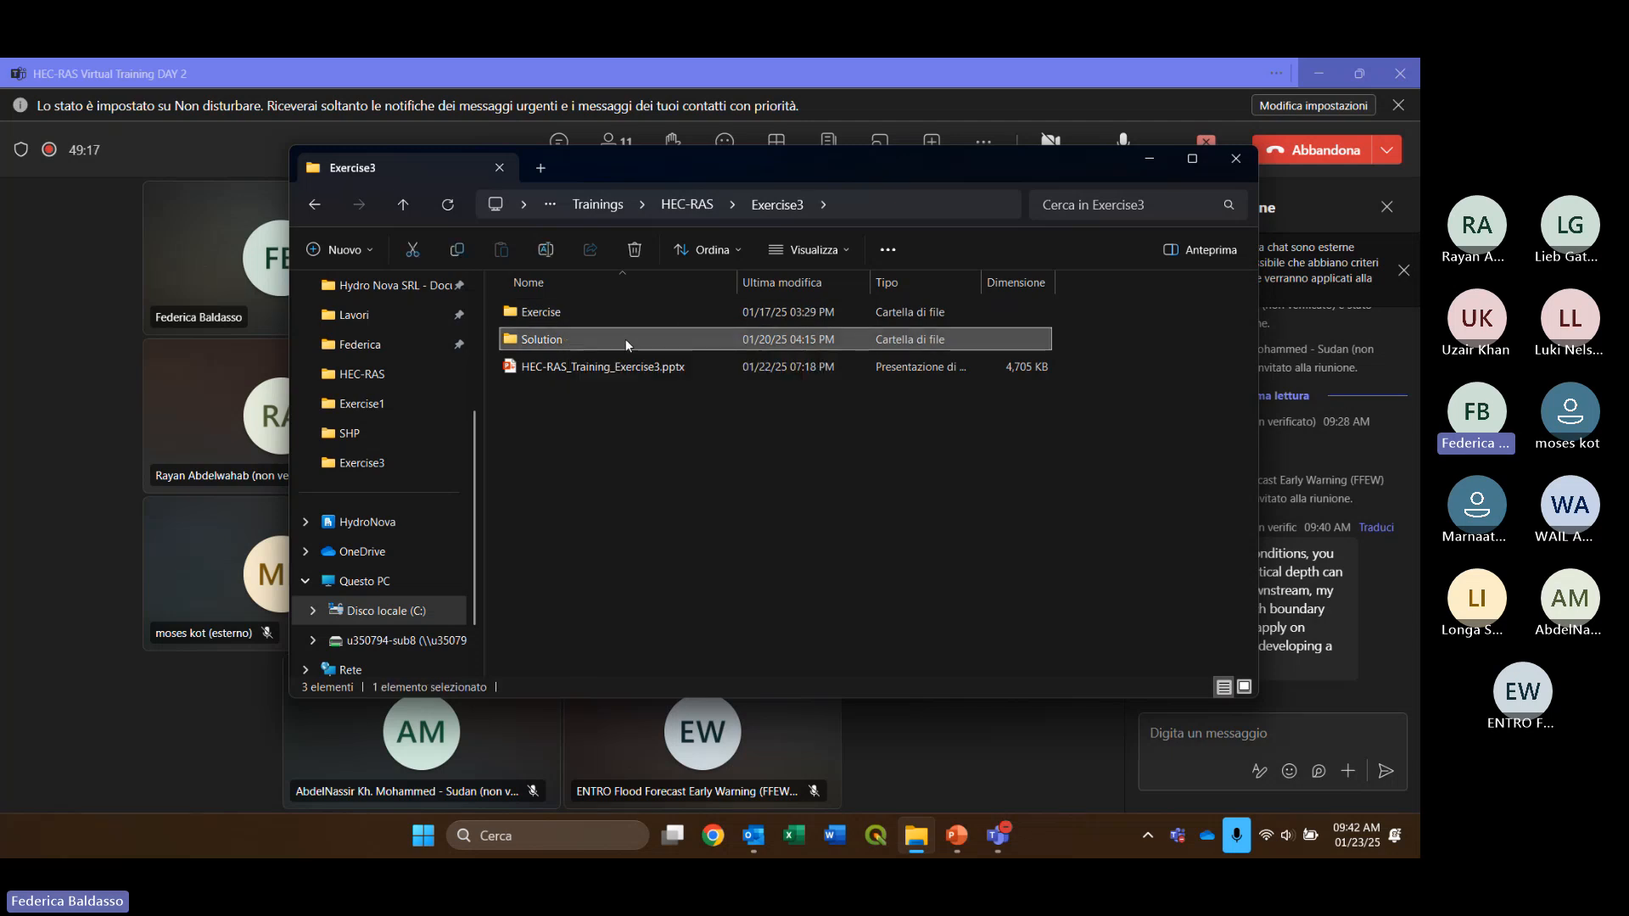
pyautogui.doubleClick(628, 338)
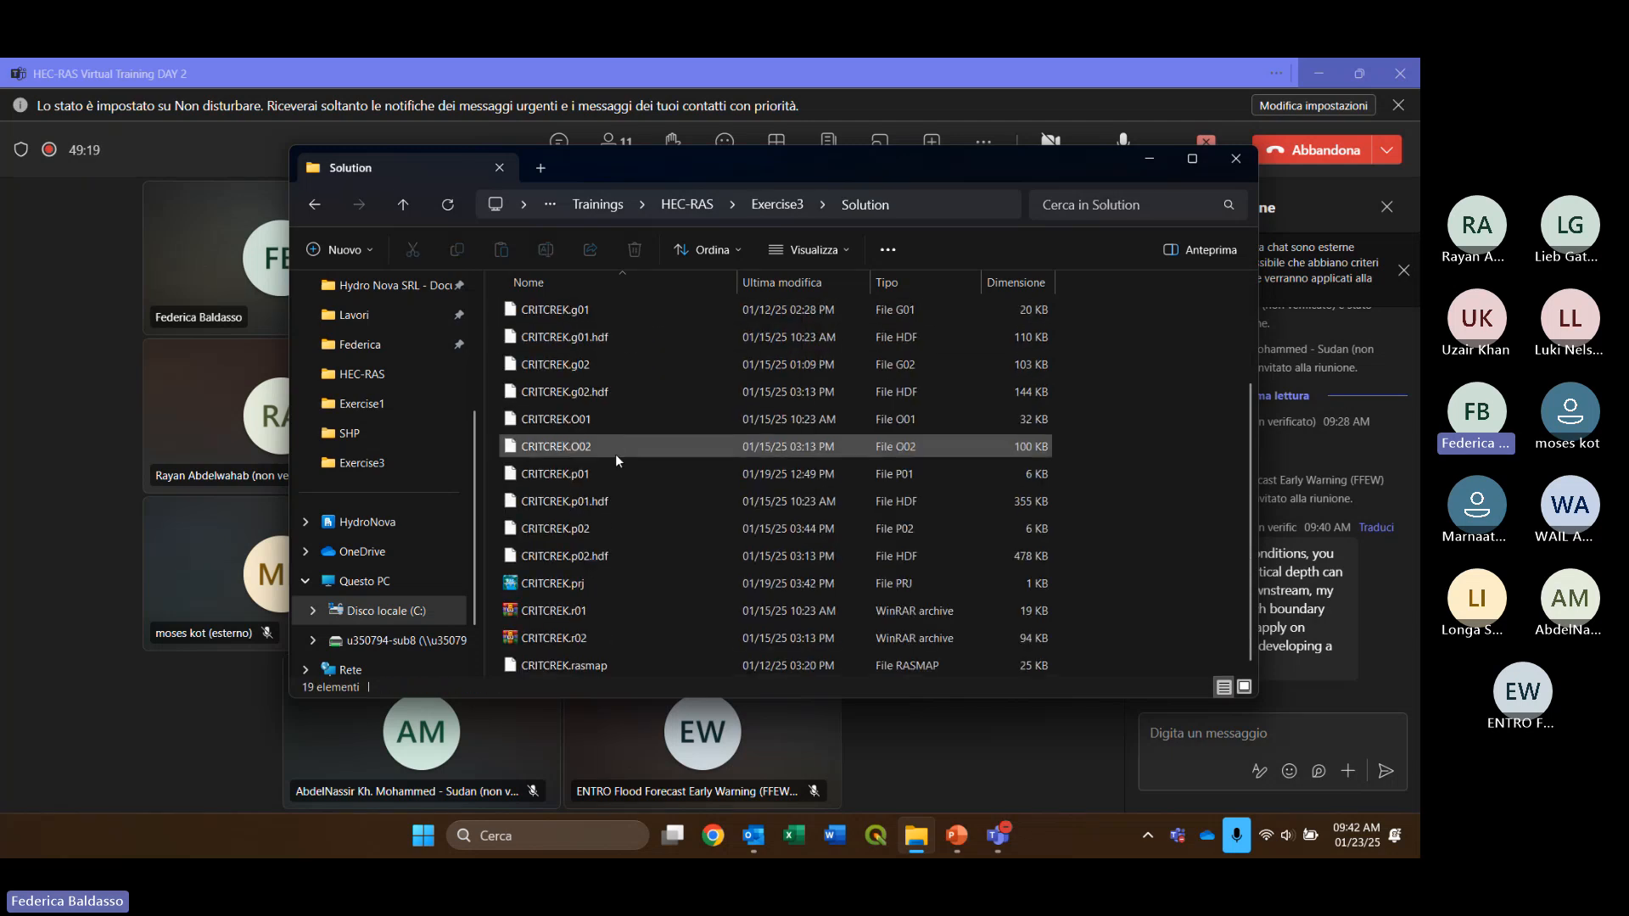
pyautogui.click(401, 208)
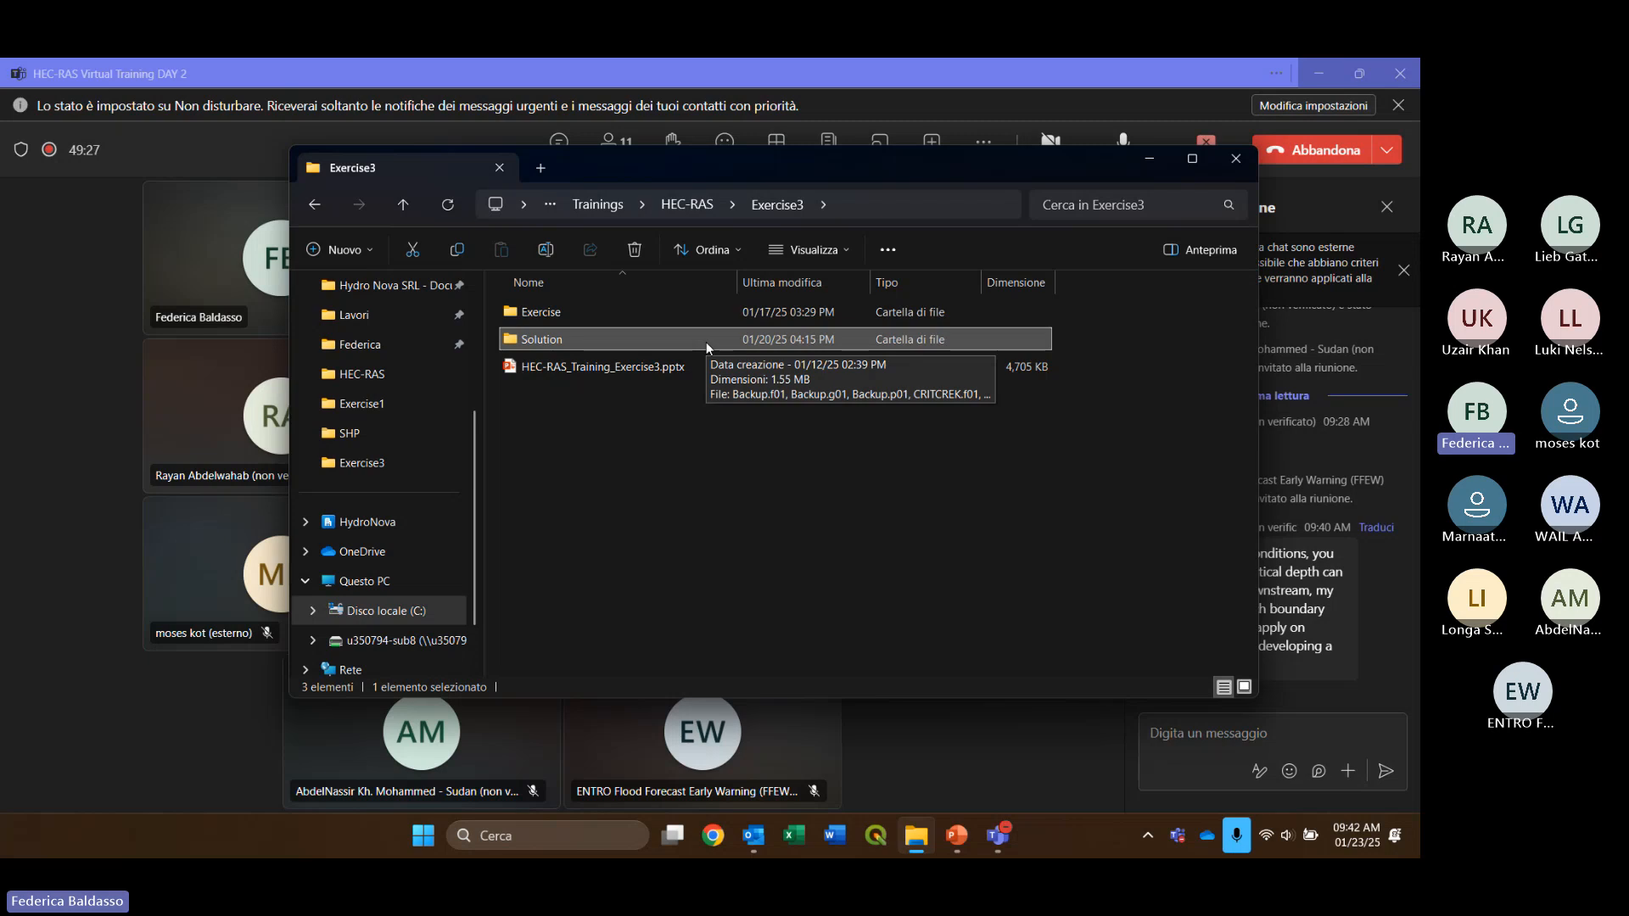
pyautogui.click(609, 439)
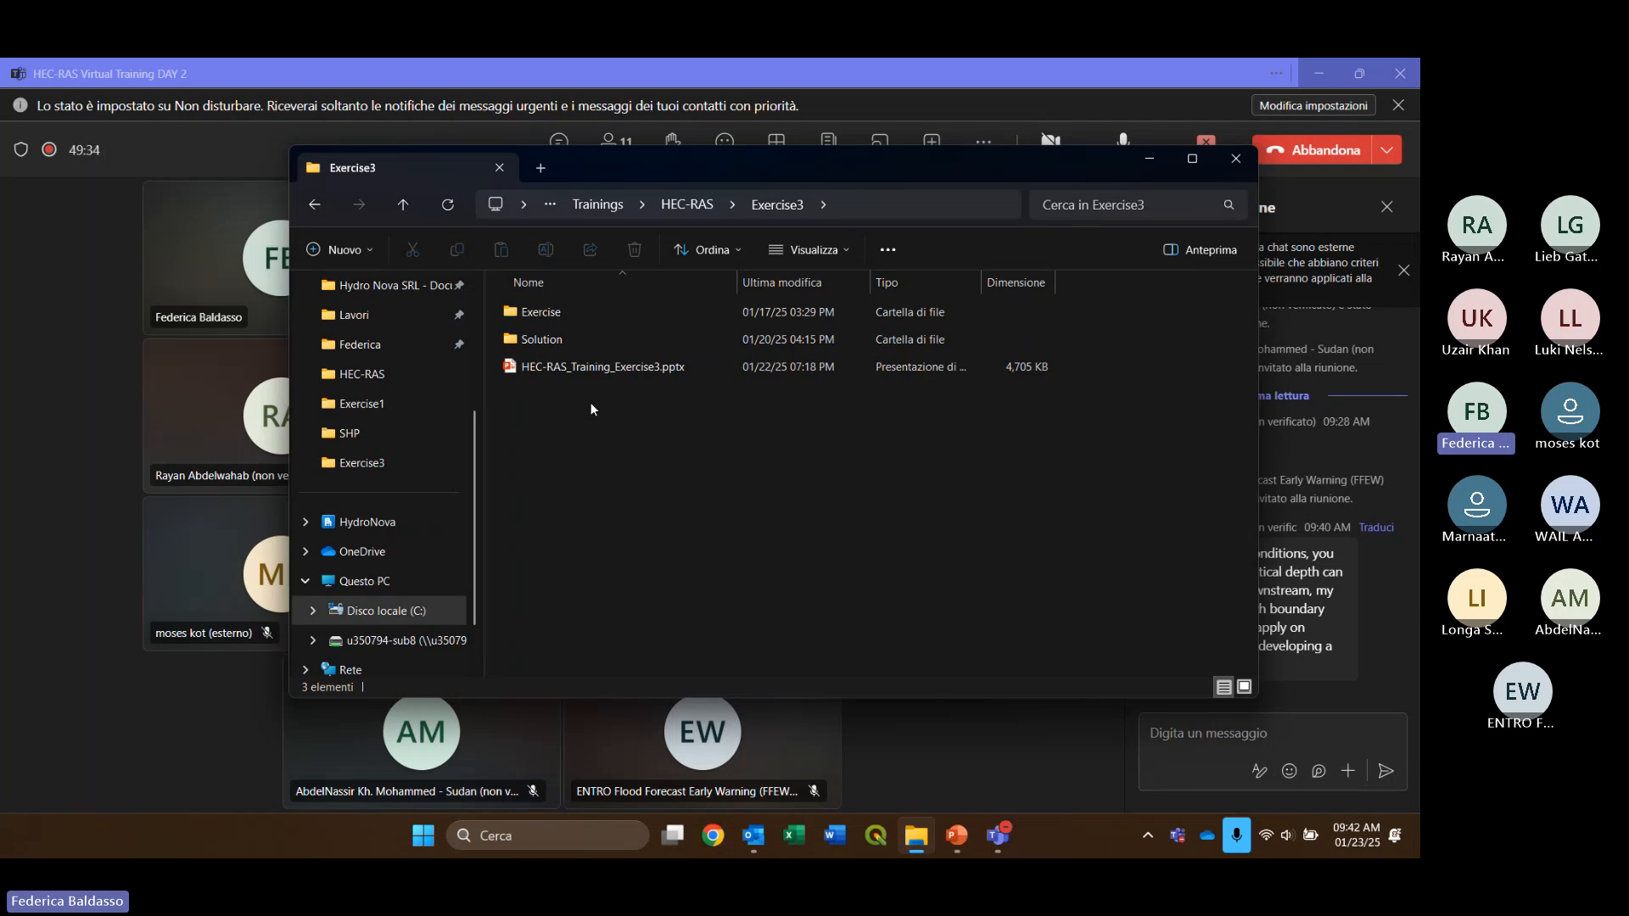
pyautogui.doubleClick(577, 312)
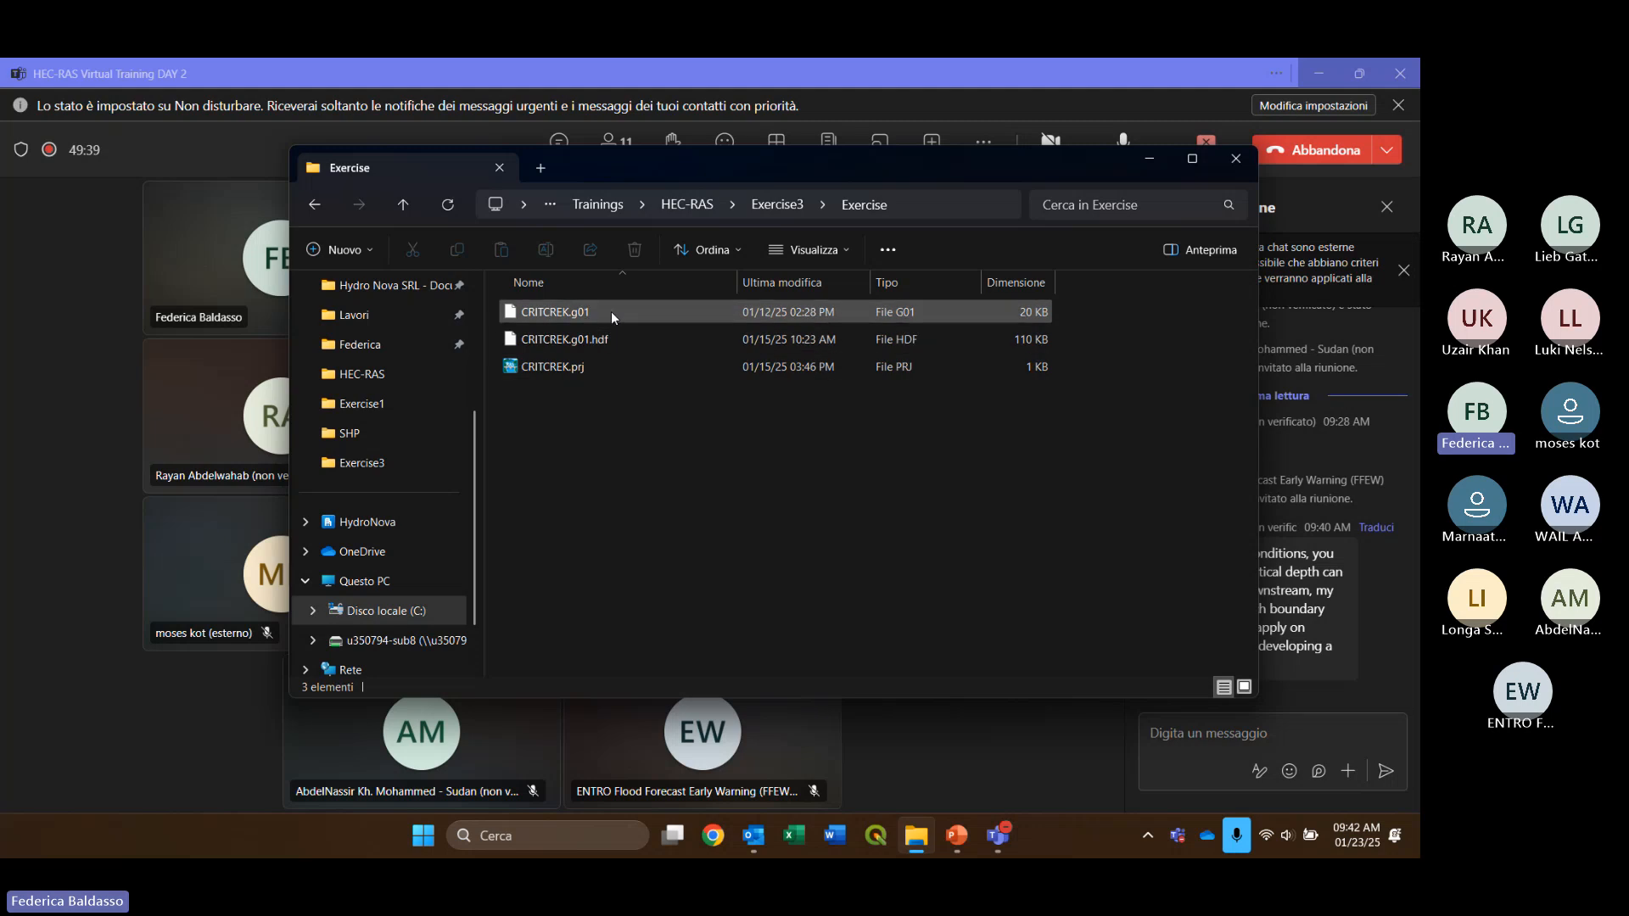
pyautogui.click(404, 209)
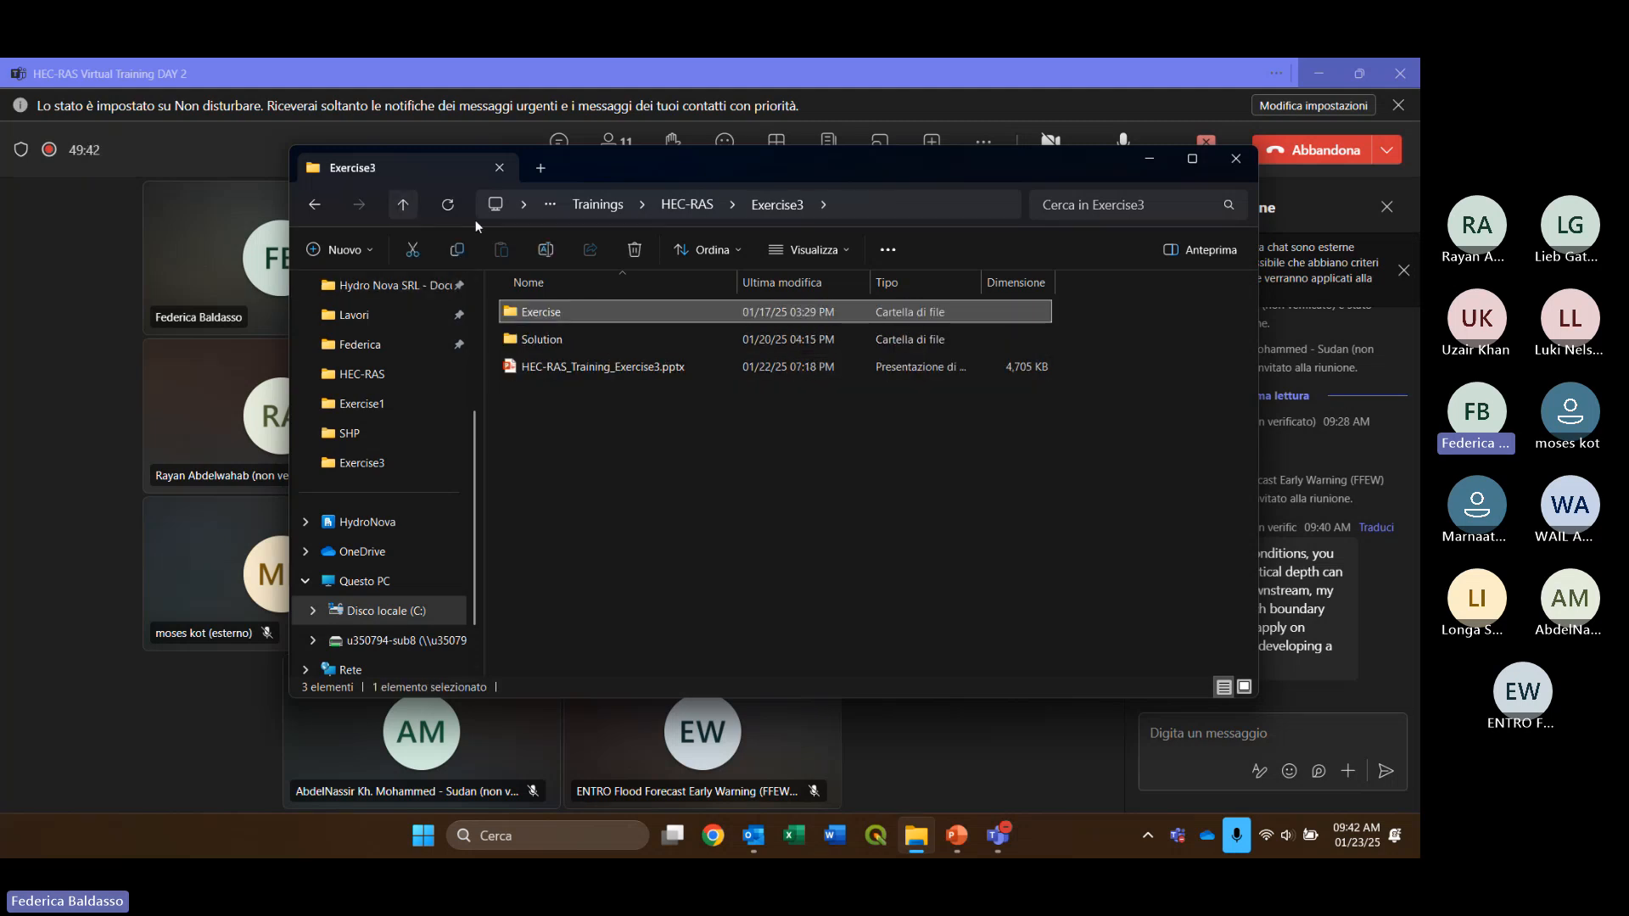
# Open HEC-RAS_Training_Exercise3.pptx, dock it on the left half of the desktop and minimise the other presentation and the file window
pyautogui.doubleClick(645, 370)
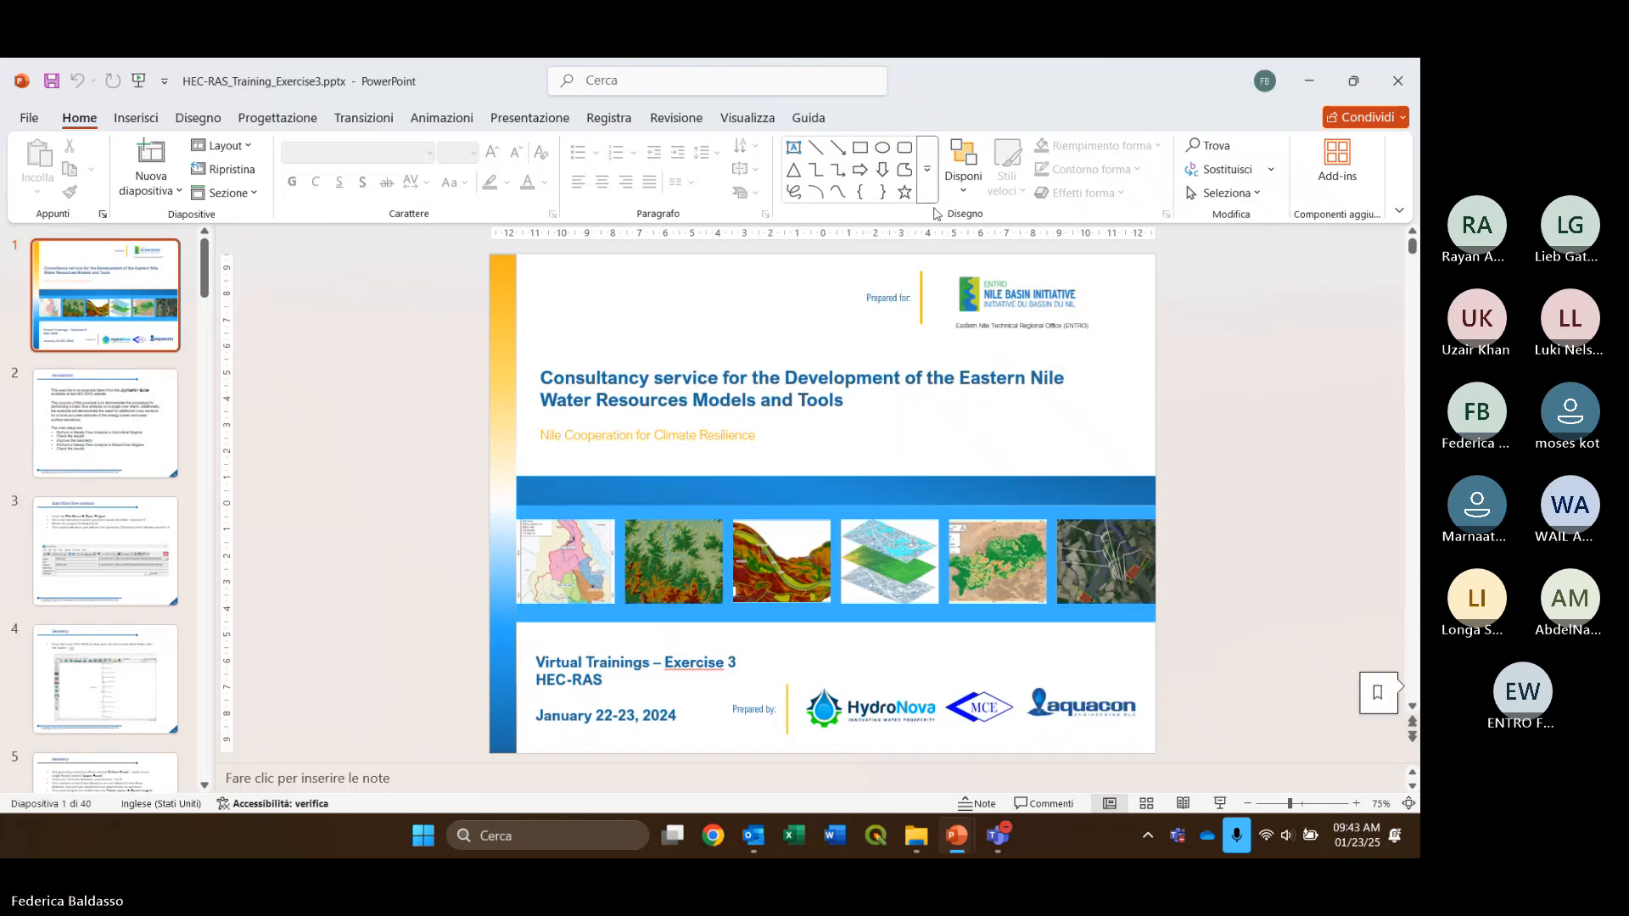
pyautogui.moveTo(1068, 94); pyautogui.dragTo(3, 361)
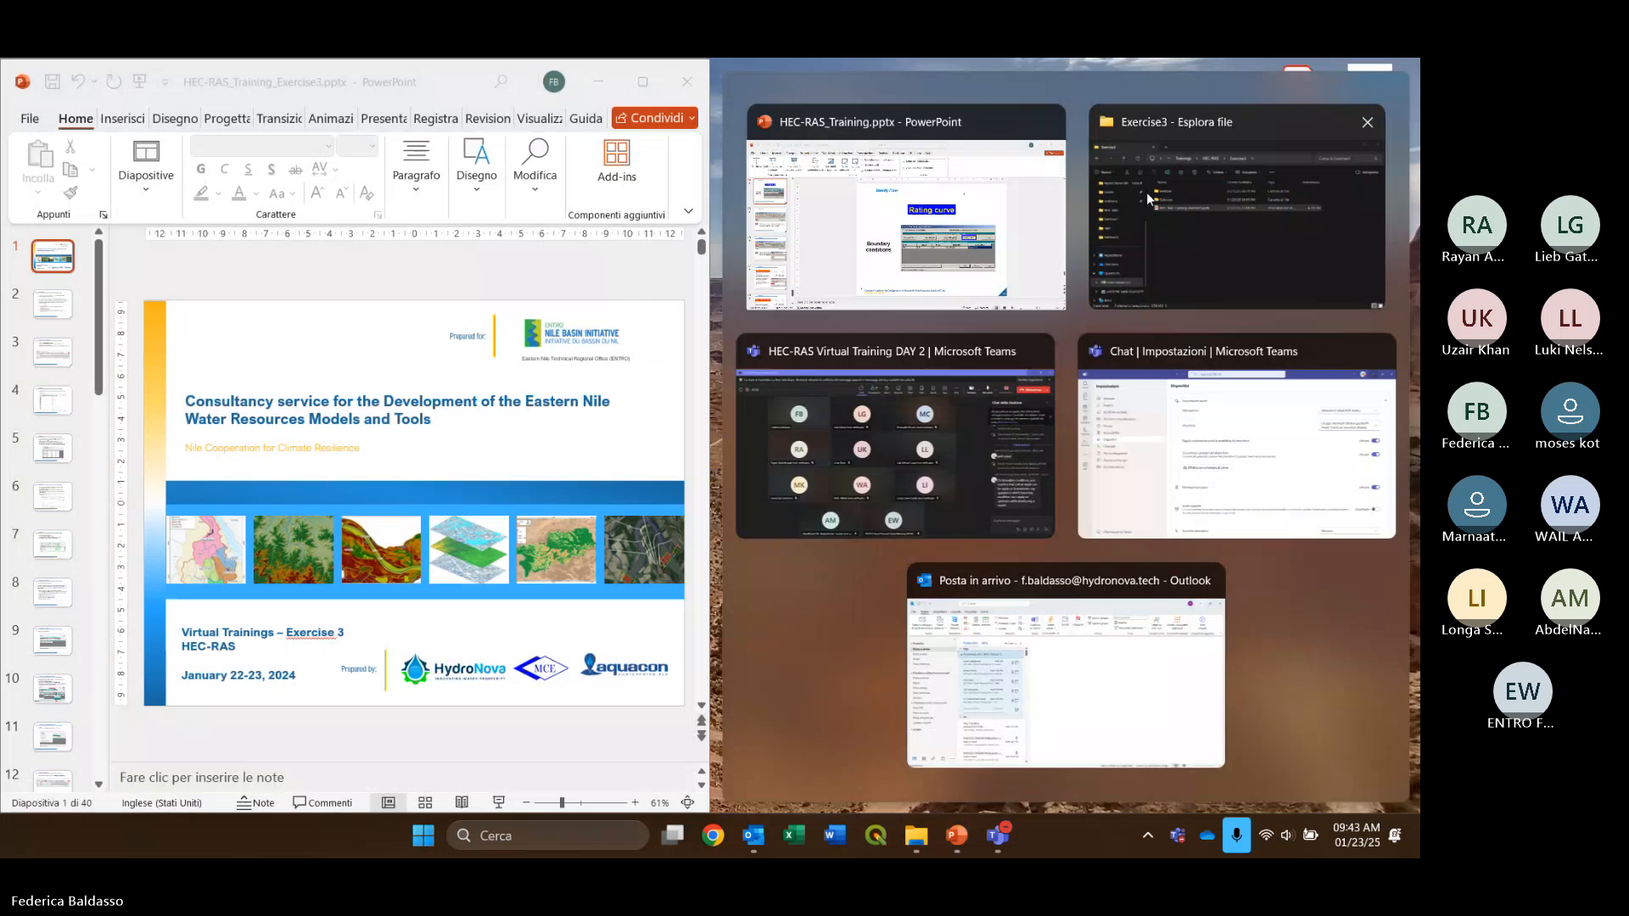
pyautogui.click(1010, 136)
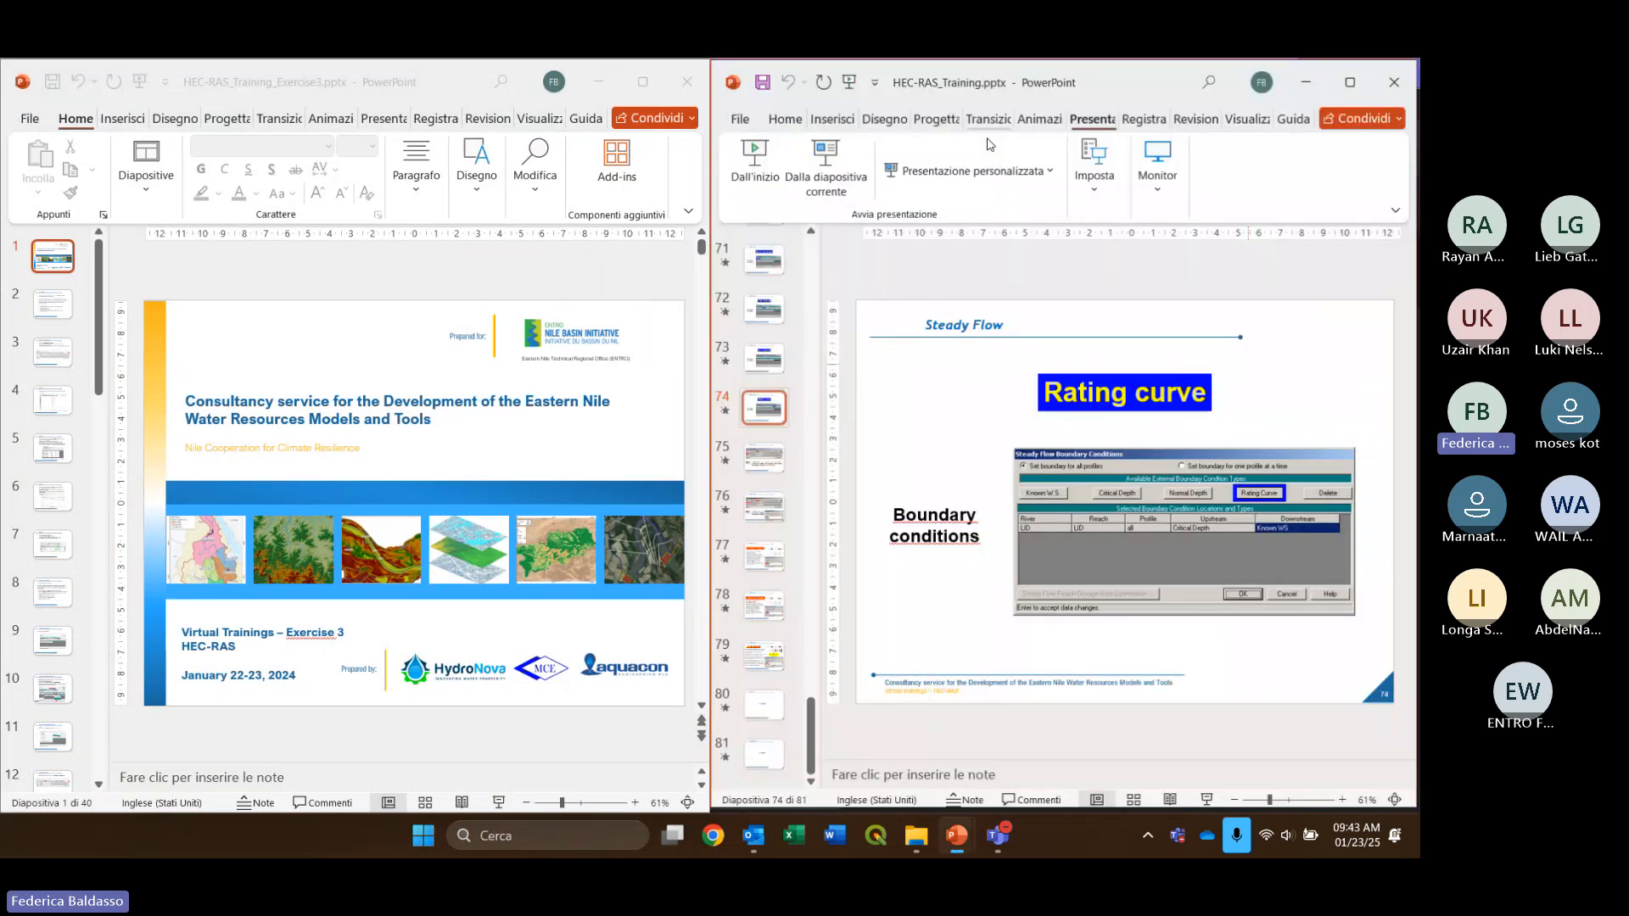
pyautogui.click(1311, 85)
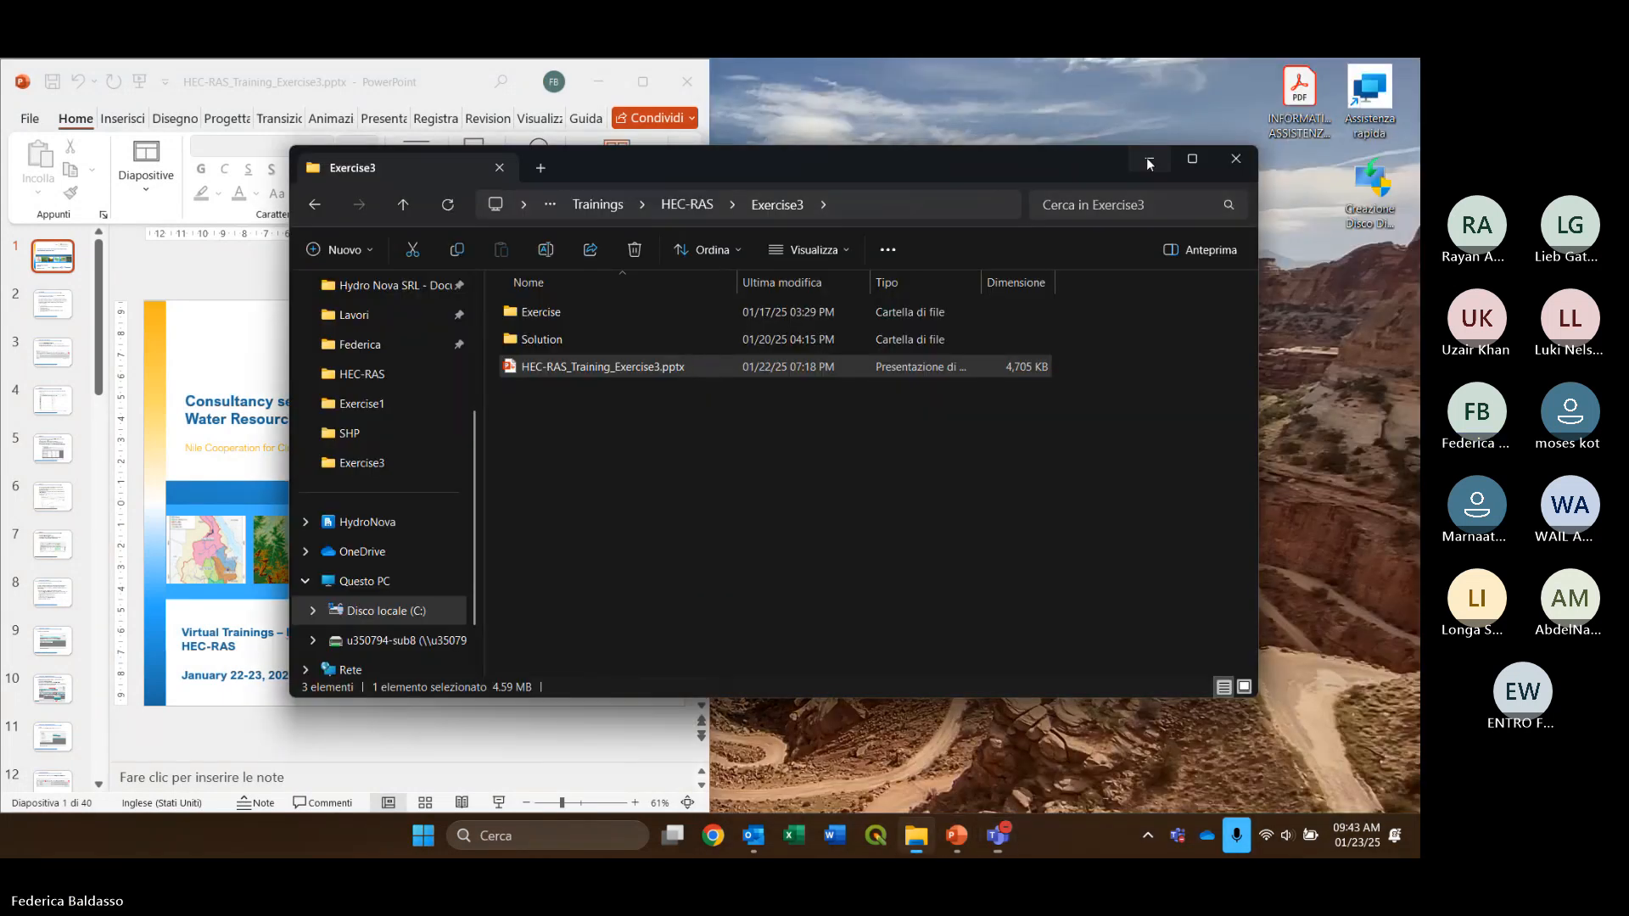
pyautogui.click(1151, 163)
# Search the computer for hec-ras, launch HEC-RAS 6.6 and place its window beside the presentation
pyautogui.click(599, 838)
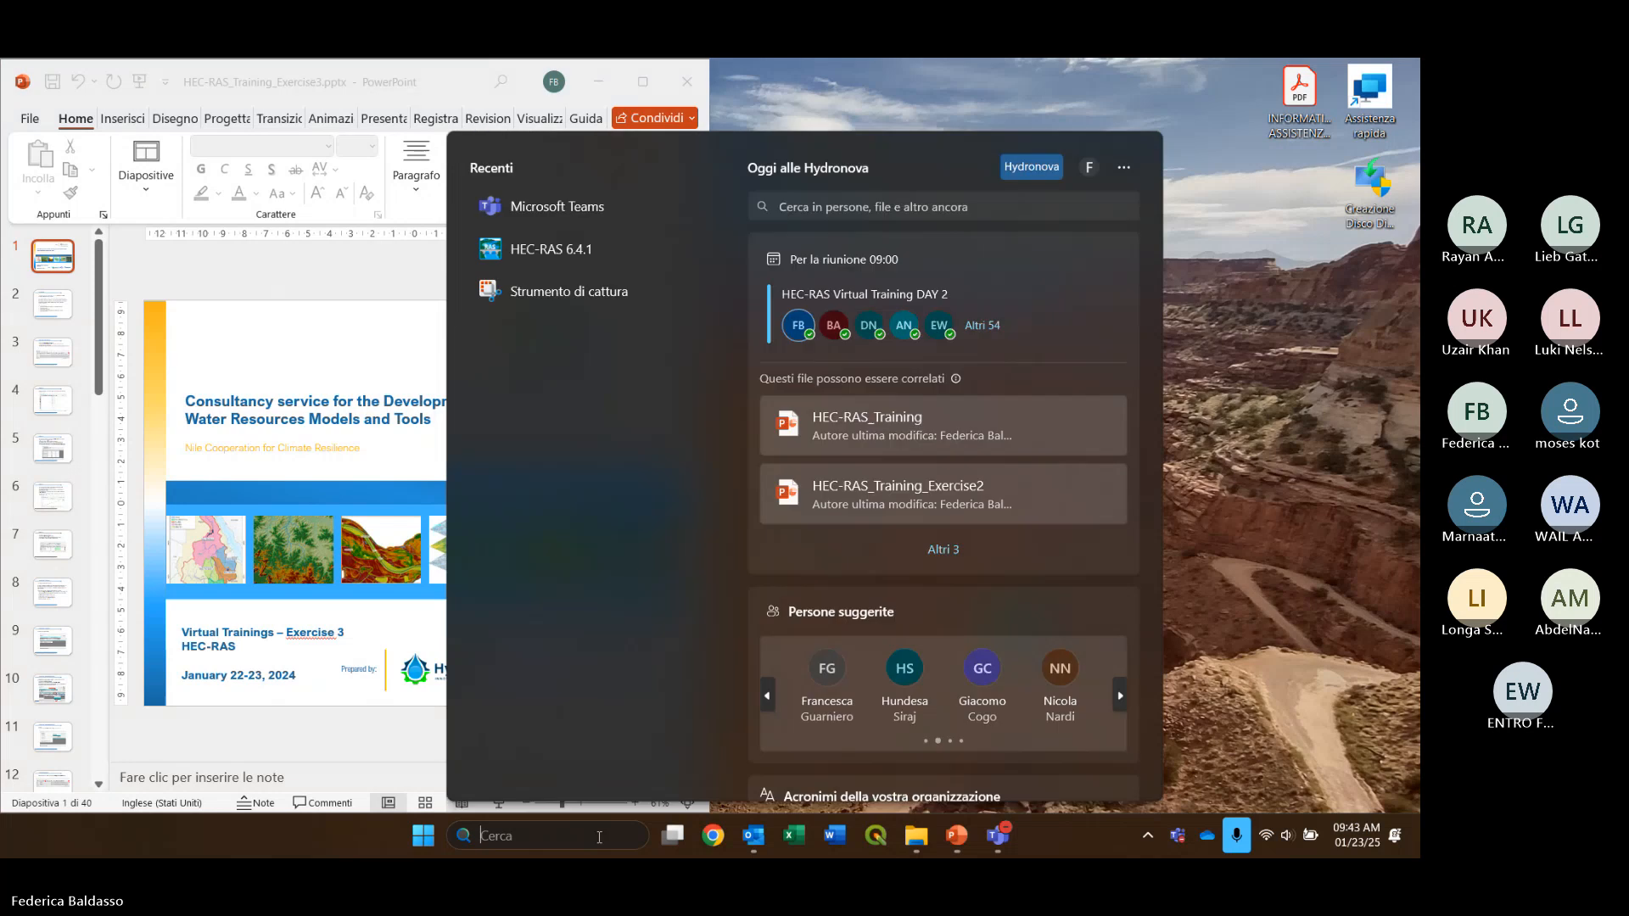
pyautogui.write('hec')
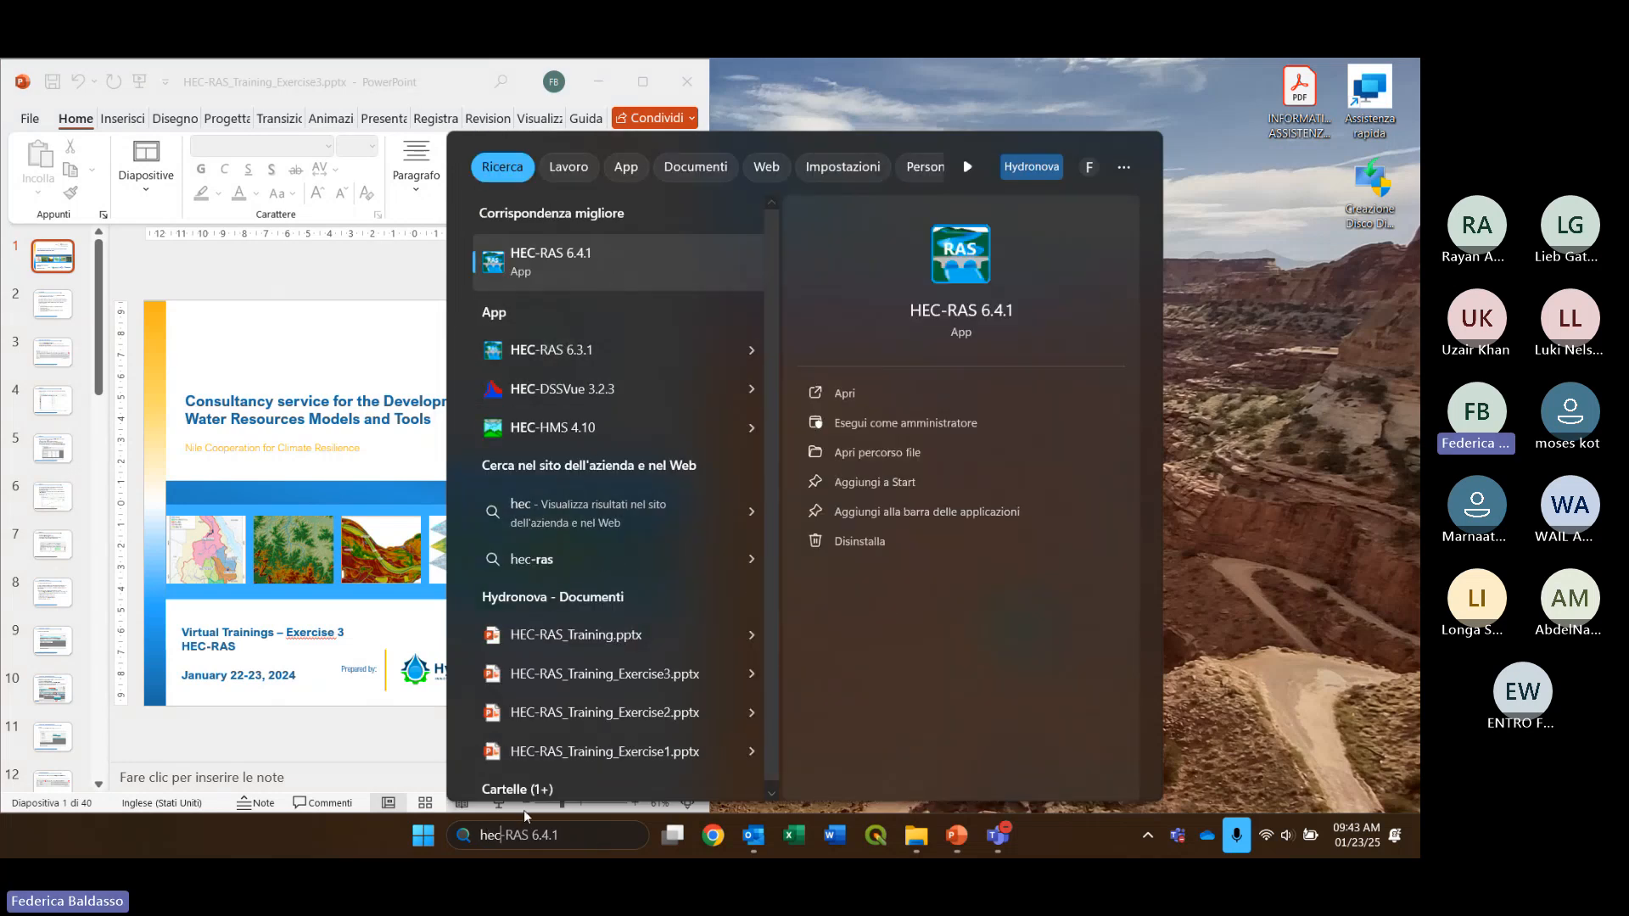
pyautogui.write('-ras')
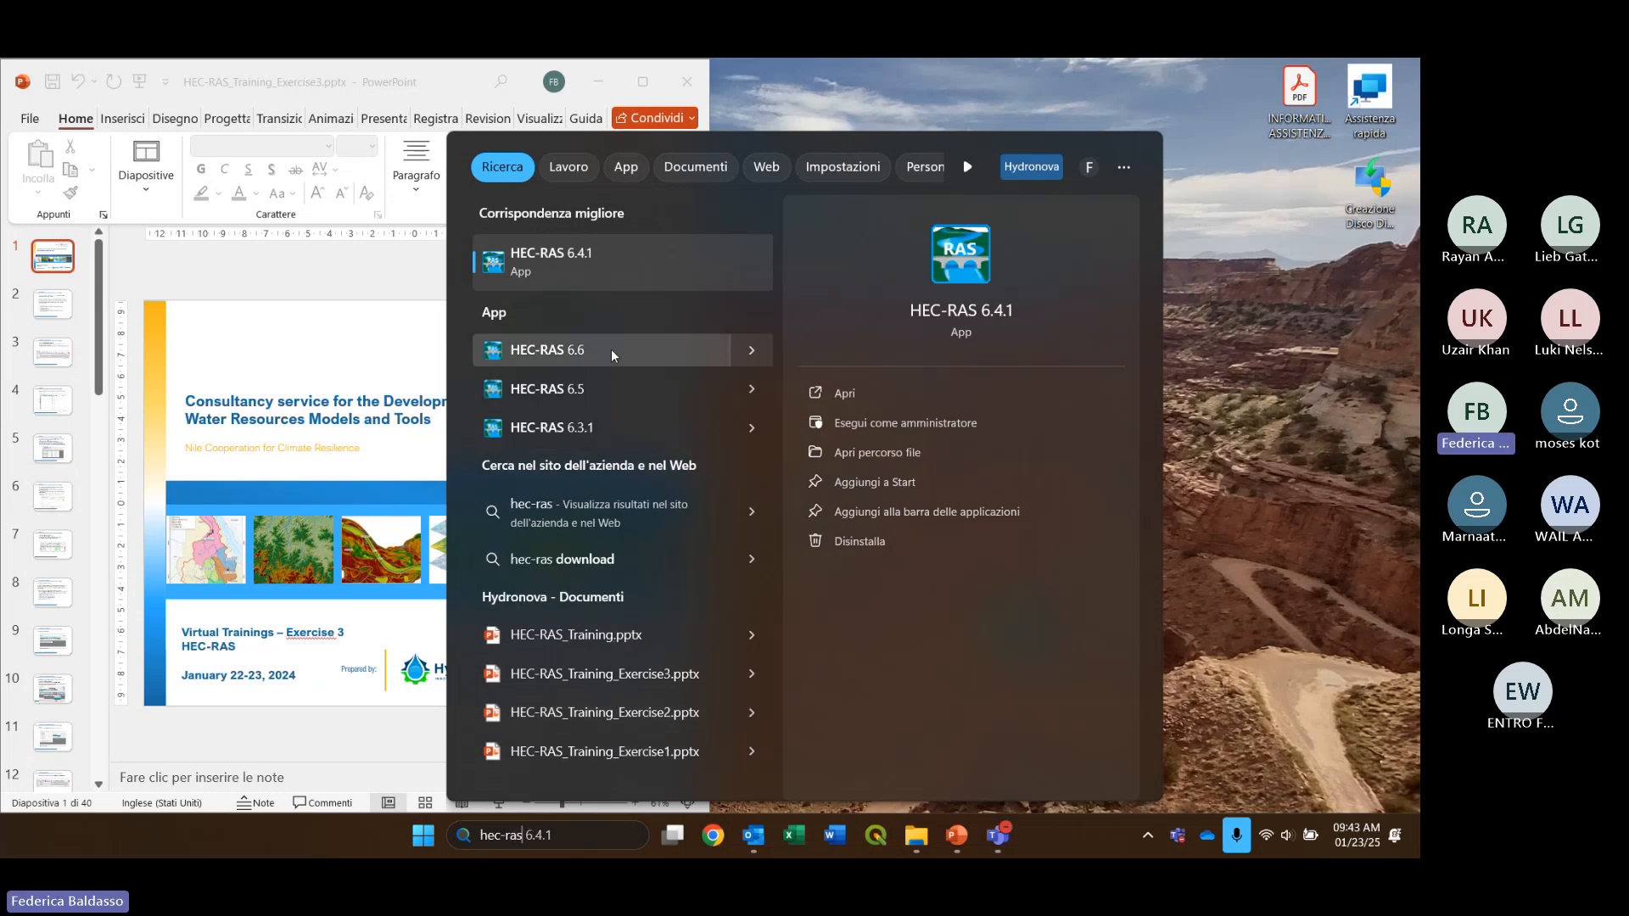
pyautogui.click(611, 349)
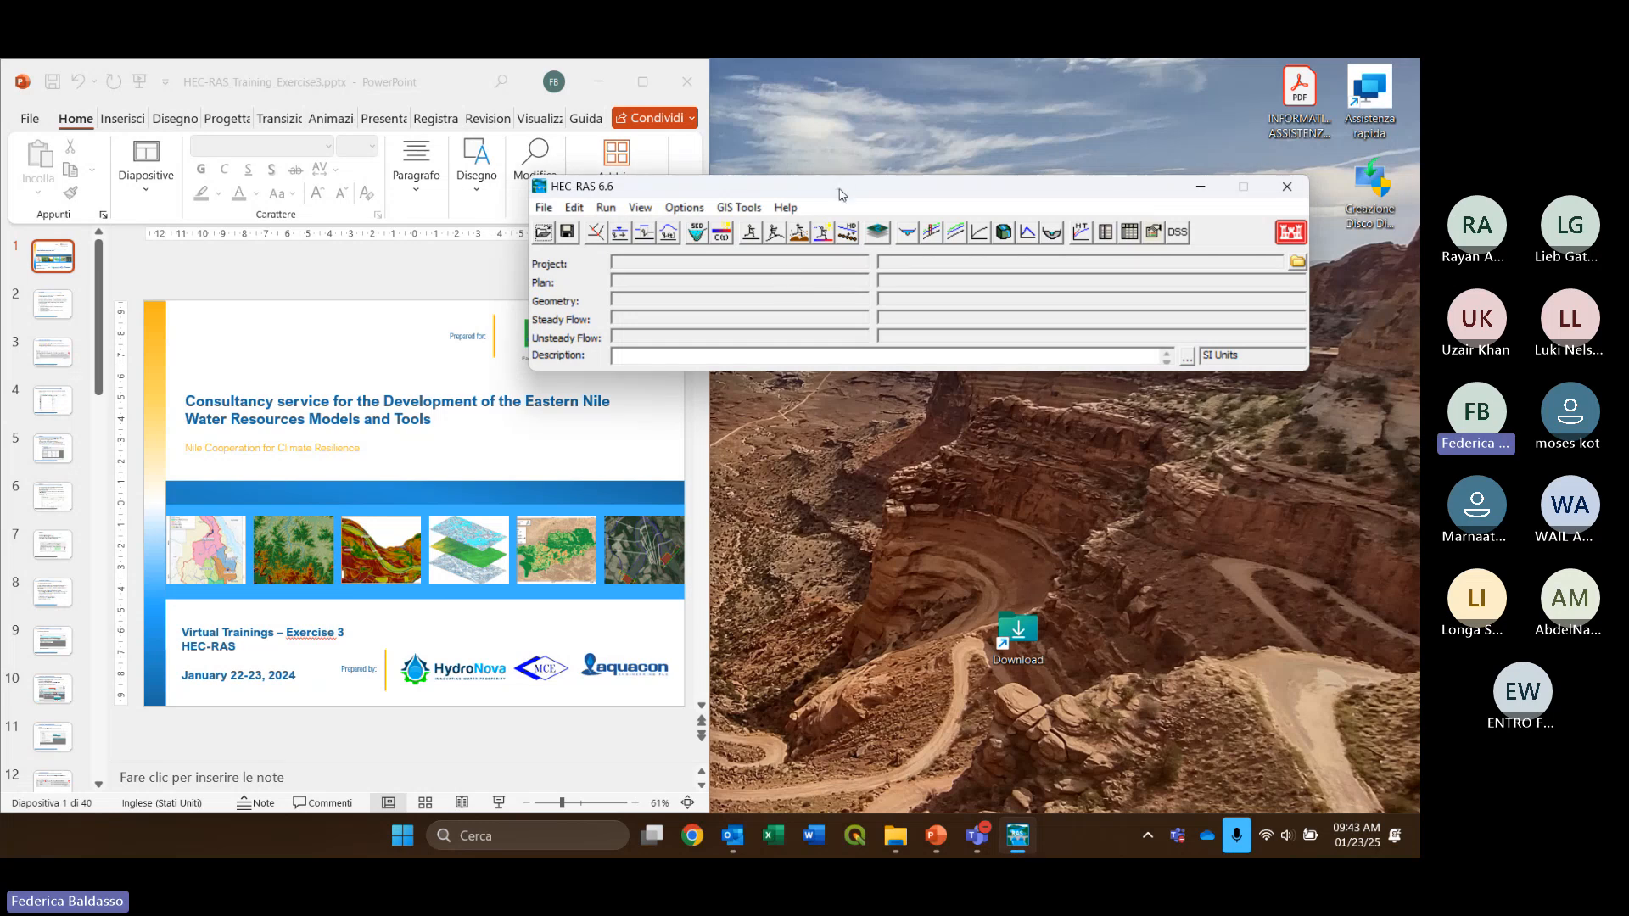
pyautogui.moveTo(798, 186); pyautogui.dragTo(903, 173)
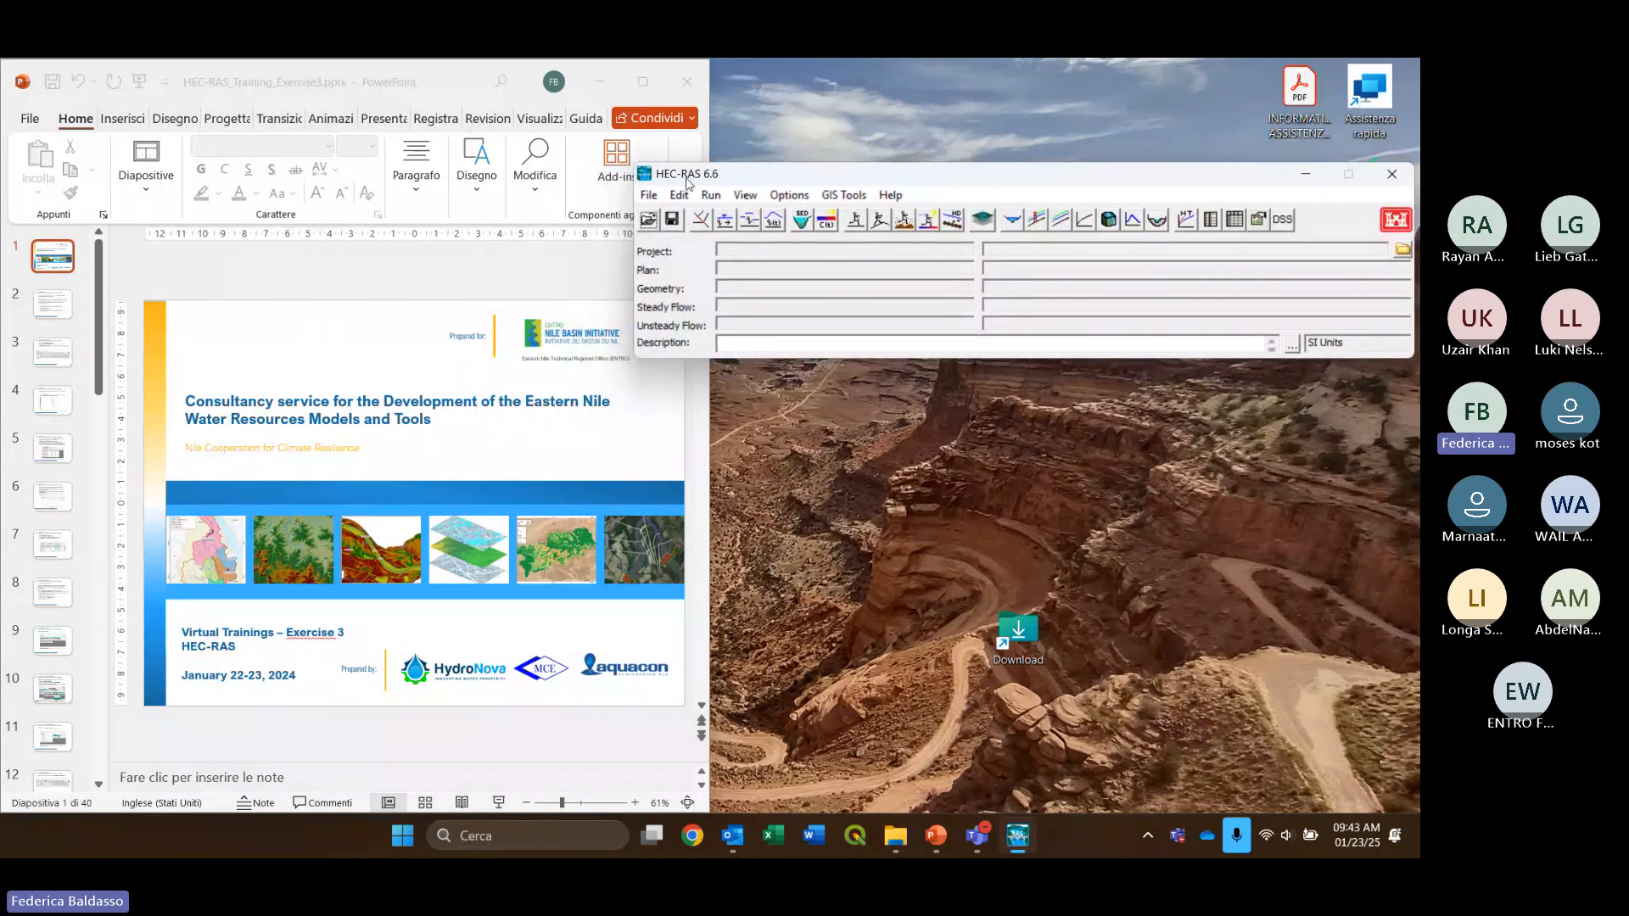
# Start opening a project and browse to the folder C:\Lavori\HN-2024-11_WRM_Tool_ENTRO\Trainings\HEC-RAS
pyautogui.click(649, 197)
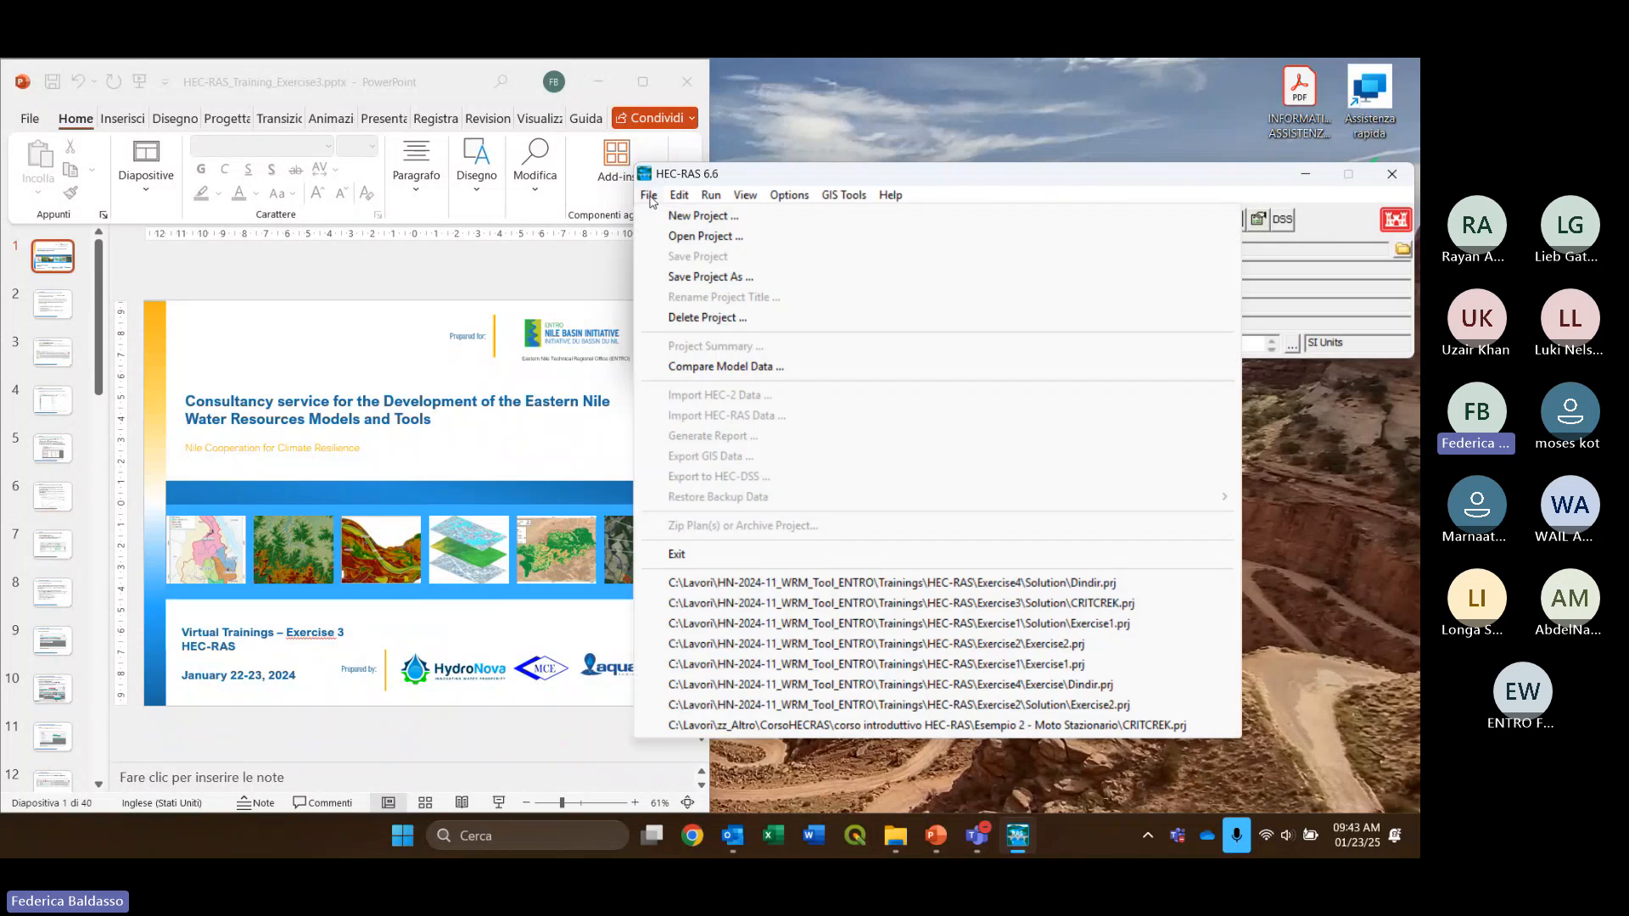
pyautogui.click(692, 240)
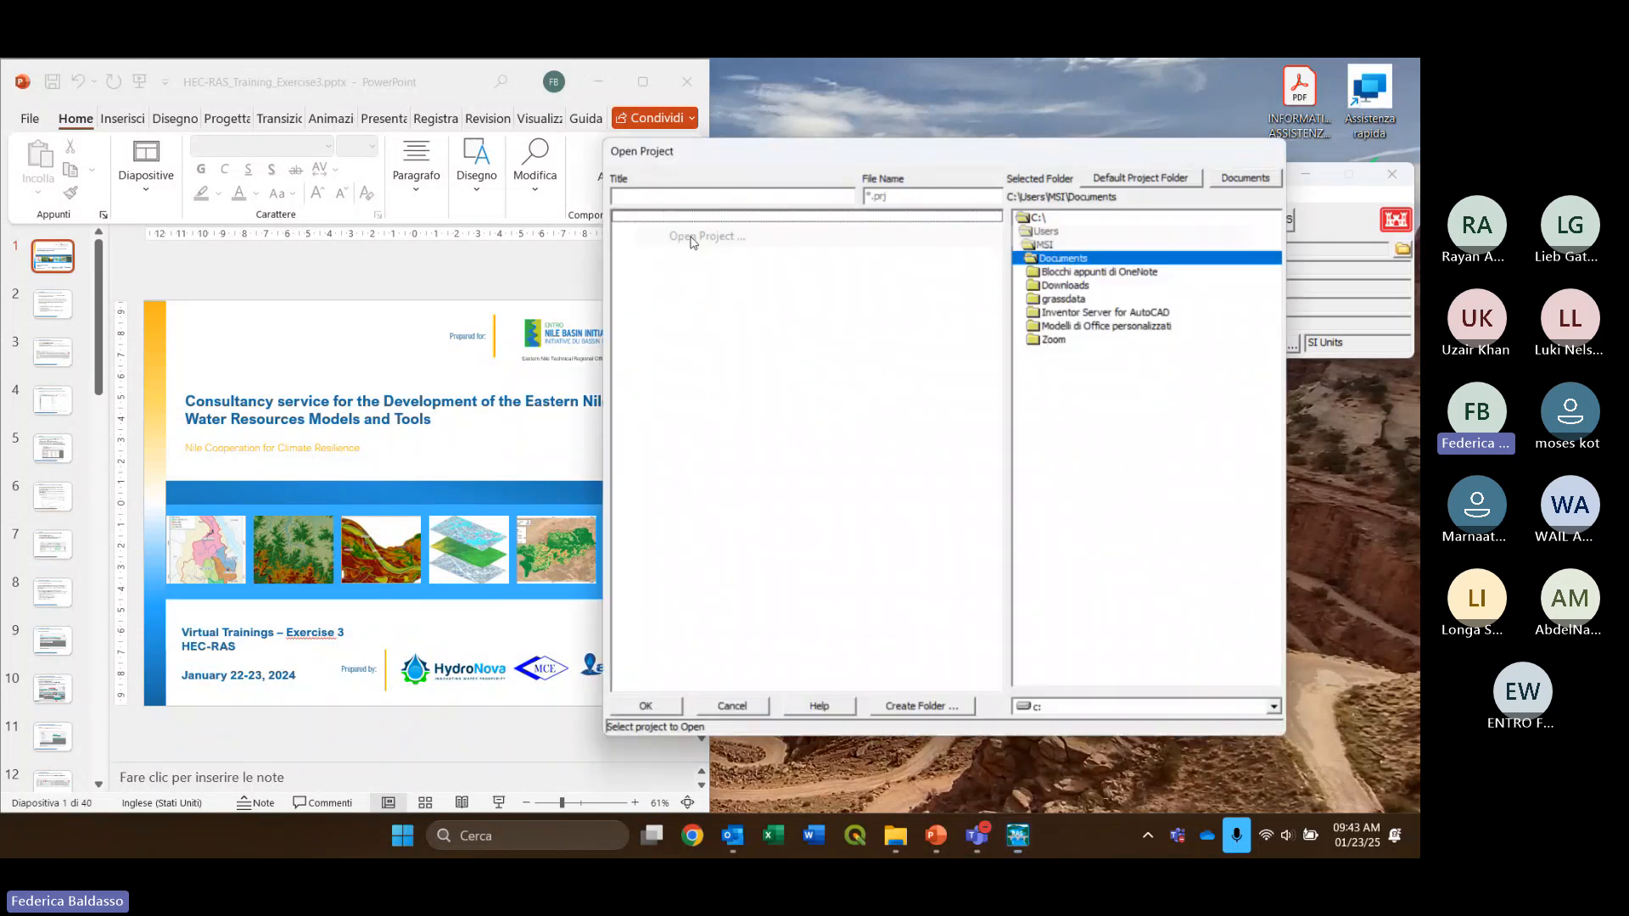
pyautogui.doubleClick(1051, 215)
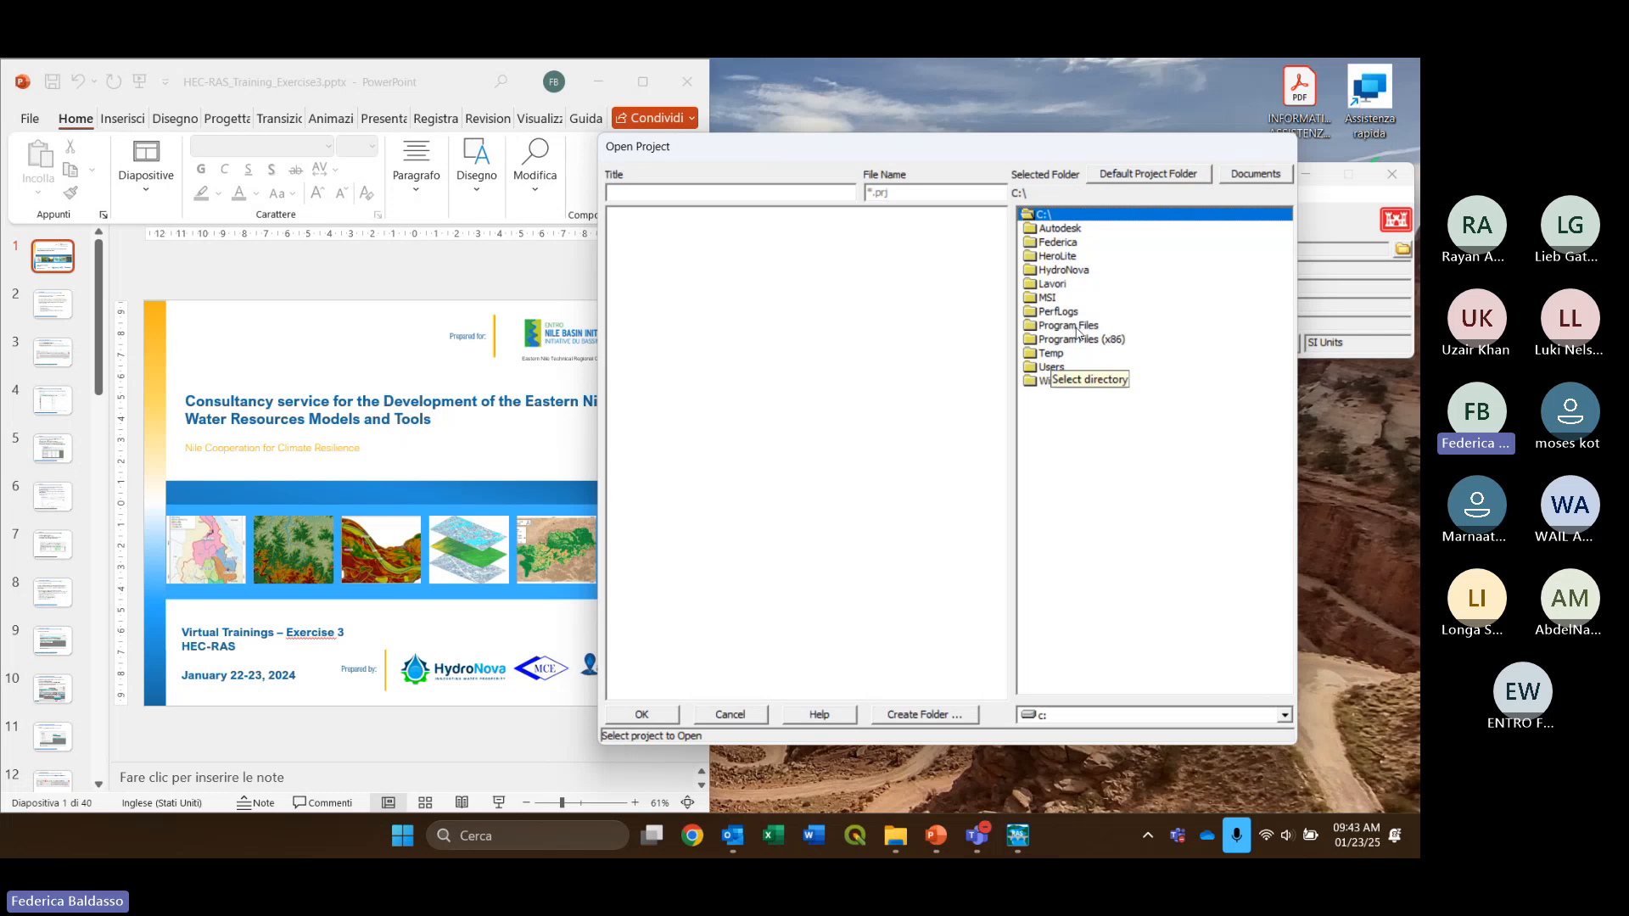
pyautogui.doubleClick(1052, 284)
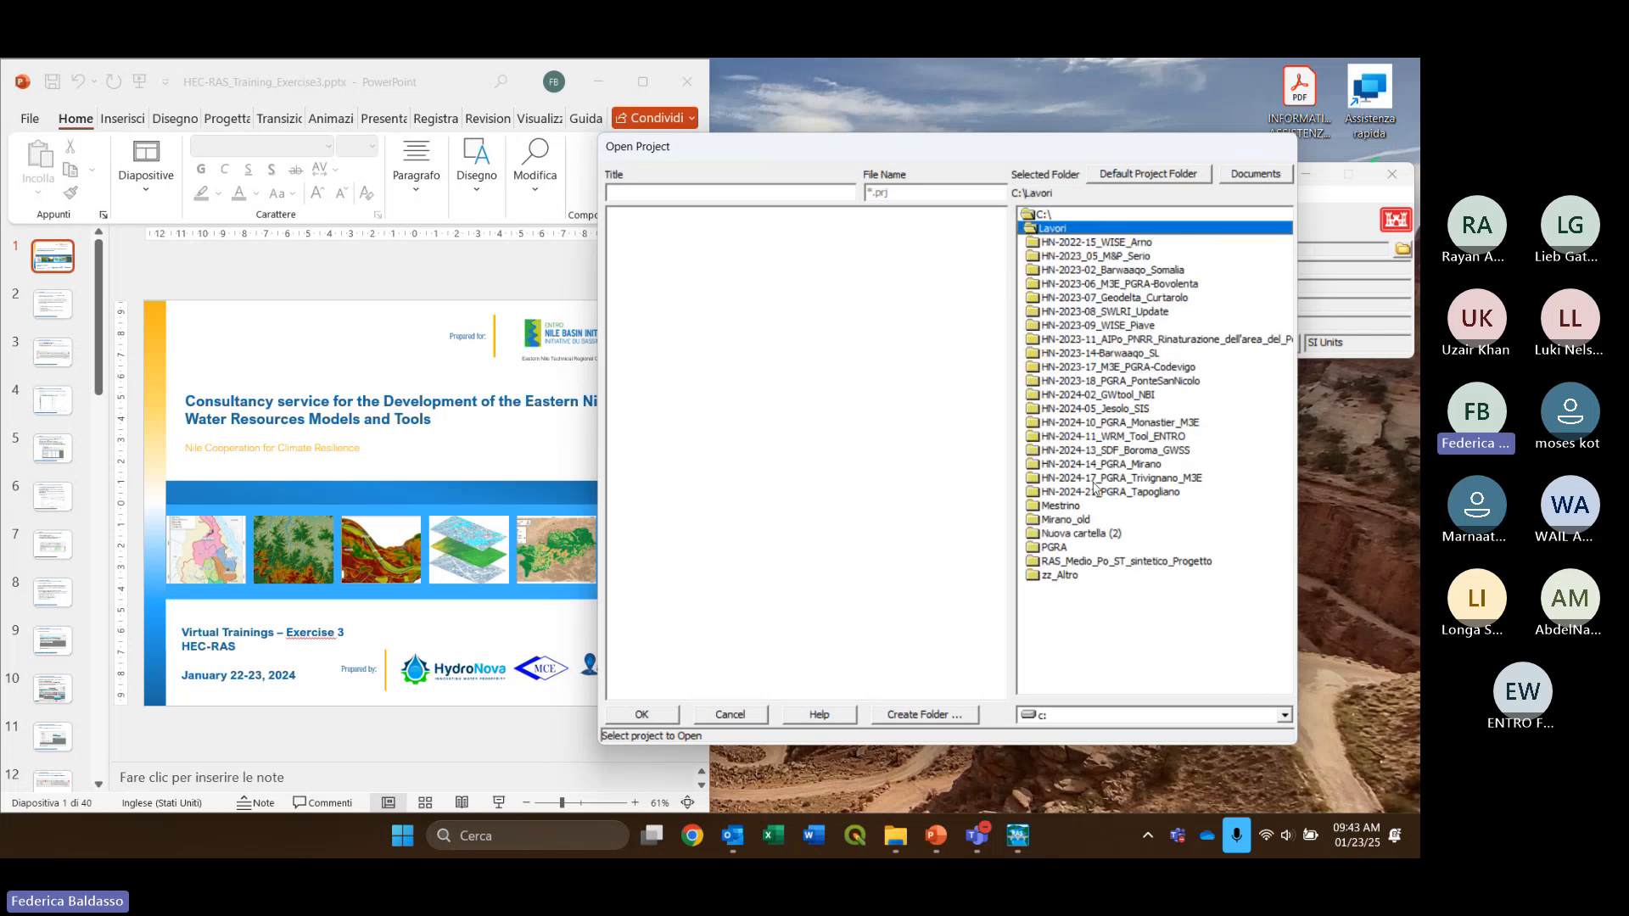
pyautogui.doubleClick(1116, 436)
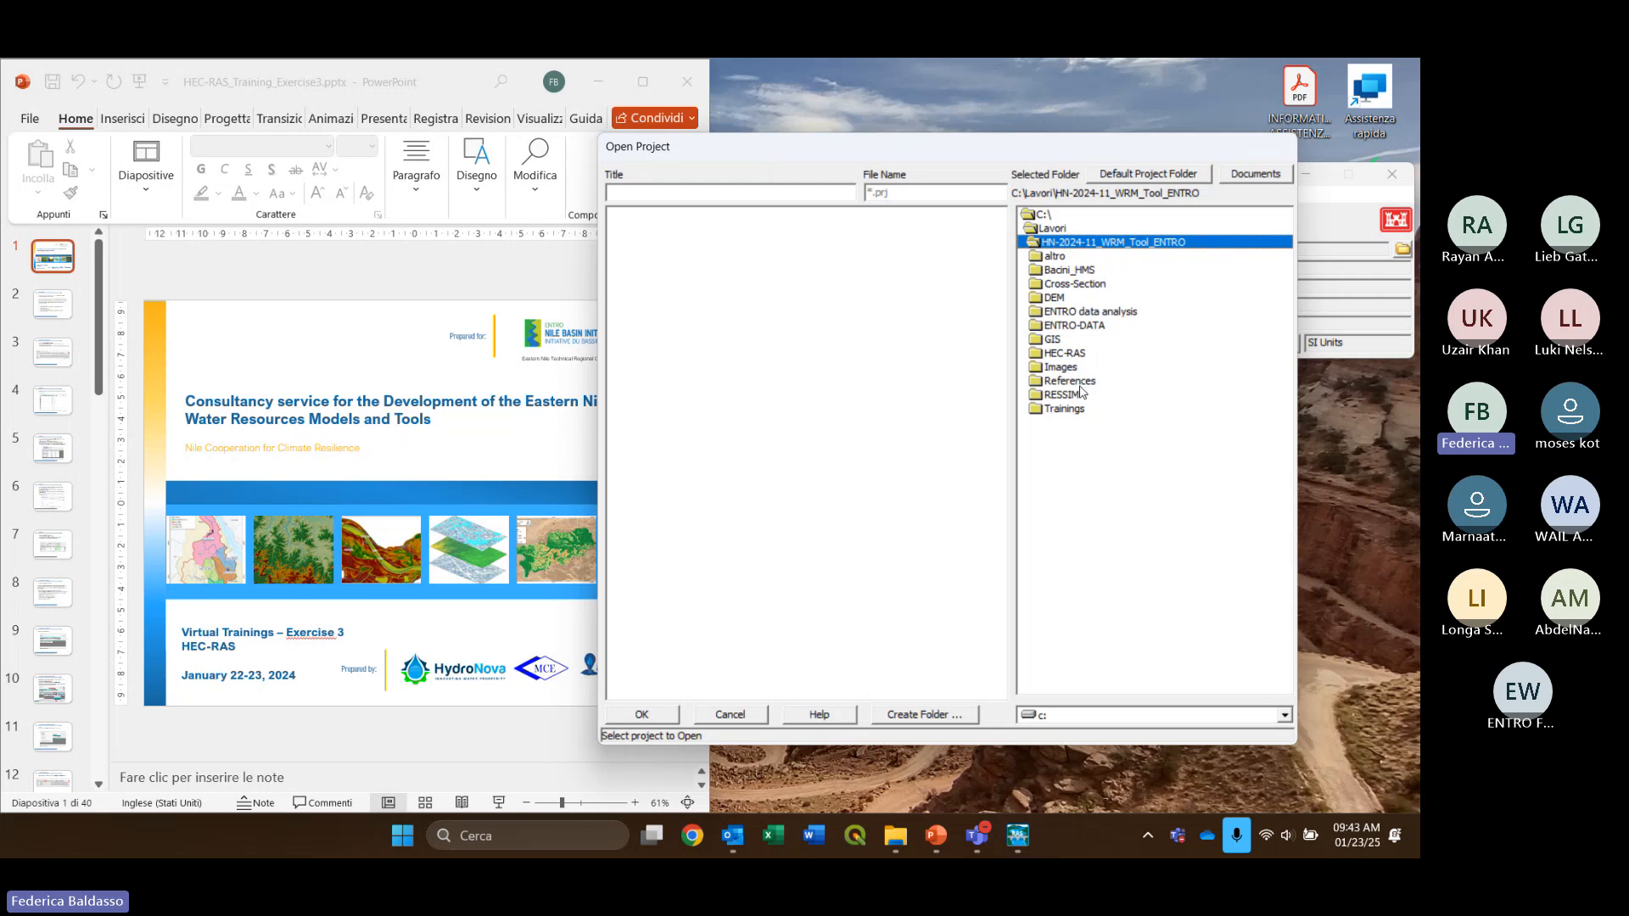
pyautogui.click(1063, 410)
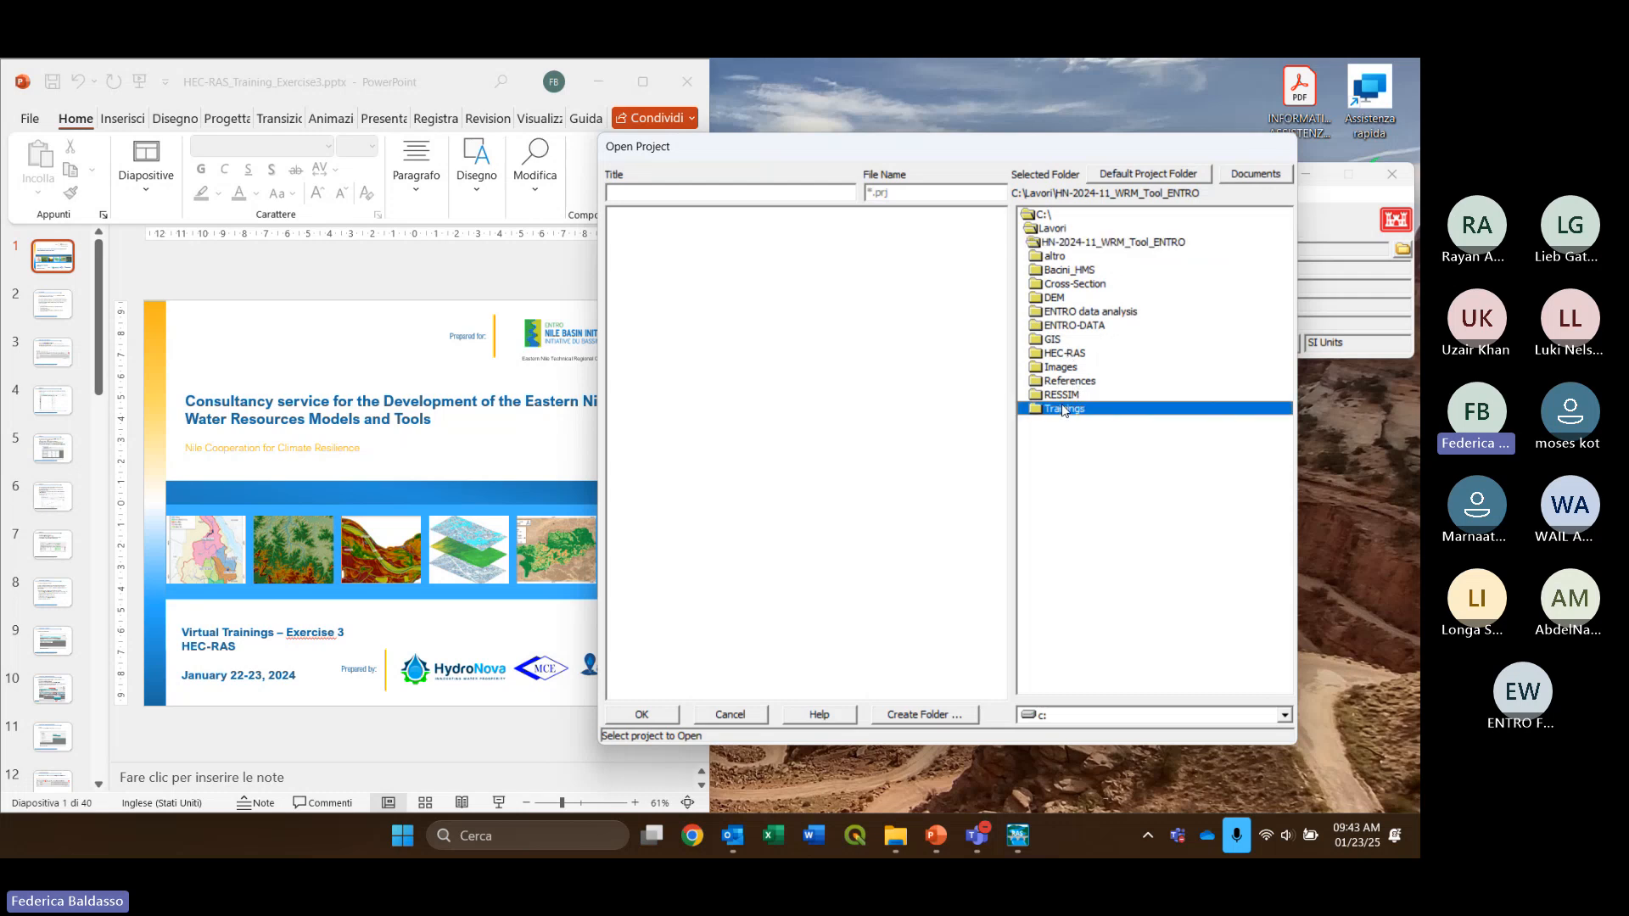
pyautogui.doubleClick(1063, 410)
pyautogui.click(1067, 288)
pyautogui.doubleClick(1067, 288)
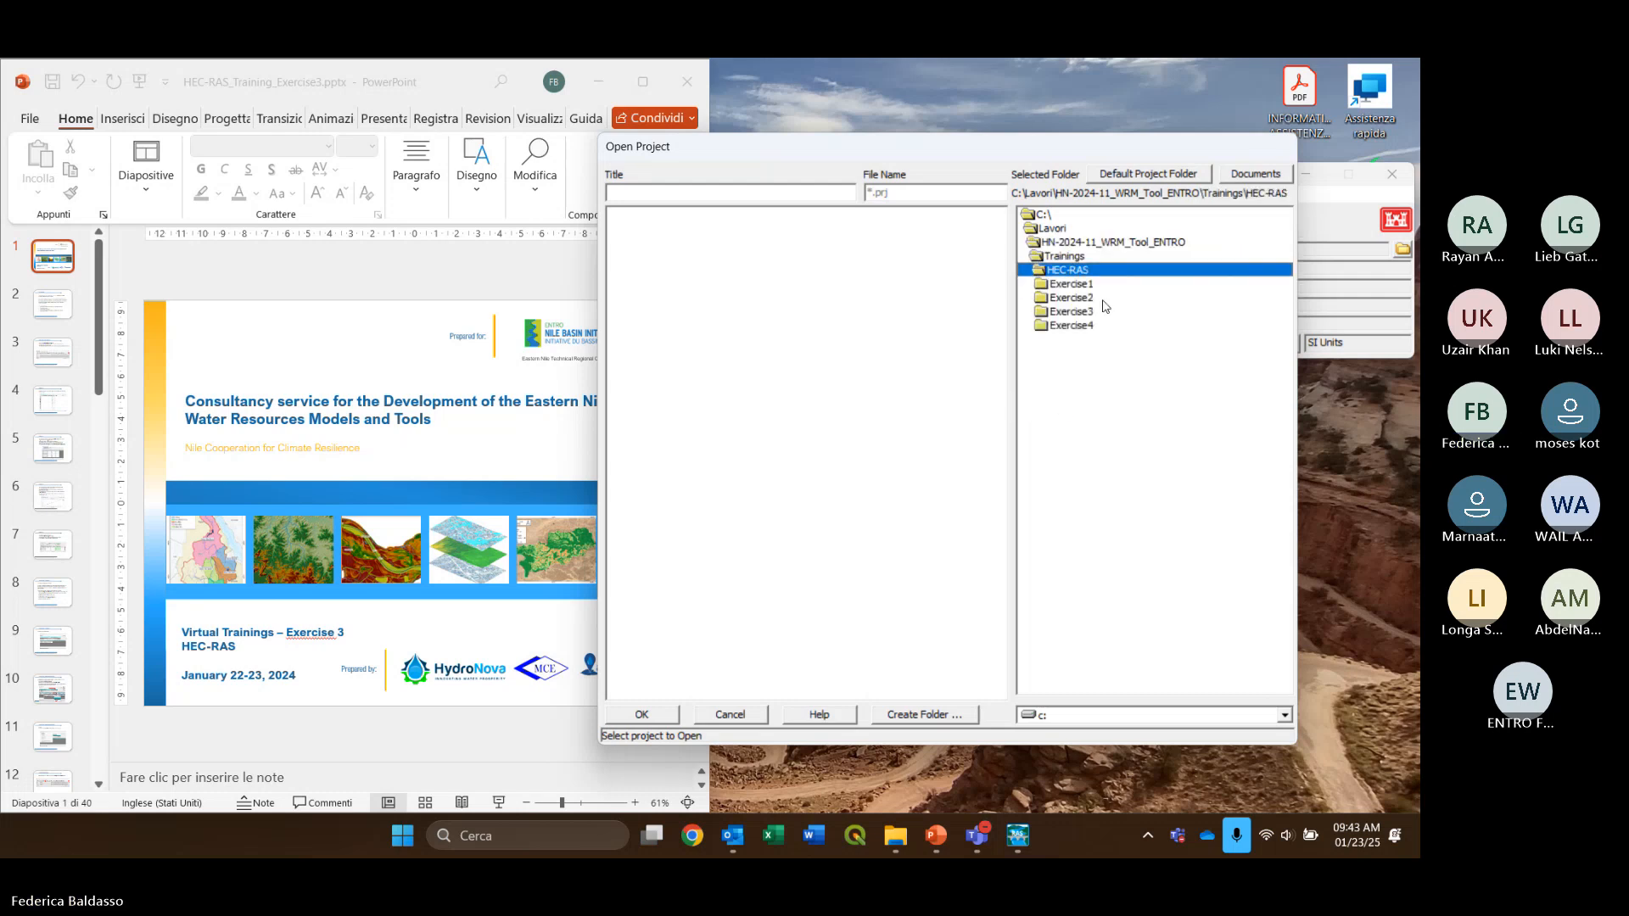
# Open the Critical Creek project, CRITCREK.prj, from the Exercise subfolder of Exercise3 and reposition the main program window
pyautogui.click(1070, 311)
pyautogui.doubleClick(1071, 311)
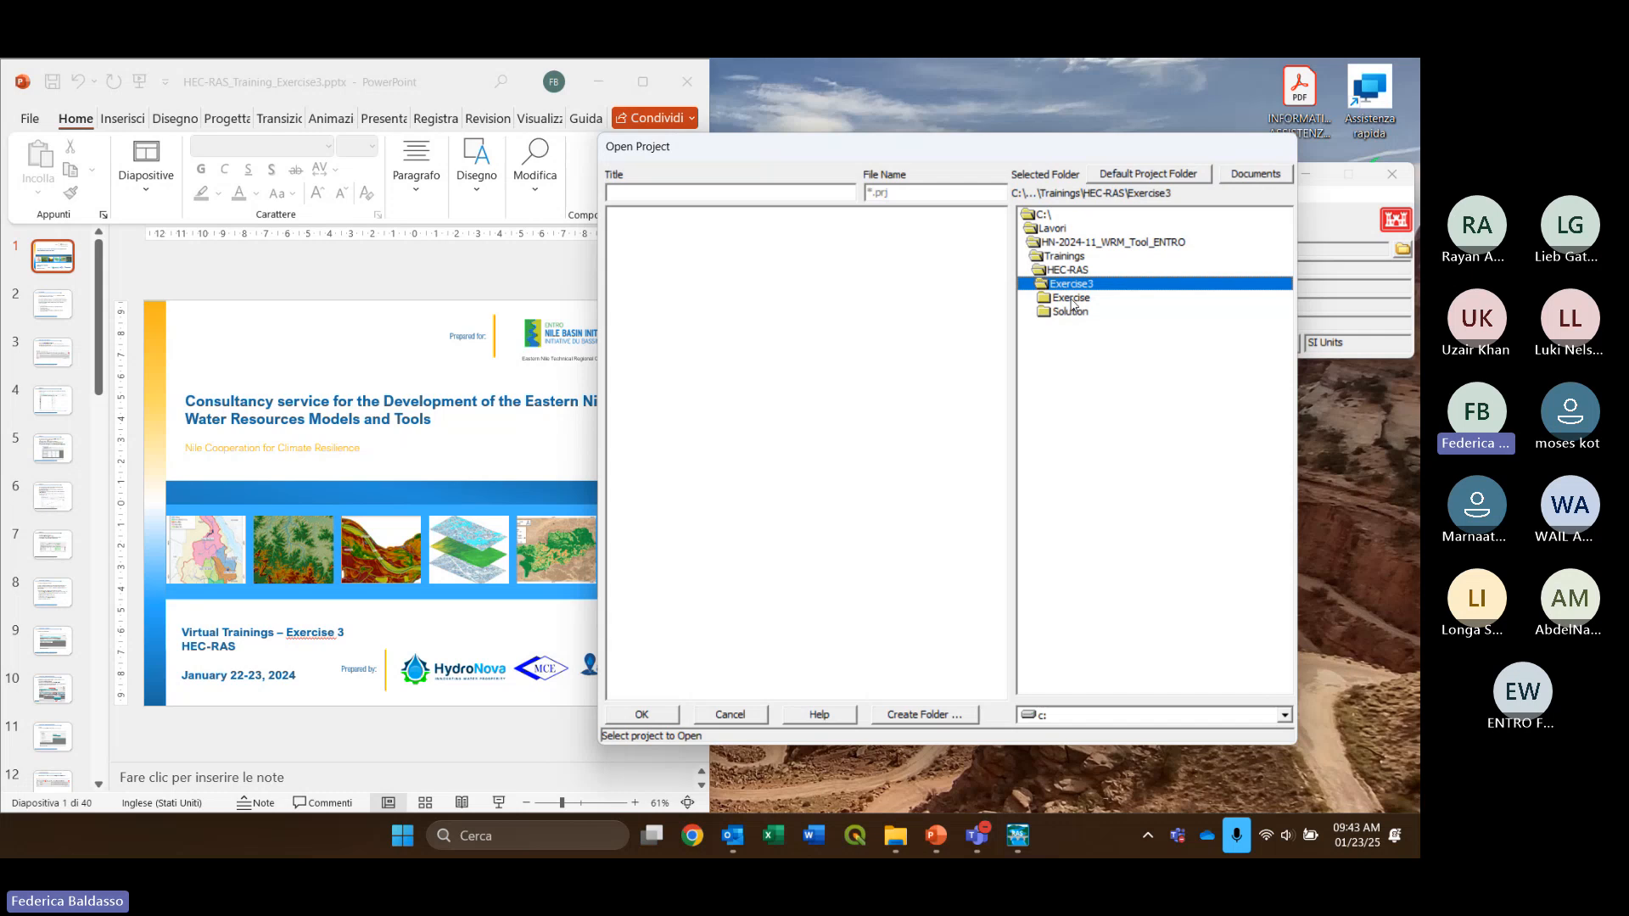
pyautogui.click(1072, 299)
pyautogui.doubleClick(1071, 298)
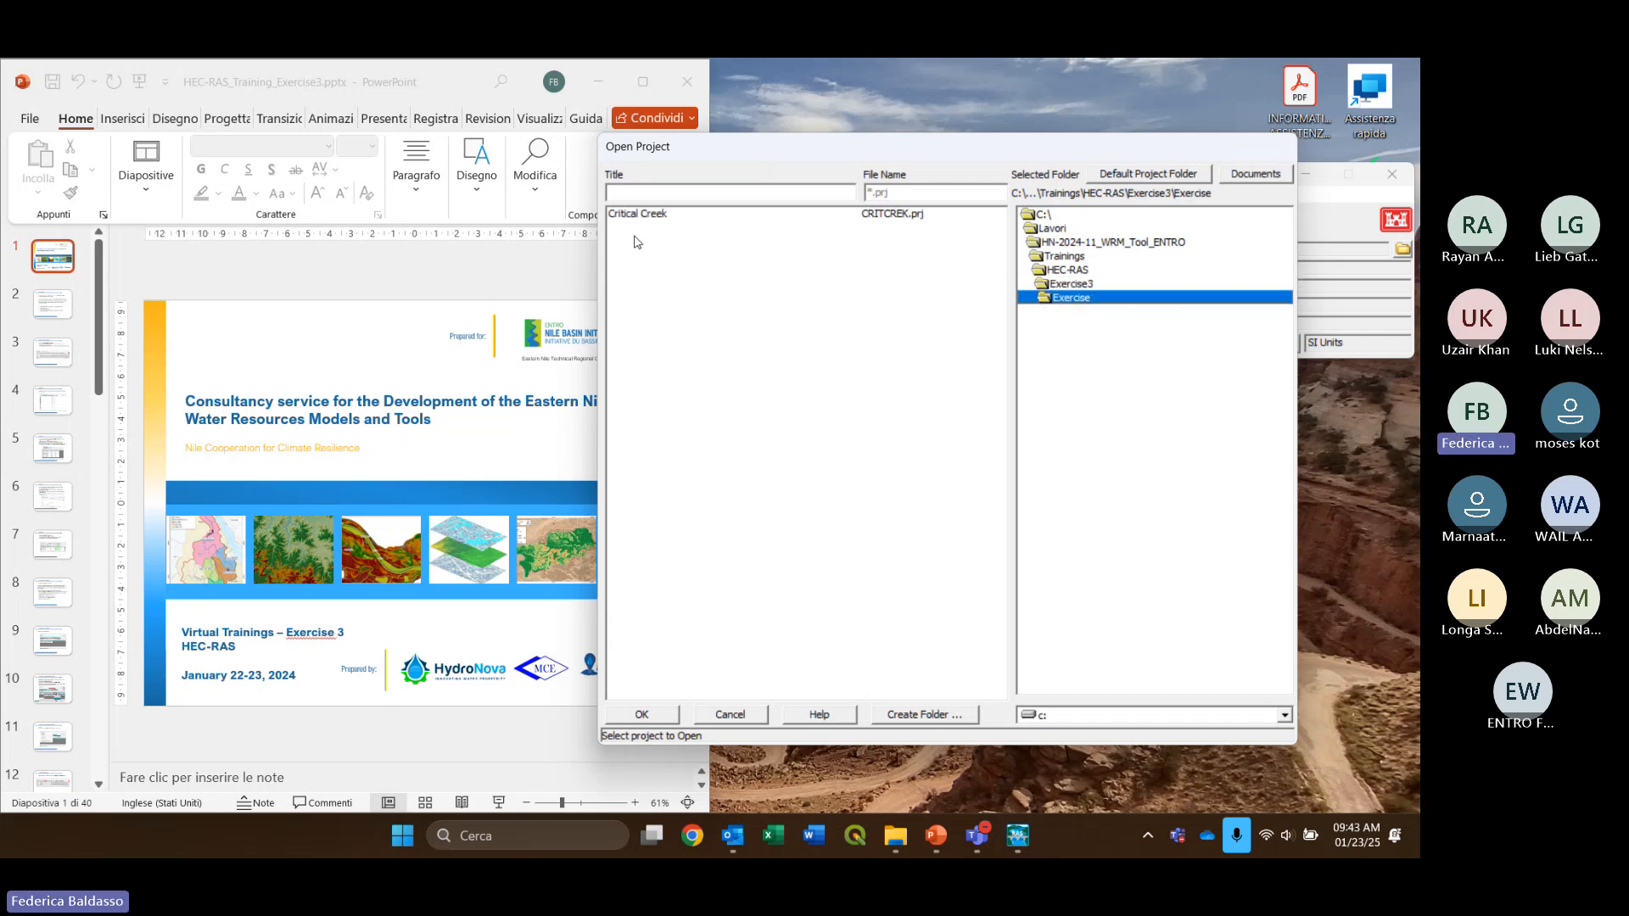
pyautogui.click(687, 215)
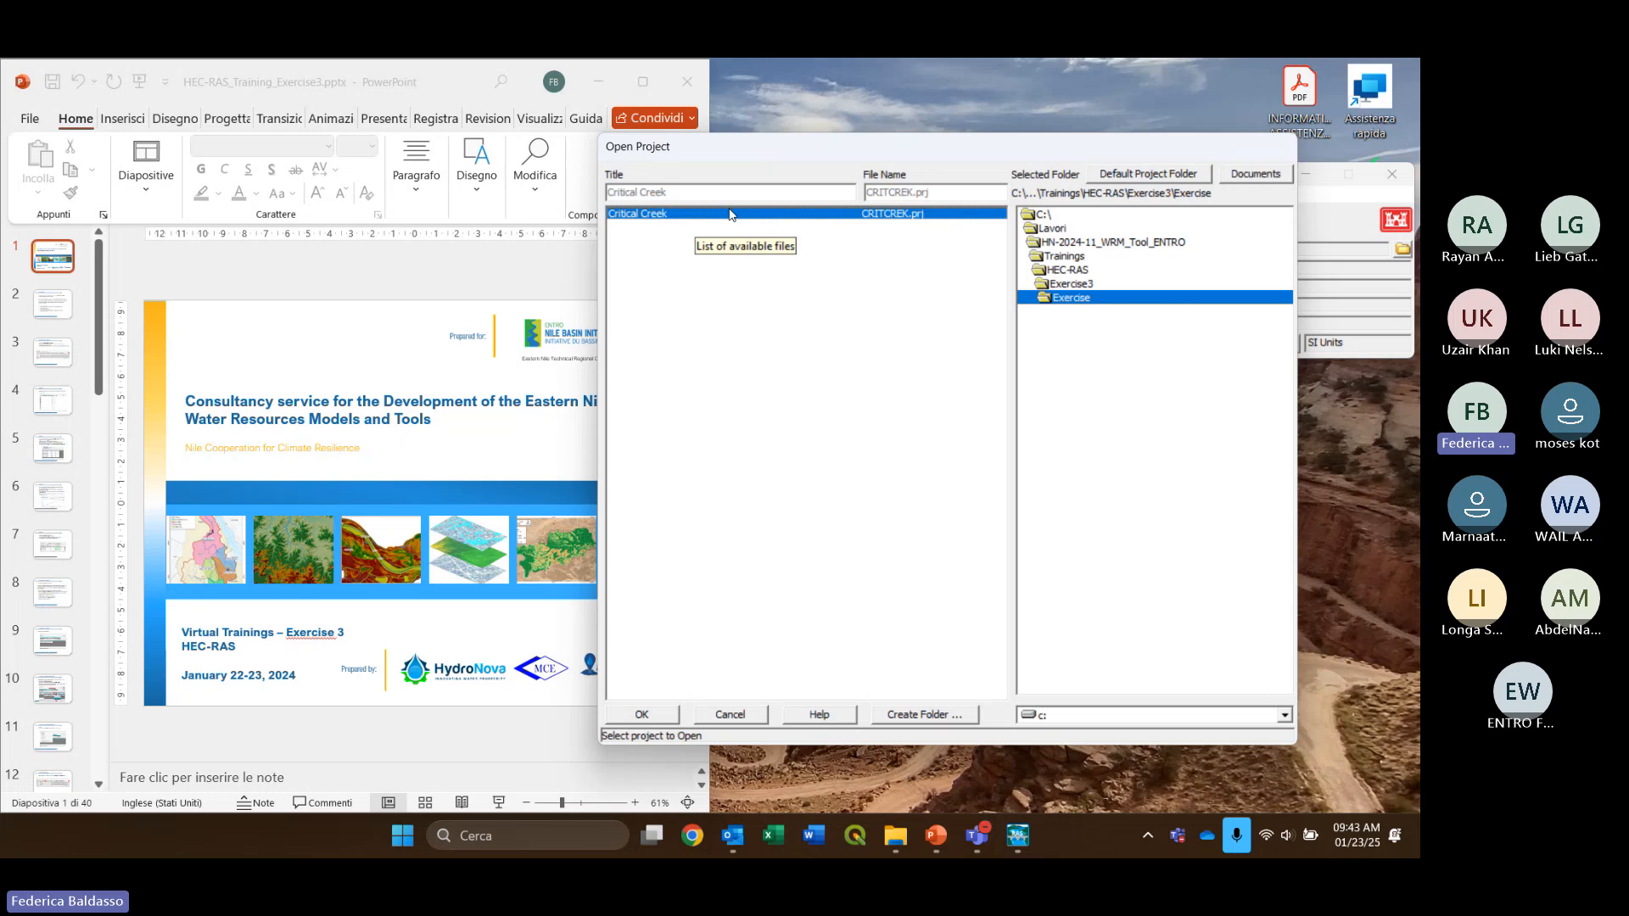
pyautogui.doubleClick(676, 215)
pyautogui.moveTo(868, 184); pyautogui.dragTo(864, 171)
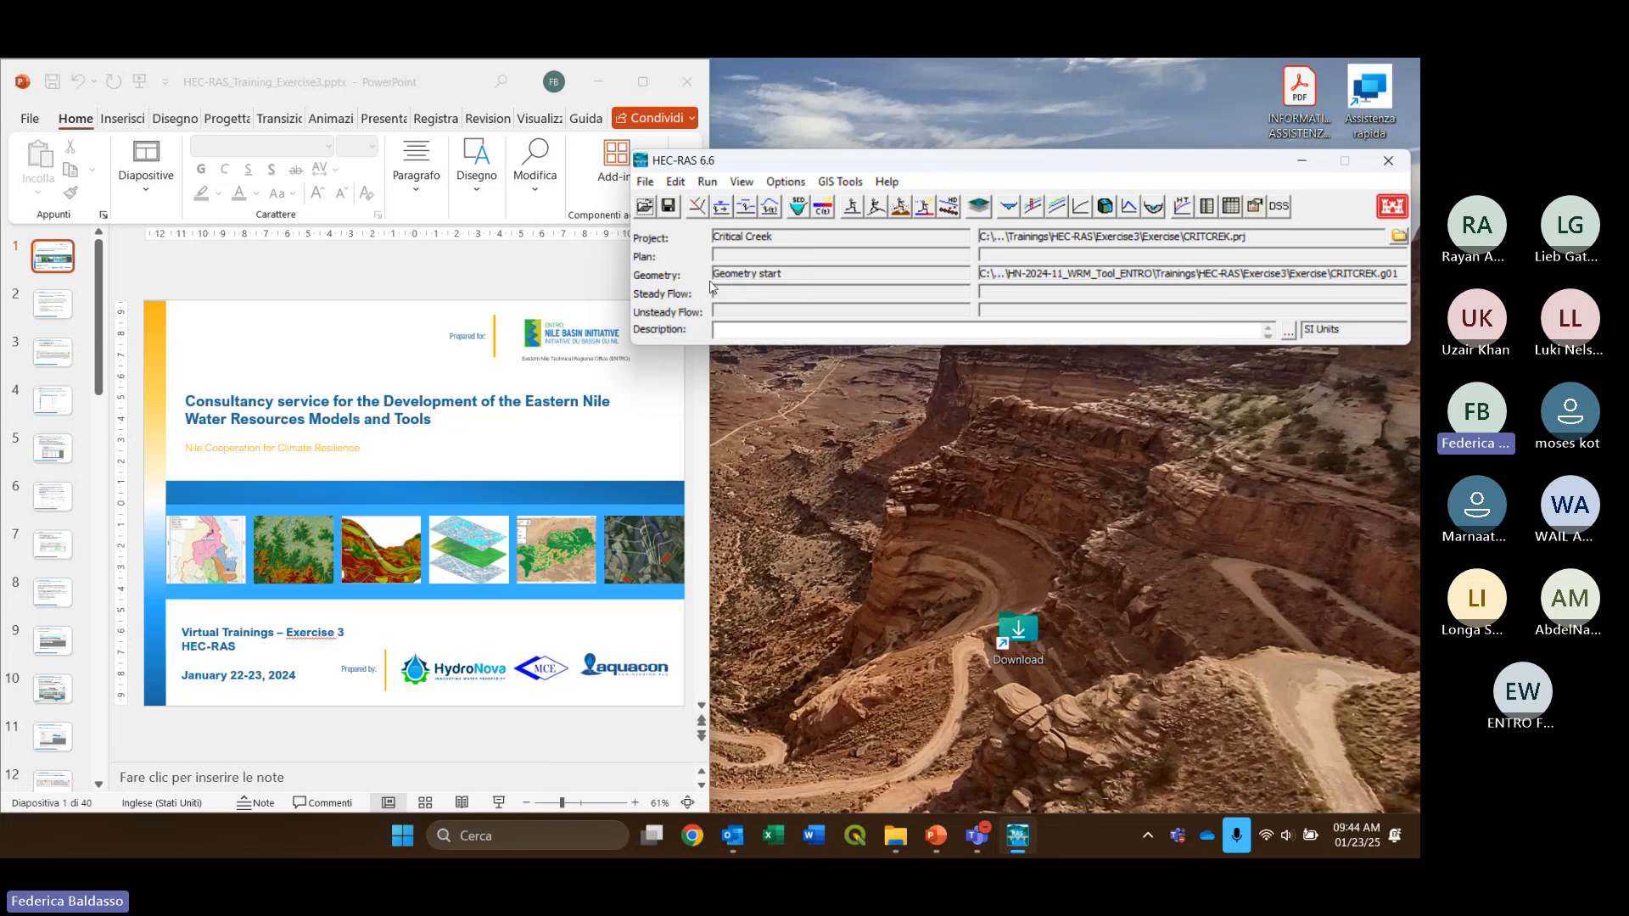
# Read the Introduction and Subcritical flow analysis slides and check where the project opening command is found in HEC-RAS
pyautogui.click(438, 281)
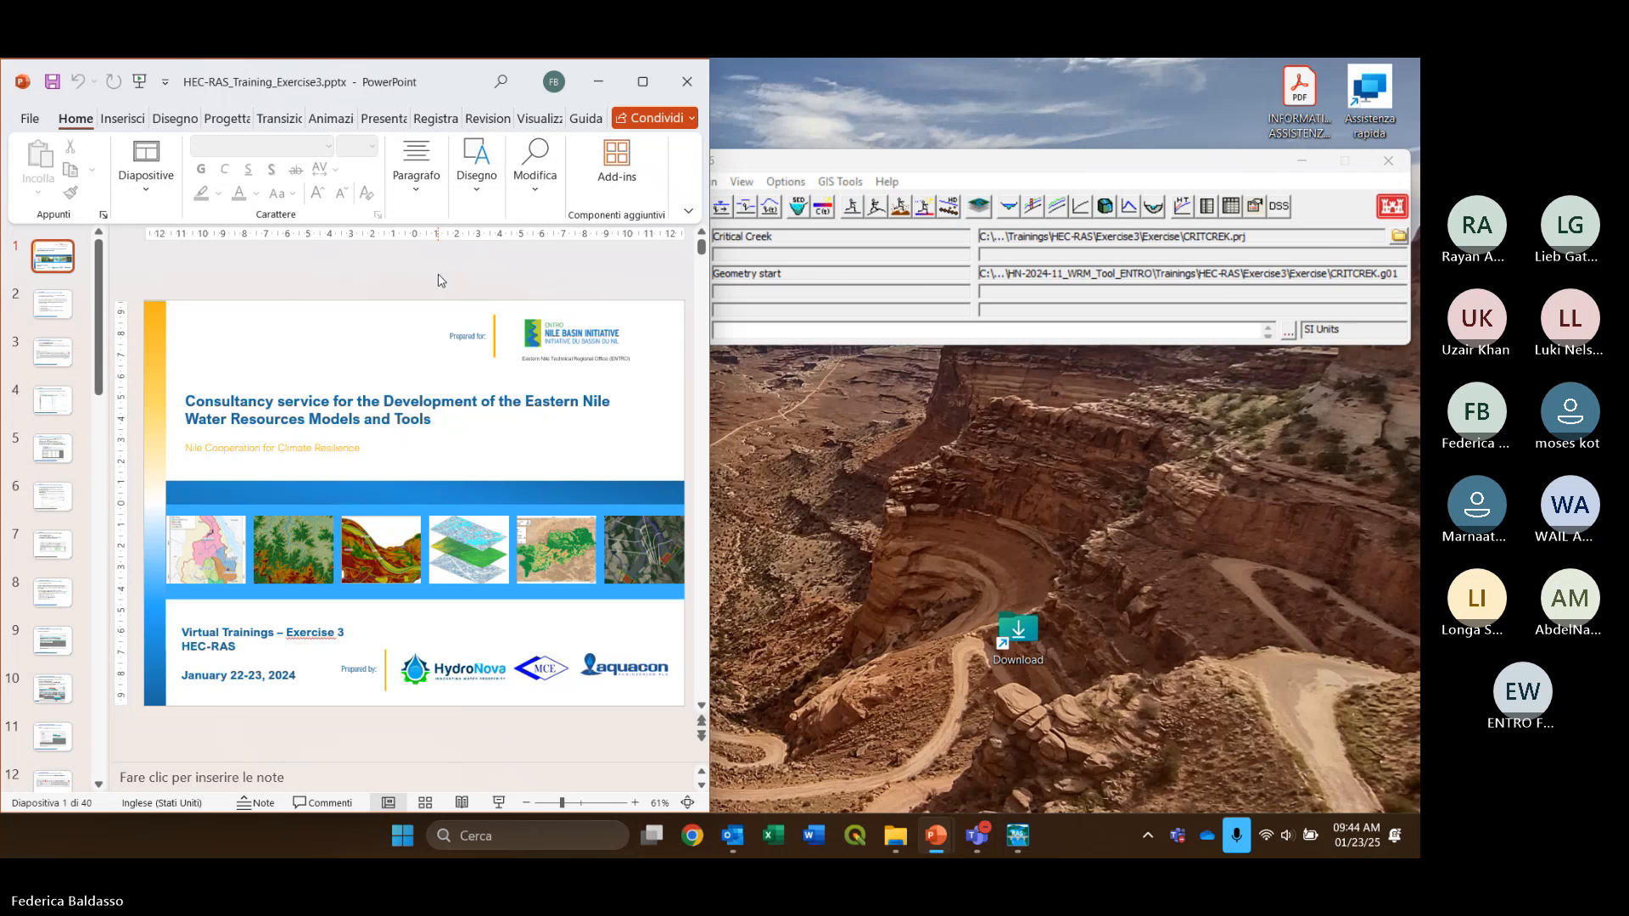
pyautogui.scroll(-1, 438, 281)
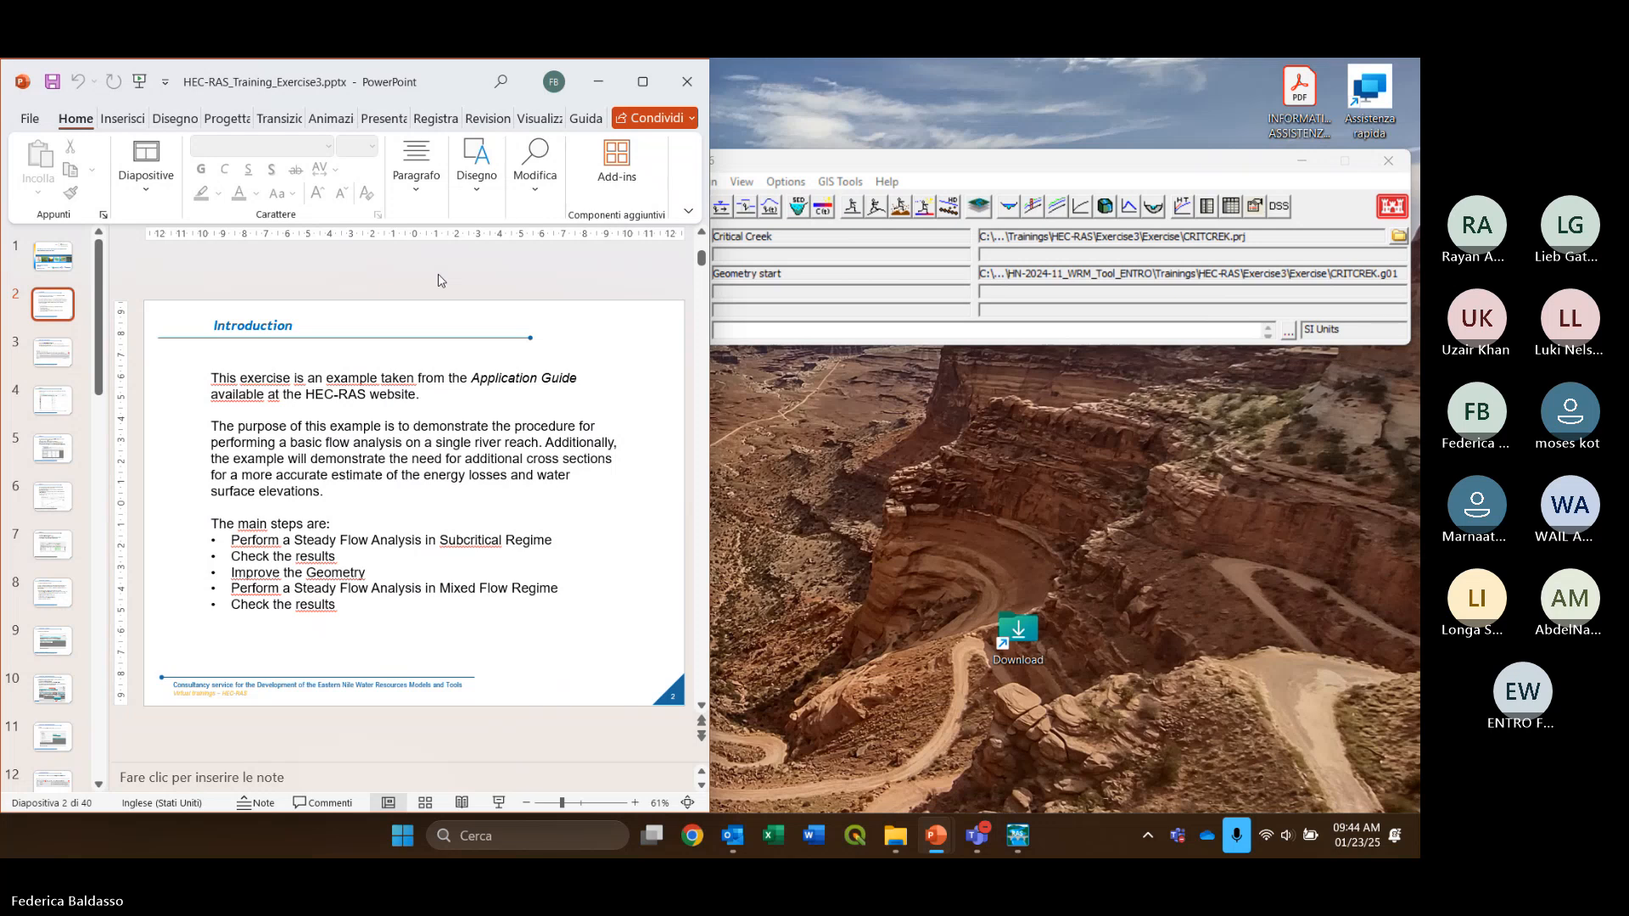
pyautogui.click(964, 170)
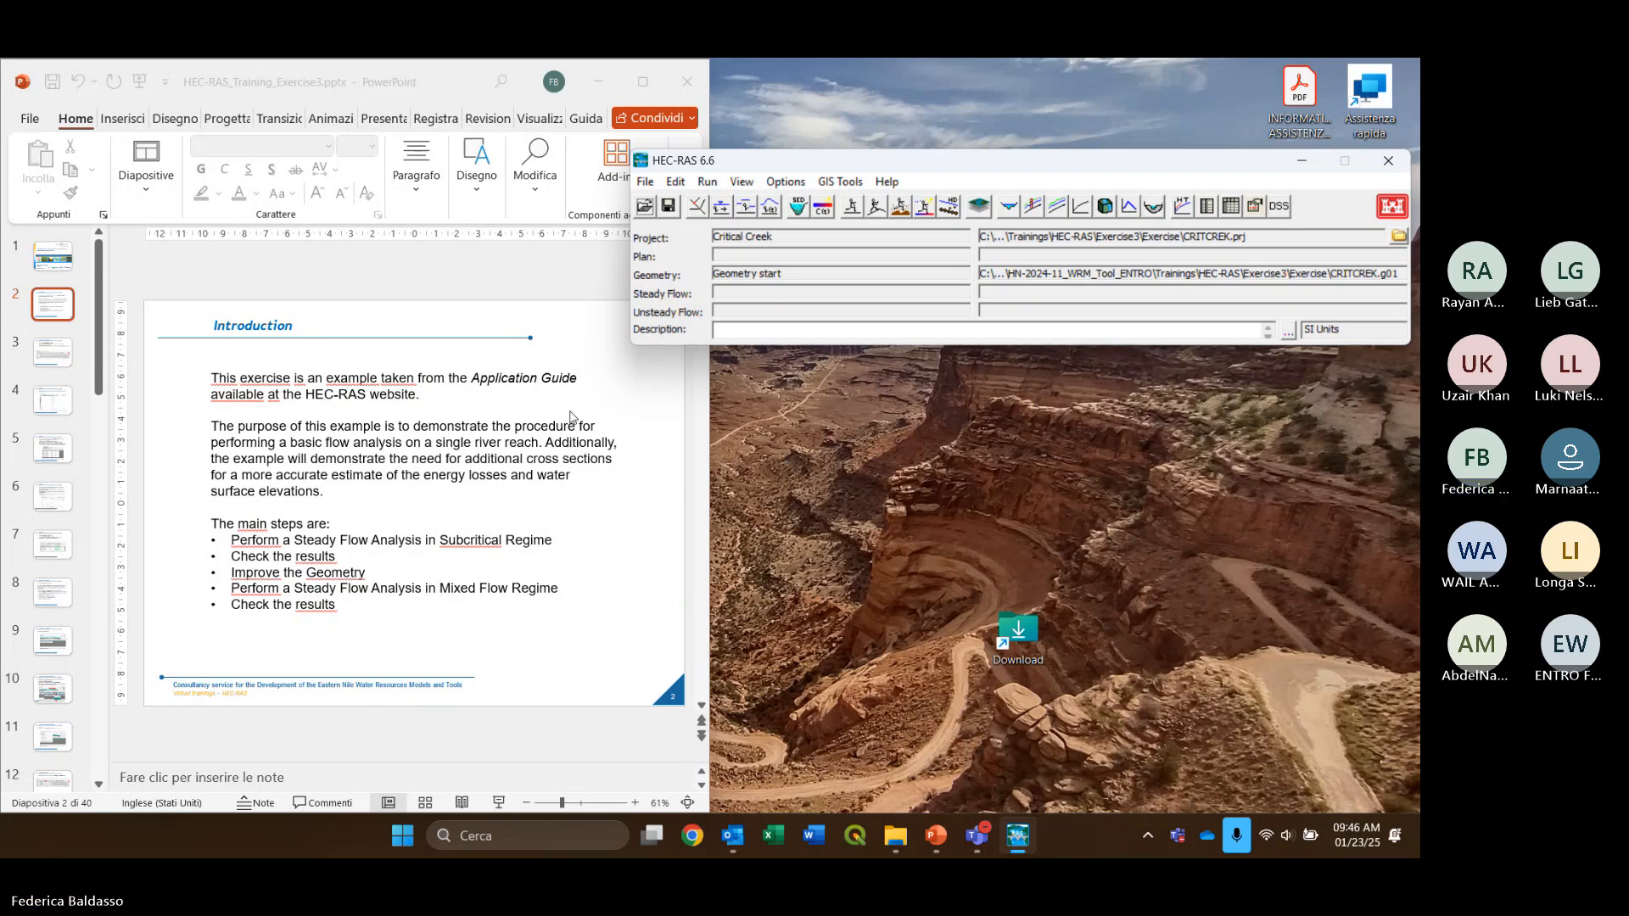
pyautogui.press('pagedown')
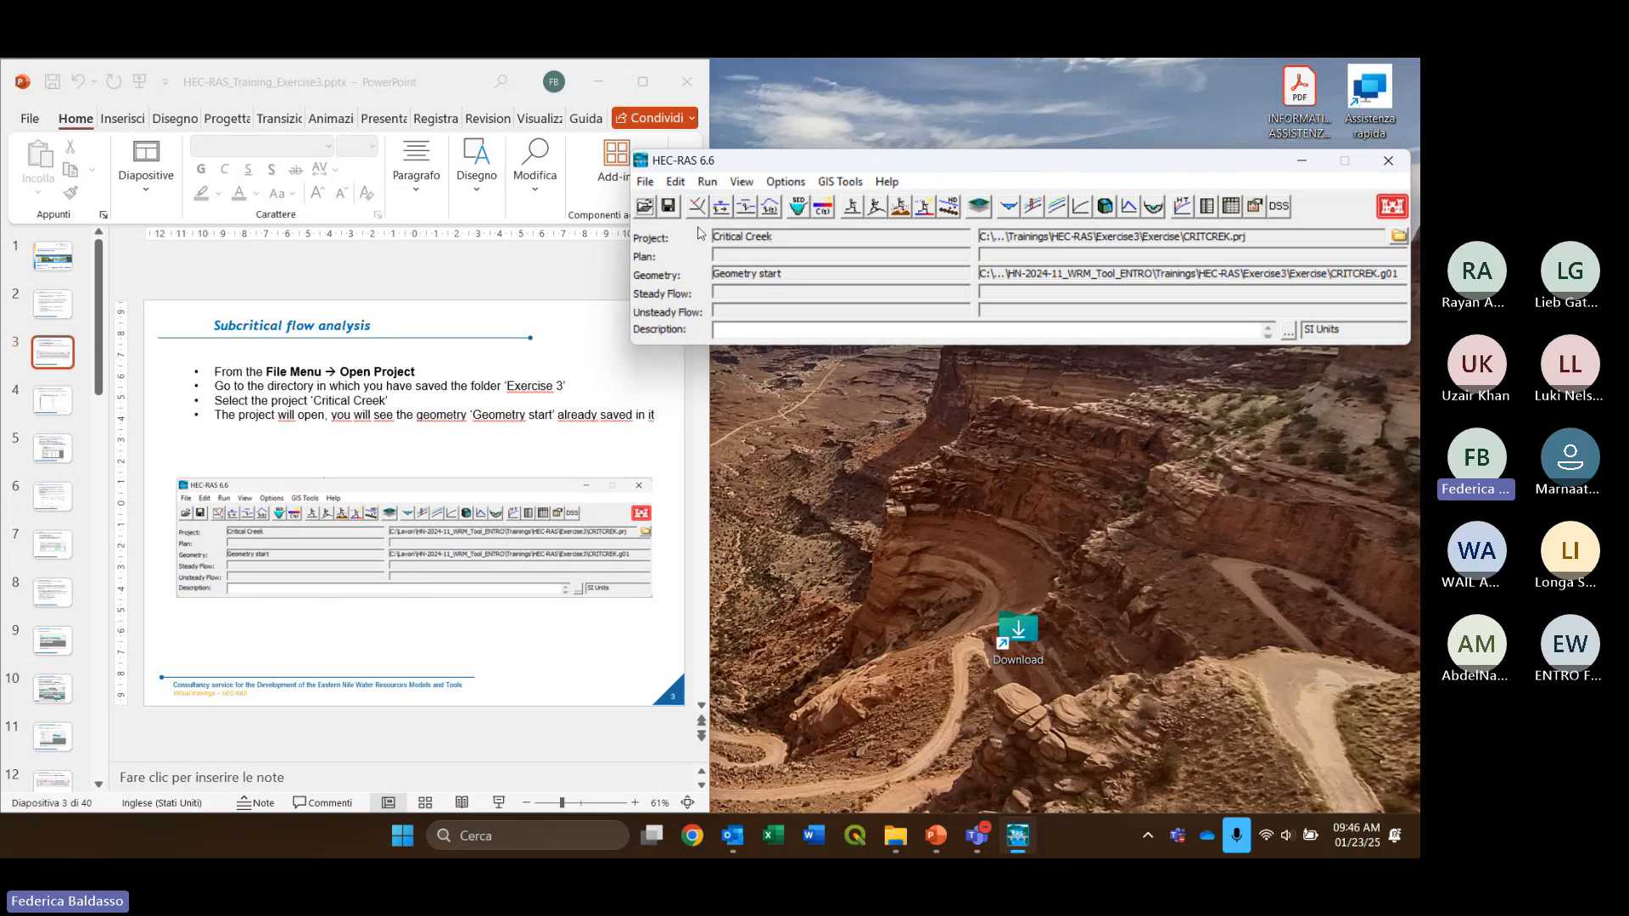
pyautogui.click(650, 186)
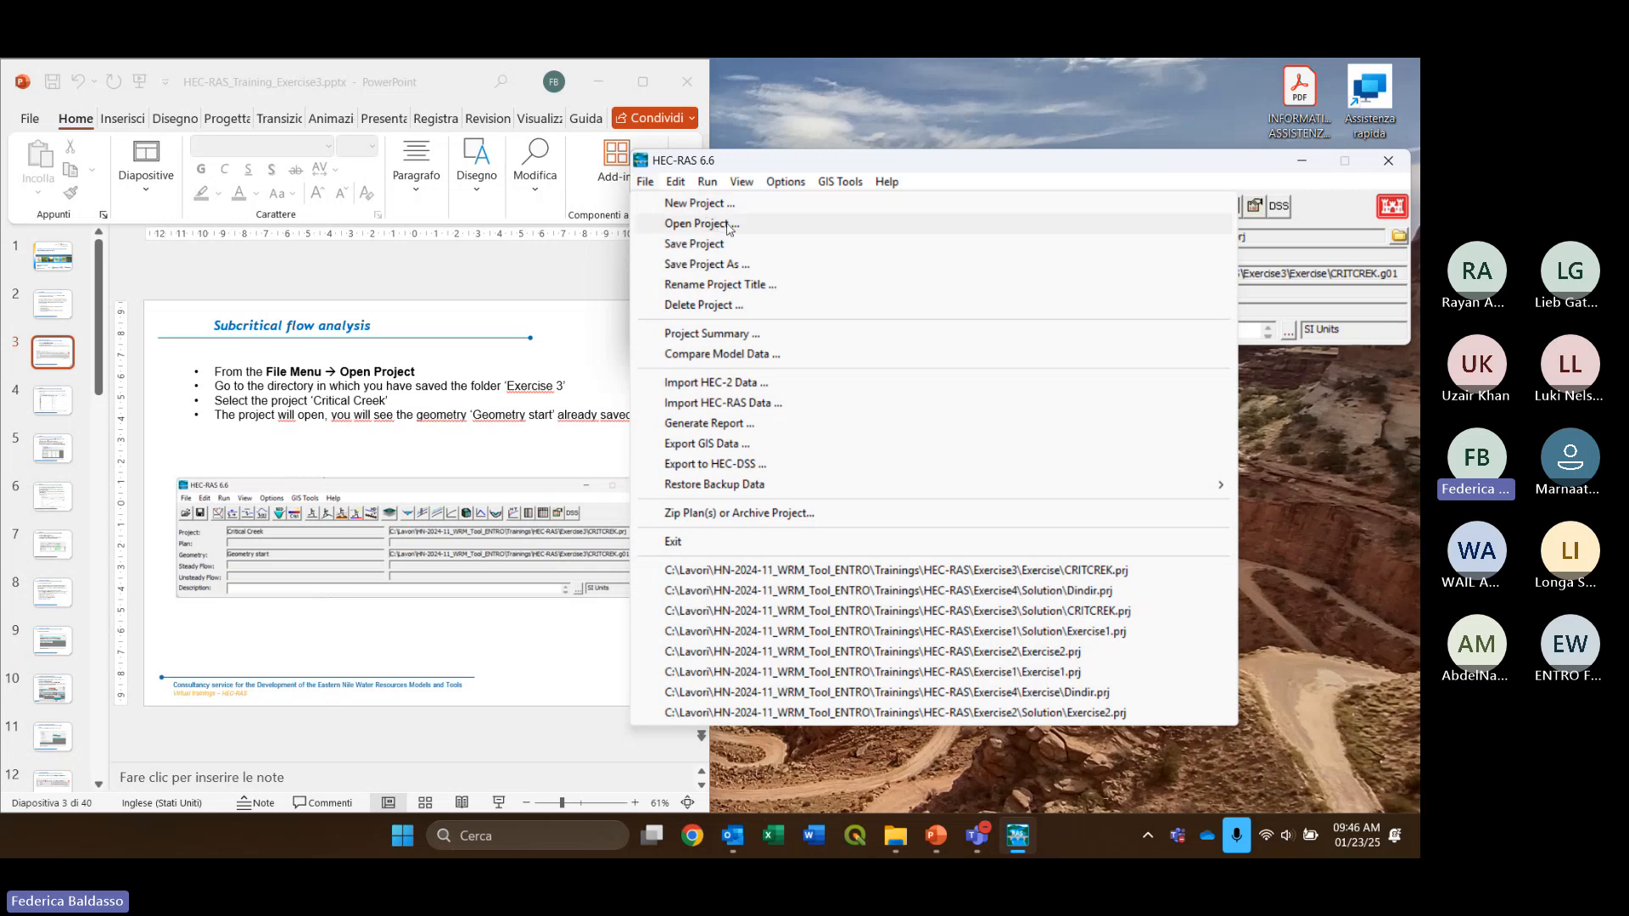
pyautogui.click(994, 179)
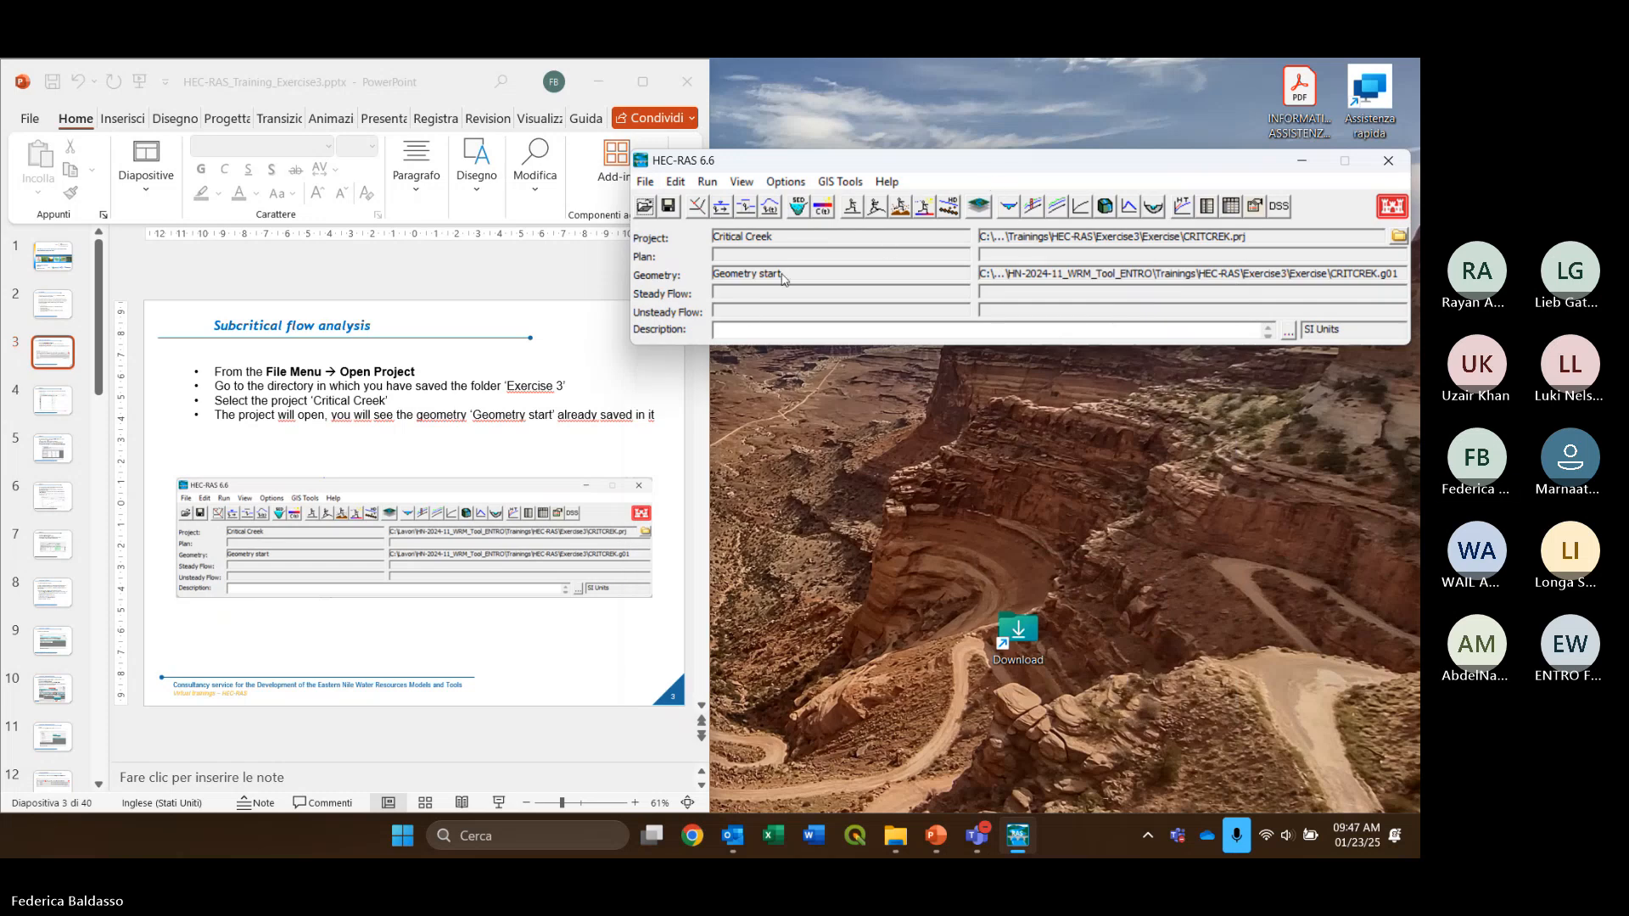
# Advance the presentation to the Geometry slide and open the Geometric Data editor for Geometry start, moving its window off the slide
pyautogui.scroll(-1, 482, 400)
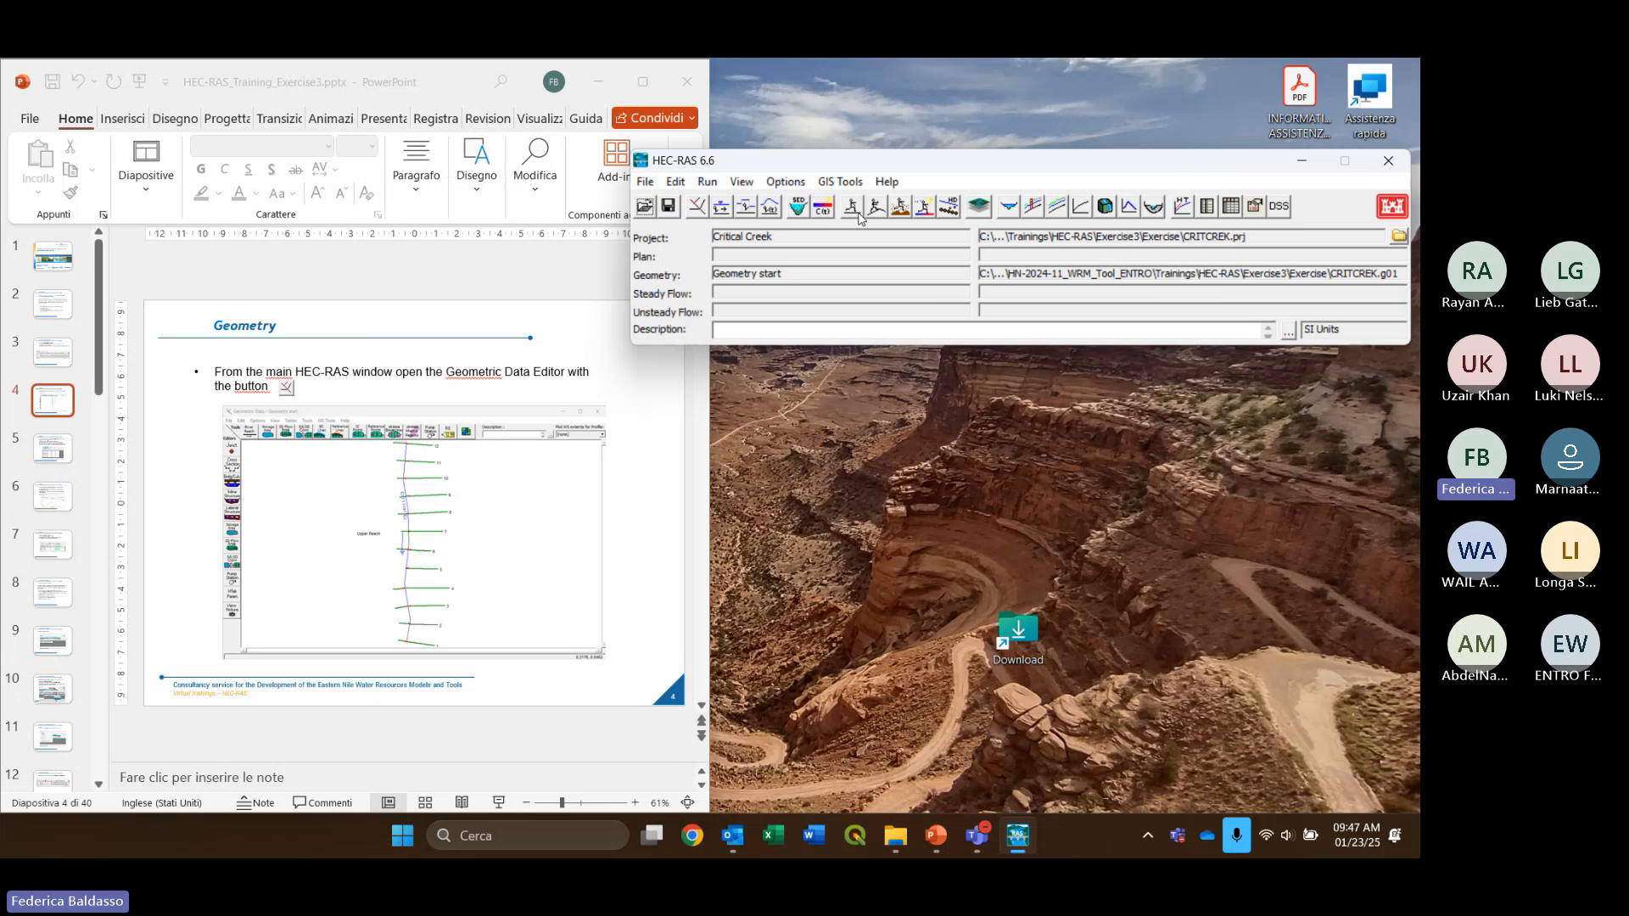
pyautogui.click(704, 208)
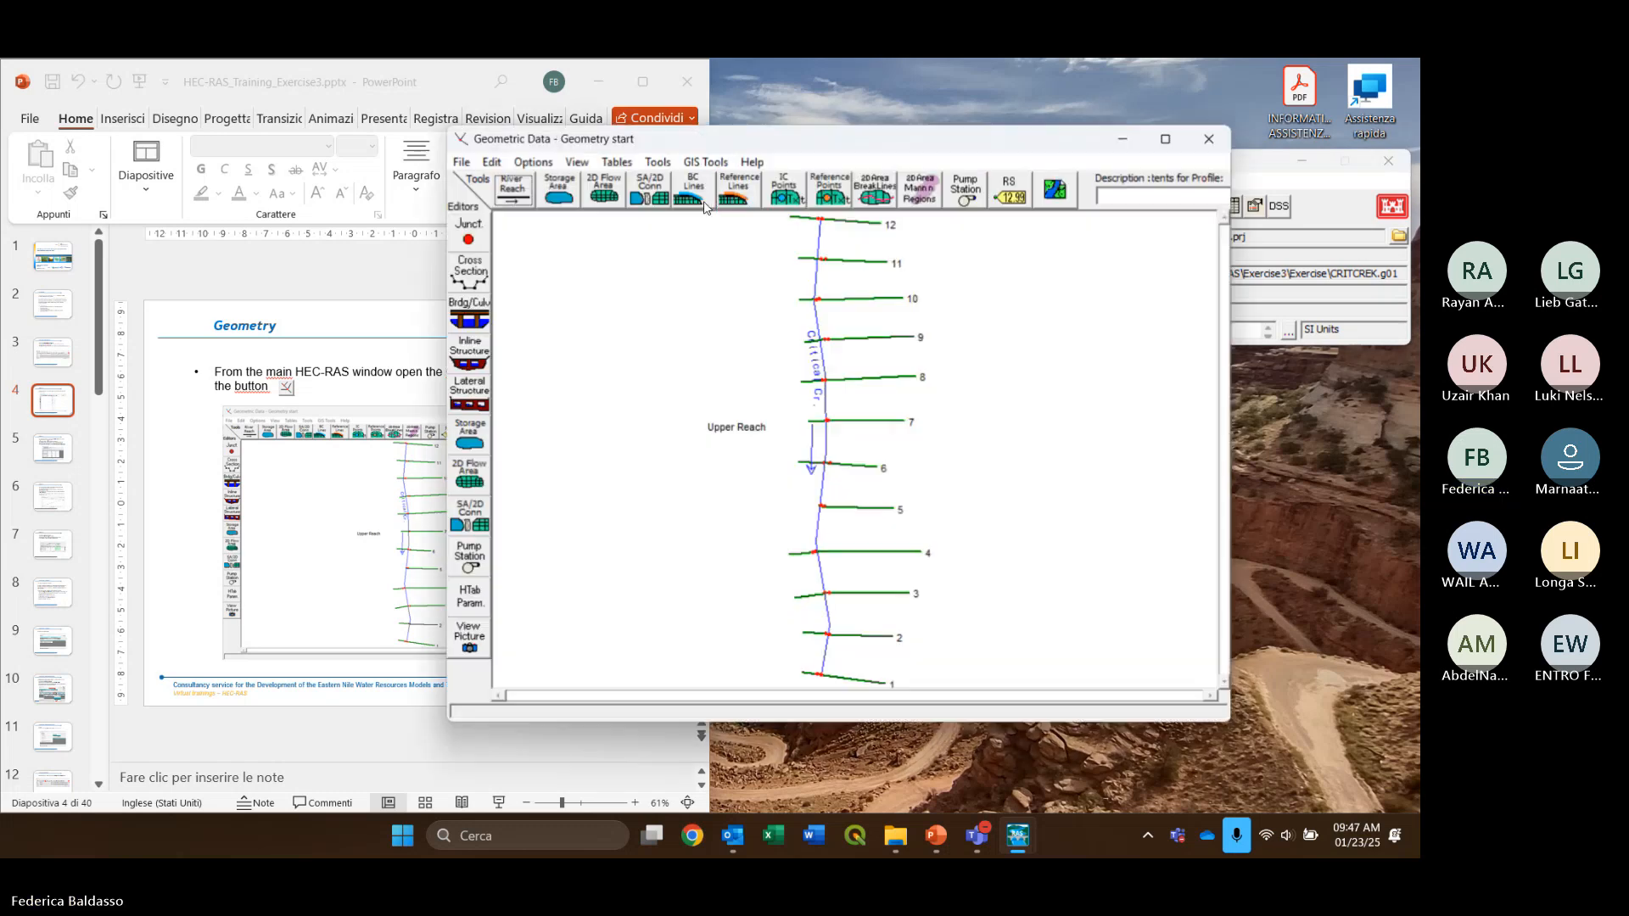
pyautogui.moveTo(827, 150); pyautogui.dragTo(950, 144)
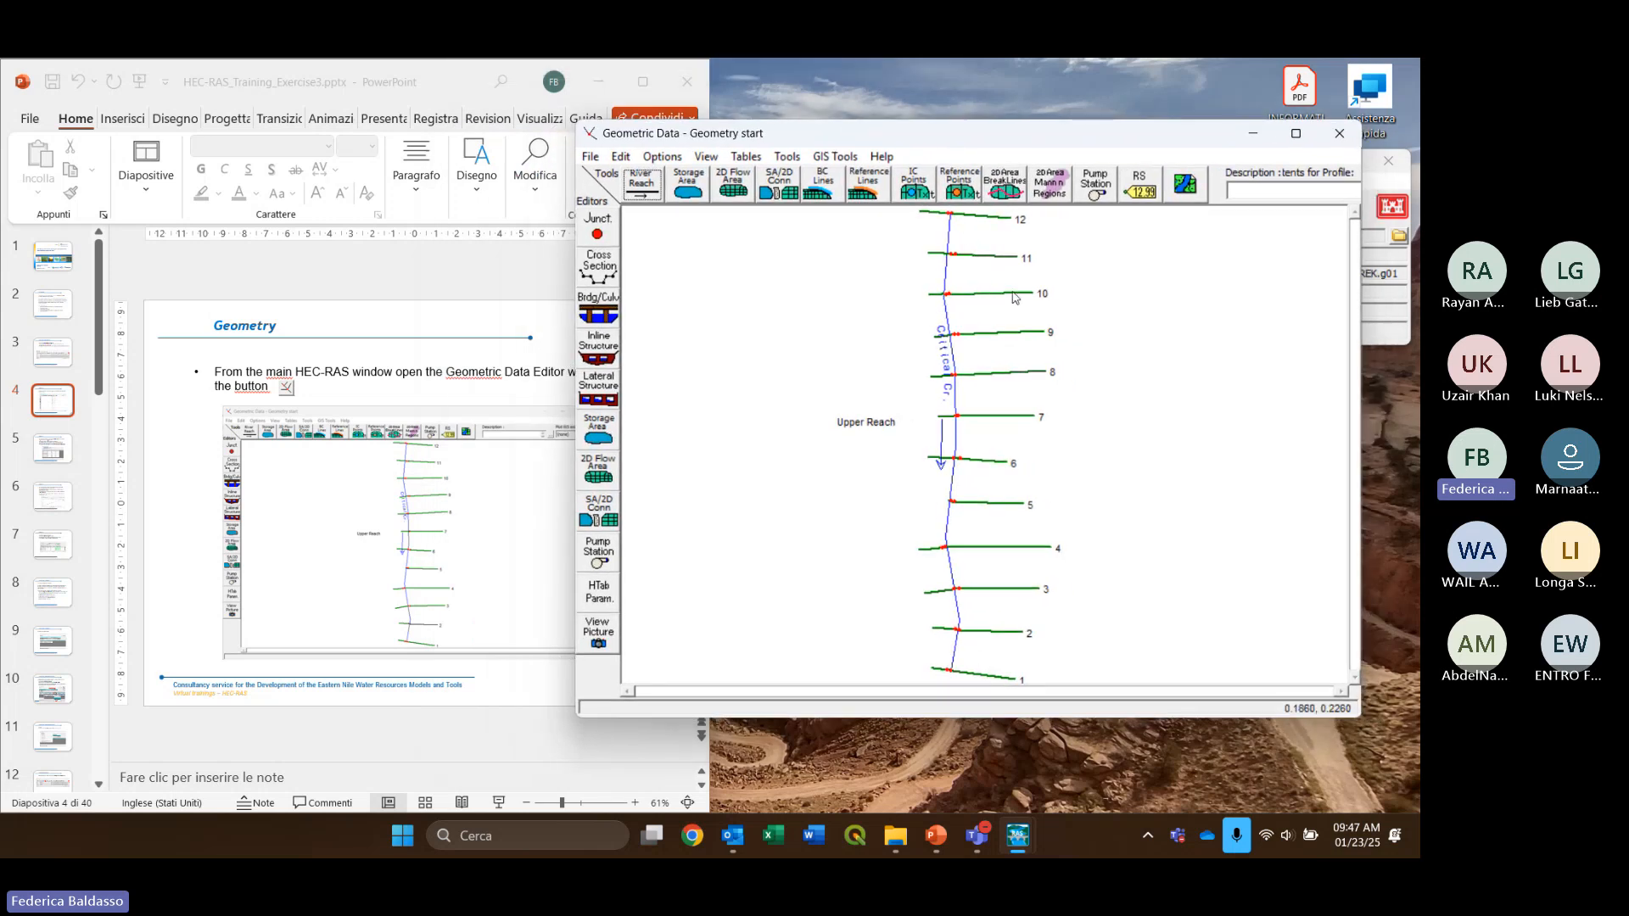
# Identify the Upper Reach of Critical Cr. in the geometry schematic and advance the presentation to the slide on reach lengths
pyautogui.click(948, 282)
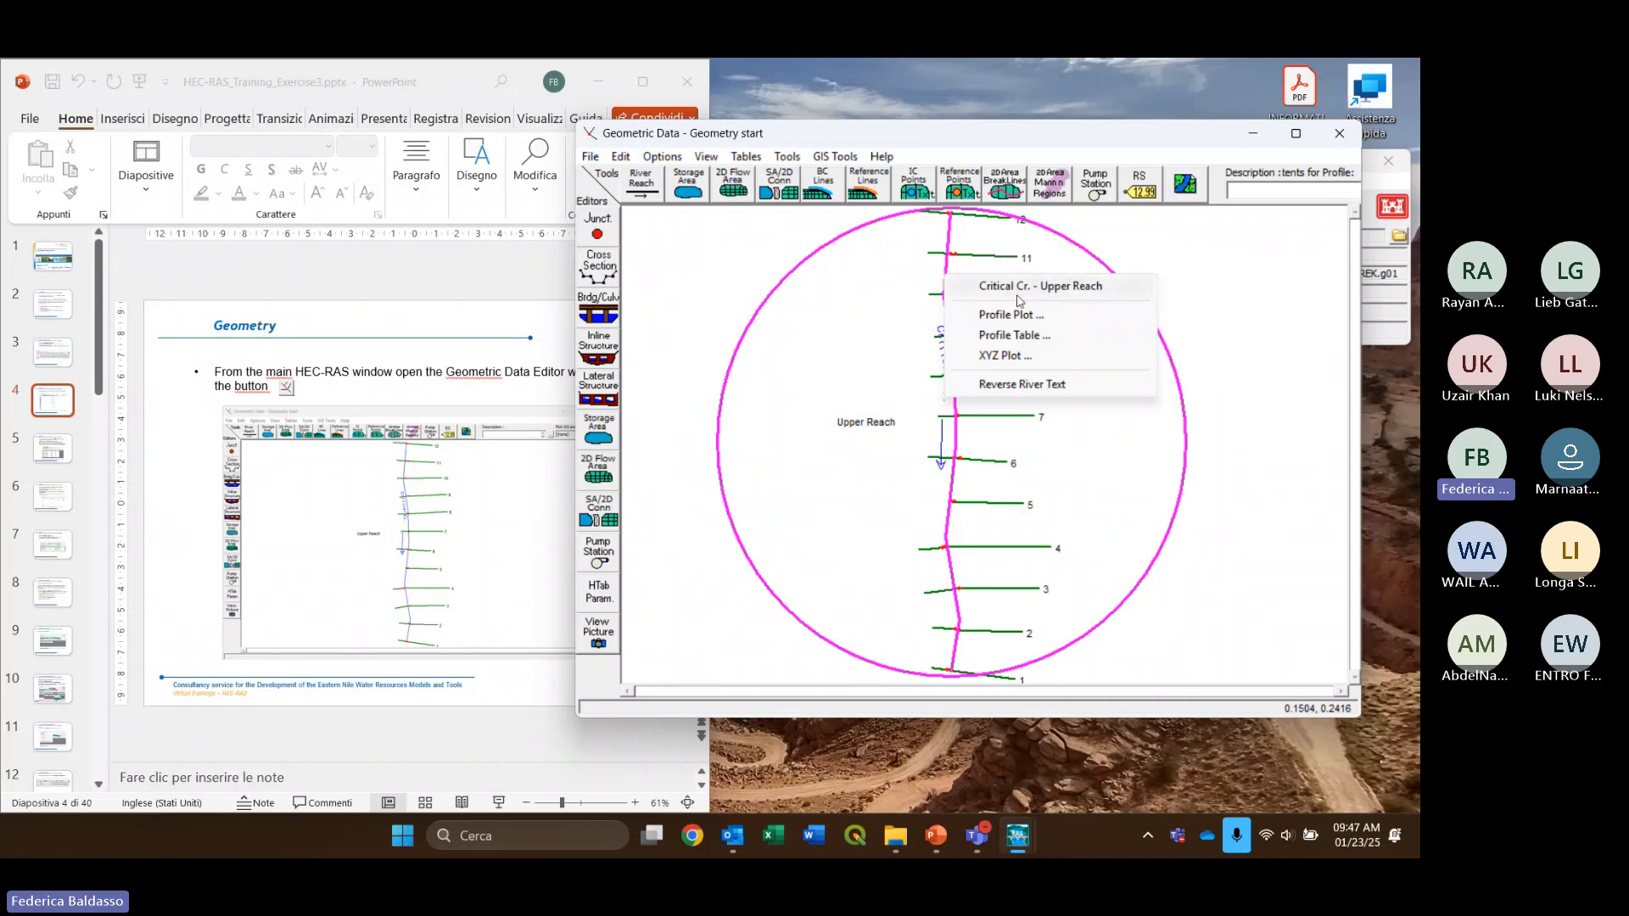
pyautogui.click(1203, 286)
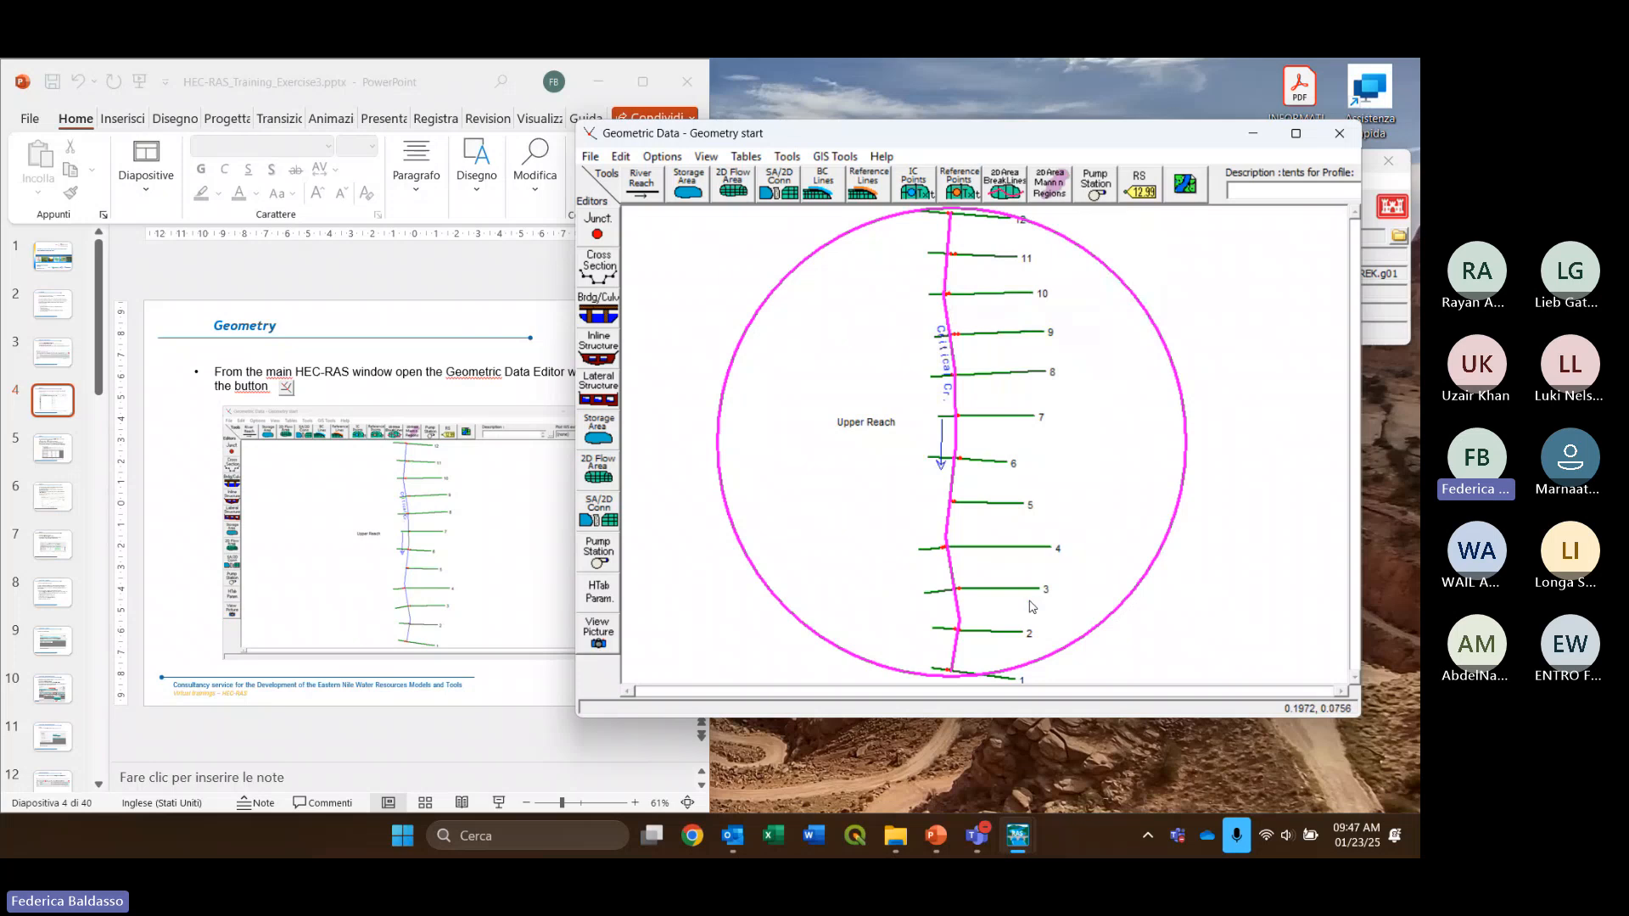
pyautogui.click(367, 715)
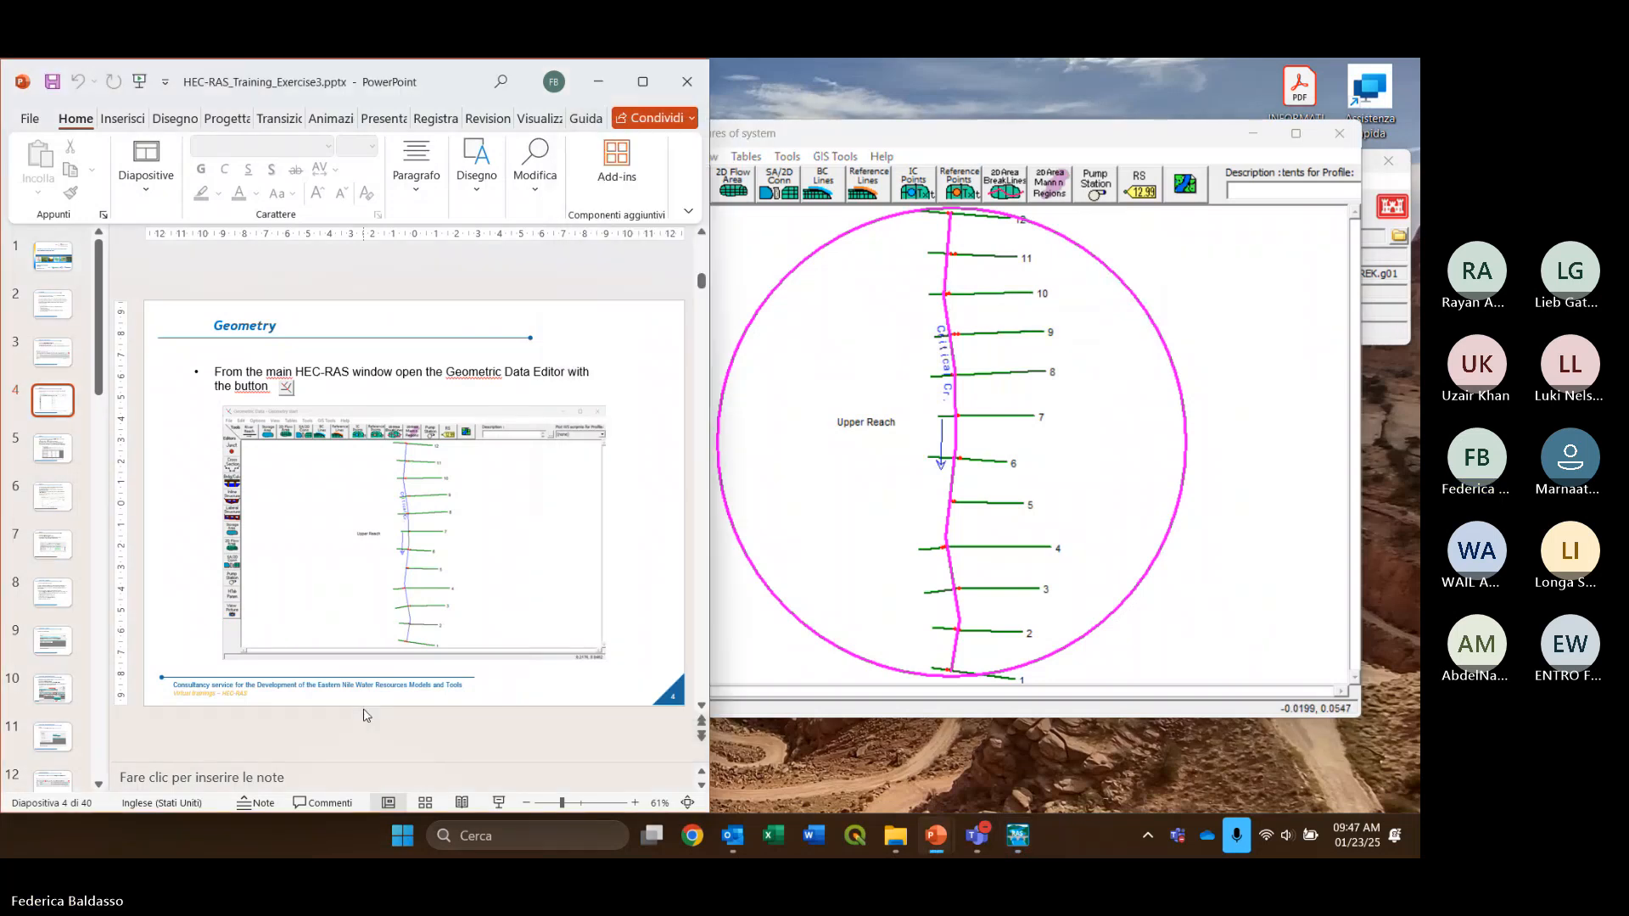
pyautogui.scroll(-1, 367, 715)
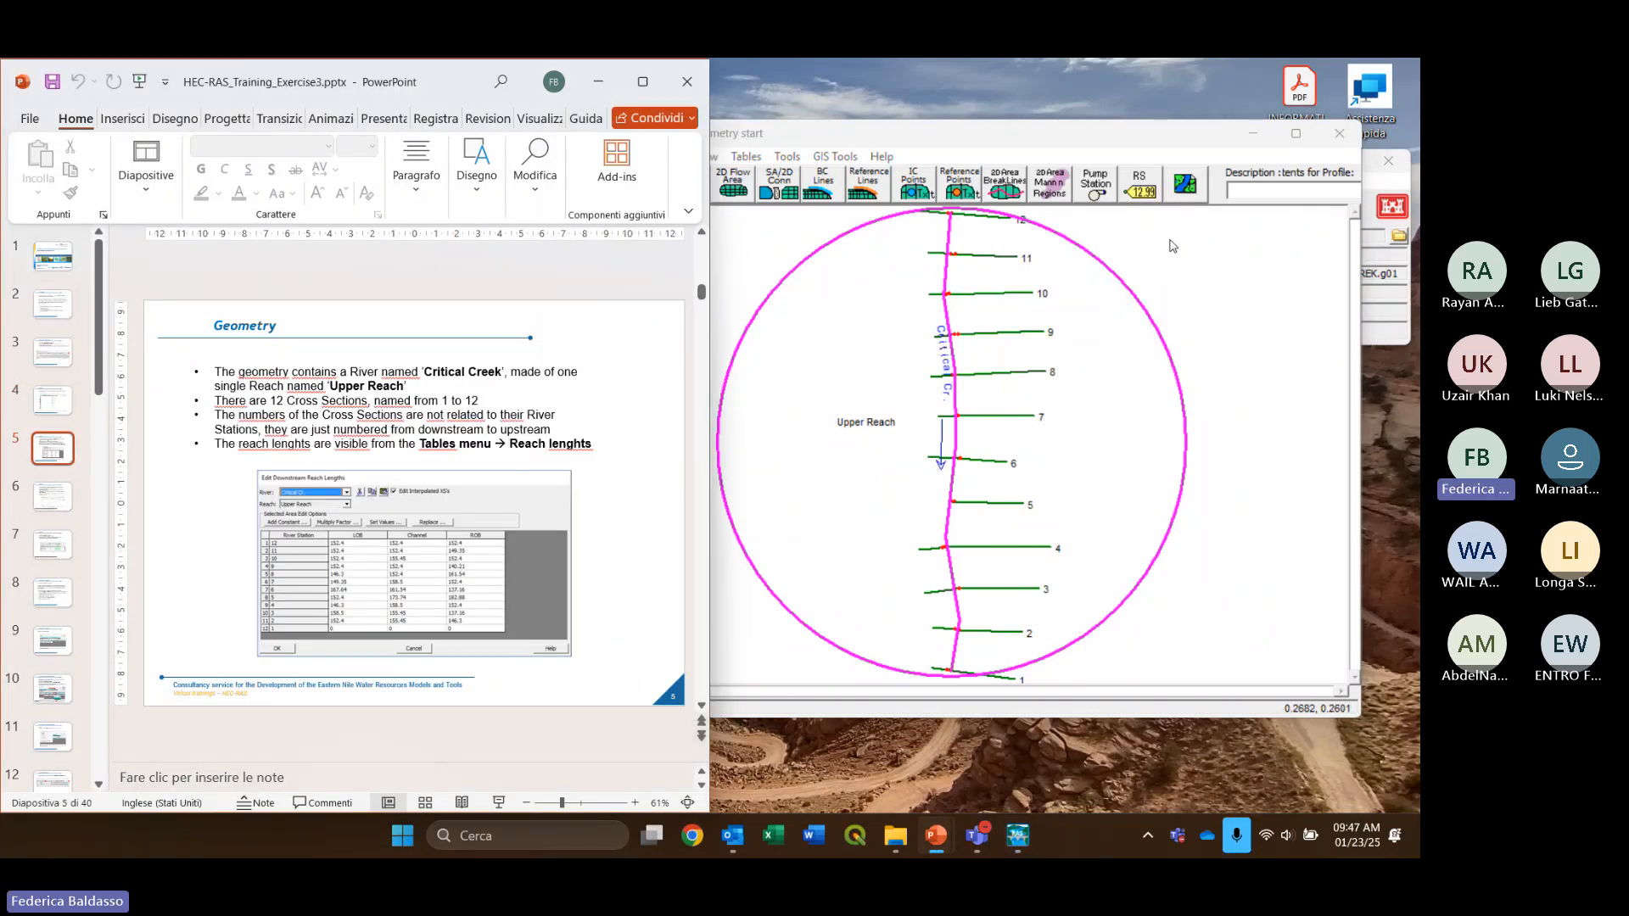
# Open the downstream reach lengths table for Critical Cr., Upper Reach, and examine the LOB and Channel lengths from station 12 to 1
pyautogui.click(1171, 246)
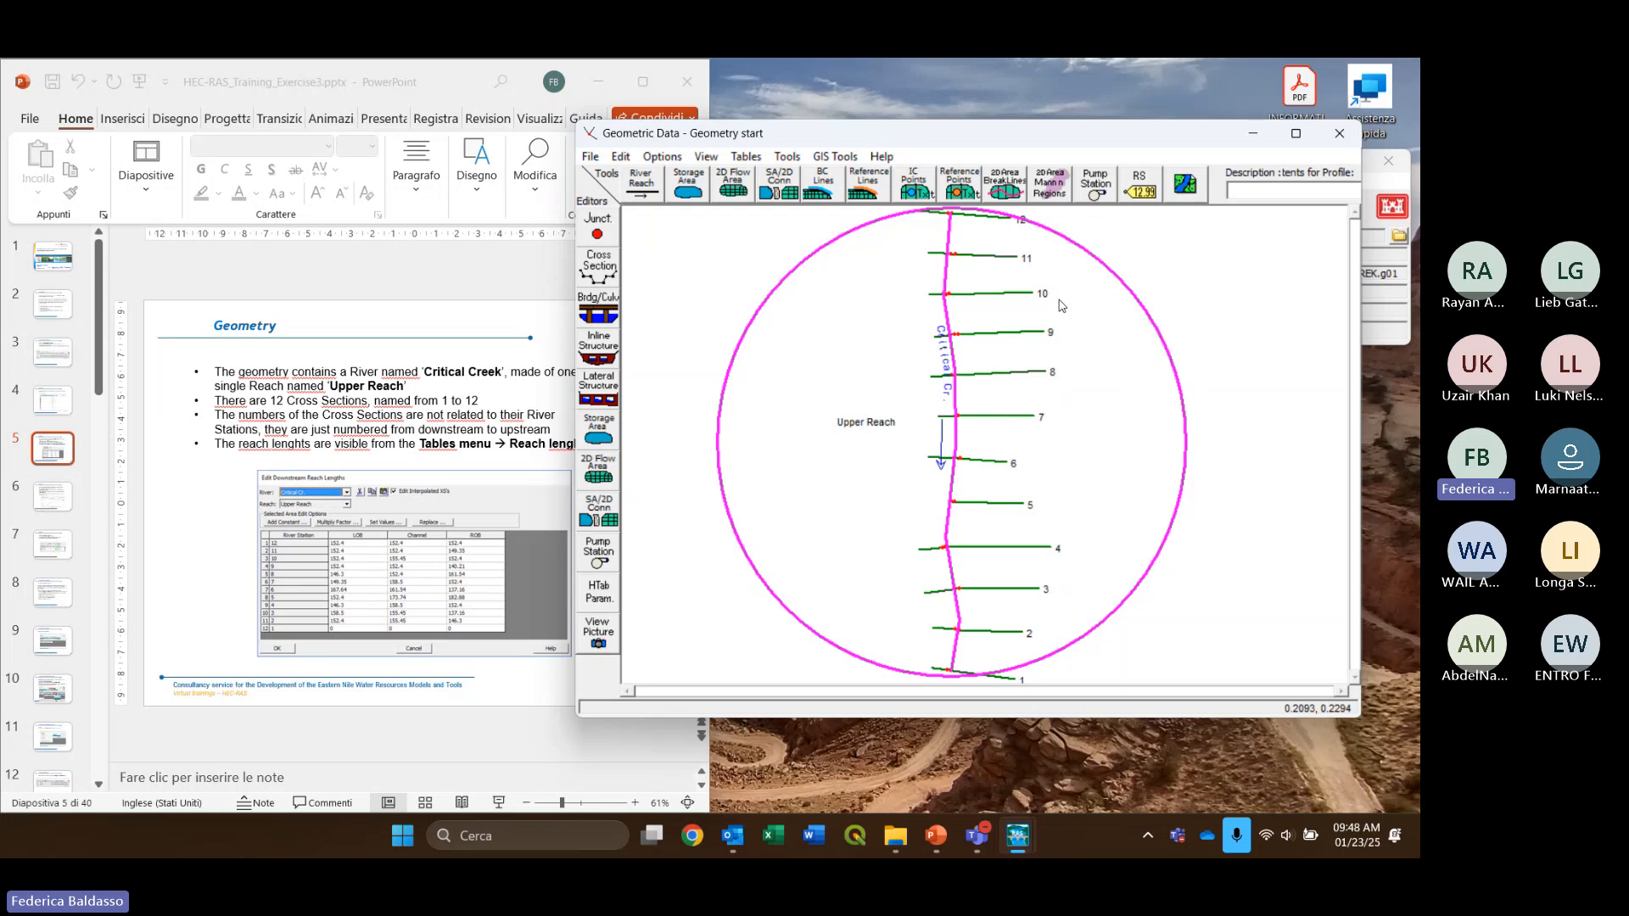
pyautogui.click(753, 160)
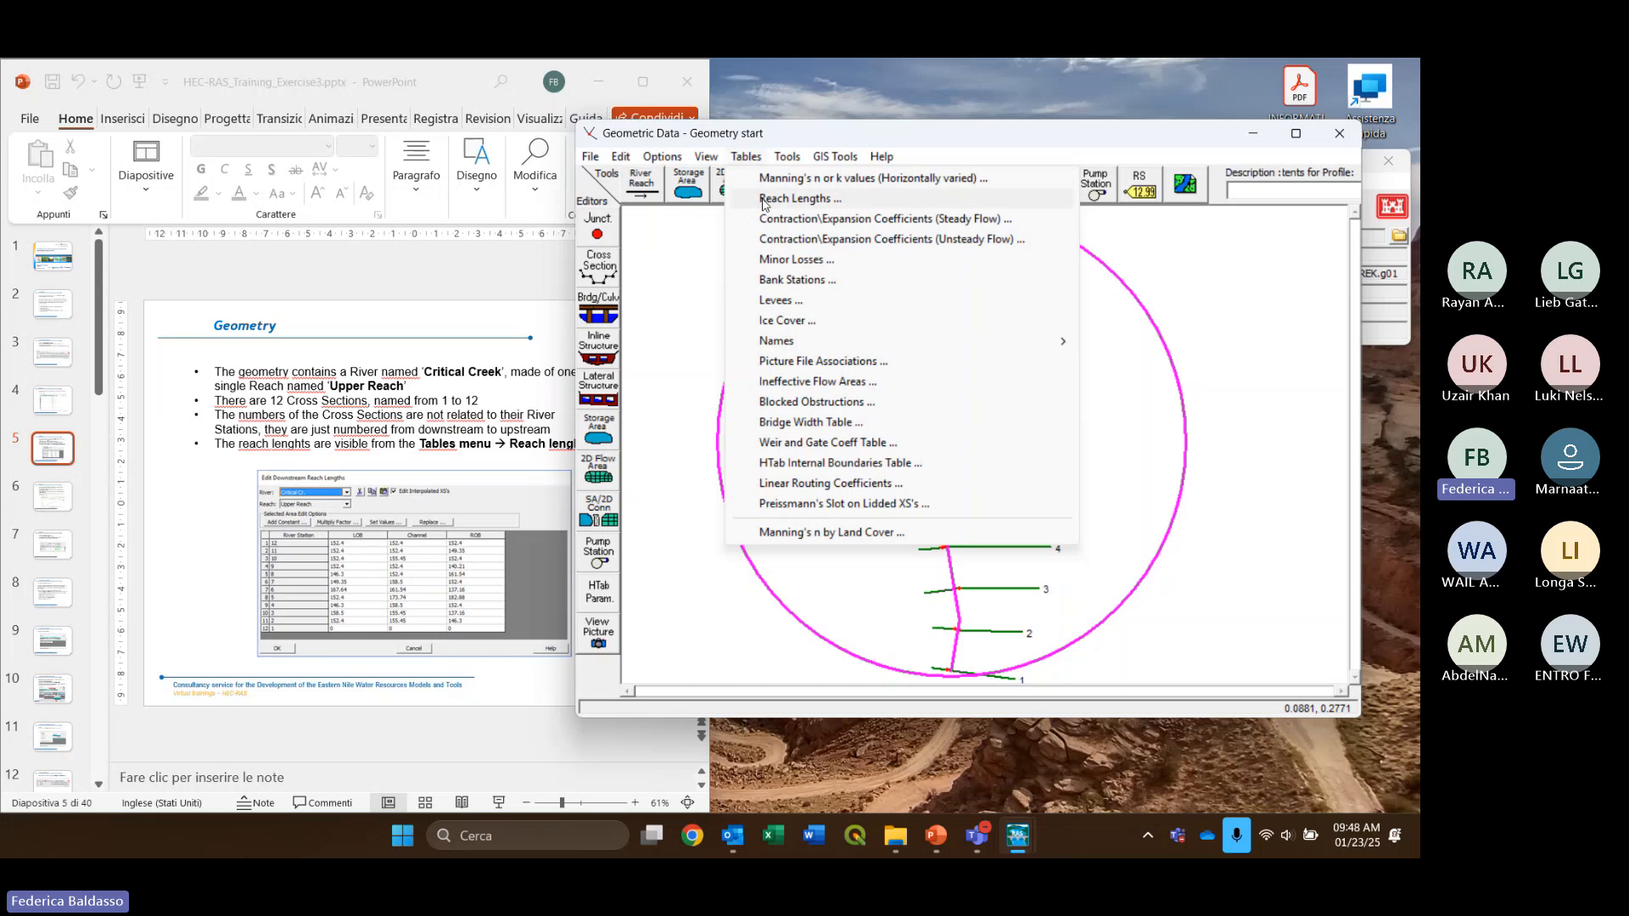
pyautogui.click(870, 200)
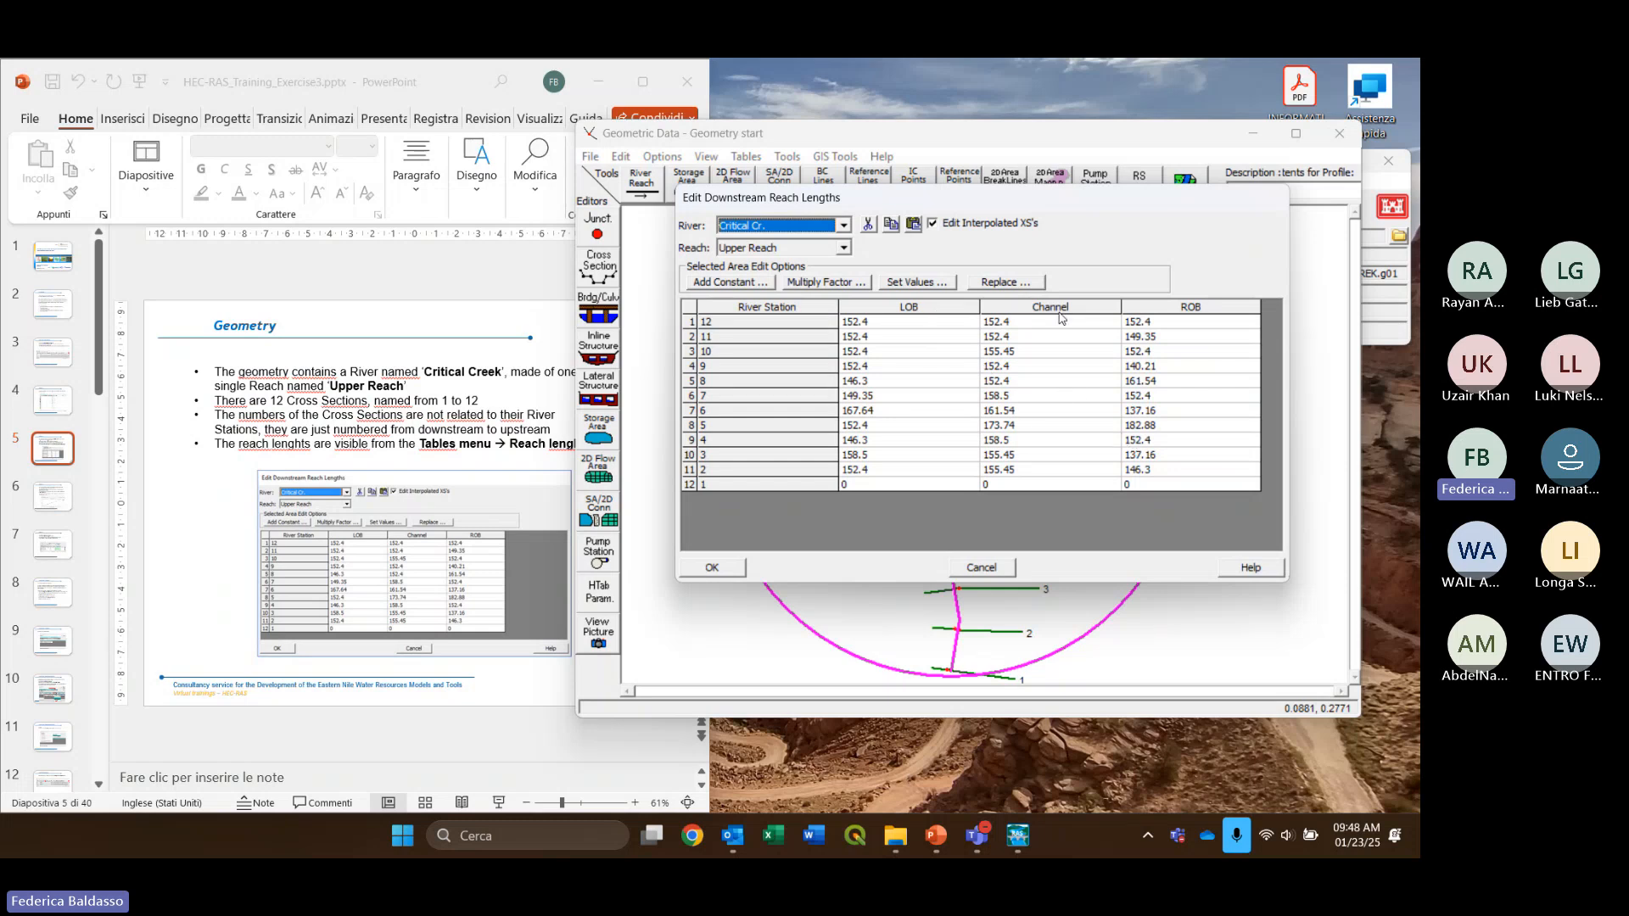
pyautogui.click(914, 309)
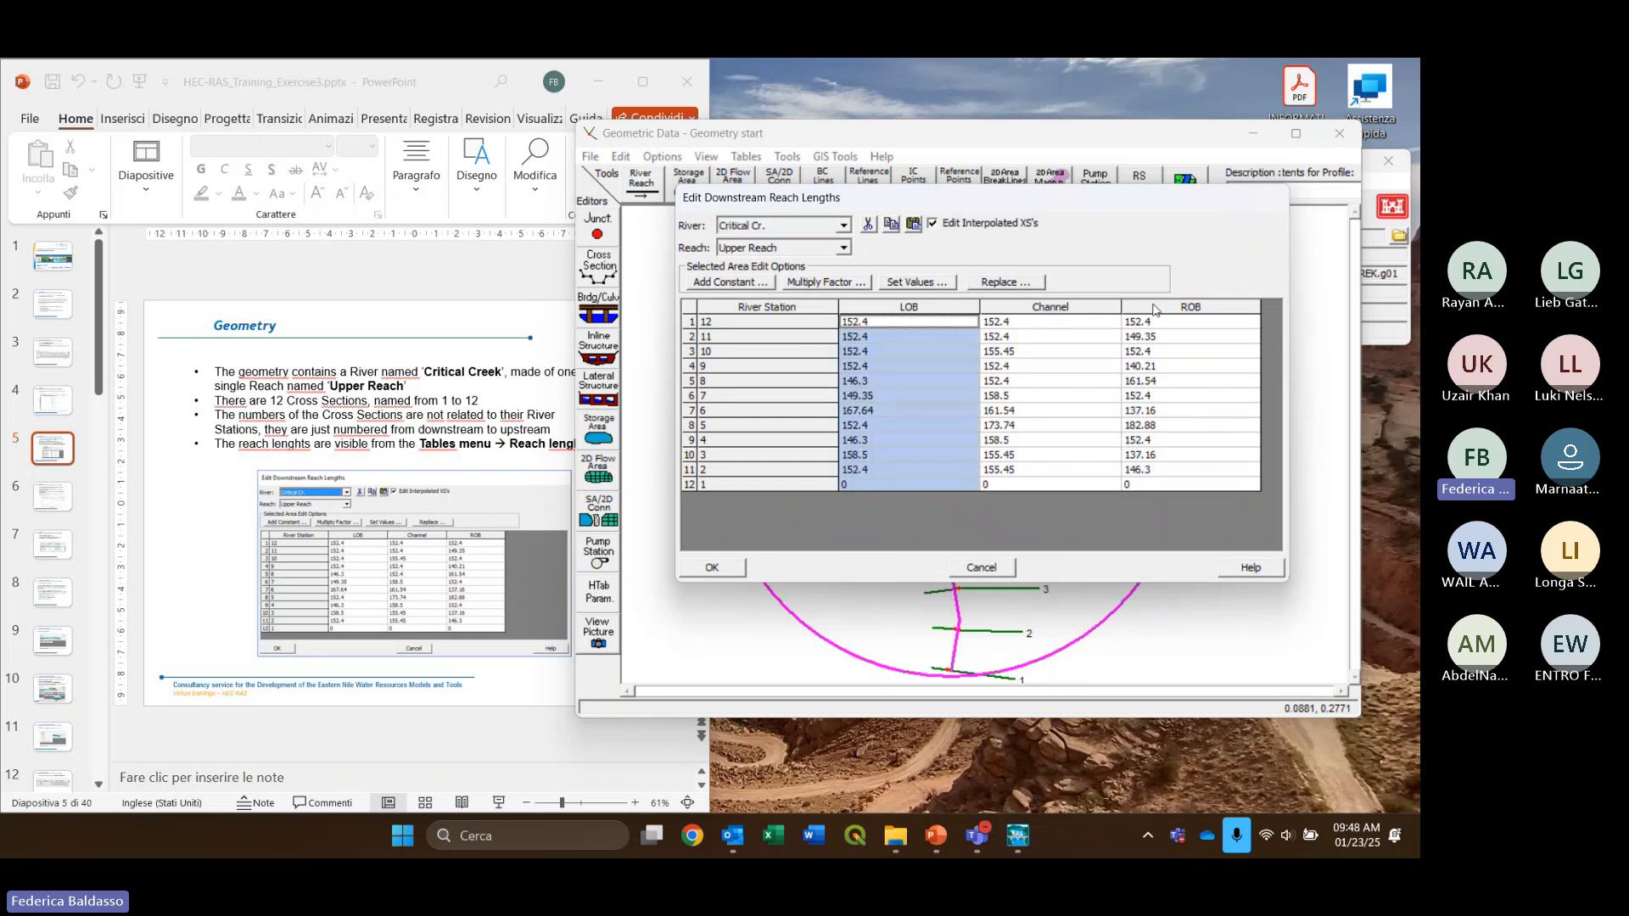
pyautogui.click(1067, 318)
pyautogui.click(1062, 309)
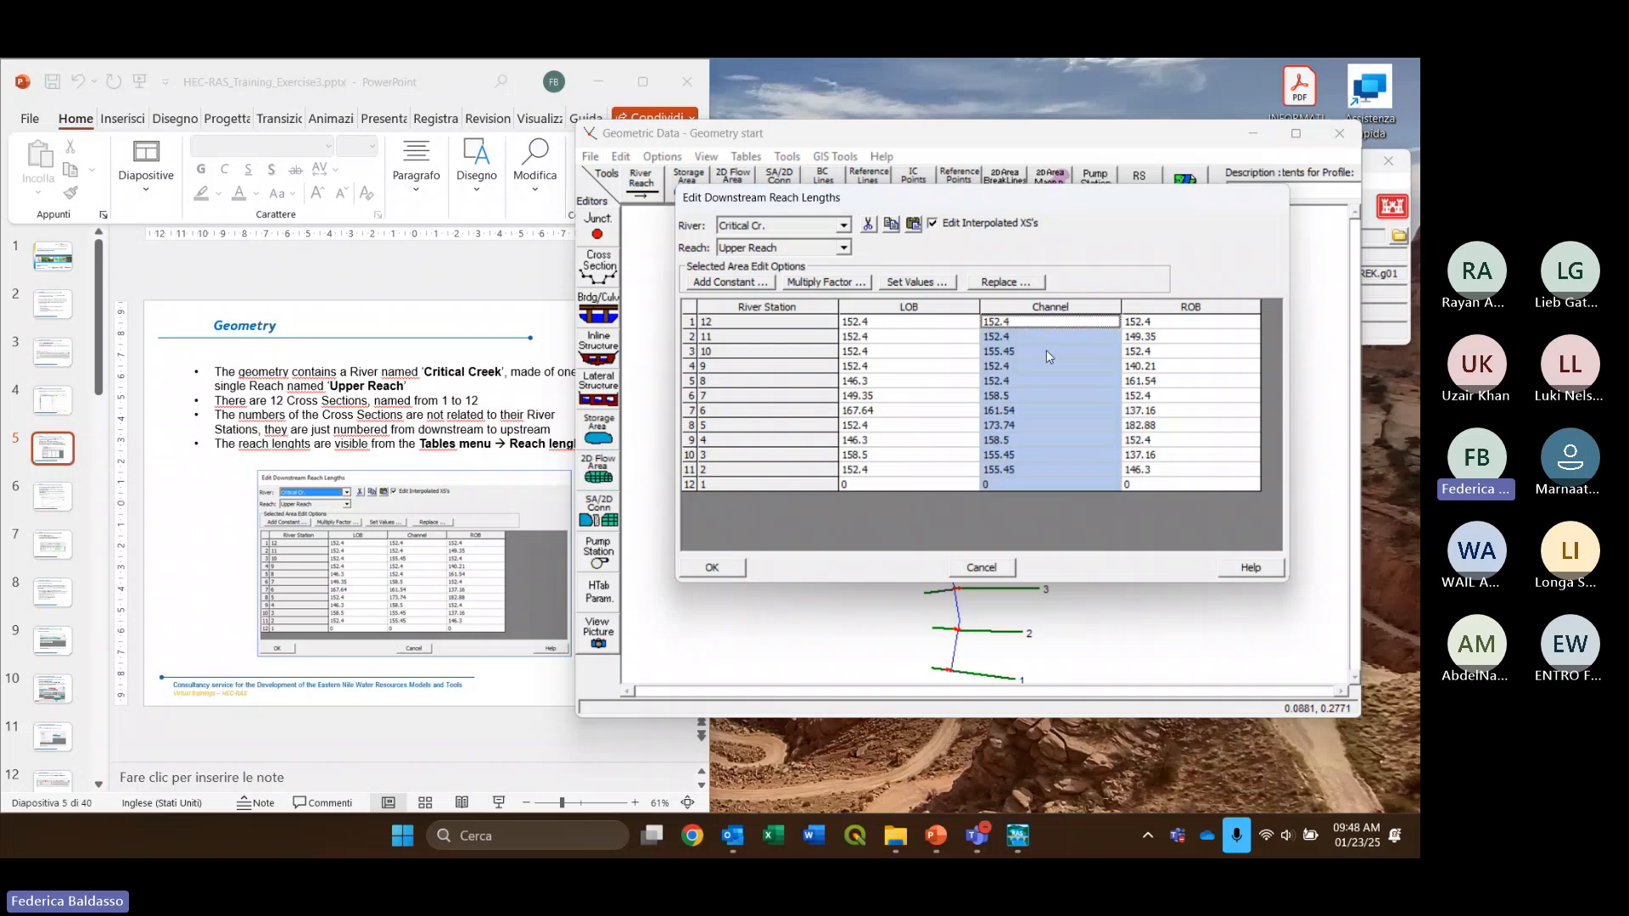
pyautogui.click(949, 522)
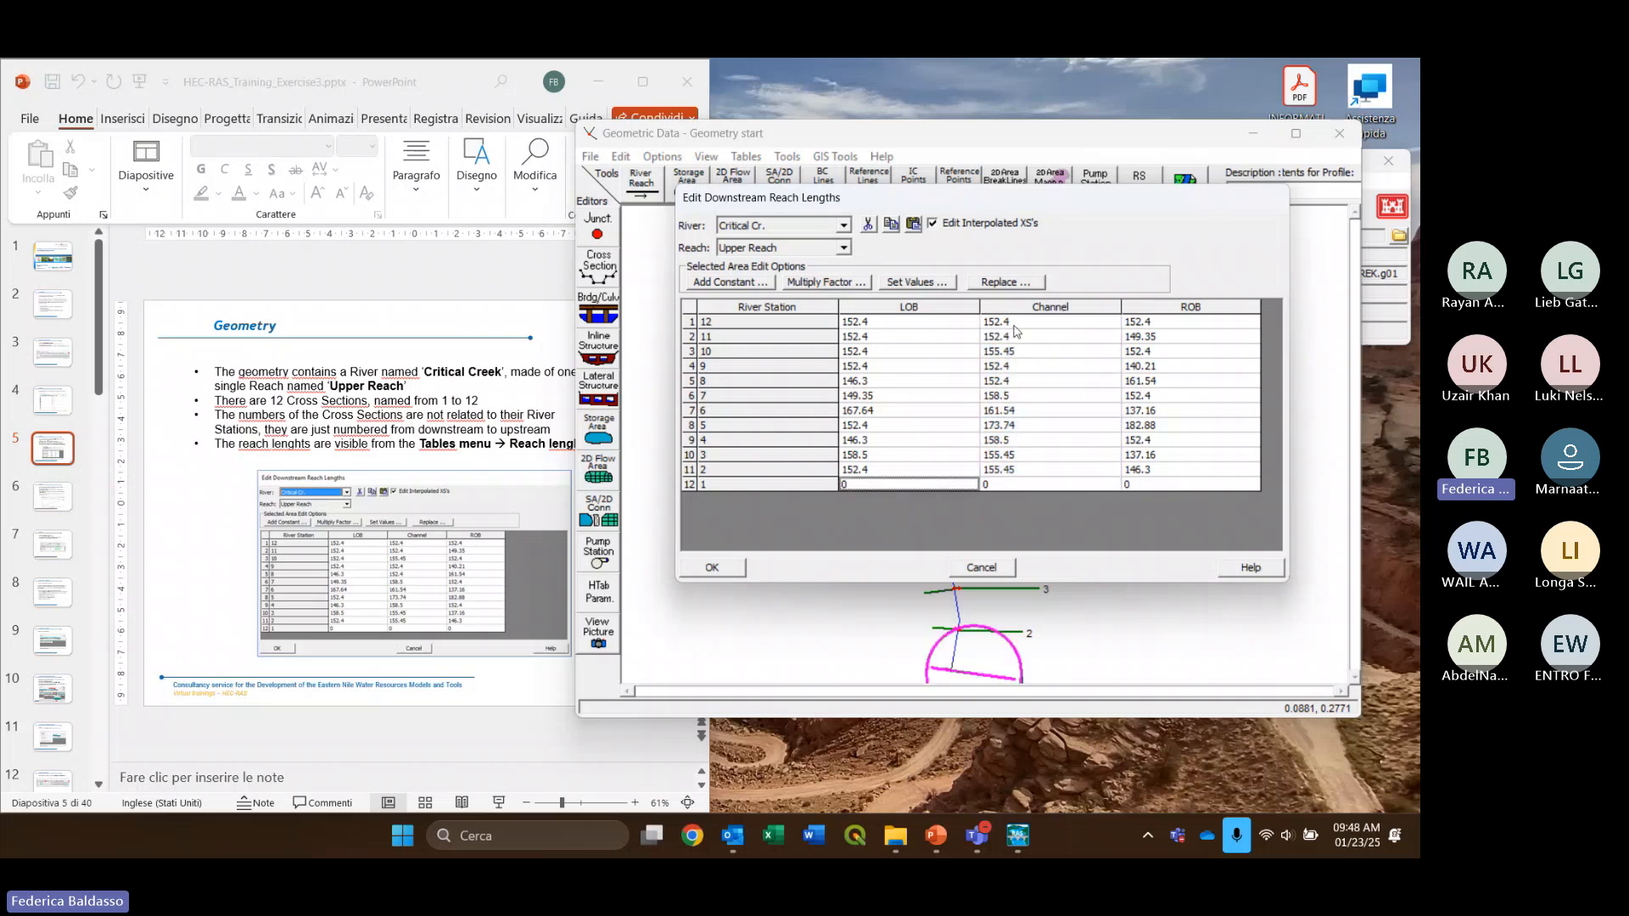
pyautogui.moveTo(1014, 468); pyautogui.dragTo(1020, 327)
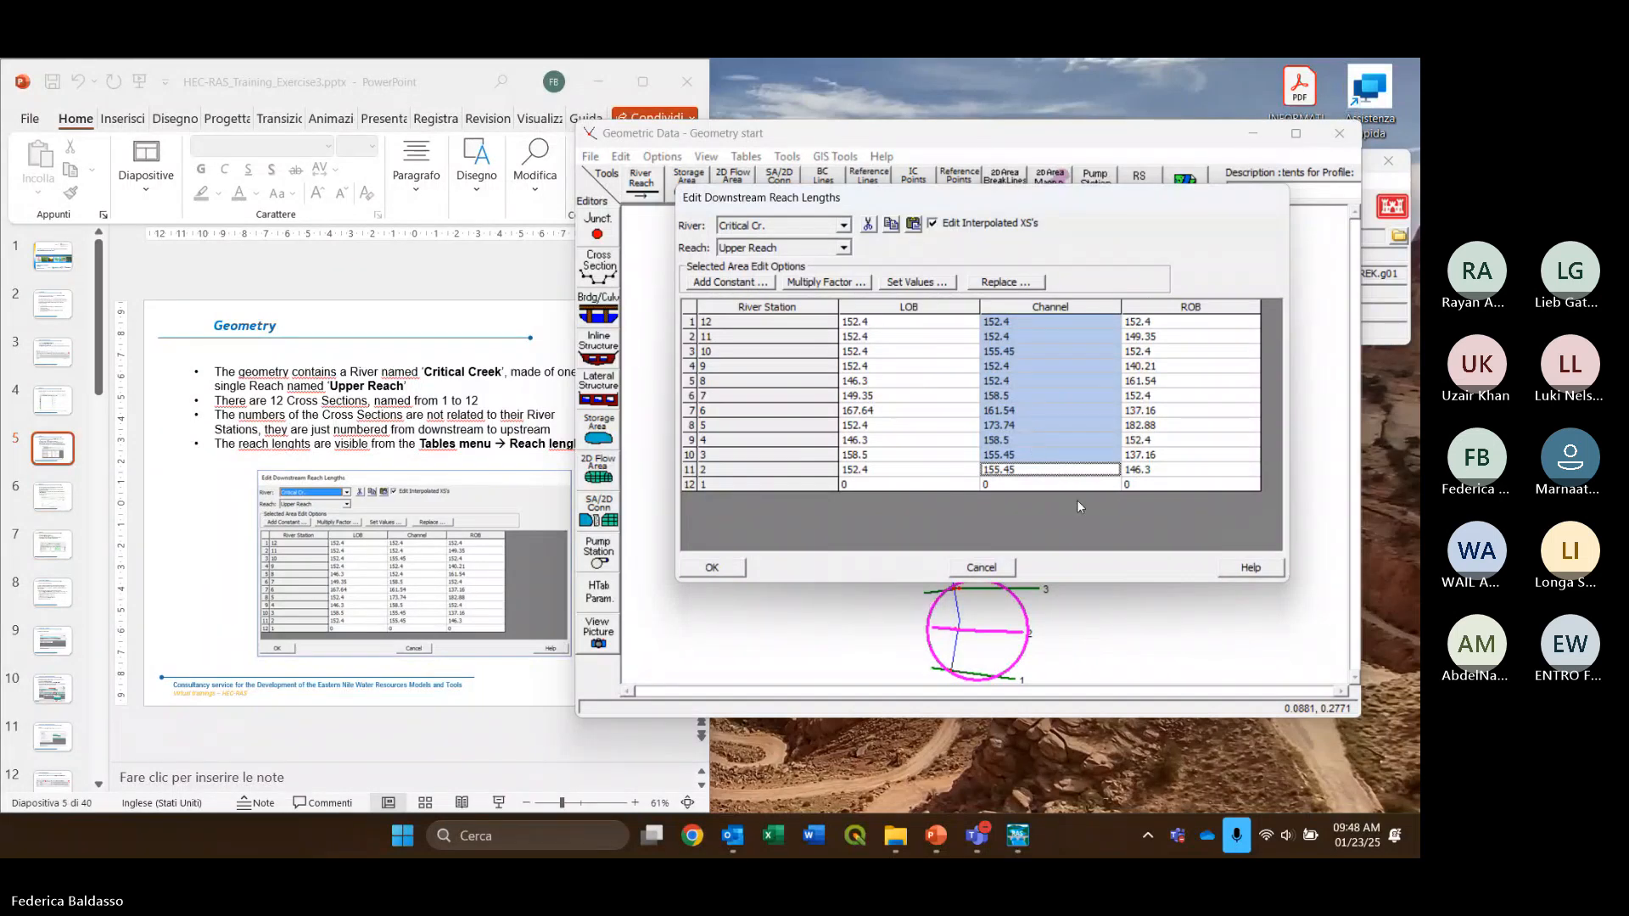
pyautogui.press('Down')
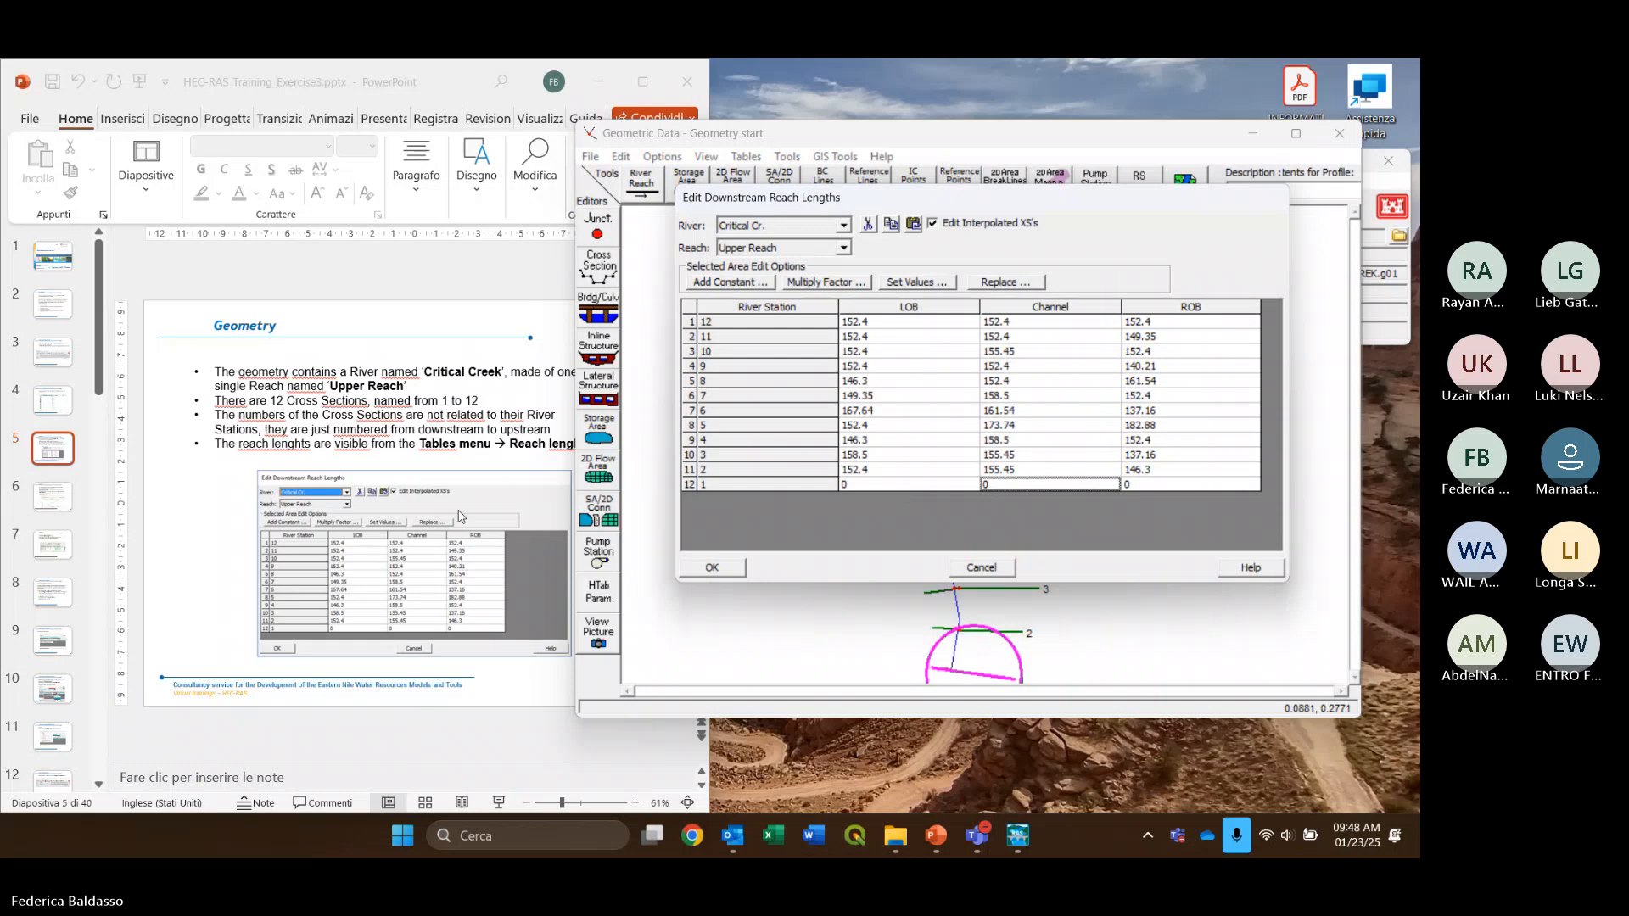
# Advance the presentation to the slide on river length and slope, and accept and close the reach lengths table
pyautogui.scroll(-1, 458, 514)
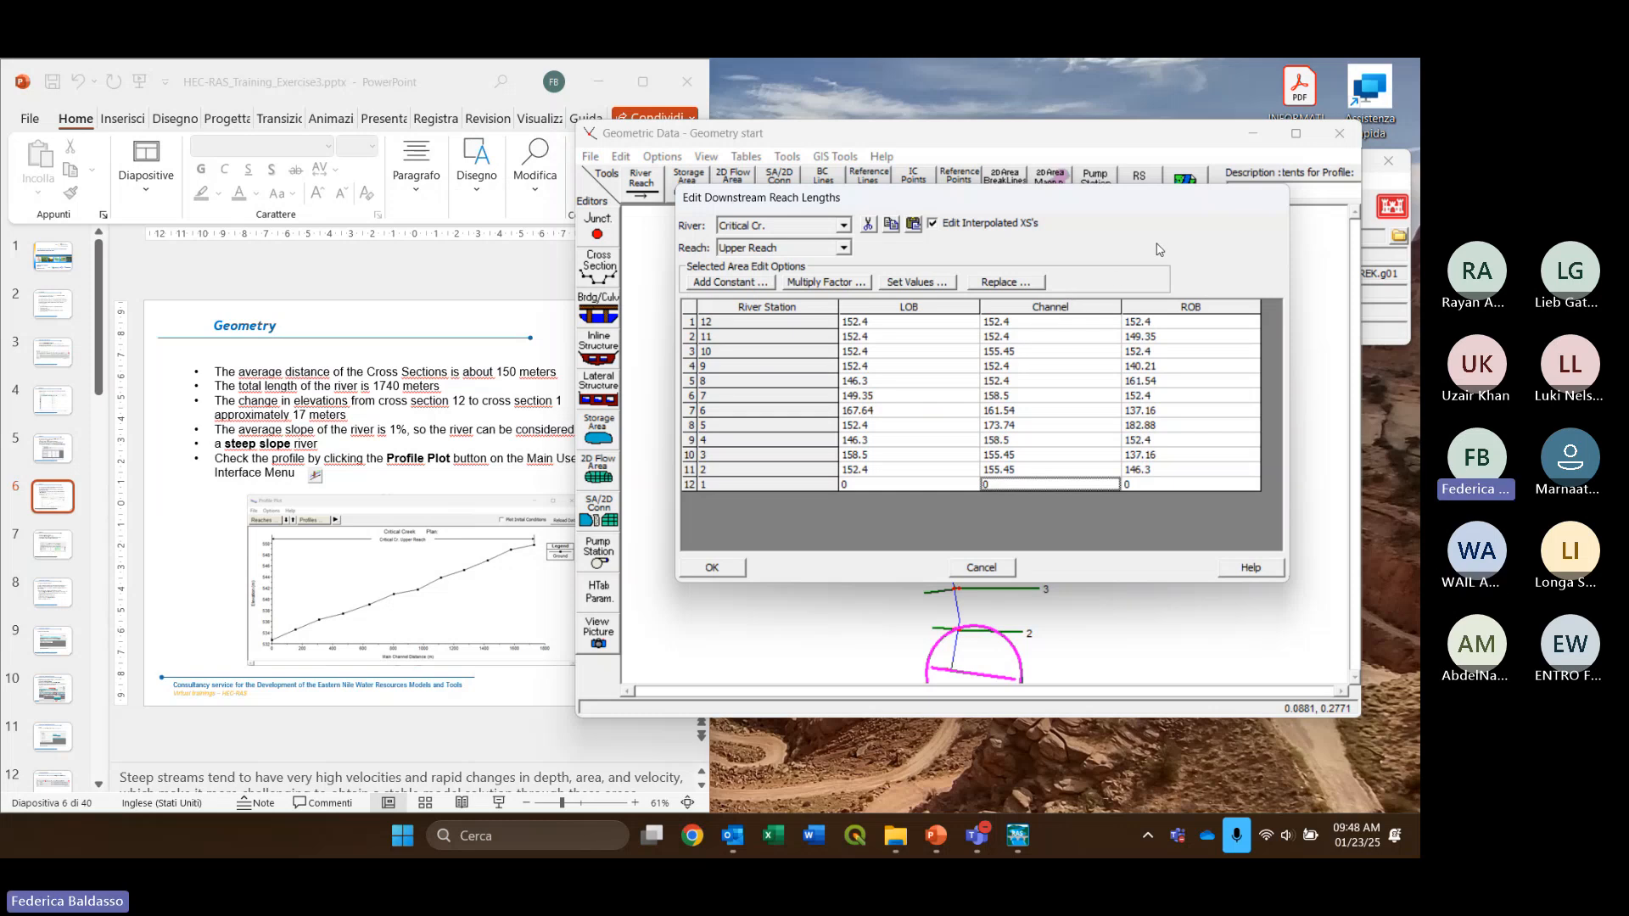
pyautogui.moveTo(1185, 202); pyautogui.dragTo(1153, 213)
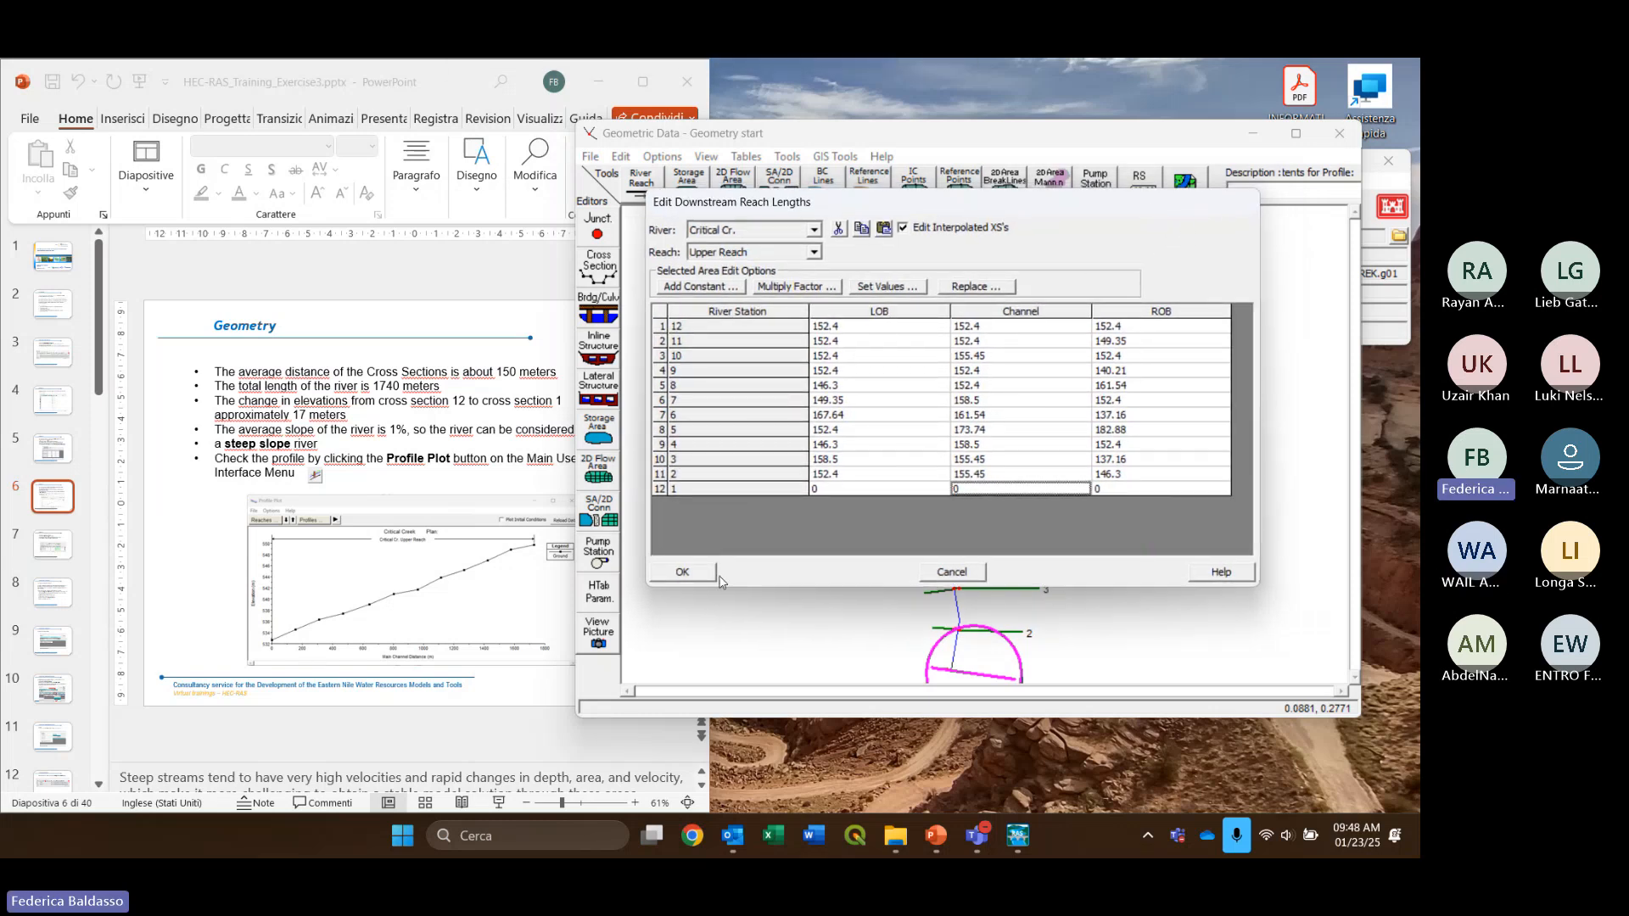
pyautogui.click(693, 579)
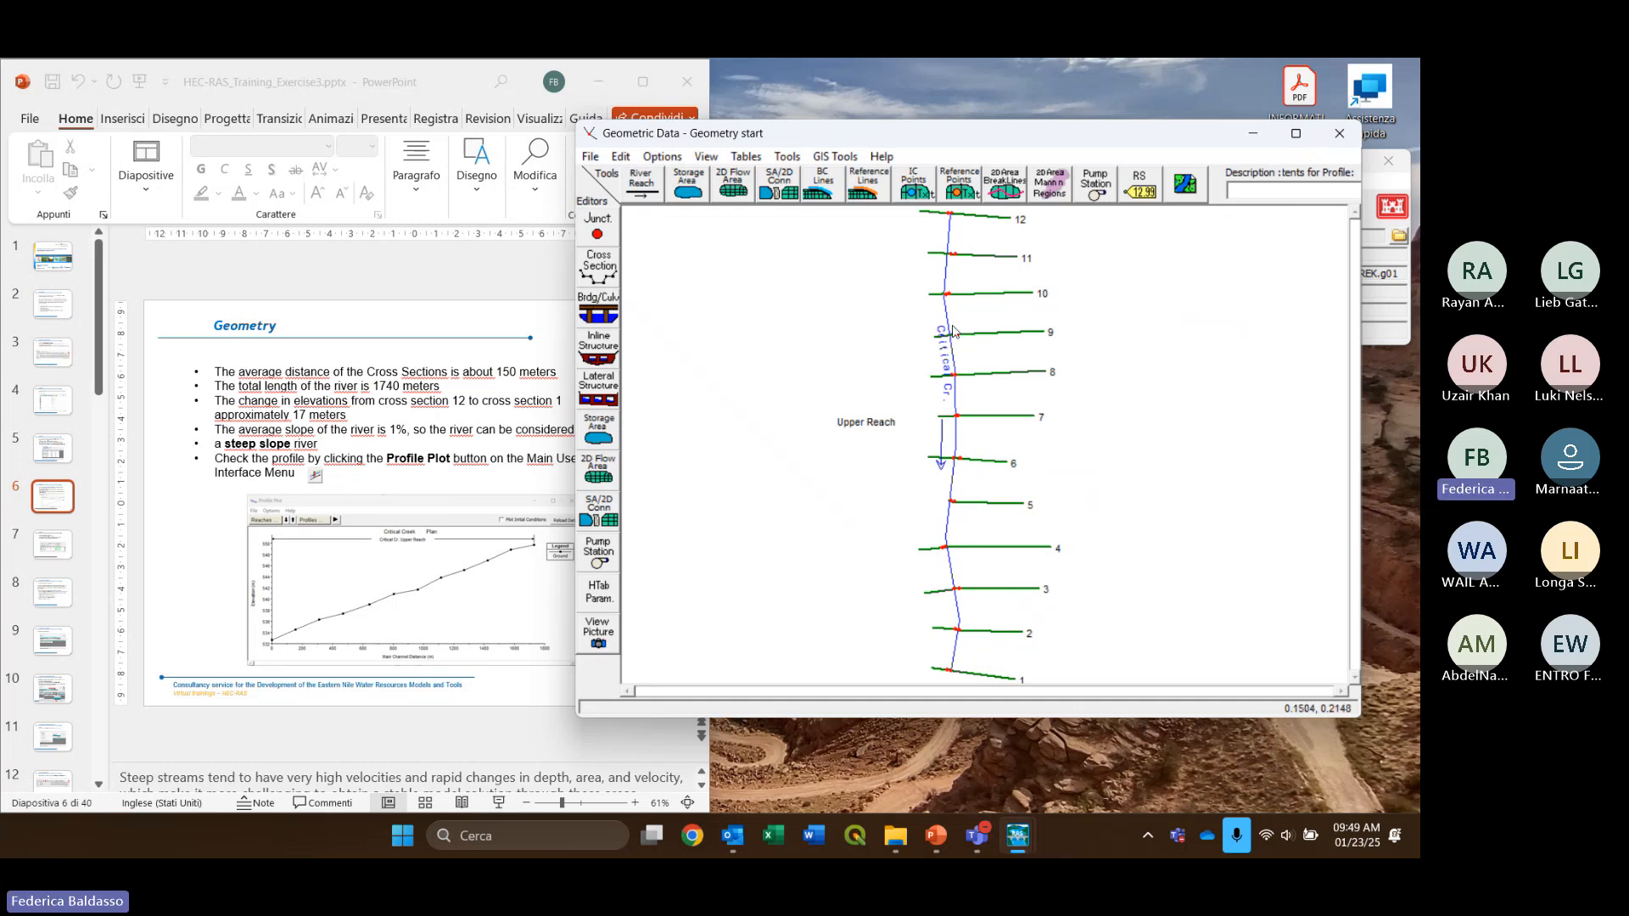
# Open the Profile Plot from the main HEC-RAS window and inspect the ground points at the downstream and upstream ends of the reach
pyautogui.click(1375, 193)
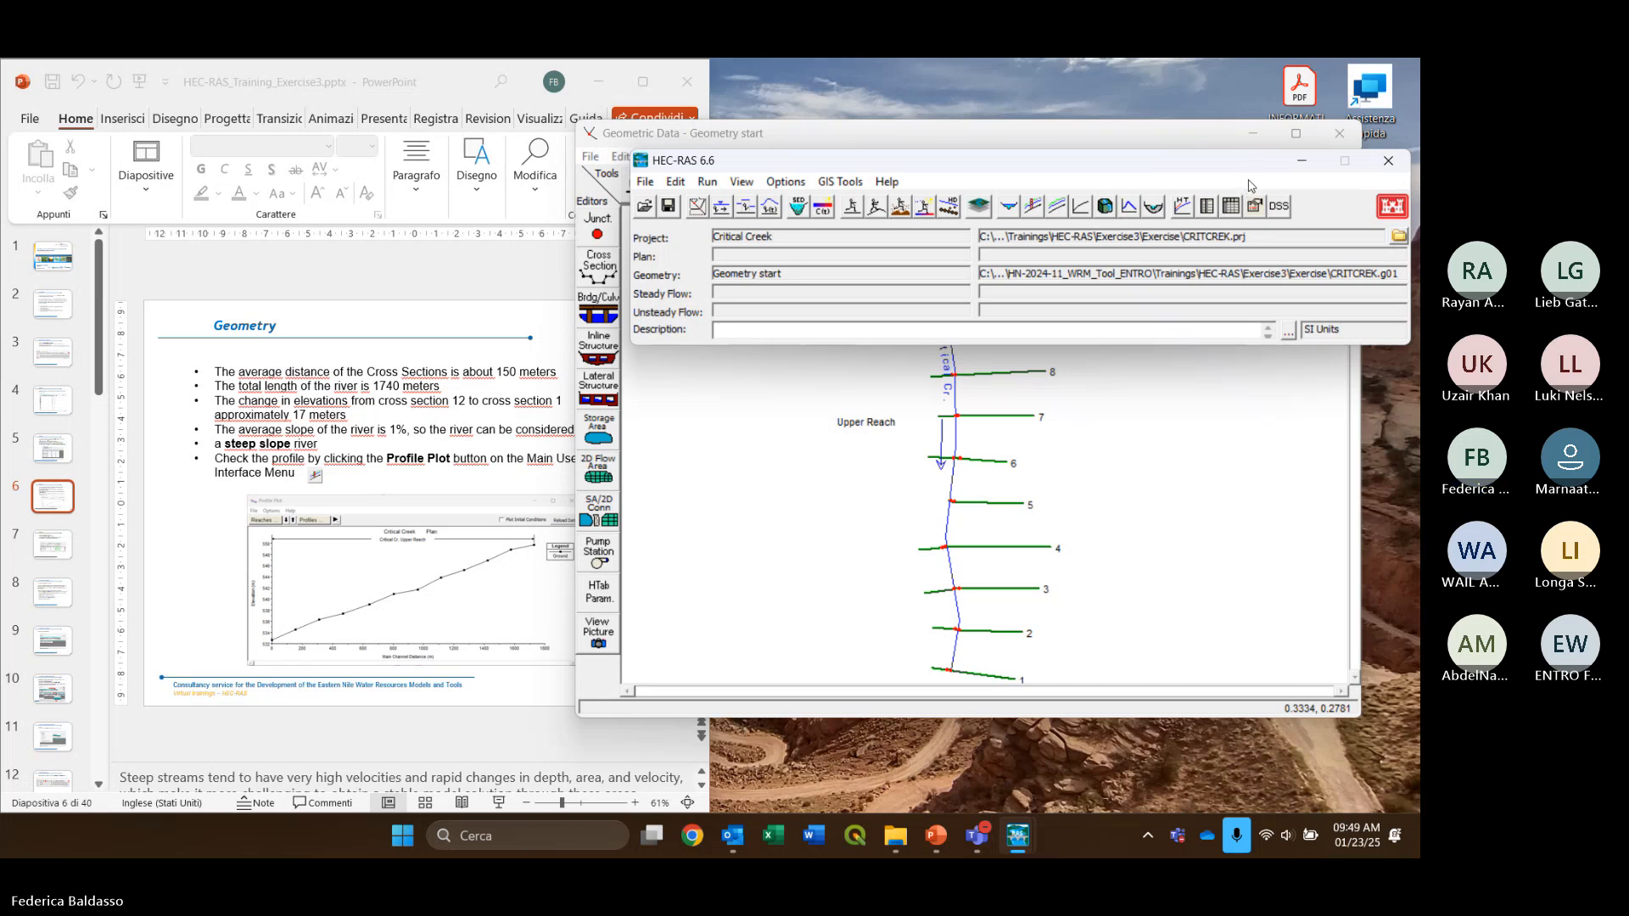
pyautogui.click(1035, 207)
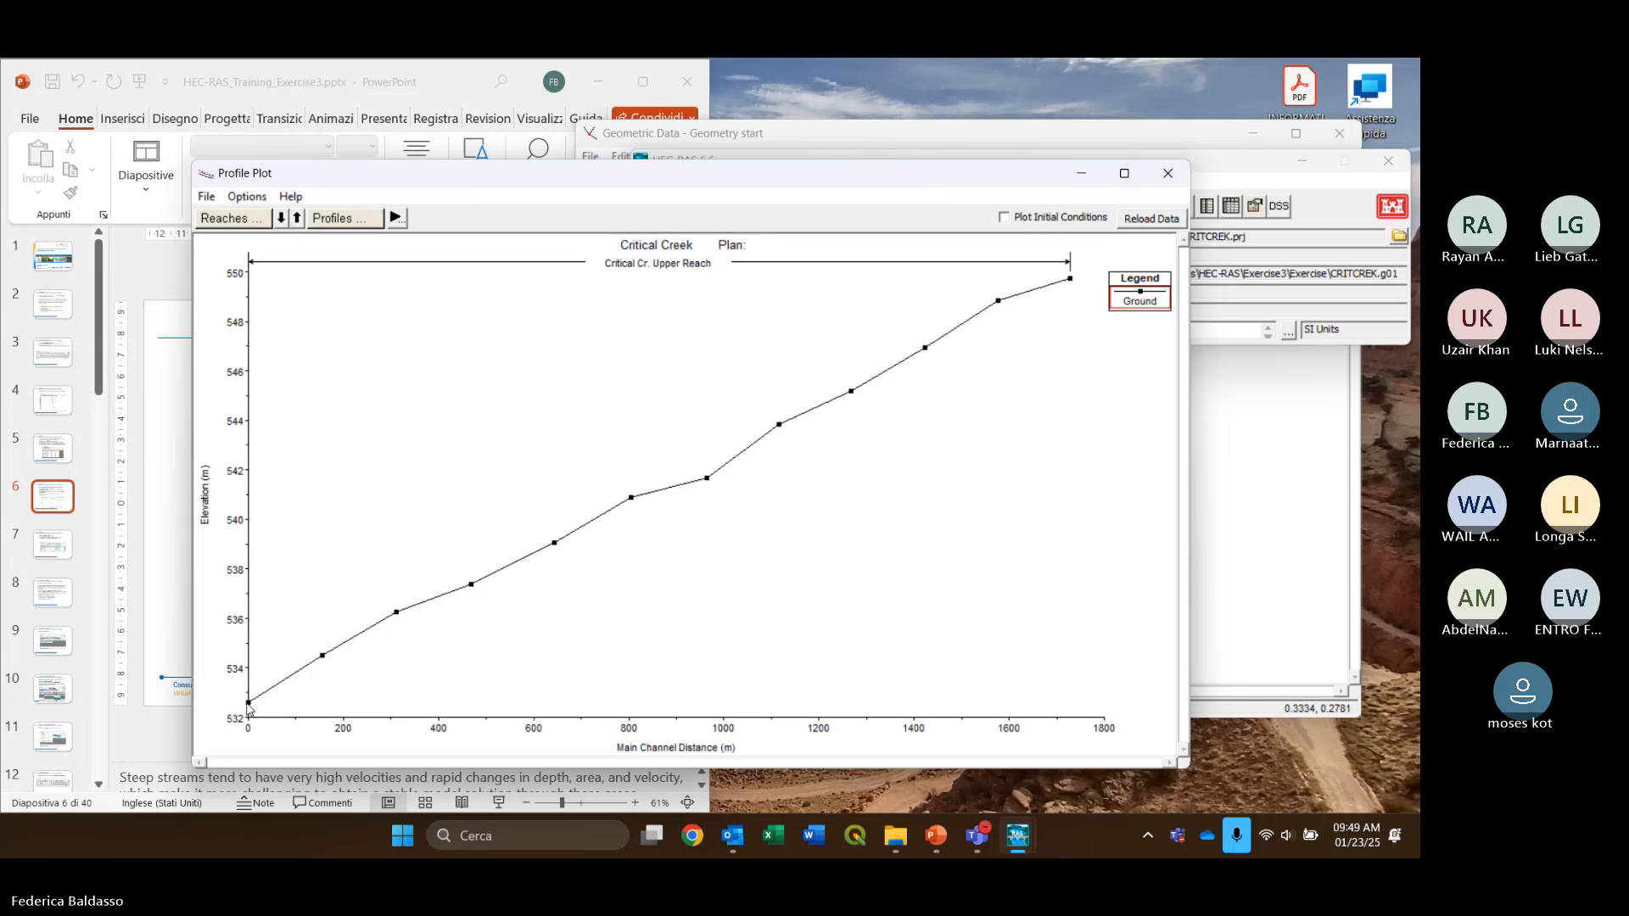
pyautogui.moveTo(253, 708)
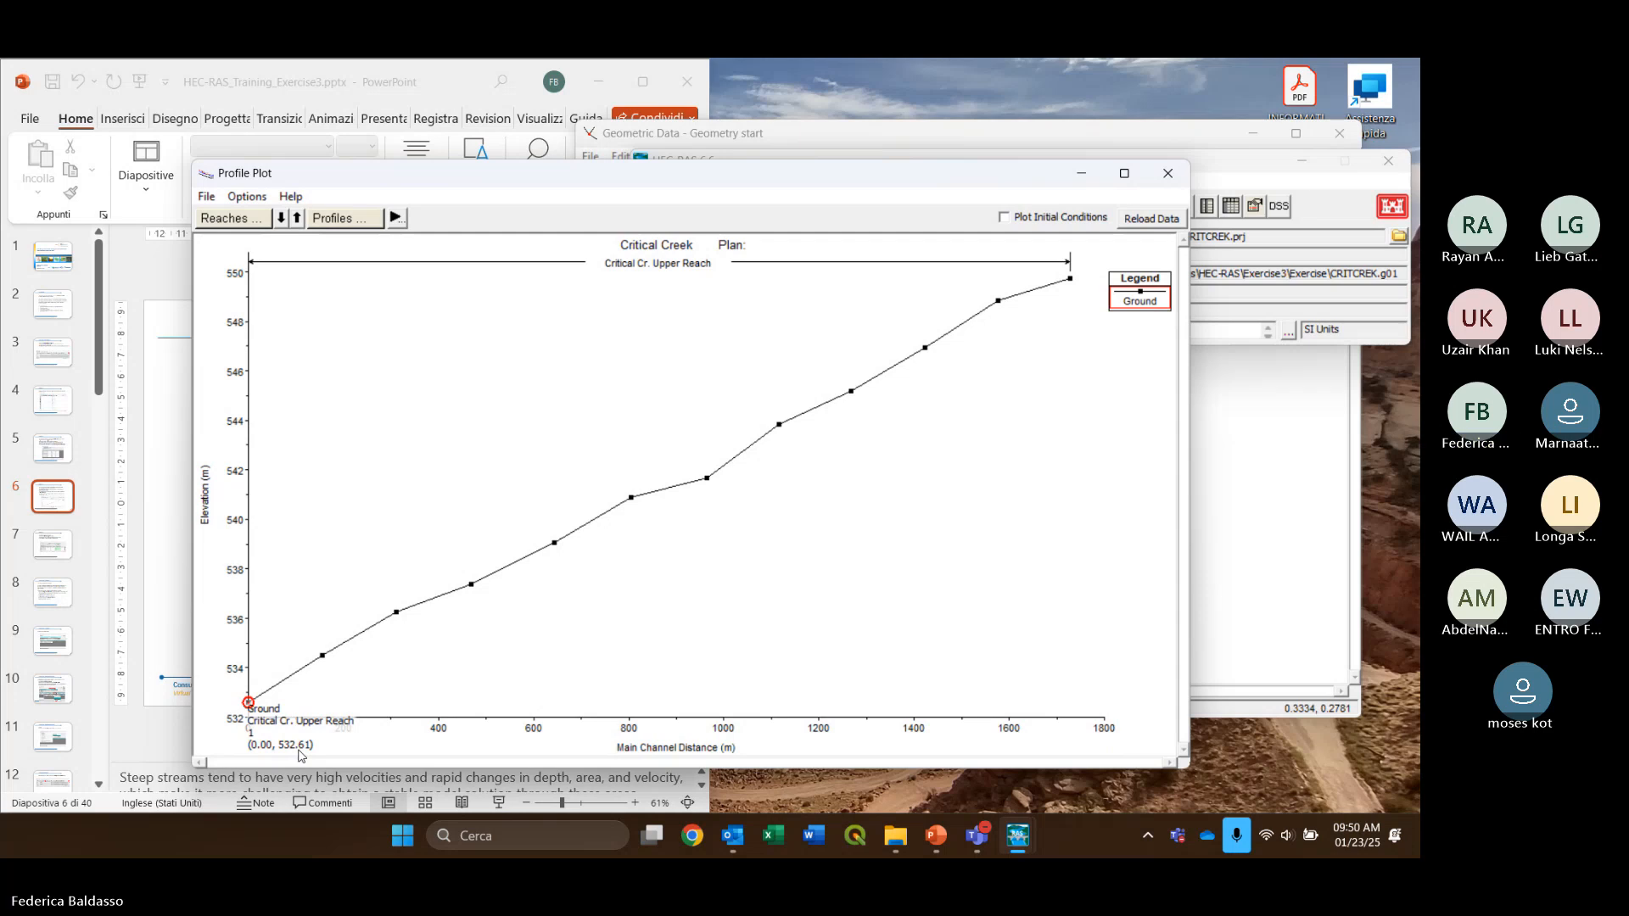
pyautogui.click(1070, 280)
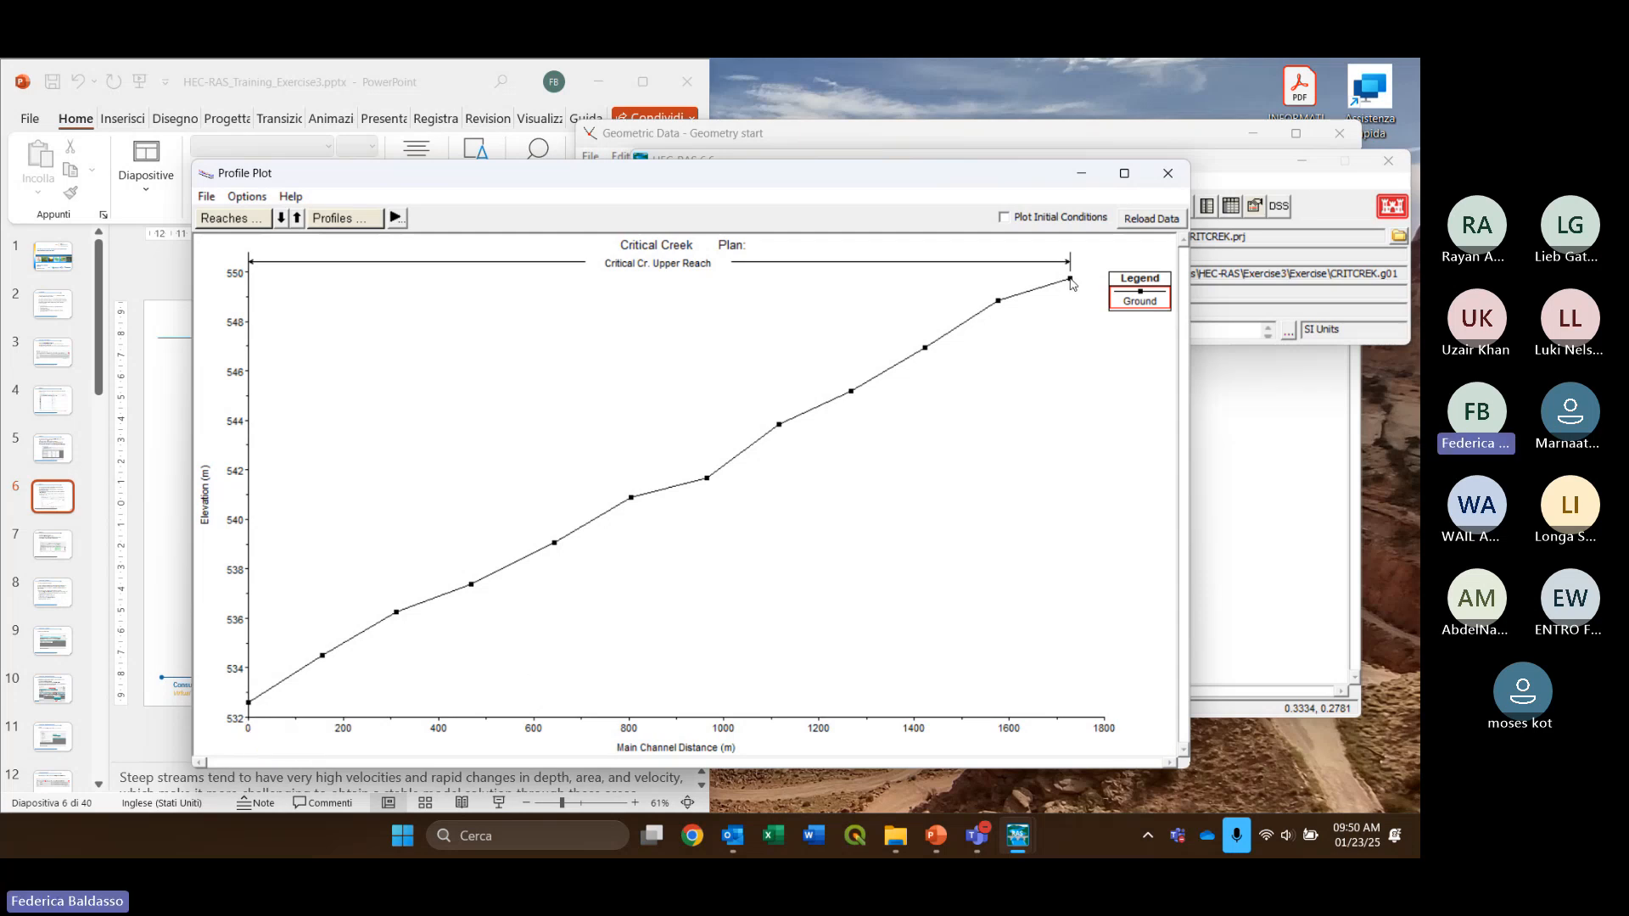
pyautogui.click(1071, 281)
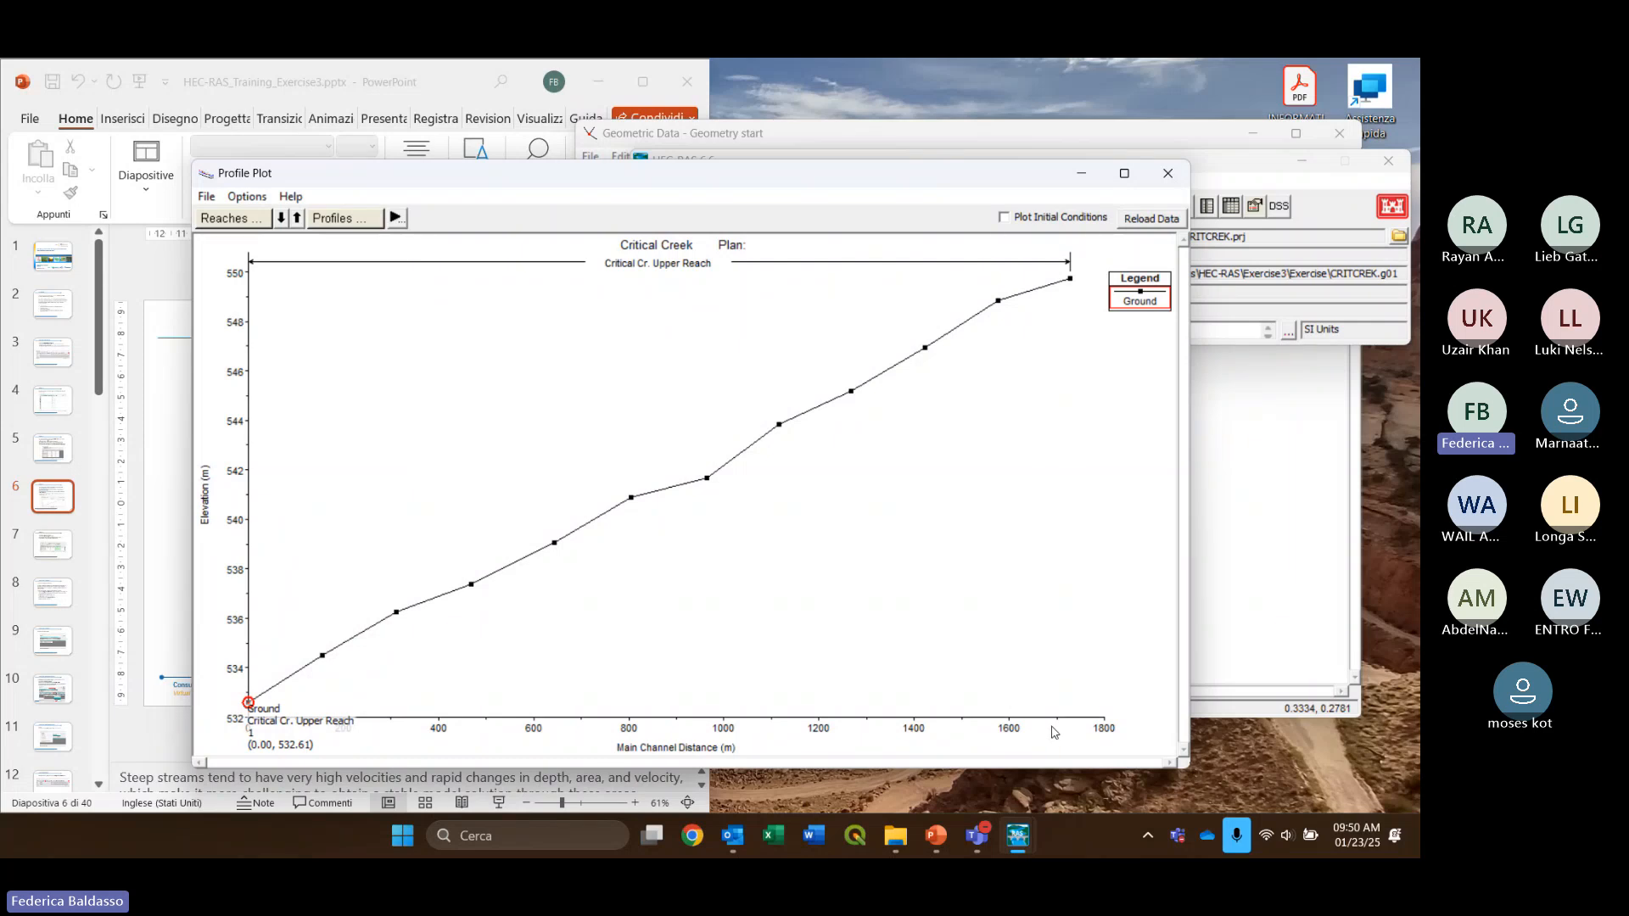
# Measure the average slope along the ground profile from its upstream to its downstream end, and close the measurement and Profile Plot windows
pyautogui.moveTo(801, 183); pyautogui.dragTo(929, 149)
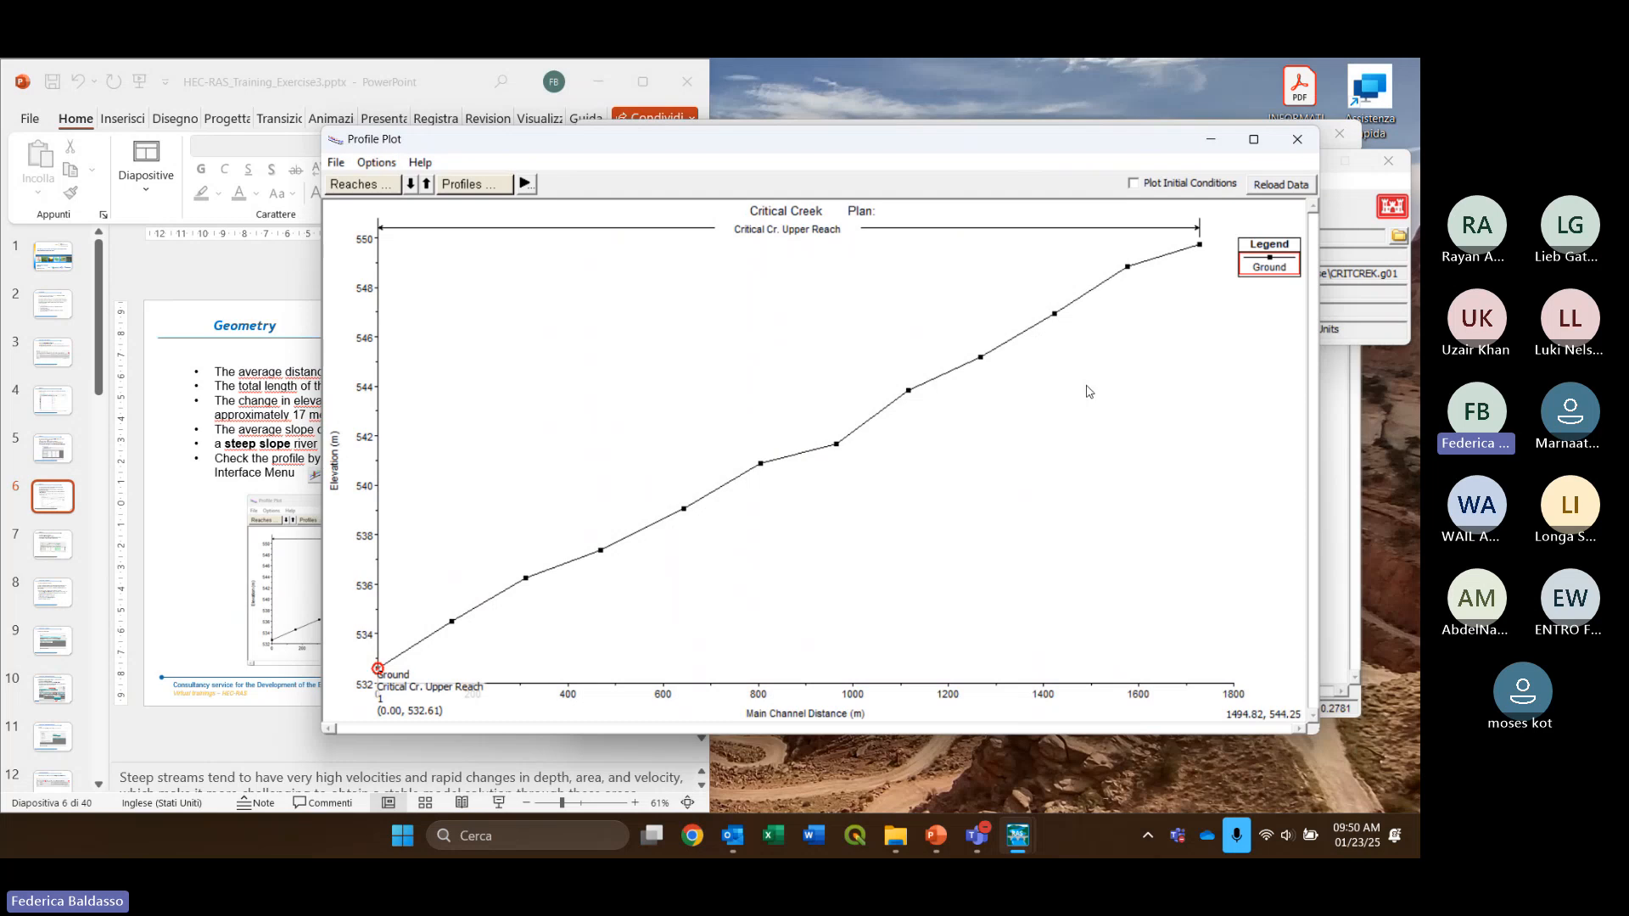
pyautogui.moveTo(878, 144); pyautogui.dragTo(831, 140)
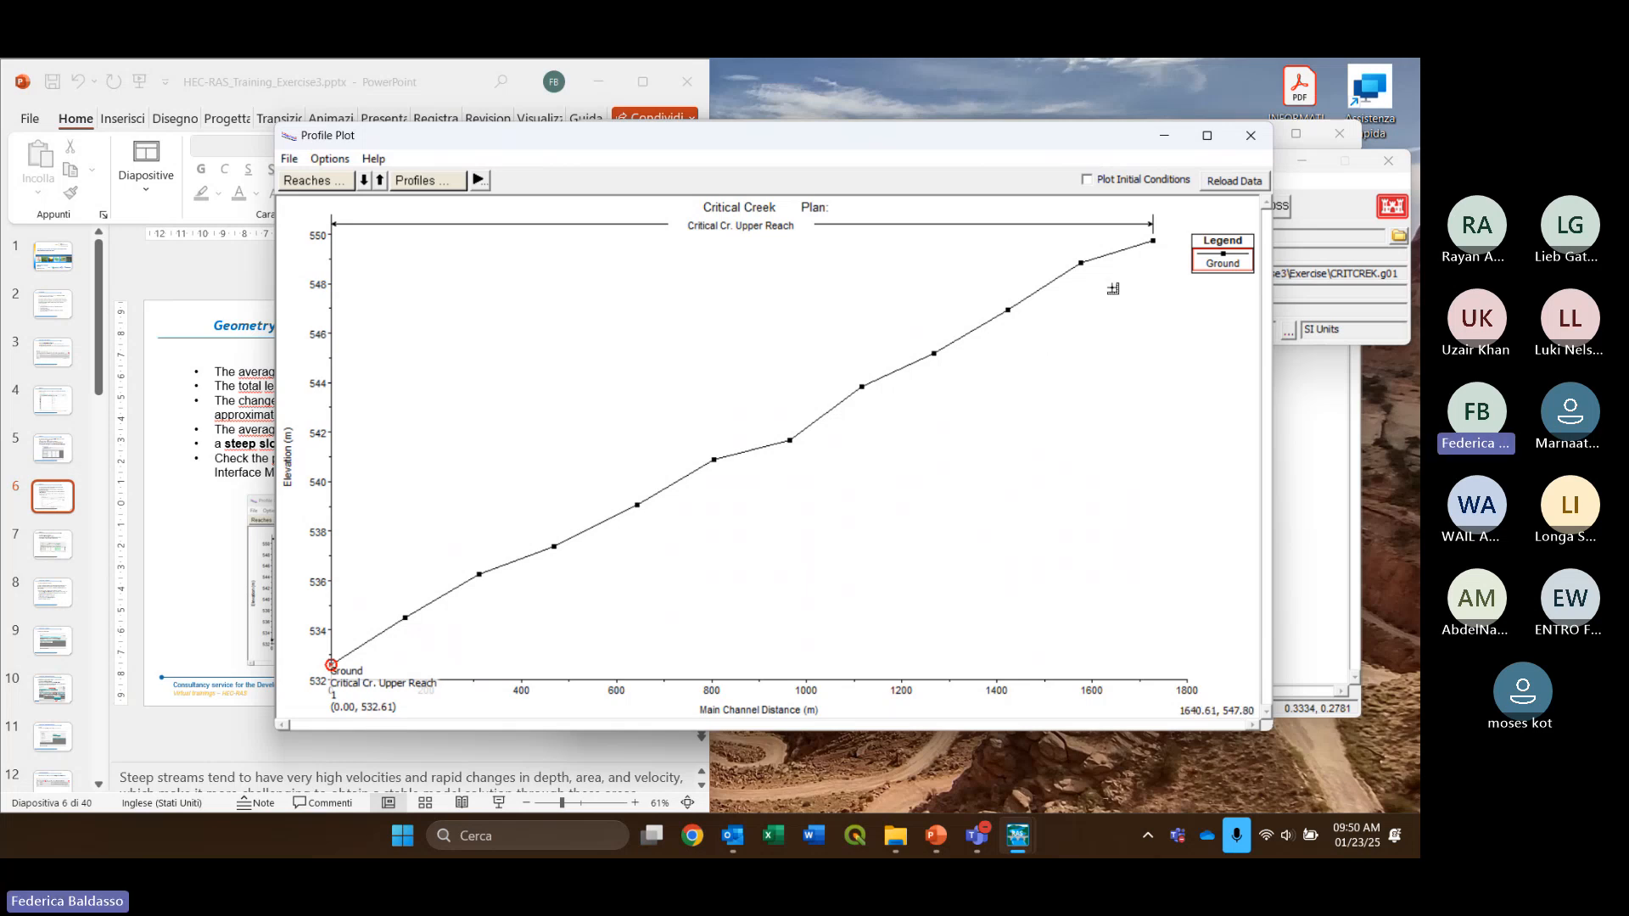
pyautogui.click(1150, 229)
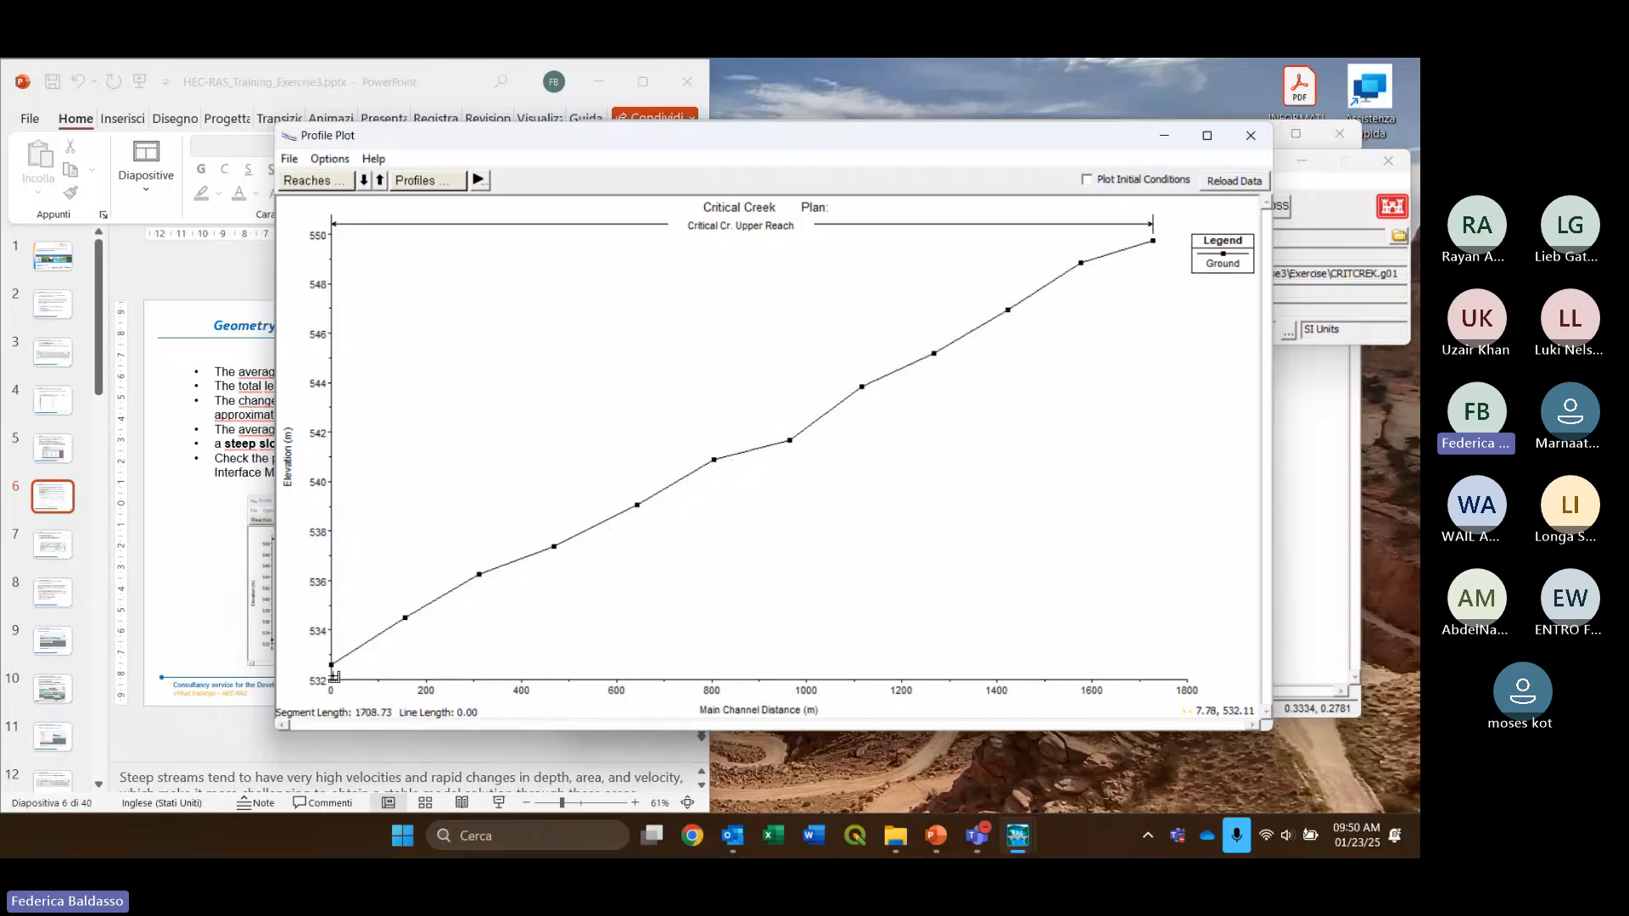
pyautogui.doubleClick(331, 676)
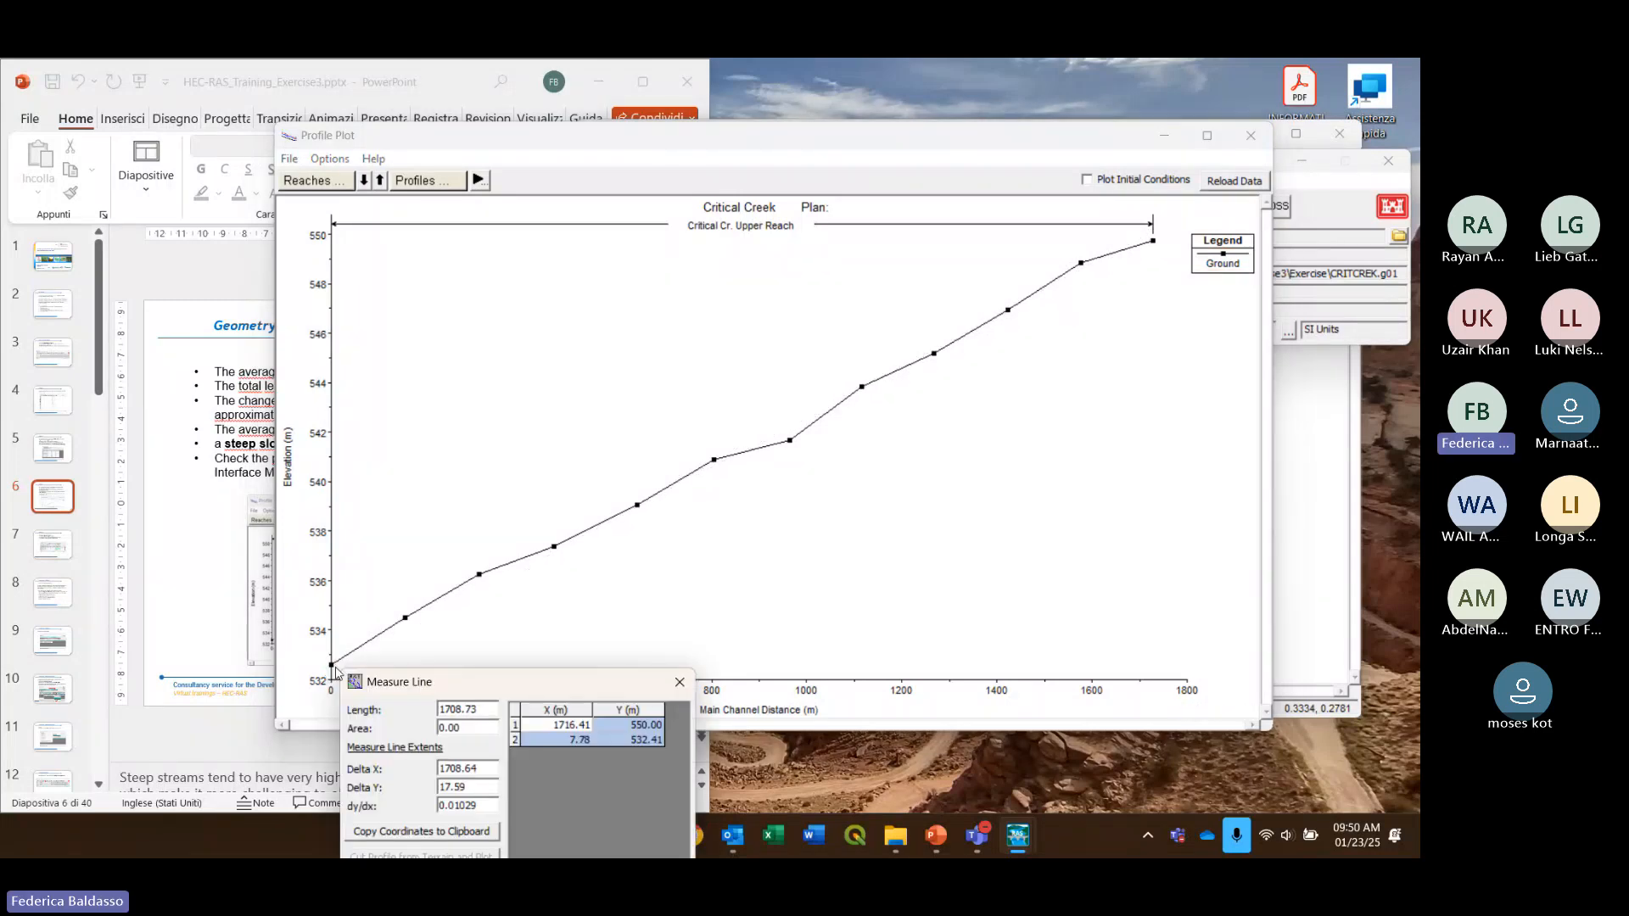
pyautogui.moveTo(439, 681); pyautogui.dragTo(545, 272)
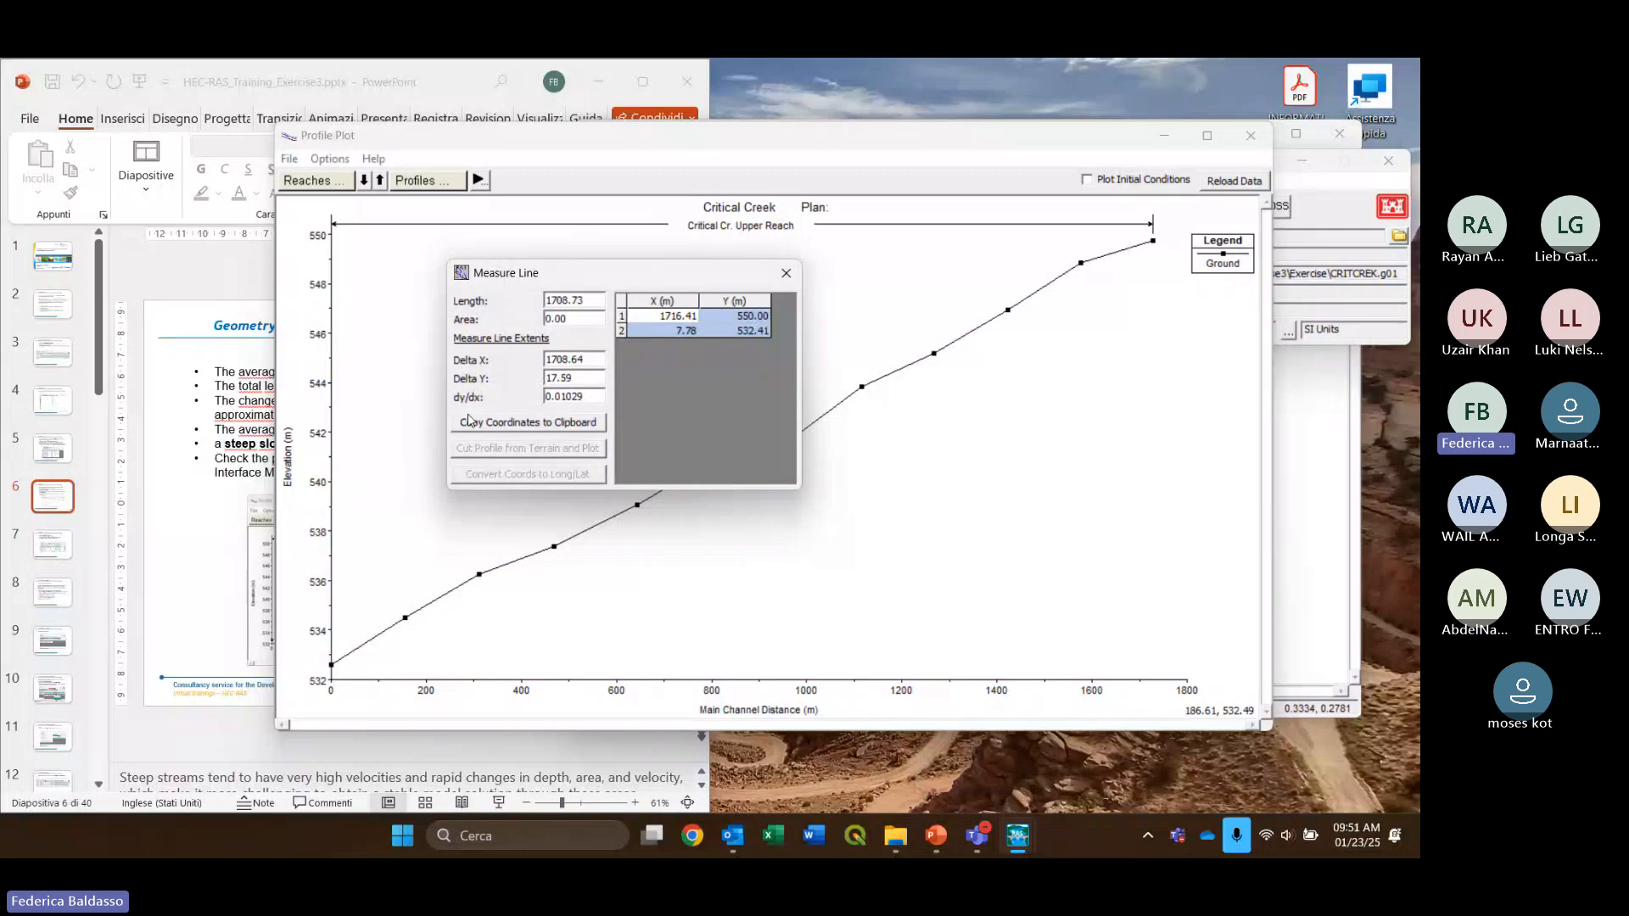
pyautogui.moveTo(585, 396); pyautogui.dragTo(546, 396)
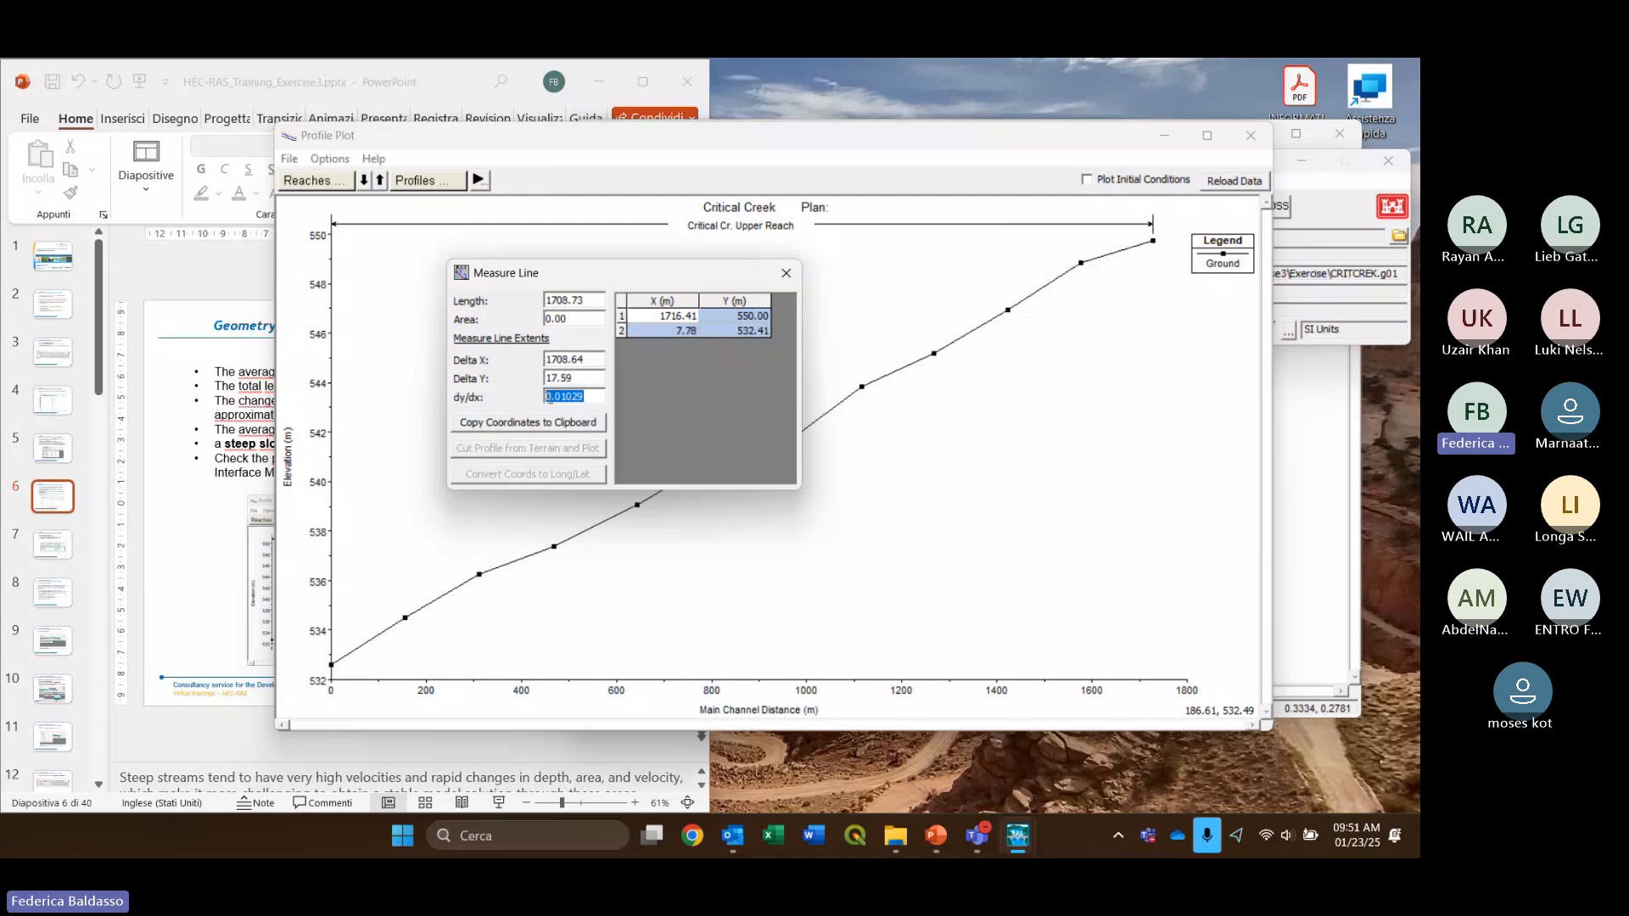
pyautogui.click(601, 394)
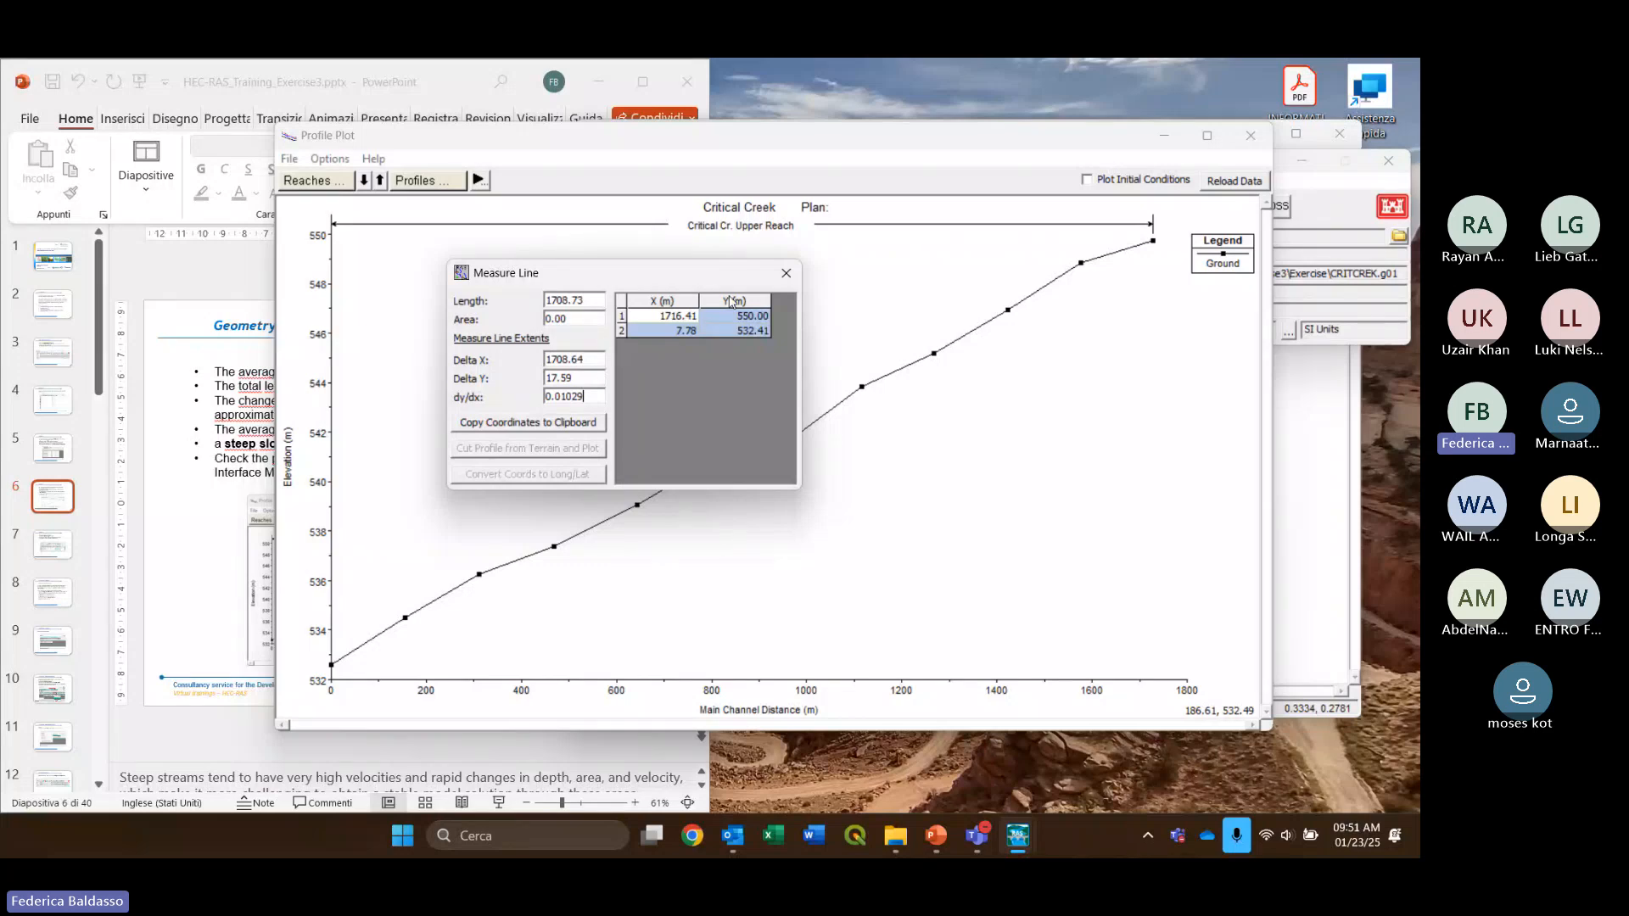
pyautogui.click(786, 274)
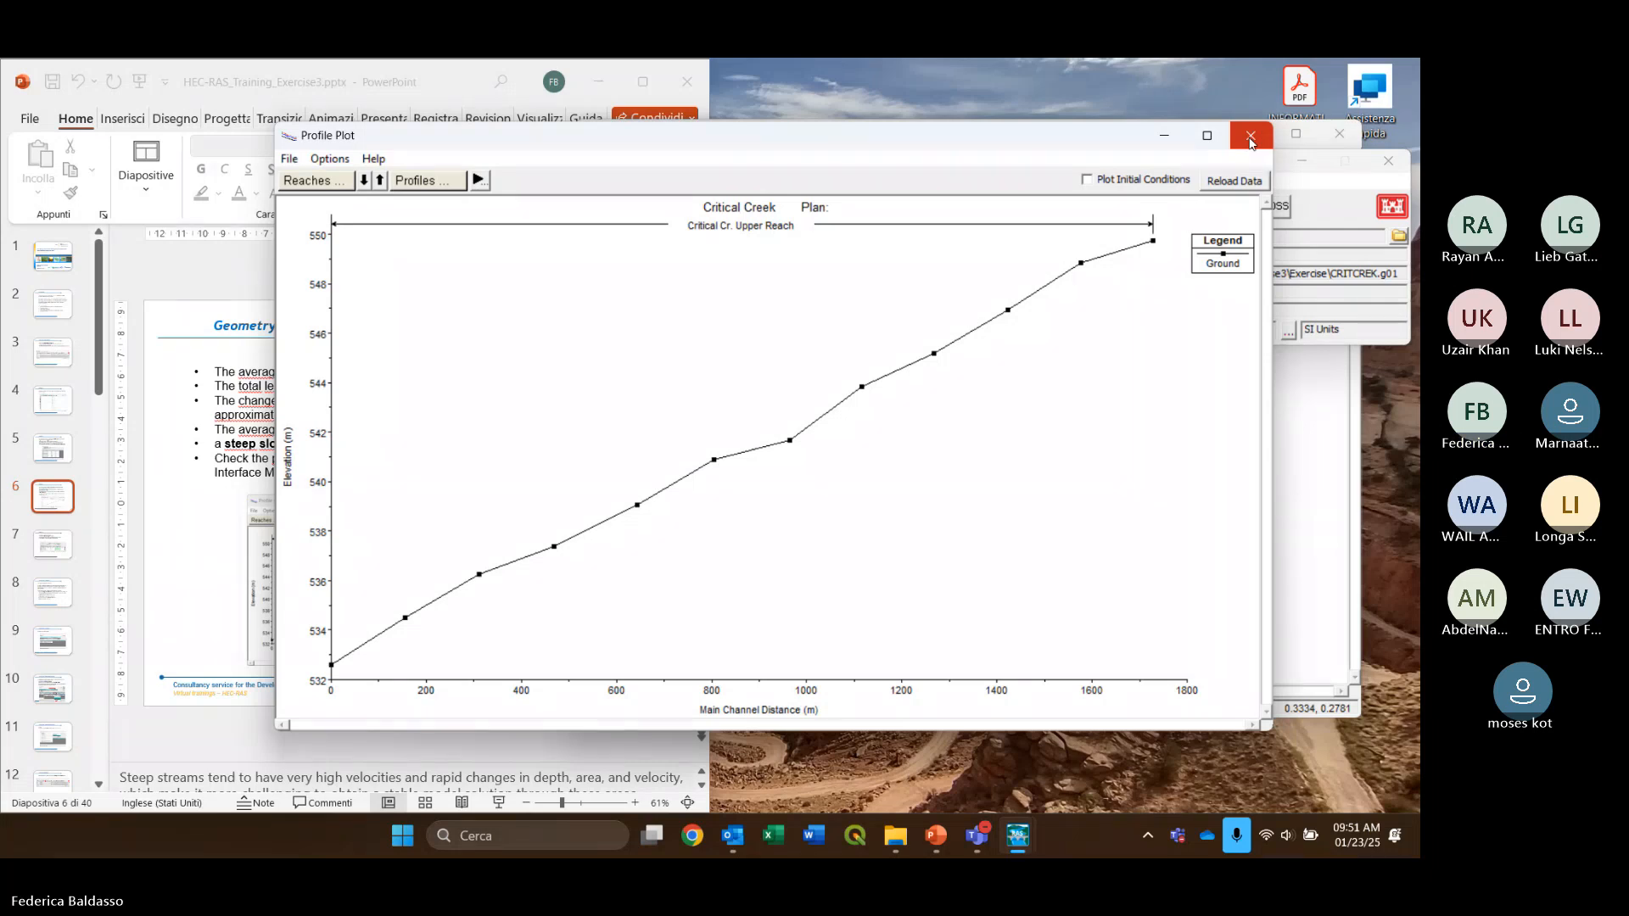
pyautogui.click(1250, 138)
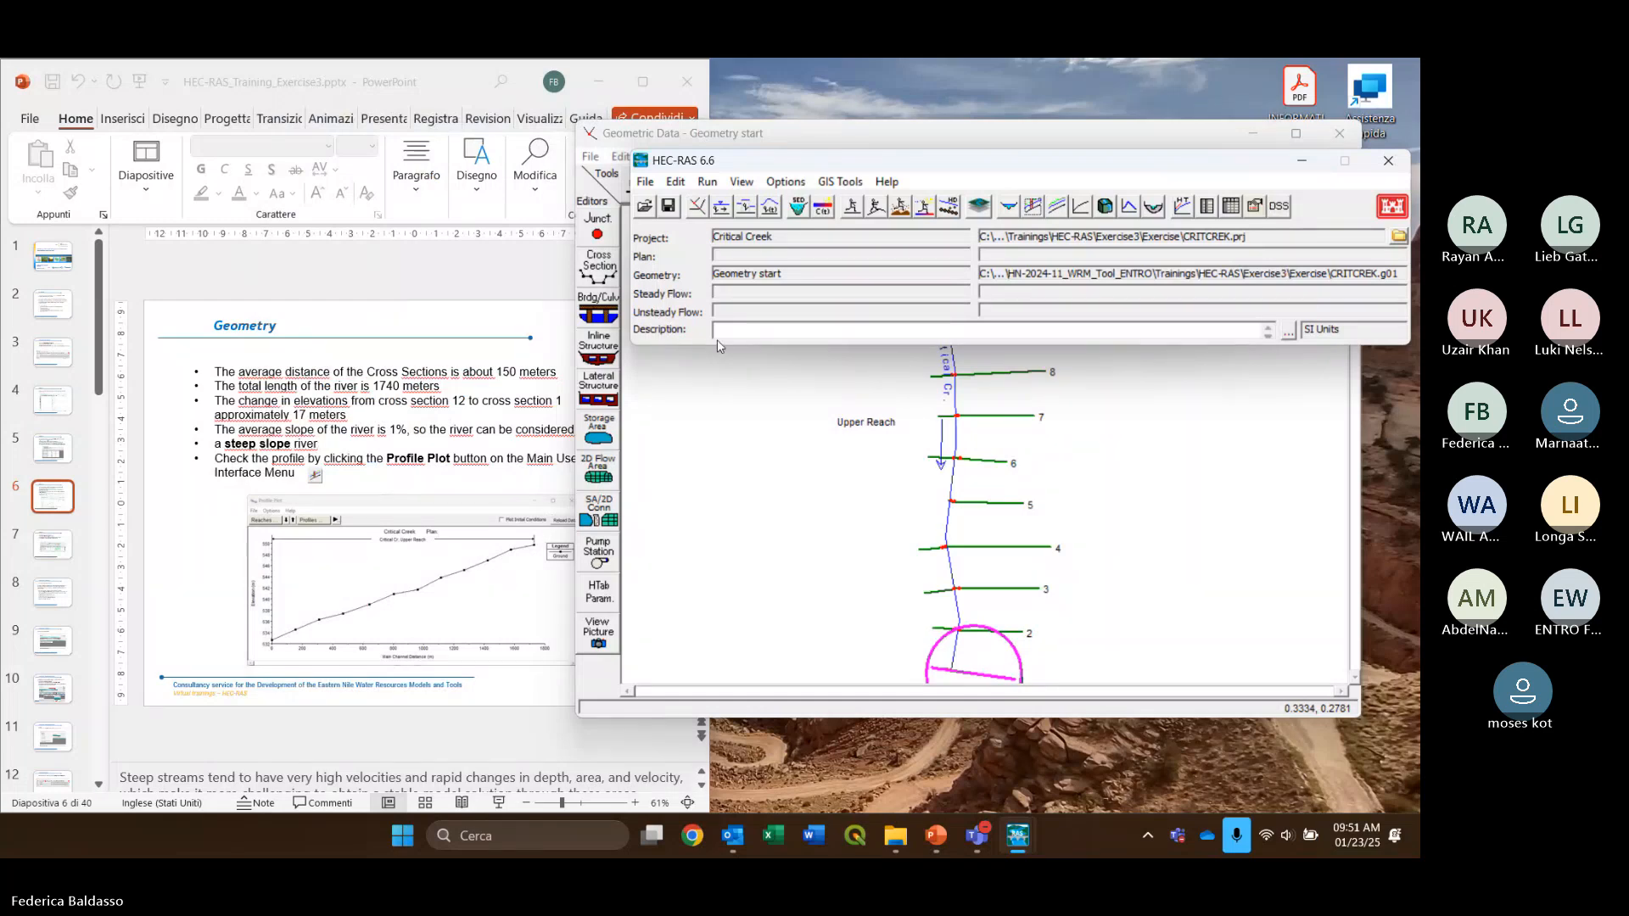
# Advance to the roughness slide, review the Manning's n or k values table for Critical Cr., Upper Reach, and close it without changes
pyautogui.scroll(-2, 472, 290)
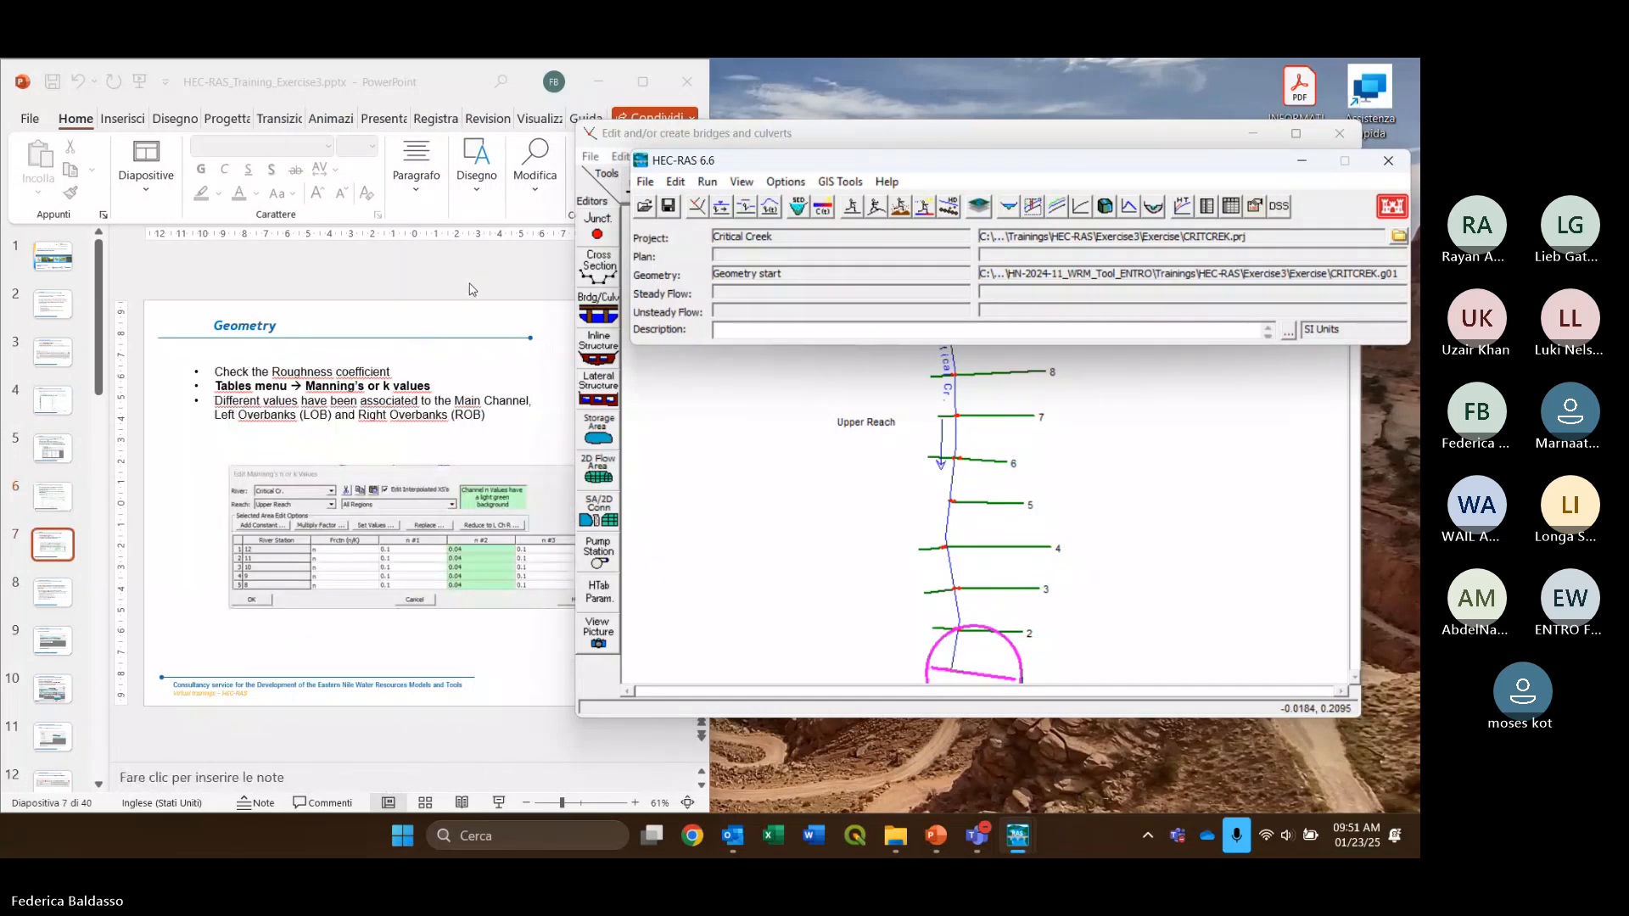
pyautogui.click(815, 417)
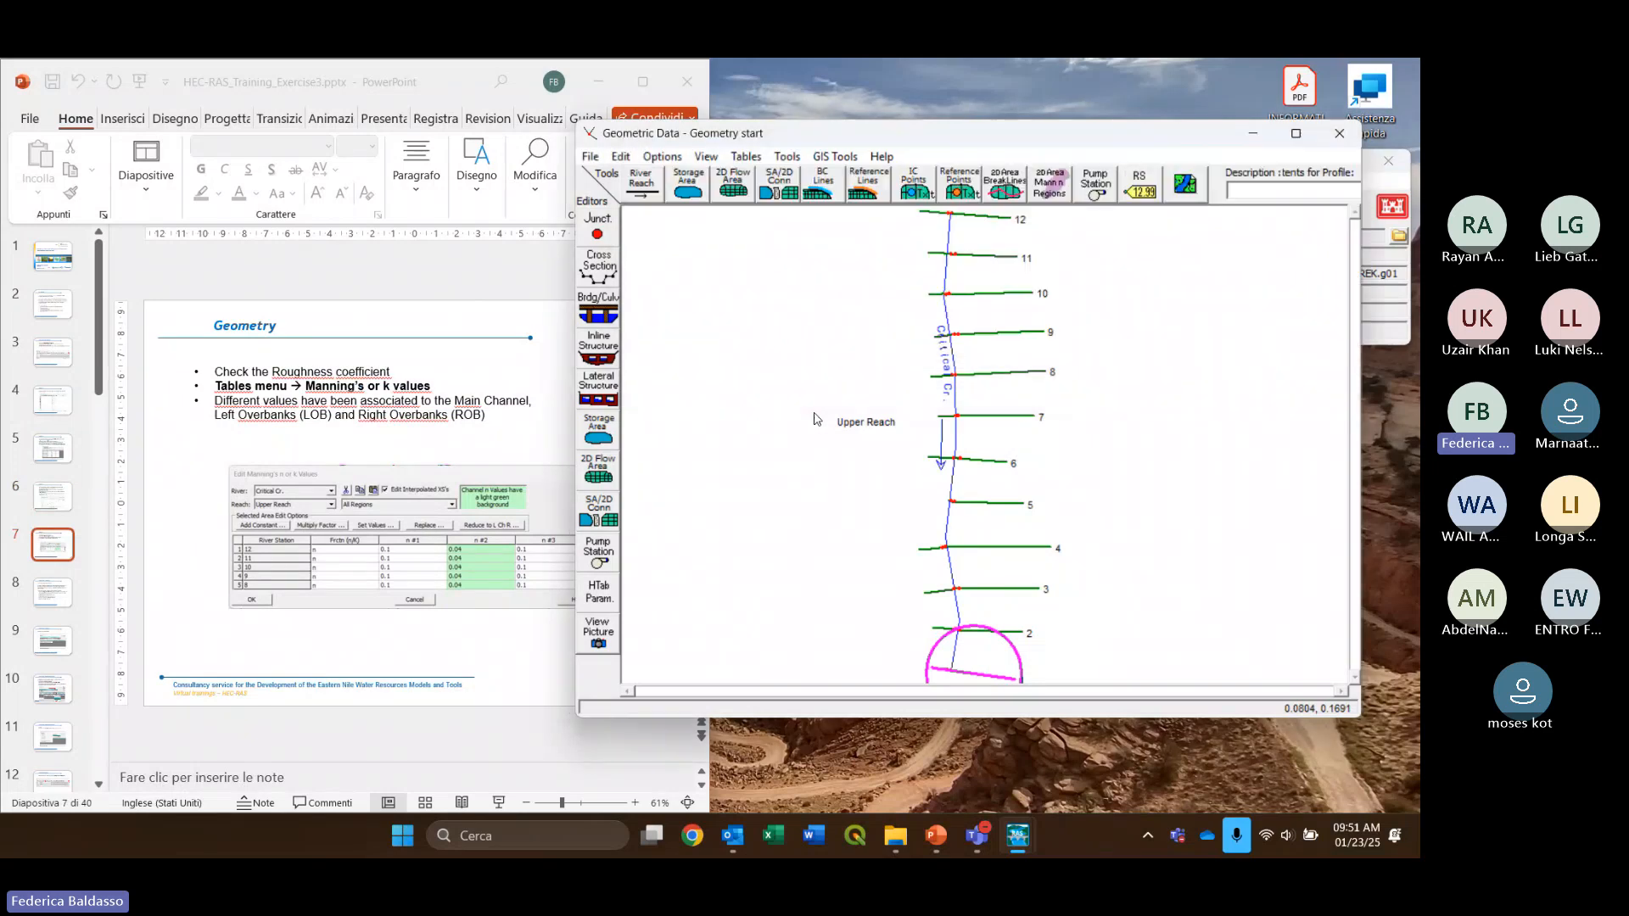
pyautogui.moveTo(896, 136); pyautogui.dragTo(939, 129)
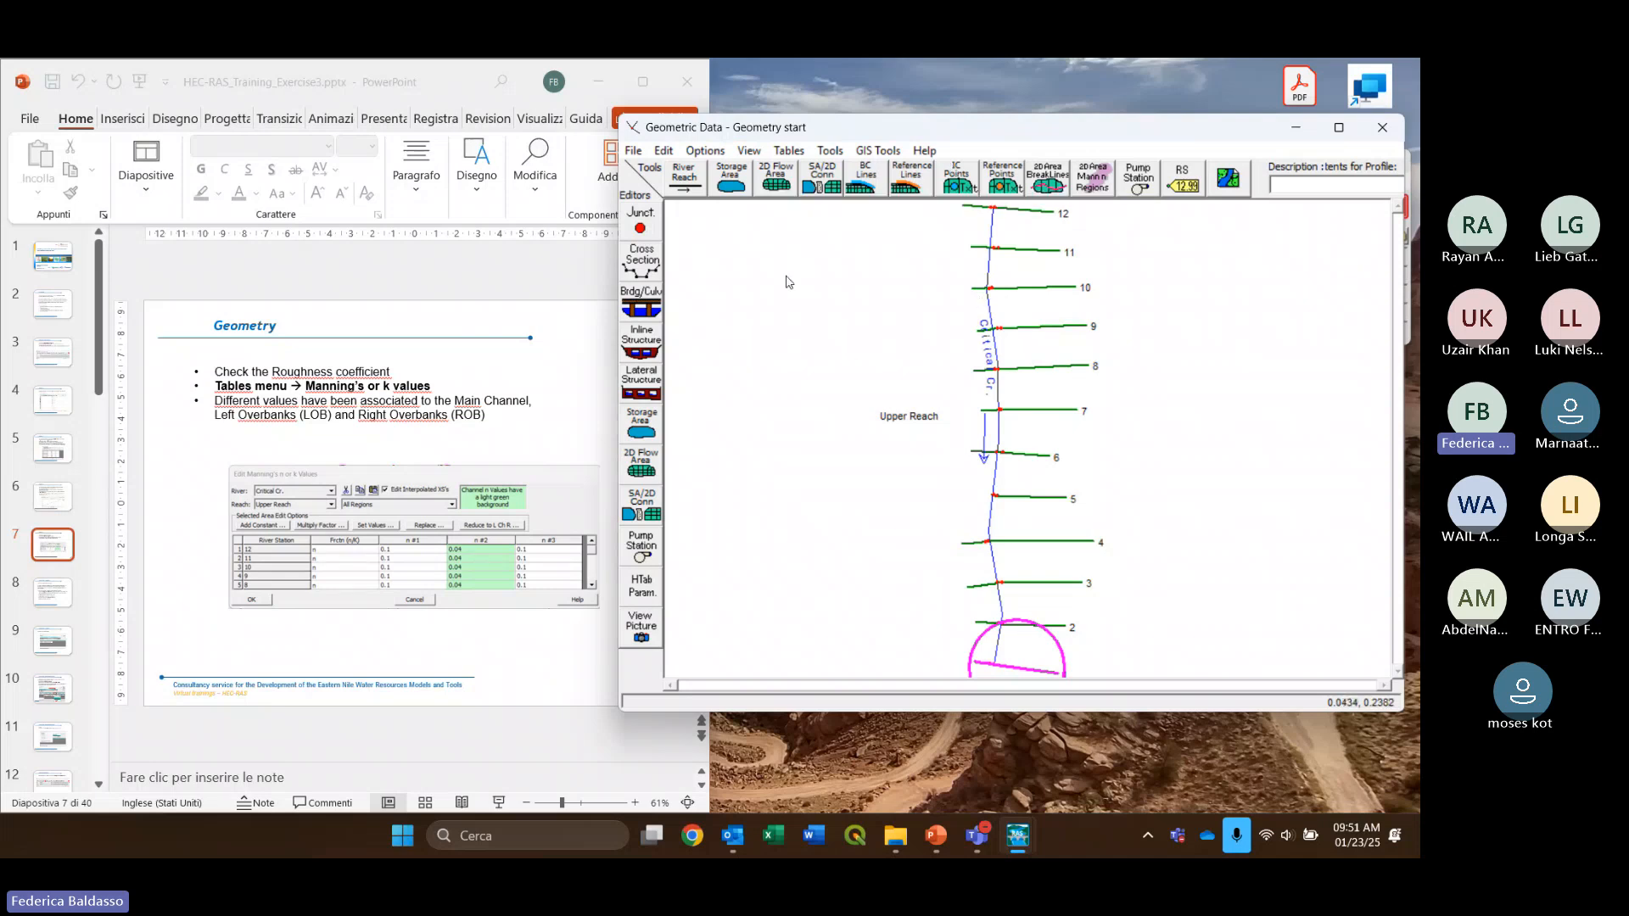
pyautogui.click(787, 152)
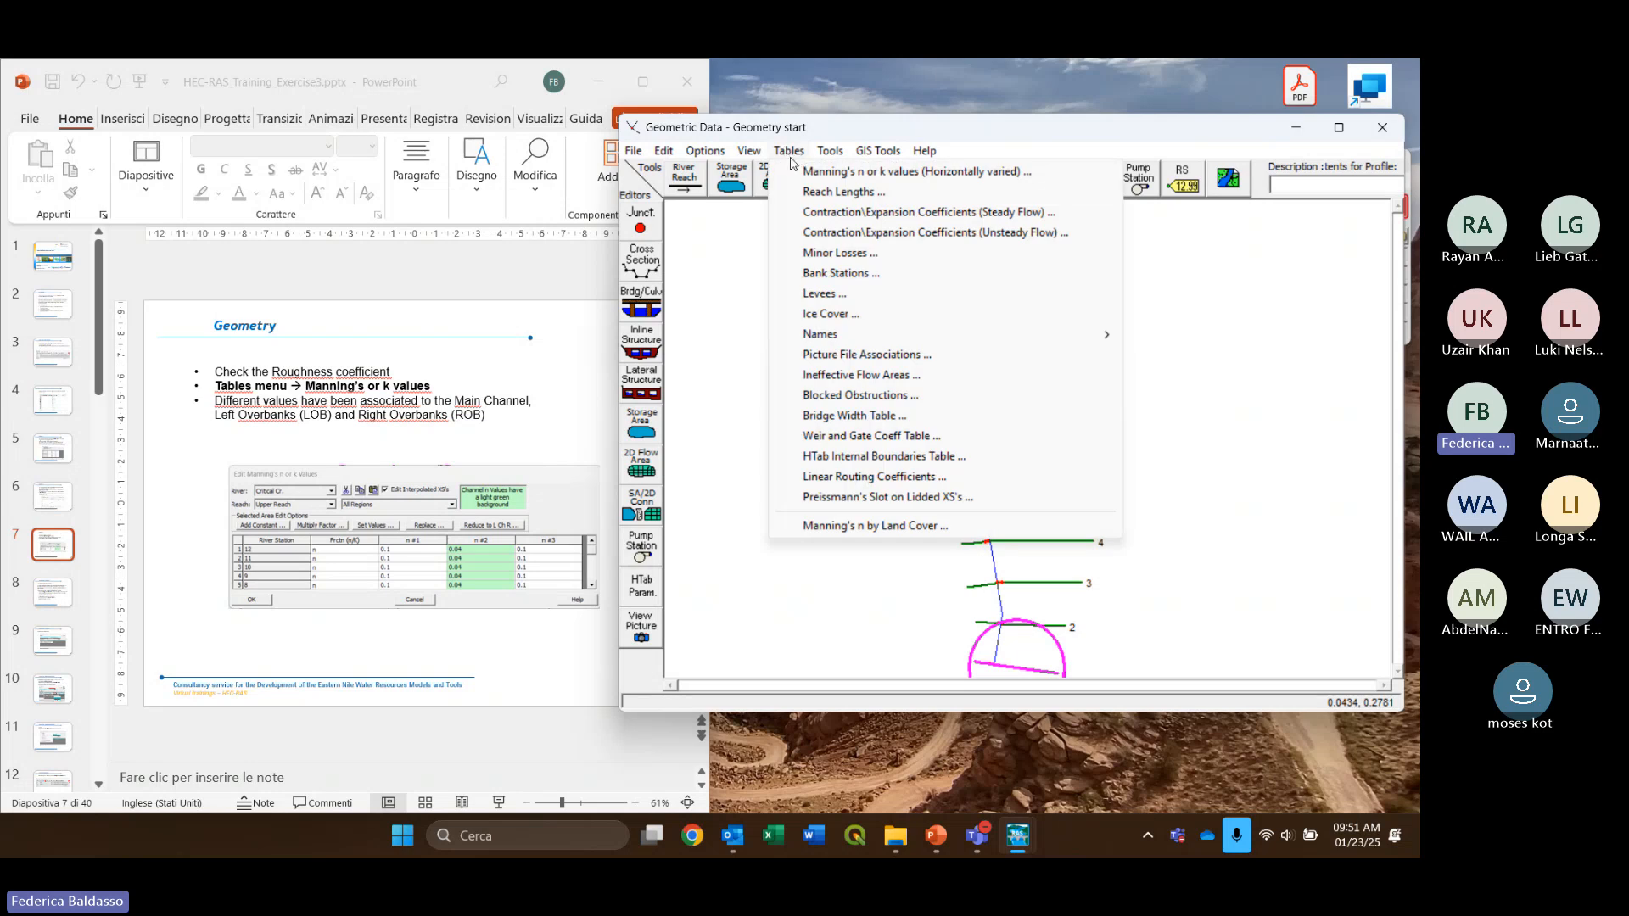
pyautogui.click(853, 172)
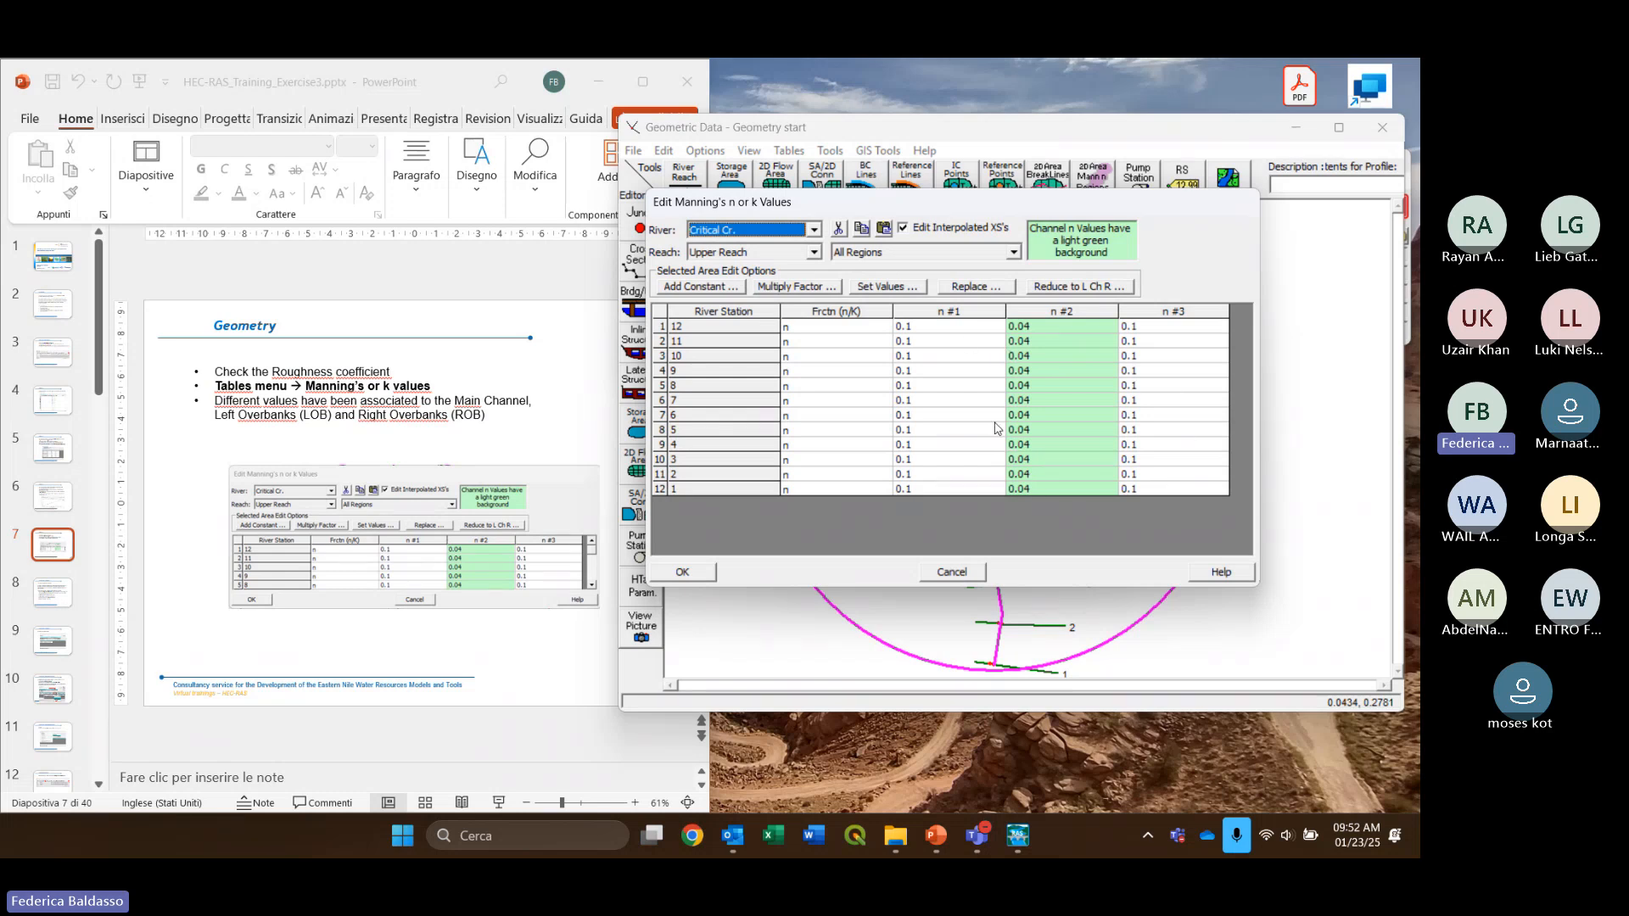
pyautogui.click(974, 573)
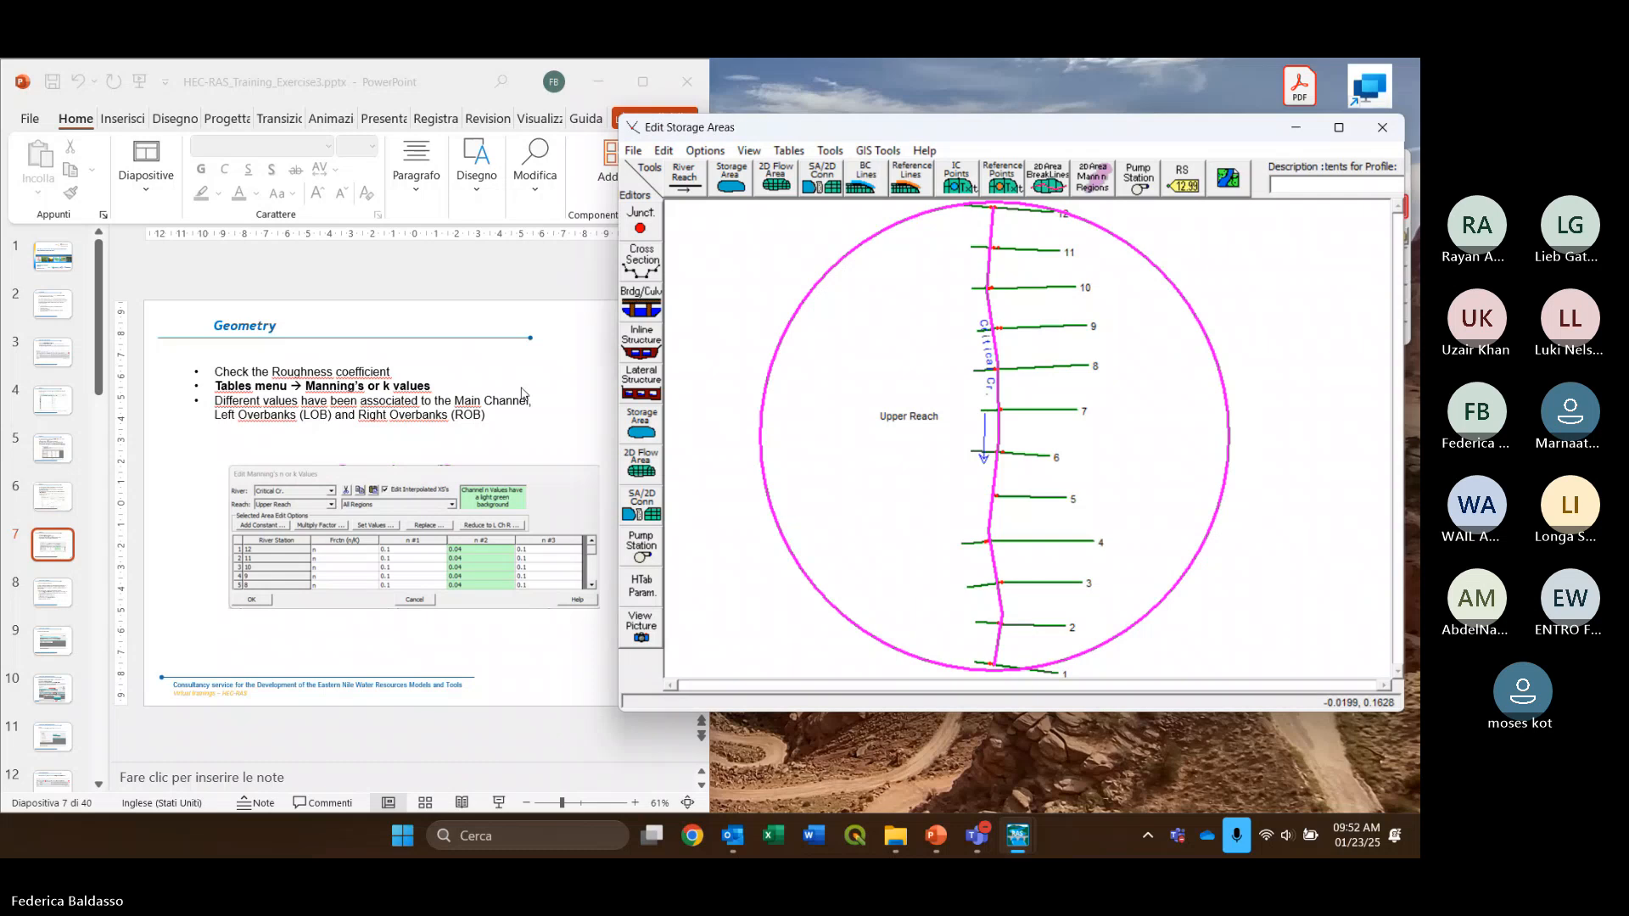
# Advance the presentation to the Steady Flow - Flow Data slide, and locate upstream cross section 12 in the reopened geometry schematic
pyautogui.scroll(-1, 566, 378)
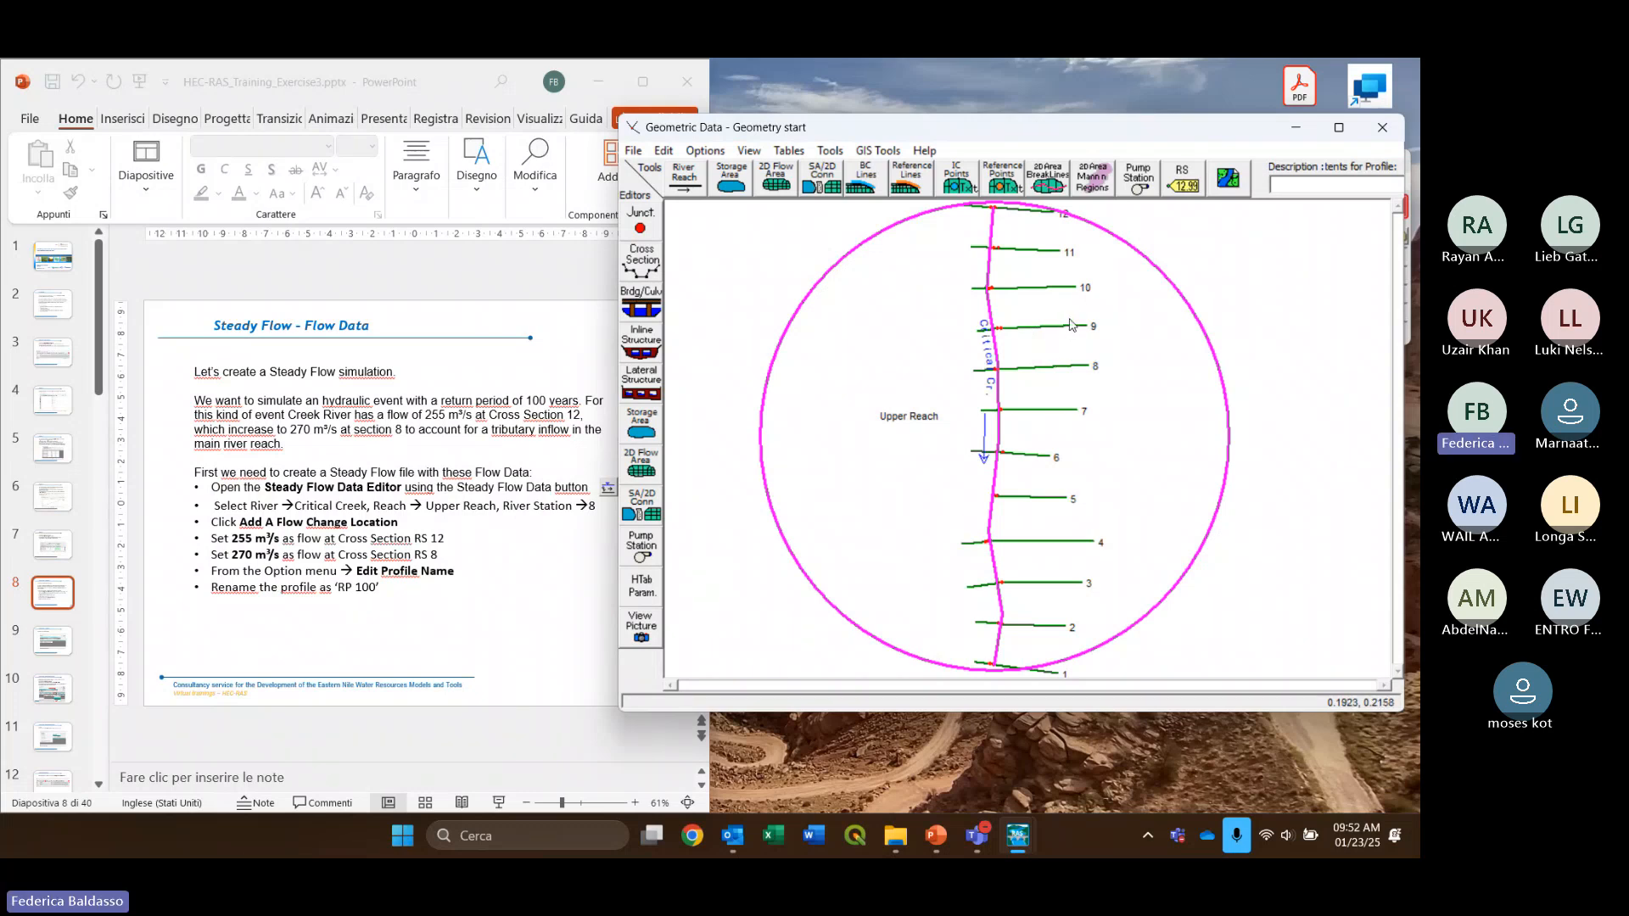
pyautogui.click(1384, 129)
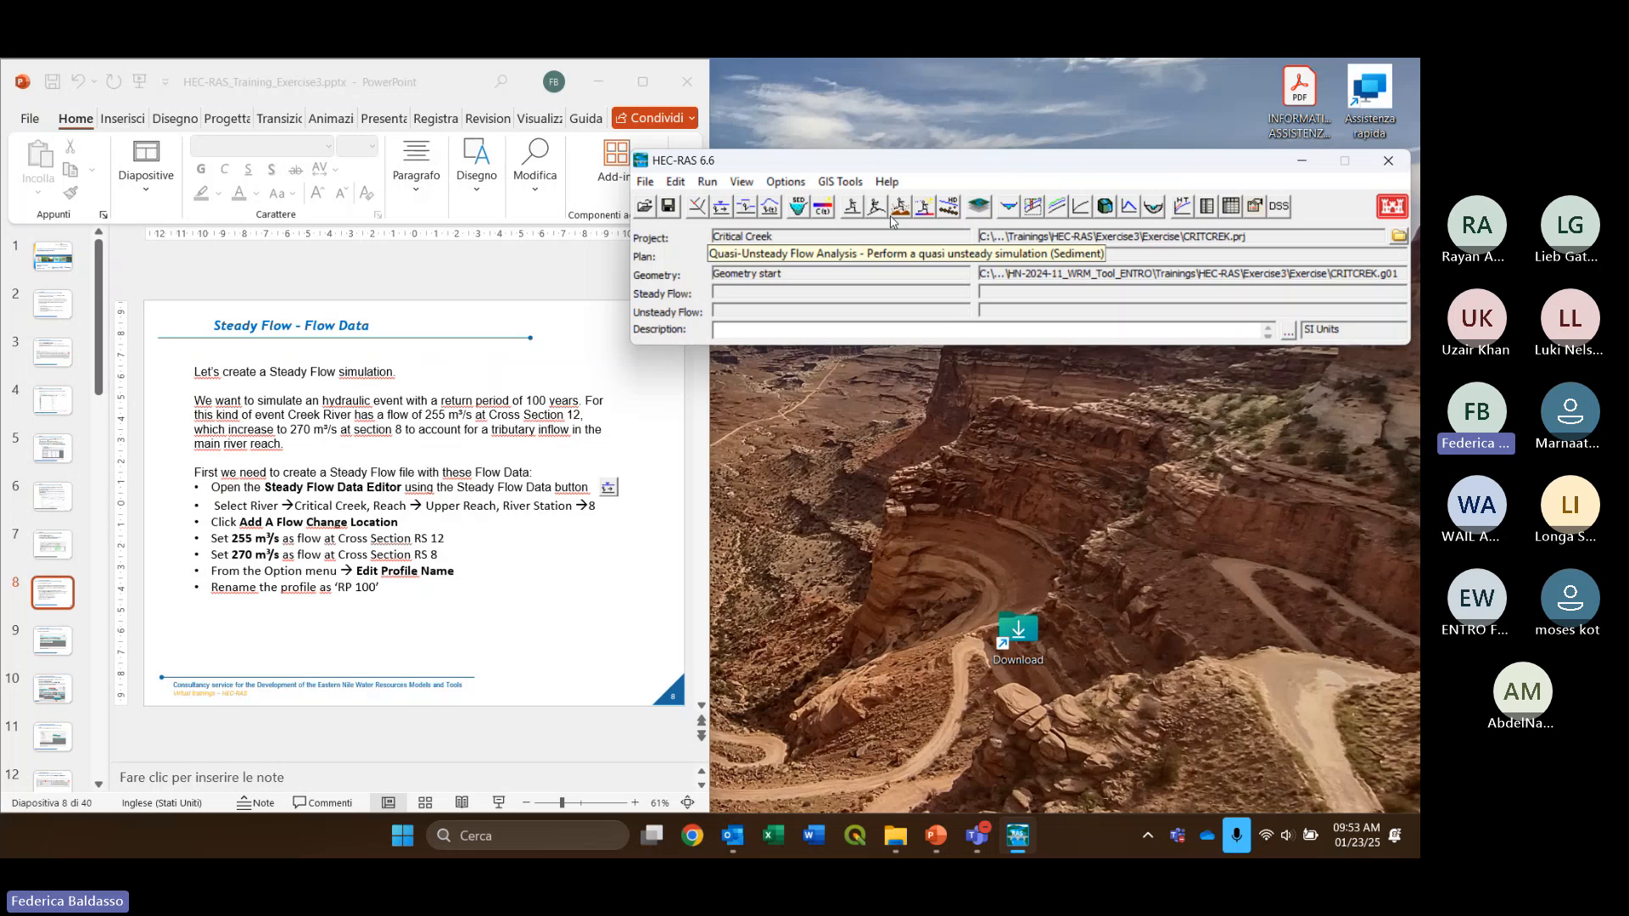
pyautogui.click(707, 205)
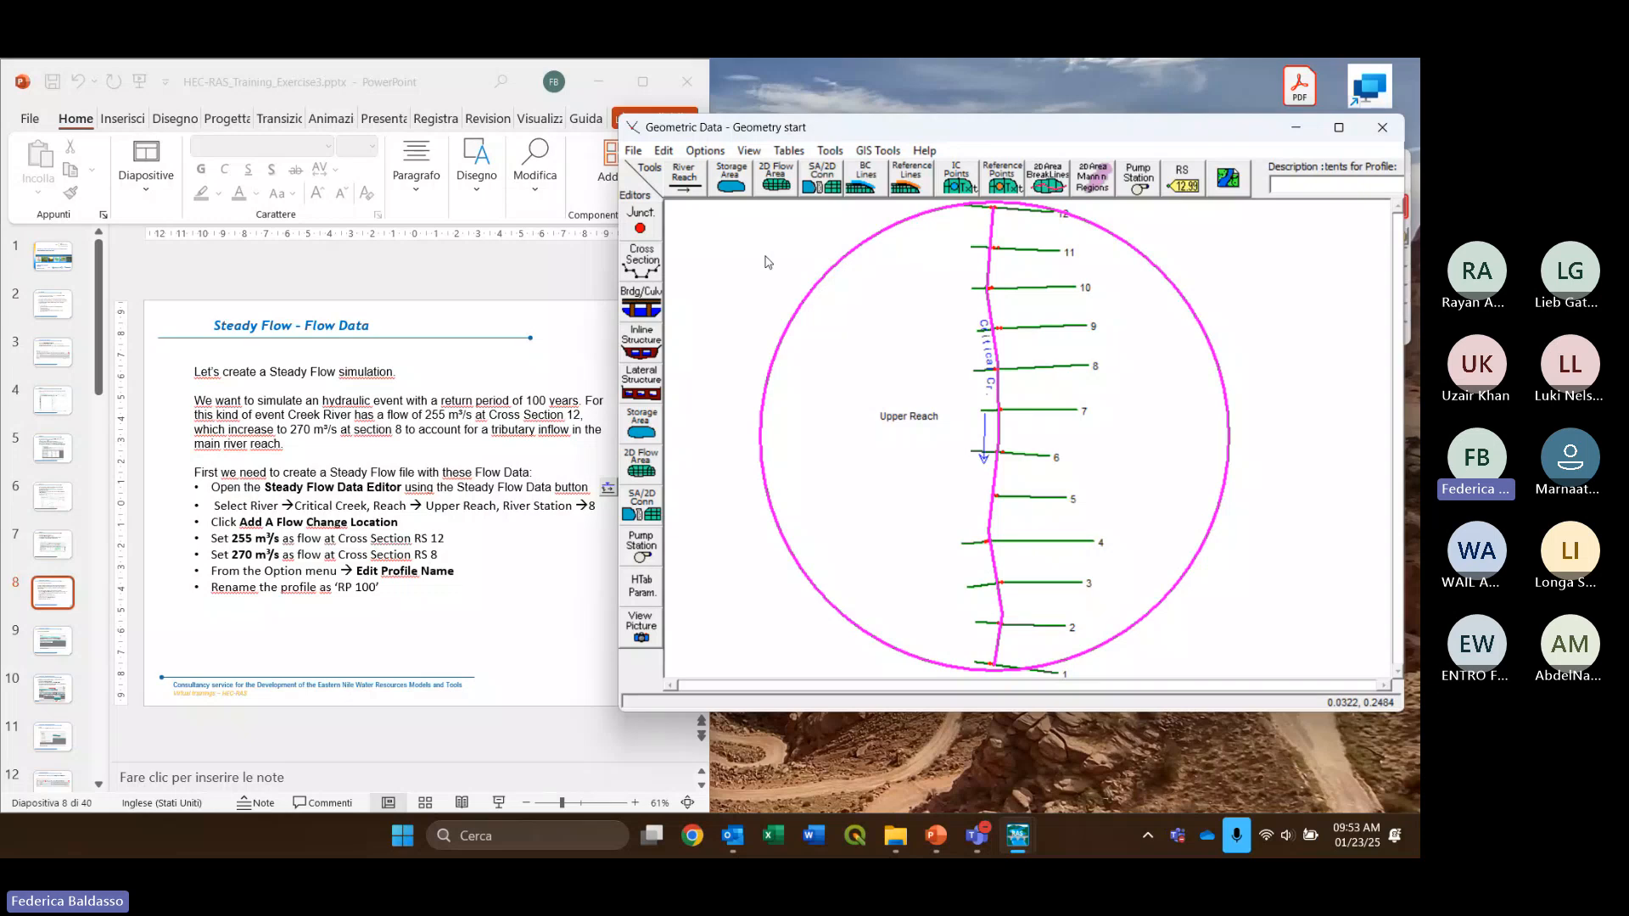
pyautogui.click(992, 206)
pyautogui.click(959, 229)
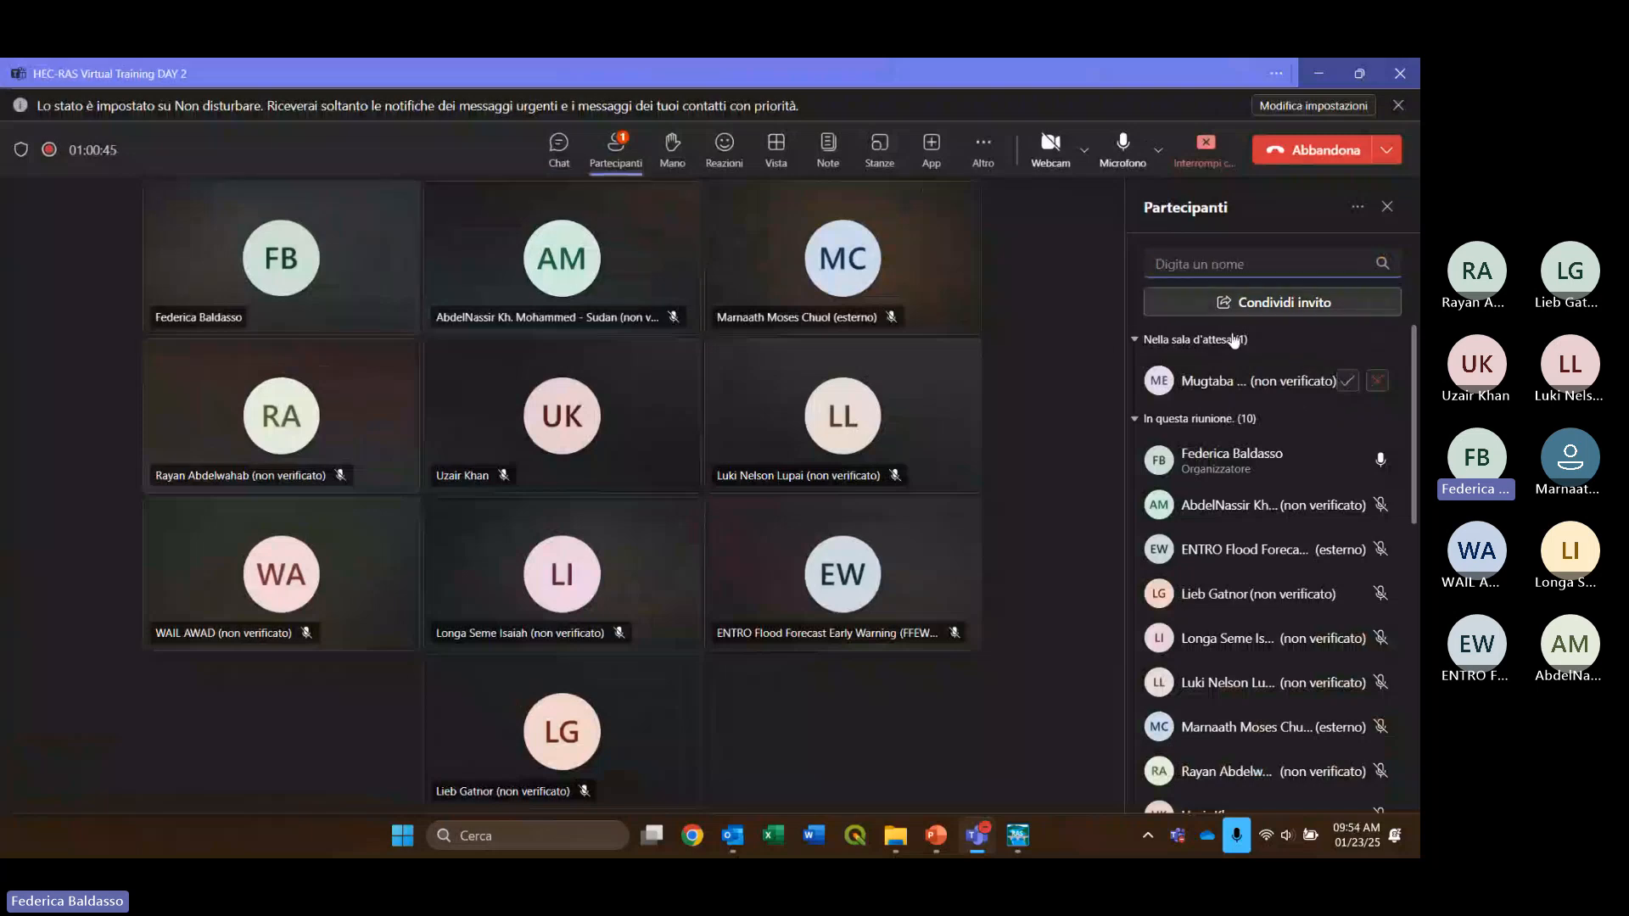
# Admit the participant waiting in the Teams meeting lobby and minimise the meeting window
pyautogui.click(1346, 382)
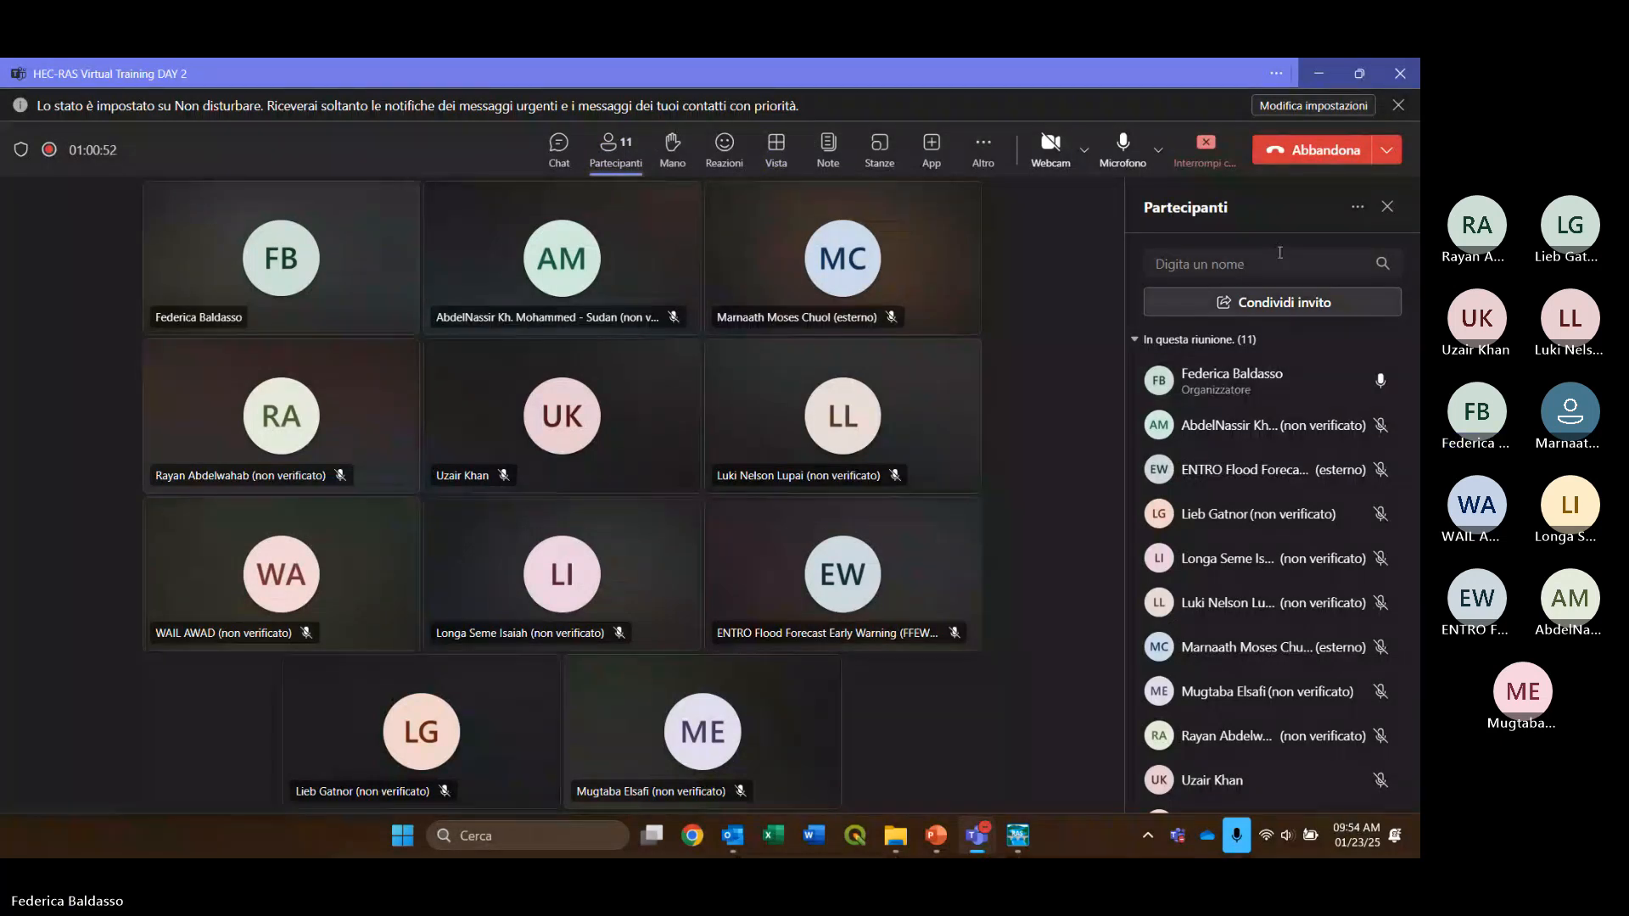
pyautogui.click(1319, 76)
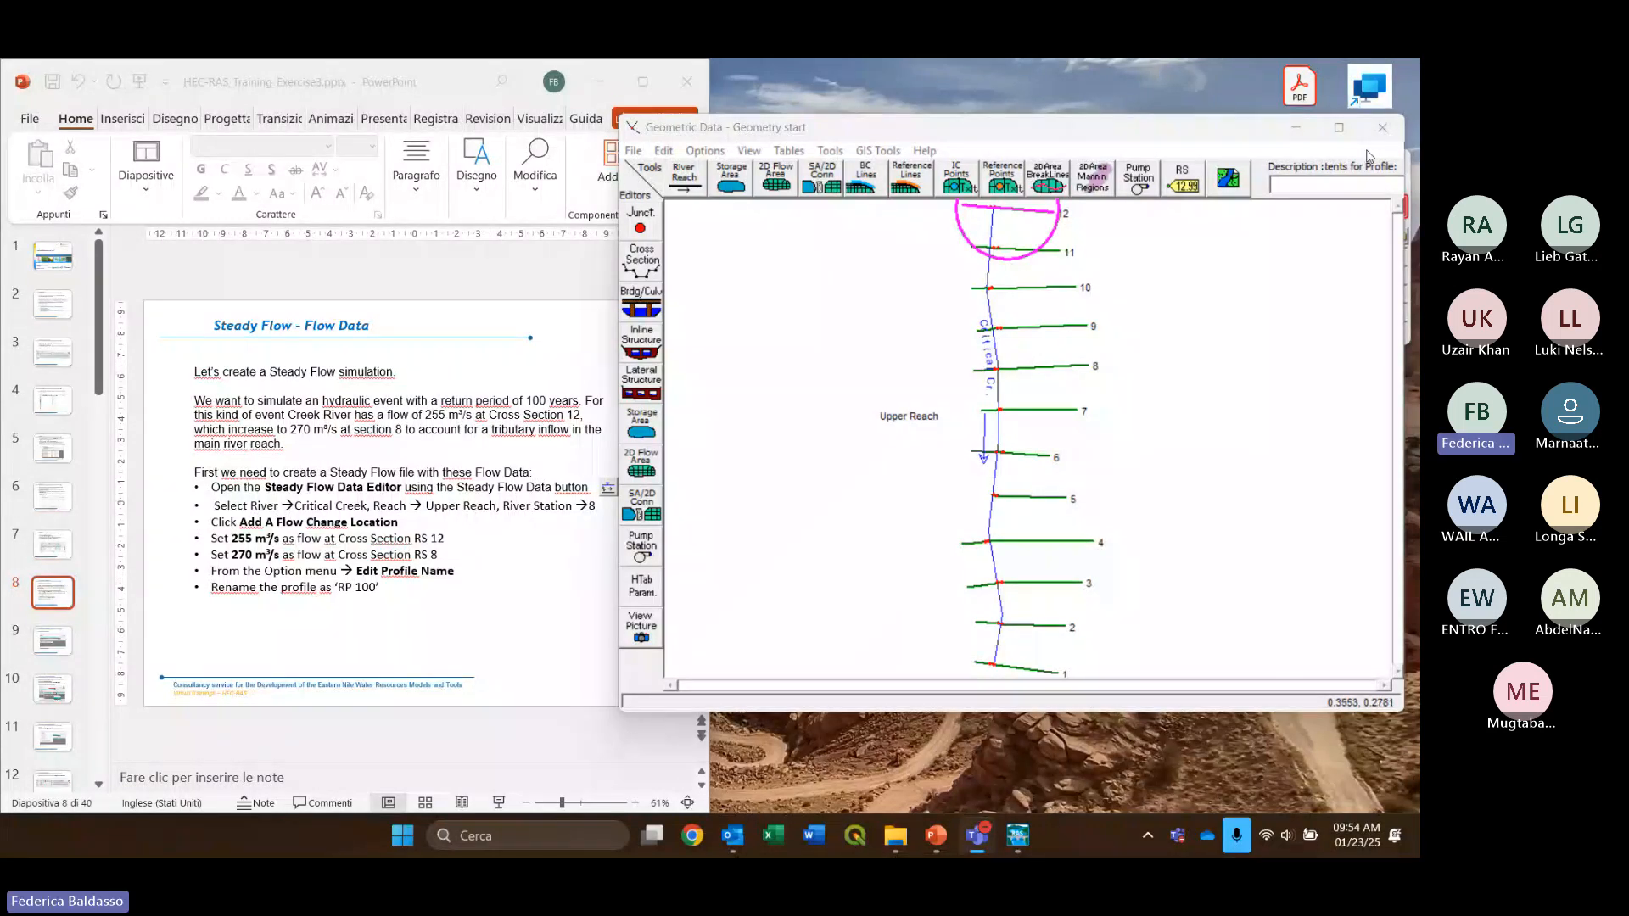
# Close the geometry editor, open the Steady Flow Data editor from the main HEC-RAS window, and inspect its profile count and flow cell
pyautogui.click(1383, 127)
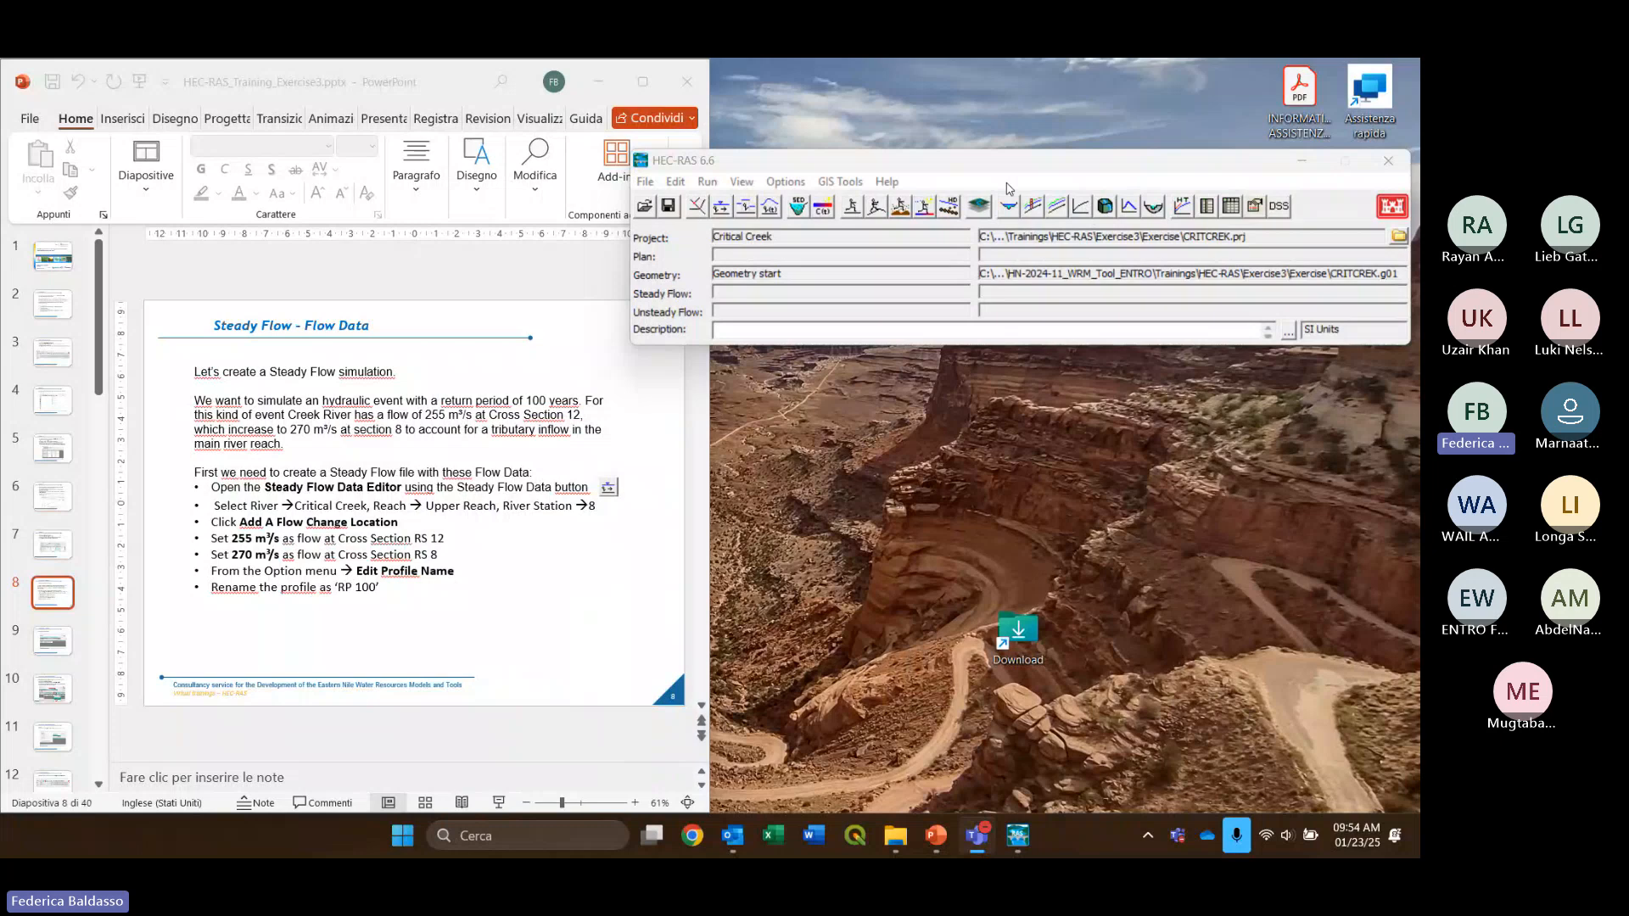
pyautogui.click(722, 208)
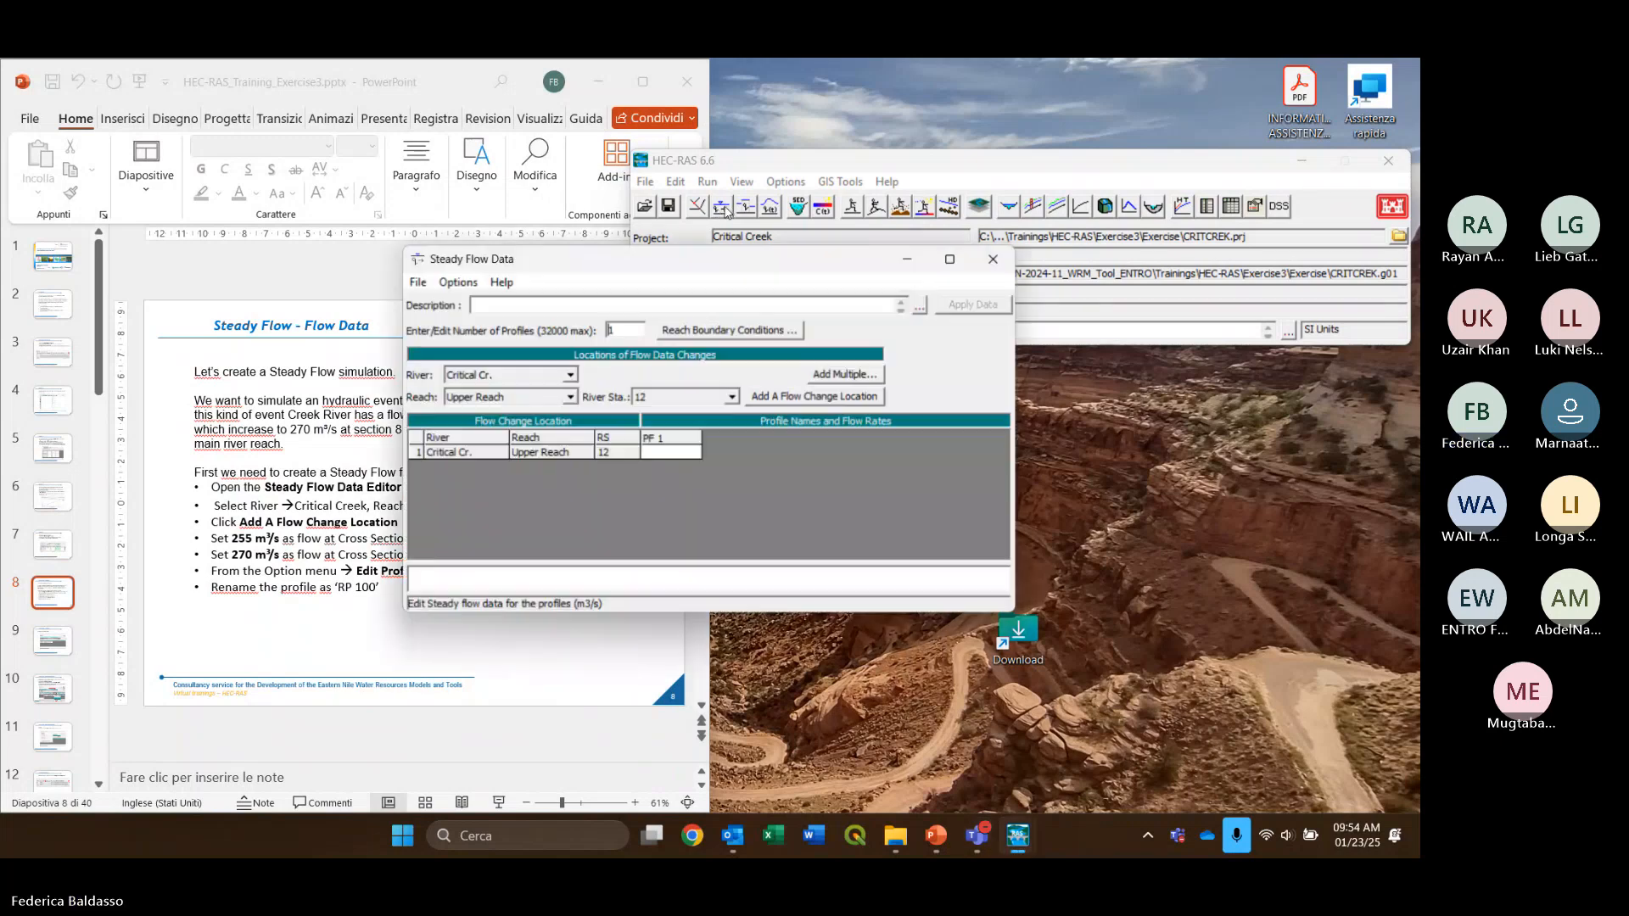
pyautogui.moveTo(721, 263); pyautogui.dragTo(899, 162)
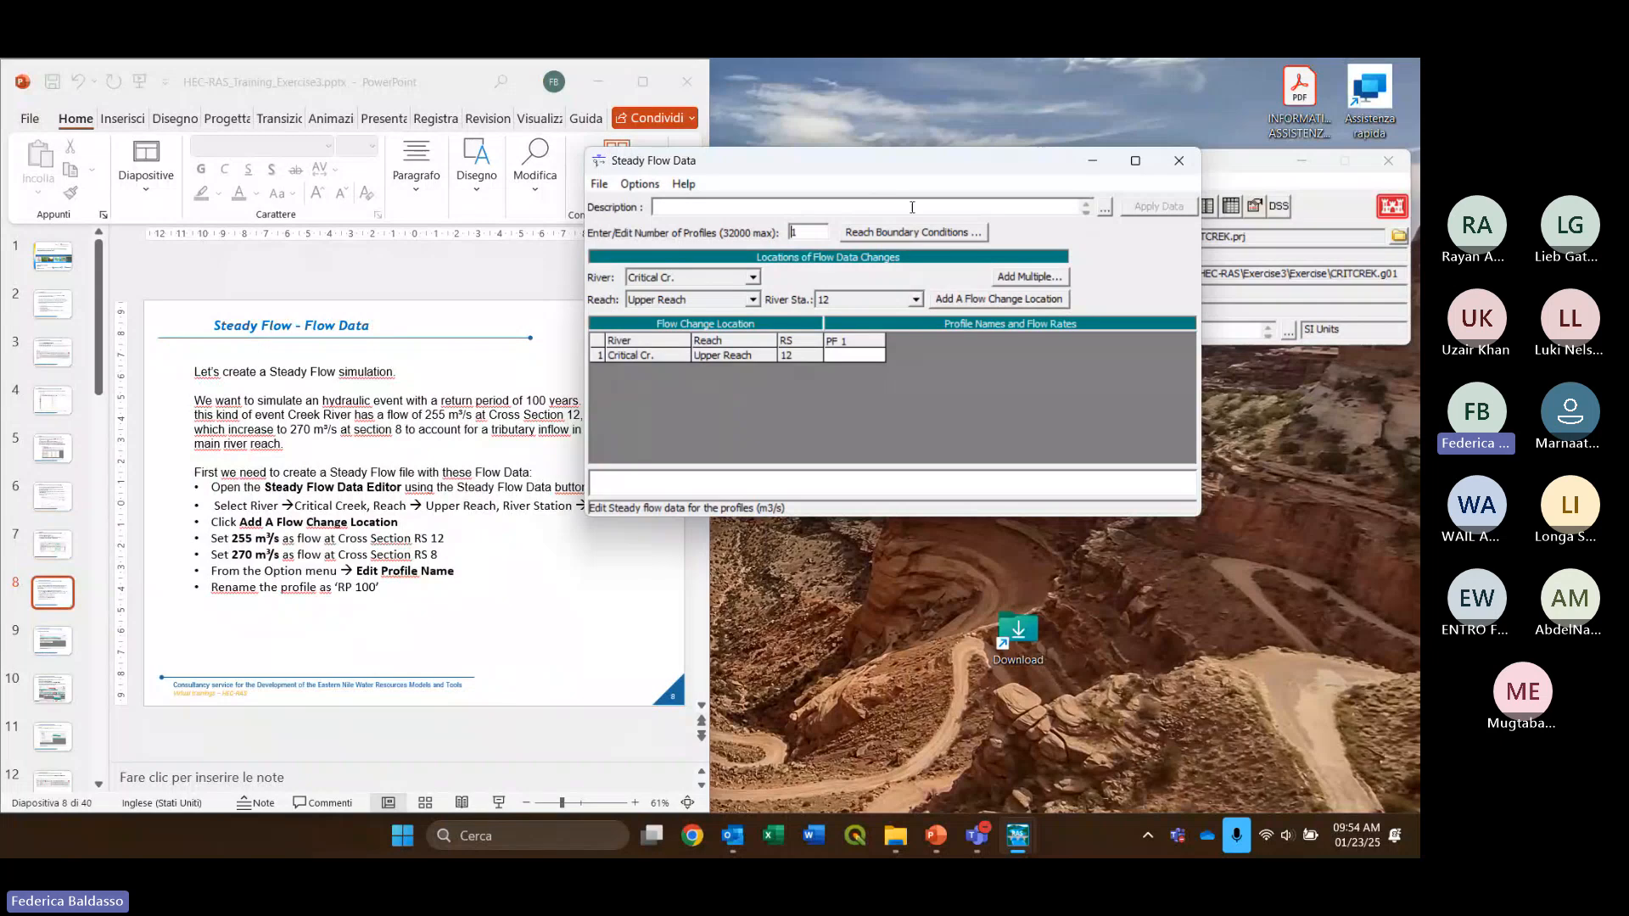
pyautogui.moveTo(806, 233); pyautogui.dragTo(783, 232)
pyautogui.click(861, 356)
# Add a flow change location for river Critical Cr., reach Upper Reach, at river station 8
pyautogui.click(738, 278)
pyautogui.click(735, 293)
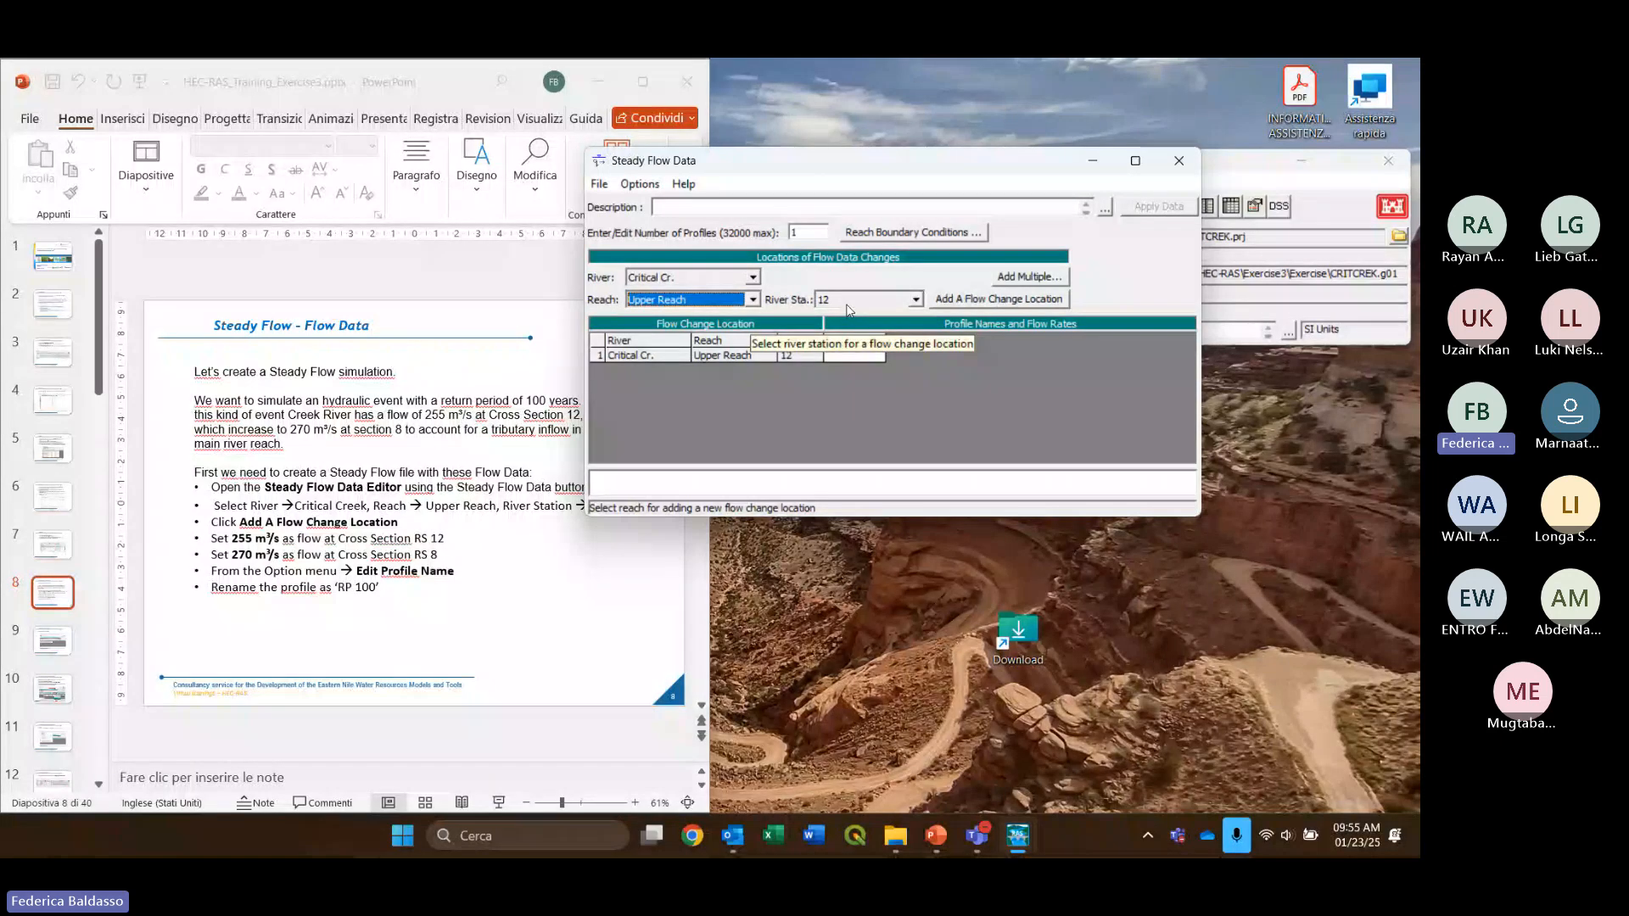
pyautogui.click(753, 279)
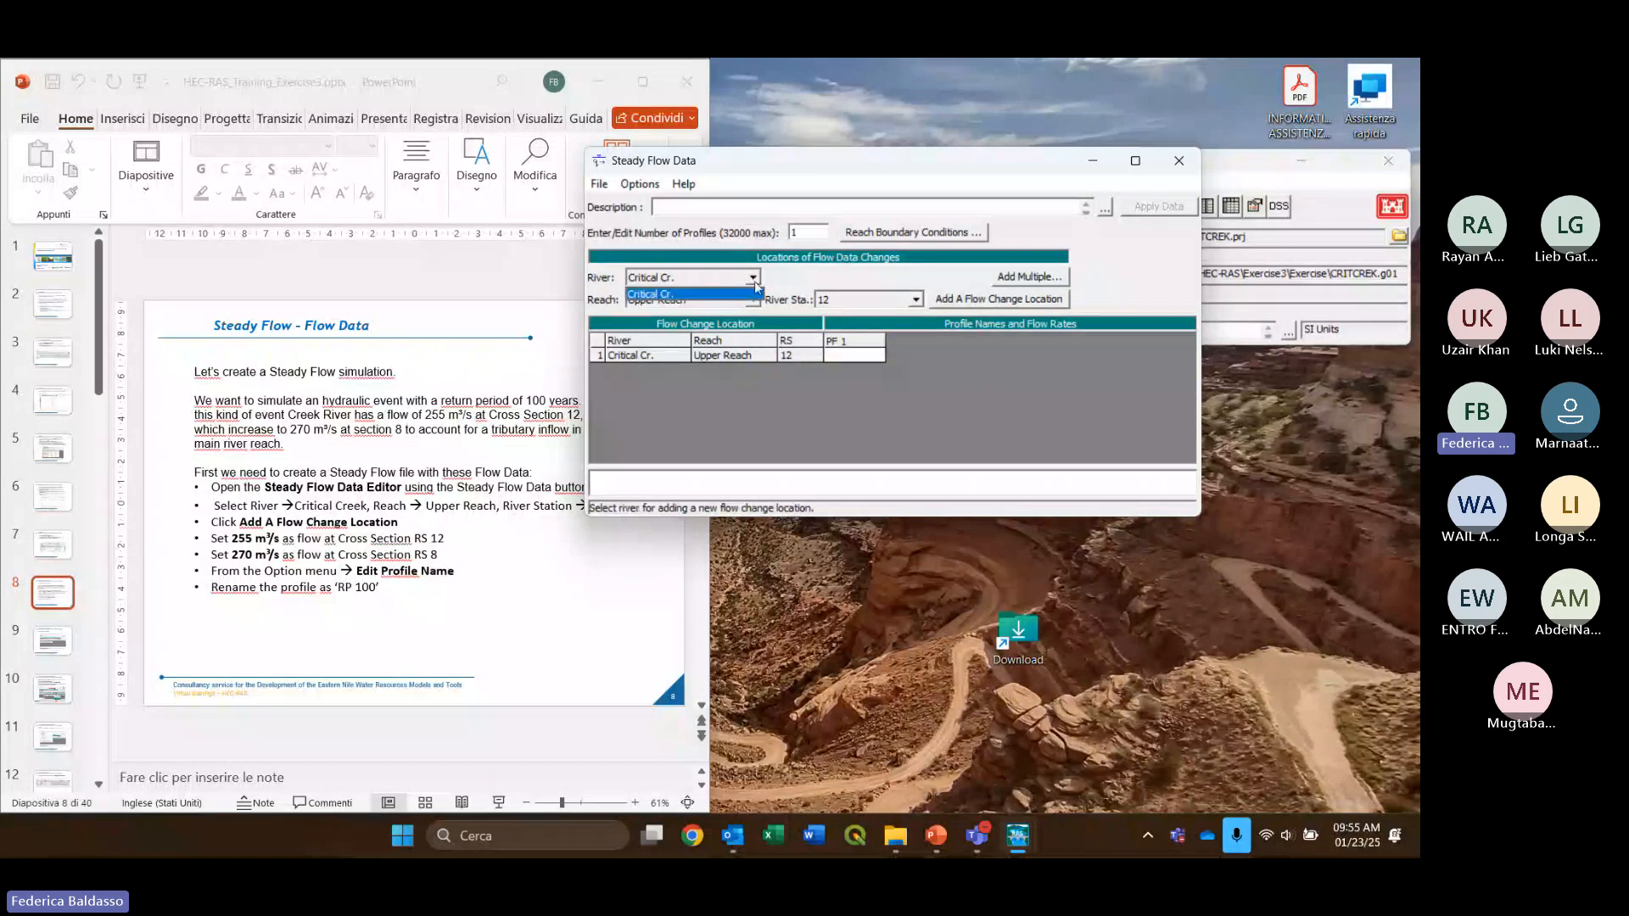
pyautogui.click(753, 279)
pyautogui.click(753, 300)
pyautogui.click(755, 317)
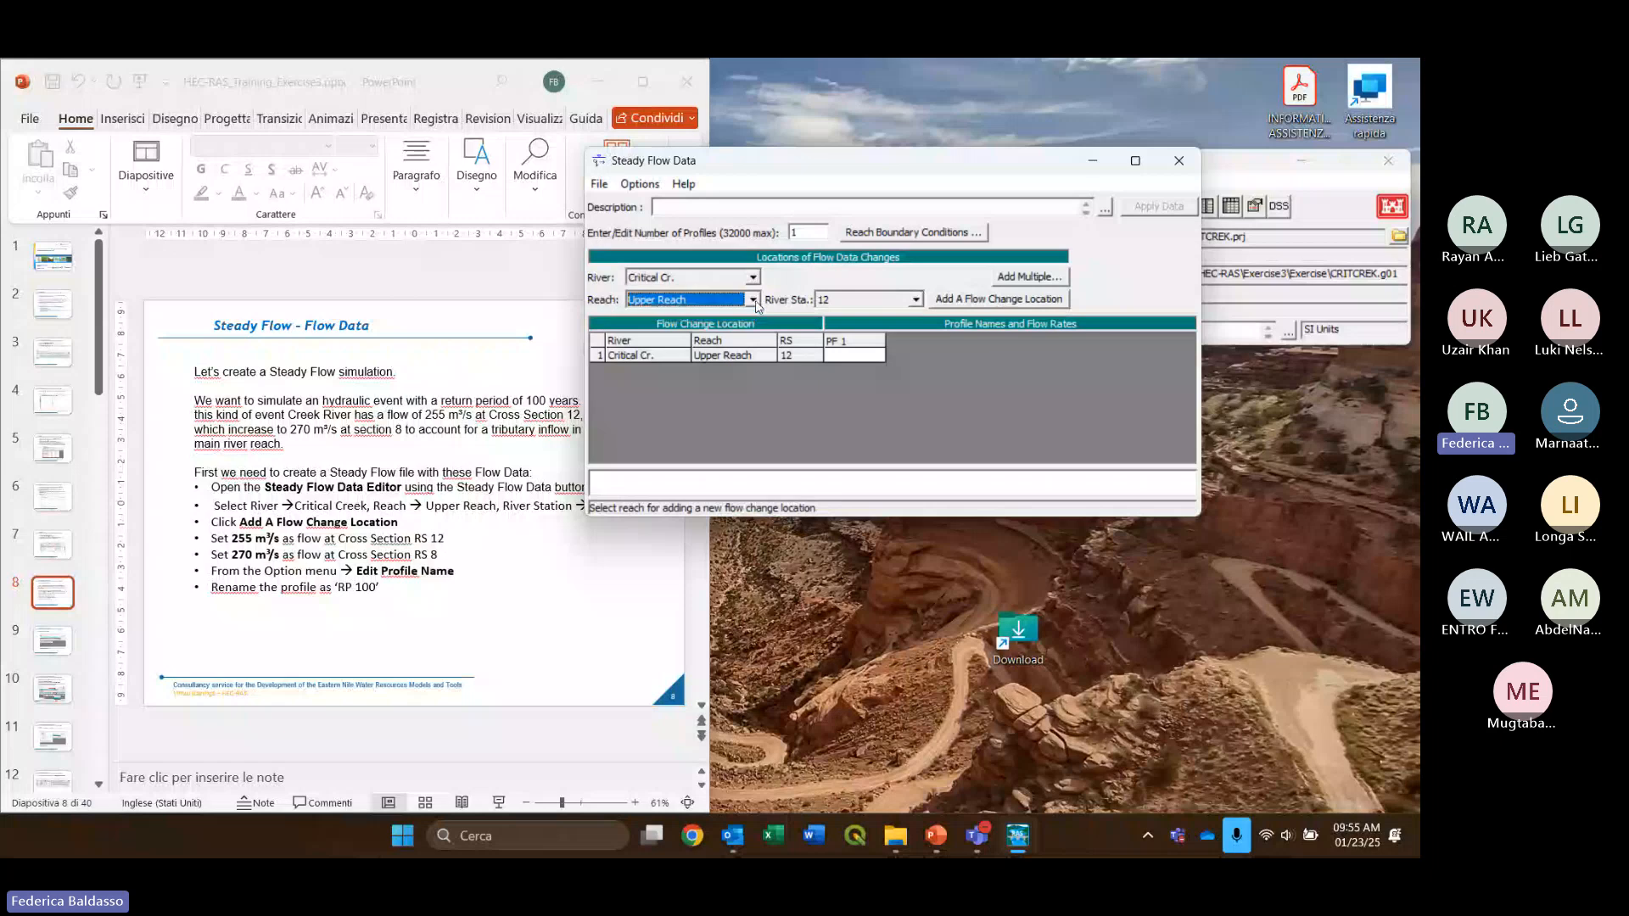
pyautogui.click(915, 299)
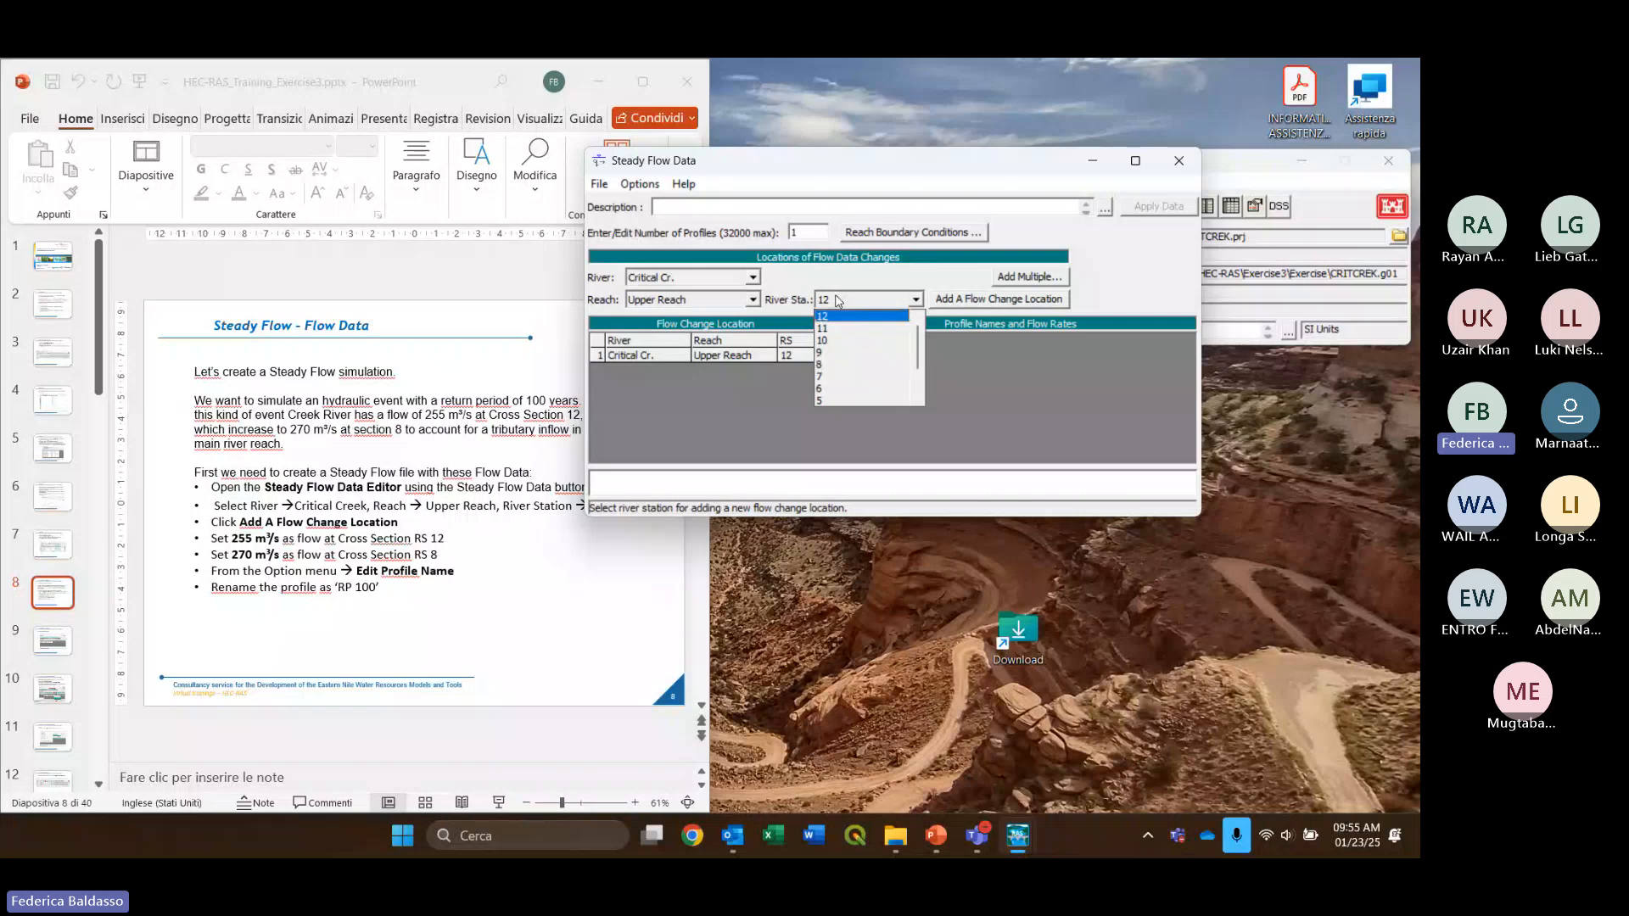
pyautogui.click(839, 371)
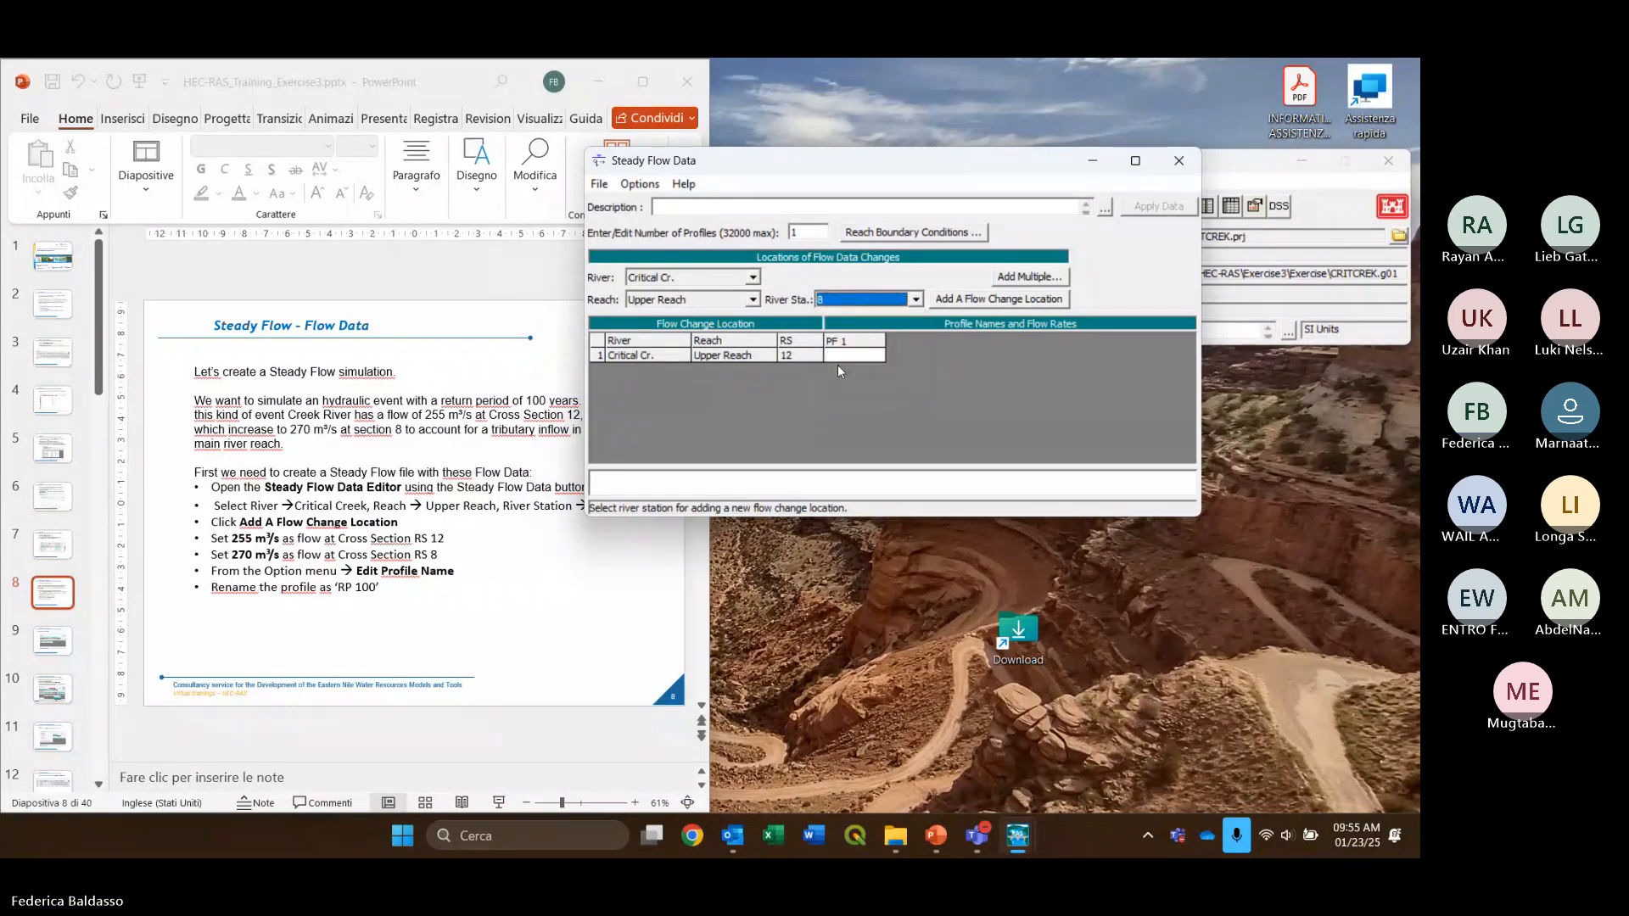
pyautogui.click(973, 300)
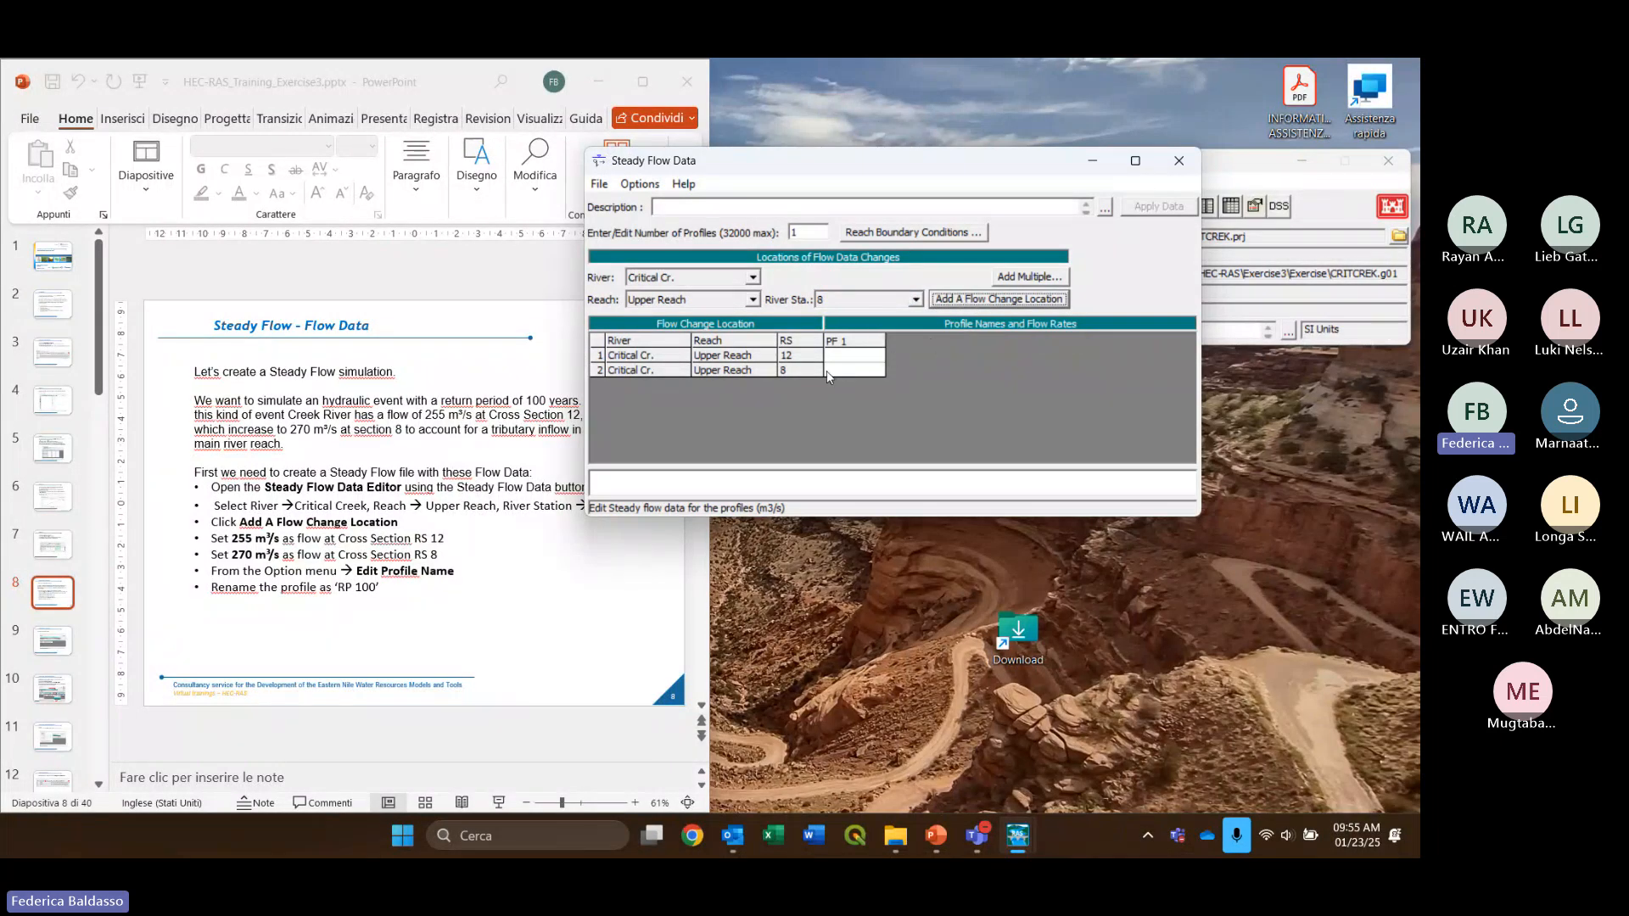
# Set the profile's flow to 255 m³/s at river station 12 and 270 m³/s at river station 8
pyautogui.click(829, 371)
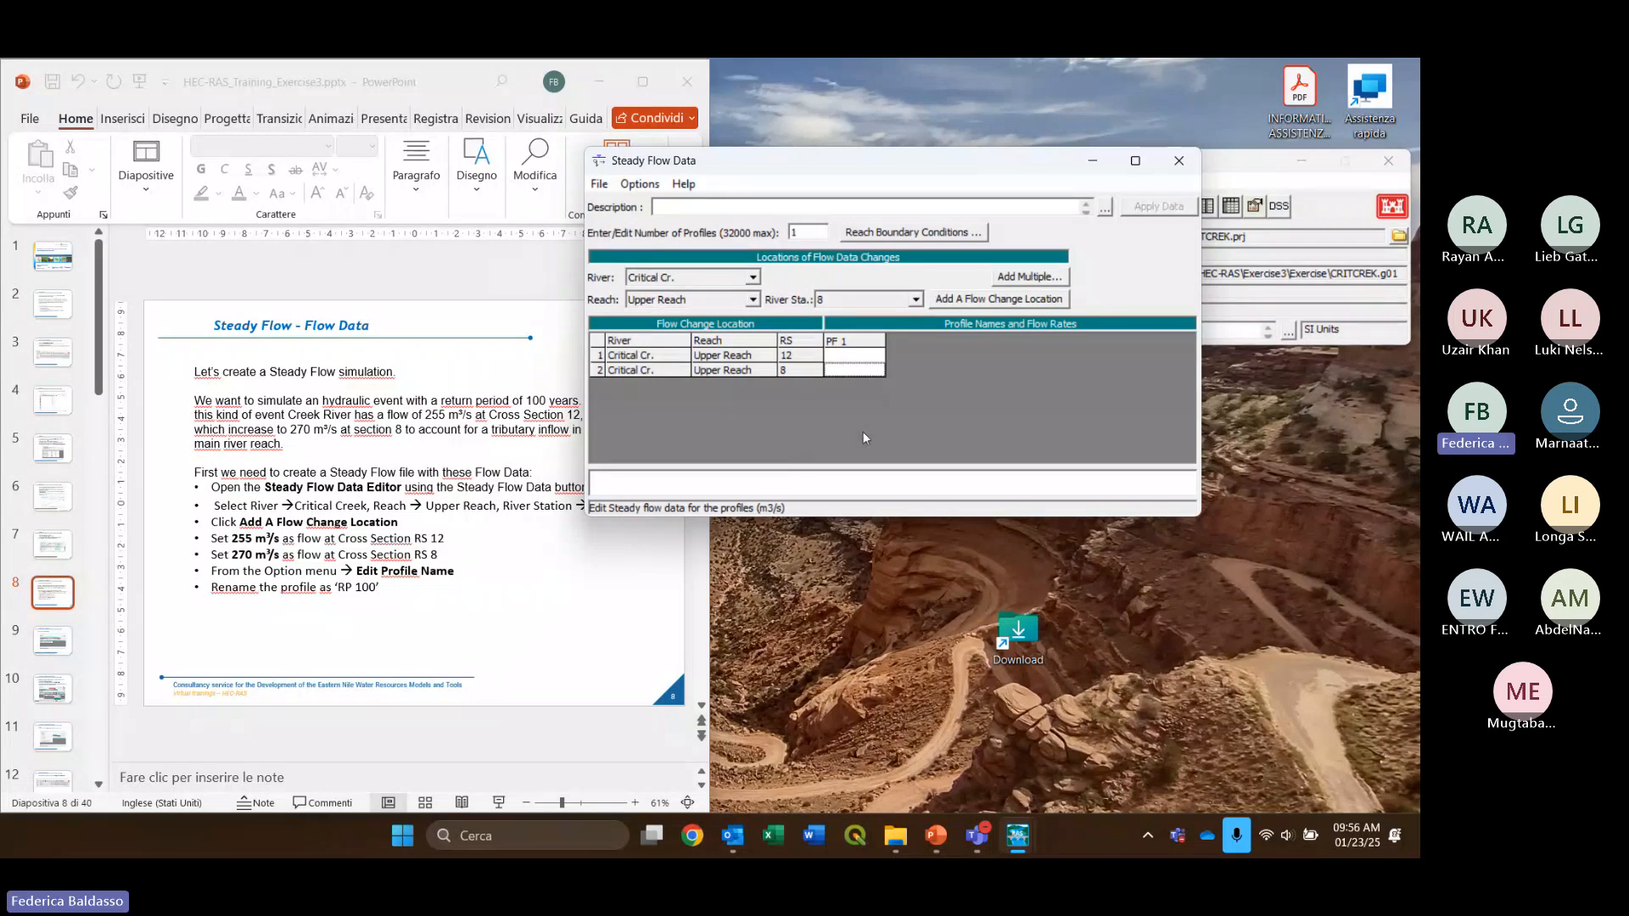
pyautogui.click(852, 356)
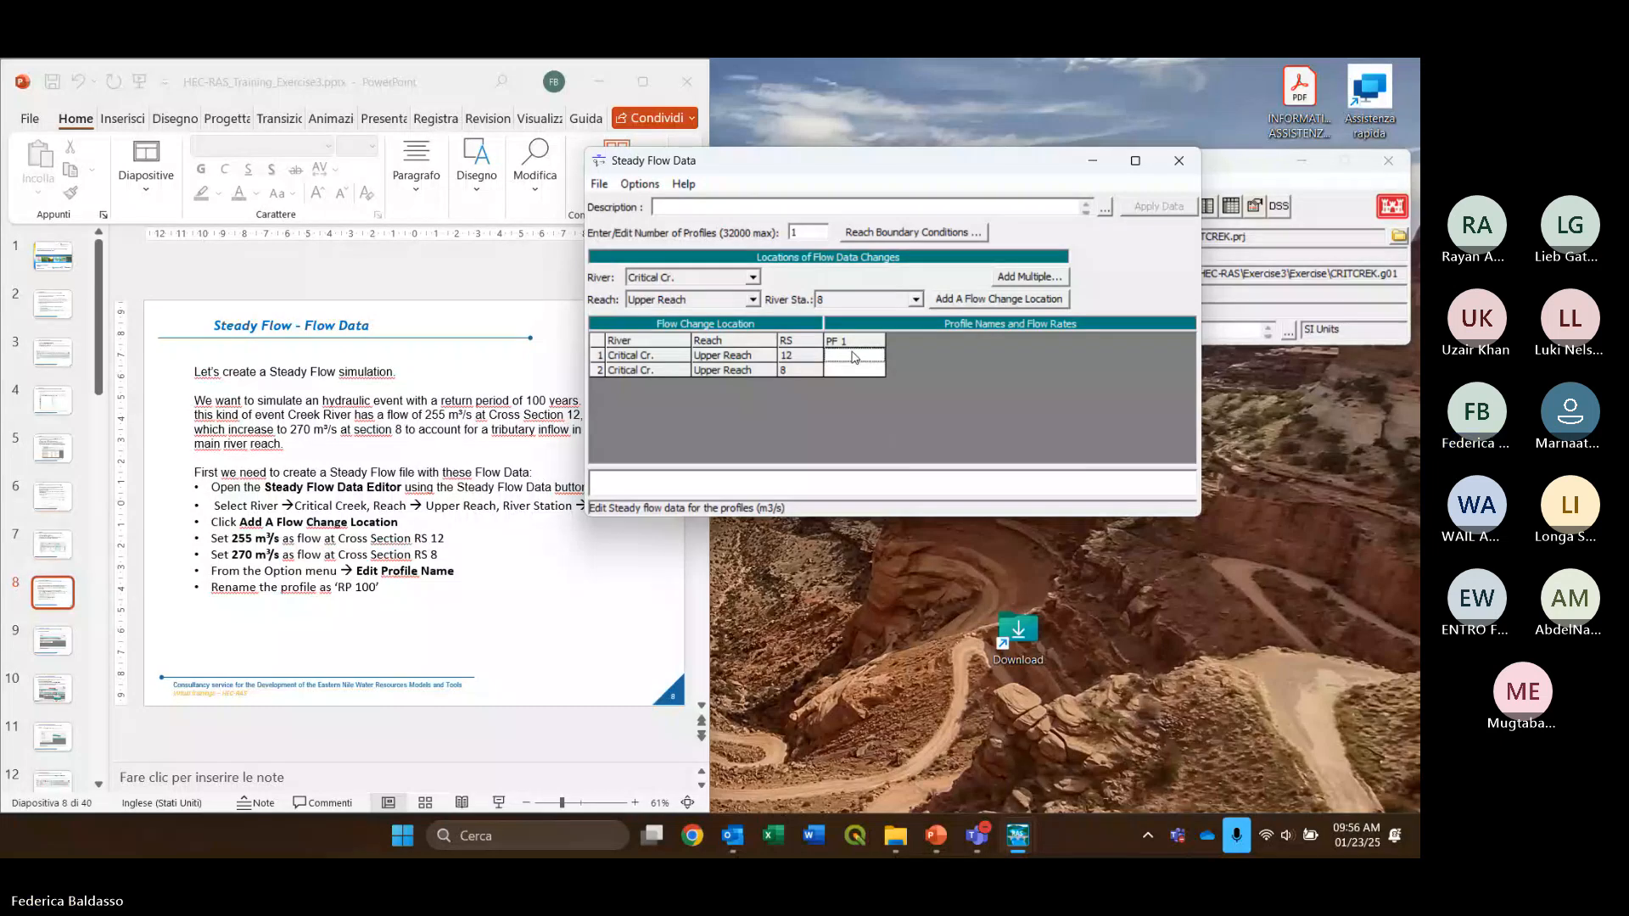
pyautogui.write('255')
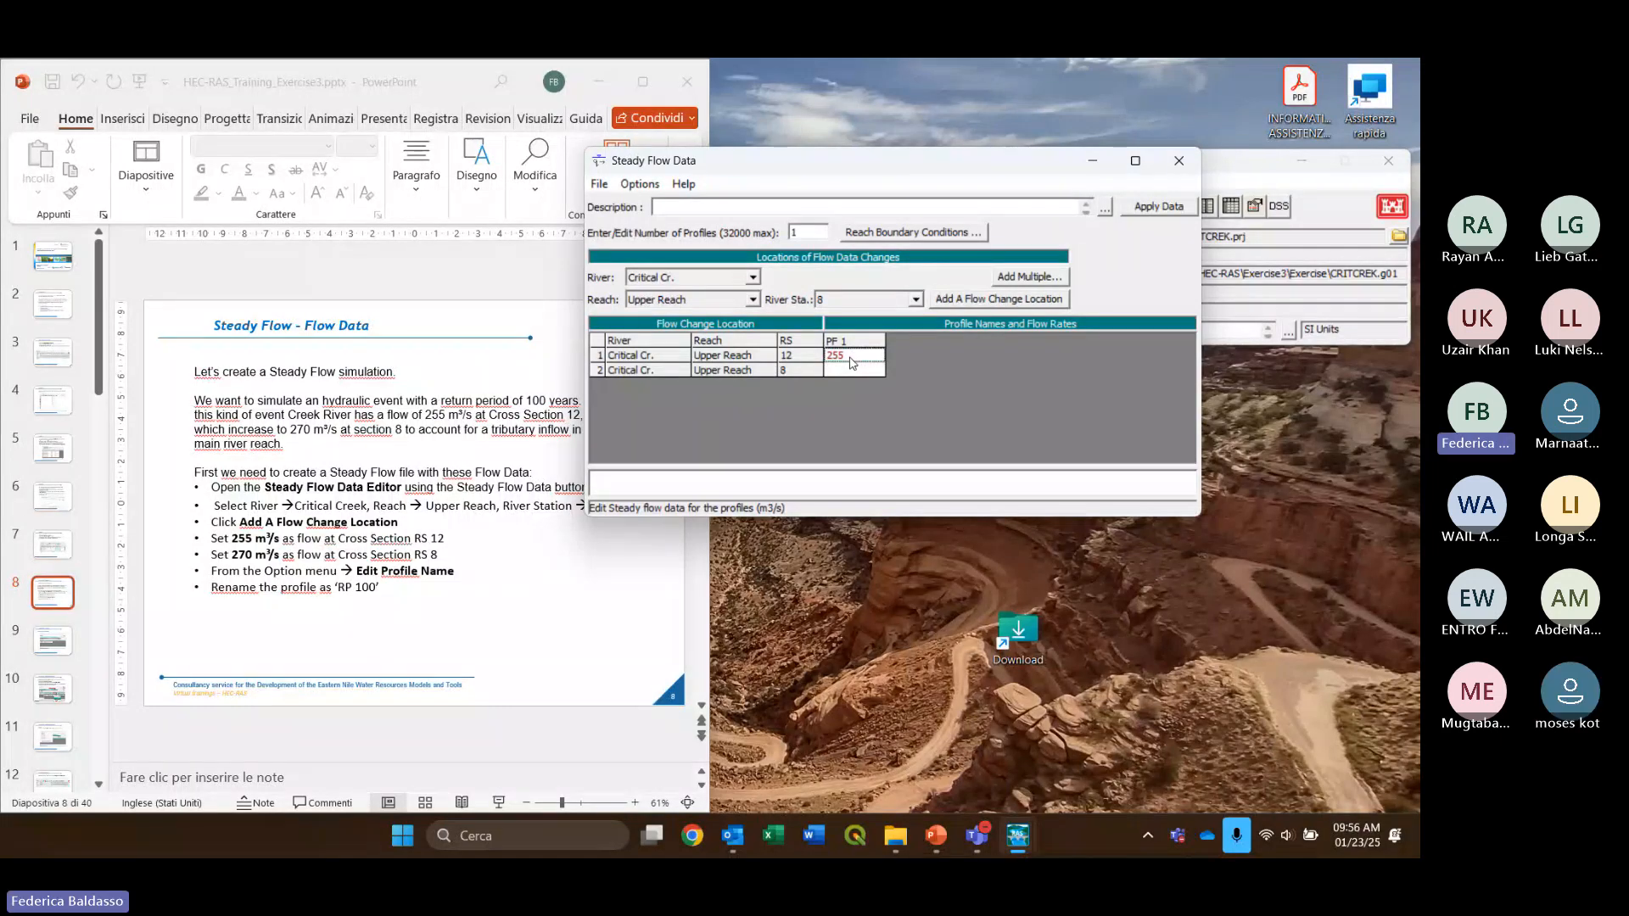
pyautogui.click(833, 373)
# Rename the flow profile as RP 100
pyautogui.click(639, 184)
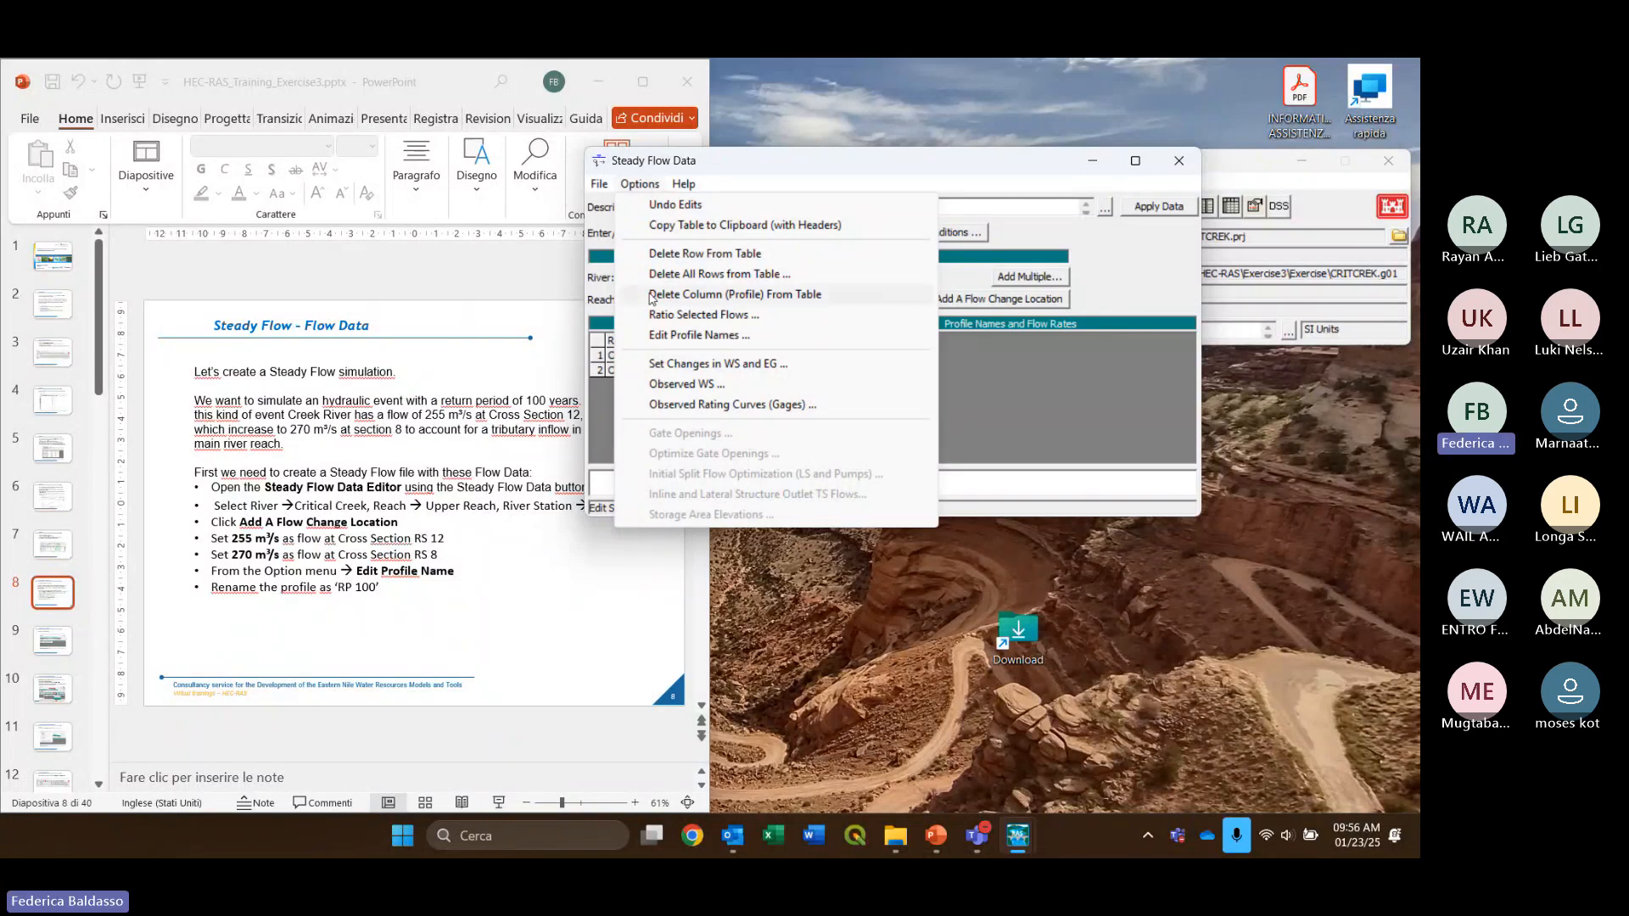
pyautogui.click(719, 337)
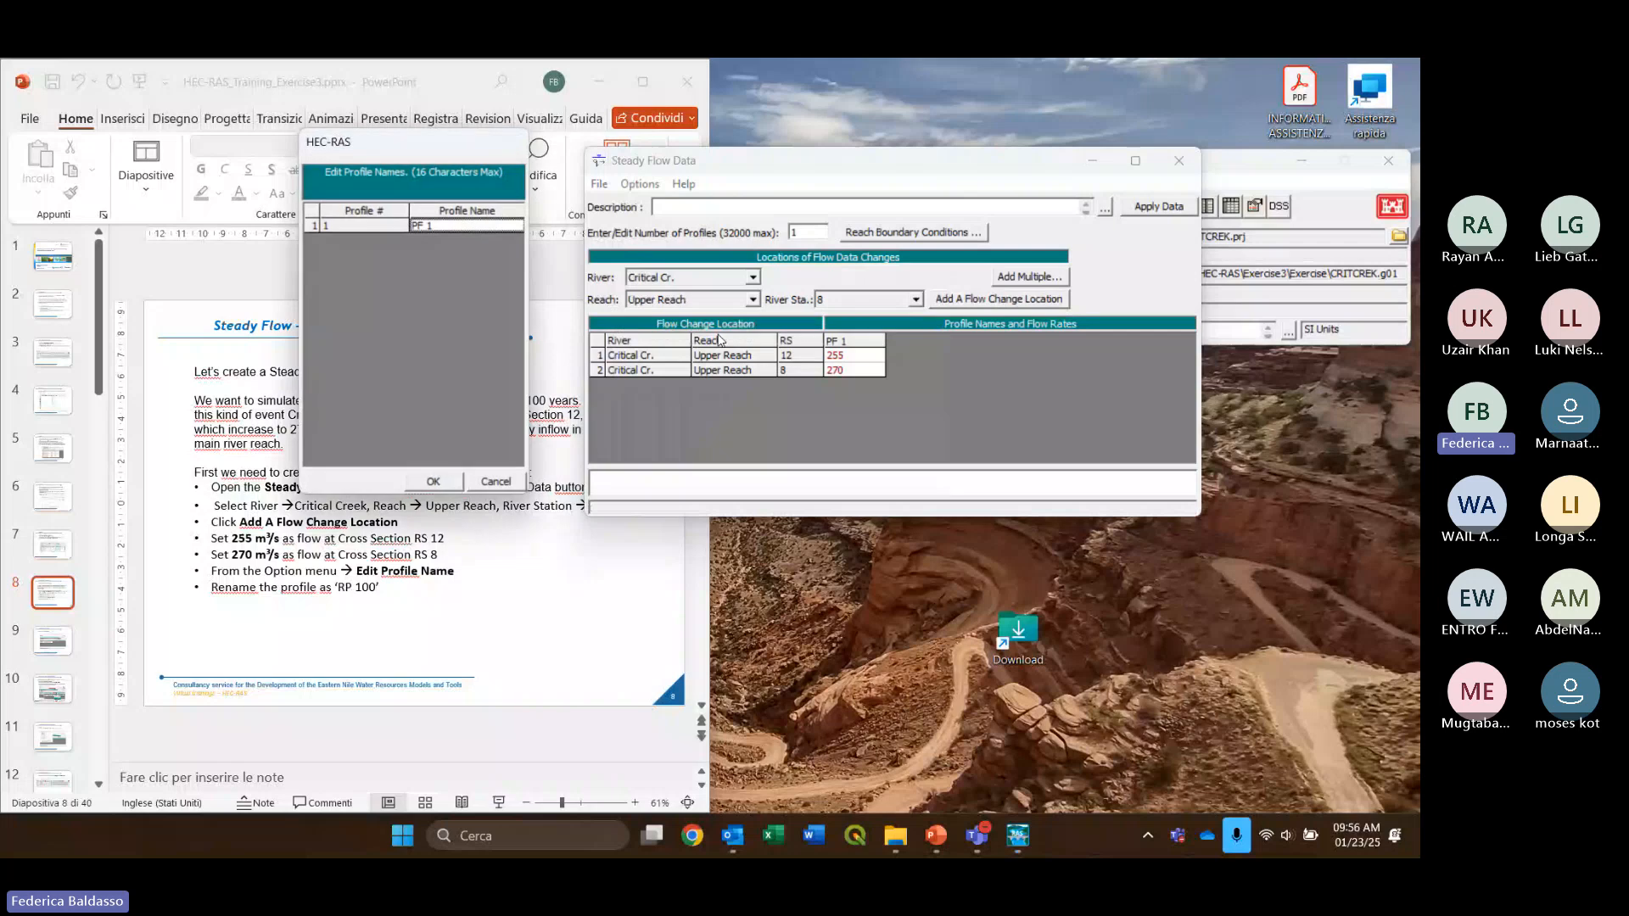
pyautogui.moveTo(423, 144); pyautogui.dragTo(900, 161)
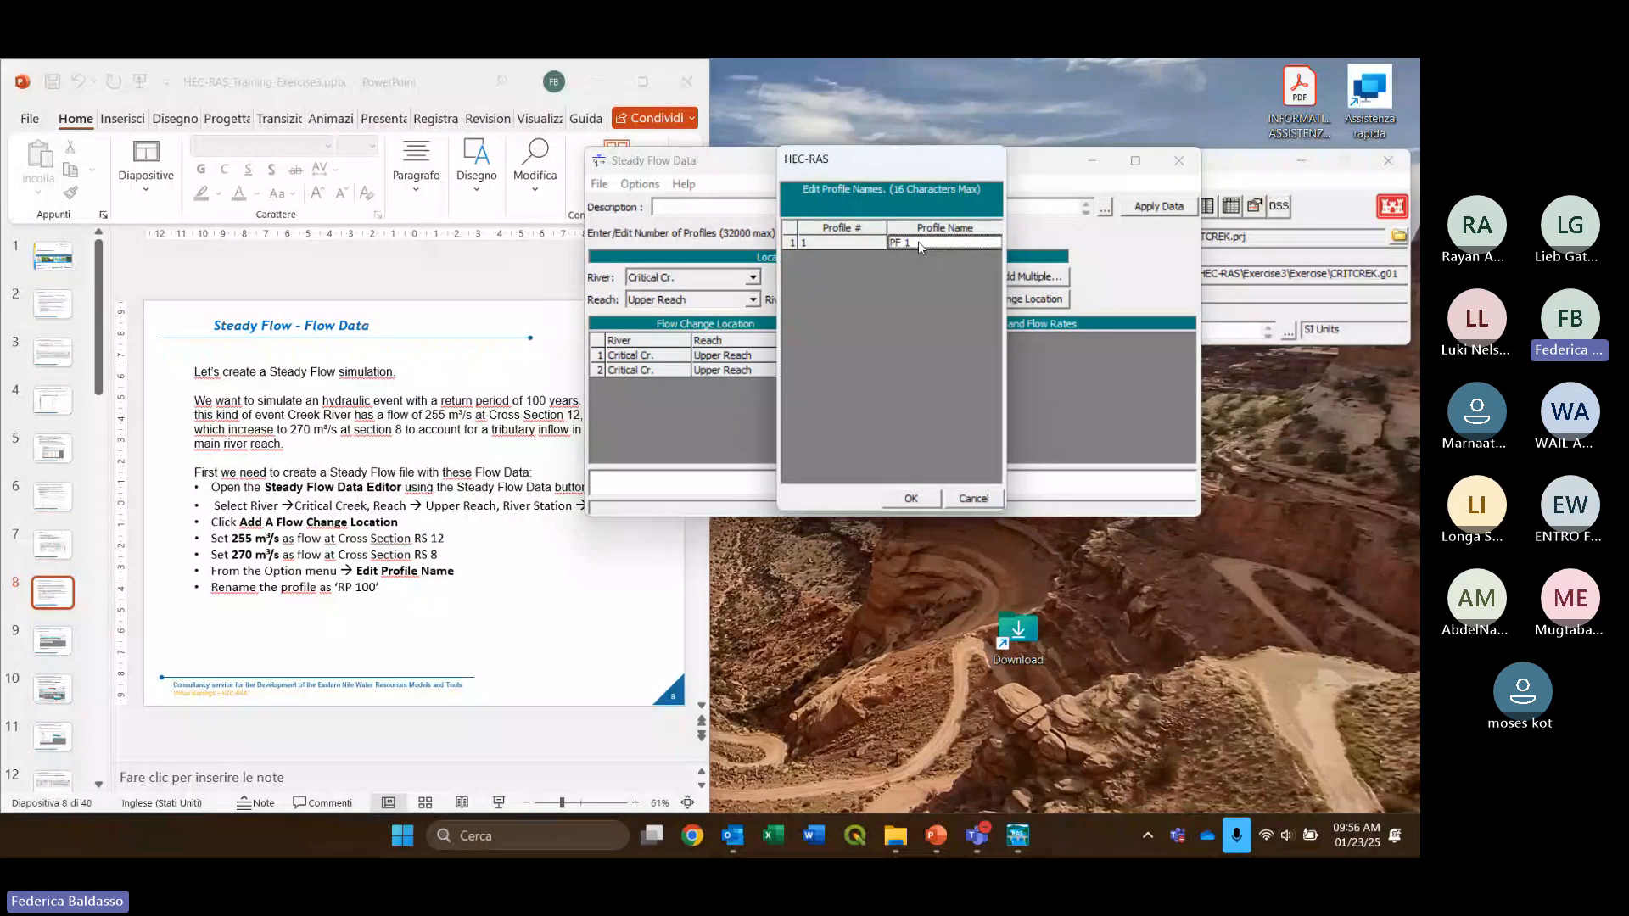
pyautogui.click(907, 243)
pyautogui.write('RP 100')
pyautogui.click(903, 502)
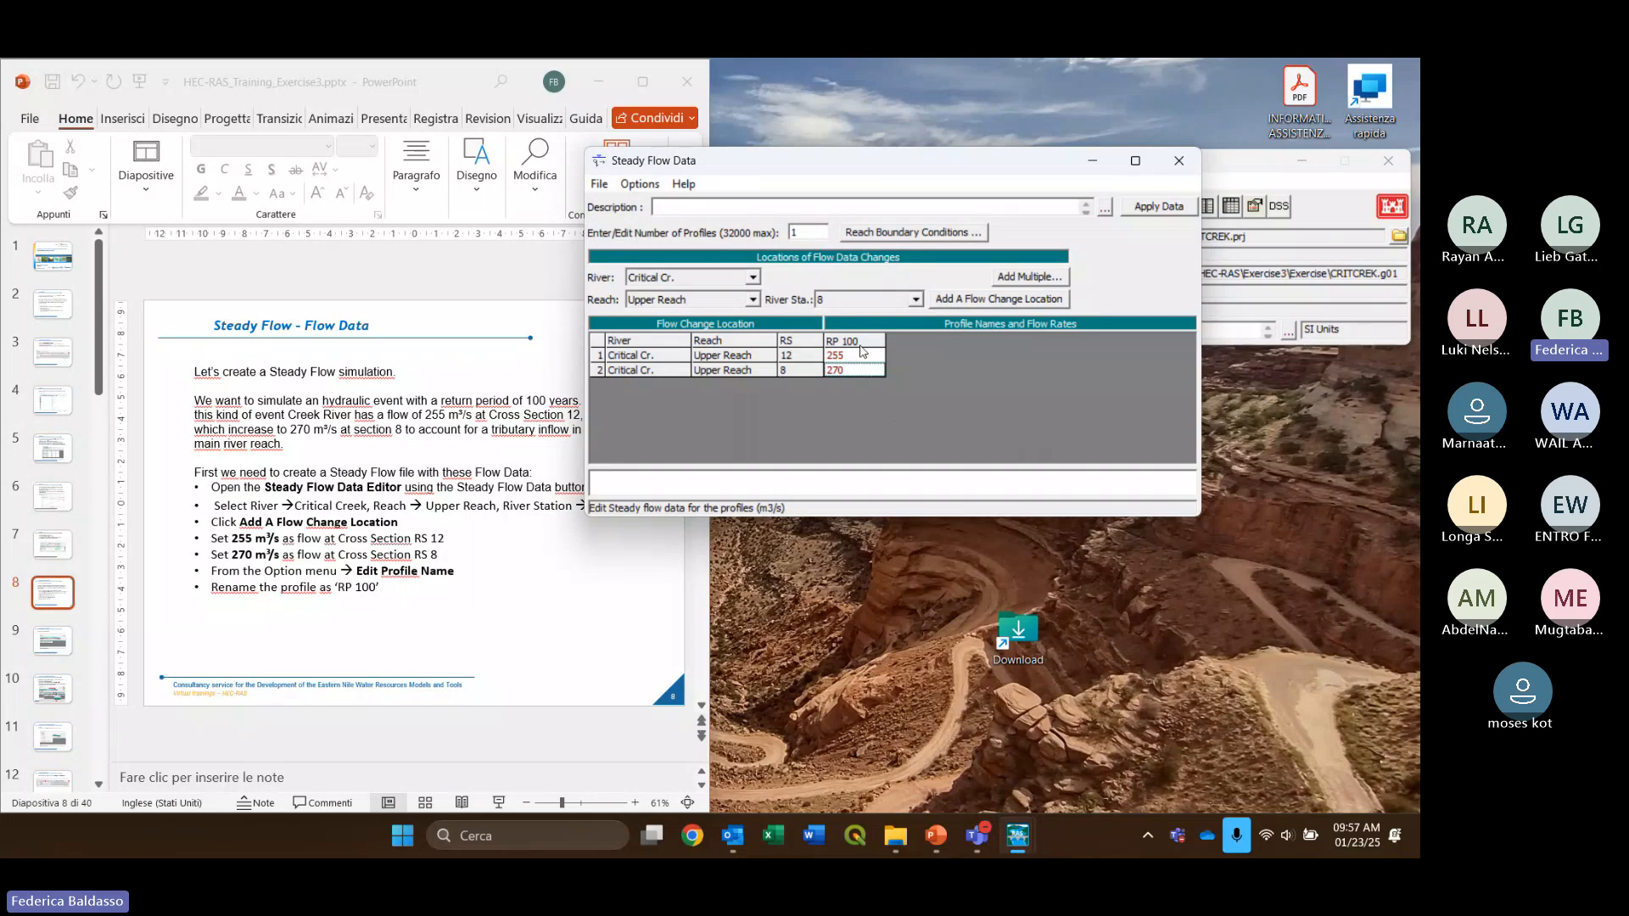
pyautogui.click(852, 342)
pyautogui.click(914, 389)
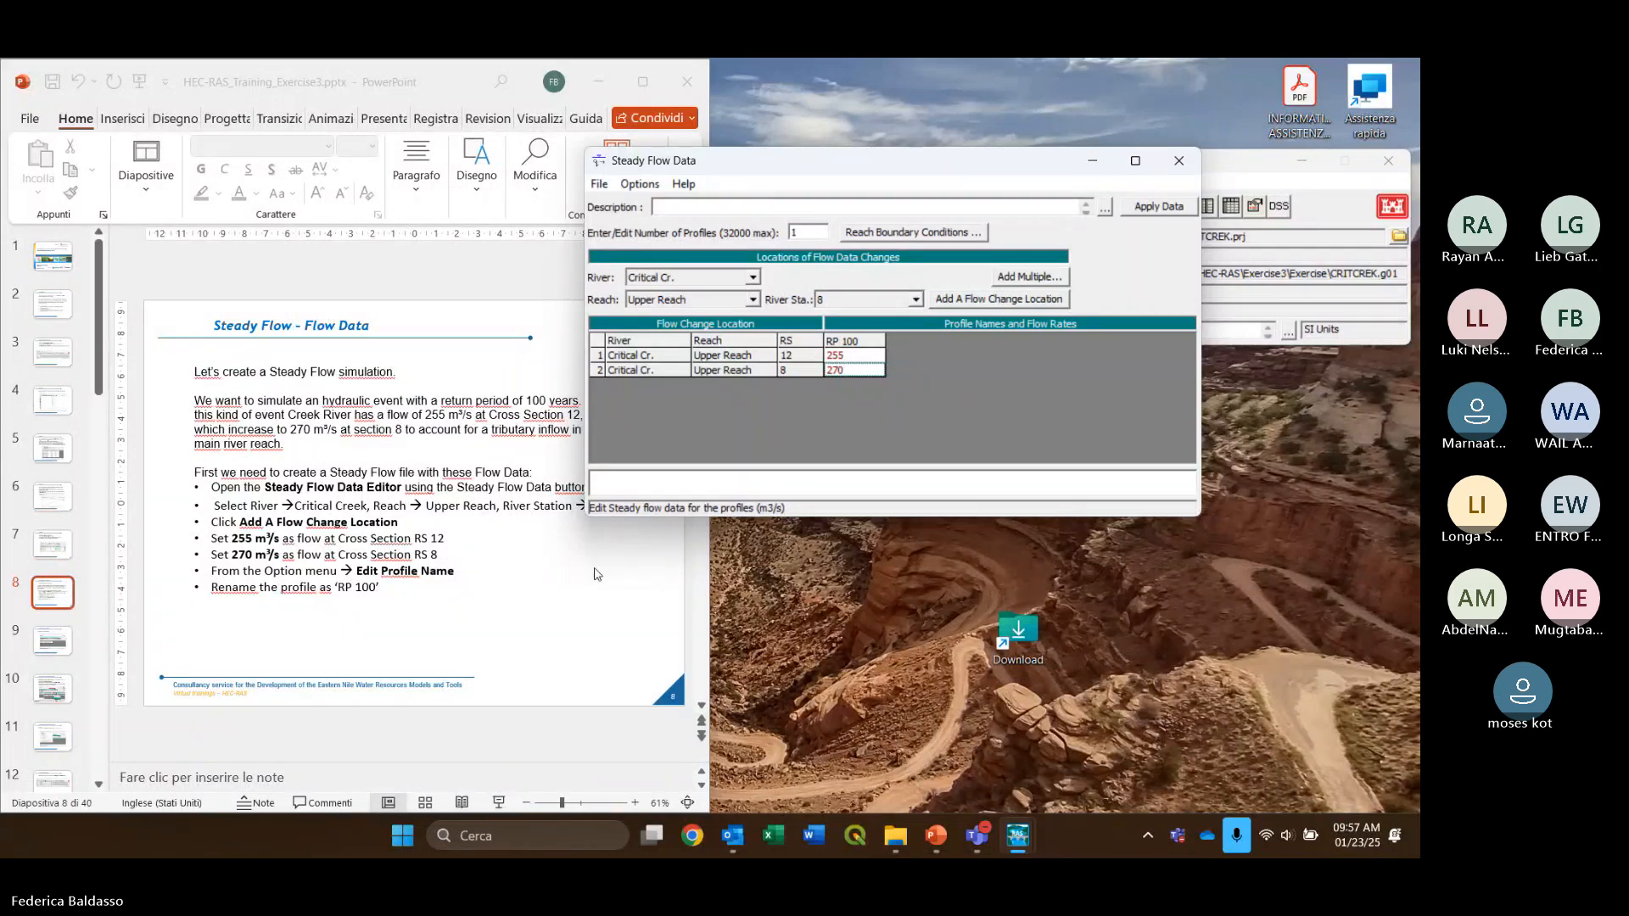
# Advance the presentation to the first Boundary Conditions slide and open the reach boundary conditions for the steady flow data
pyautogui.scroll(-1, 608, 557)
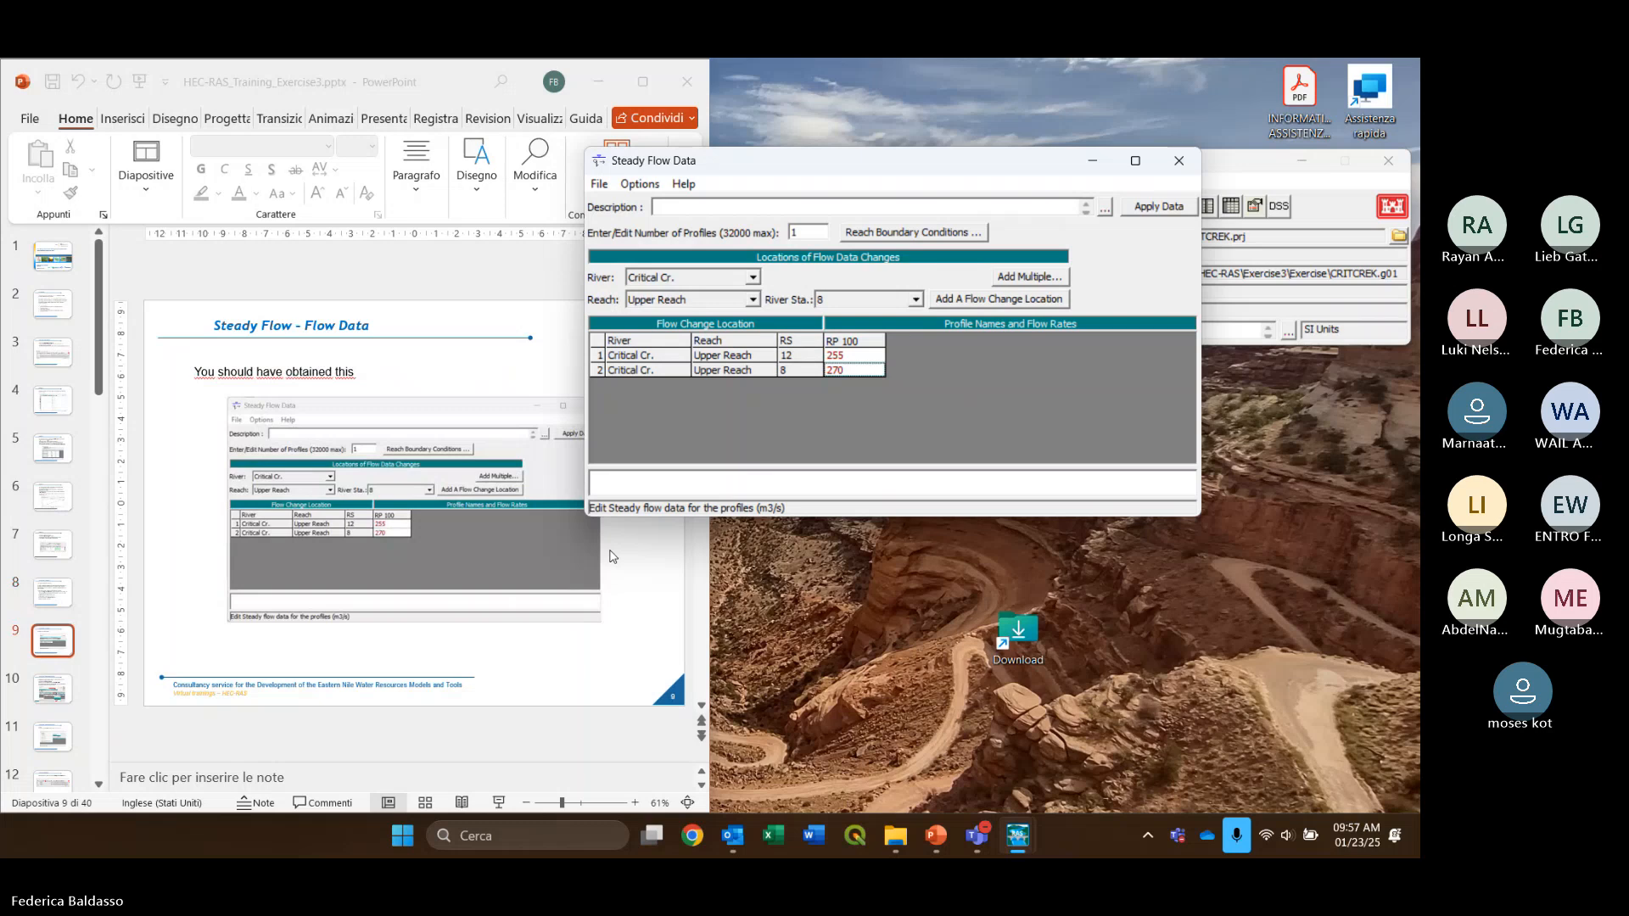
pyautogui.scroll(-1, 613, 556)
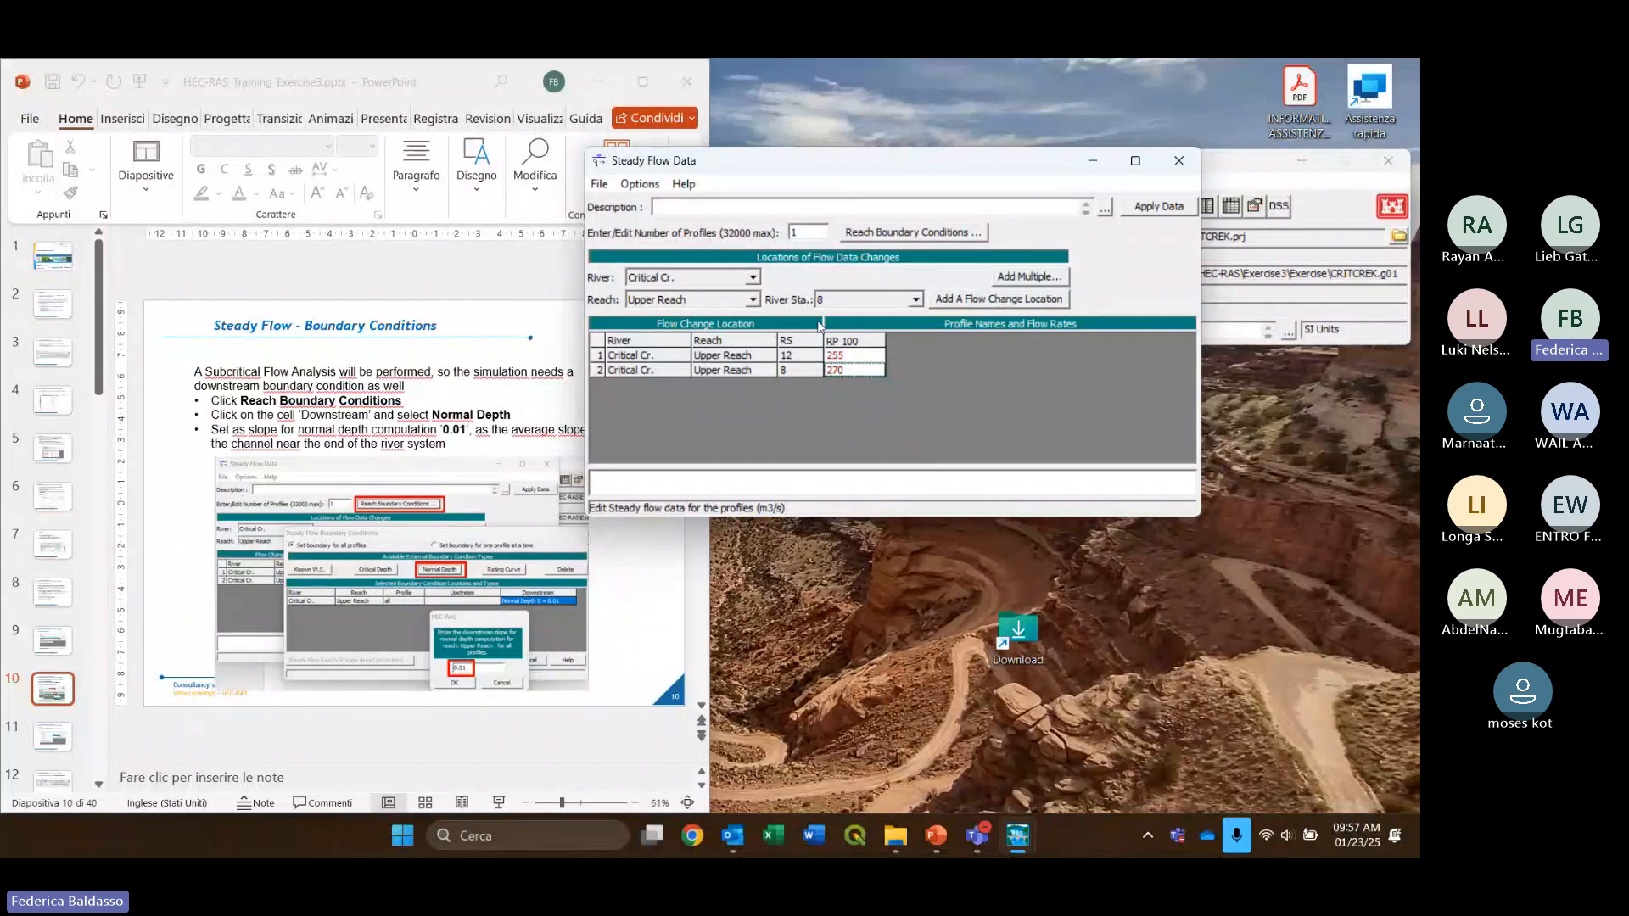
pyautogui.click(964, 233)
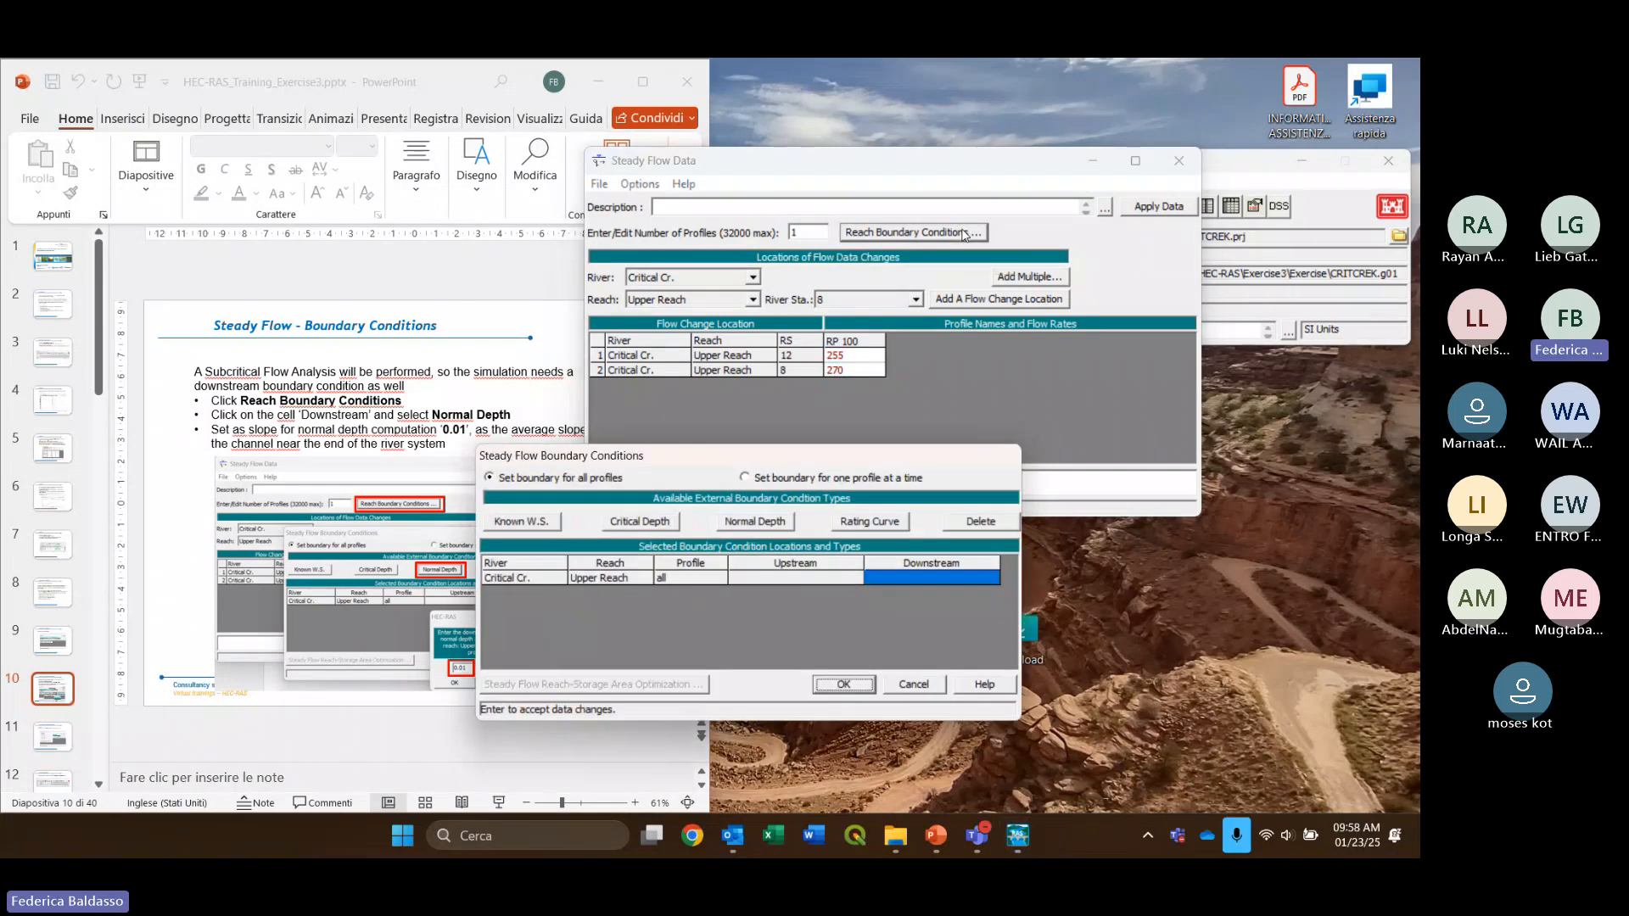
pyautogui.moveTo(865, 465); pyautogui.dragTo(1006, 335)
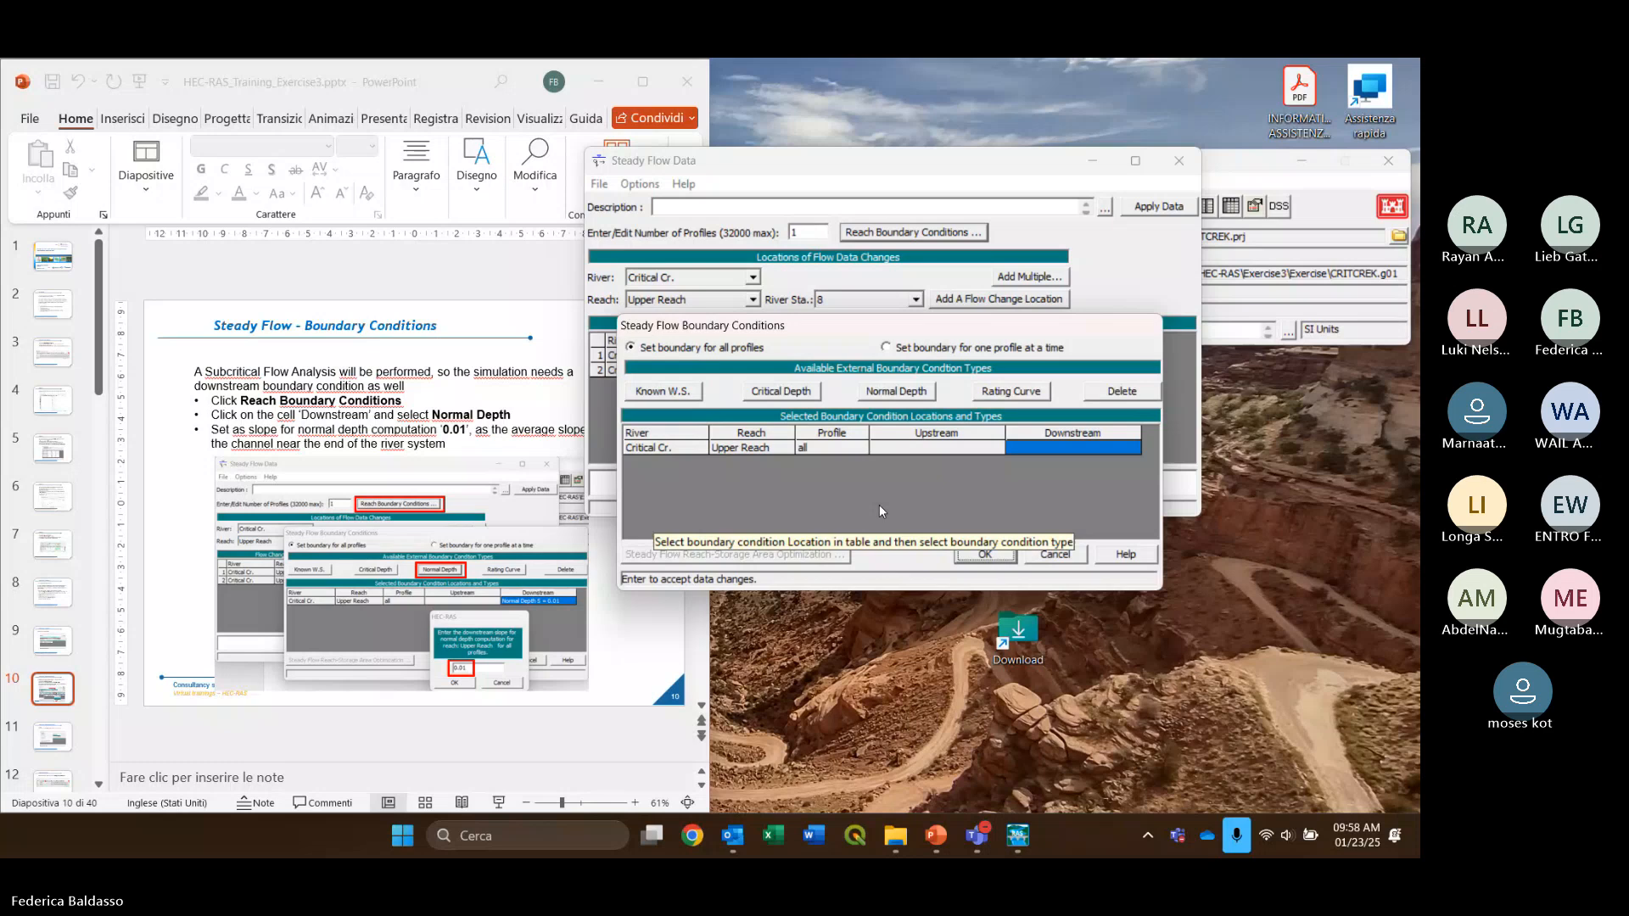
# Set the downstream boundary of Critical Cr., Upper Reach, to Normal Depth with a slope of 0.01 for all profiles
pyautogui.click(1057, 445)
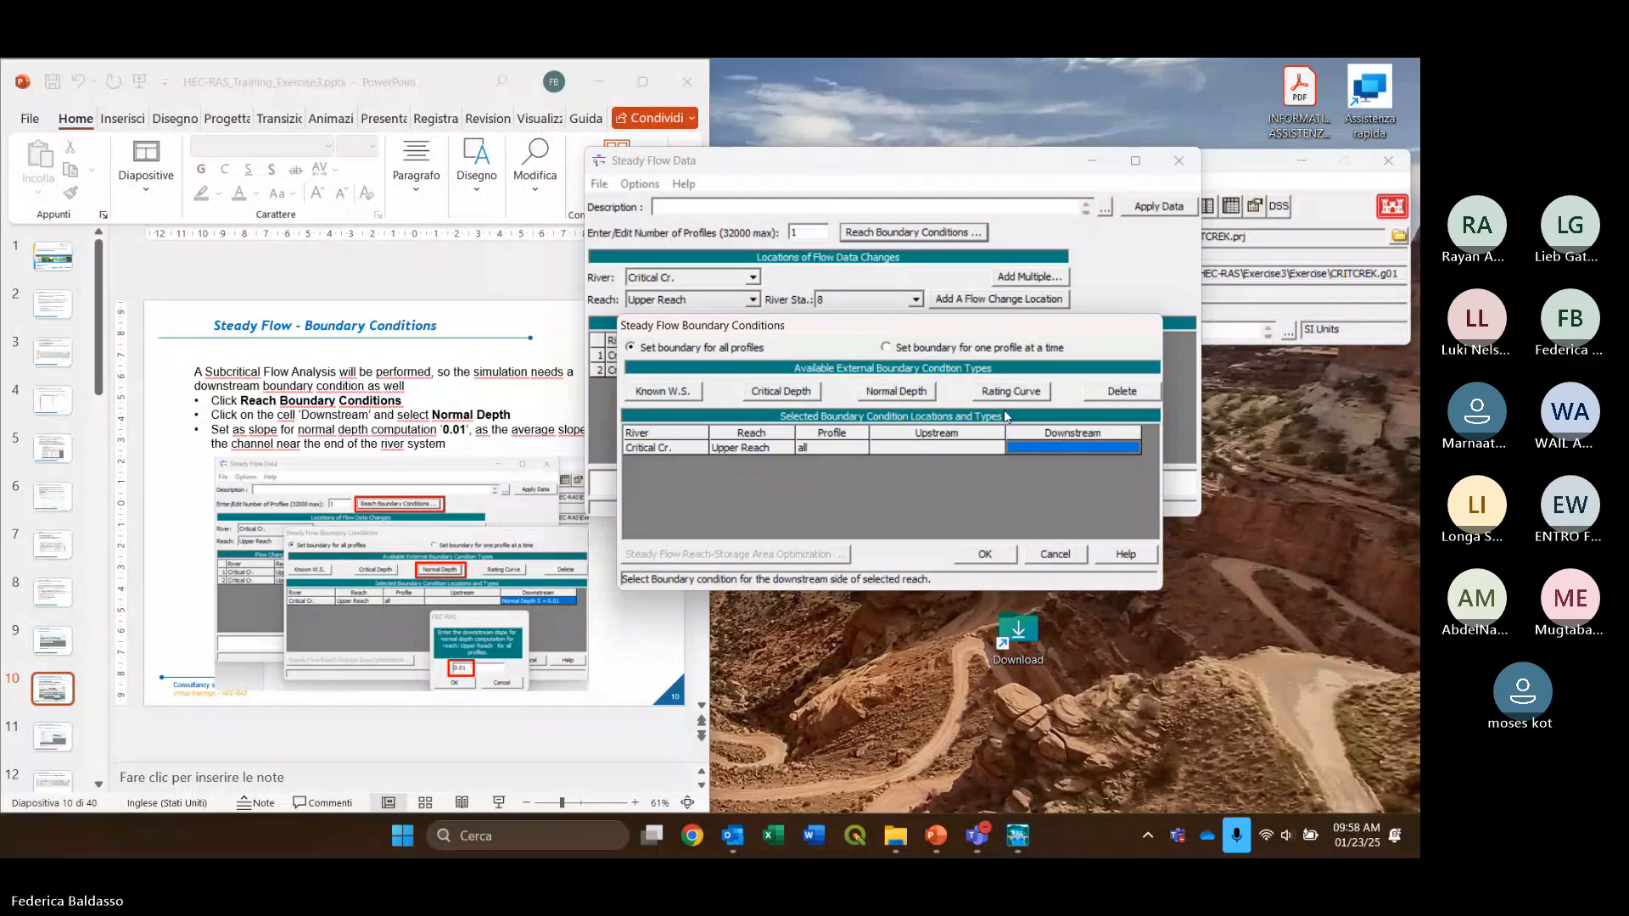
pyautogui.click(896, 392)
pyautogui.moveTo(899, 420)
pyautogui.mouseDown()
pyautogui.moveTo(900, 449)
pyautogui.moveTo(896, 424)
pyautogui.moveTo(880, 428)
pyautogui.mouseUp()
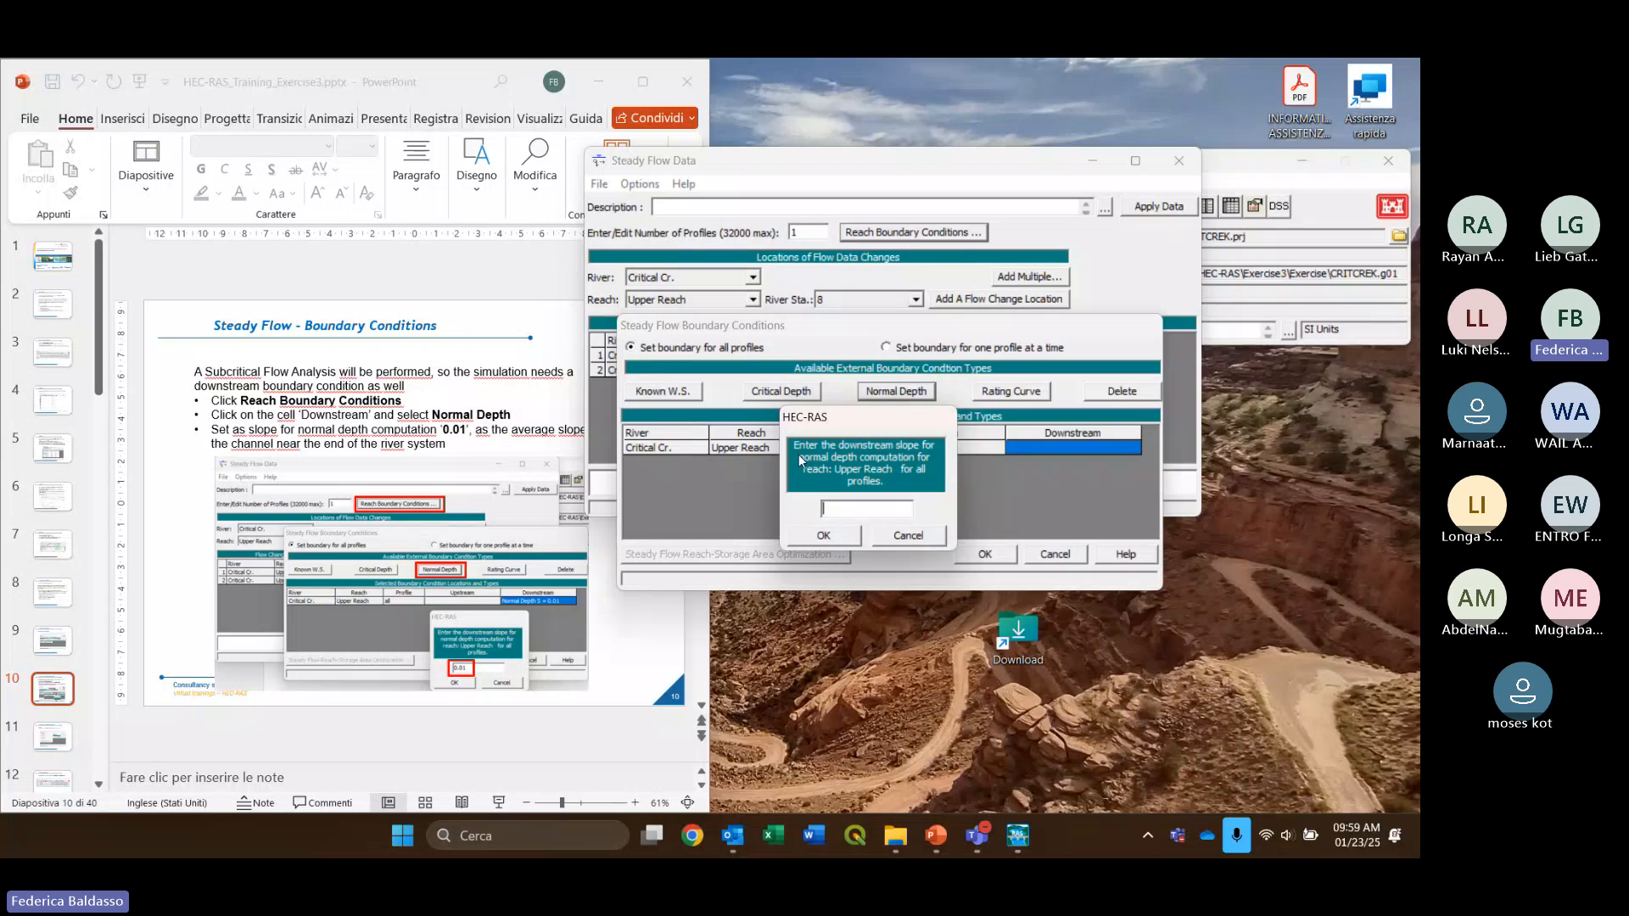
pyautogui.write('0')
pyautogui.write('01')
pyautogui.click(843, 545)
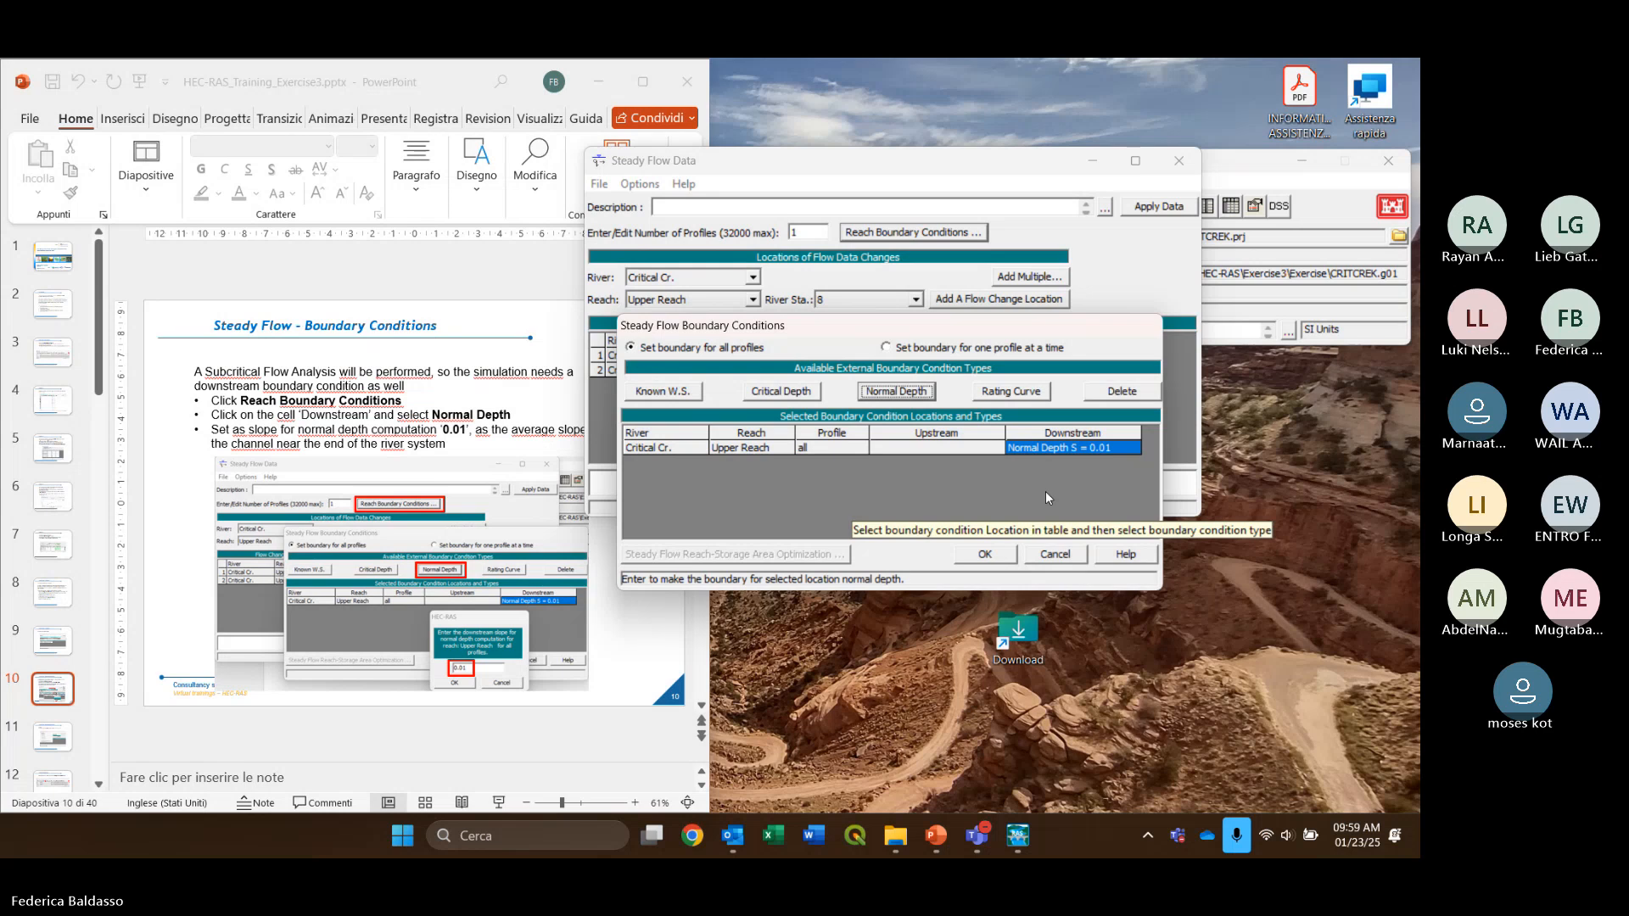
# Advance the presentation to the slide on saving the flow data, and examine the downstream and upstream boundary condition cells
pyautogui.scroll(-1, 448, 515)
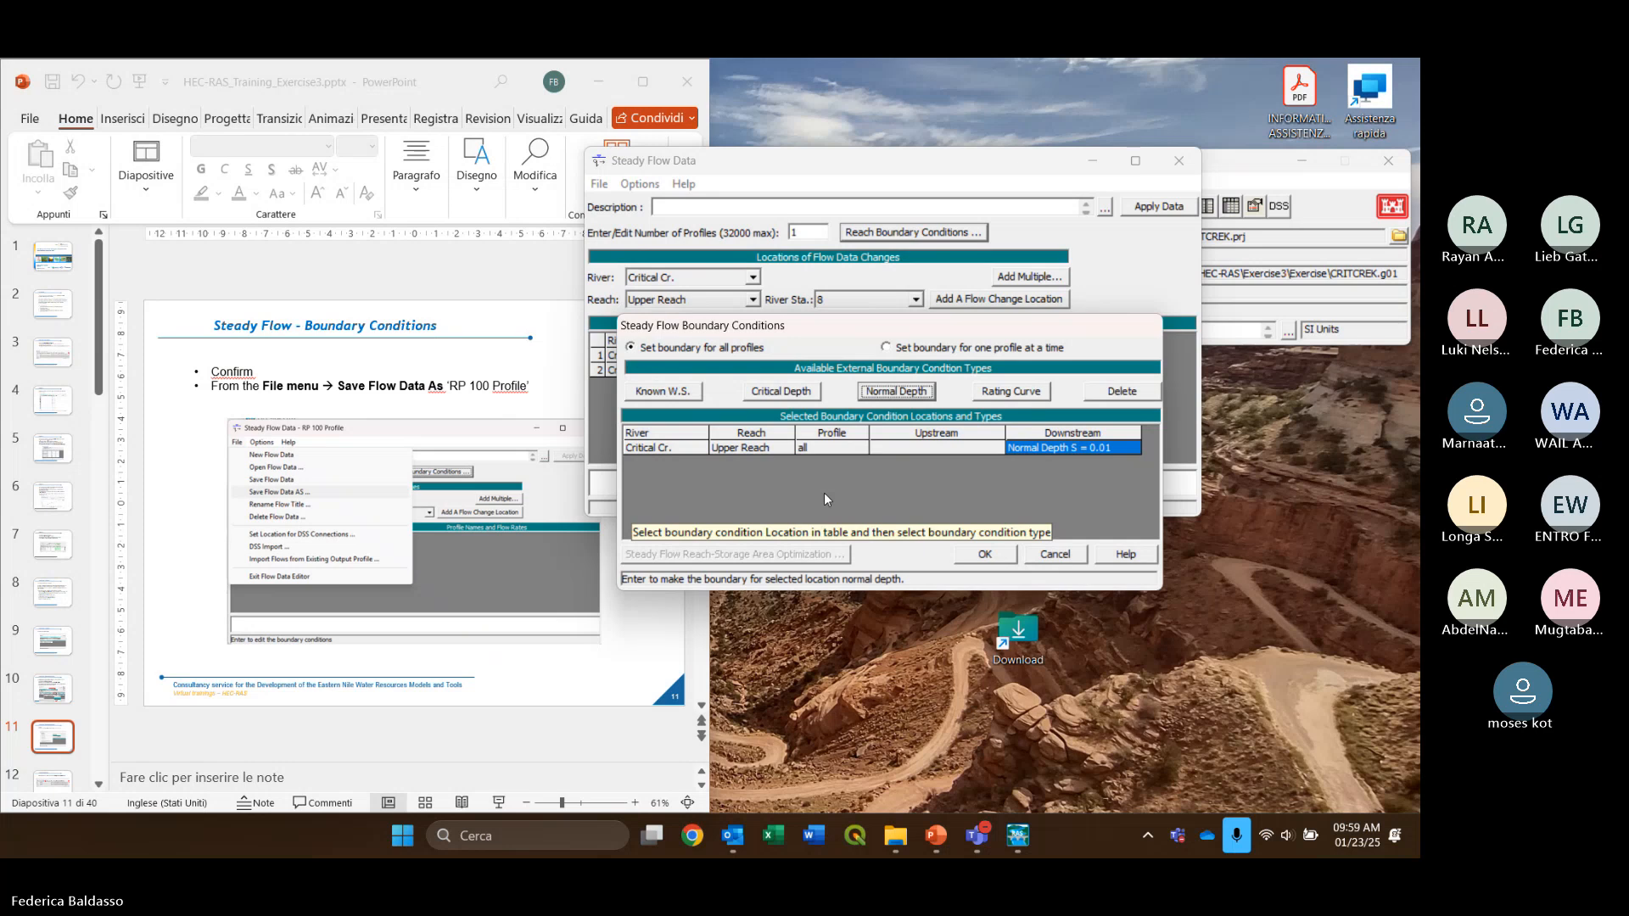
pyautogui.click(930, 476)
pyautogui.click(1057, 473)
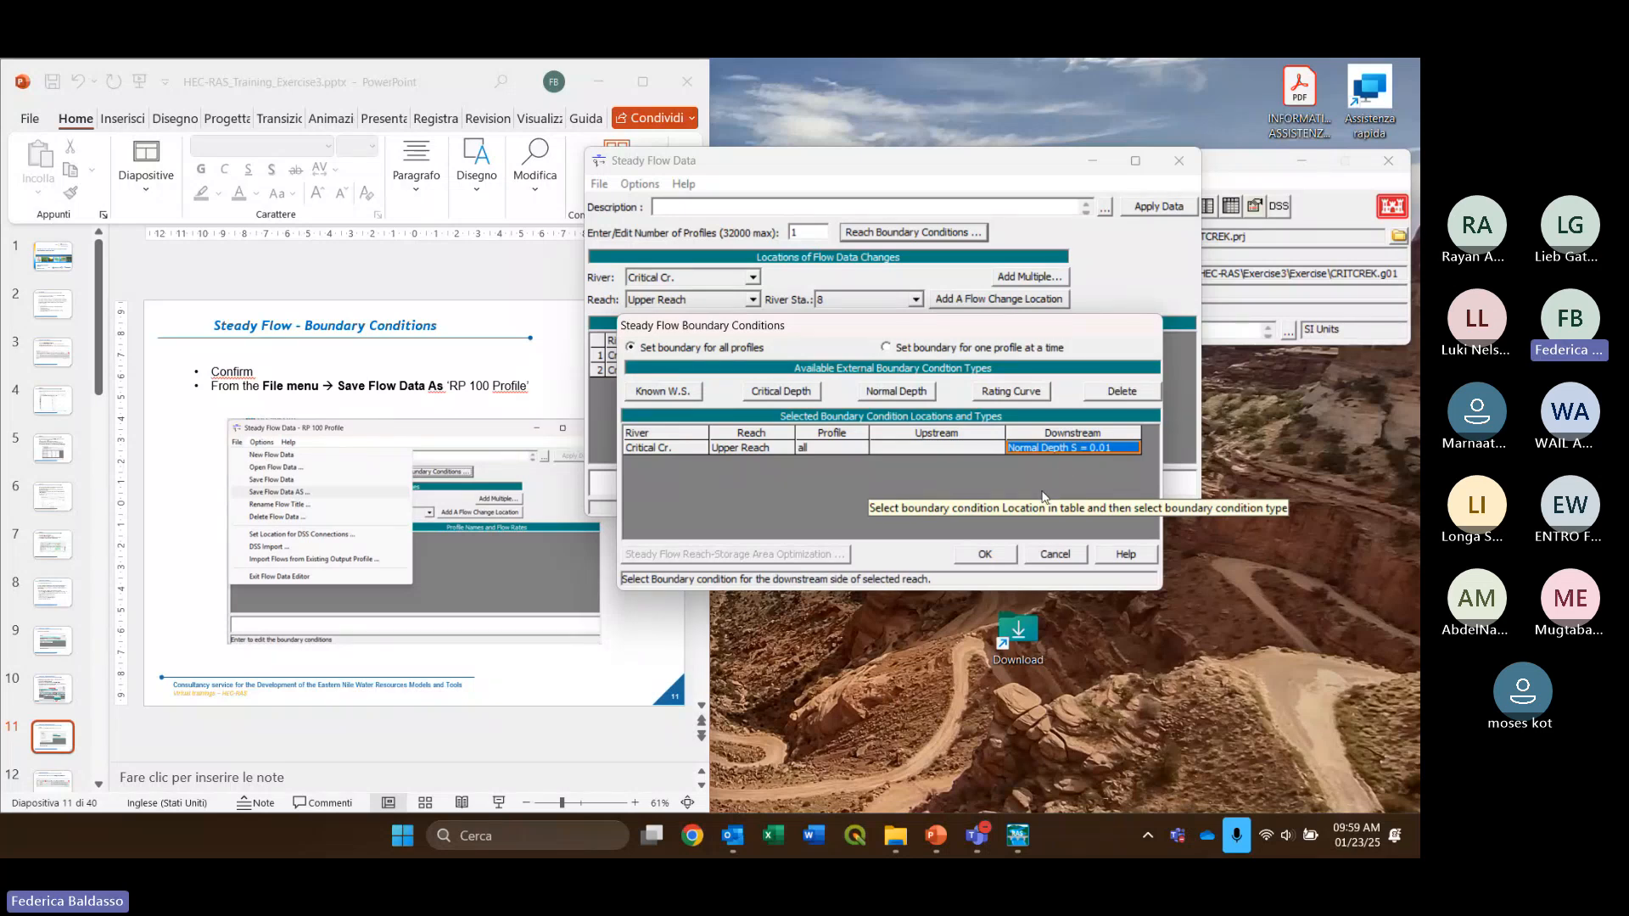
pyautogui.moveTo(935, 335); pyautogui.dragTo(940, 321)
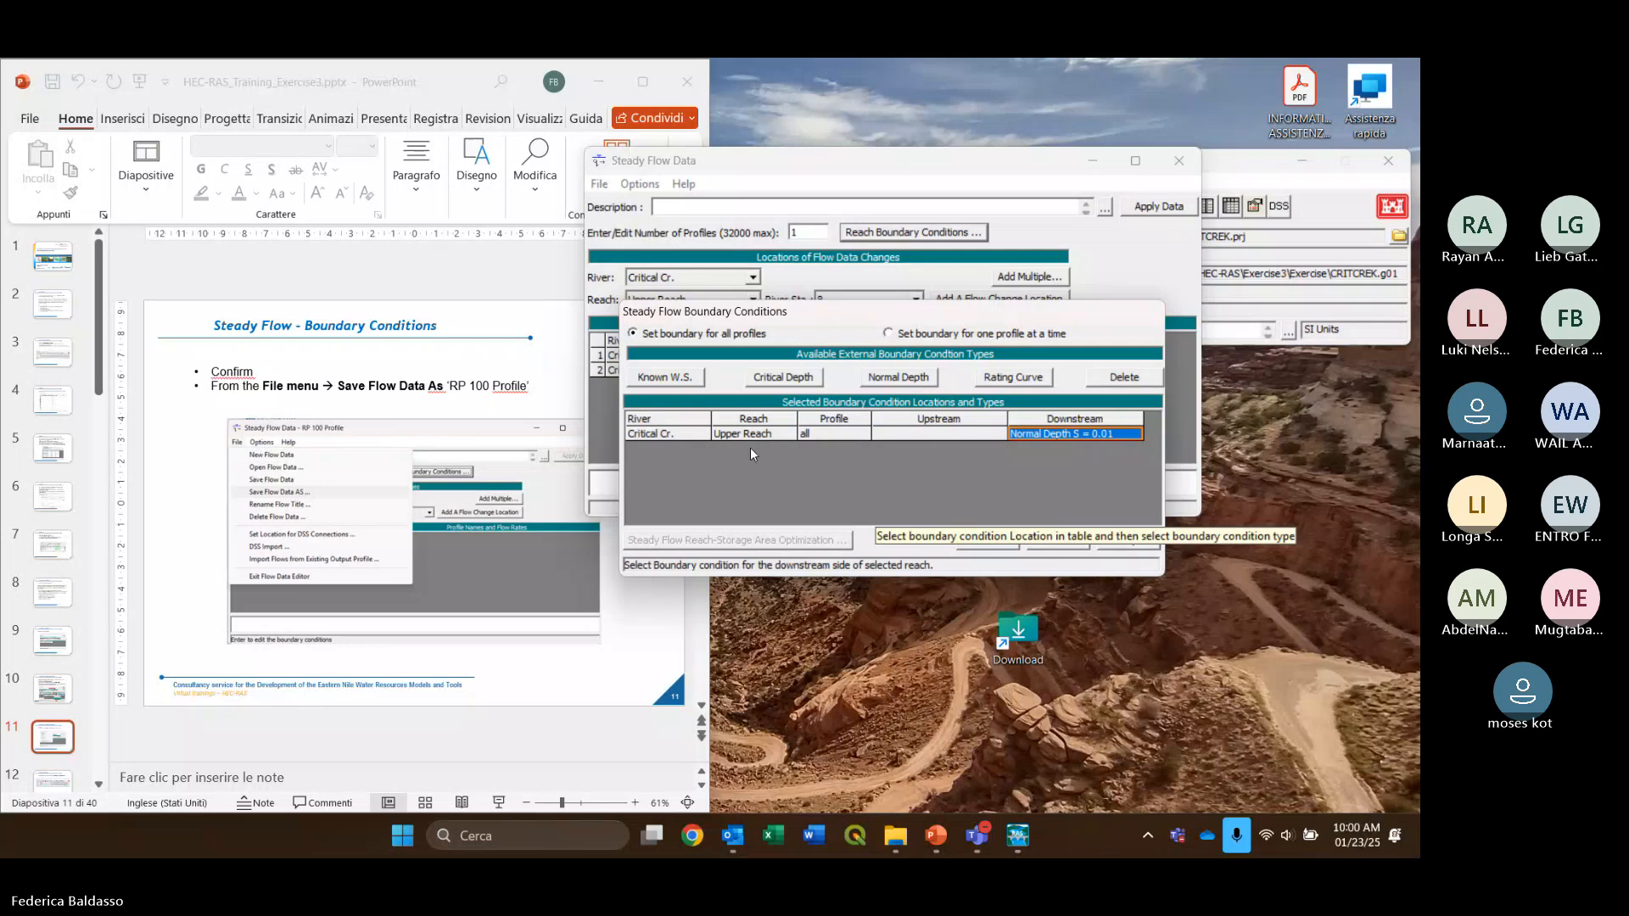
pyautogui.click(898, 435)
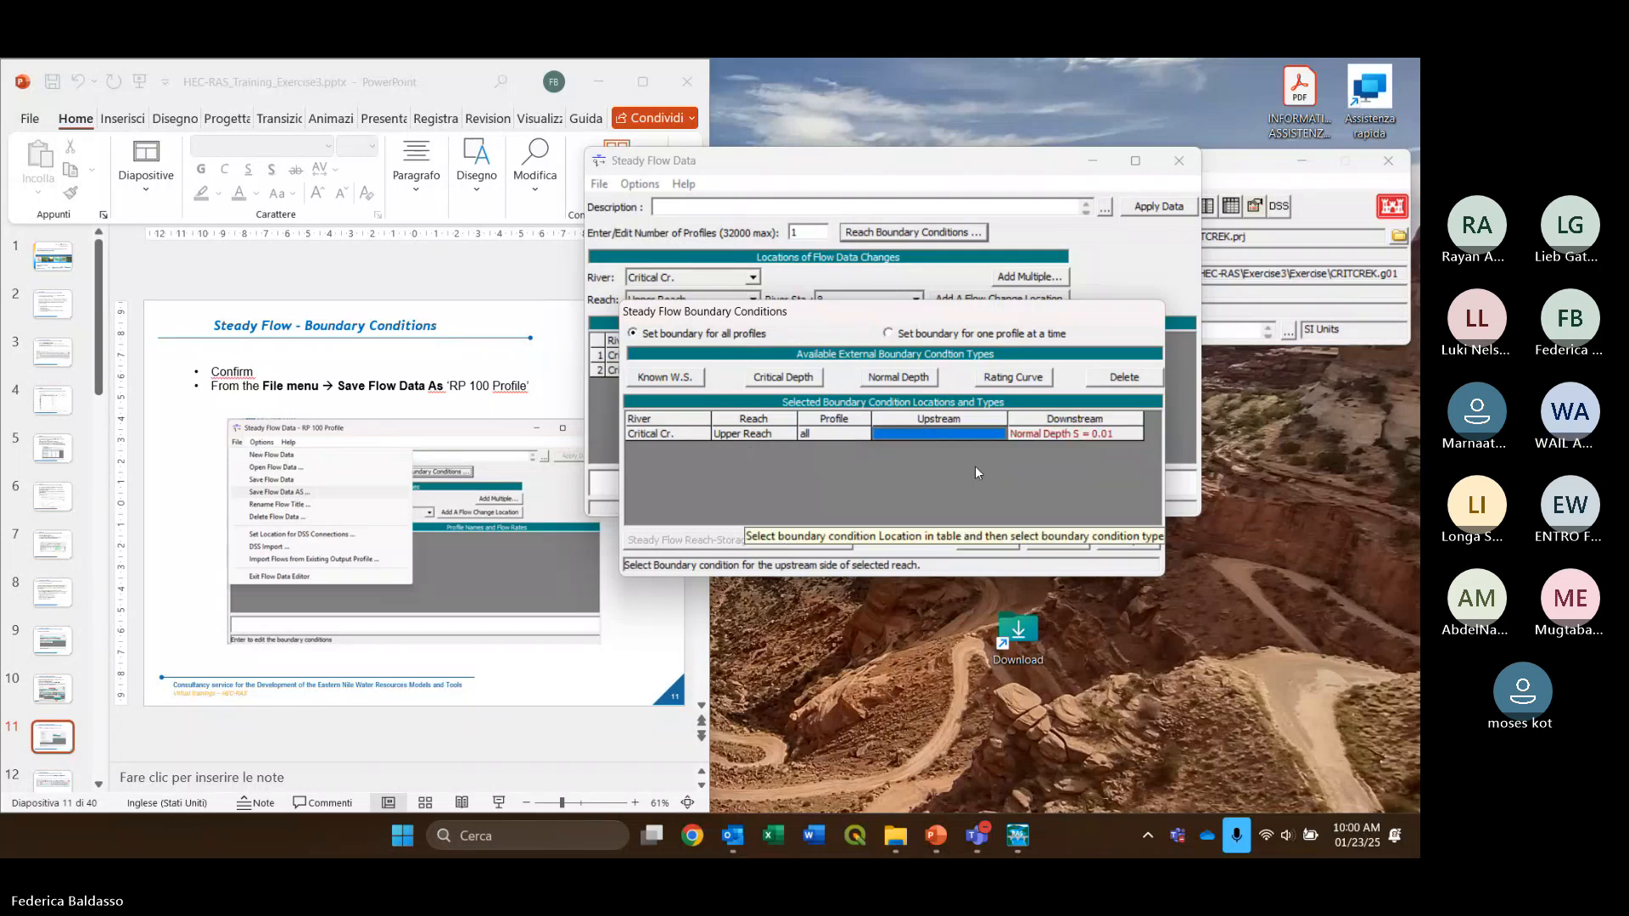
pyautogui.moveTo(977, 836)
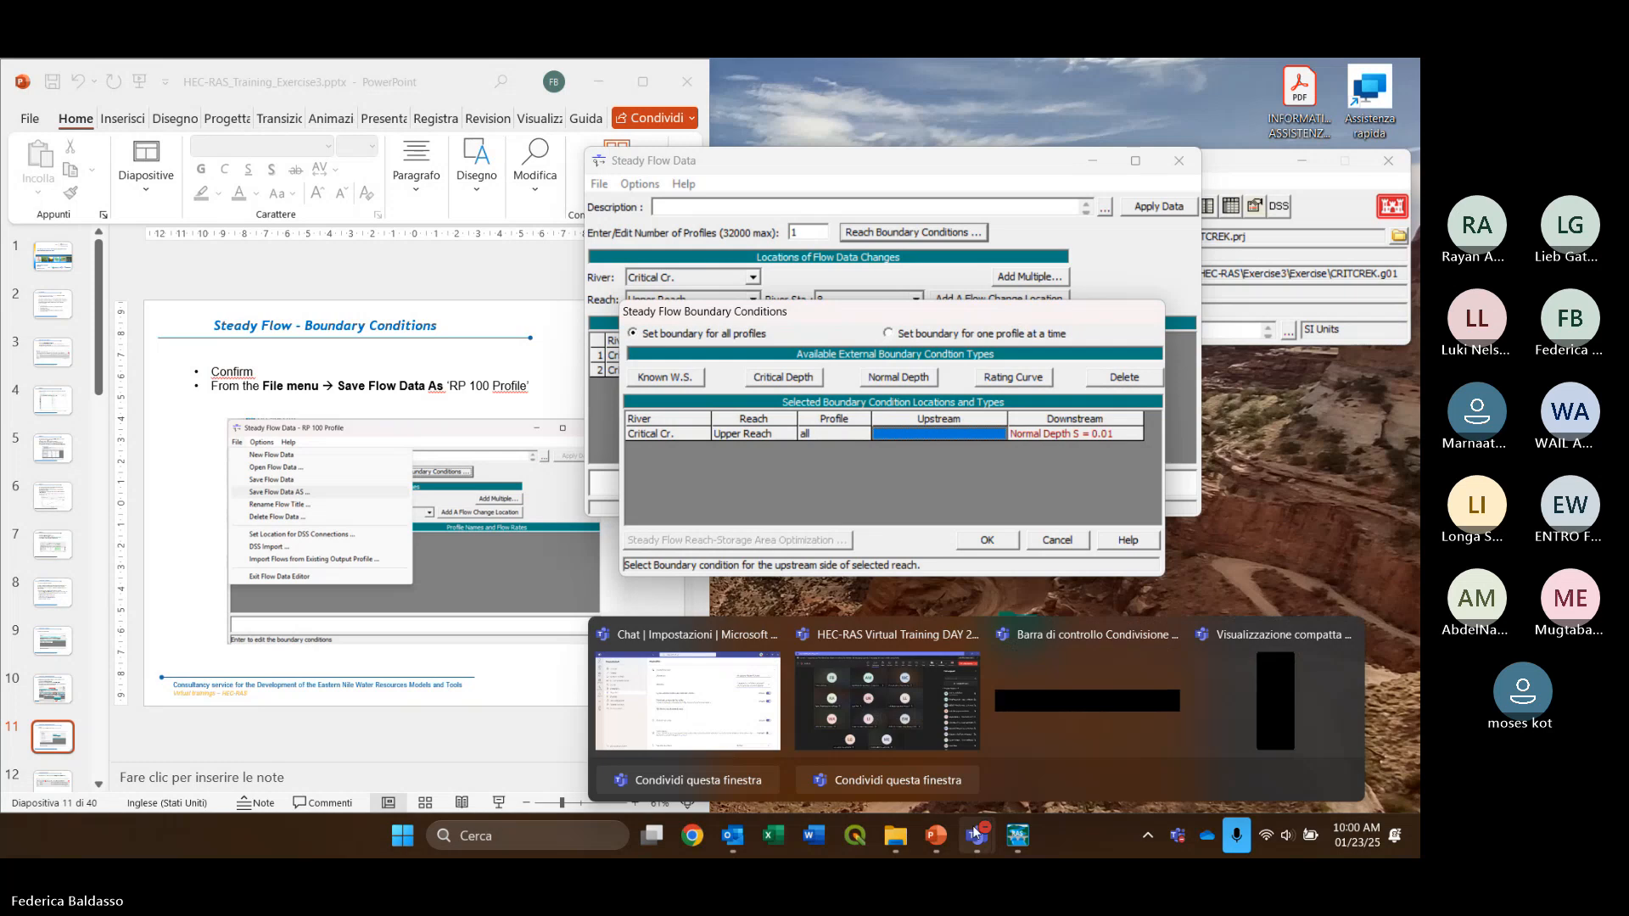
# Check the Teams meeting window, and confirm the reach boundary conditions in HEC-RAS
pyautogui.click(906, 721)
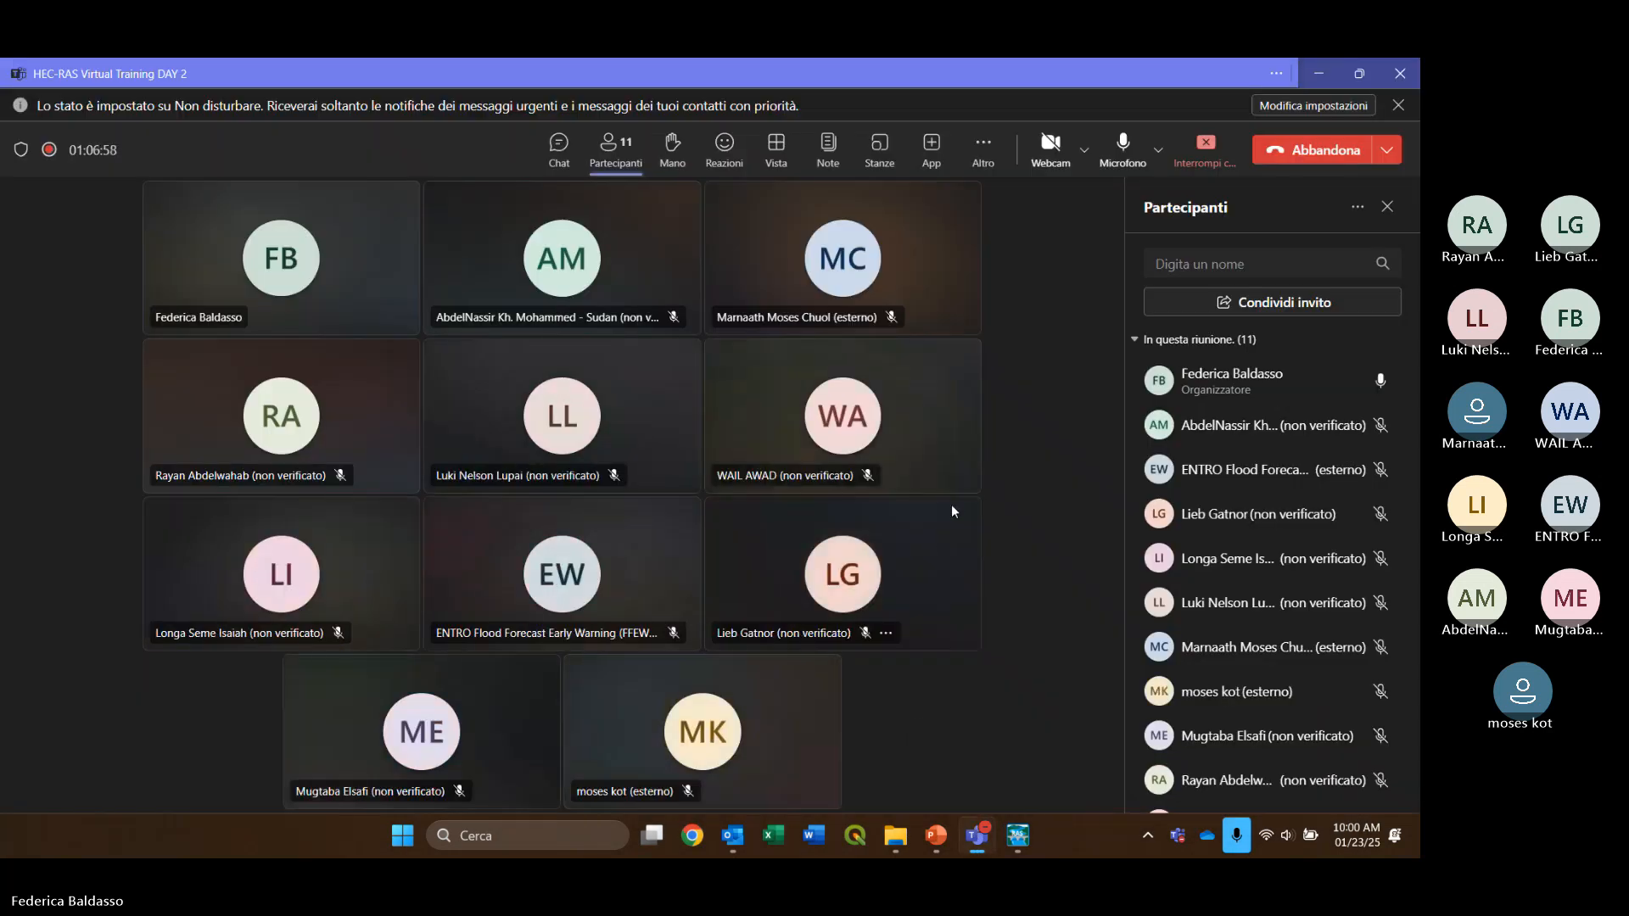
pyautogui.click(1316, 75)
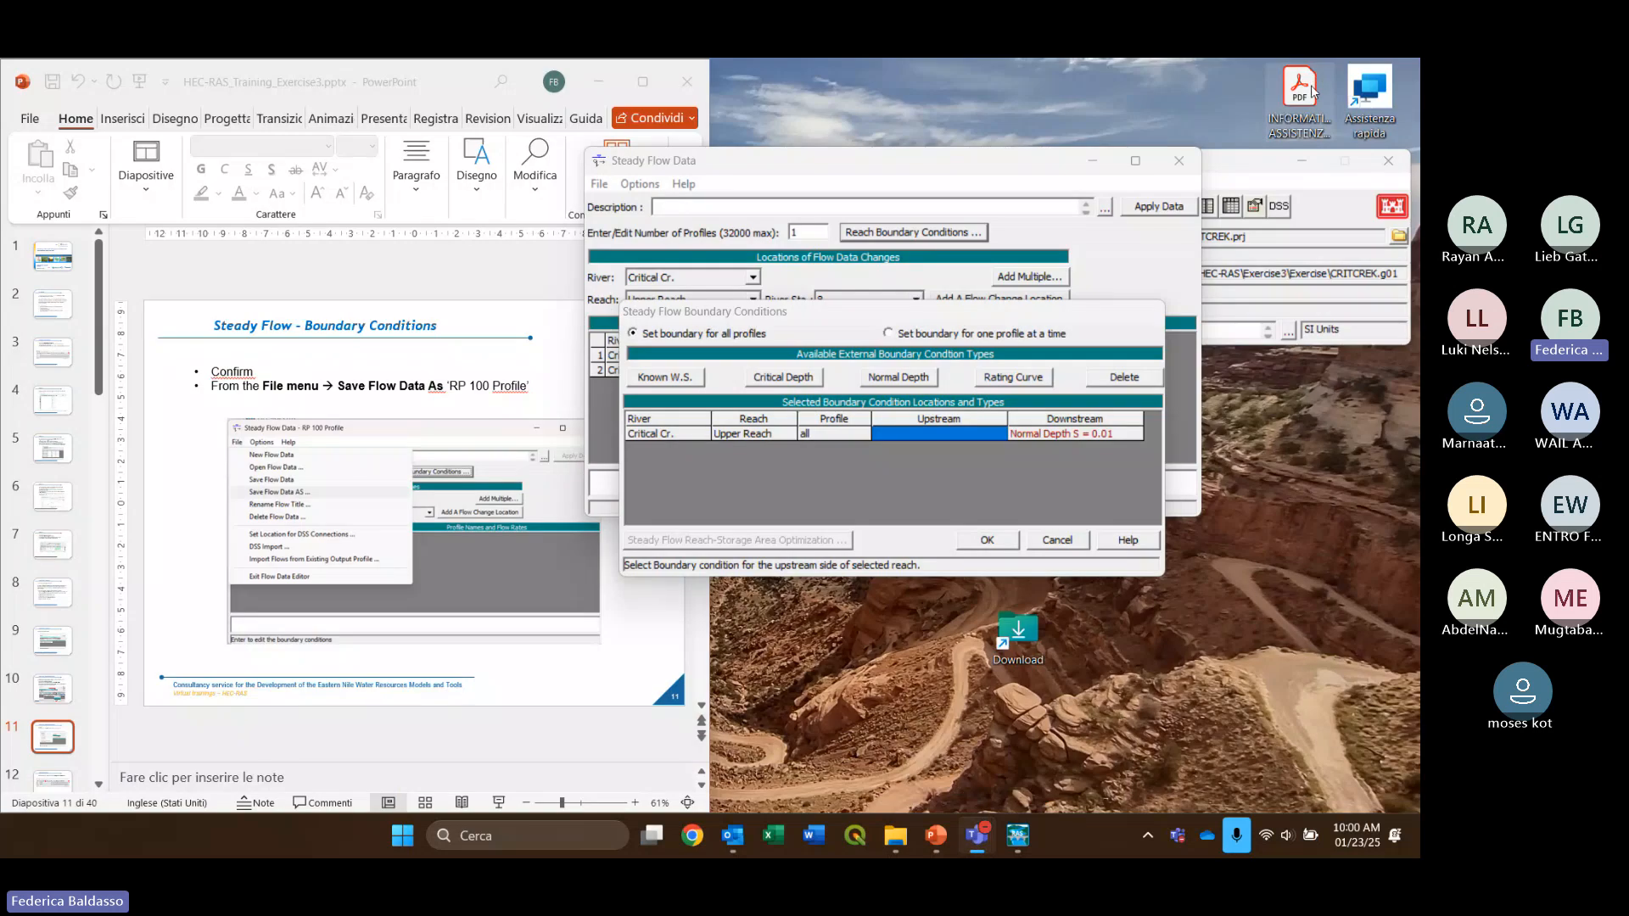
pyautogui.click(985, 542)
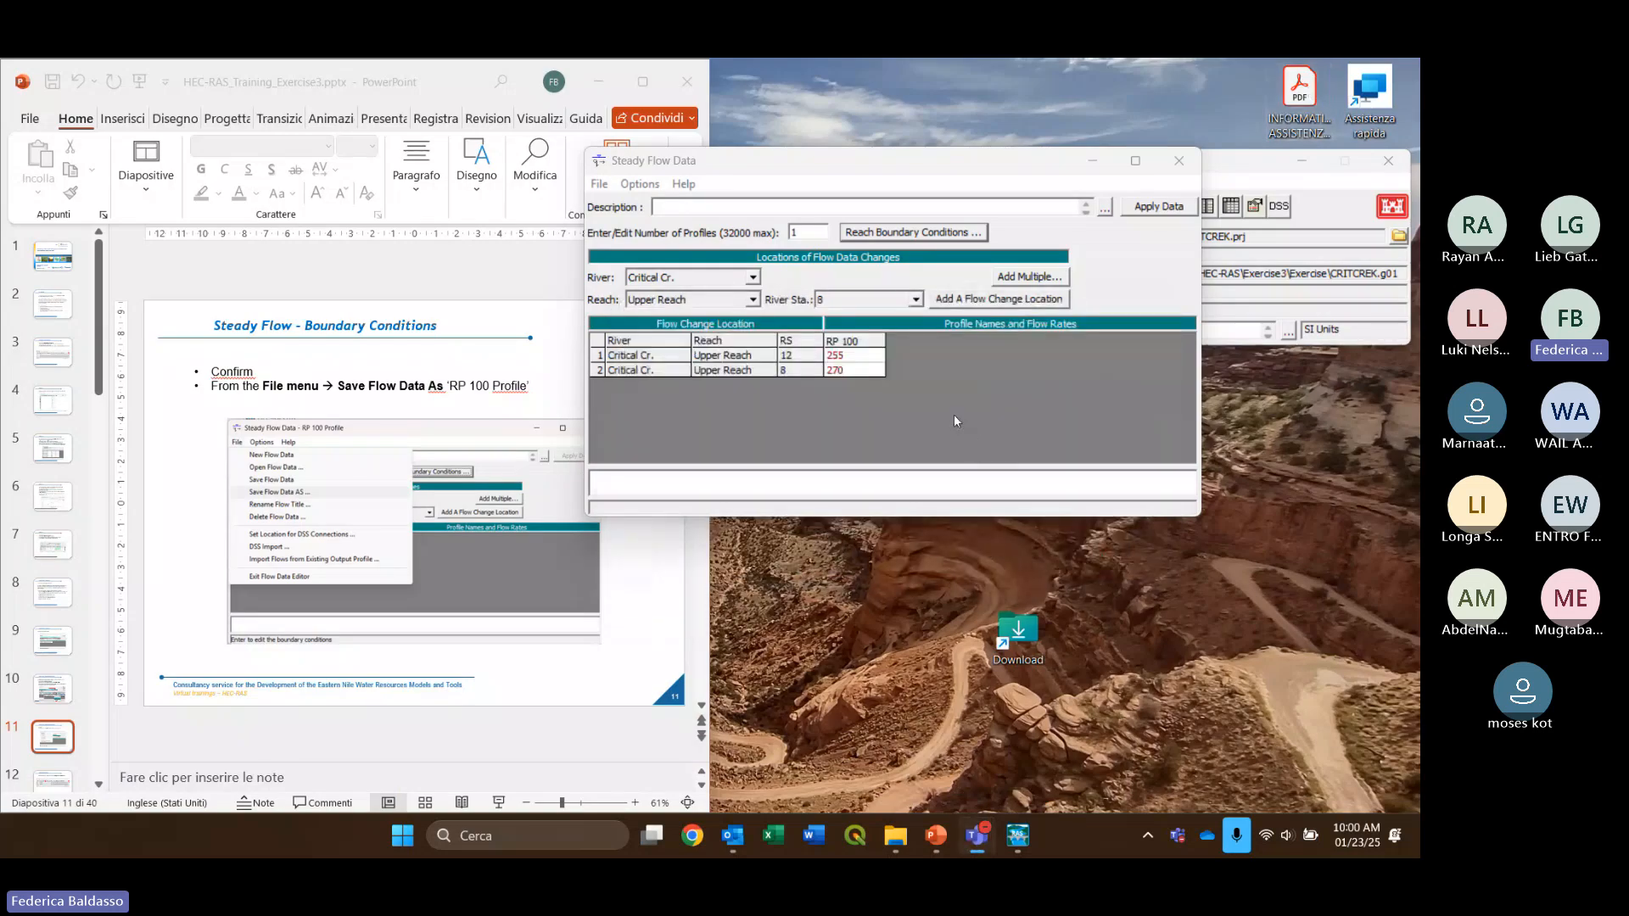
# Save the steady flow data under the title RP 100 Profile in the Exercise folder and close the flow data editor
pyautogui.click(817, 161)
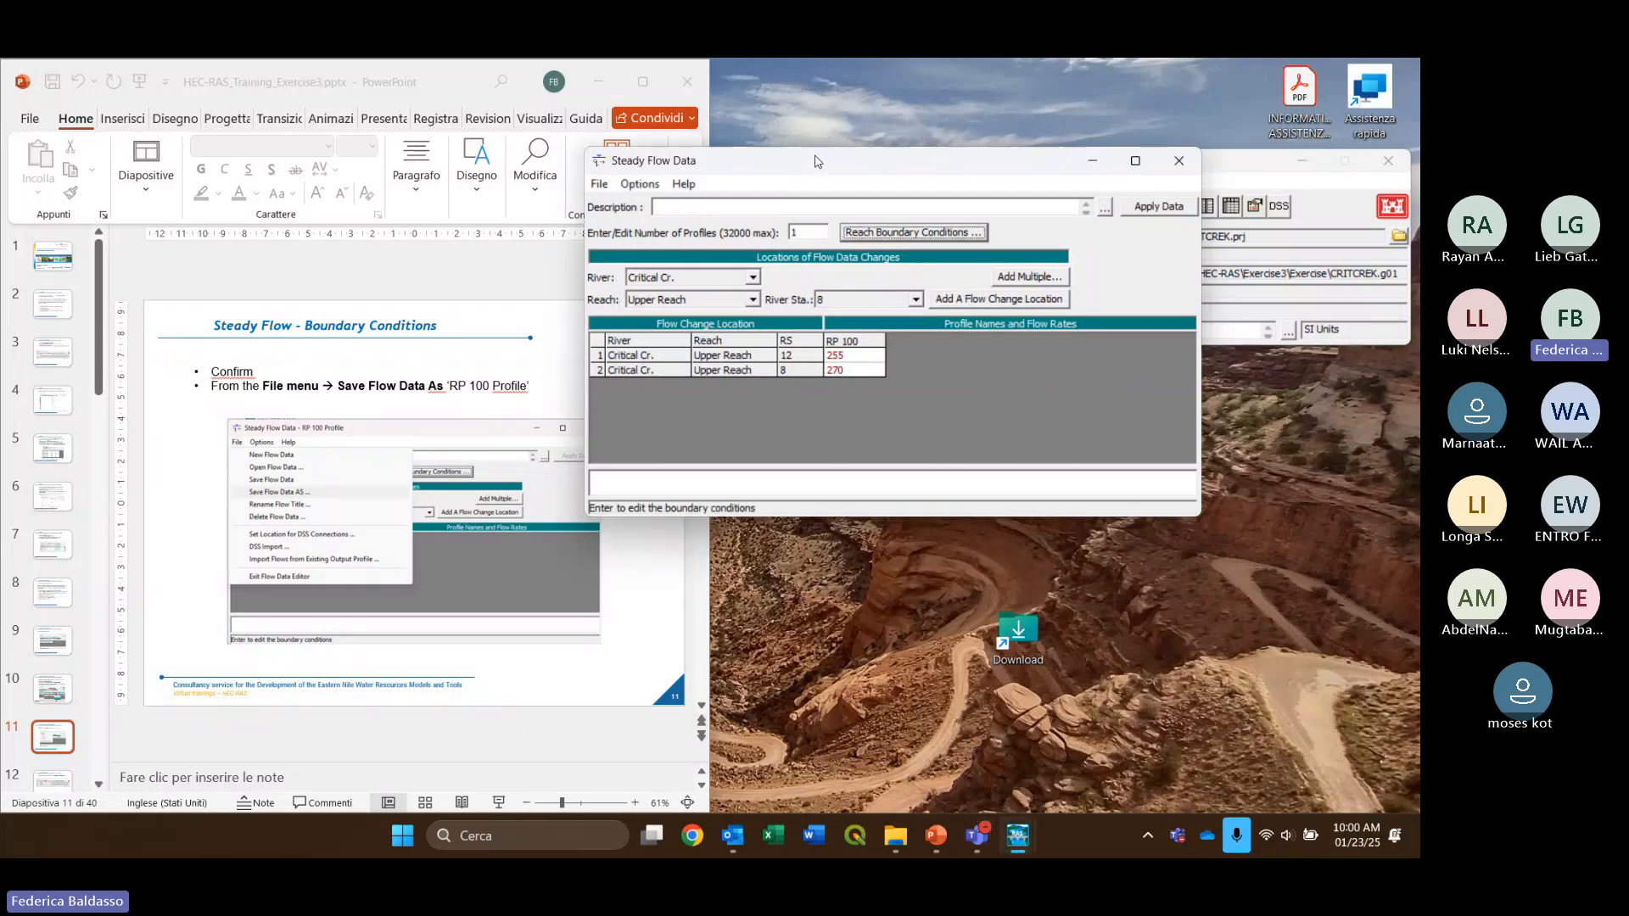
pyautogui.click(599, 184)
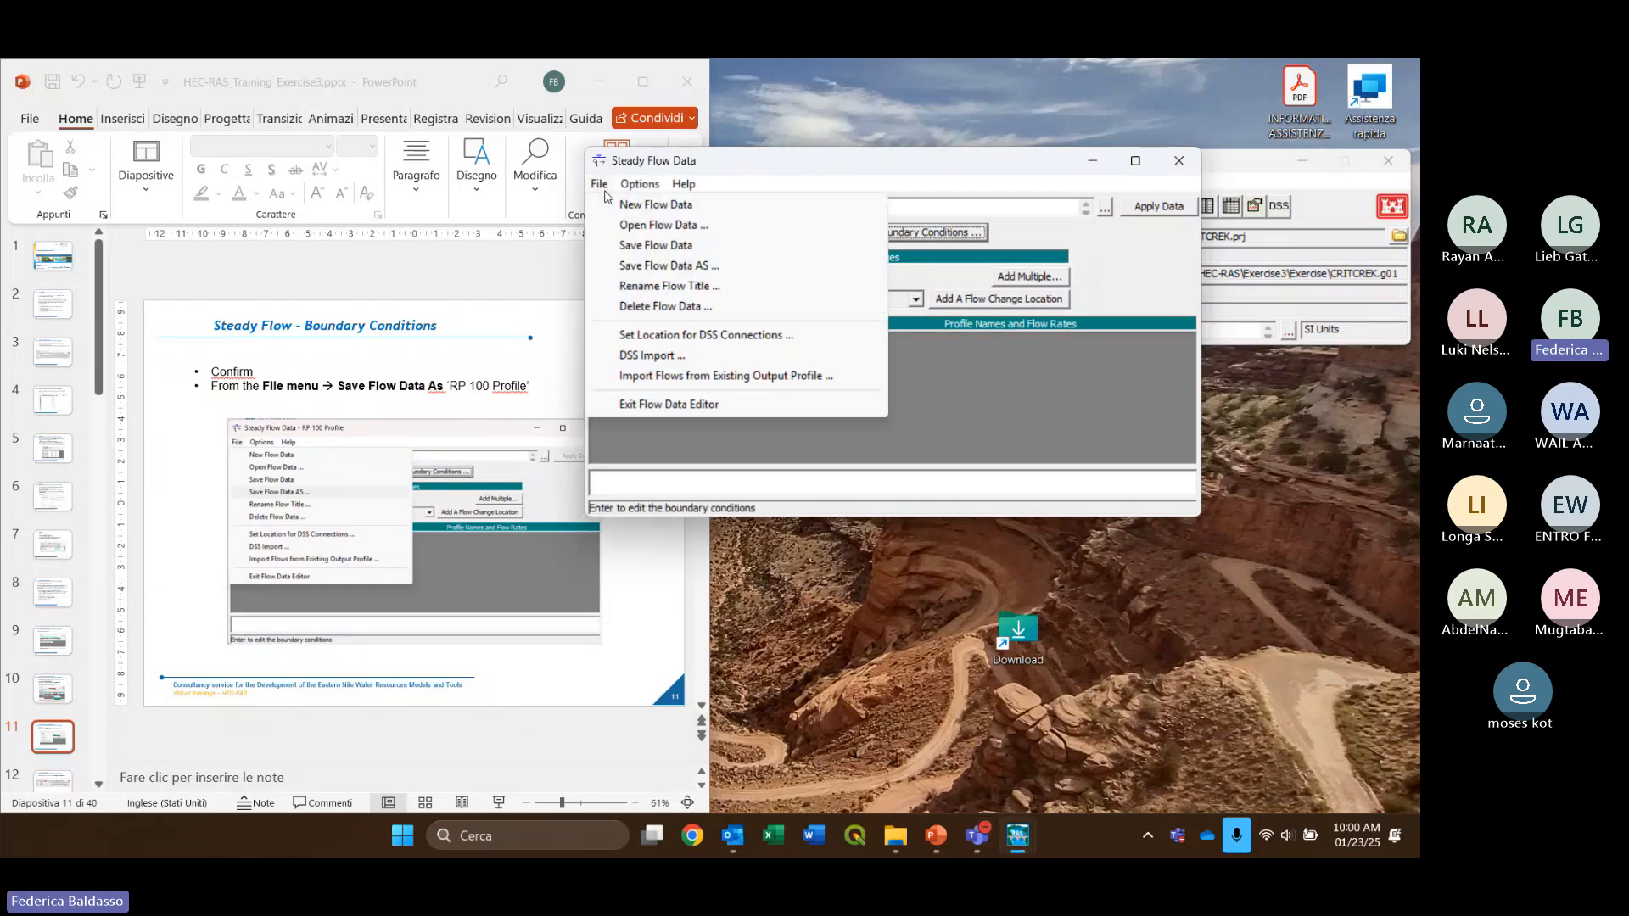
pyautogui.click(689, 268)
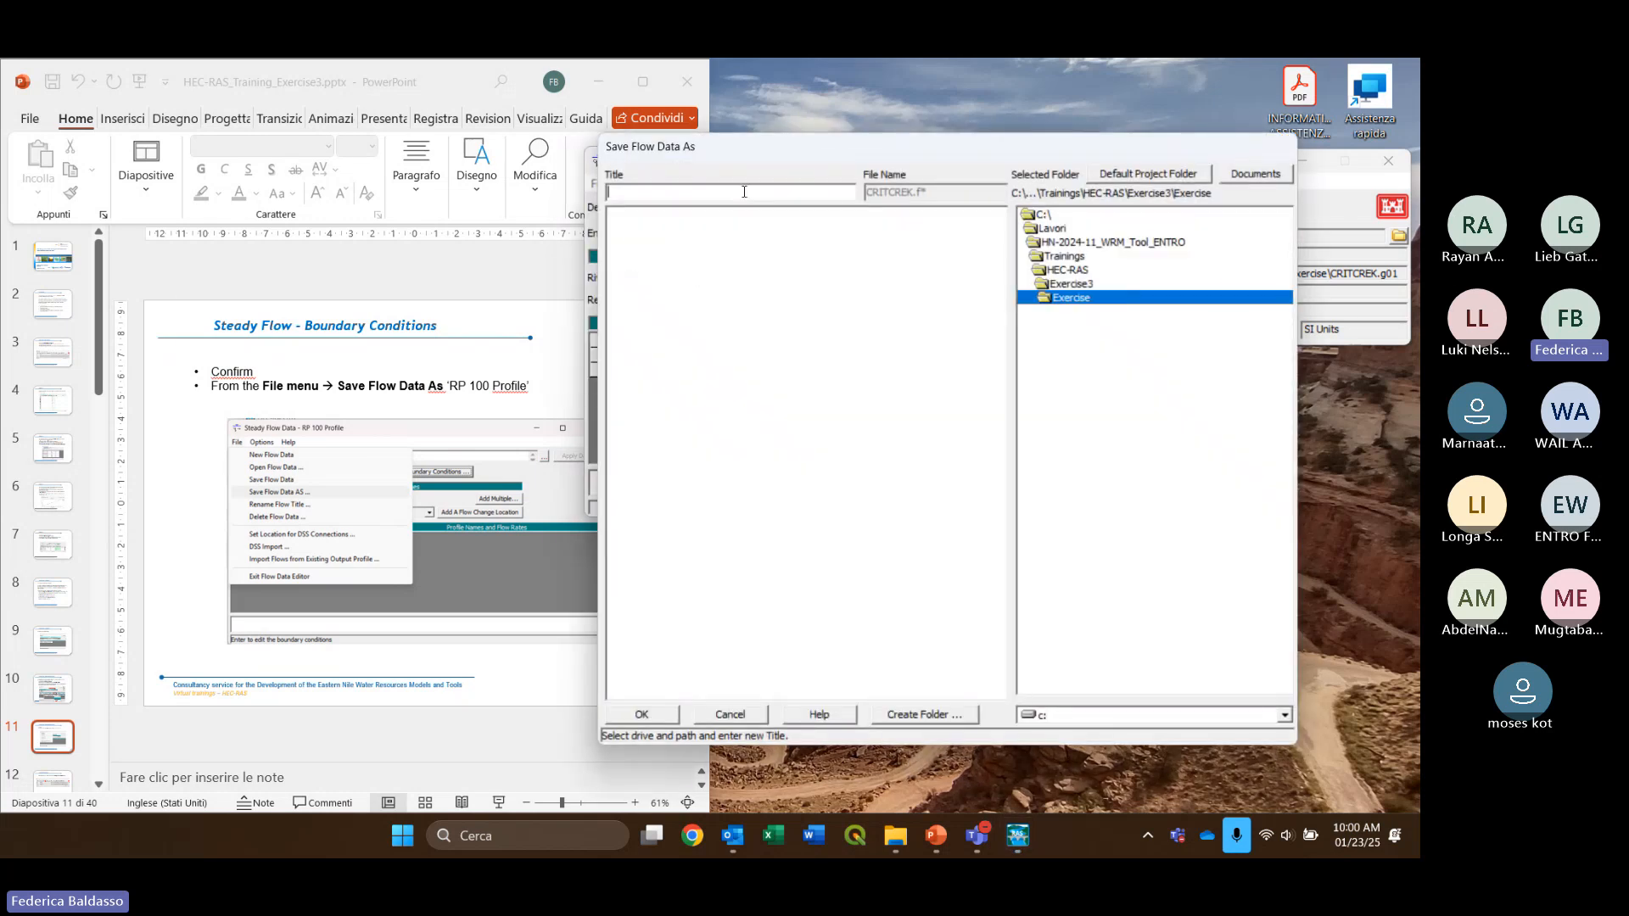
pyautogui.write('RP 100 Profi')
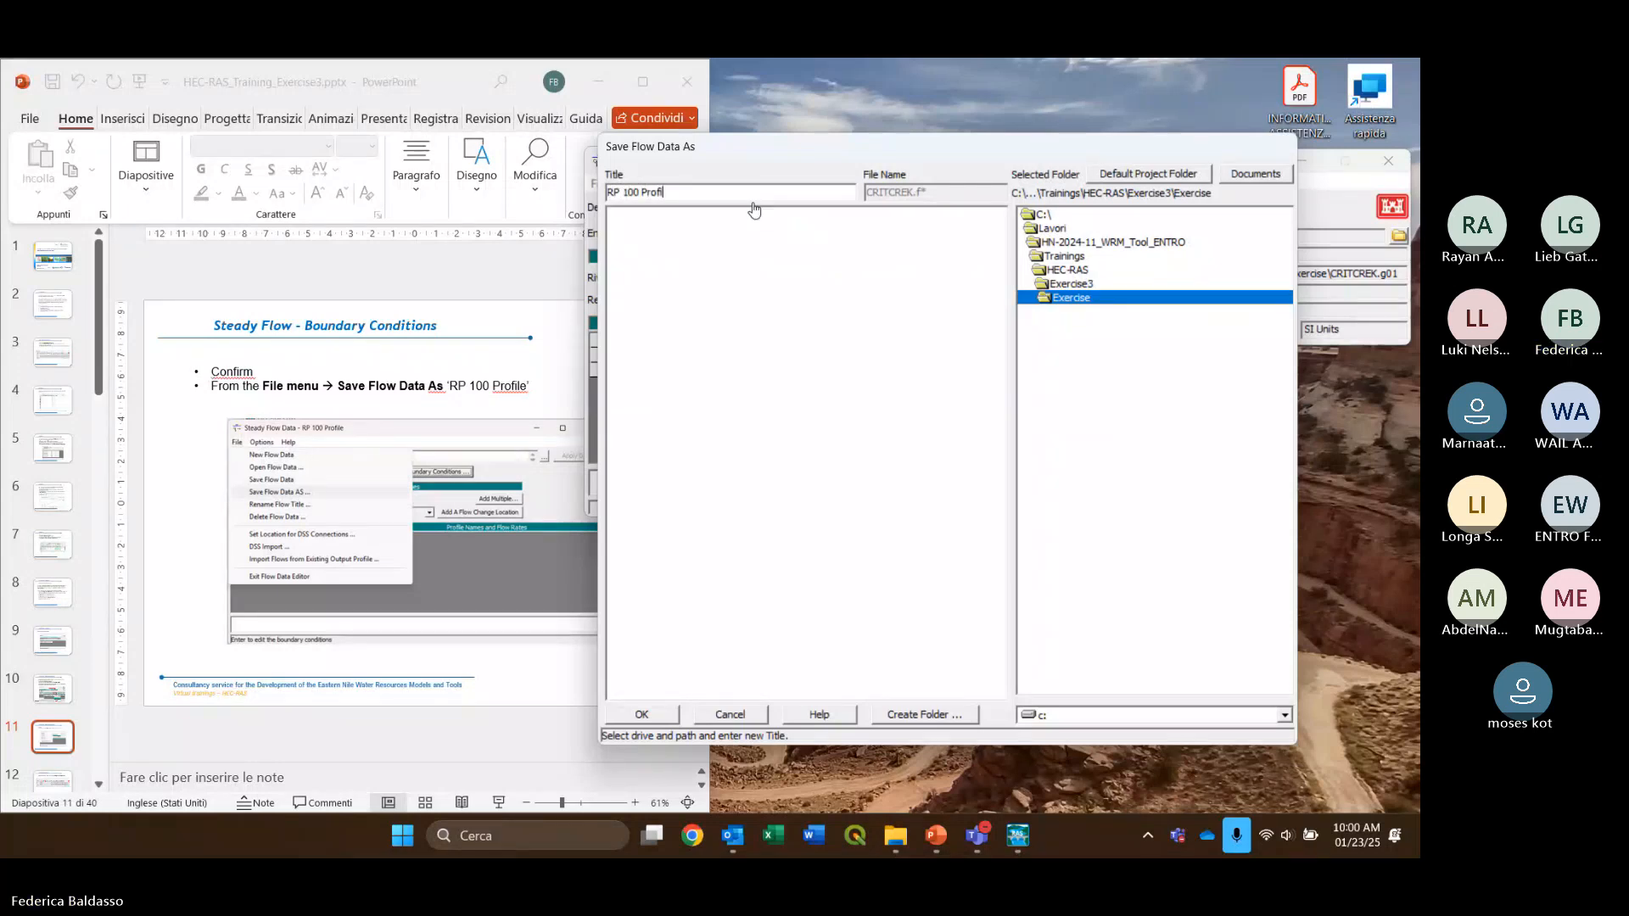
pyautogui.click(853, 240)
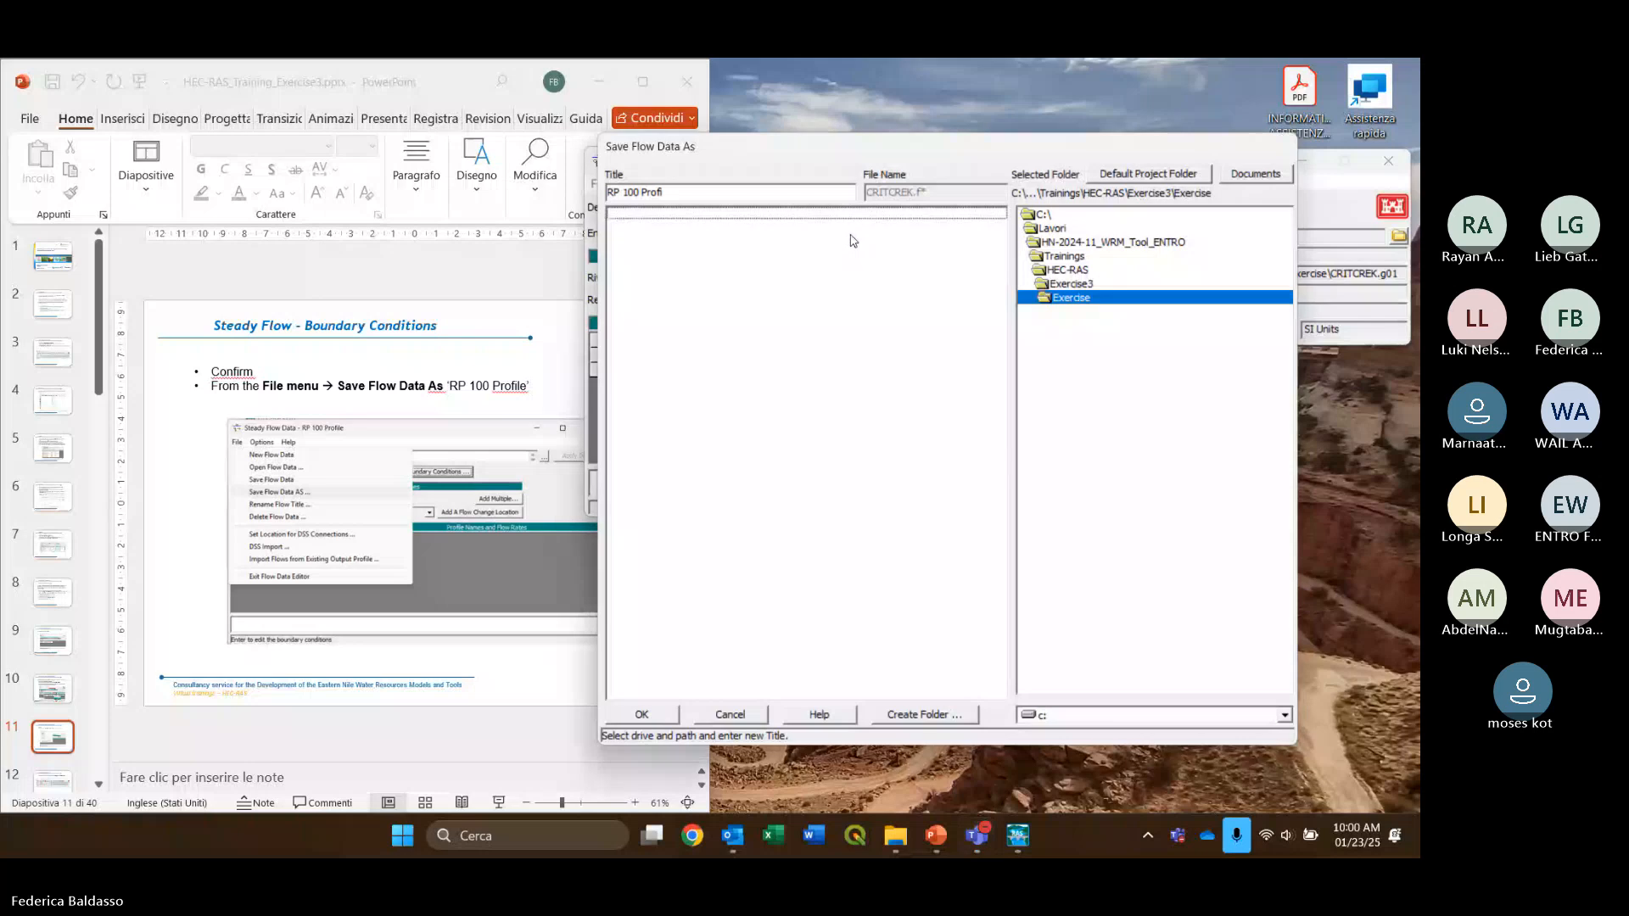
pyautogui.click(849, 191)
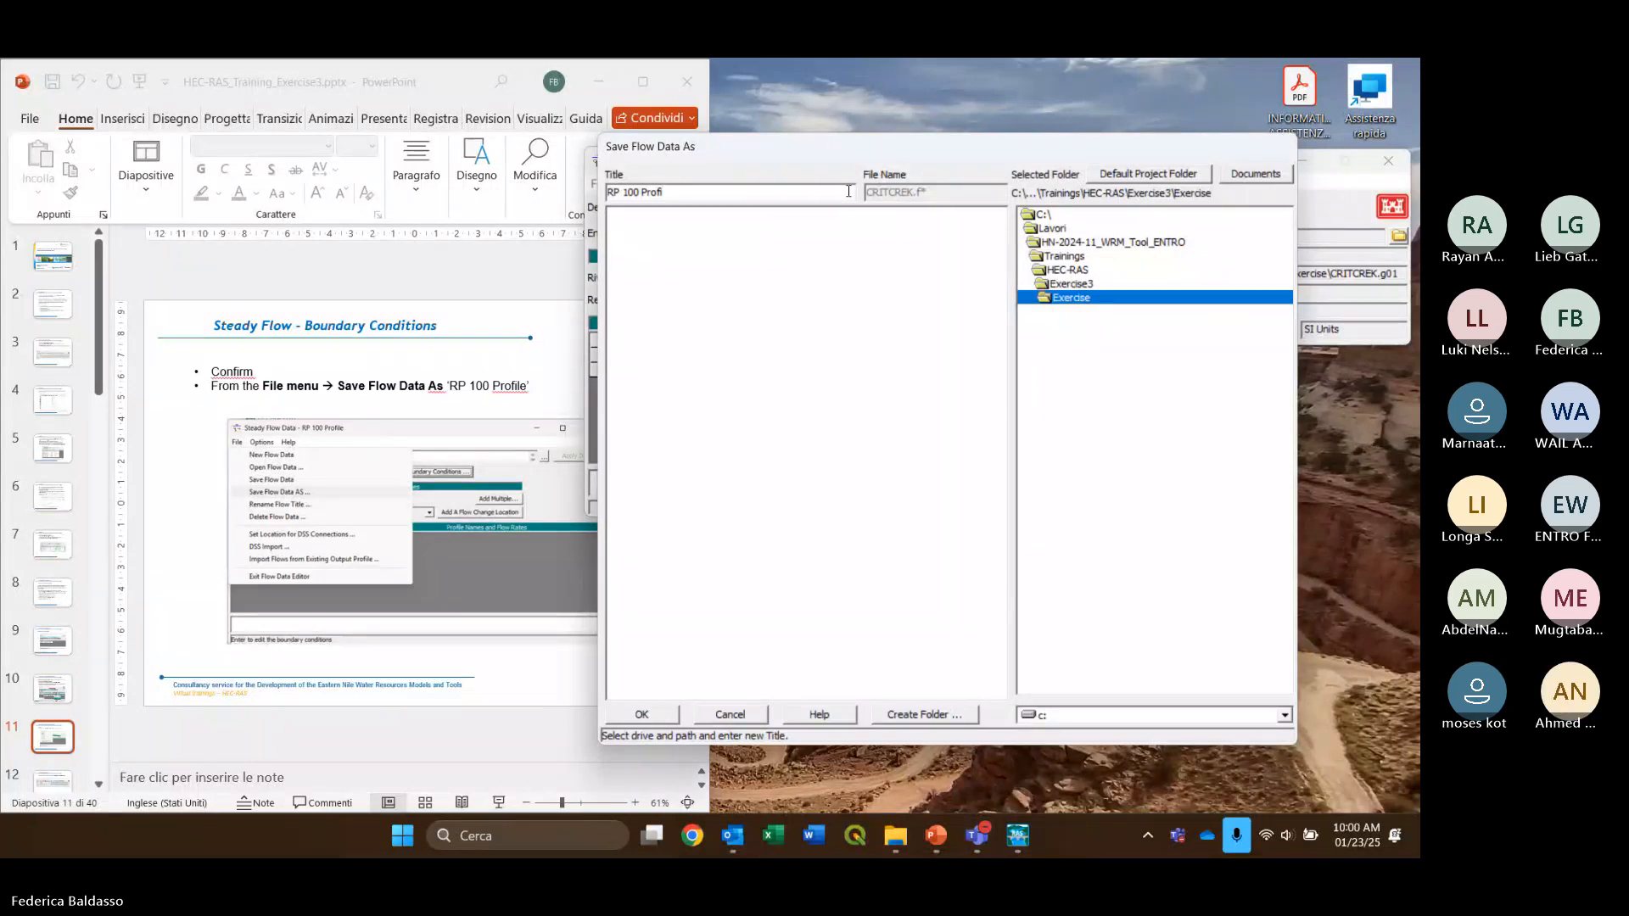
pyautogui.write('le')
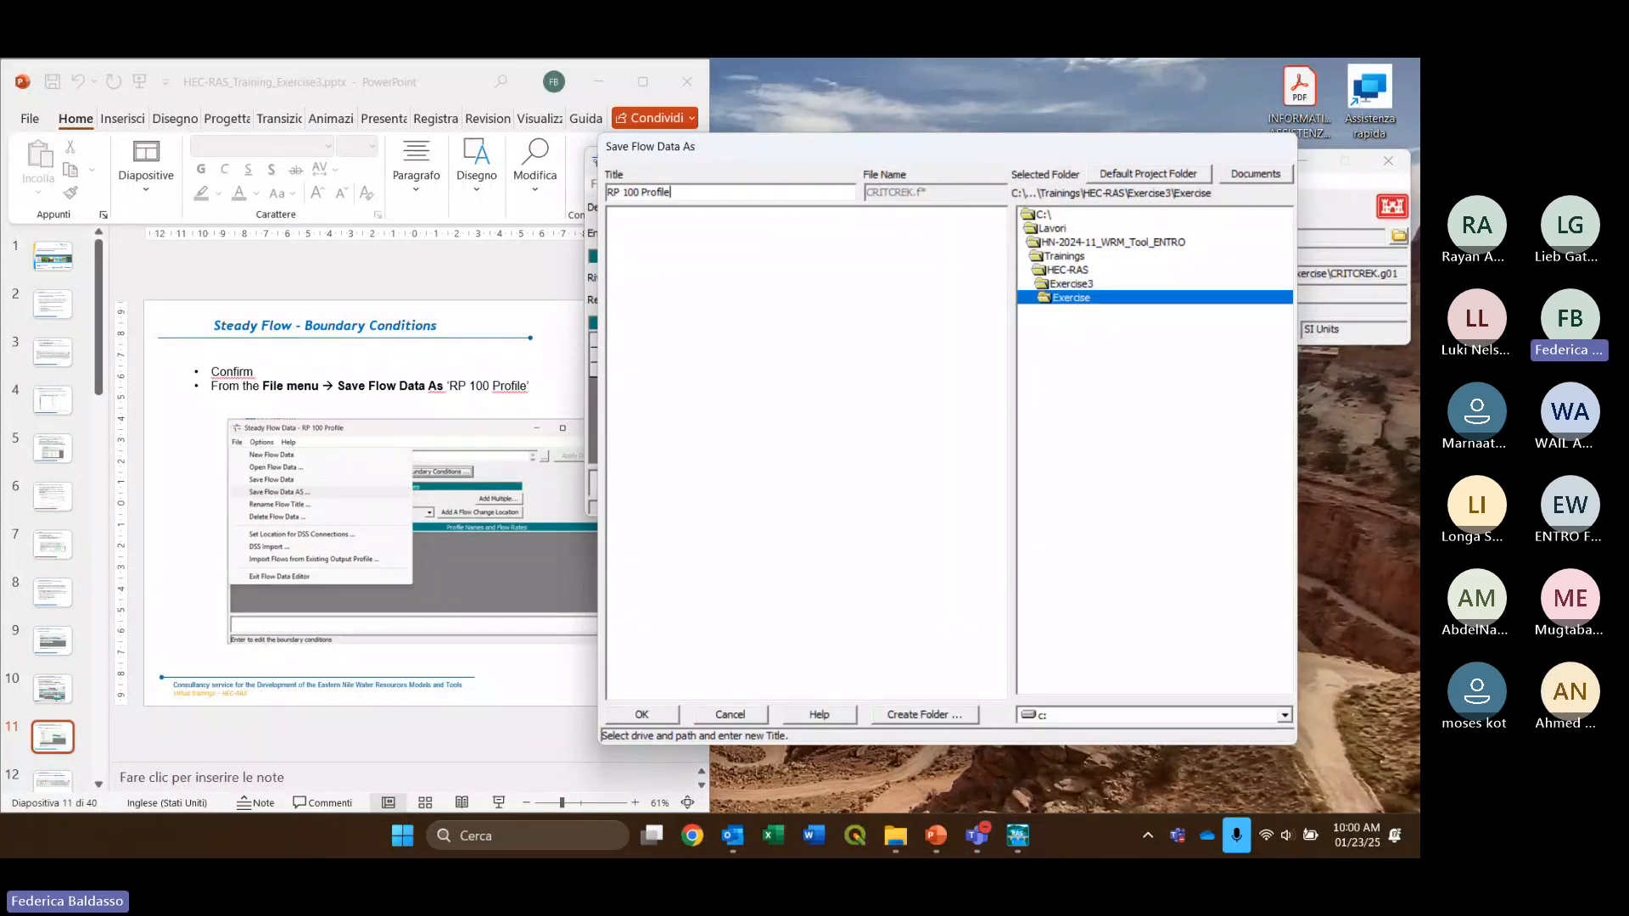
pyautogui.click(642, 717)
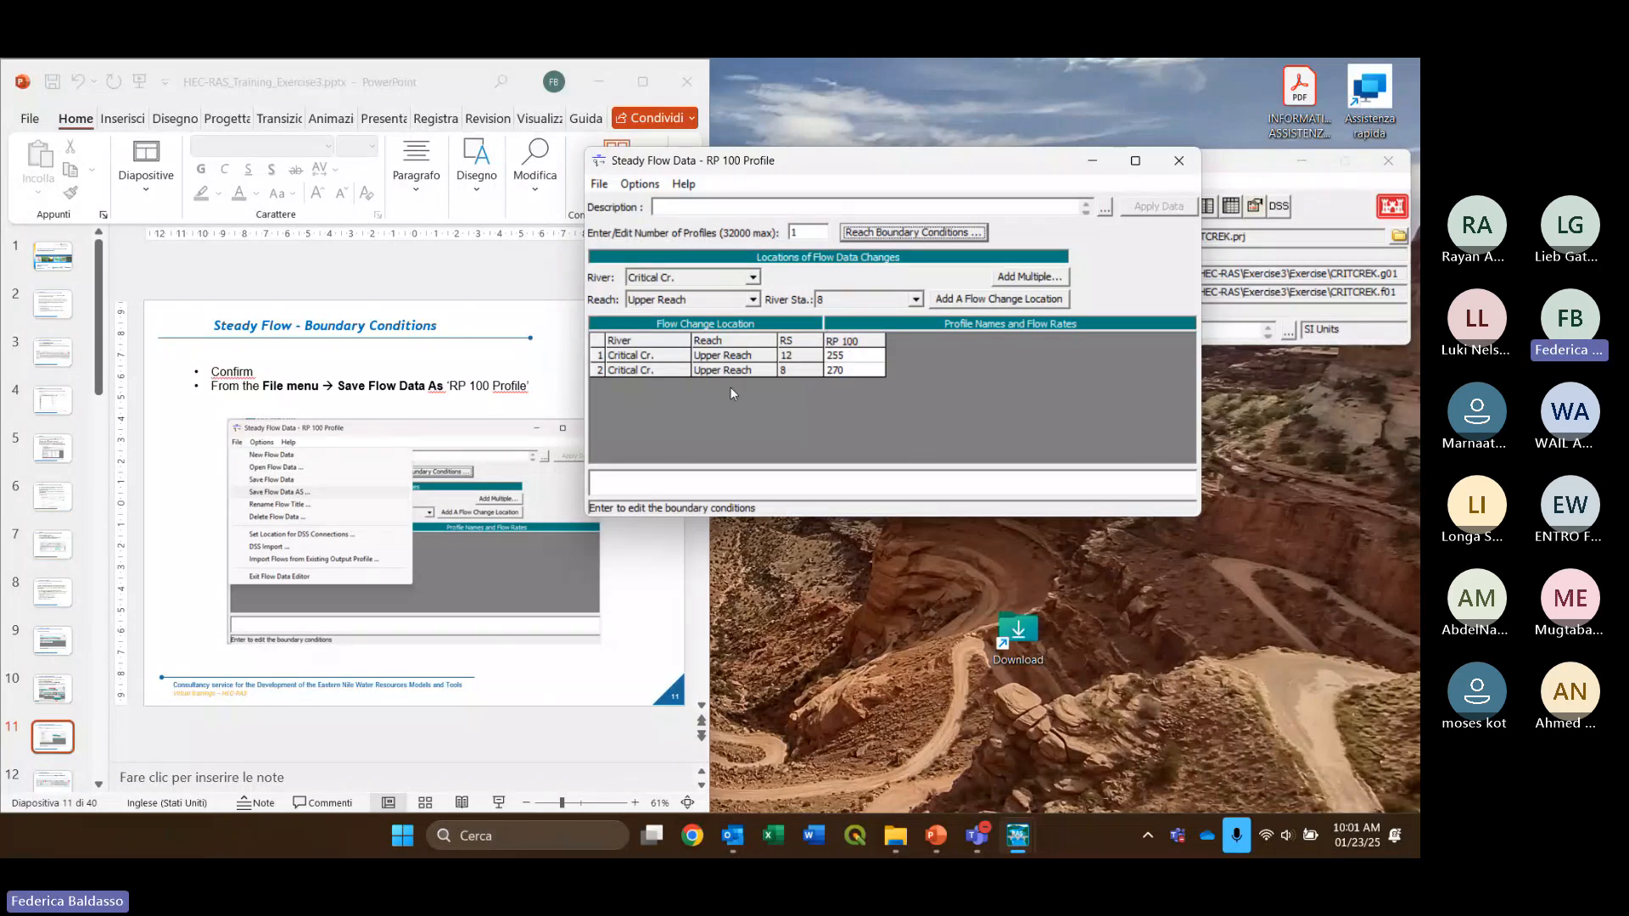
pyautogui.click(1180, 169)
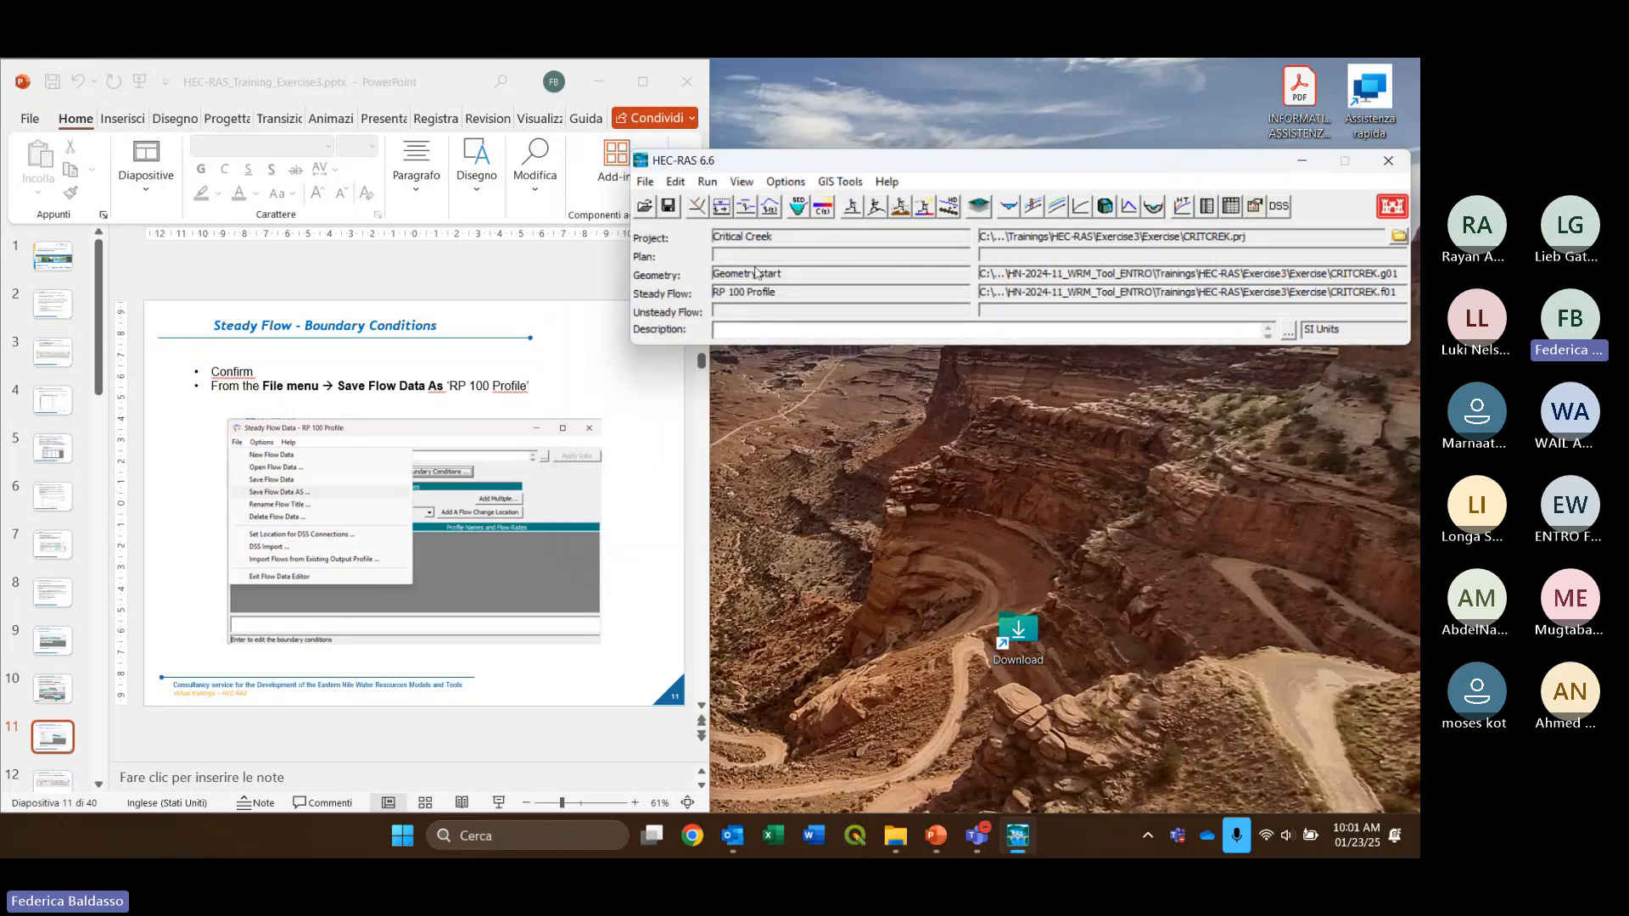
# Open the steady flow analysis window and advance the presentation to the Critical Depth Output Option slide
pyautogui.scroll(-1, 603, 385)
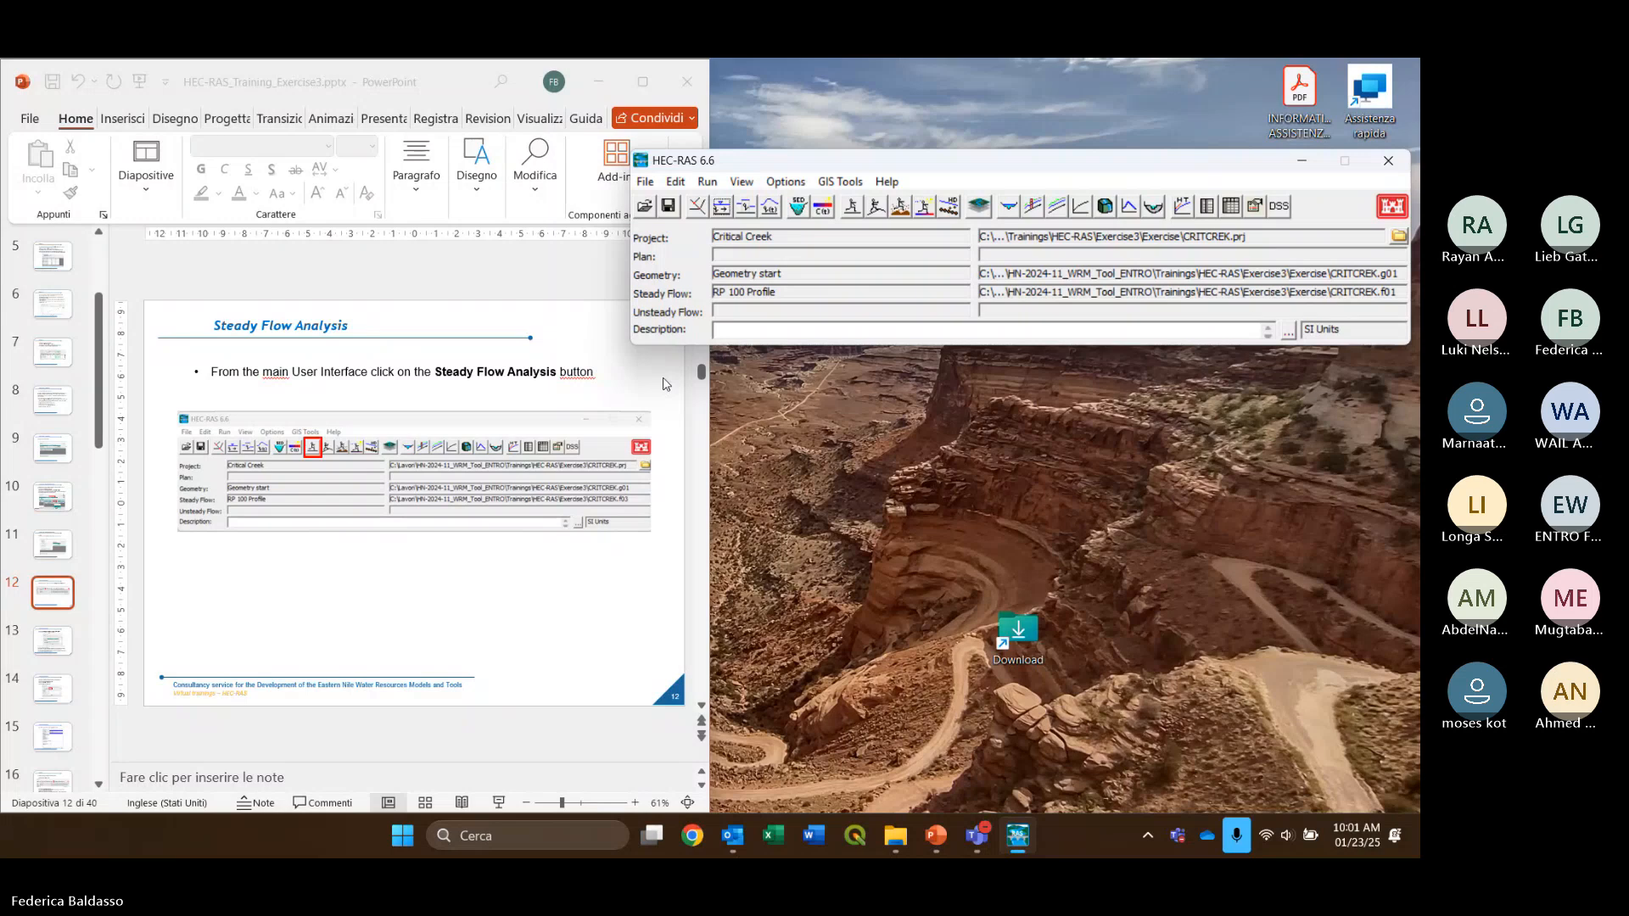
pyautogui.scroll(-2, 64, 449)
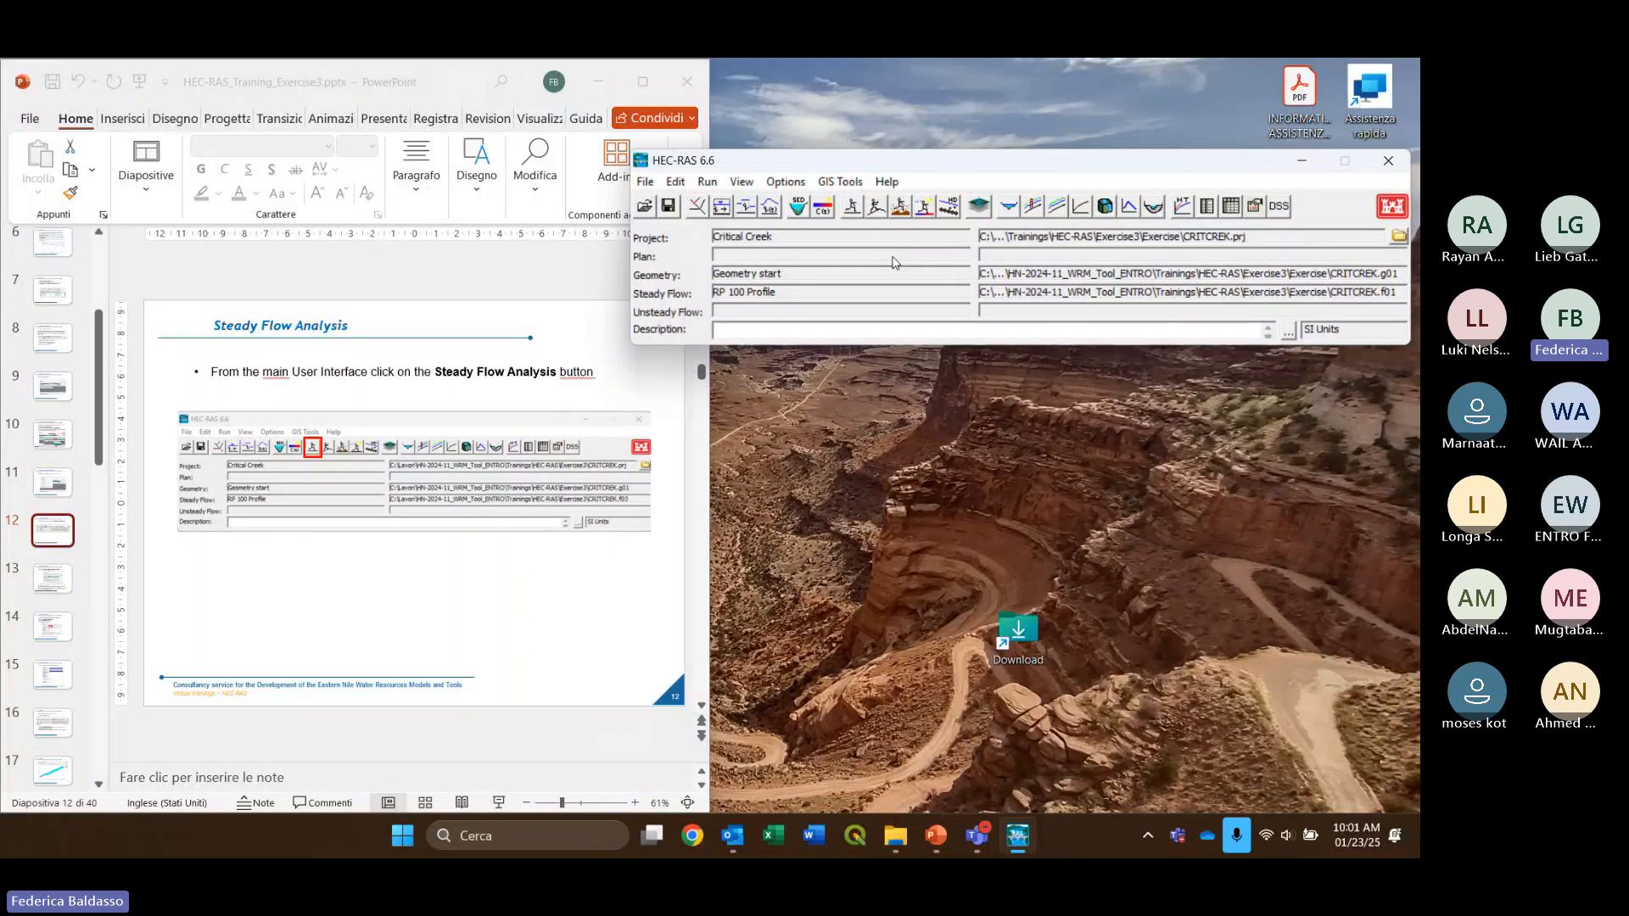
pyautogui.click(855, 212)
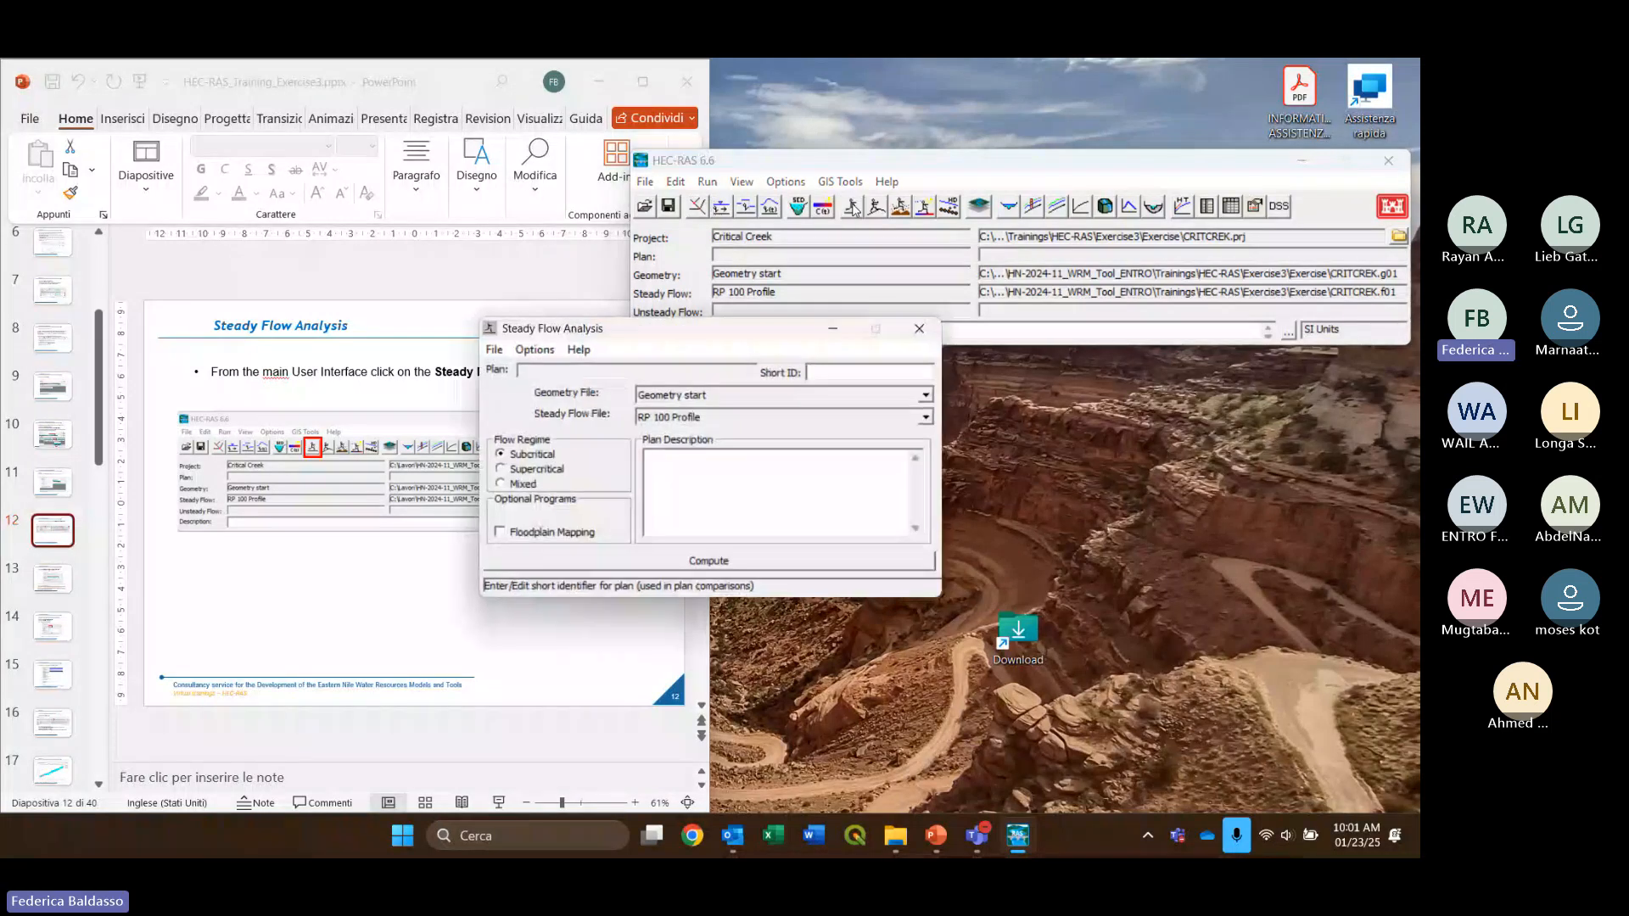
pyautogui.moveTo(712, 340); pyautogui.dragTo(930, 322)
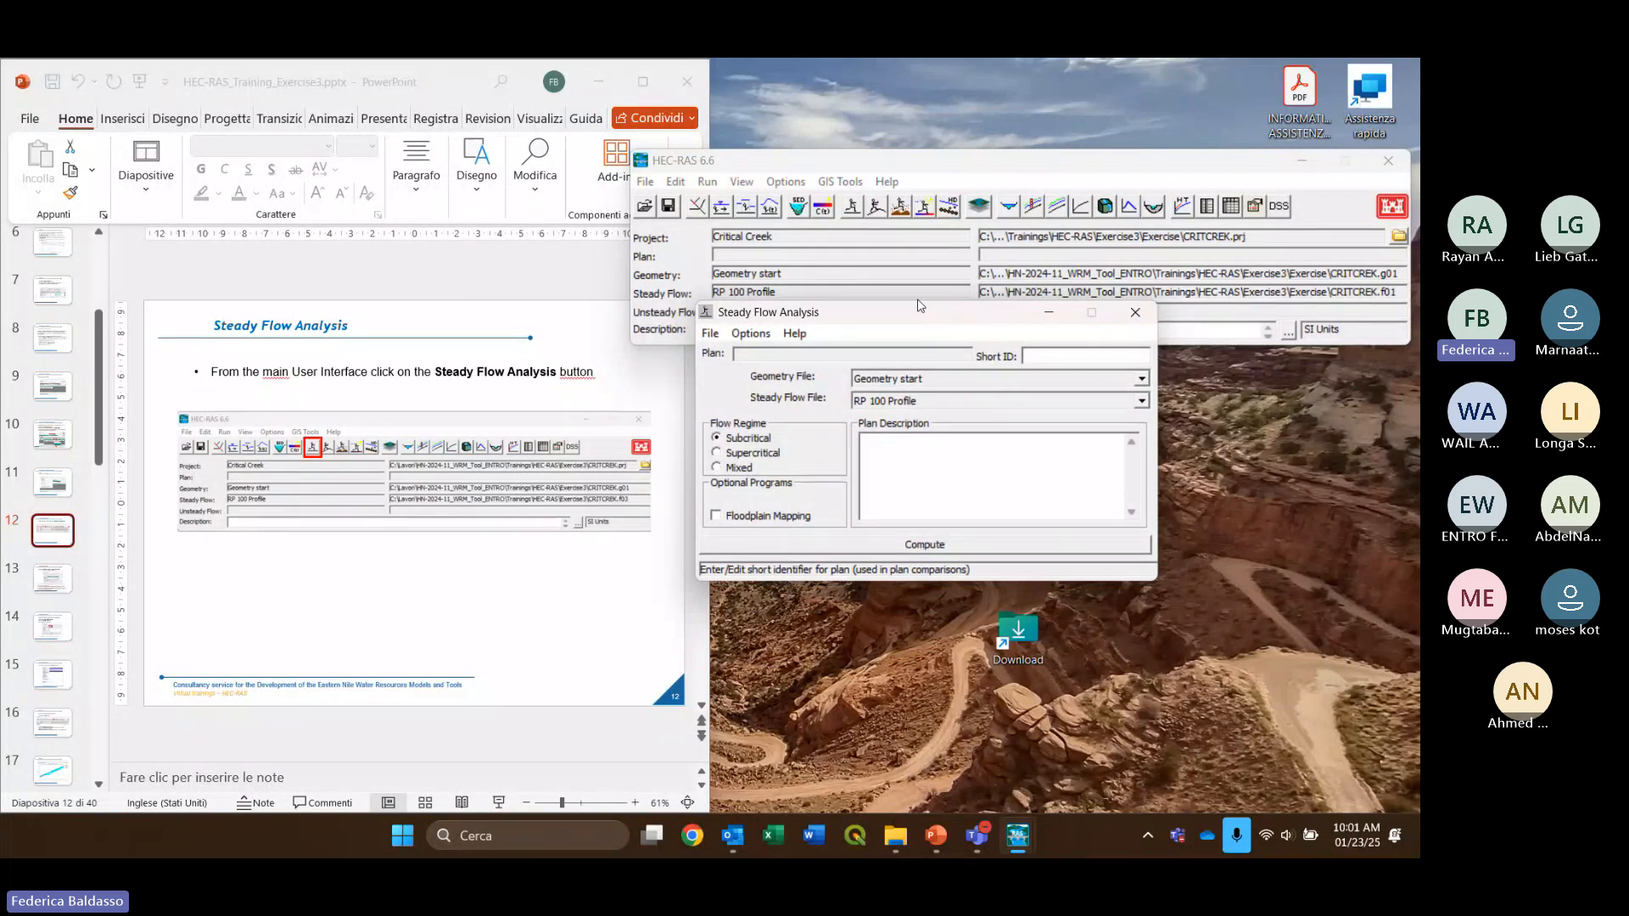
pyautogui.scroll(-1, 503, 466)
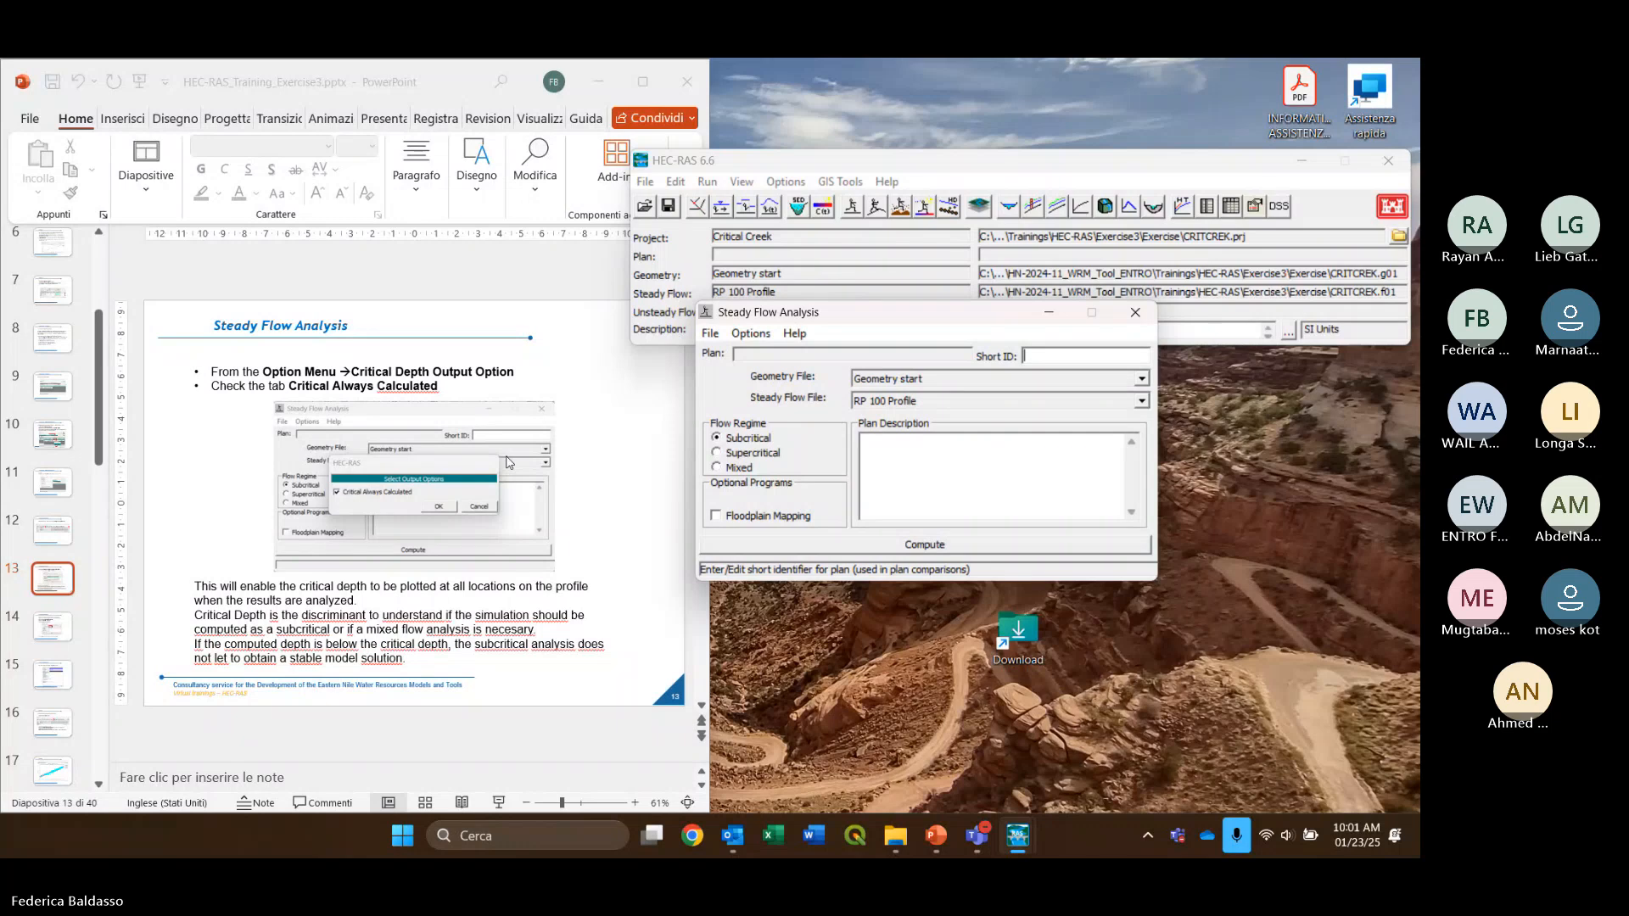
# Select Geometry start as the geometry file, RP 100 Profile as the steady flow file and Subcritical as the flow regime
pyautogui.click(923, 382)
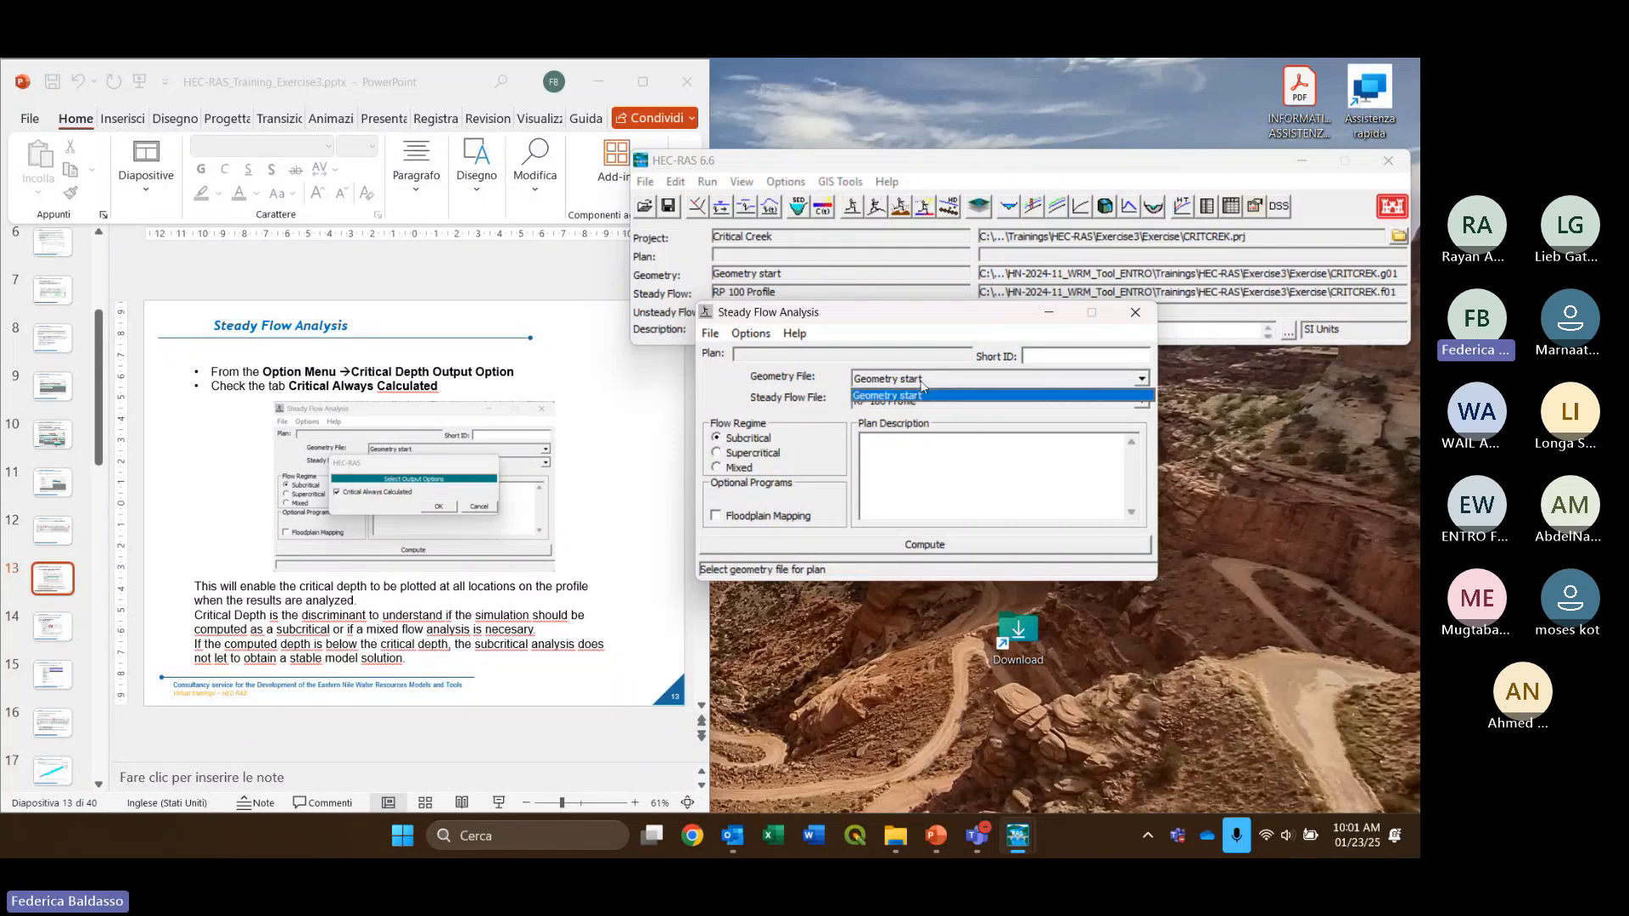
pyautogui.click(922, 395)
pyautogui.click(925, 402)
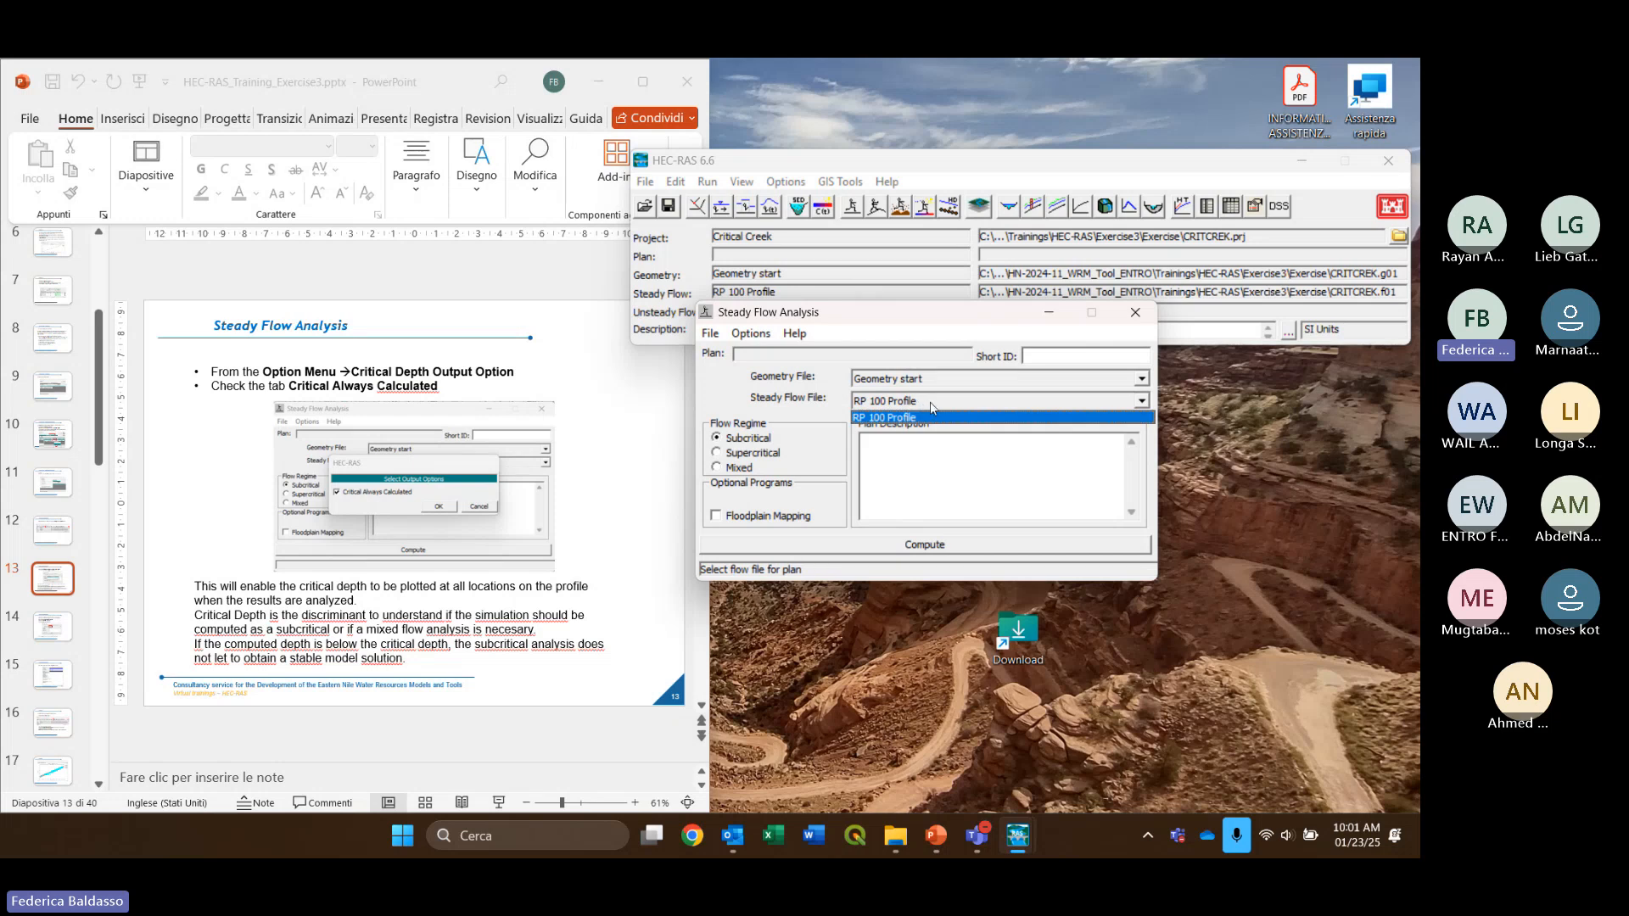
pyautogui.click(952, 380)
pyautogui.click(953, 380)
pyautogui.click(953, 391)
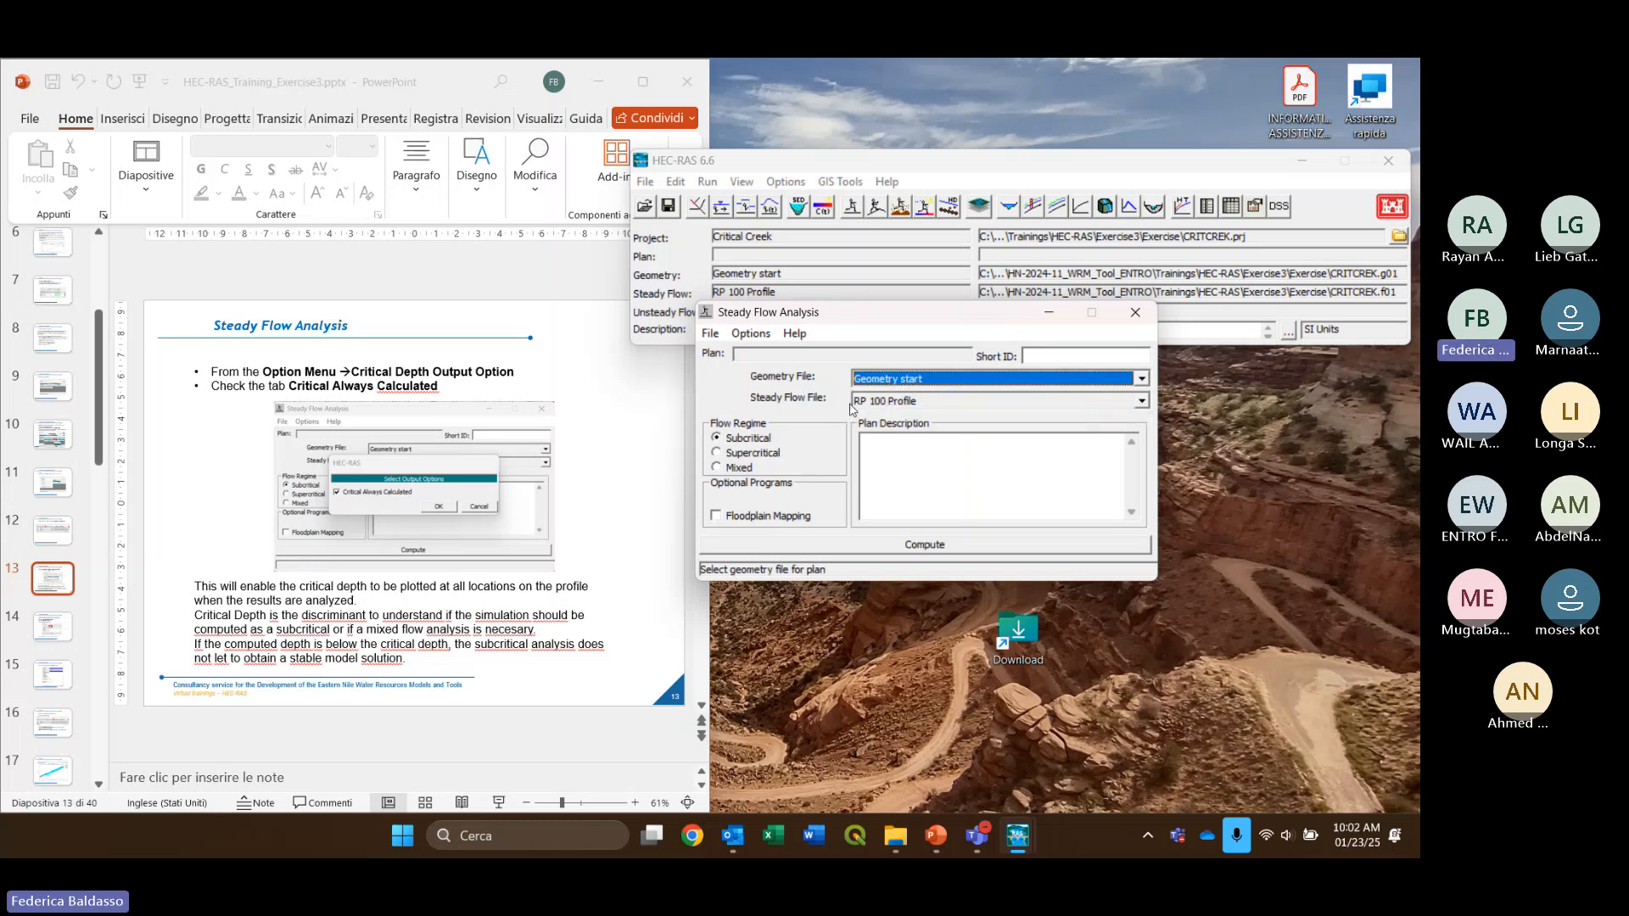
pyautogui.click(738, 440)
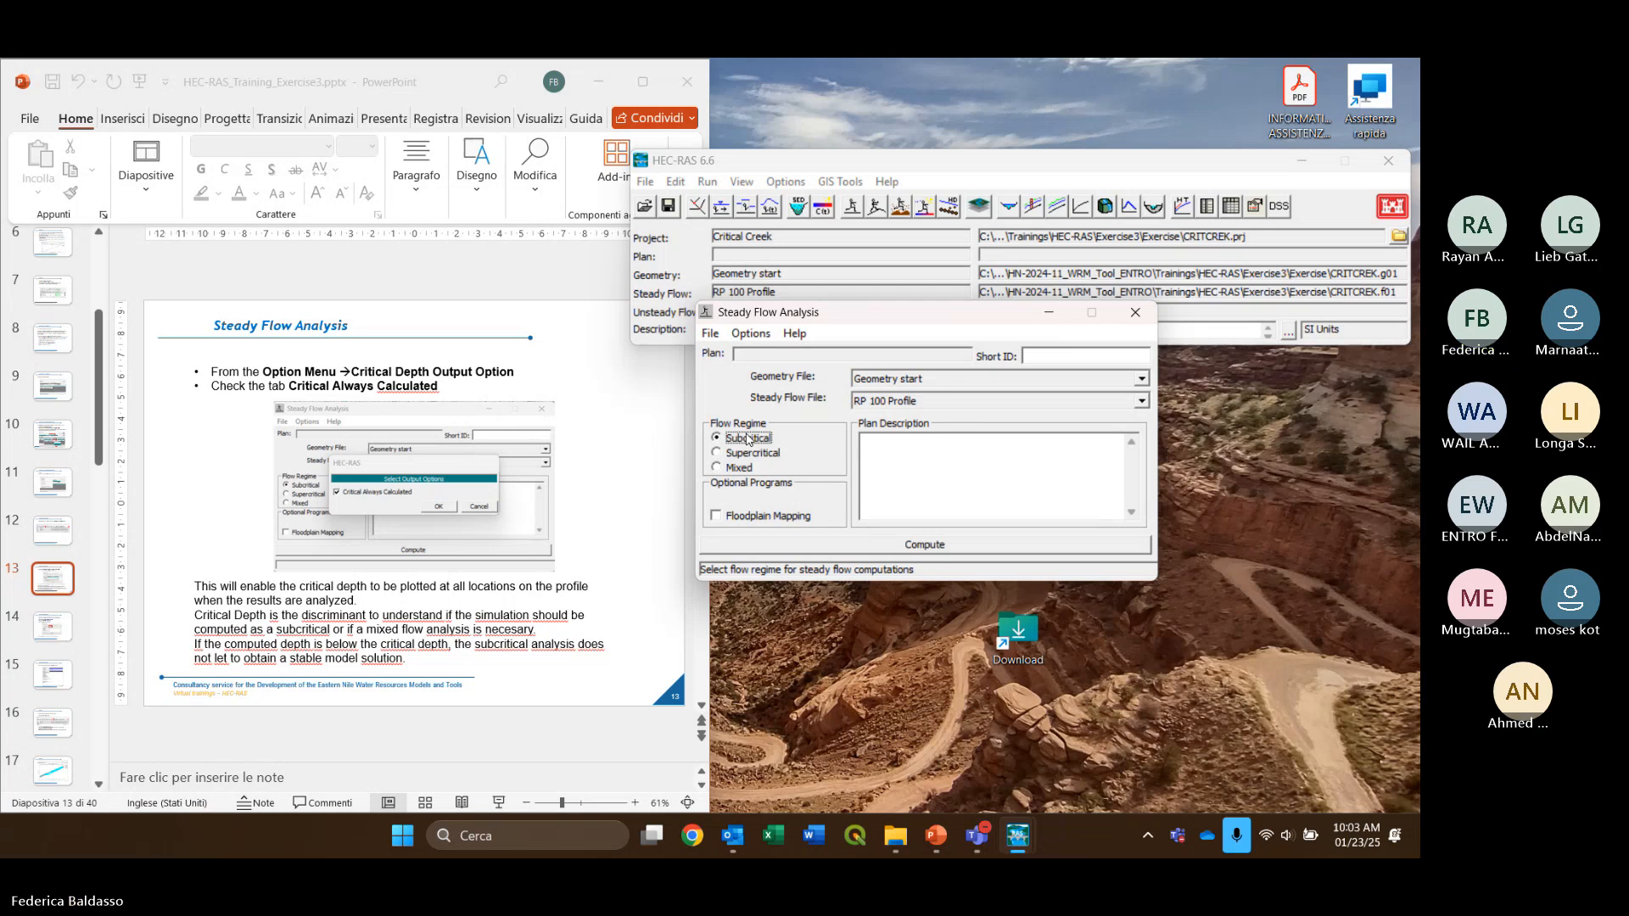
# Enable Critical Always Calculated in the critical depth output options of the steady flow analysis
pyautogui.click(751, 335)
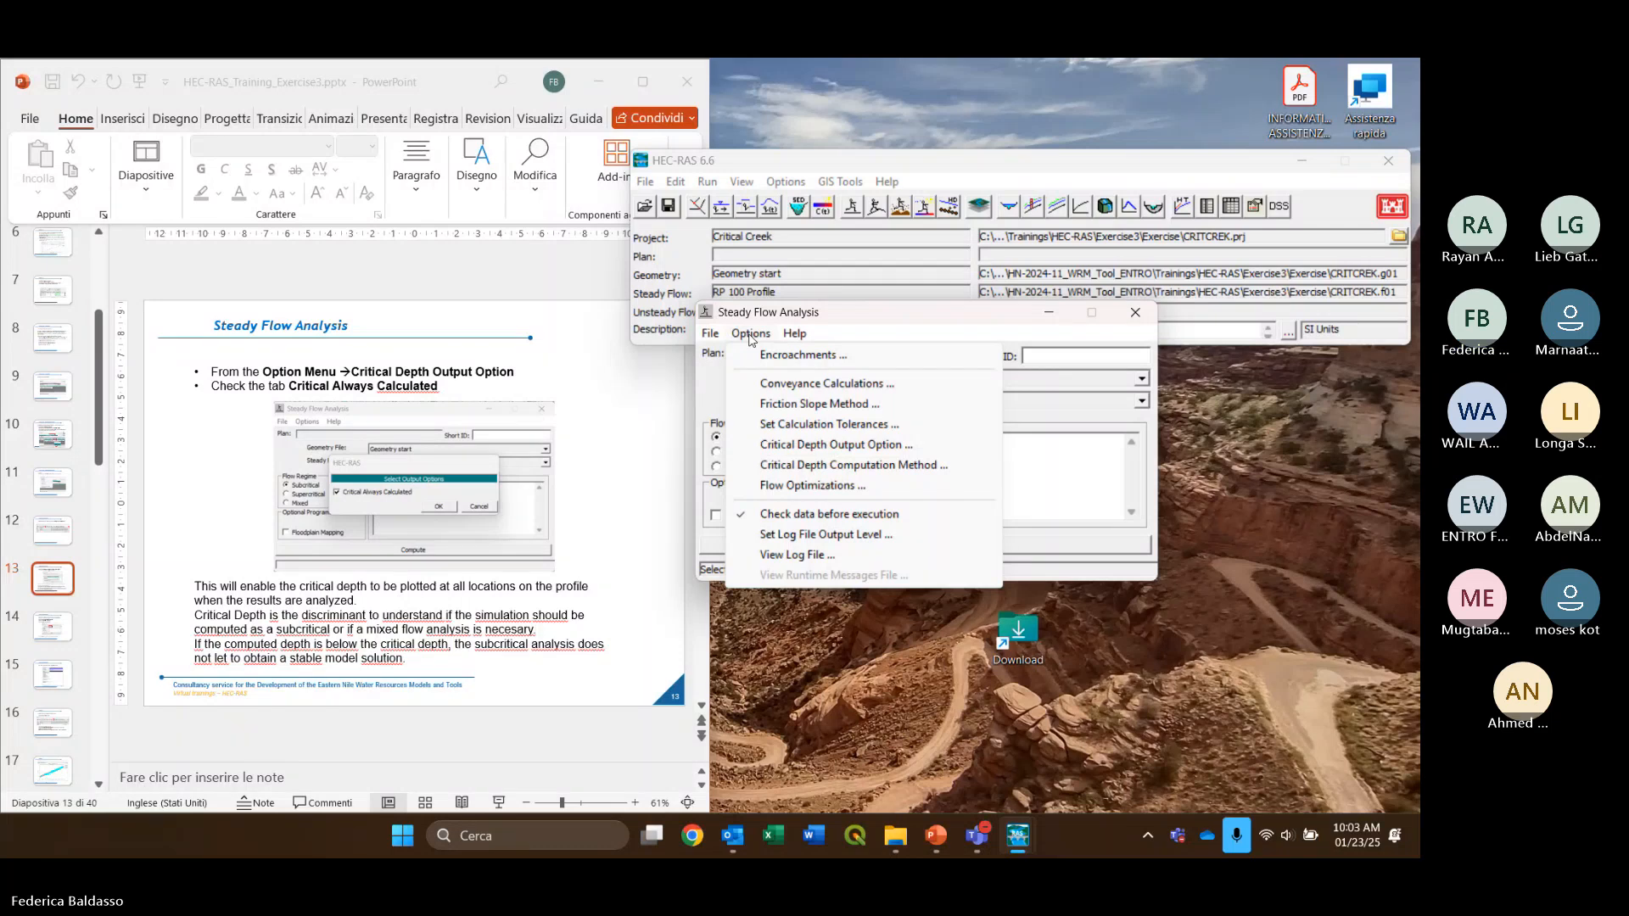
pyautogui.click(874, 447)
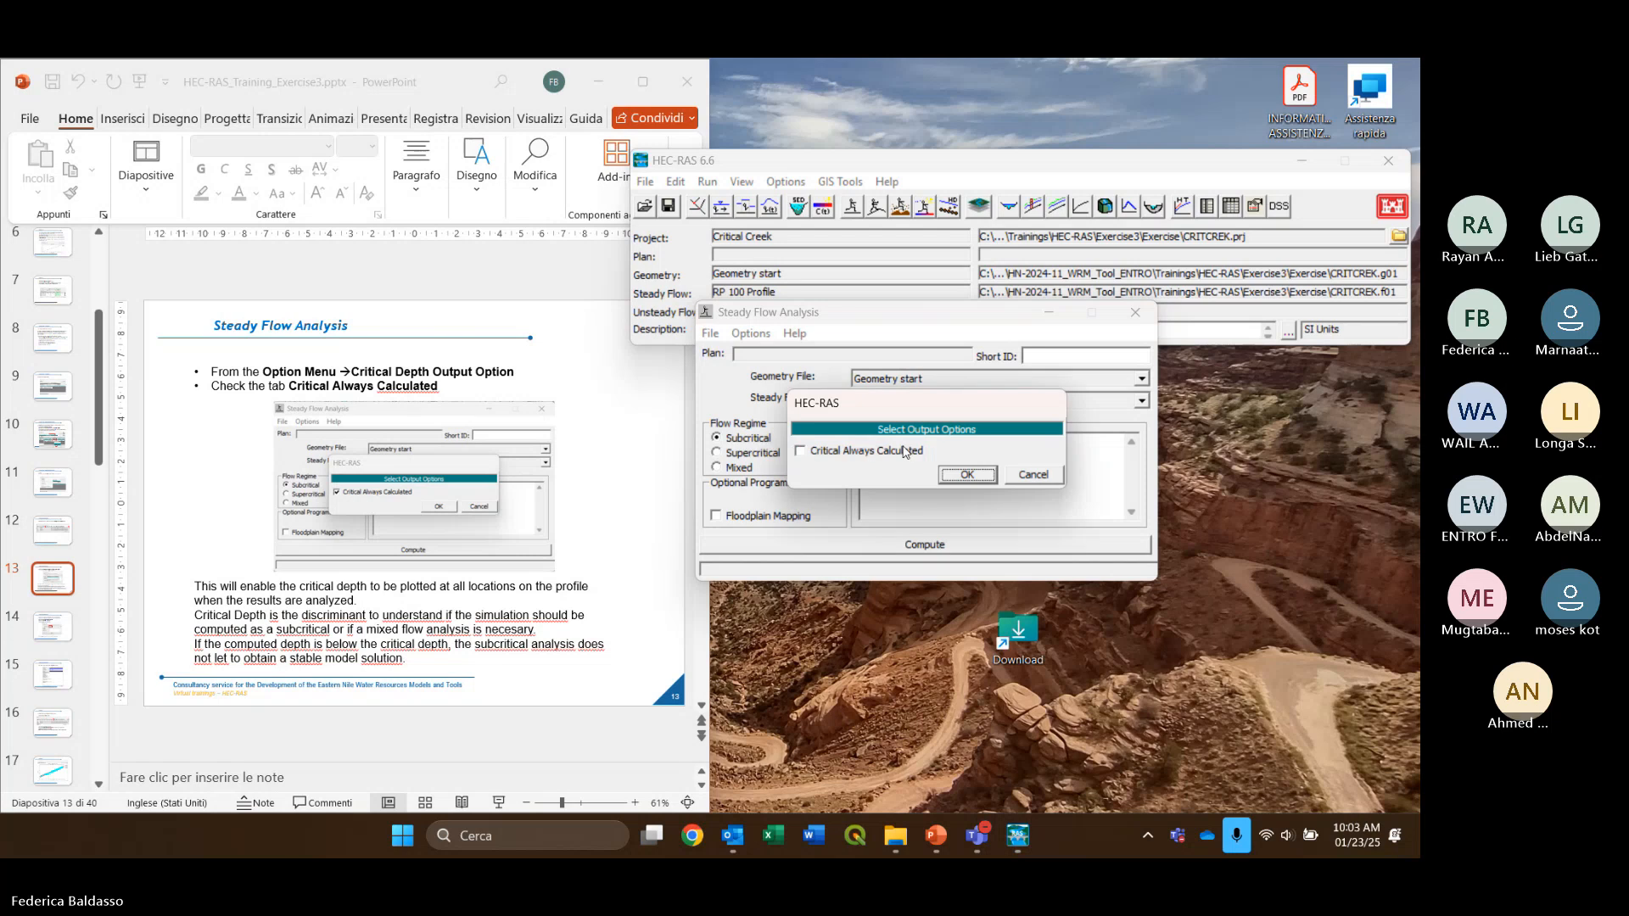
pyautogui.click(804, 454)
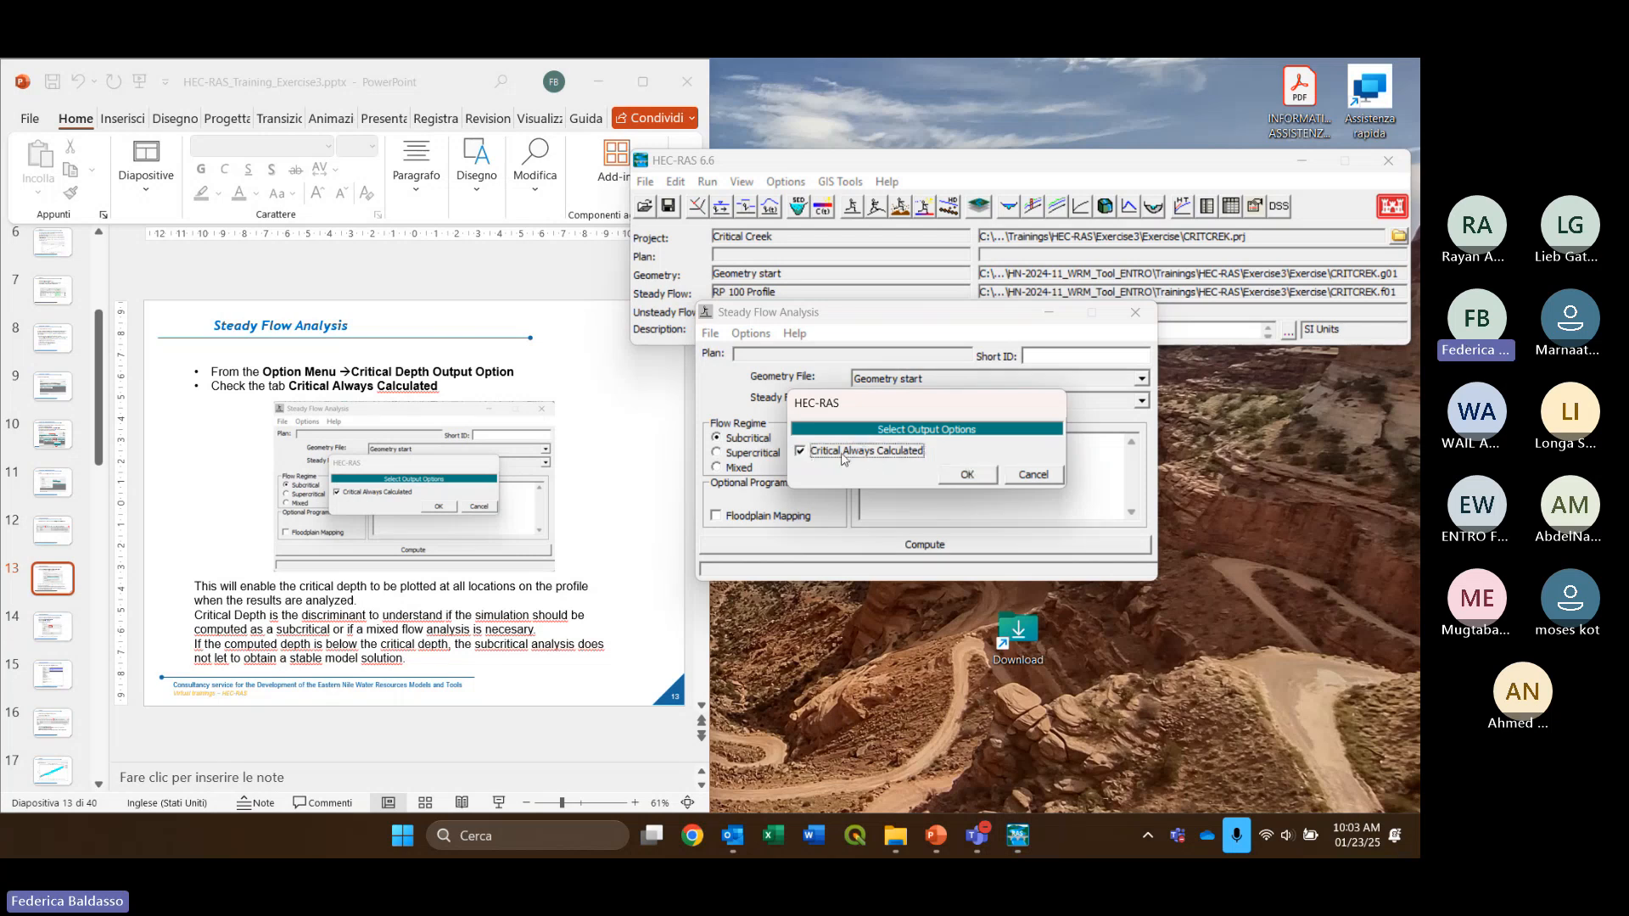
pyautogui.click(968, 476)
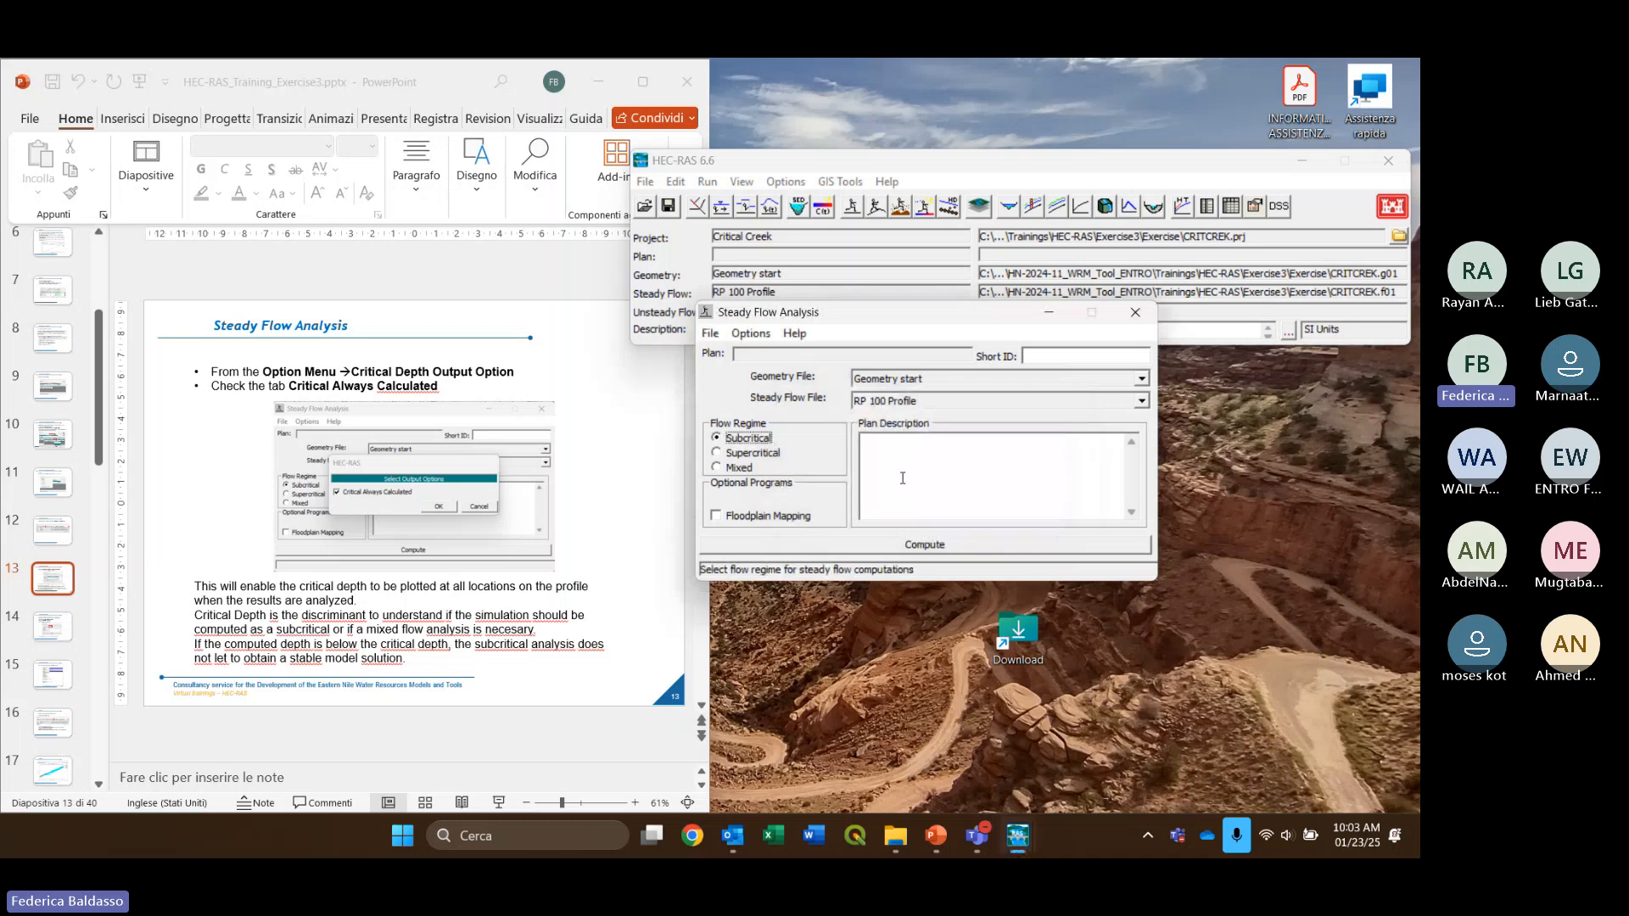
# Advance the presentation to the plan-saving slide, and save the plan with the title Subcritical and the short ID Subcritical
pyautogui.scroll(-1, 629, 523)
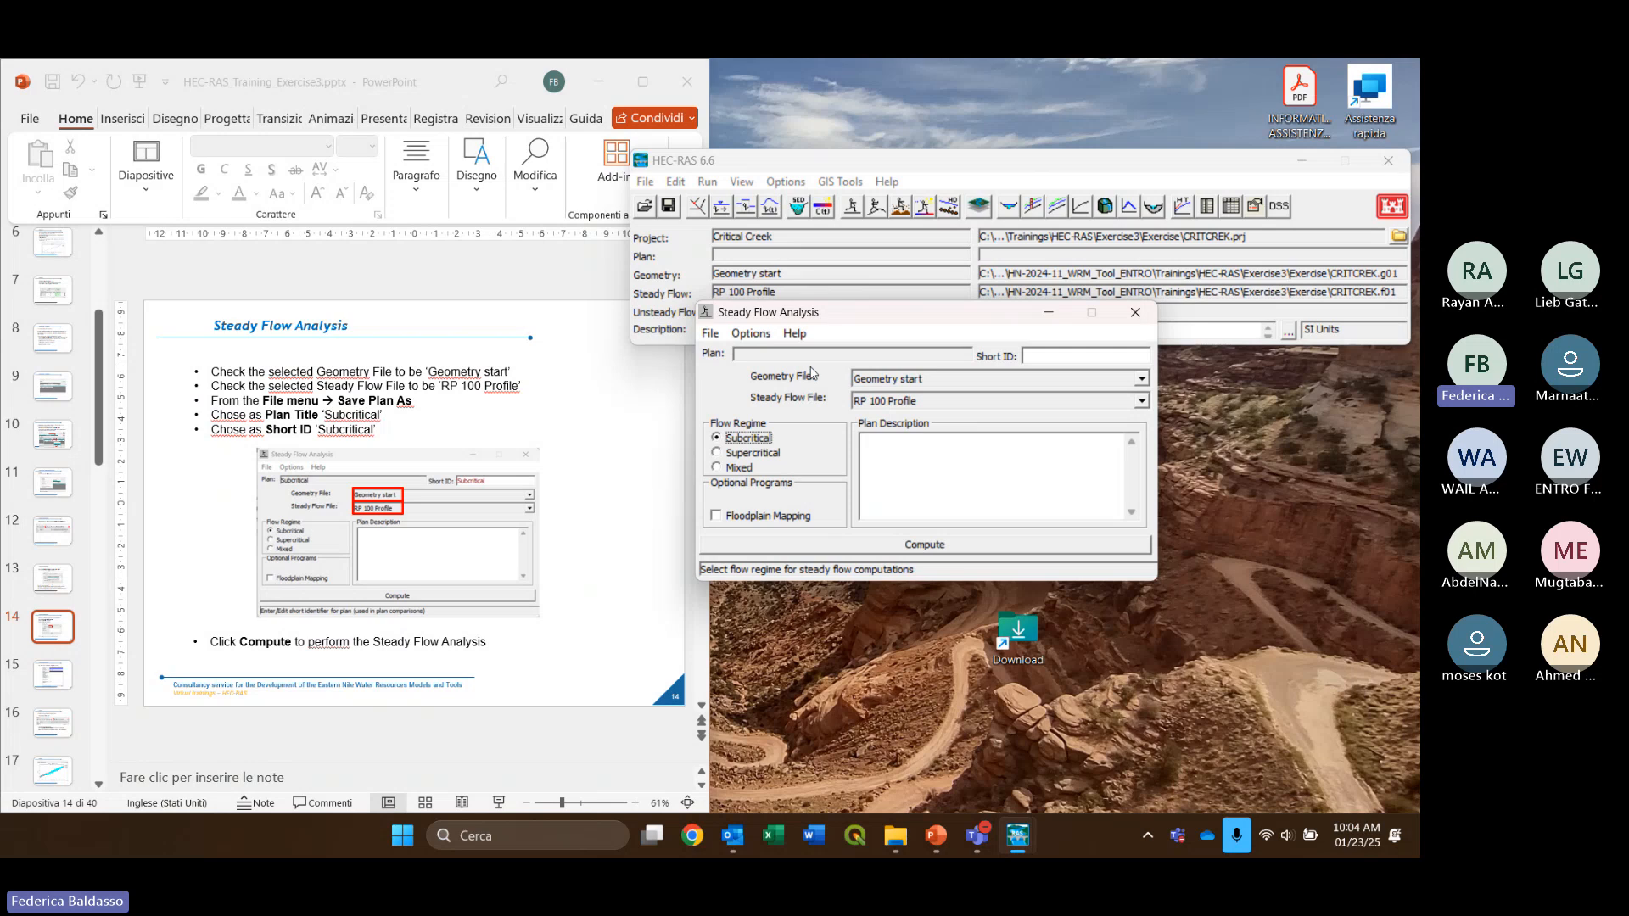
pyautogui.click(711, 336)
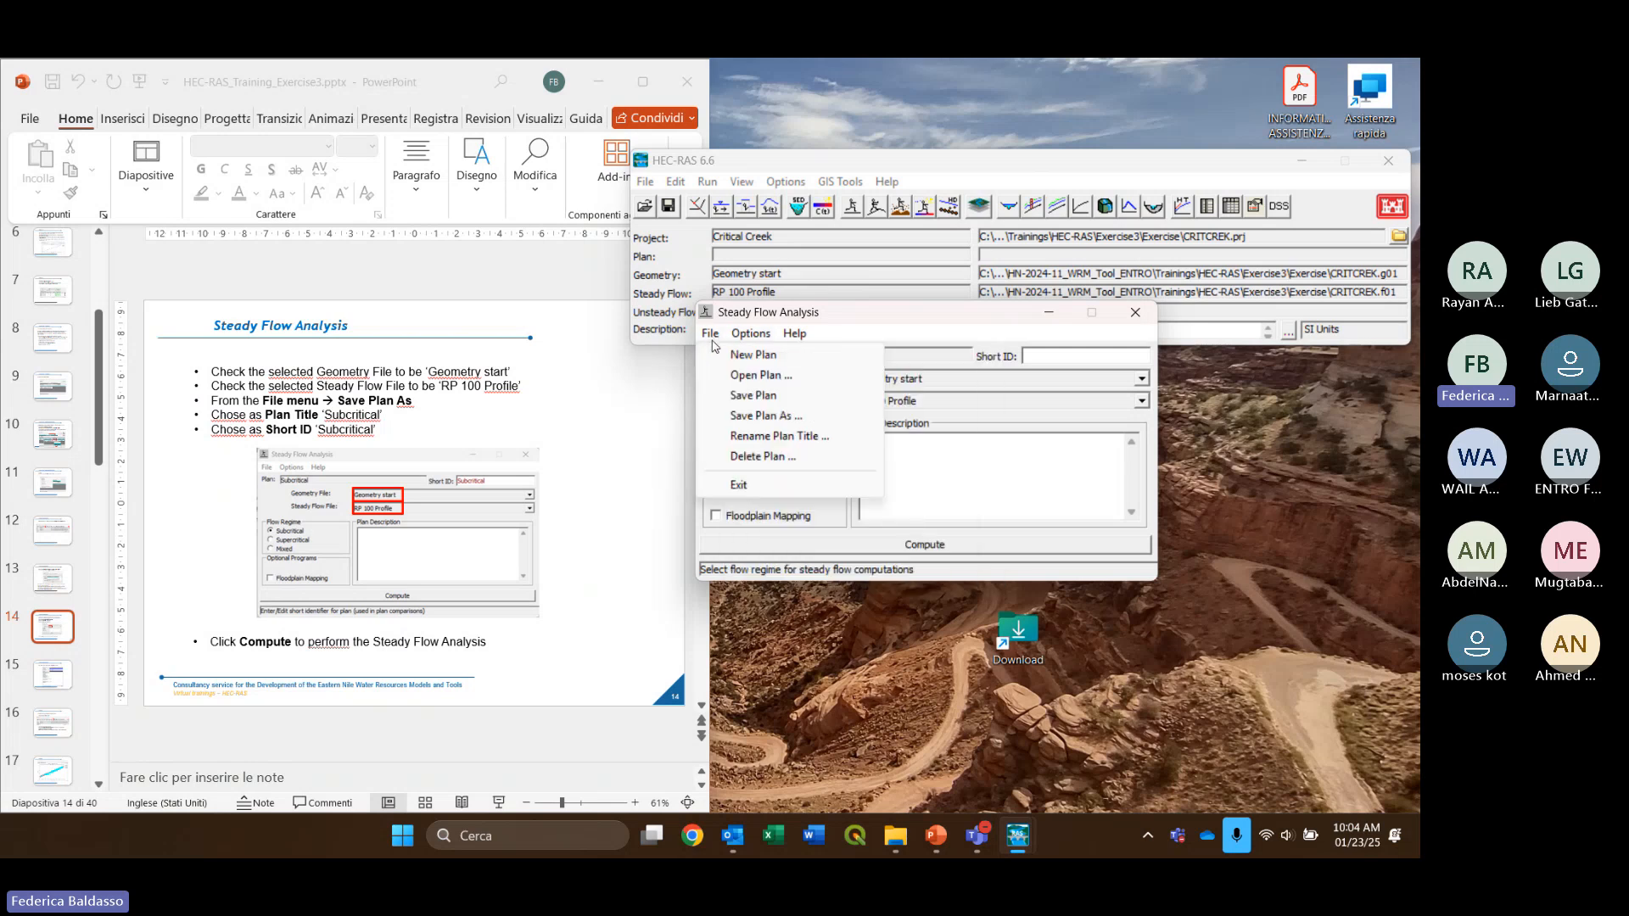
pyautogui.click(758, 416)
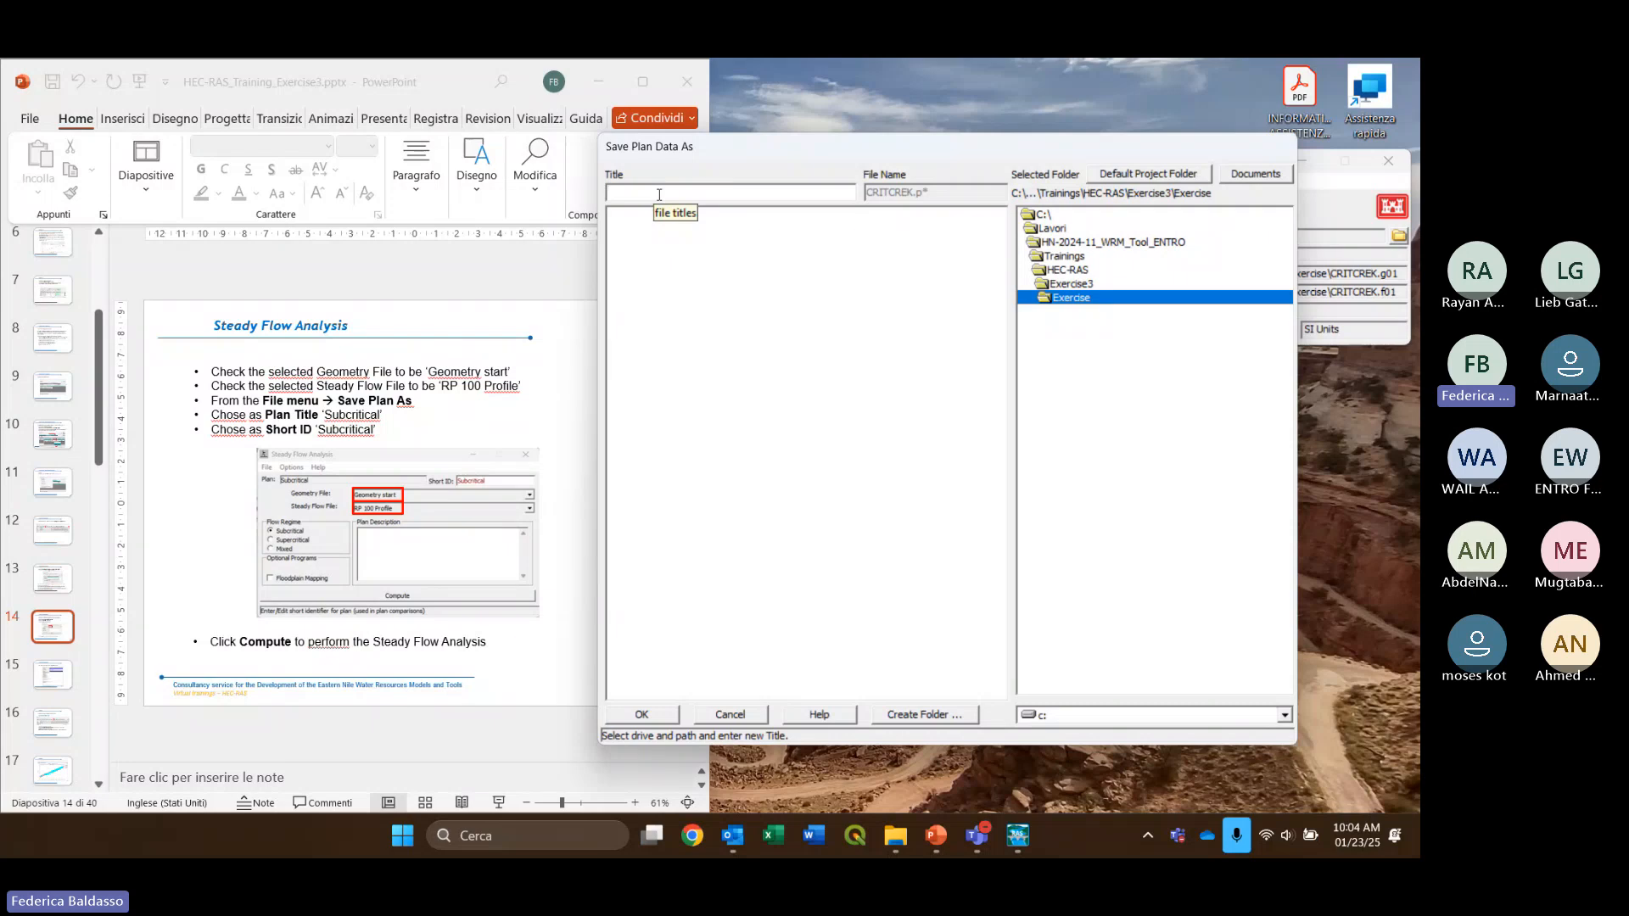
pyautogui.write('Subcritical')
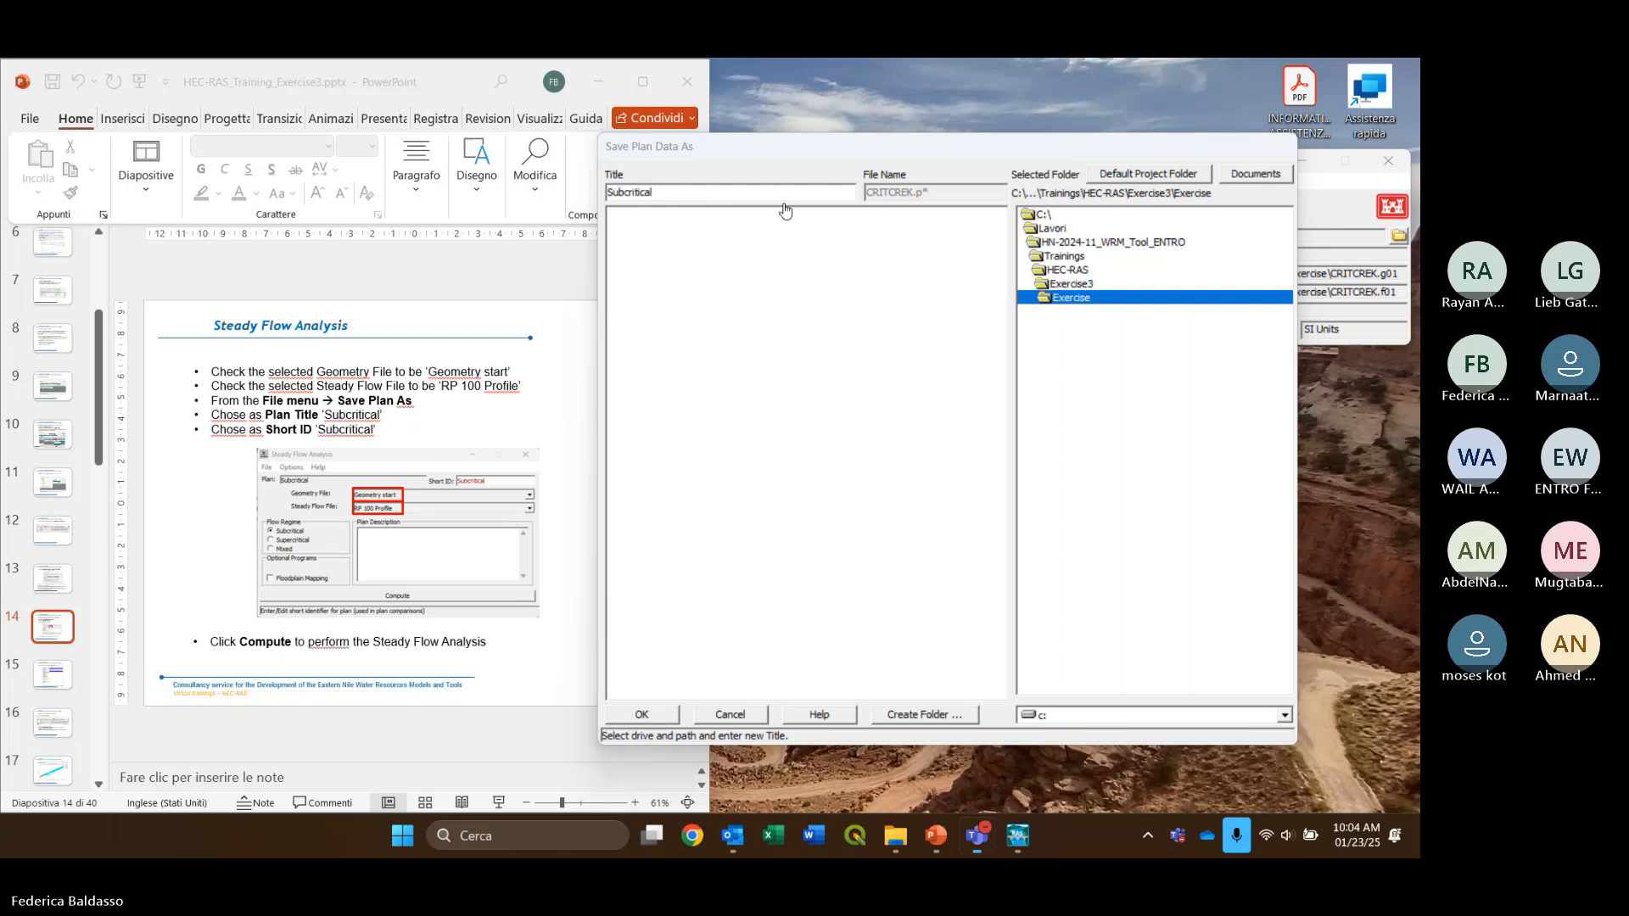
pyautogui.click(910, 172)
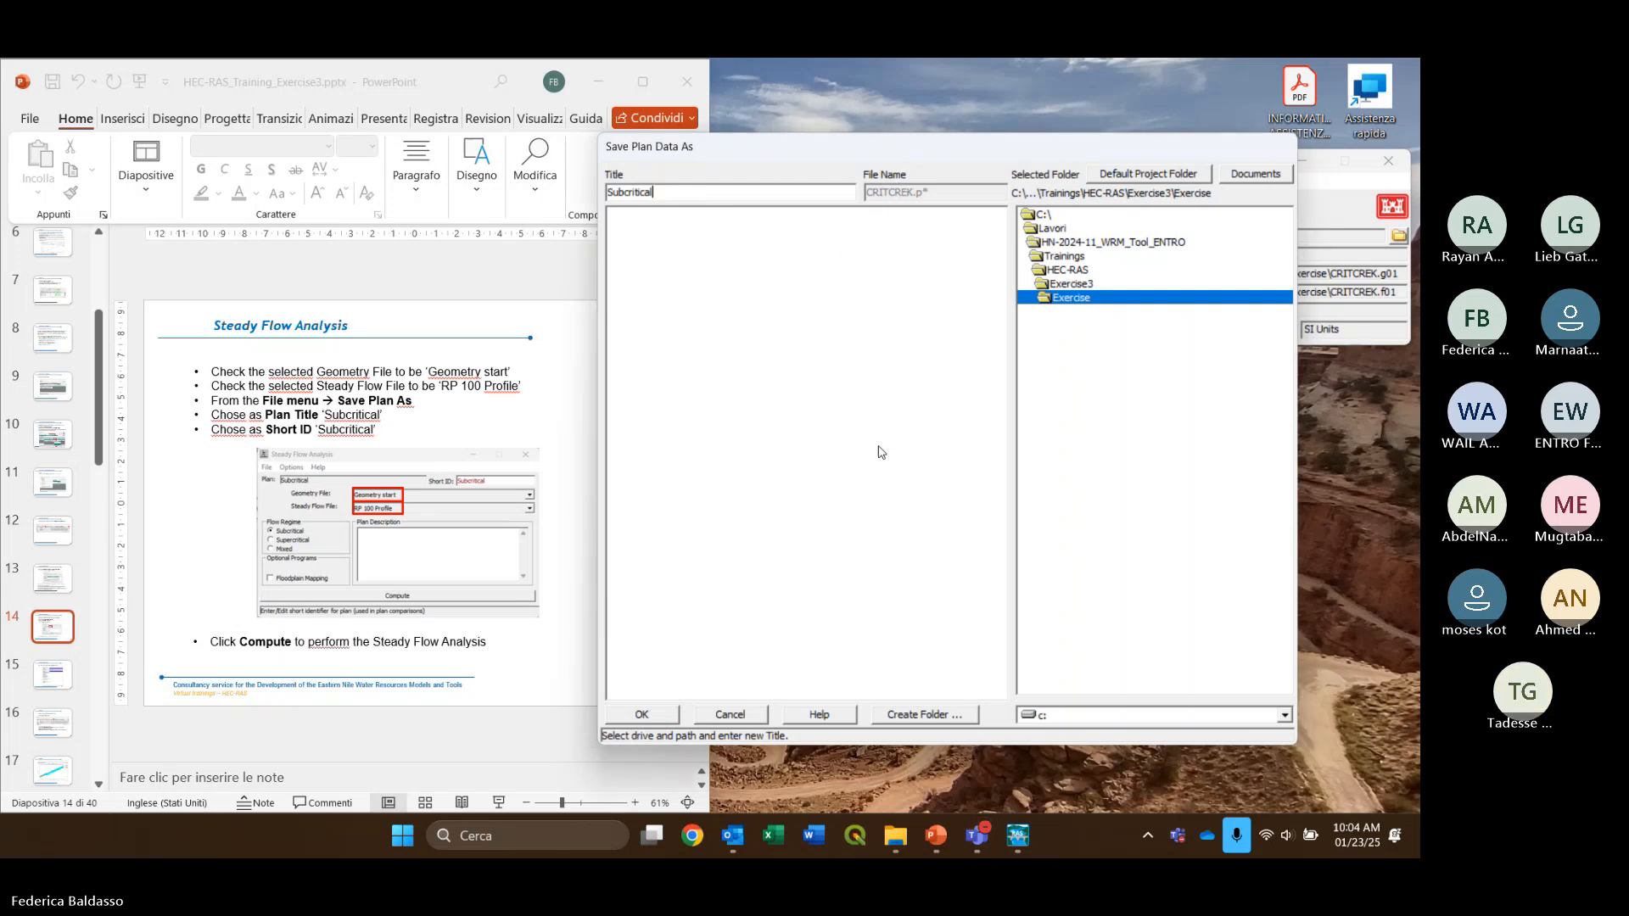
pyautogui.click(646, 717)
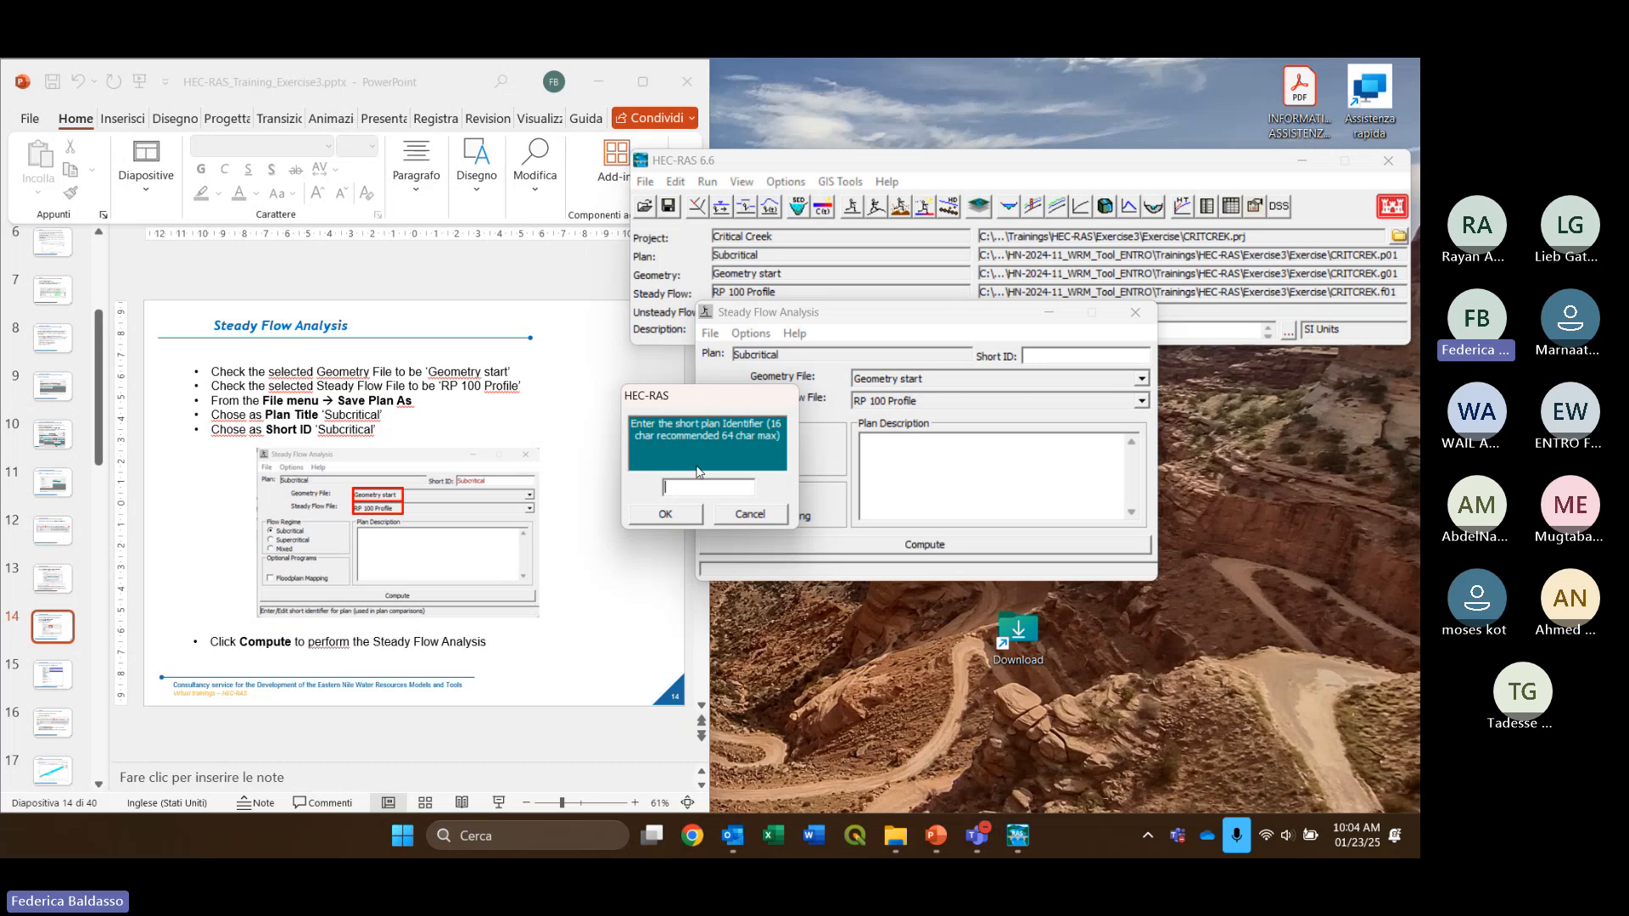
pyautogui.write('Subcritcal')
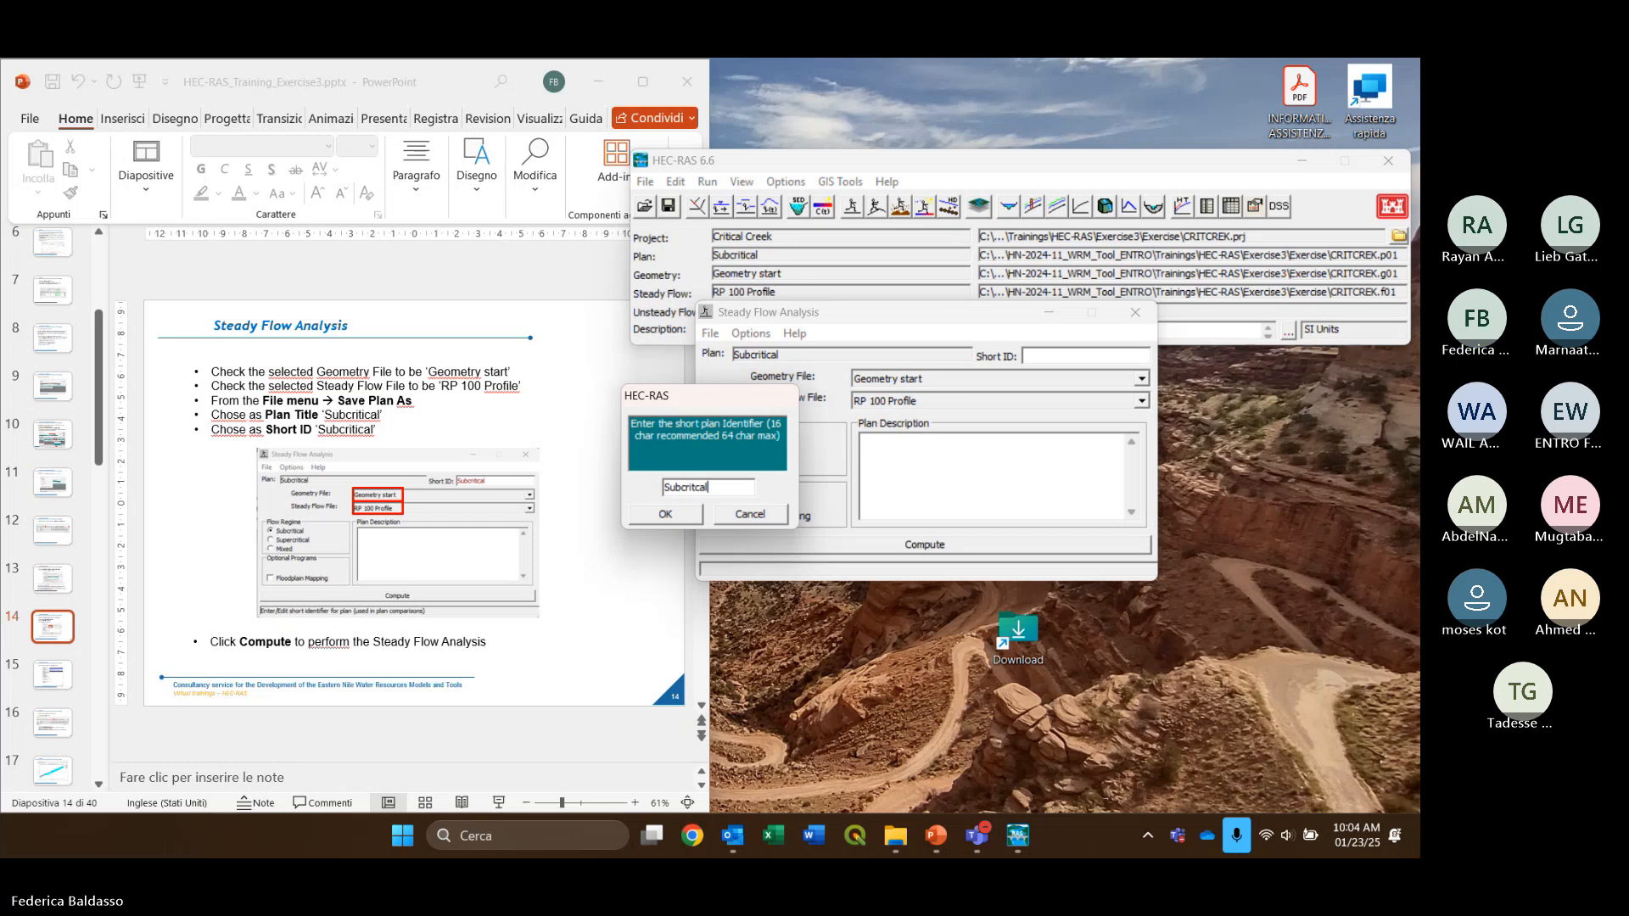
pyautogui.click(665, 514)
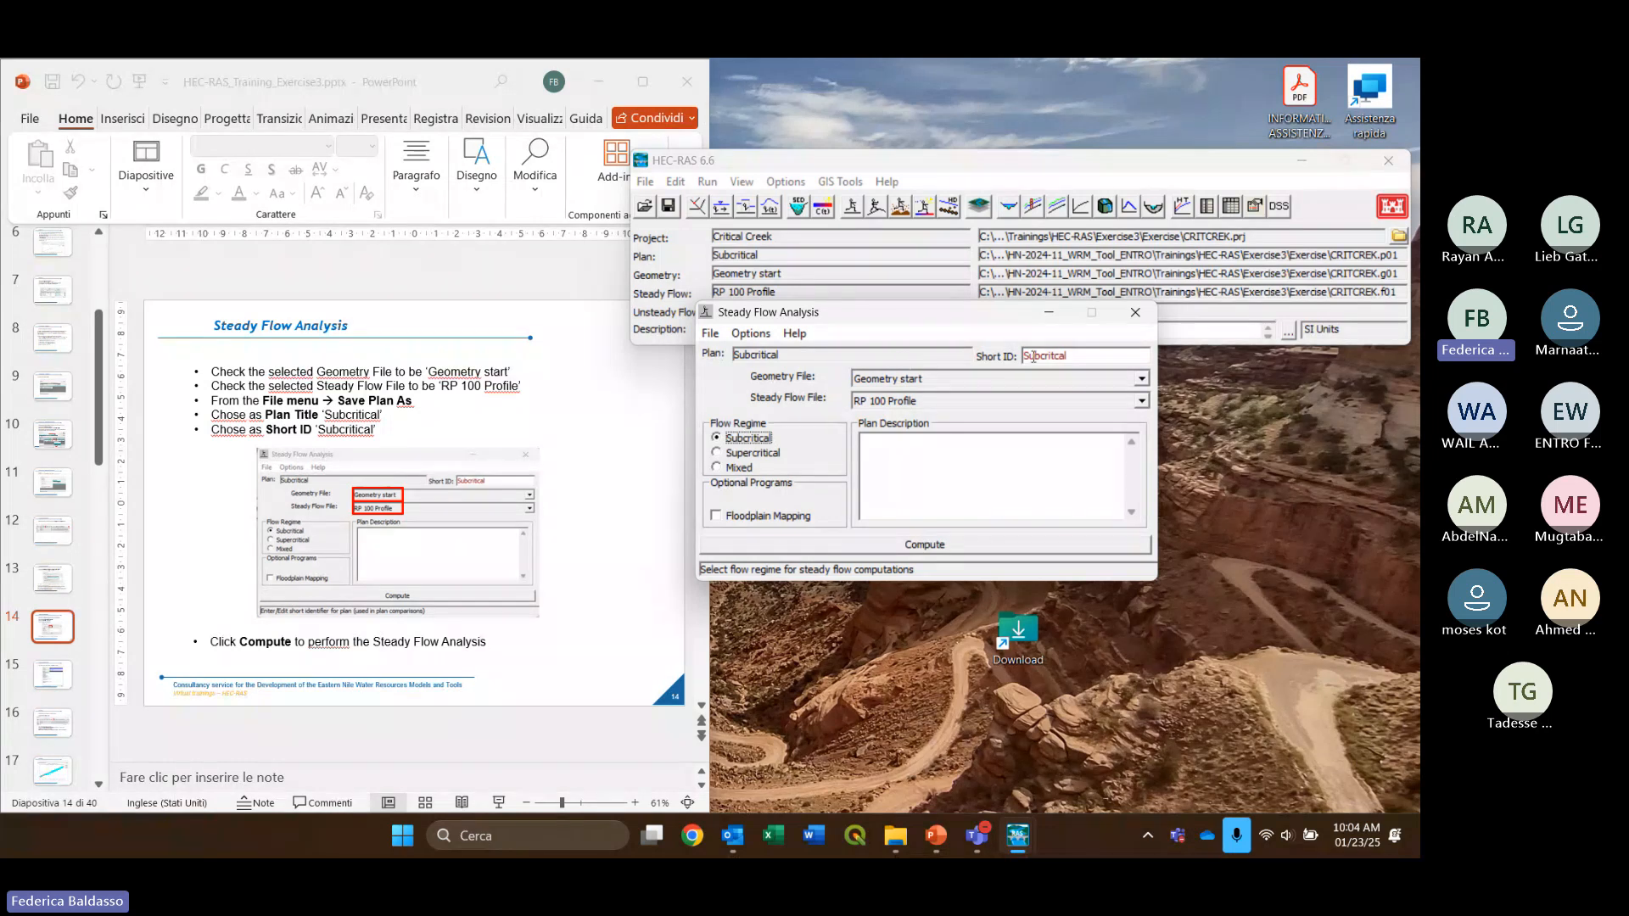
# Check the Short ID field of the steady flow plan and reopen the saved Subcritical plan file CRITCREK.p01
pyautogui.click(1081, 355)
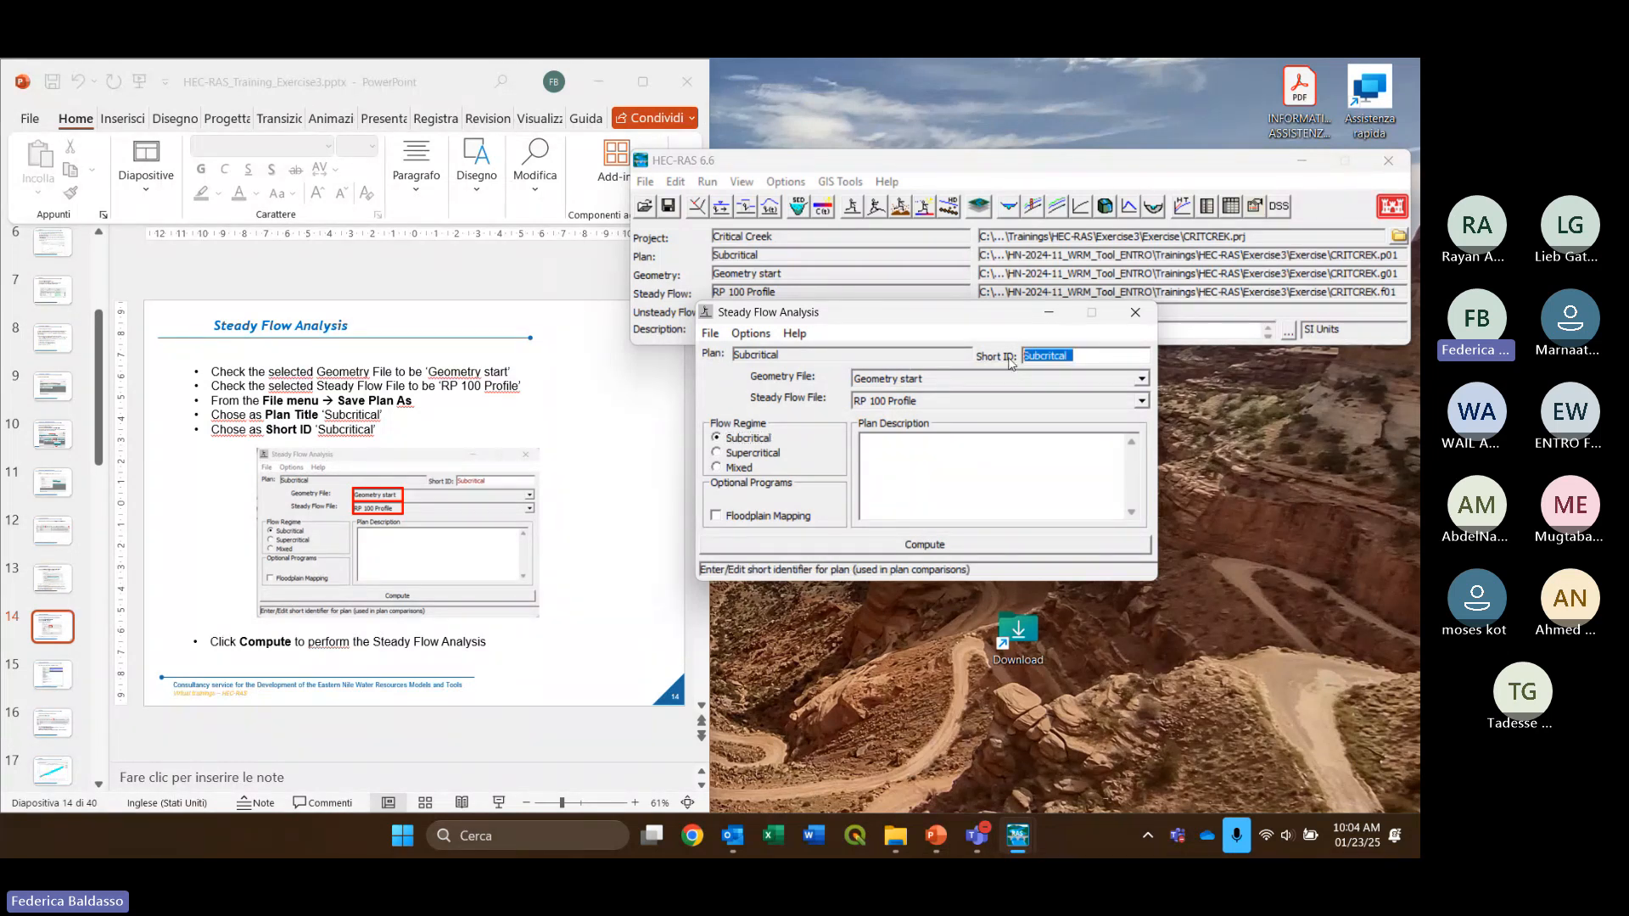
pyautogui.click(1073, 357)
pyautogui.click(711, 333)
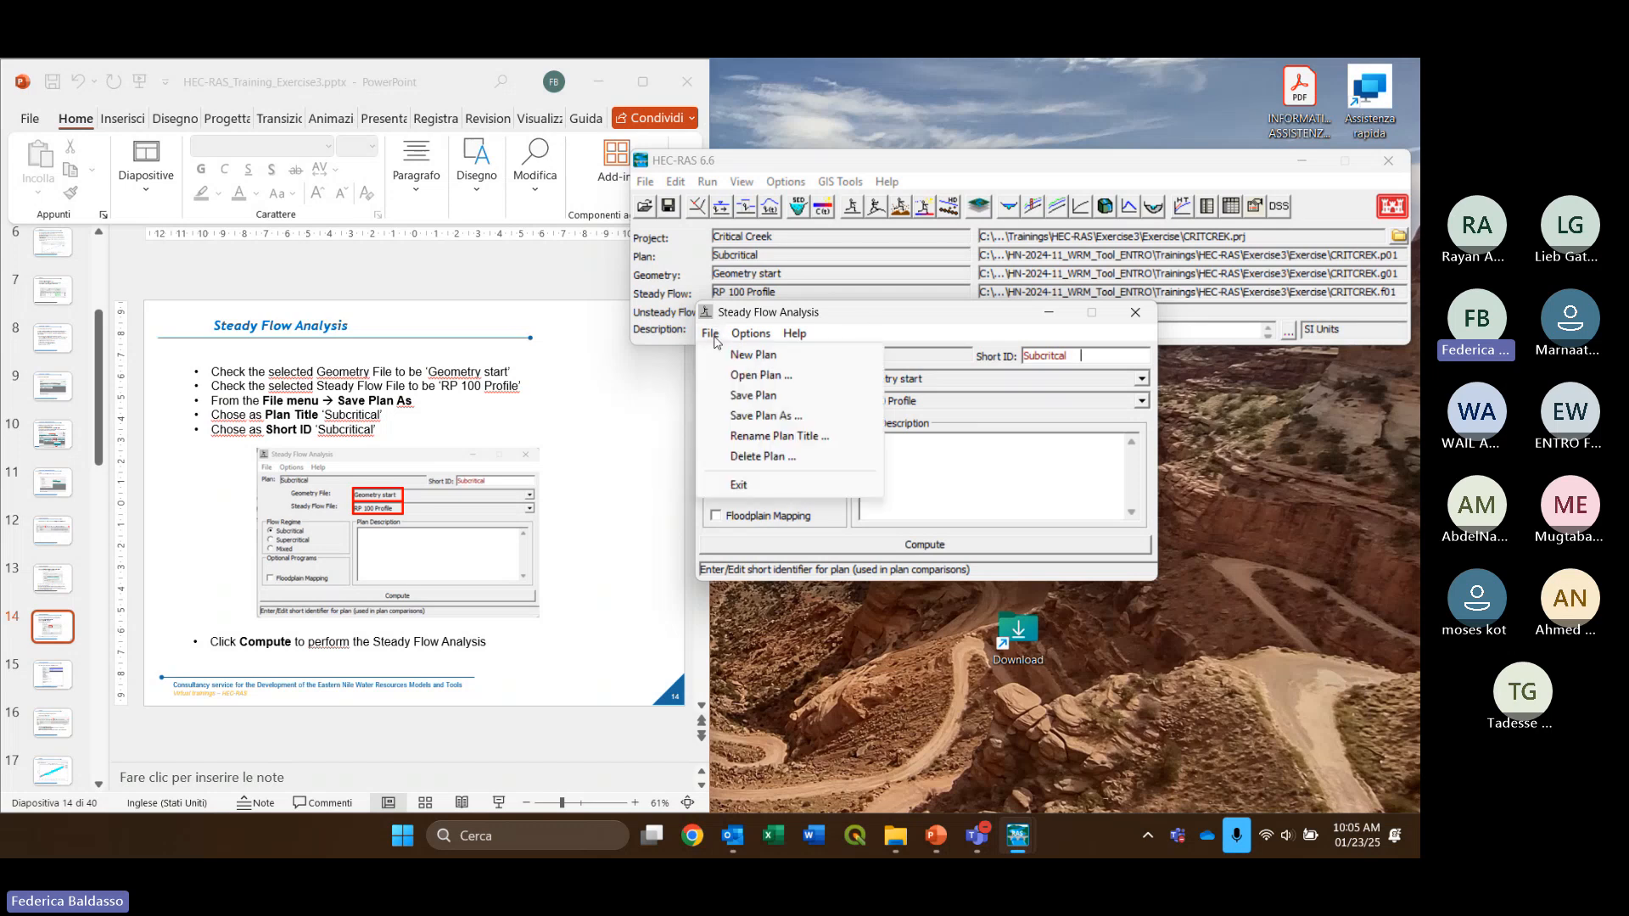
pyautogui.click(751, 376)
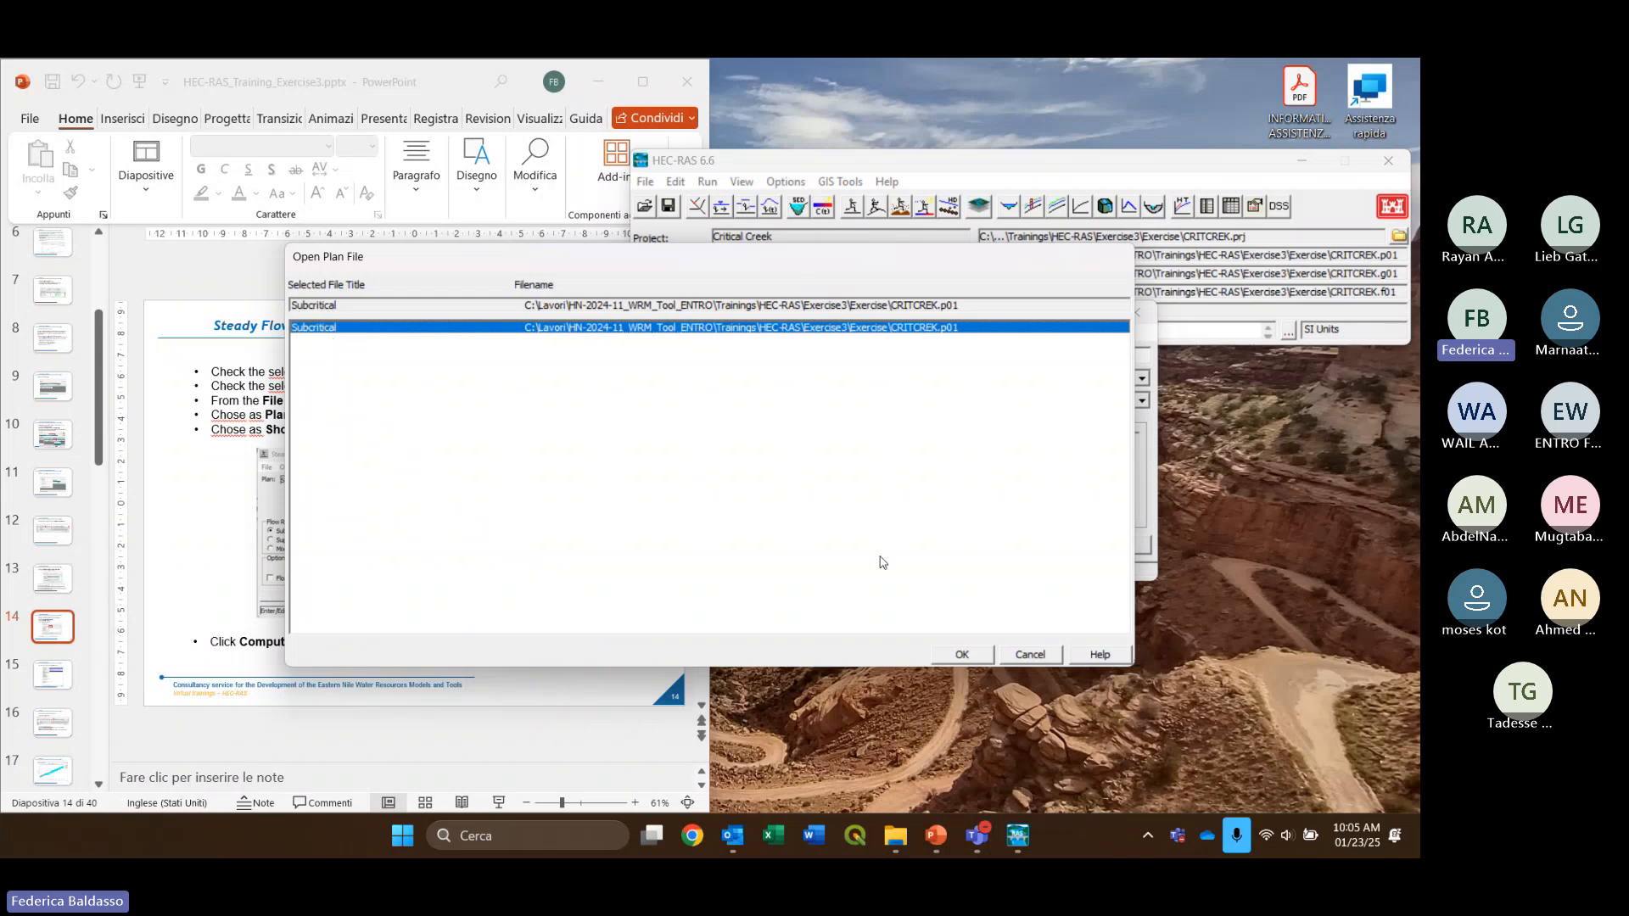
pyautogui.click(965, 656)
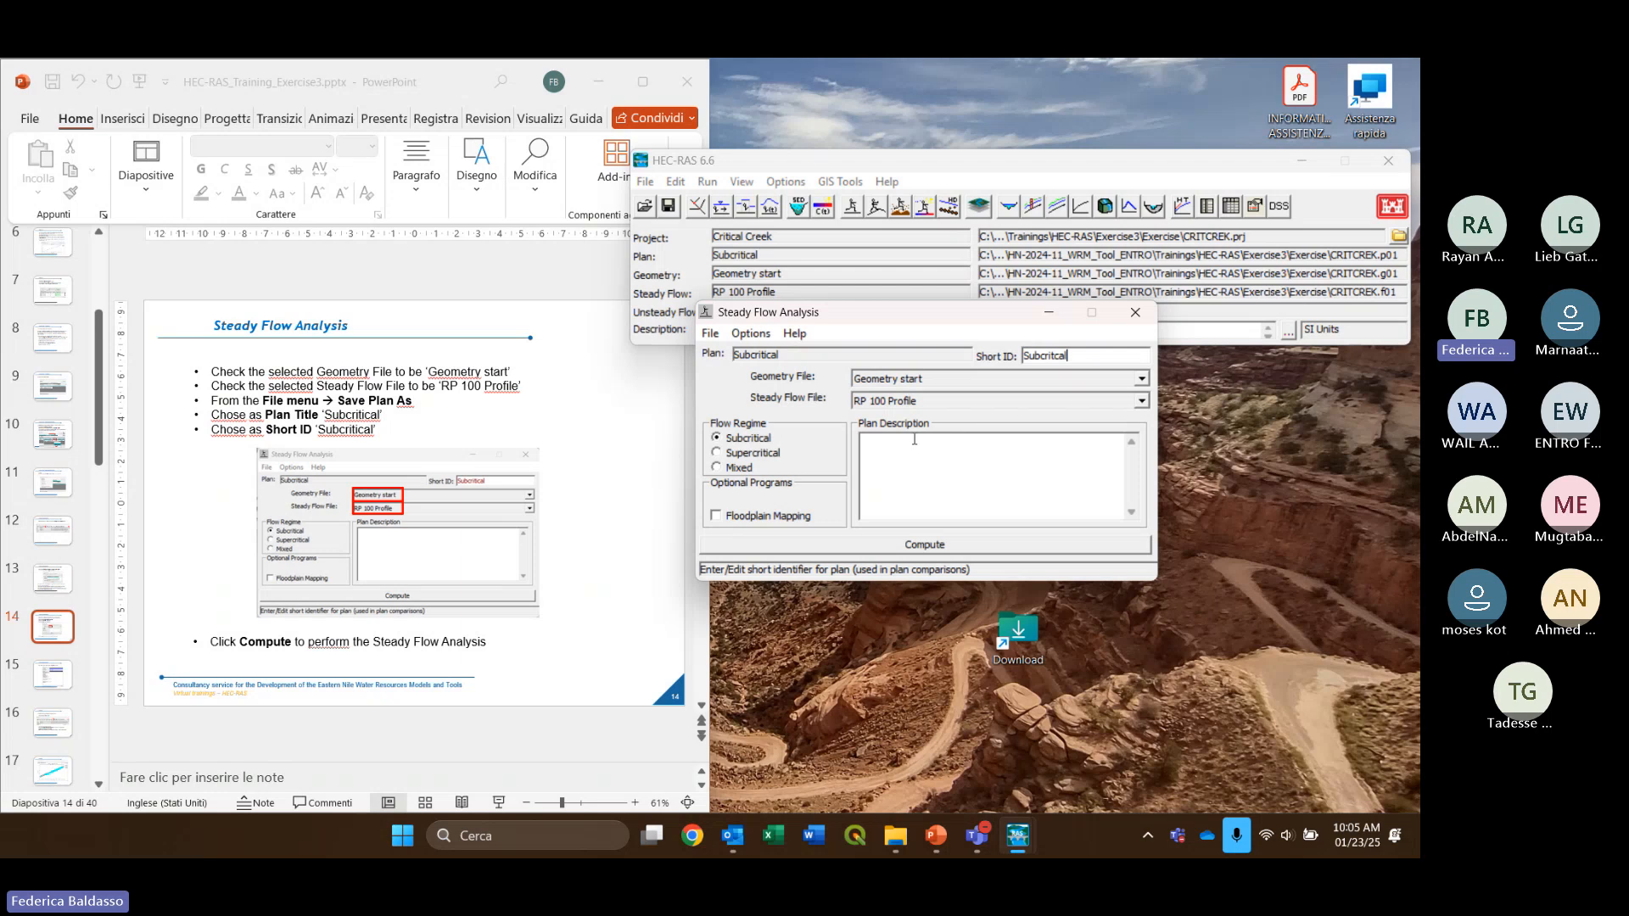
# Compute the Subcritical steady flow plan, check the computation messages for errors and close the computations window
pyautogui.click(901, 547)
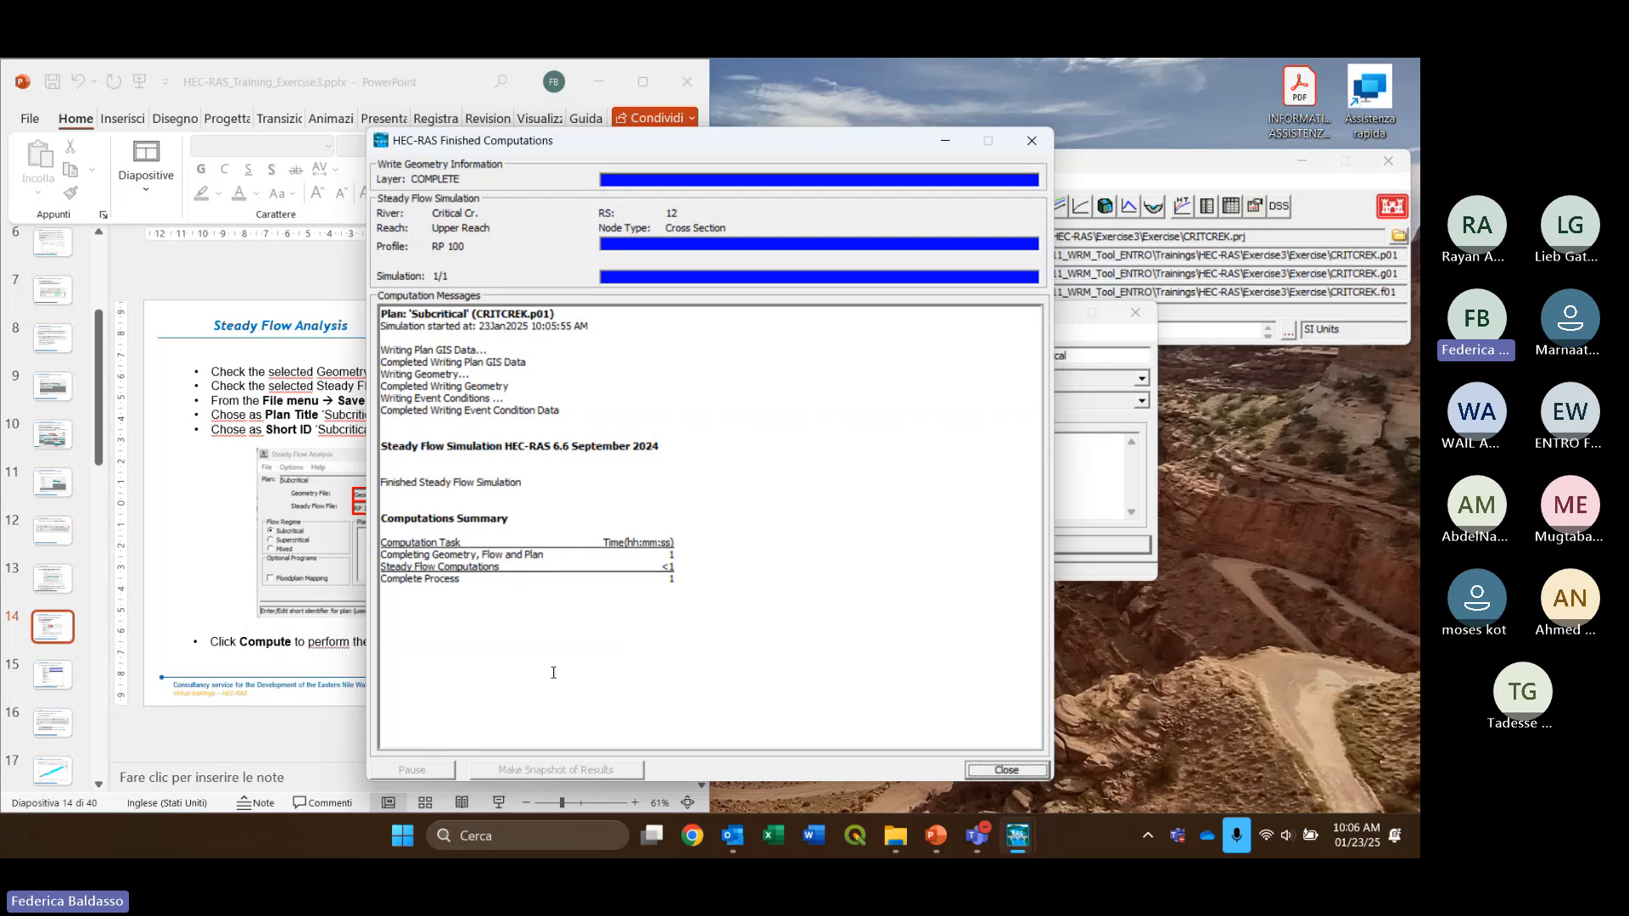
pyautogui.scroll(-1, 255, 505)
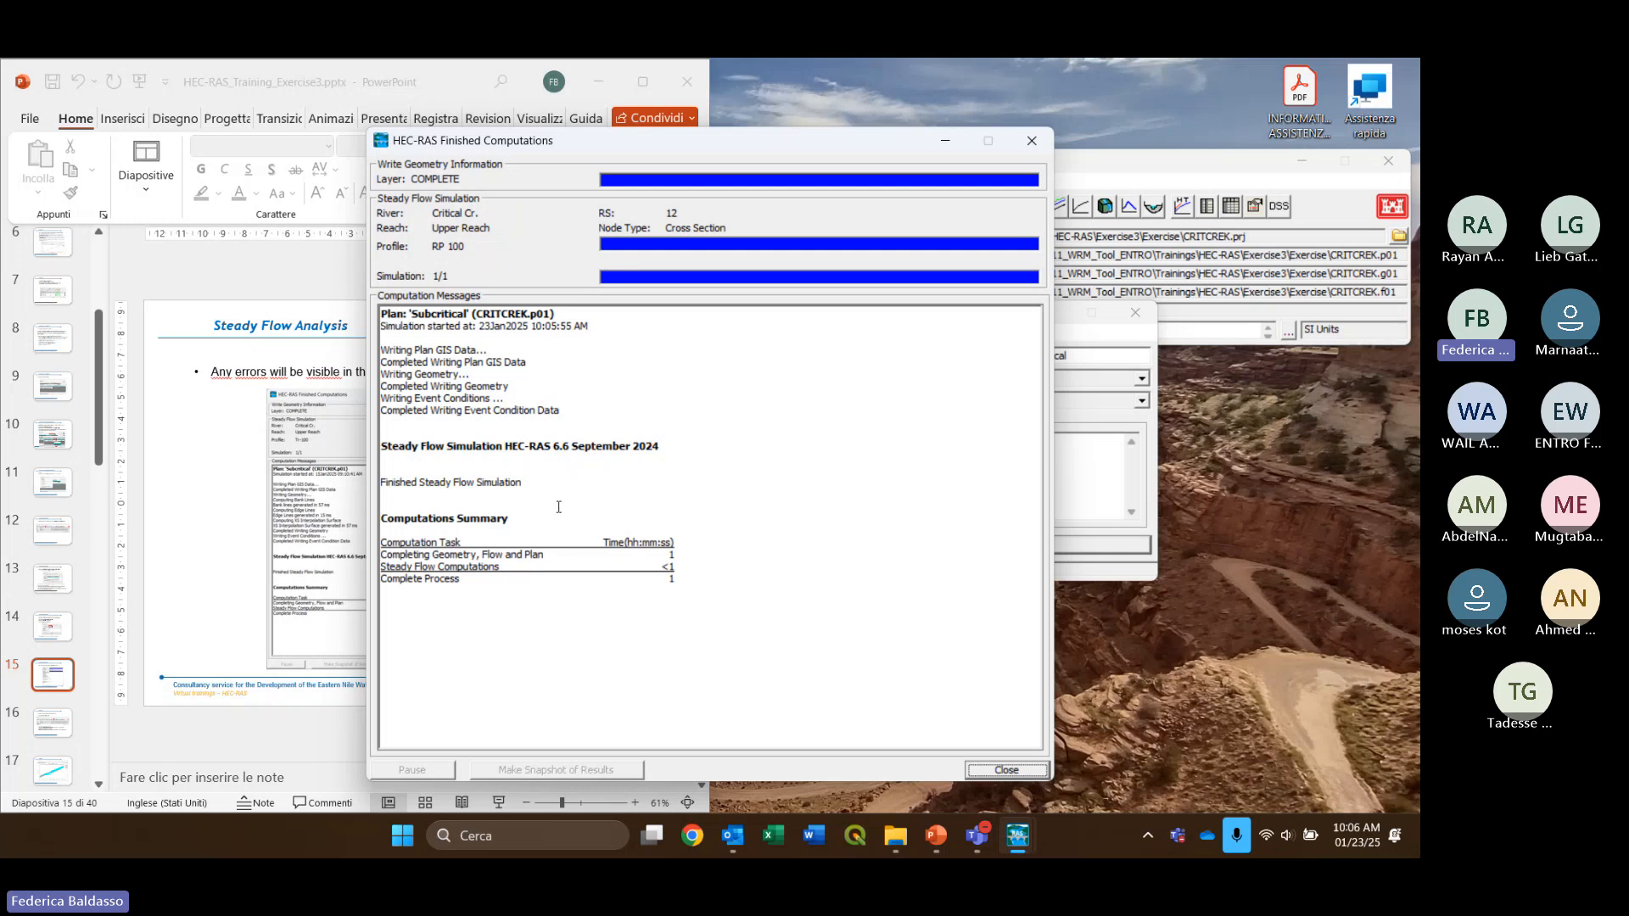
pyautogui.click(670, 581)
pyautogui.click(1032, 142)
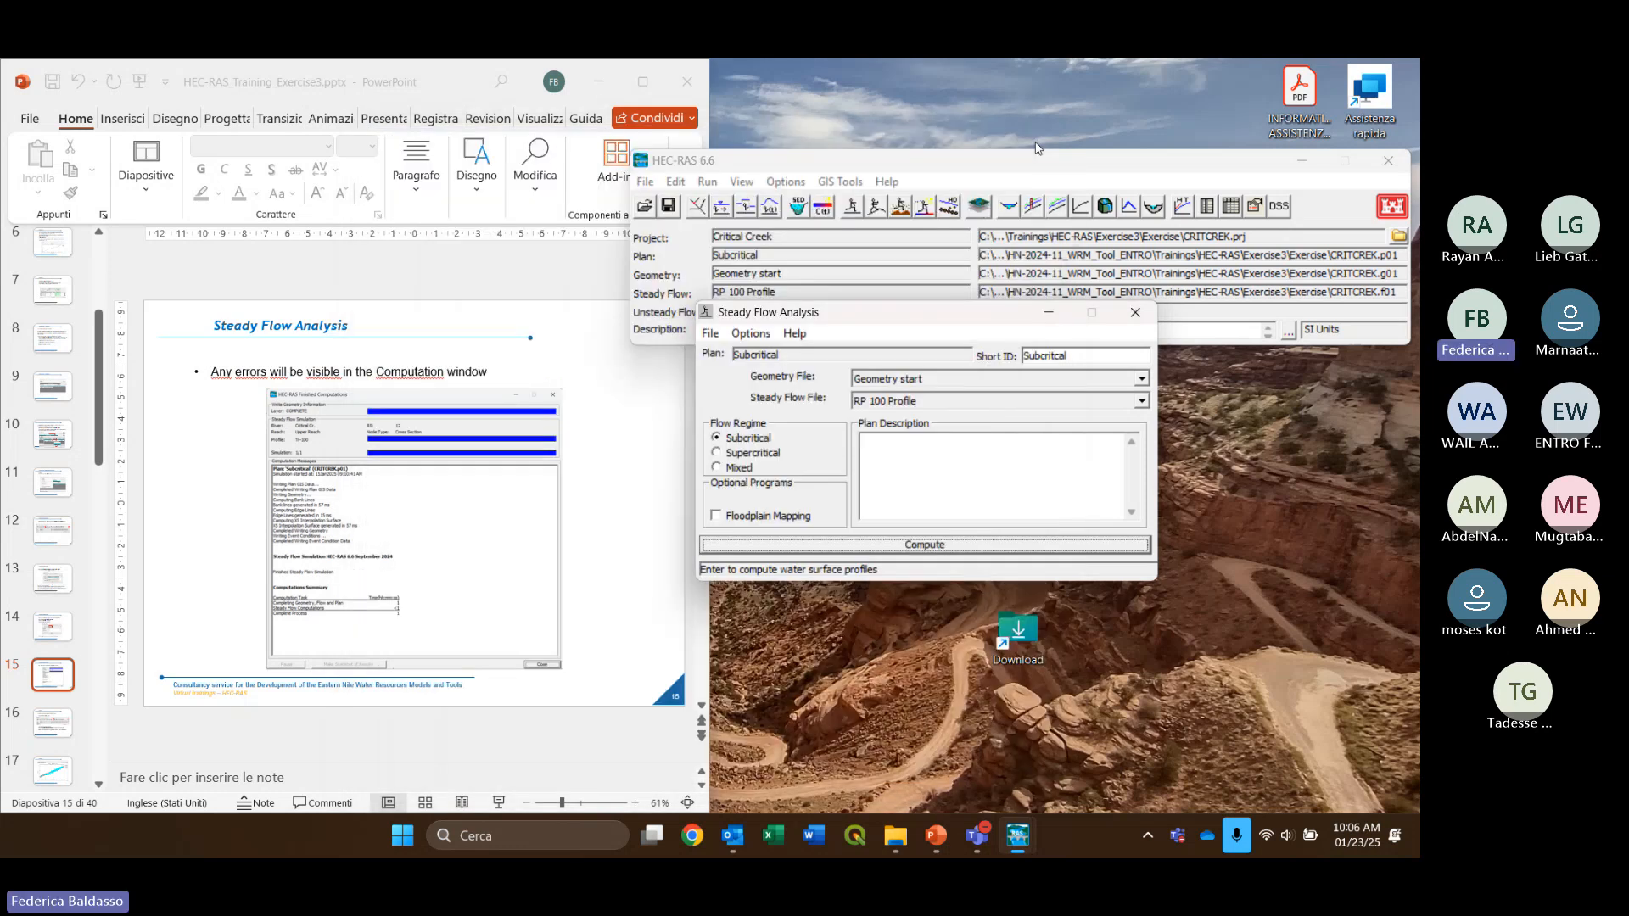
# Advance the presentation to the Results slide and shift the Steady Flow Analysis window clear of the slide
pyautogui.click(624, 514)
pyautogui.scroll(-1, 624, 513)
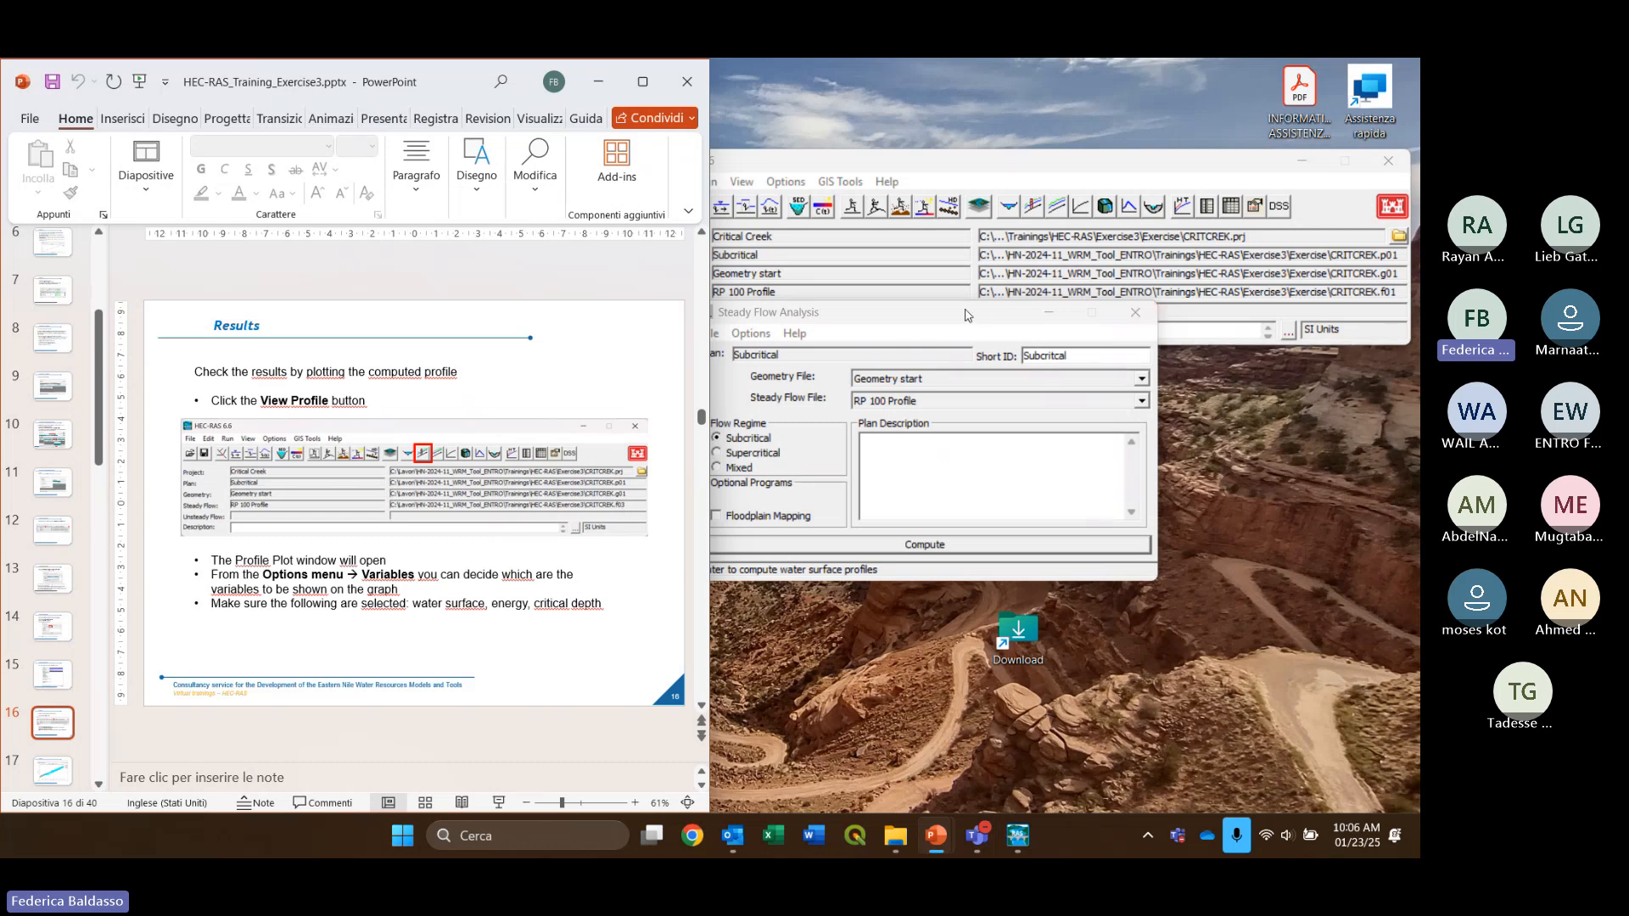
pyautogui.moveTo(966, 310)
pyautogui.mouseDown()
pyautogui.moveTo(1013, 313)
pyautogui.moveTo(938, 319)
pyautogui.mouseUp()
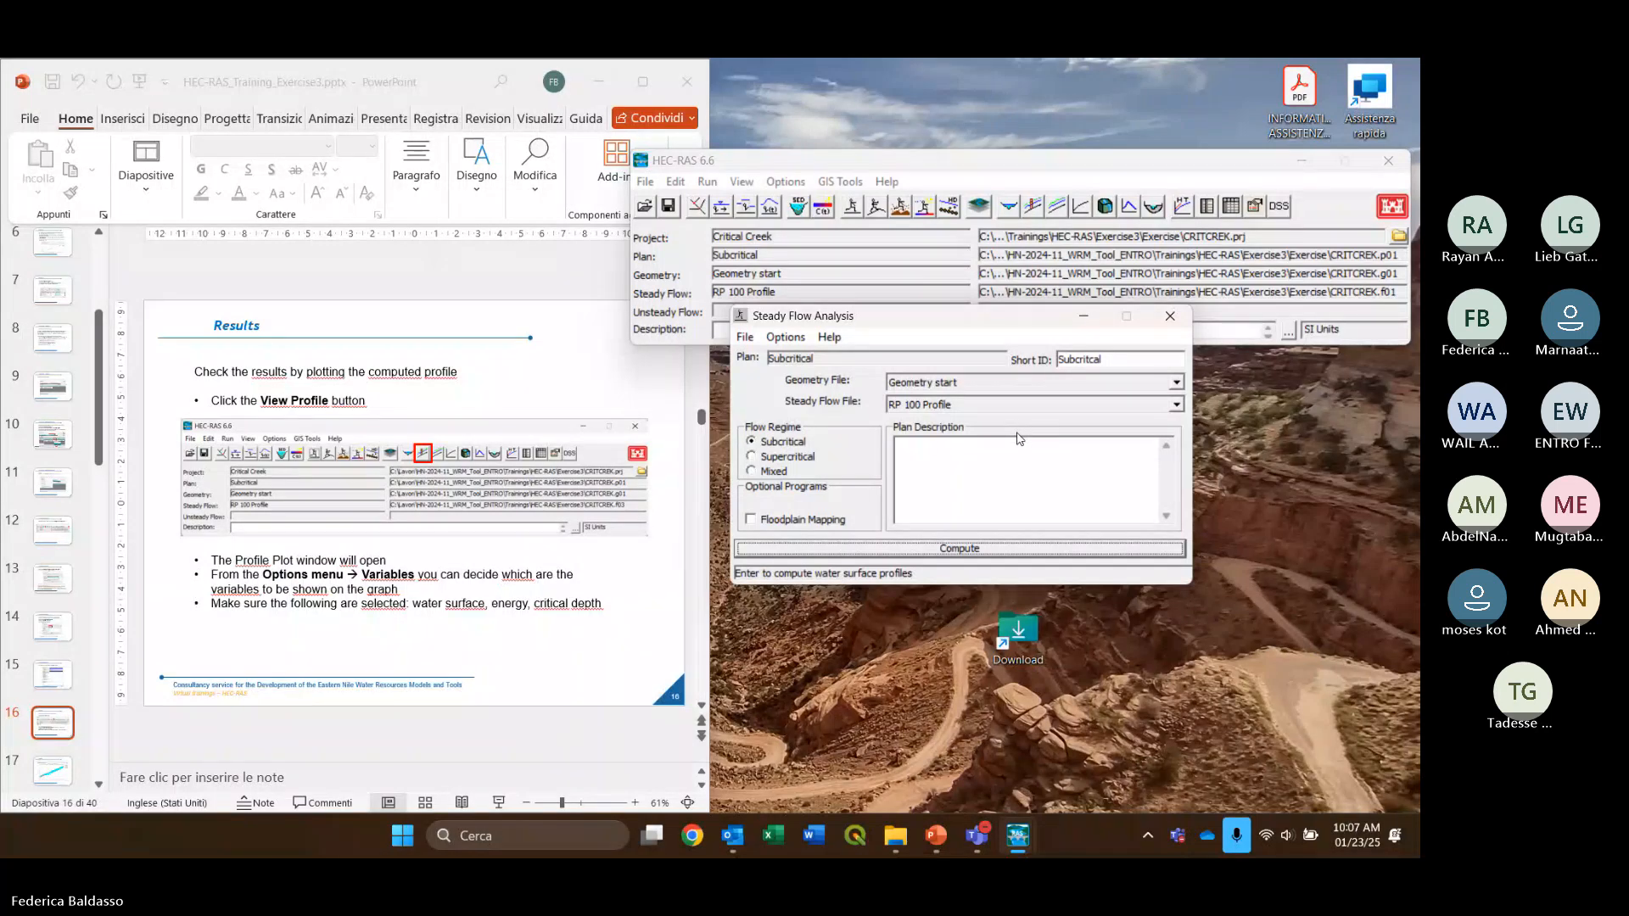
pyautogui.moveTo(947, 315); pyautogui.dragTo(942, 322)
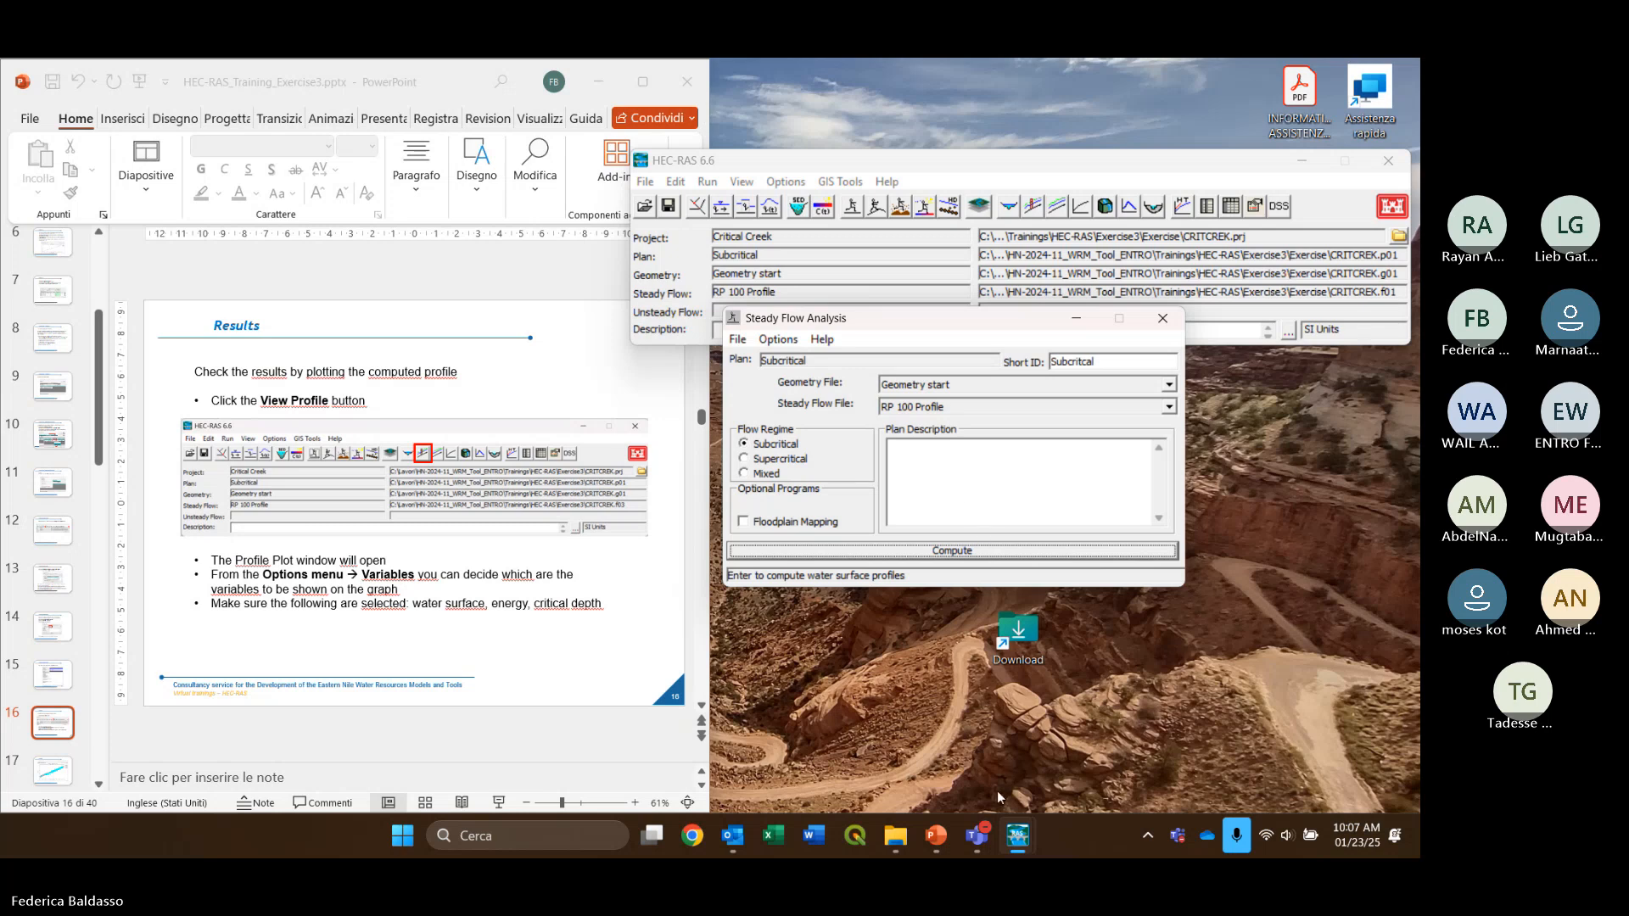
# Switch to the Teams meeting, look through the participants and the meeting chat, and return to HEC-RAS
pyautogui.moveTo(978, 836)
pyautogui.click(940, 703)
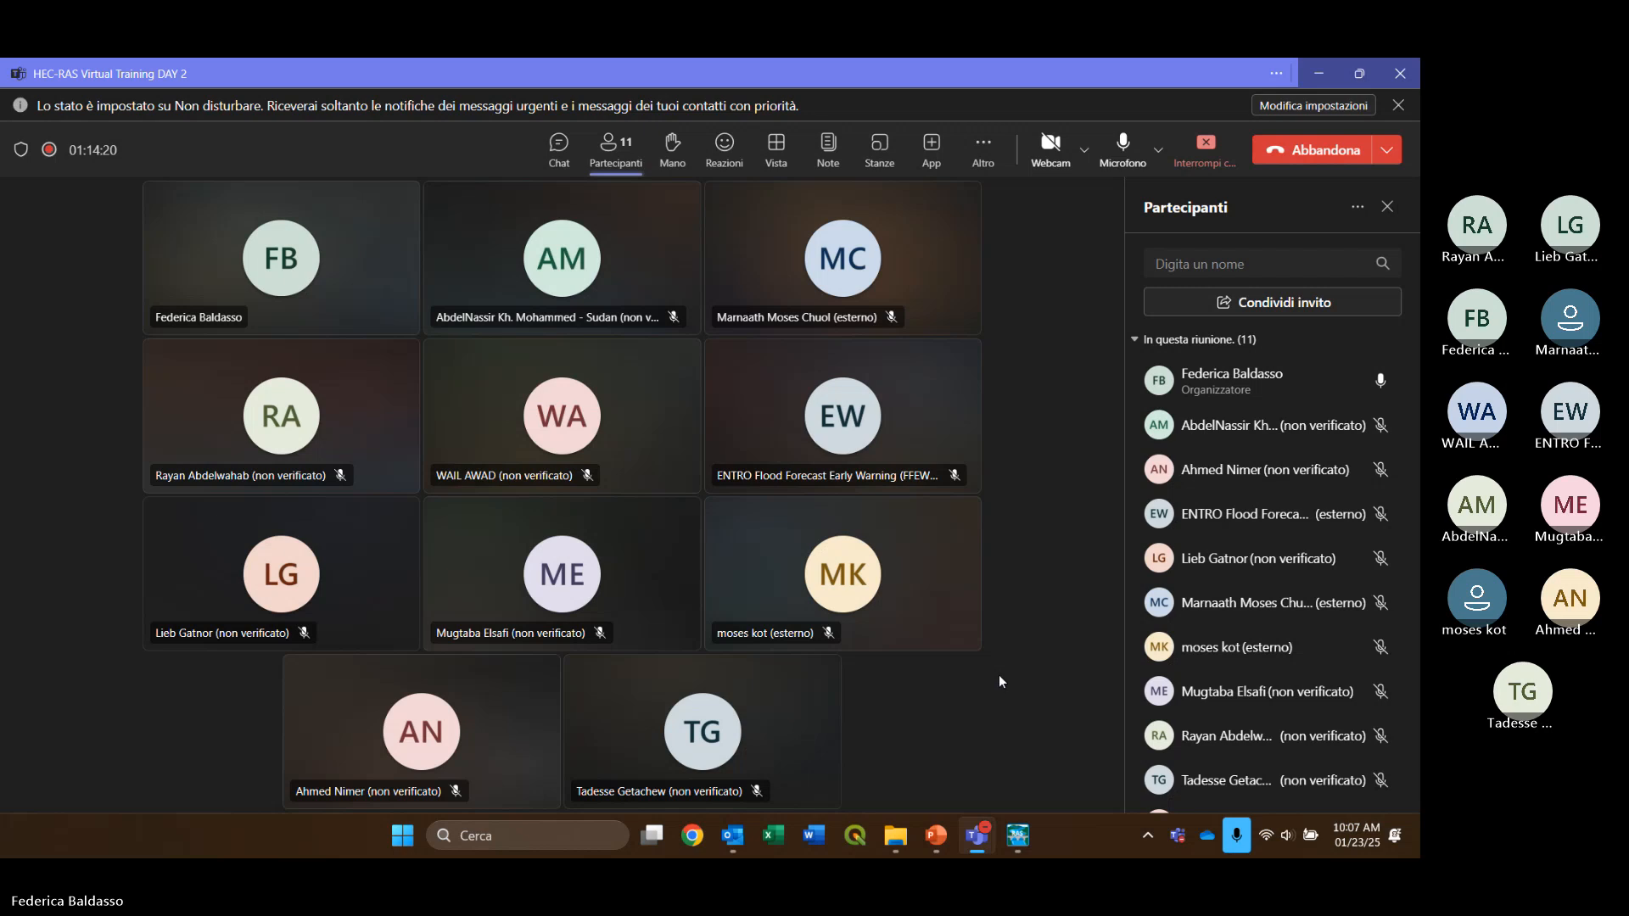
pyautogui.scroll(-5, 1208, 676)
pyautogui.scroll(5, 1209, 676)
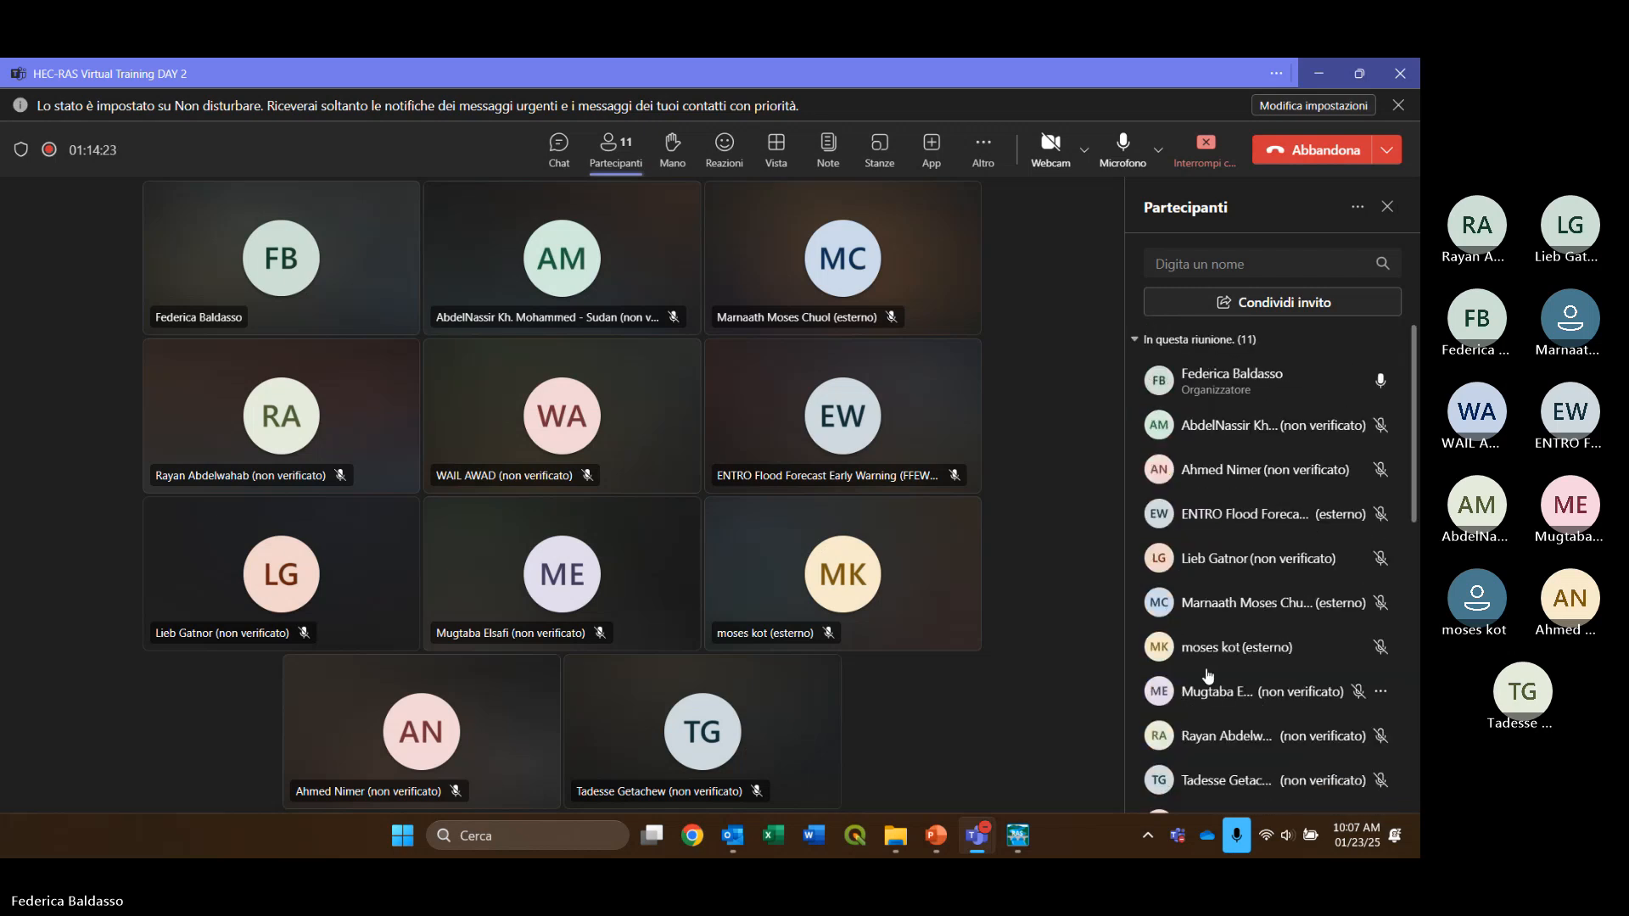
pyautogui.click(568, 163)
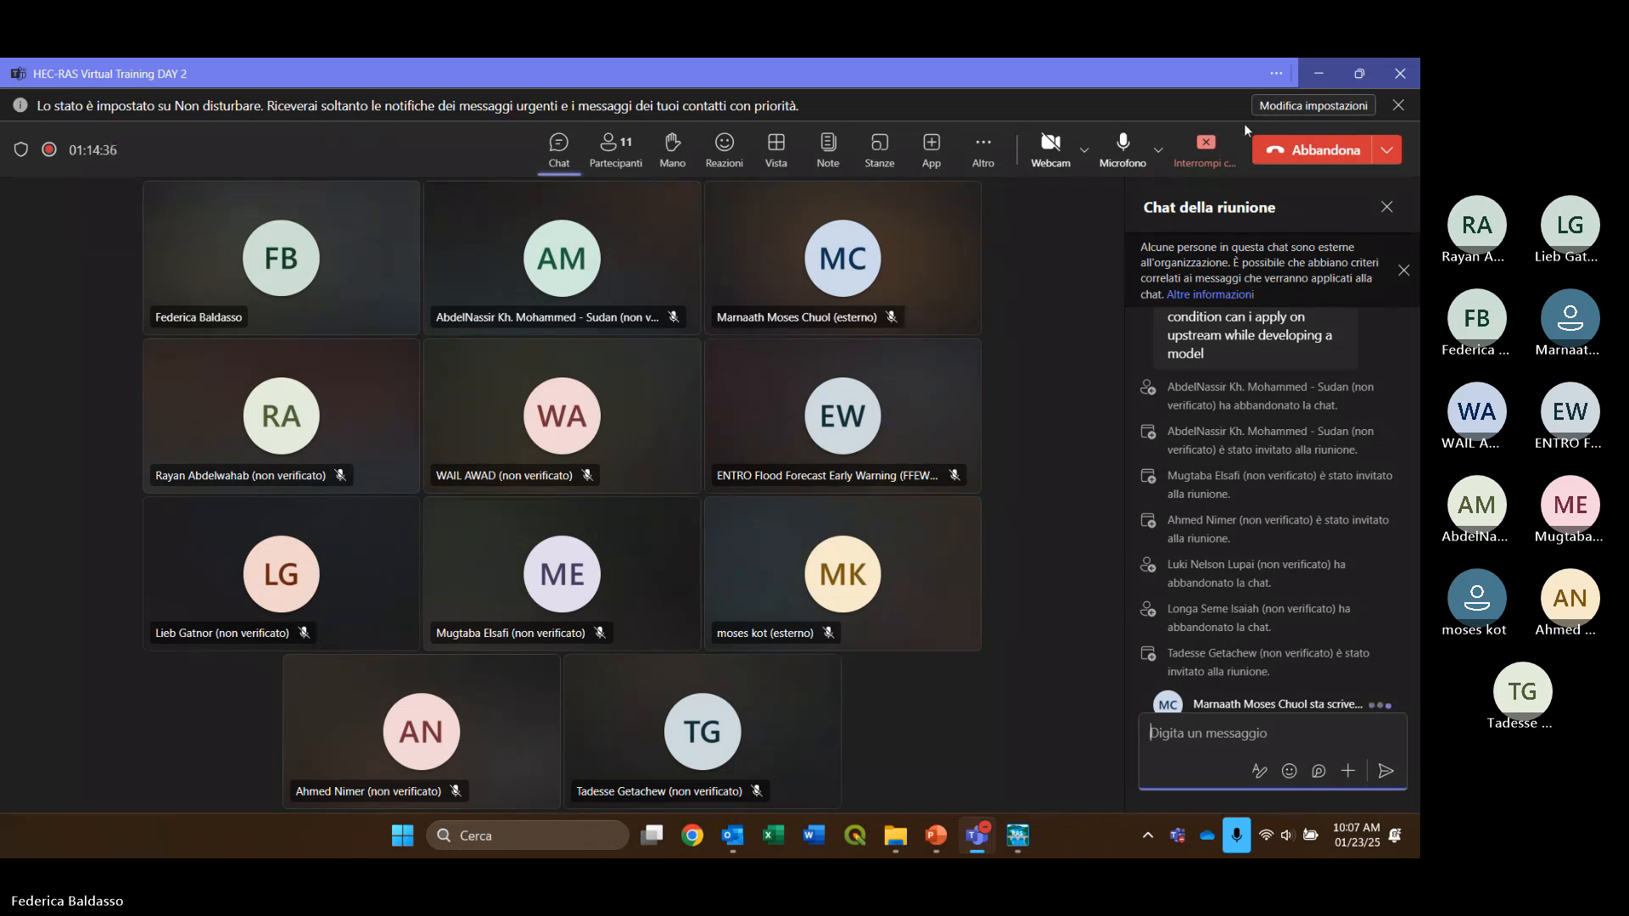
pyautogui.click(1321, 76)
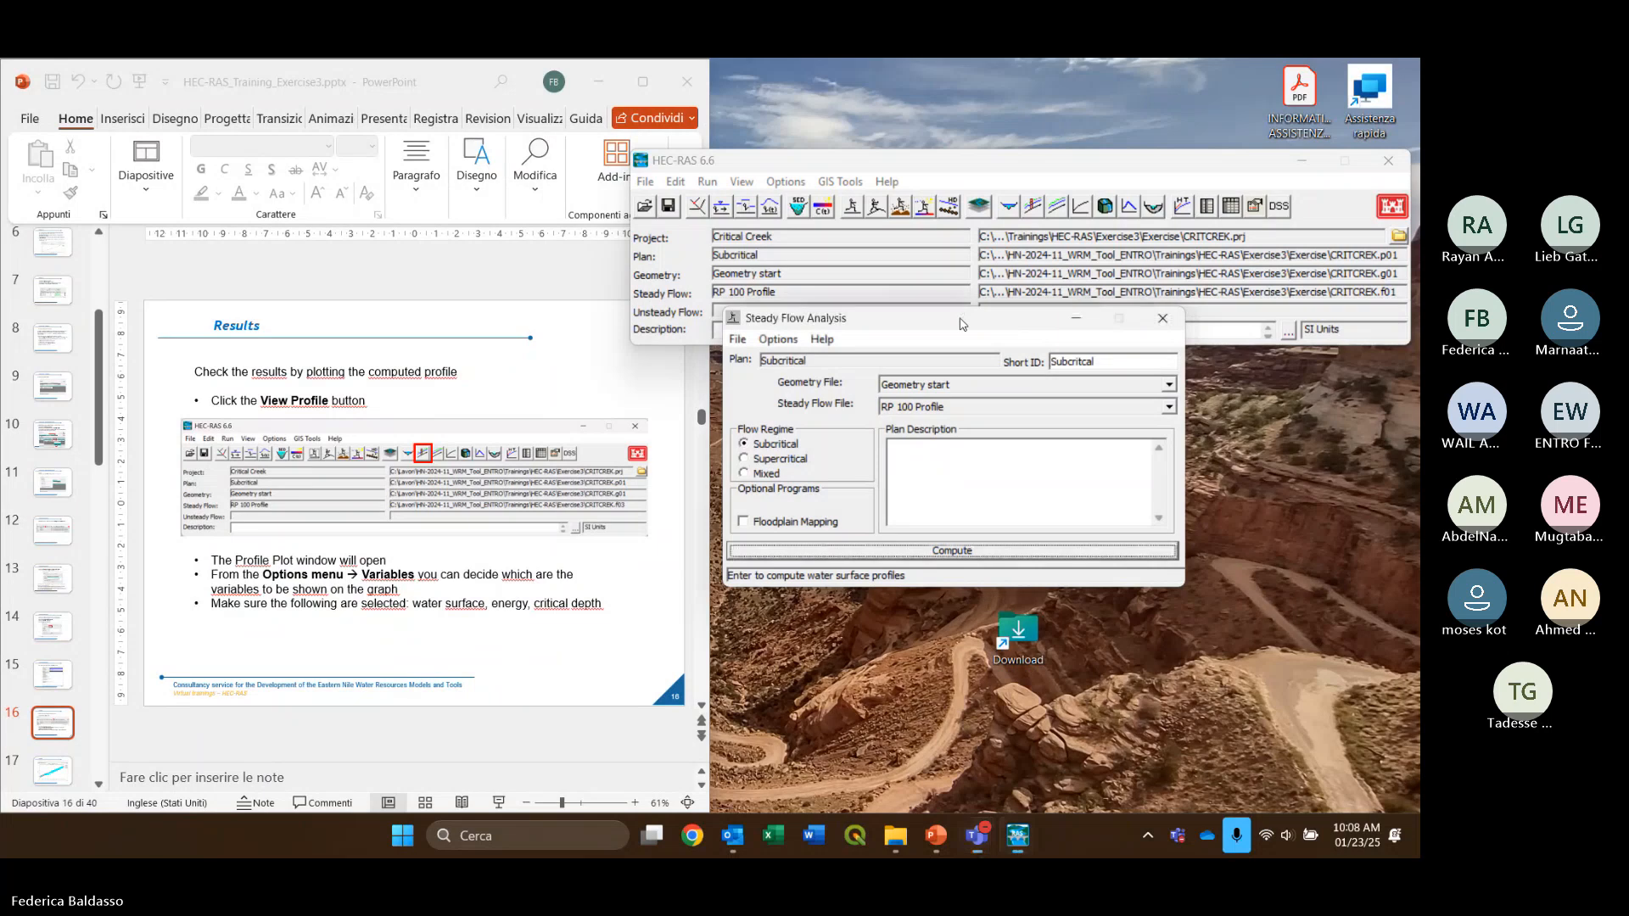
# Check the Teams meeting chat again for new messages and return to the Steady Flow Analysis window
pyautogui.moveTo(963, 324); pyautogui.dragTo(958, 322)
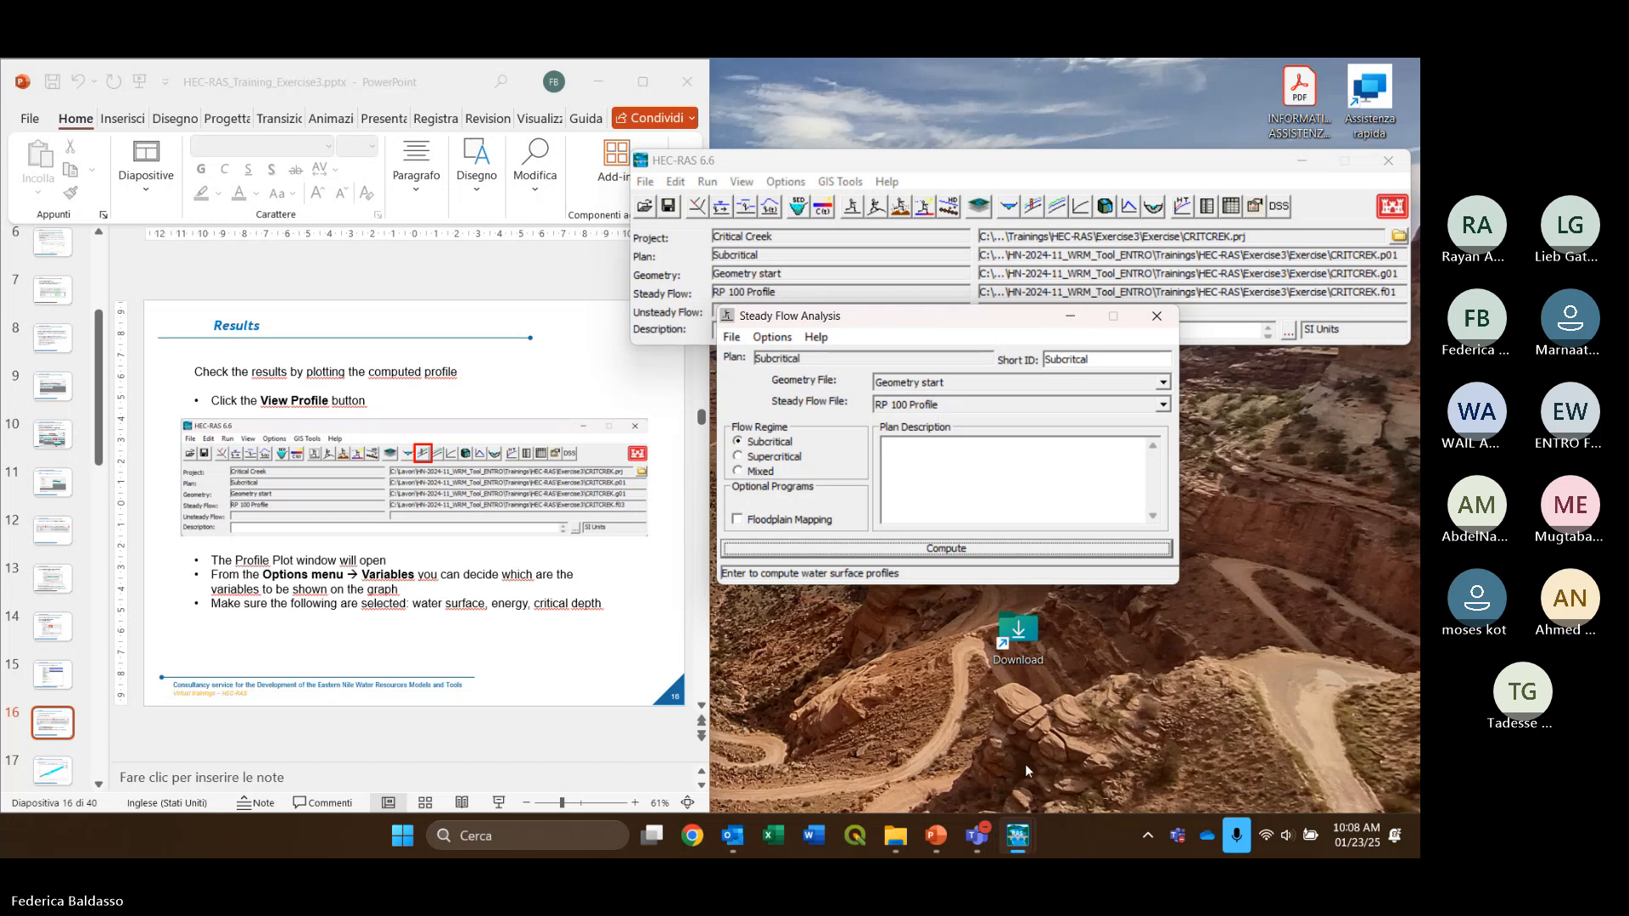
pyautogui.moveTo(977, 835)
pyautogui.click(940, 691)
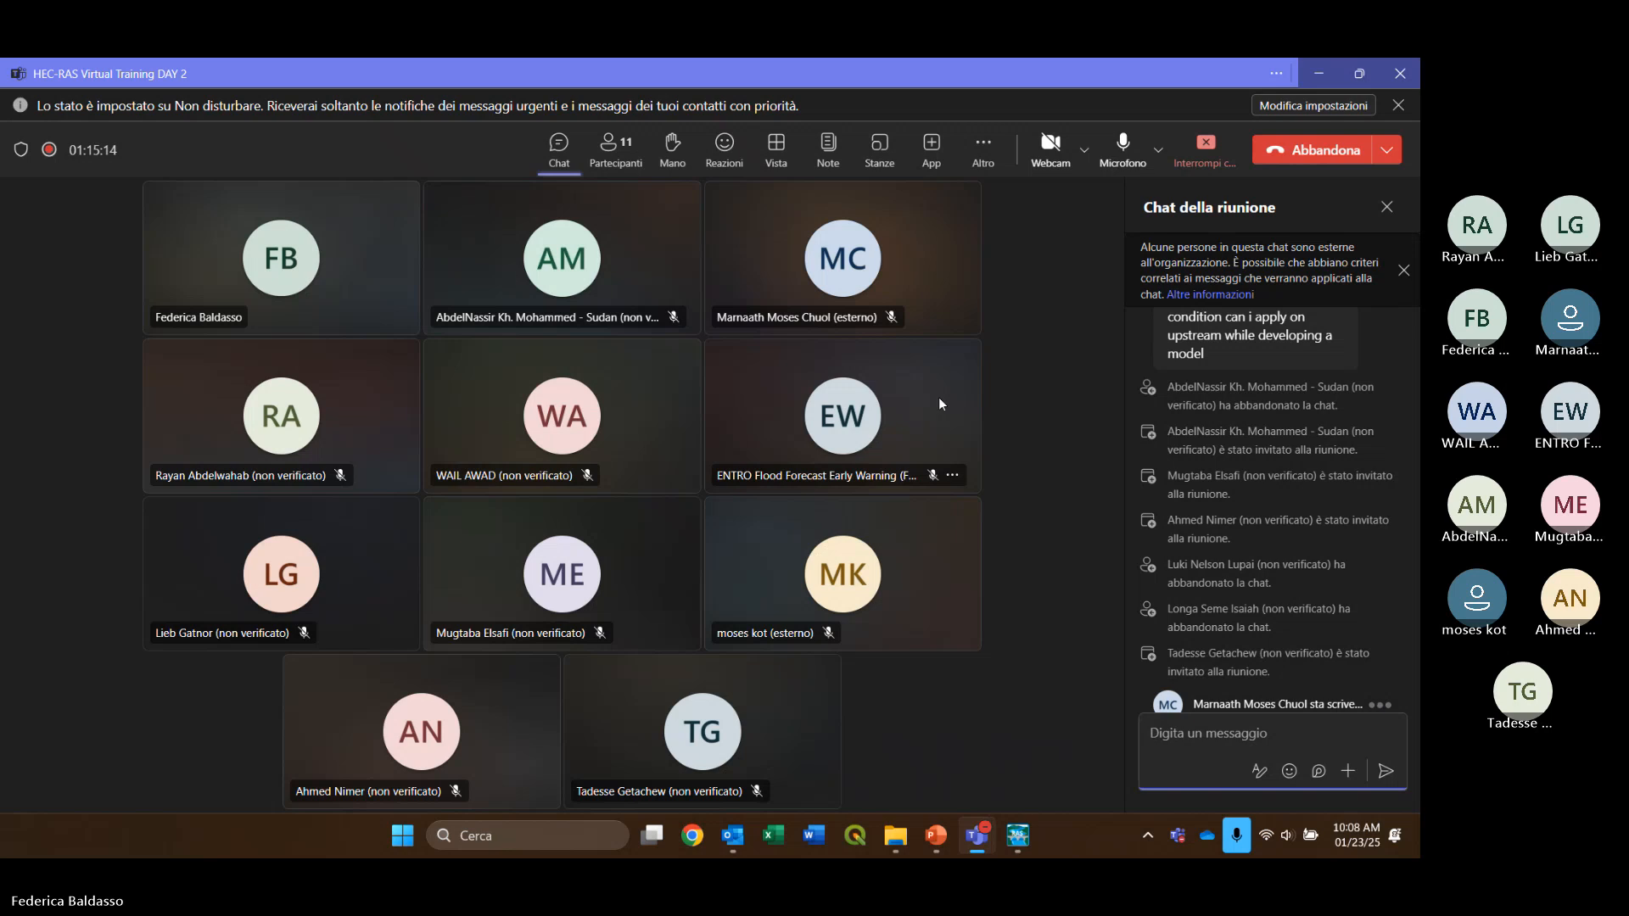
pyautogui.click(1318, 75)
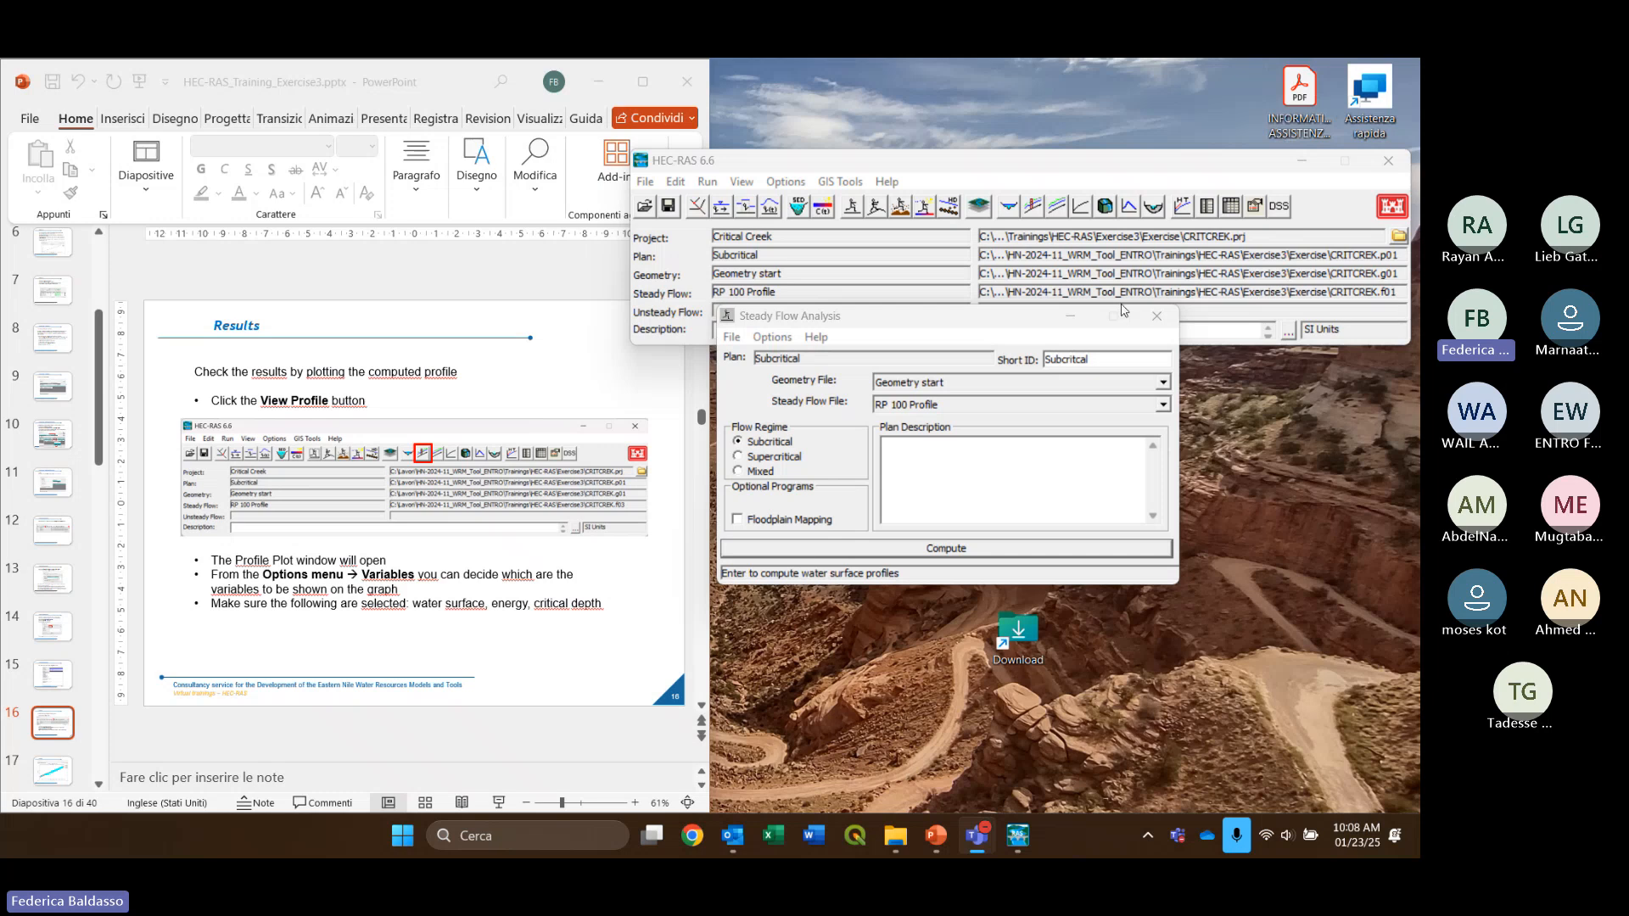
pyautogui.moveTo(901, 314)
pyautogui.mouseDown()
pyautogui.moveTo(911, 304)
pyautogui.moveTo(901, 314)
pyautogui.mouseUp()
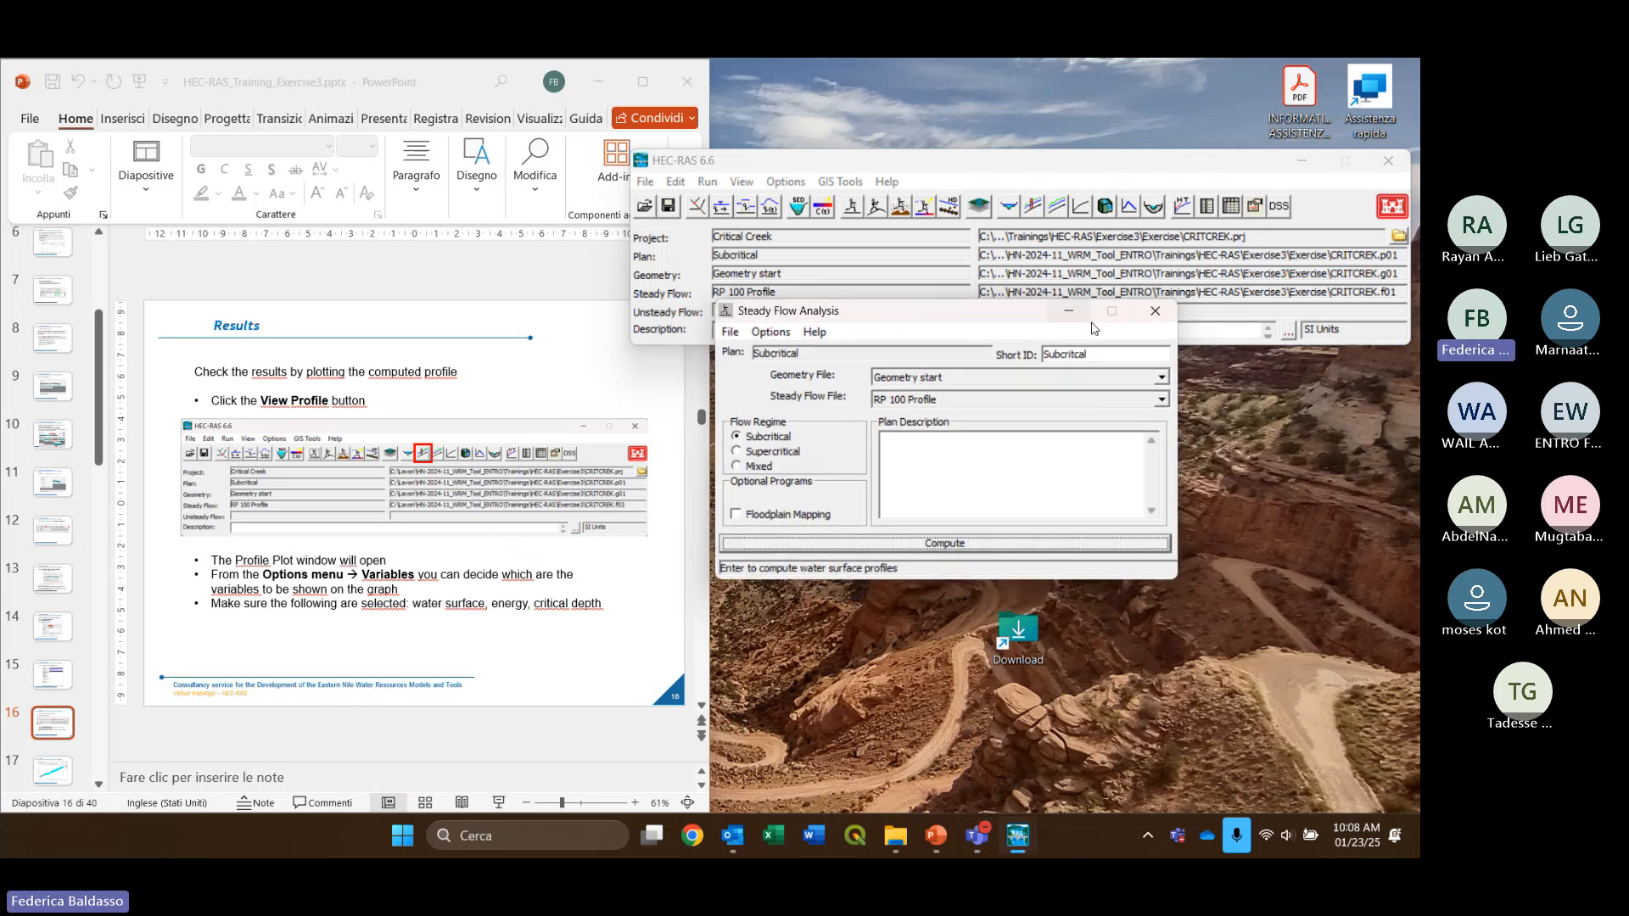
pyautogui.click(1235, 361)
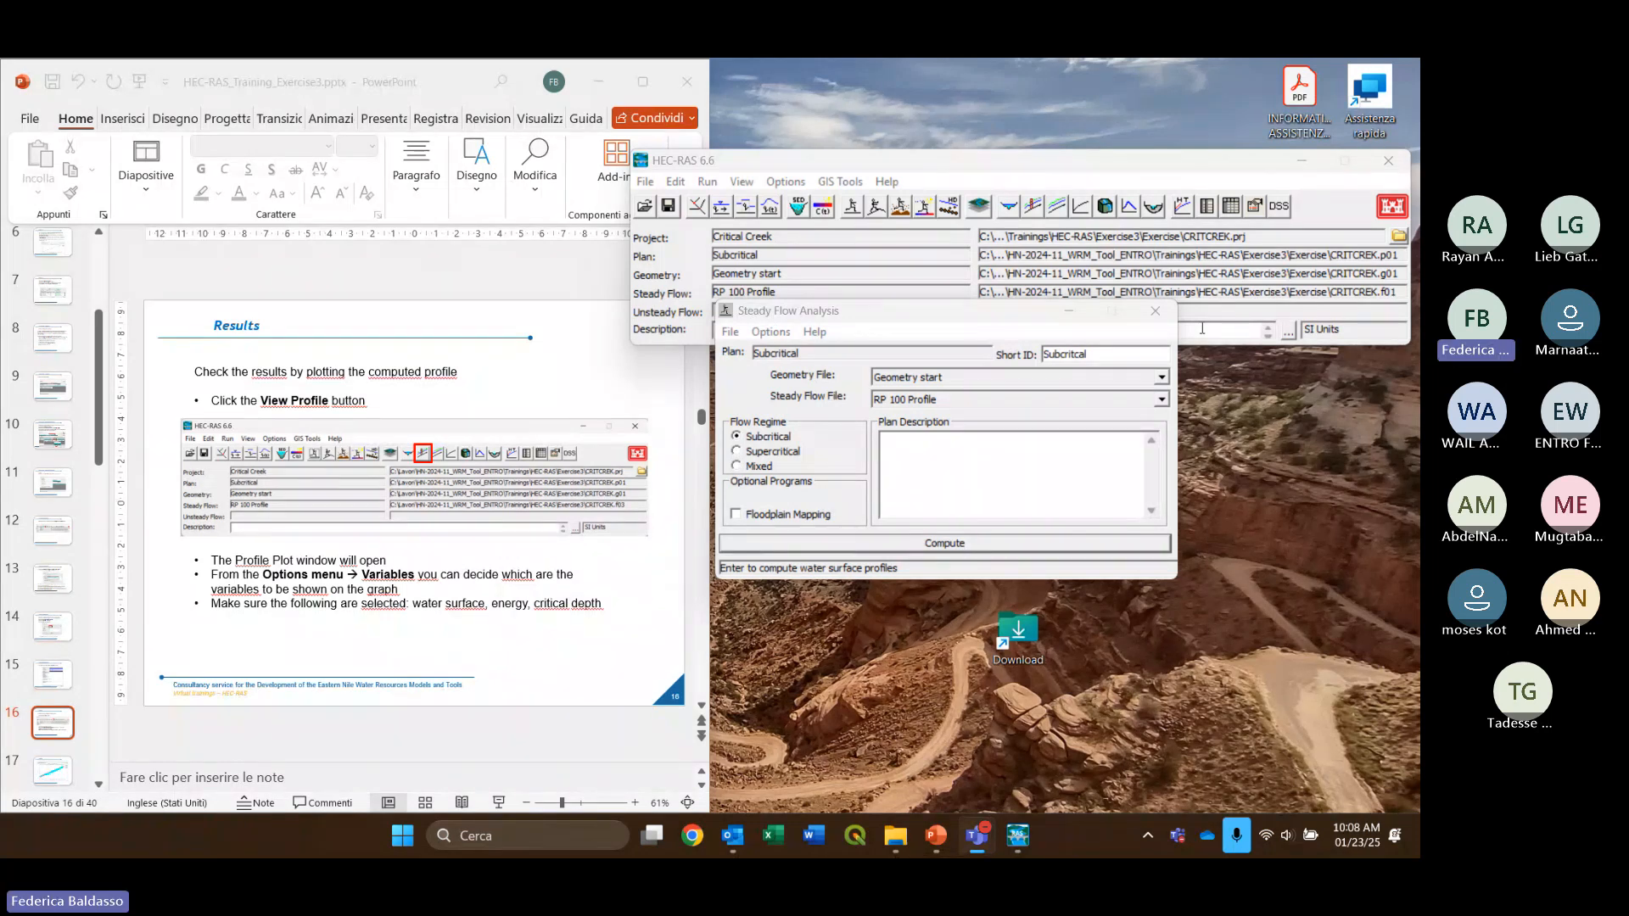
pyautogui.click(944, 314)
pyautogui.moveTo(944, 313); pyautogui.dragTo(949, 311)
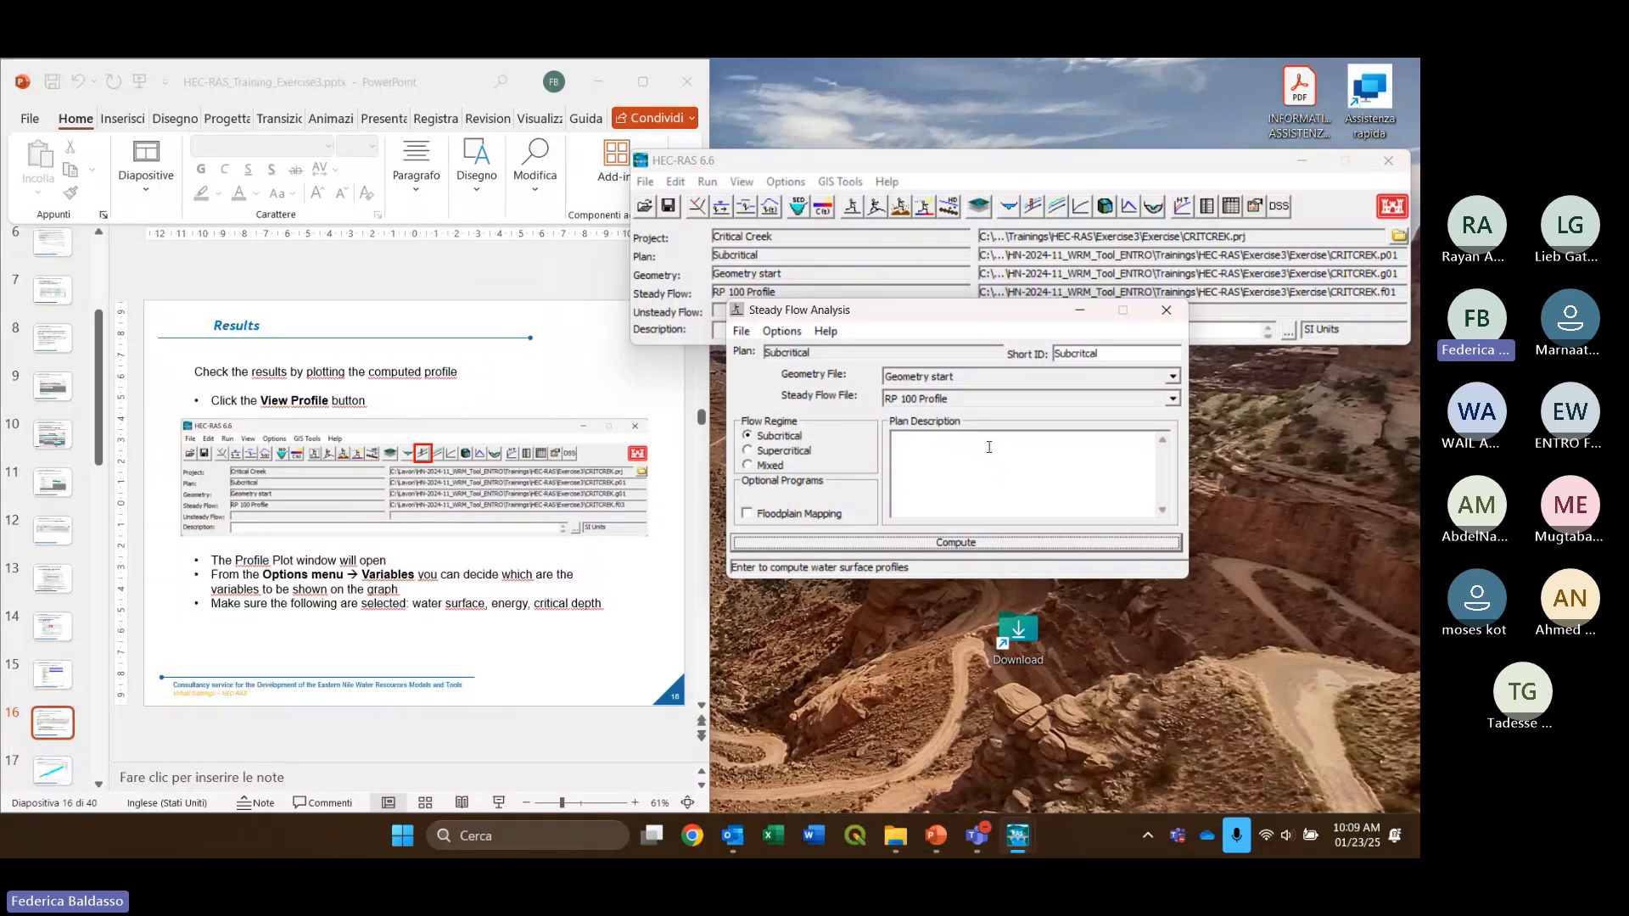
# Close the steady flow analysis, open the Profile Plot and confirm Water Surface, Energy Grade Elevation and Critical Depth Elevation as plotted variables
pyautogui.click(1166, 310)
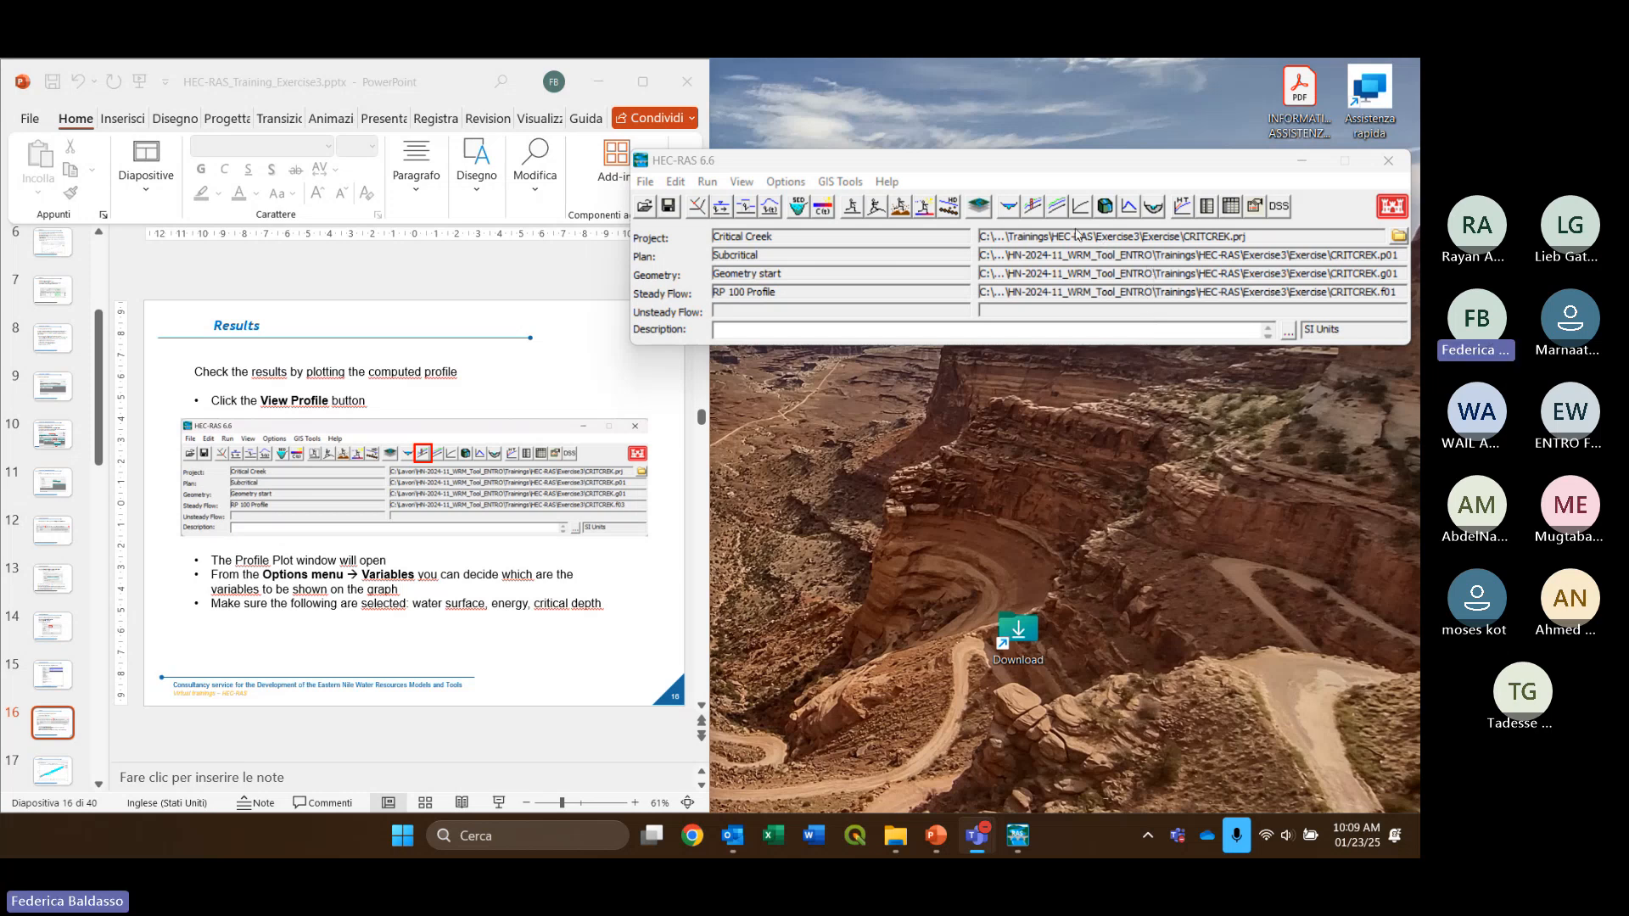
pyautogui.click(1032, 209)
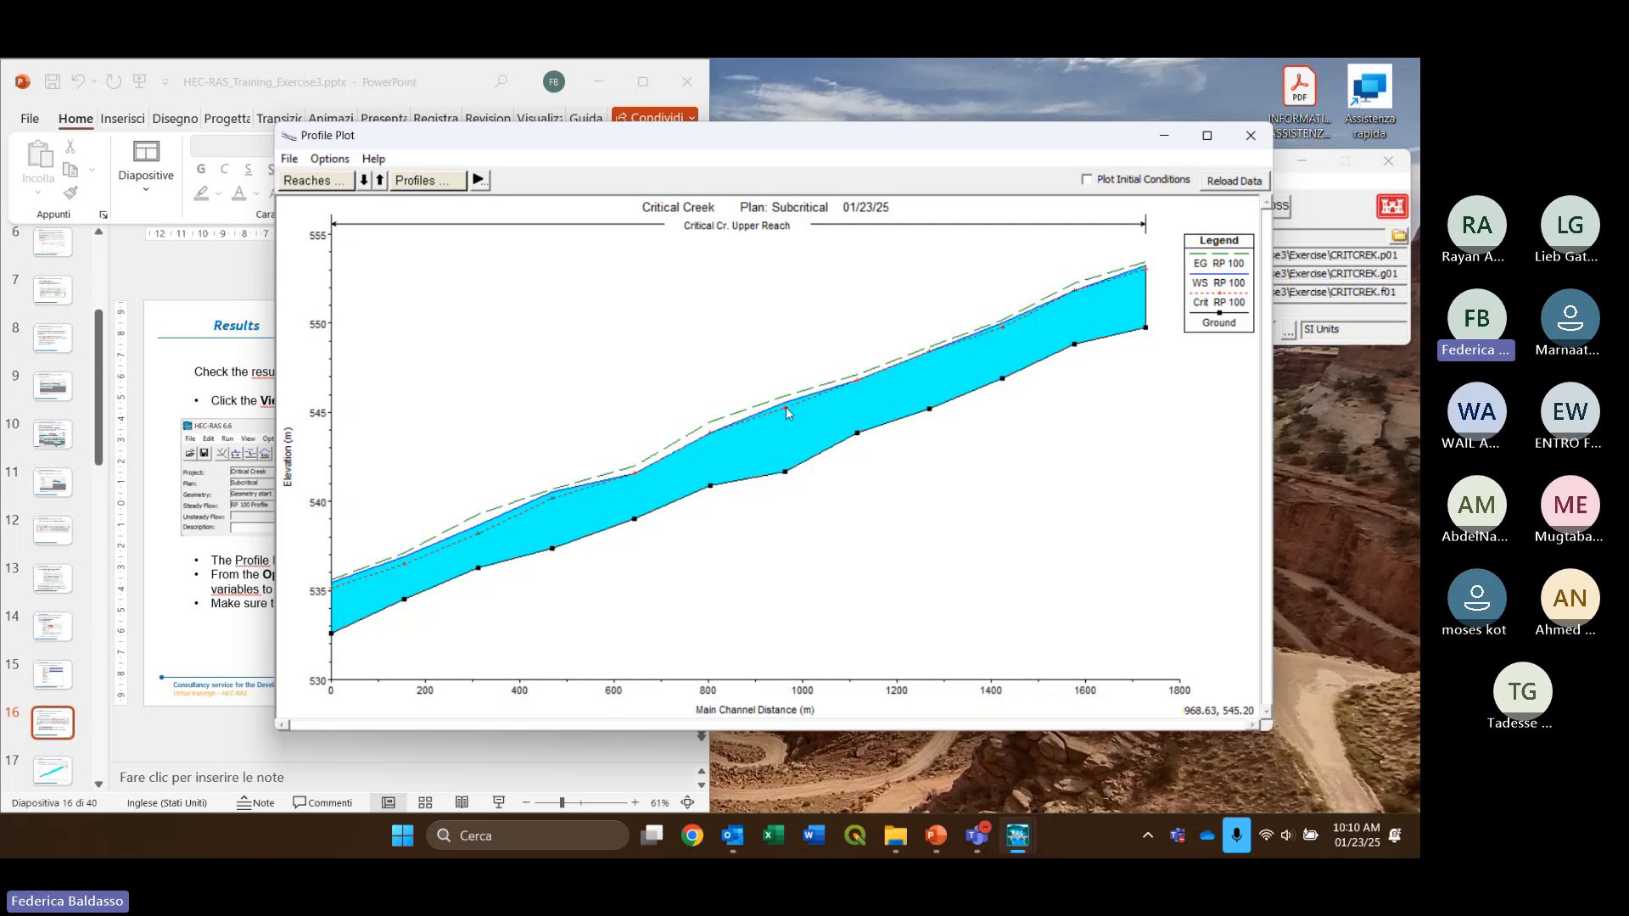
pyautogui.click(331, 160)
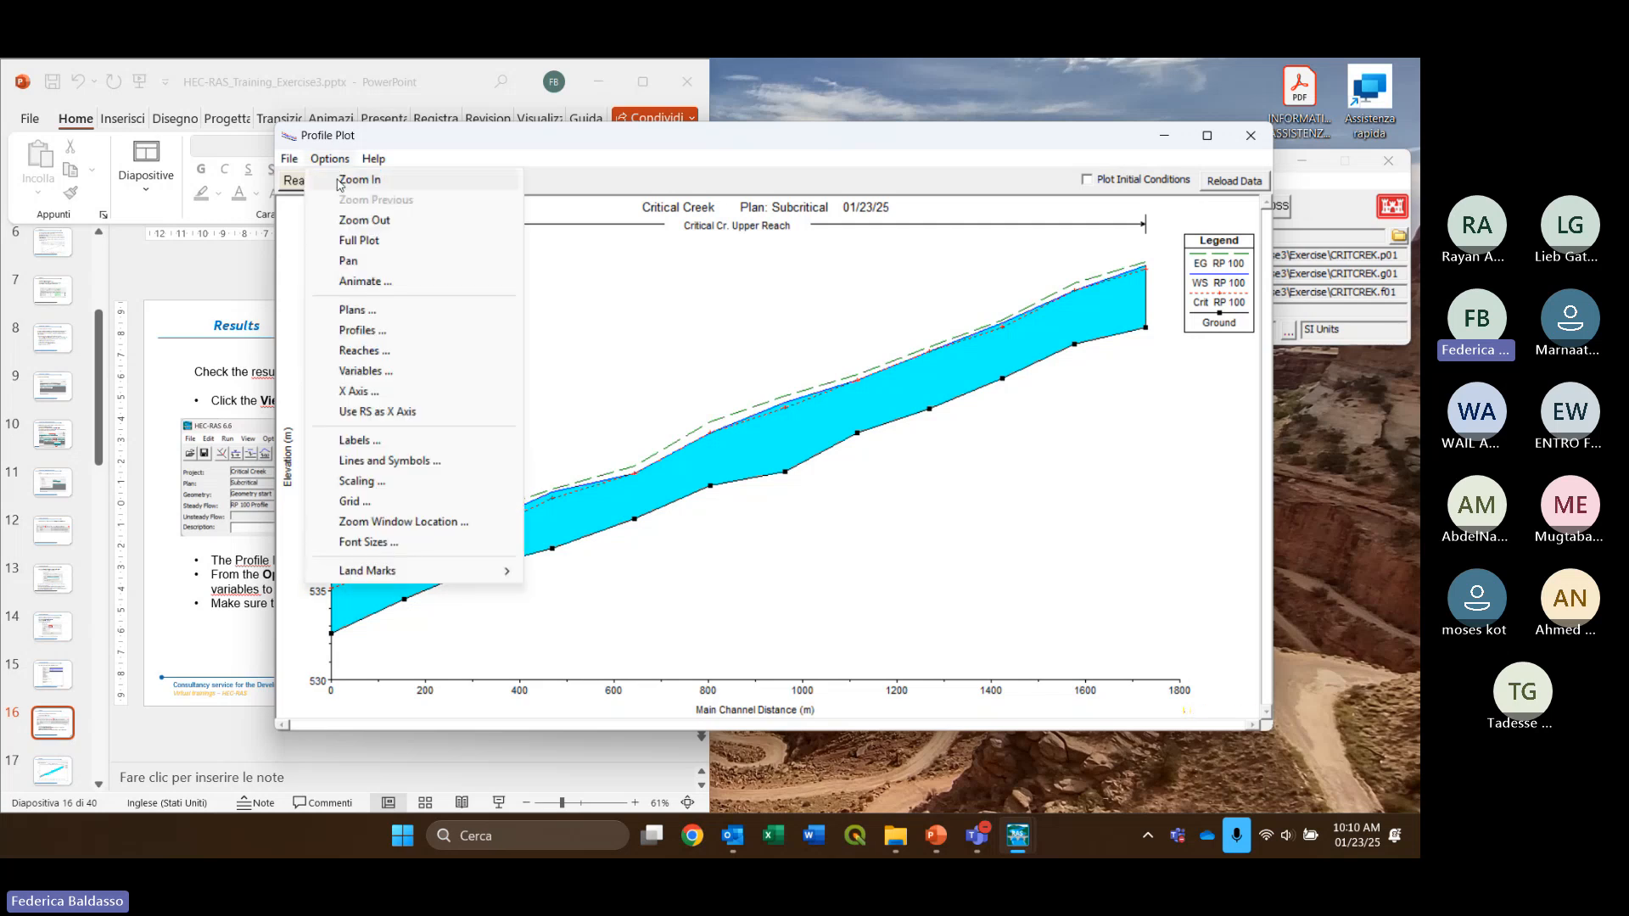
pyautogui.click(360, 373)
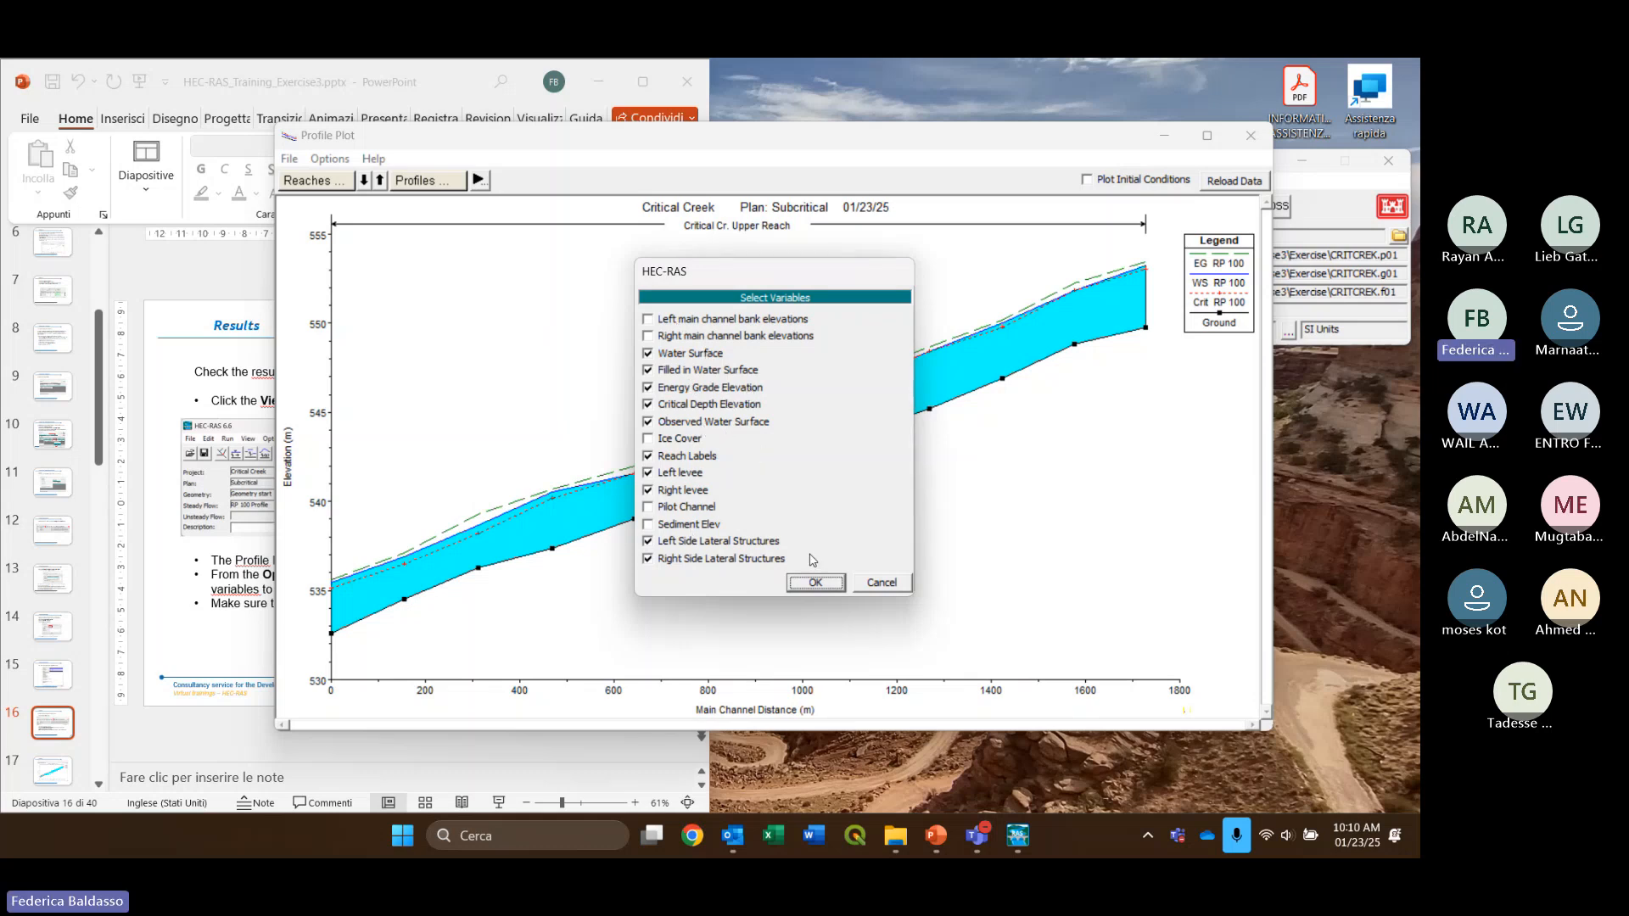
pyautogui.click(816, 582)
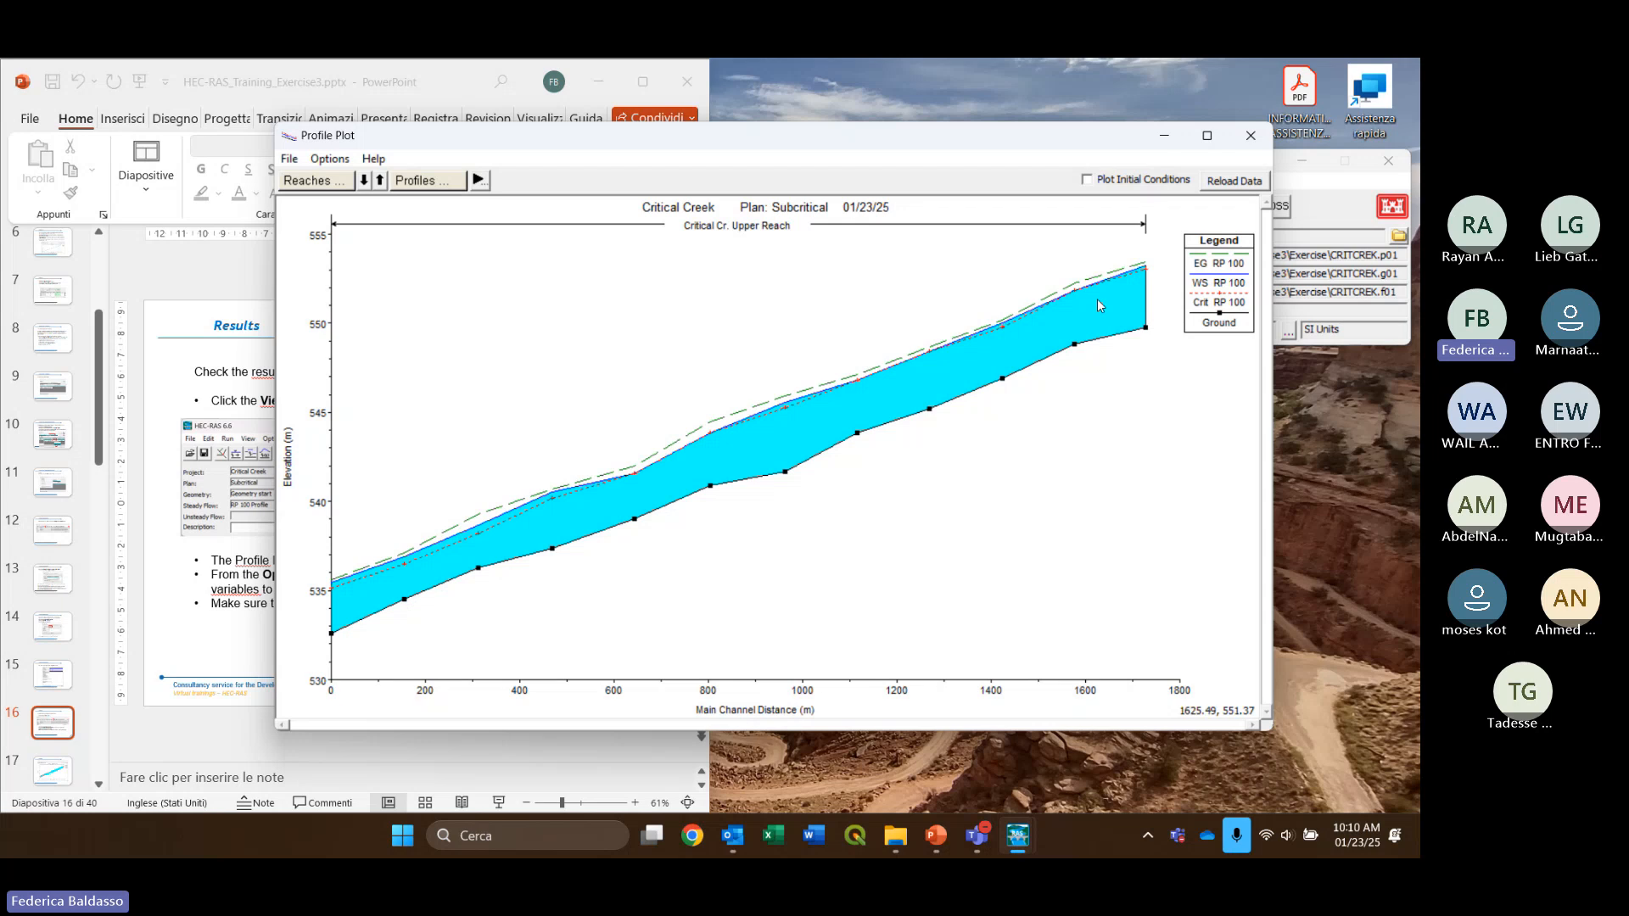
# Highlight the water surface, ground, critical depth and energy grade lines in the profile plot to compare them
pyautogui.click(1208, 283)
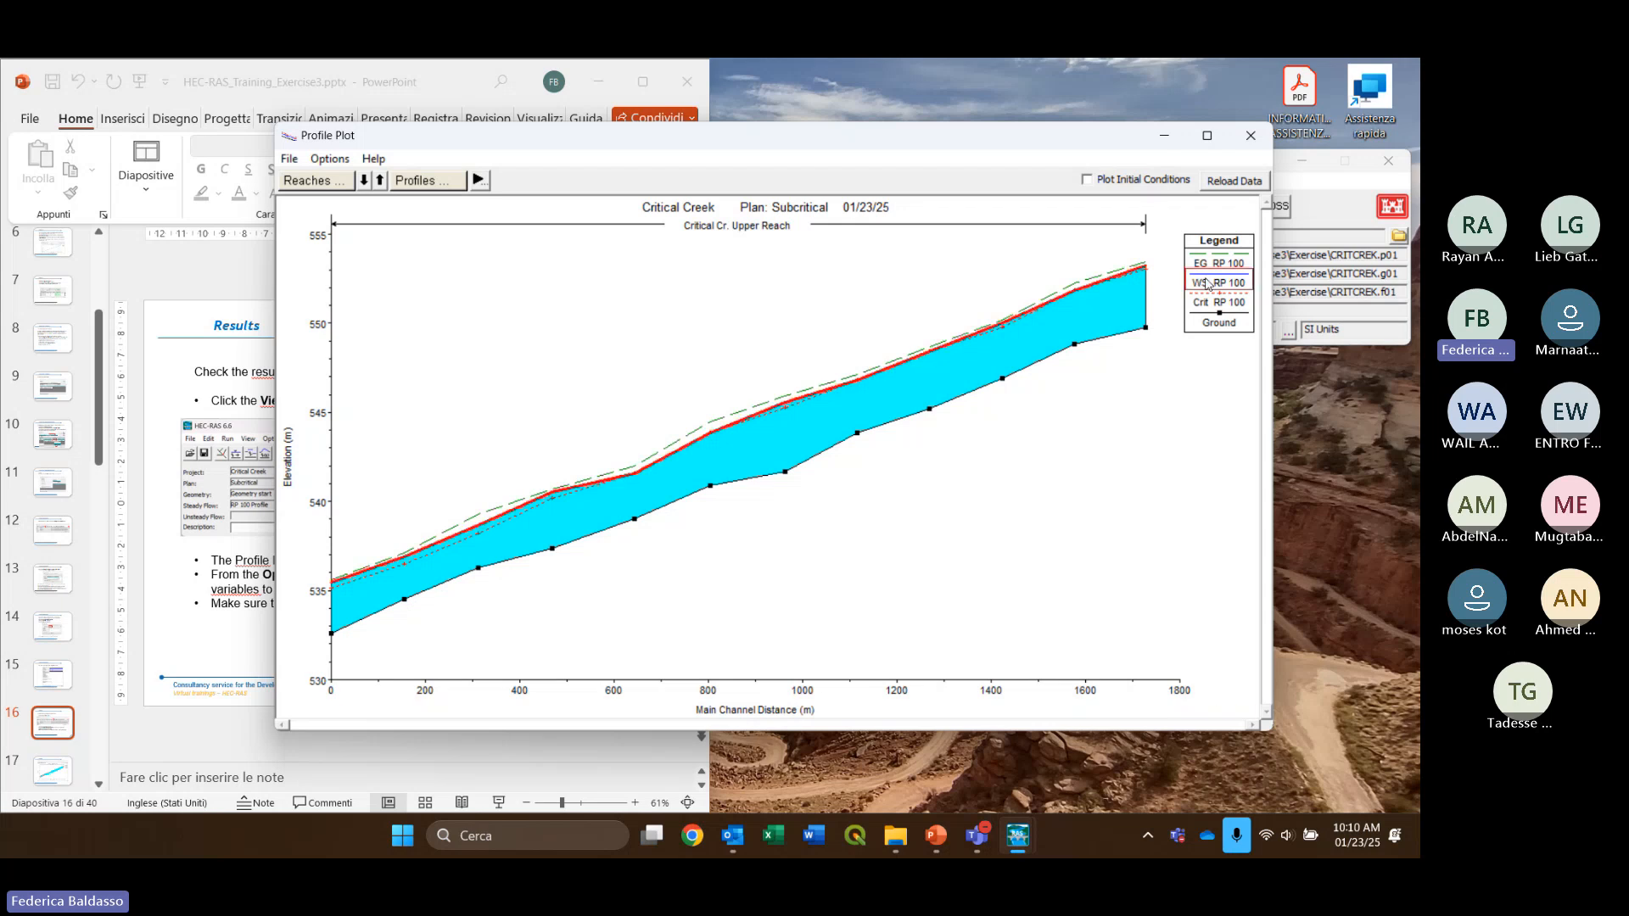
pyautogui.click(1210, 325)
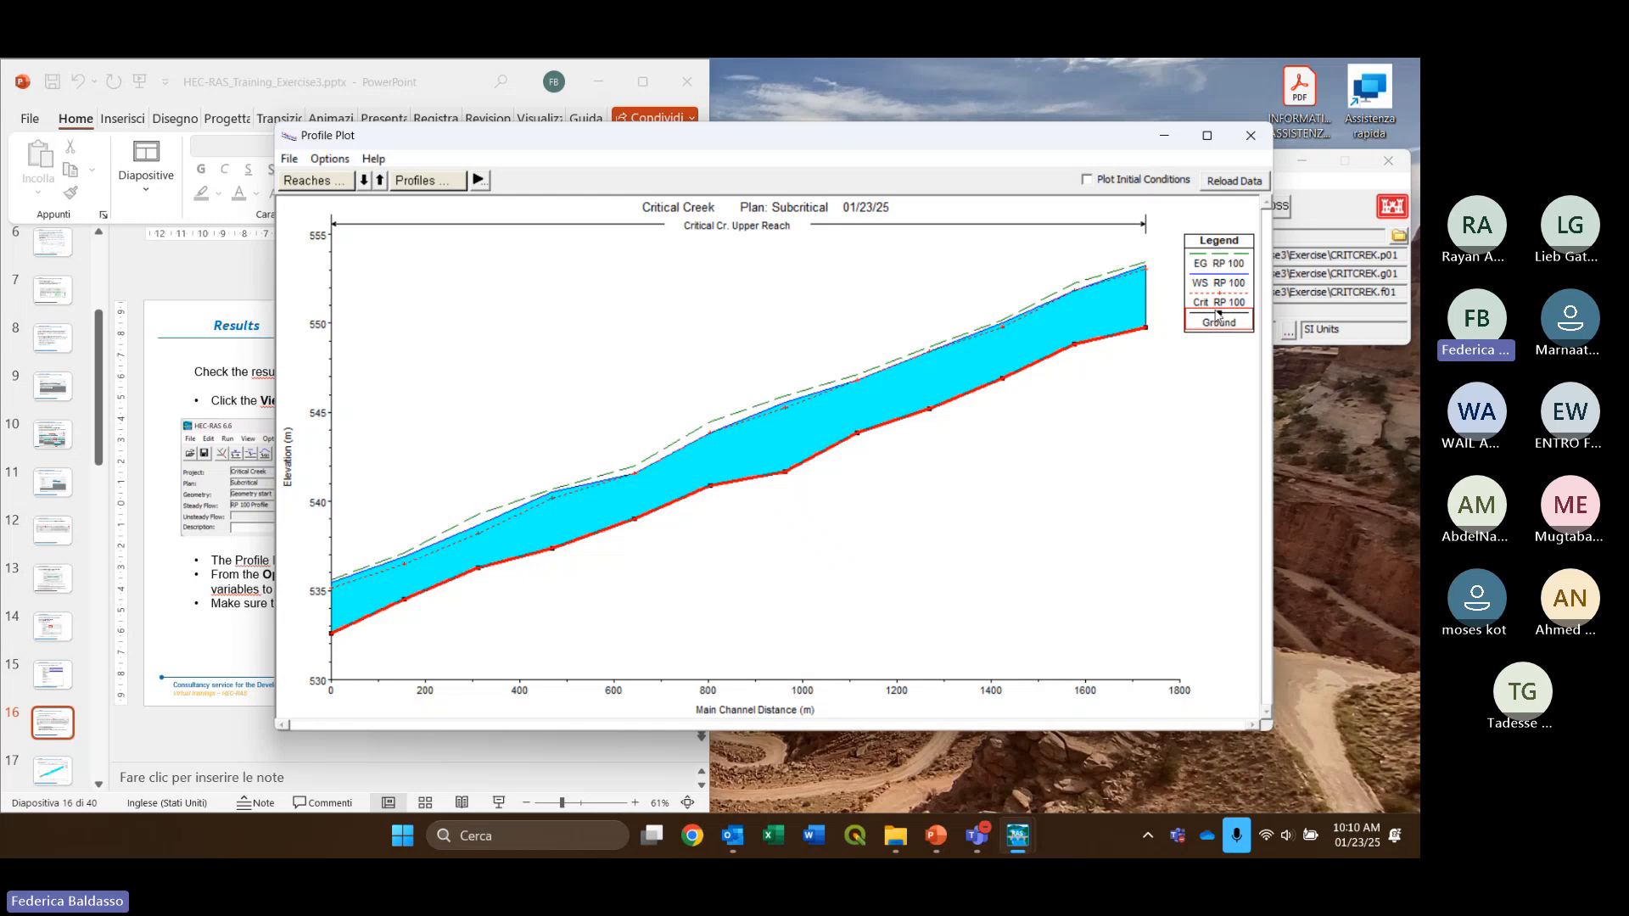
pyautogui.click(1213, 299)
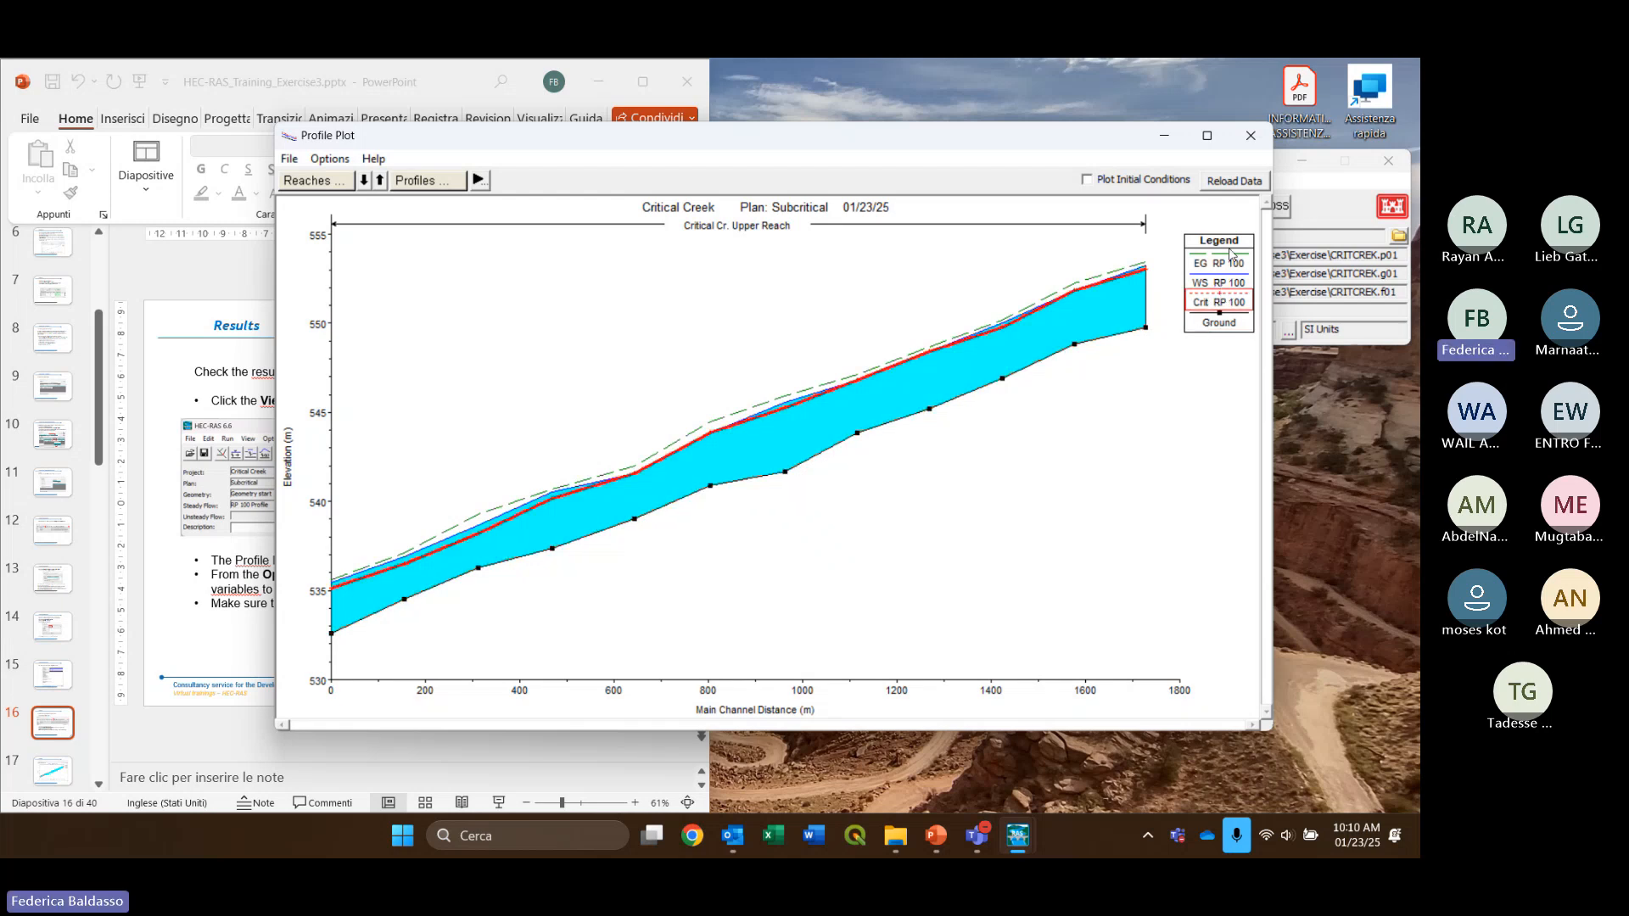
pyautogui.click(1218, 266)
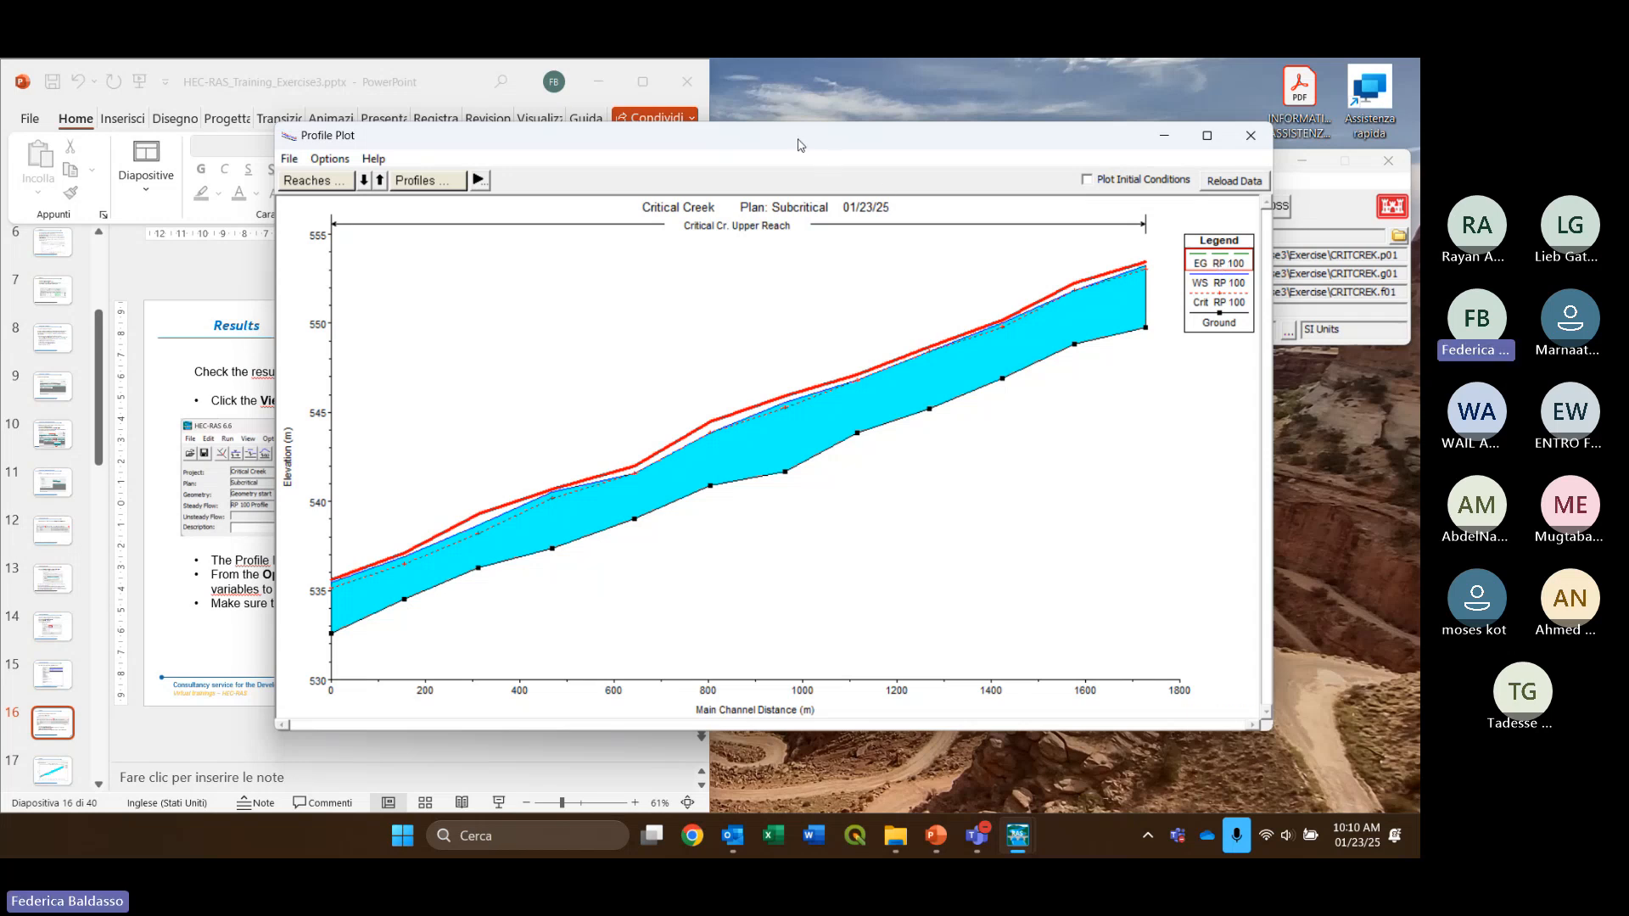
pyautogui.moveTo(798, 144)
pyautogui.mouseDown()
pyautogui.moveTo(905, 140)
pyautogui.moveTo(970, 71)
pyautogui.moveTo(908, 151)
pyautogui.moveTo(806, 130)
pyautogui.mouseUp()
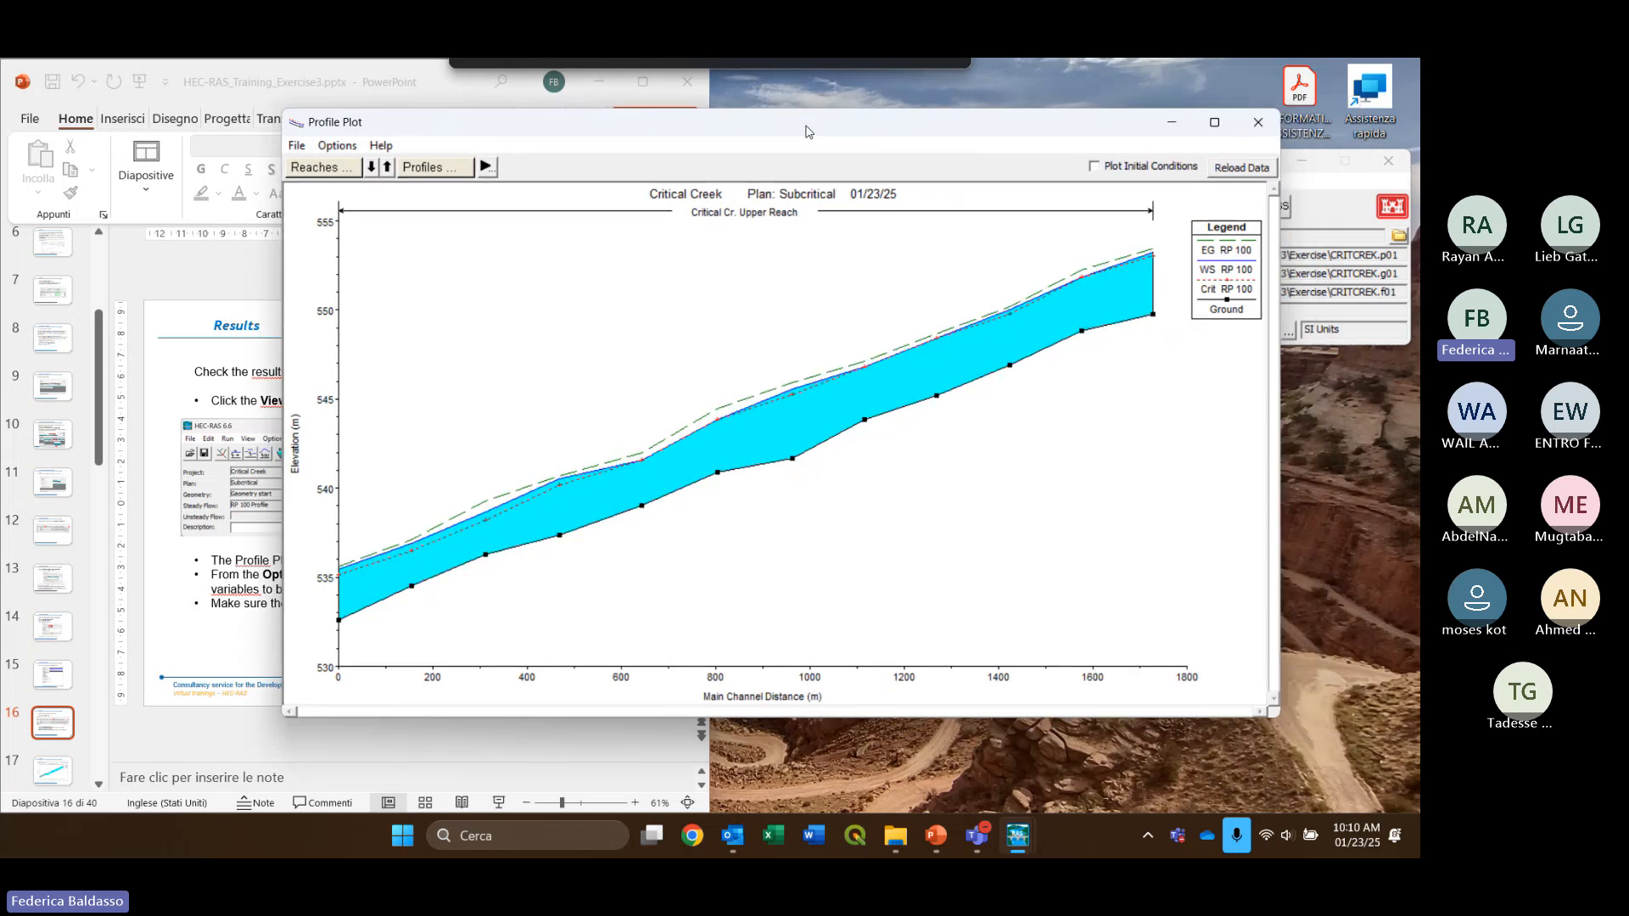
pyautogui.click(1213, 271)
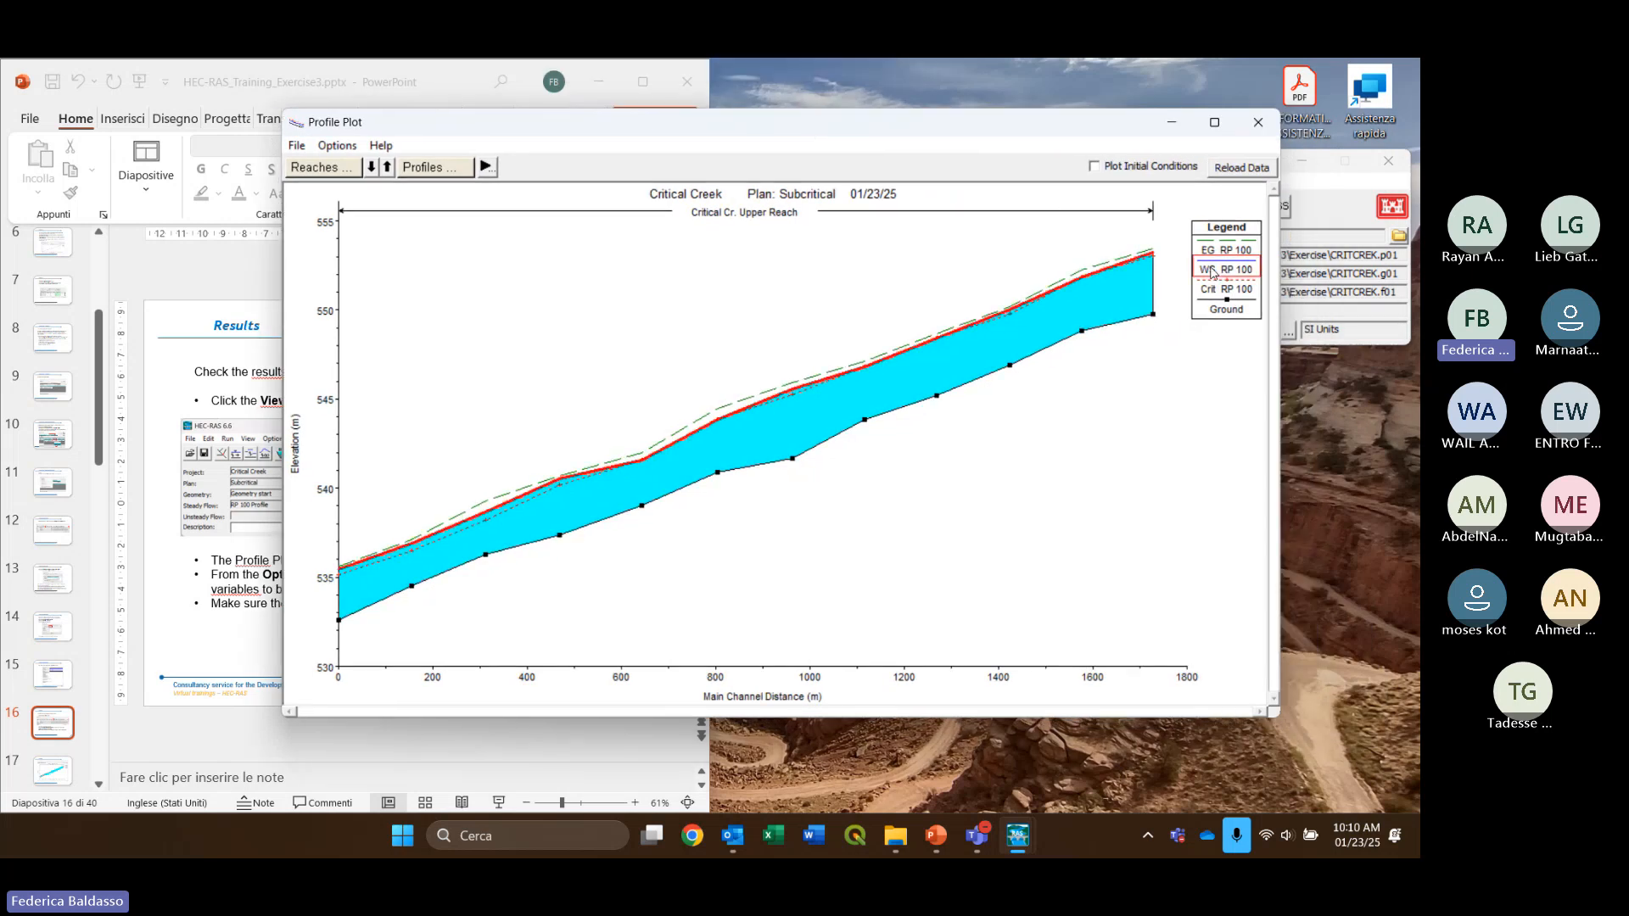
pyautogui.click(1216, 290)
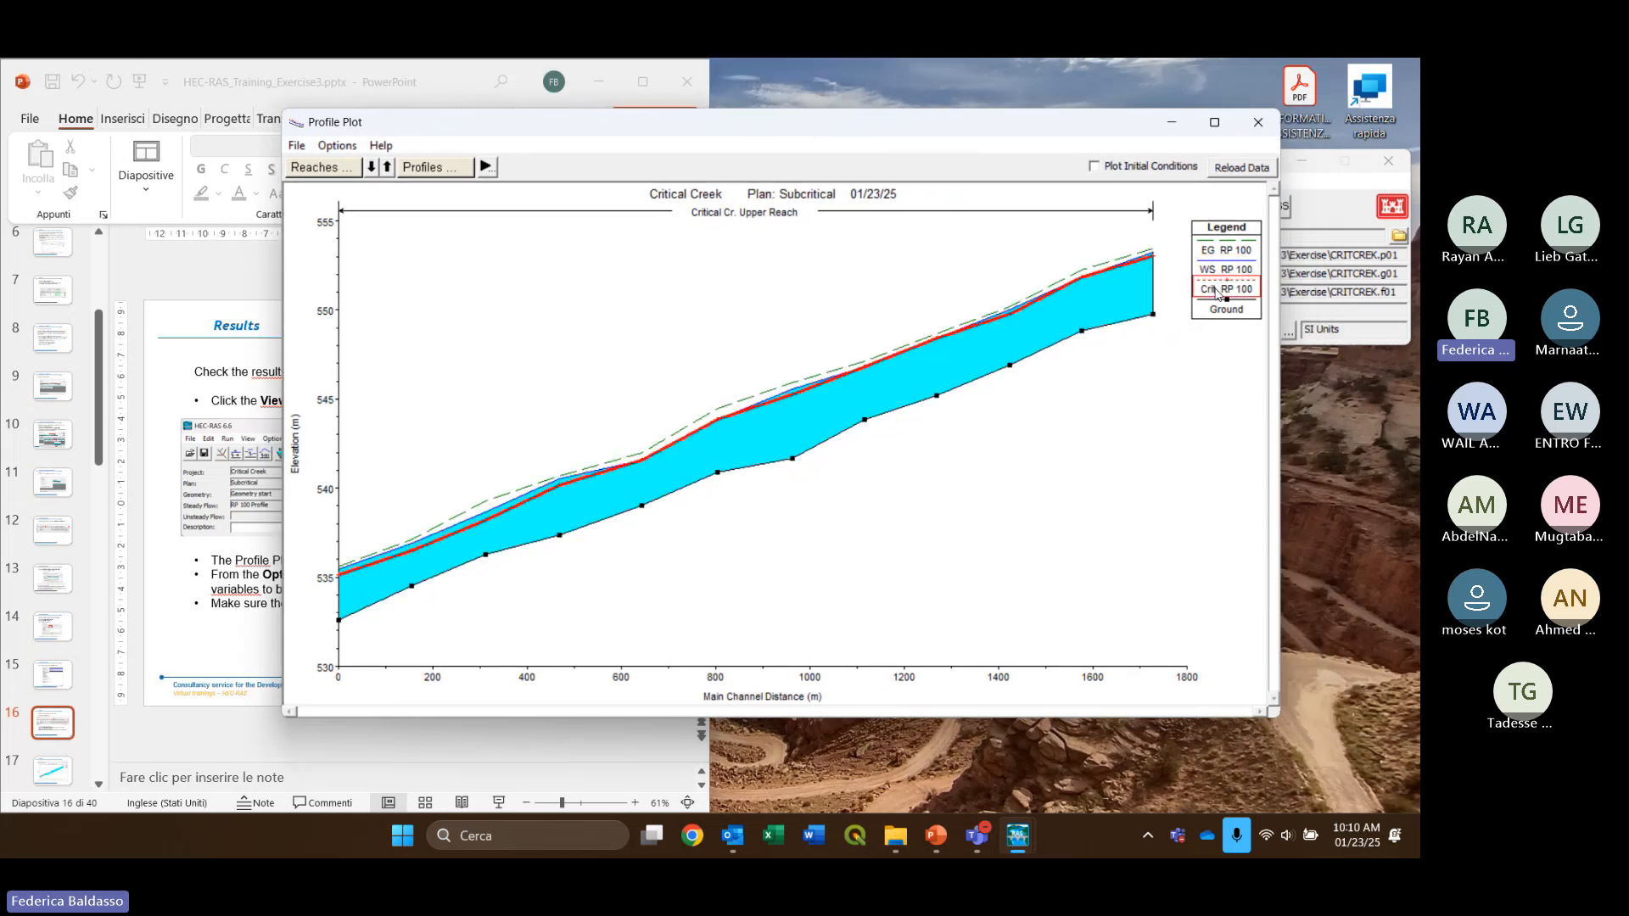
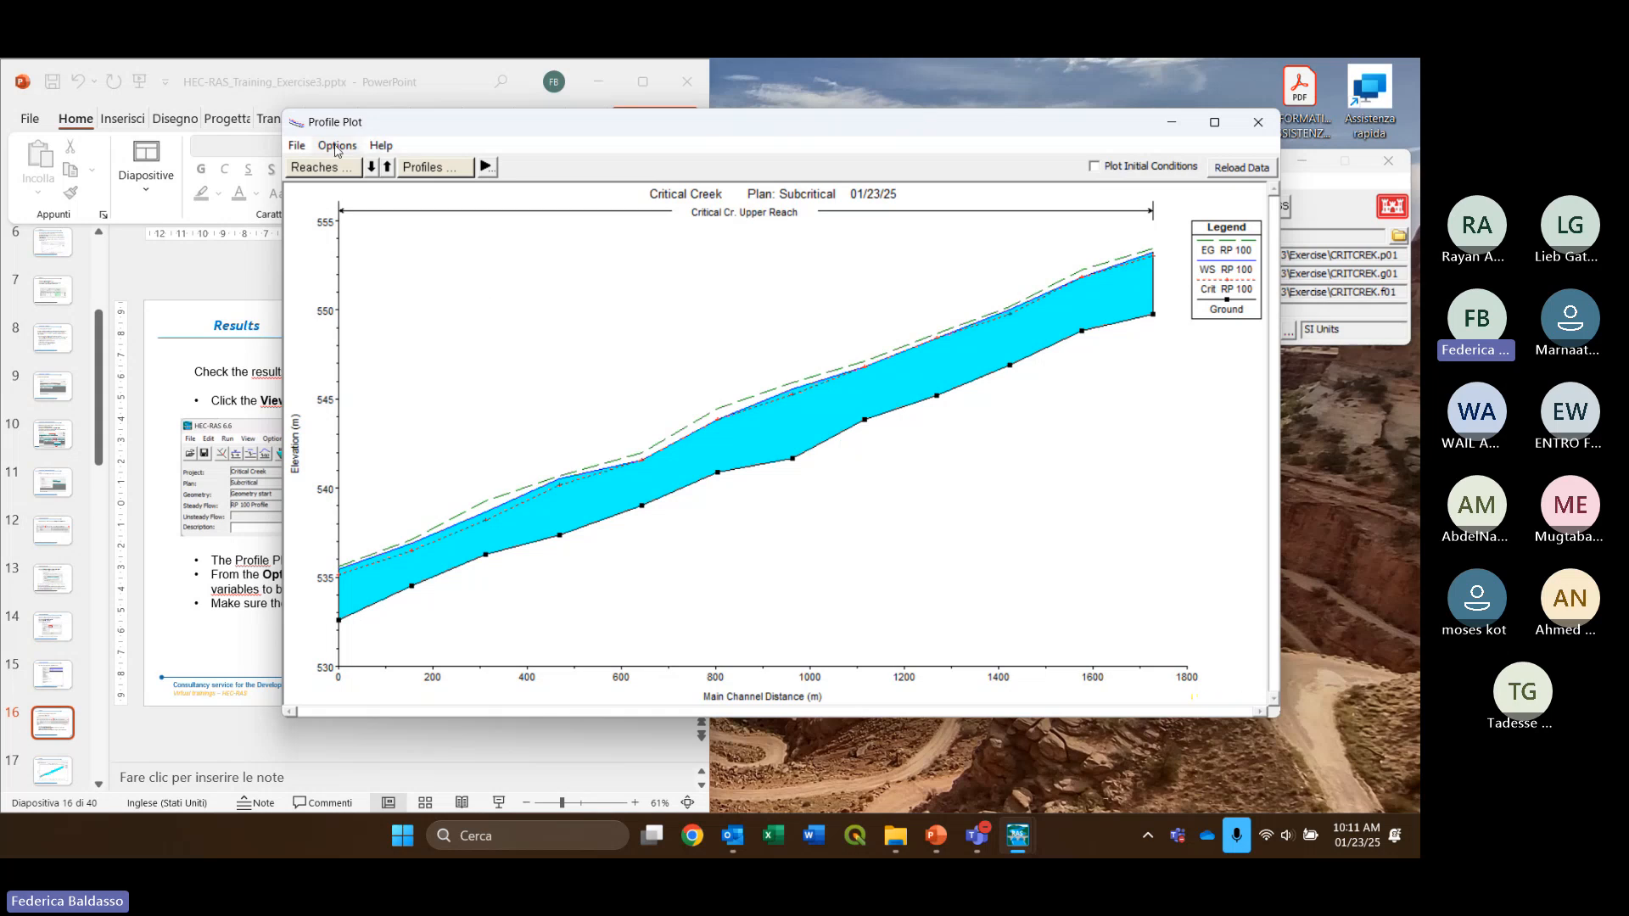
# Zoom in on the middle of the profile plot, from about 600 m, to compare the water surface with the critical depth line
pyautogui.click(338, 147)
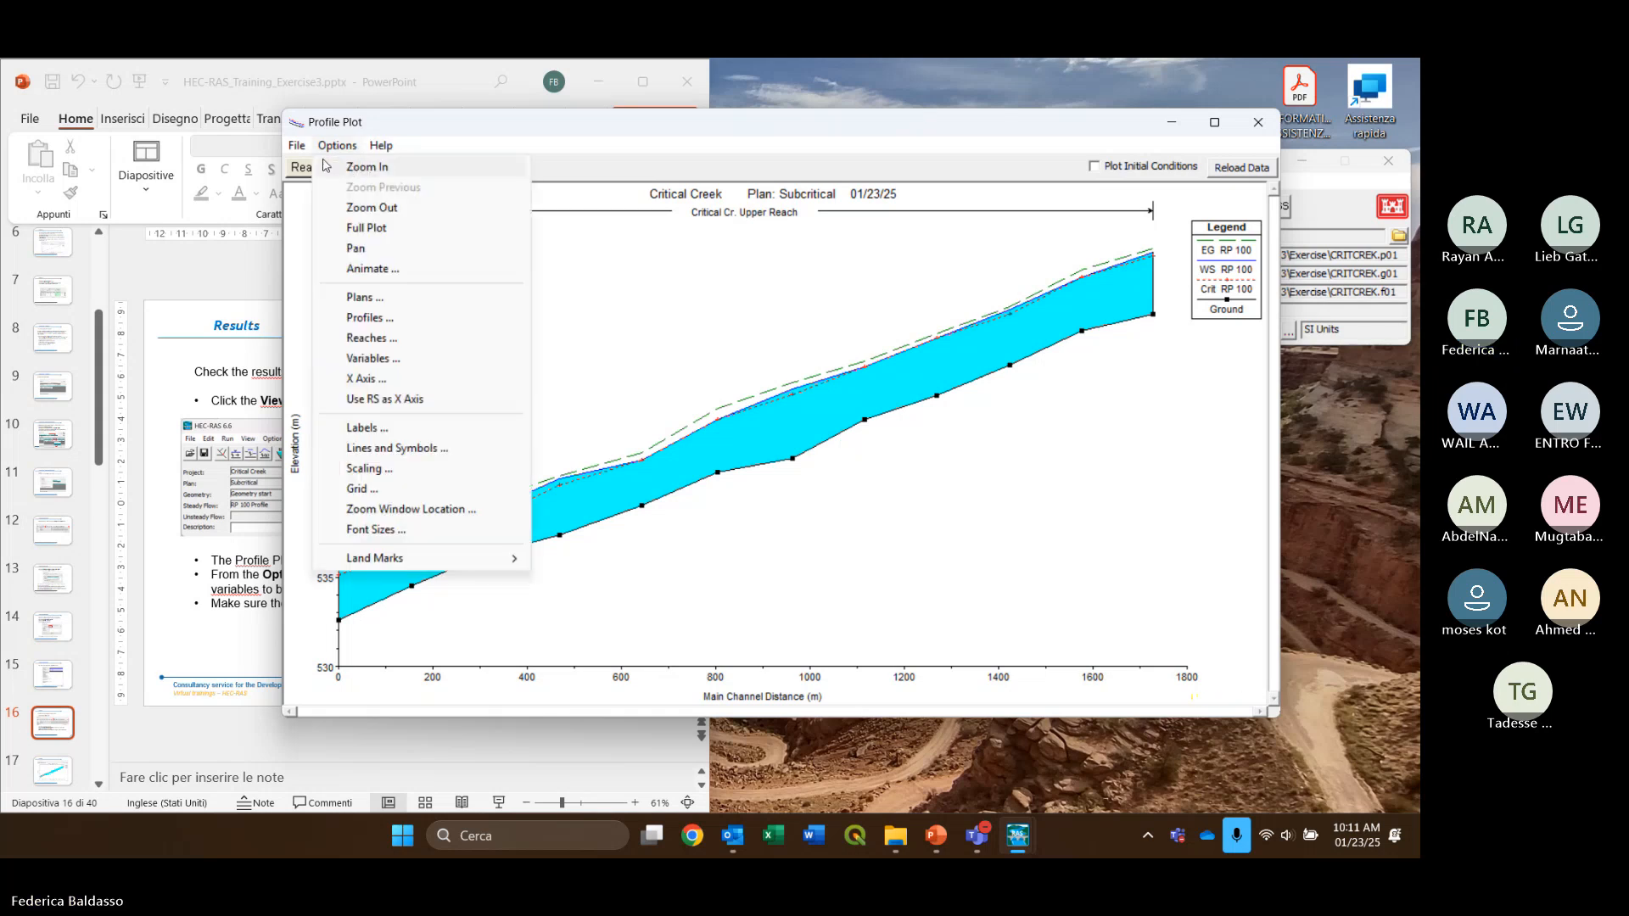
pyautogui.click(368, 170)
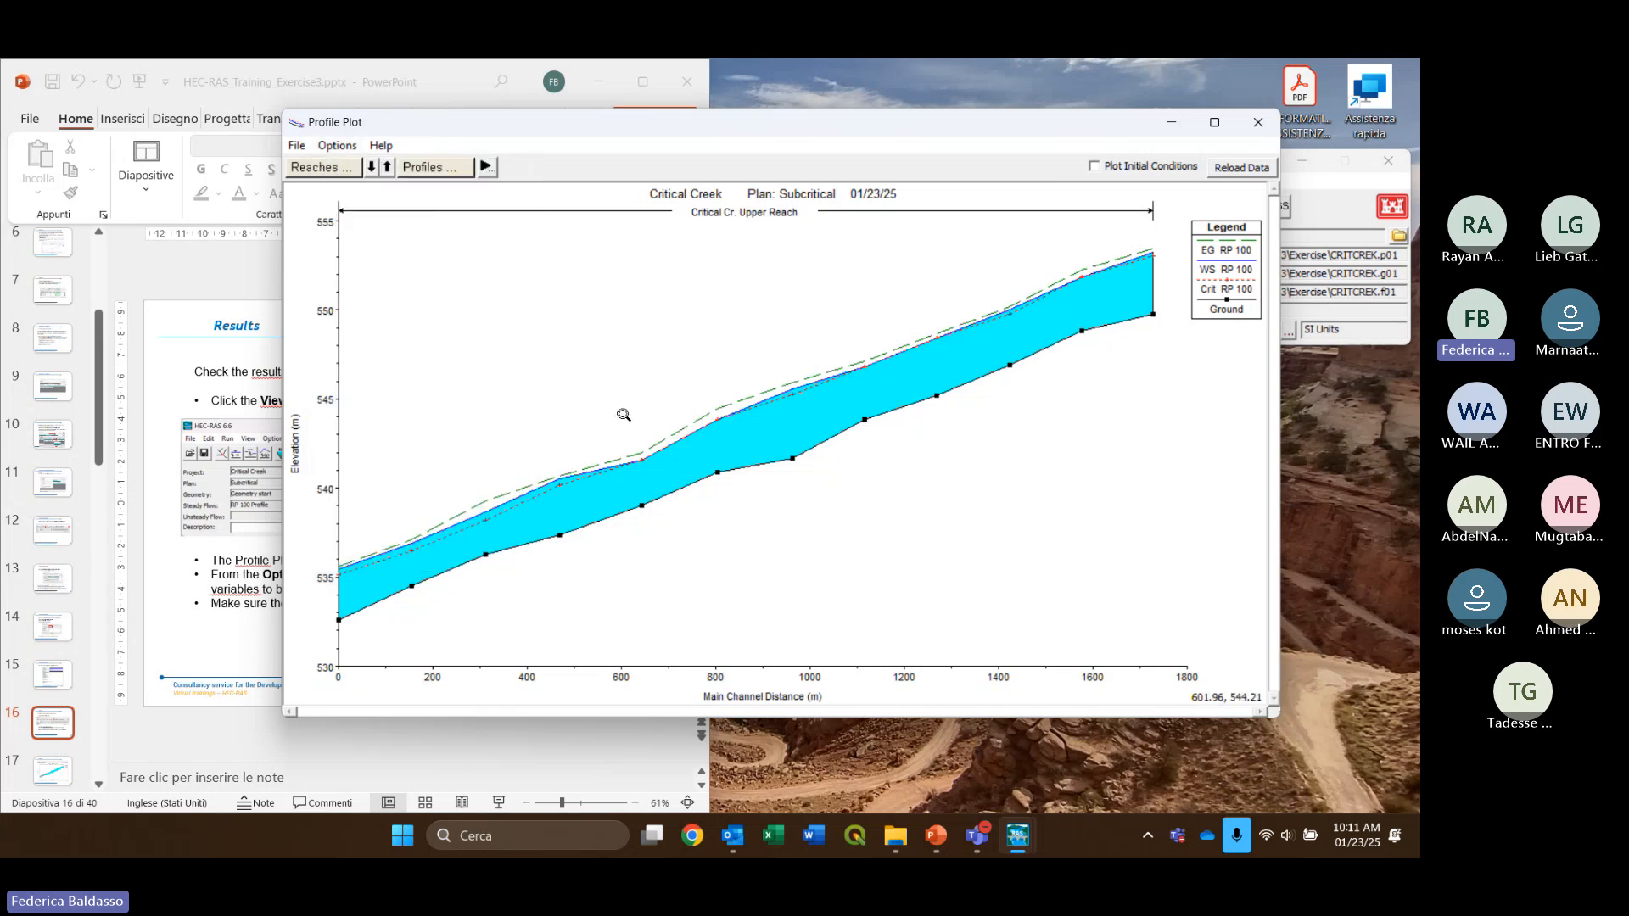
pyautogui.moveTo(629, 425); pyautogui.dragTo(776, 487)
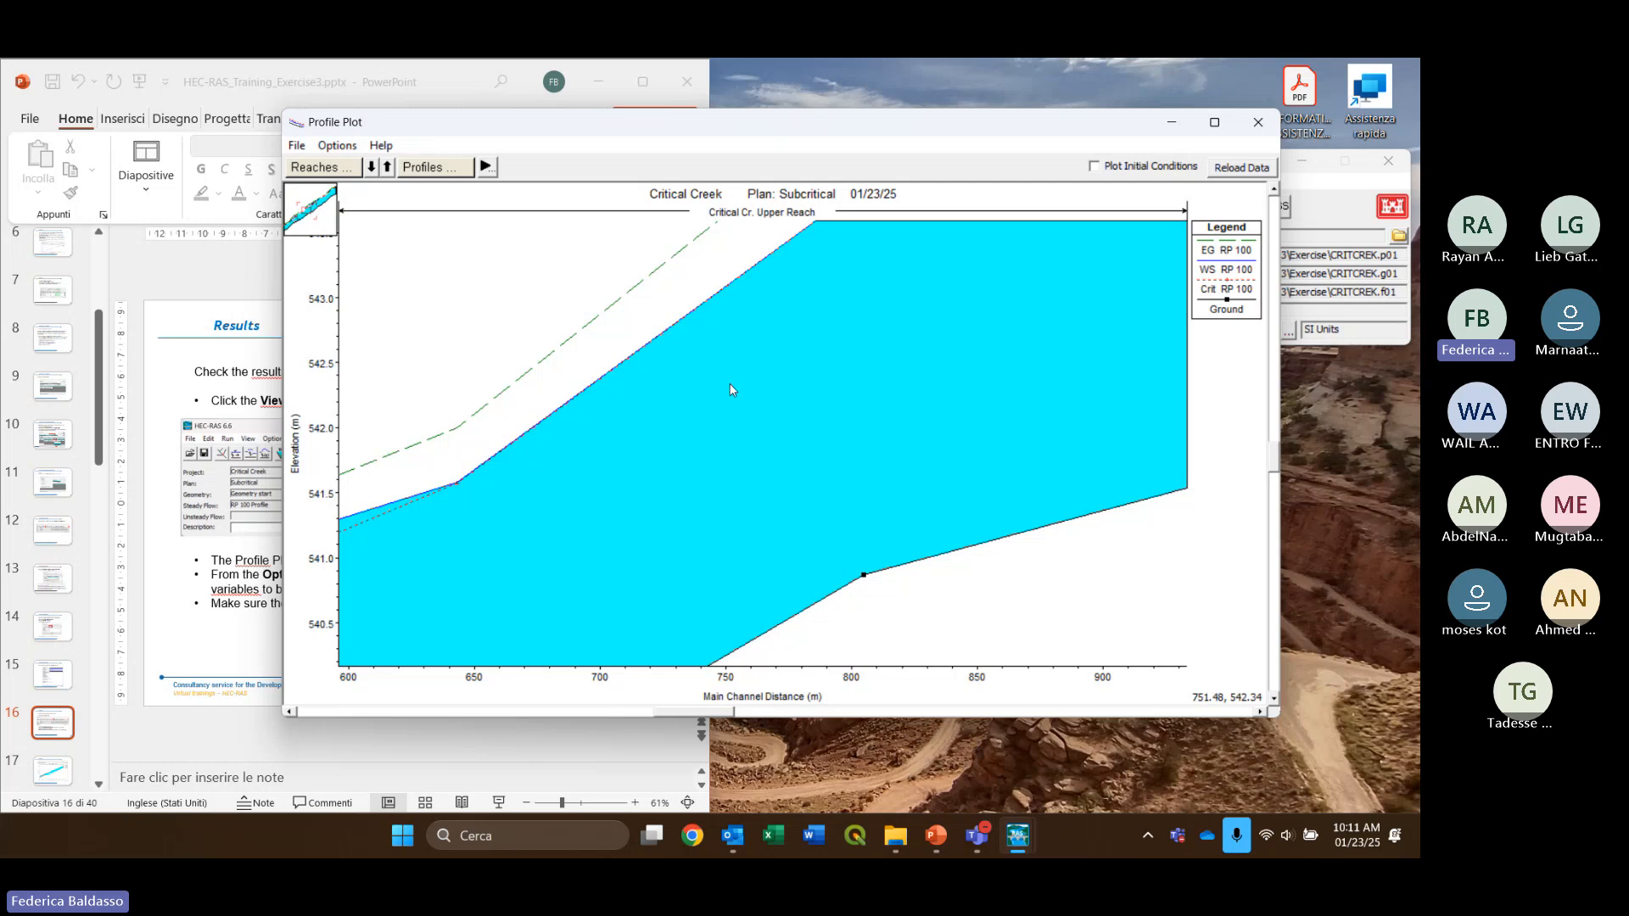
pyautogui.moveTo(736, 381); pyautogui.dragTo(655, 404)
pyautogui.moveTo(639, 432); pyautogui.dragTo(747, 439)
pyautogui.rightClick(747, 439)
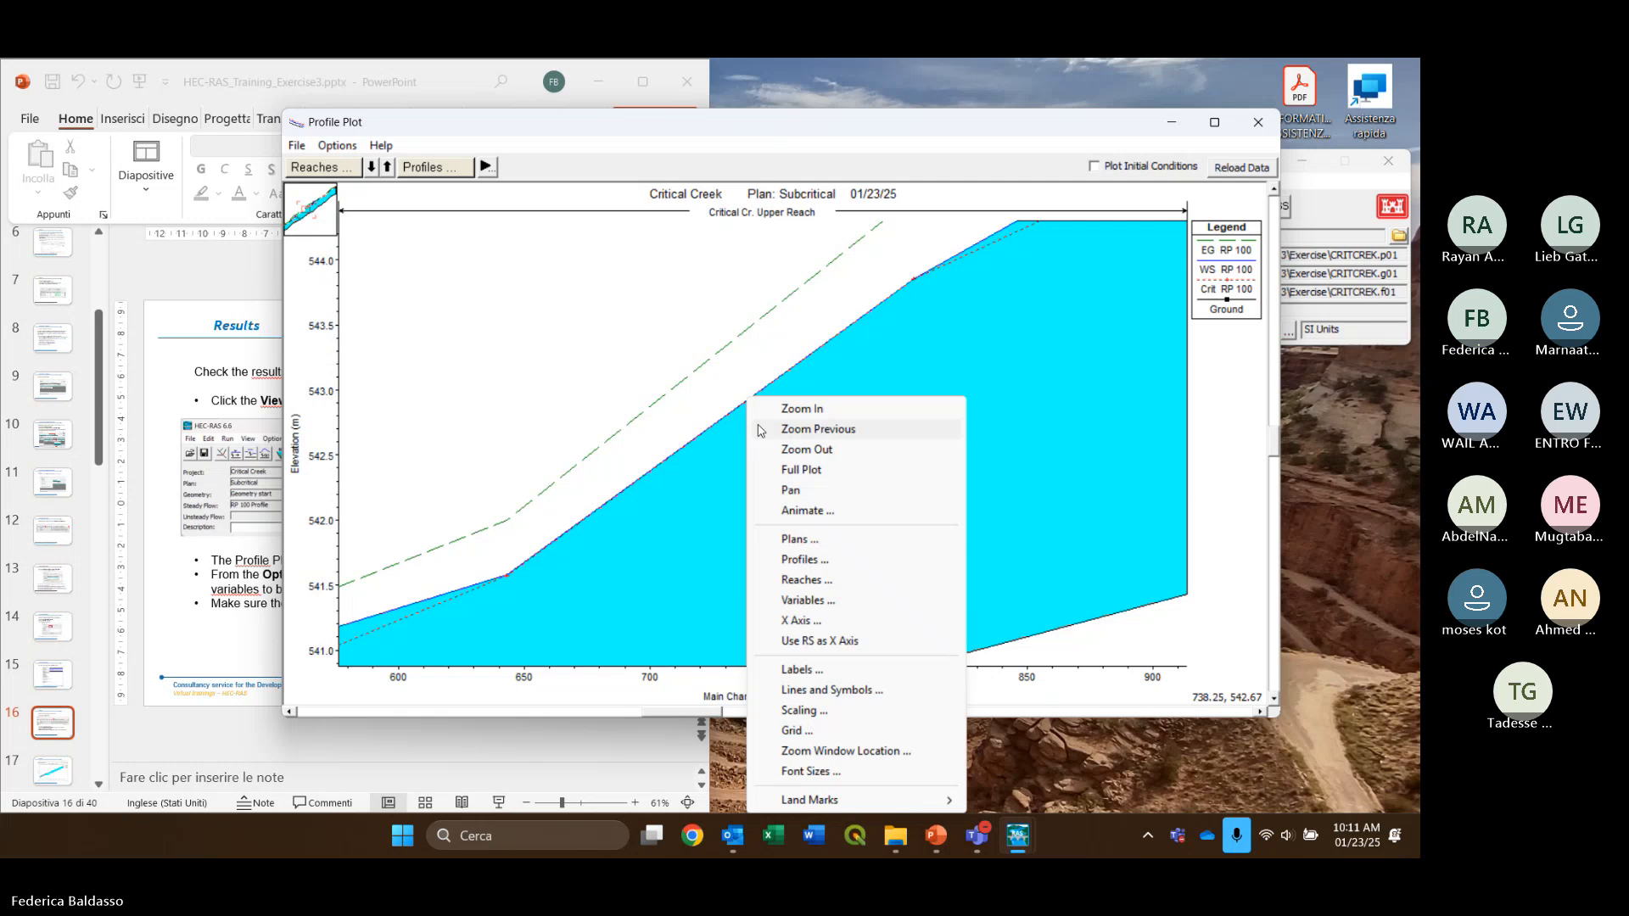
pyautogui.click(810, 449)
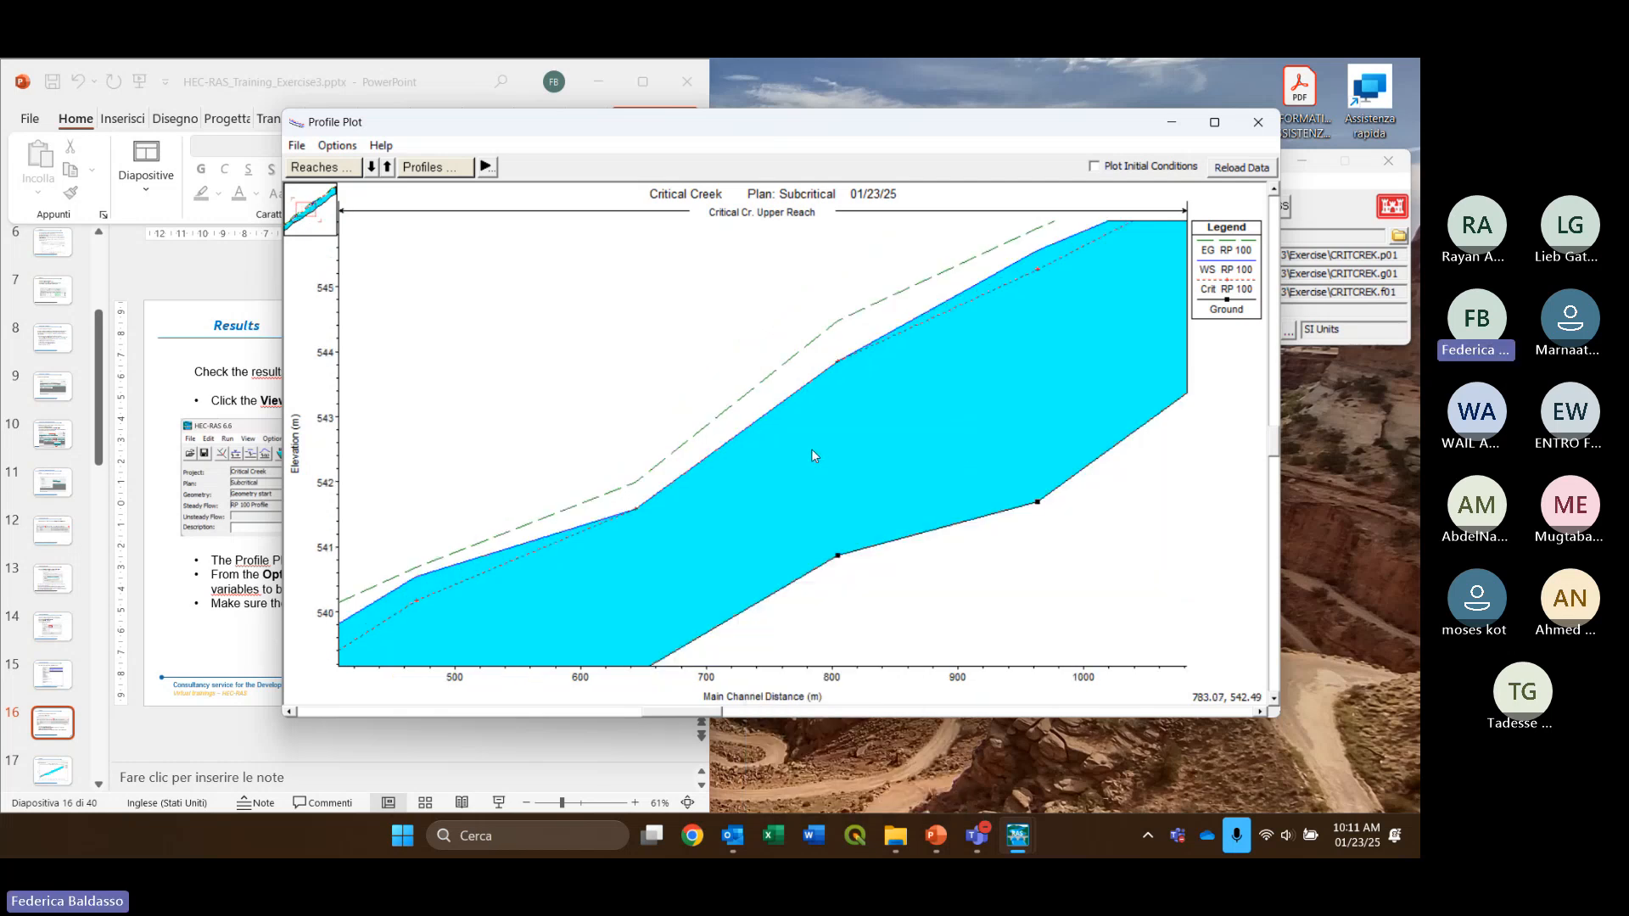
# Pan the profile plot upstream to the end of the reach, comparing the energy grade, water surface and critical depth lines
pyautogui.rightClick(884, 417)
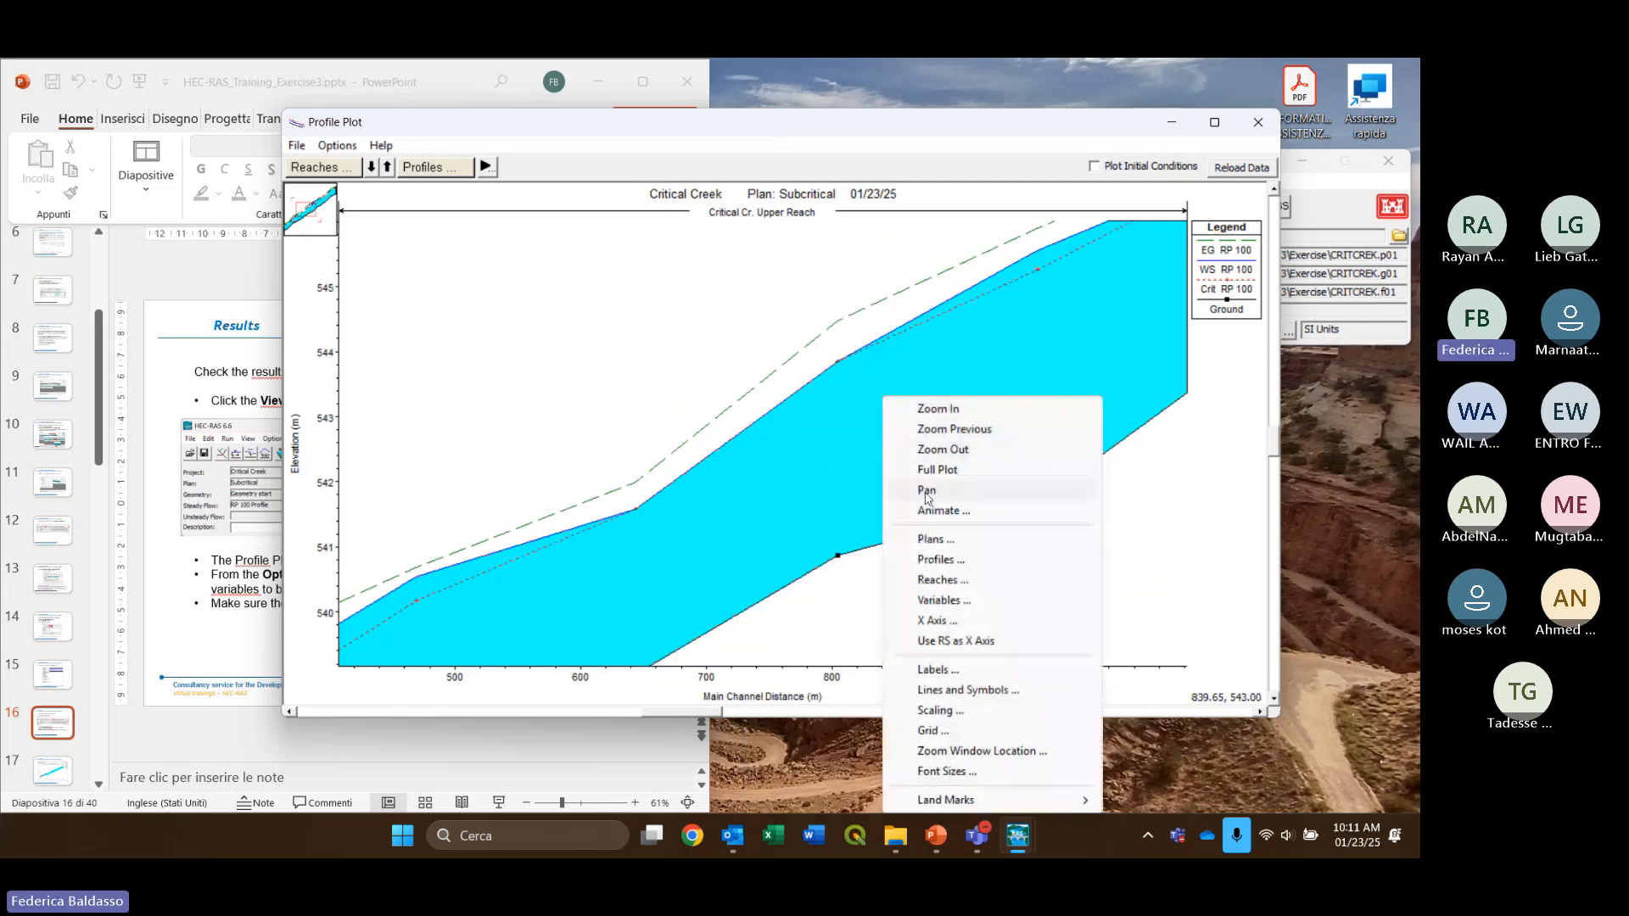
pyautogui.click(932, 490)
pyautogui.moveTo(870, 406); pyautogui.dragTo(625, 533)
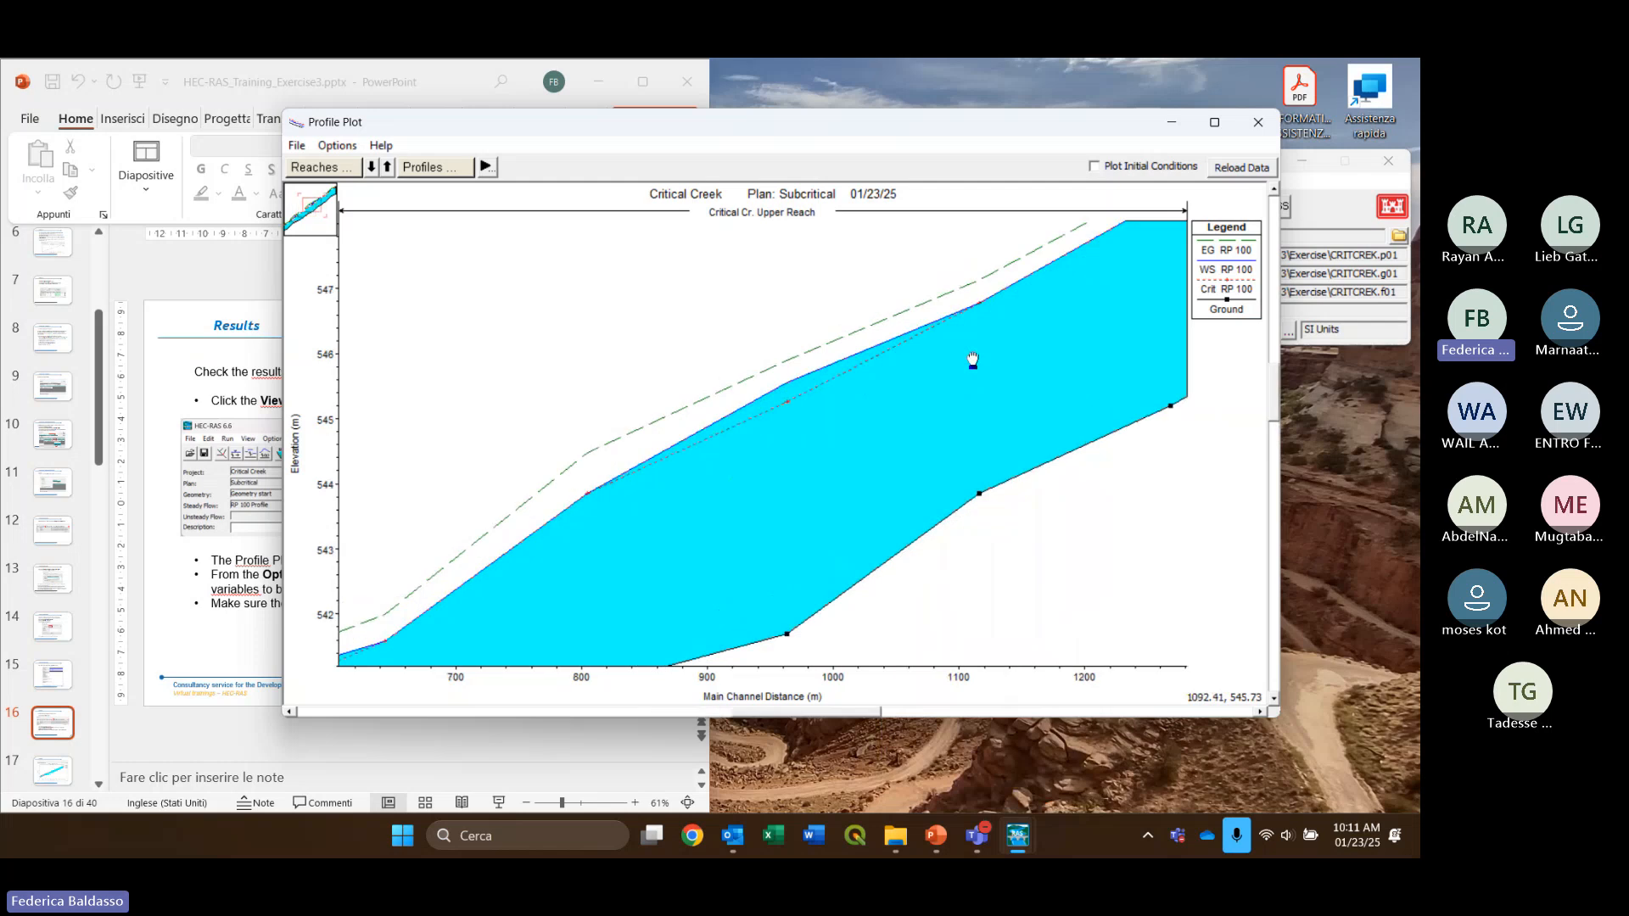
pyautogui.moveTo(999, 340); pyautogui.dragTo(728, 520)
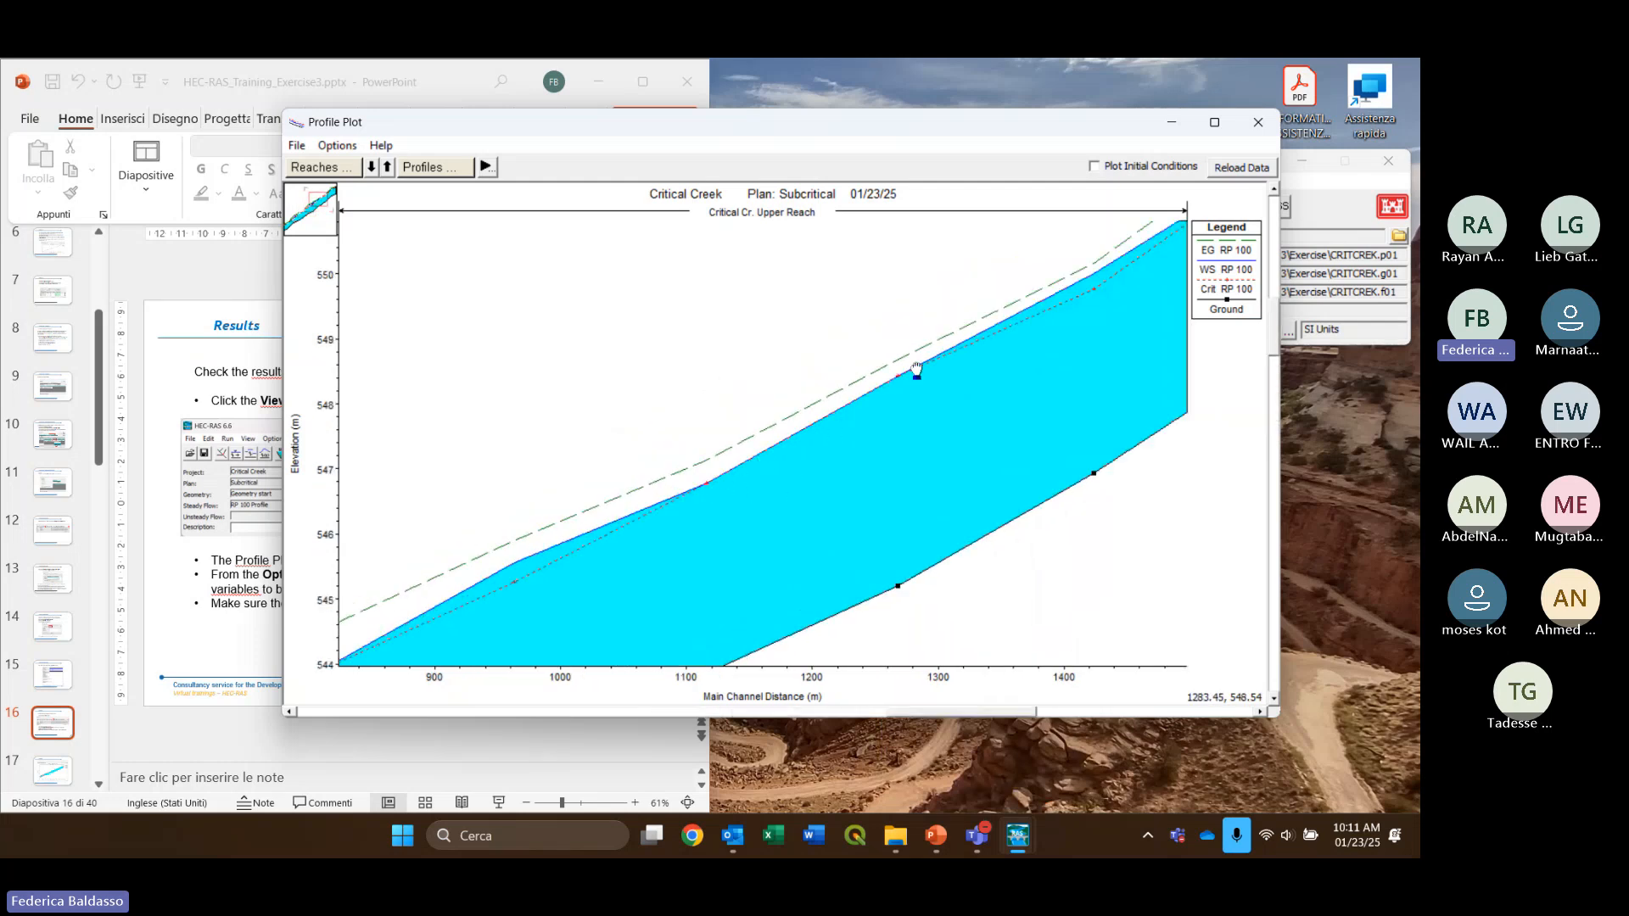
pyautogui.moveTo(914, 377); pyautogui.dragTo(752, 487)
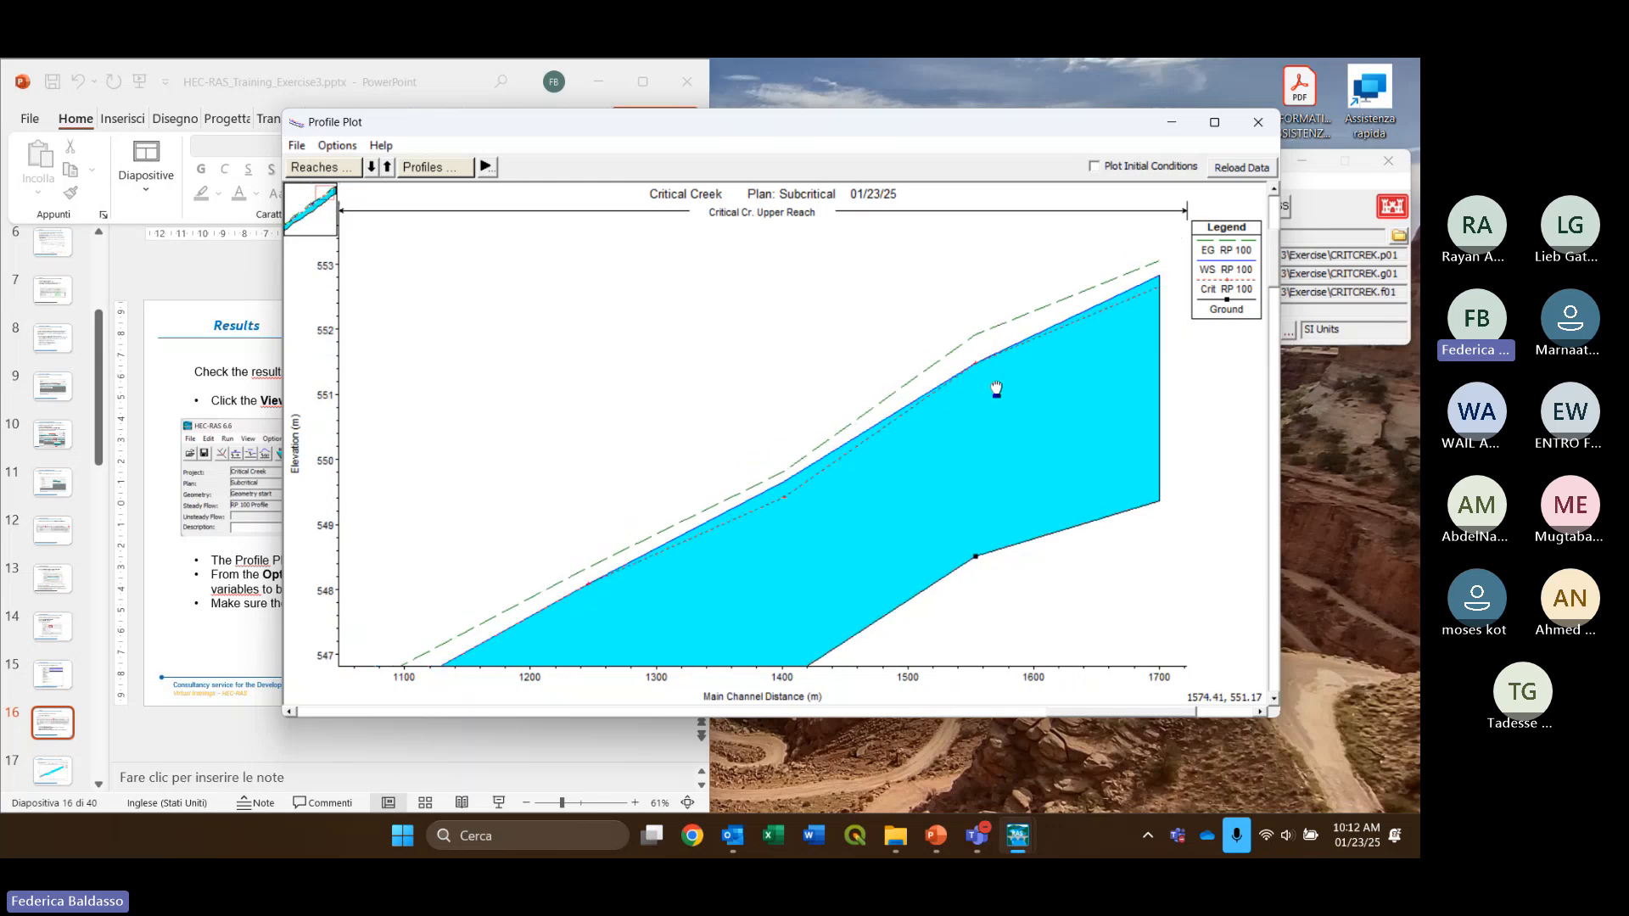
pyautogui.moveTo(993, 385); pyautogui.dragTo(738, 524)
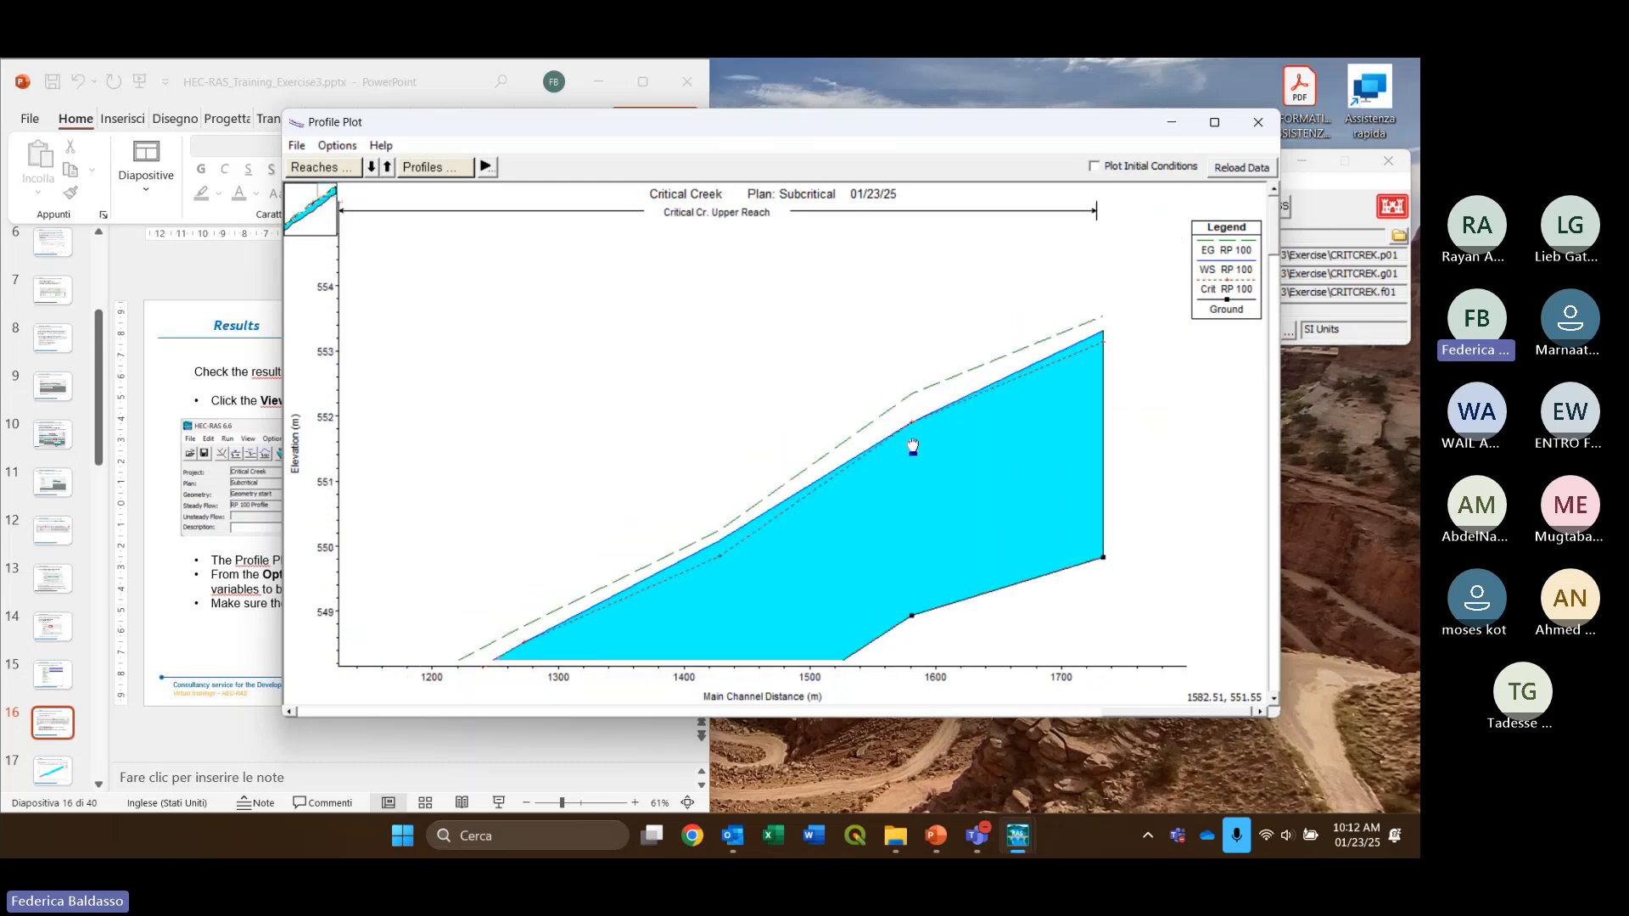
pyautogui.moveTo(914, 447); pyautogui.dragTo(1004, 382)
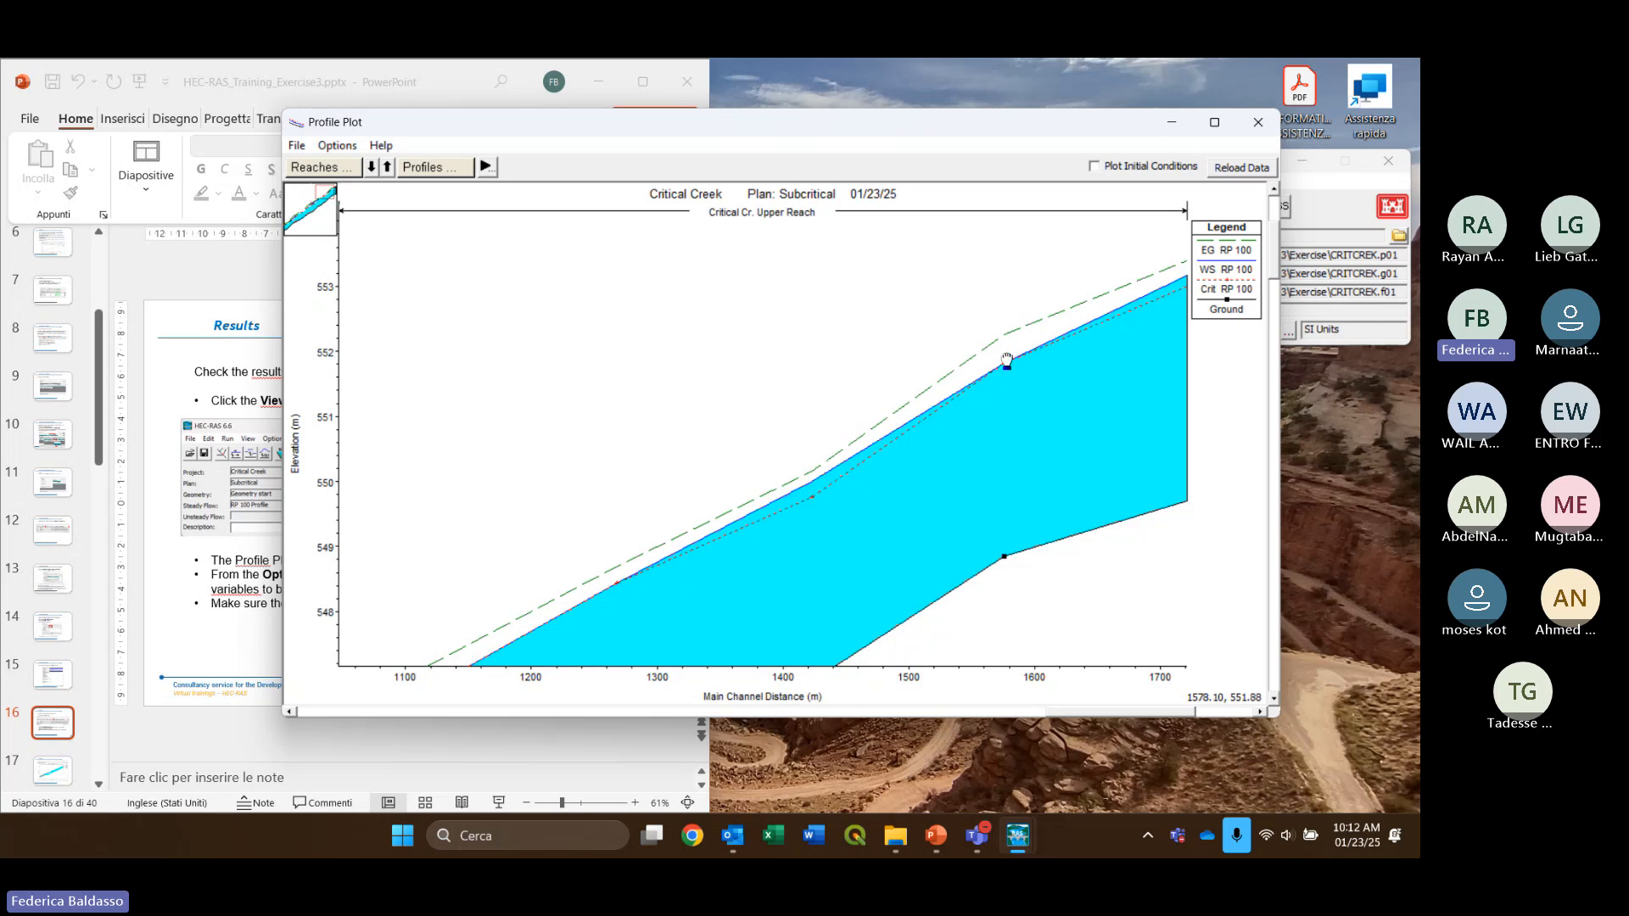
# Inspect the water surface and critical depth near 1580 m, return to the overall profile and close the Profile Plot
pyautogui.scroll(5, 1010, 365)
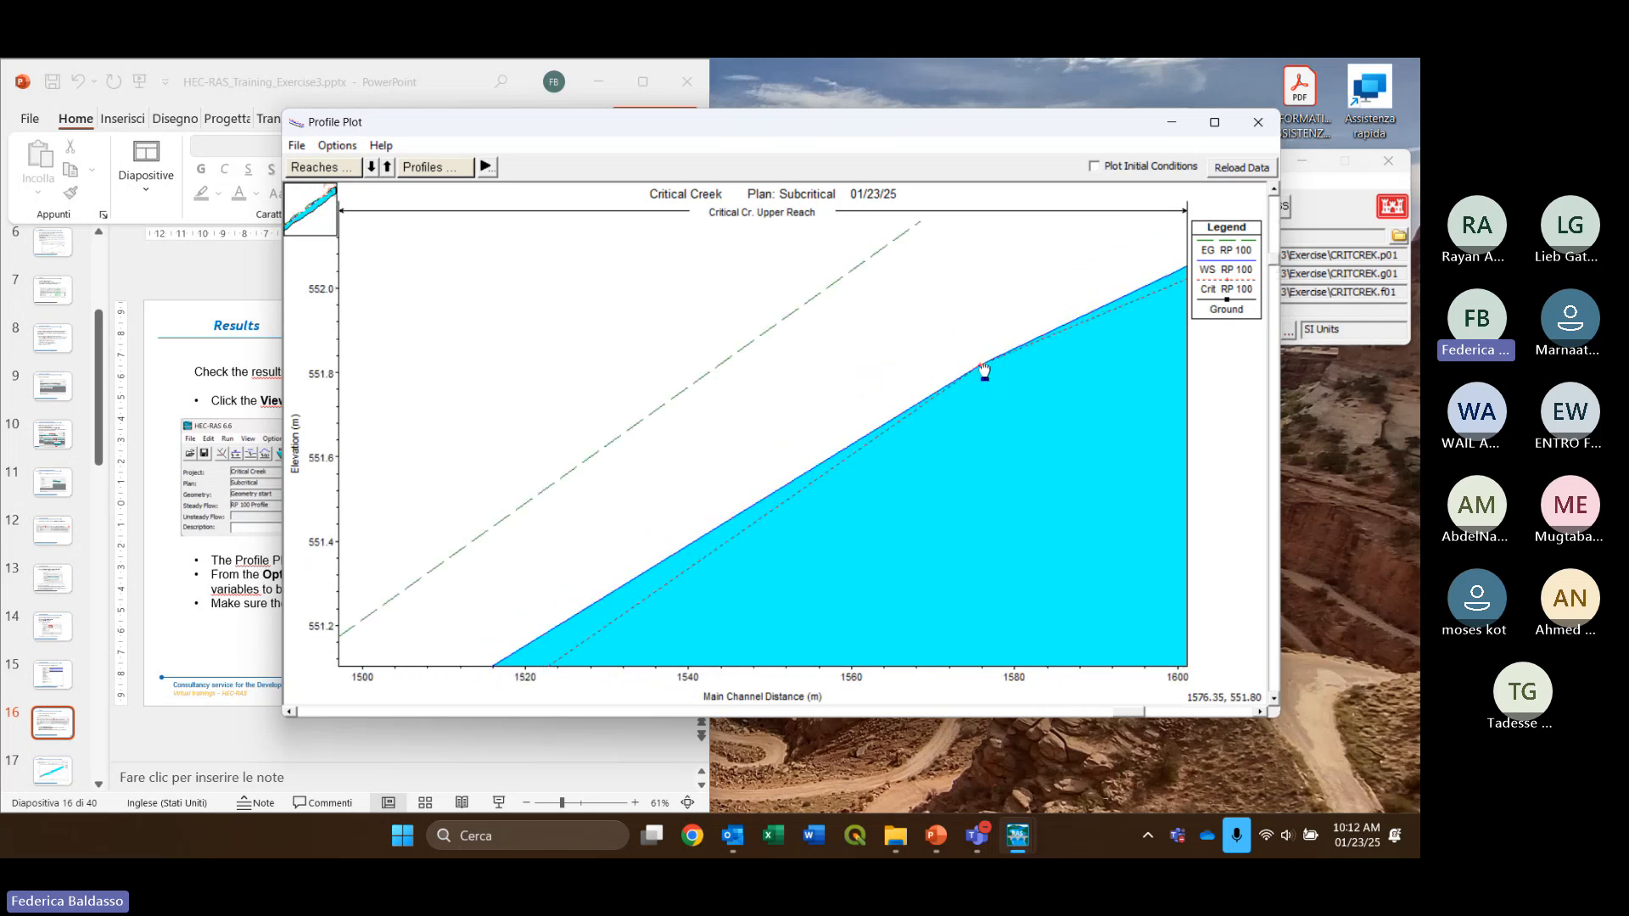
pyautogui.scroll(-5, 976, 370)
pyautogui.moveTo(900, 457); pyautogui.dragTo(1054, 341)
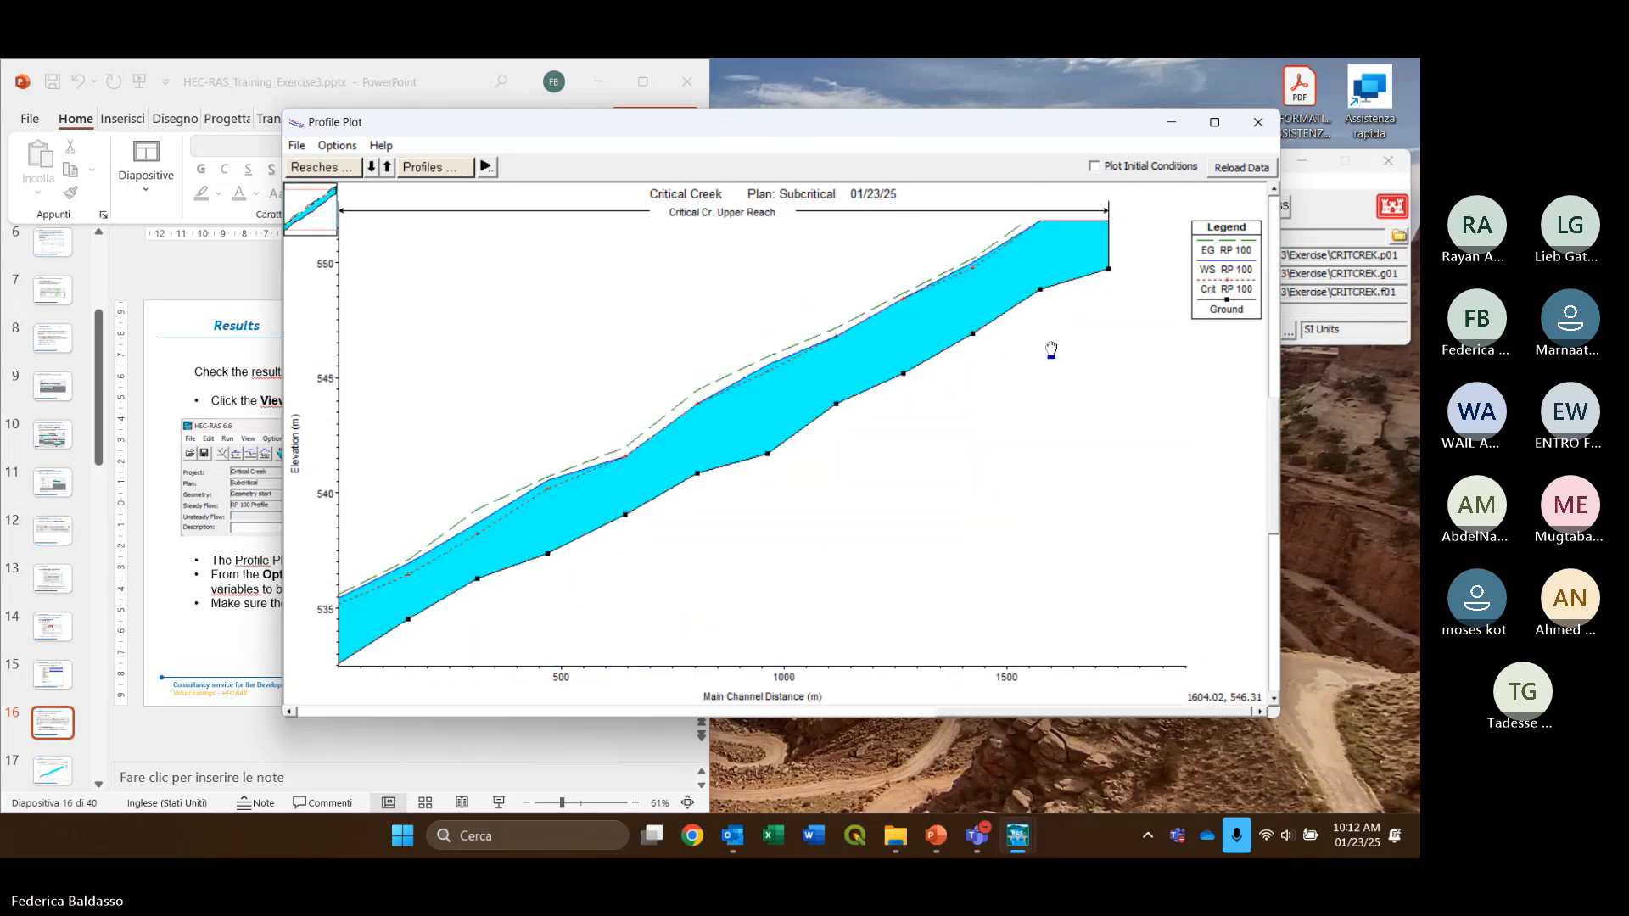
pyautogui.moveTo(714, 431); pyautogui.dragTo(873, 407)
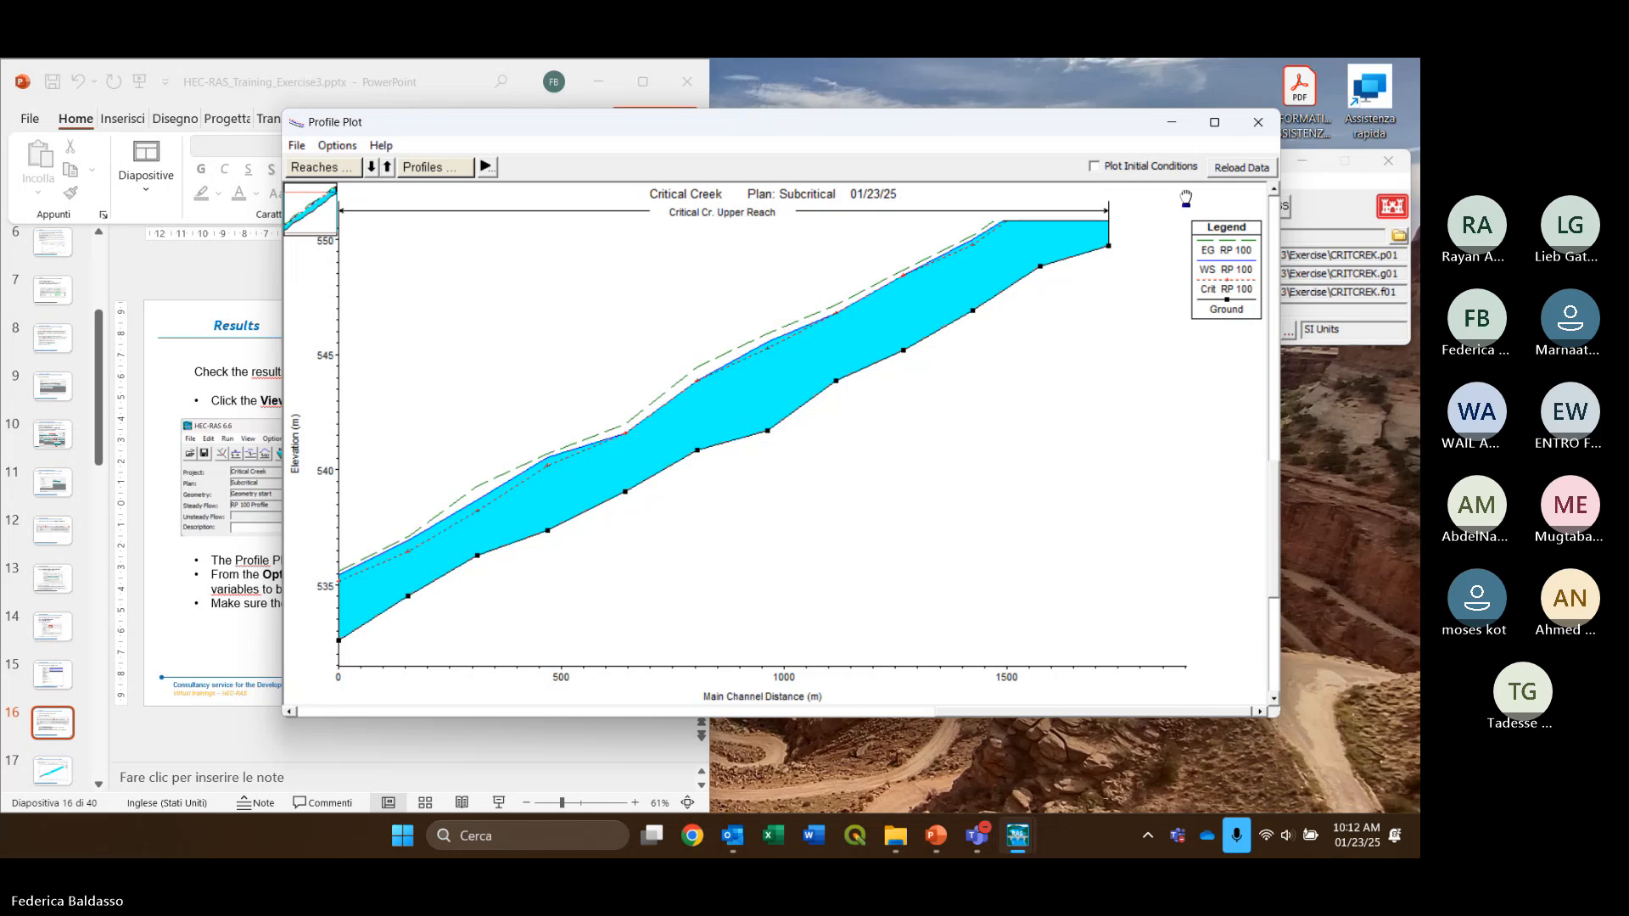
pyautogui.click(1258, 123)
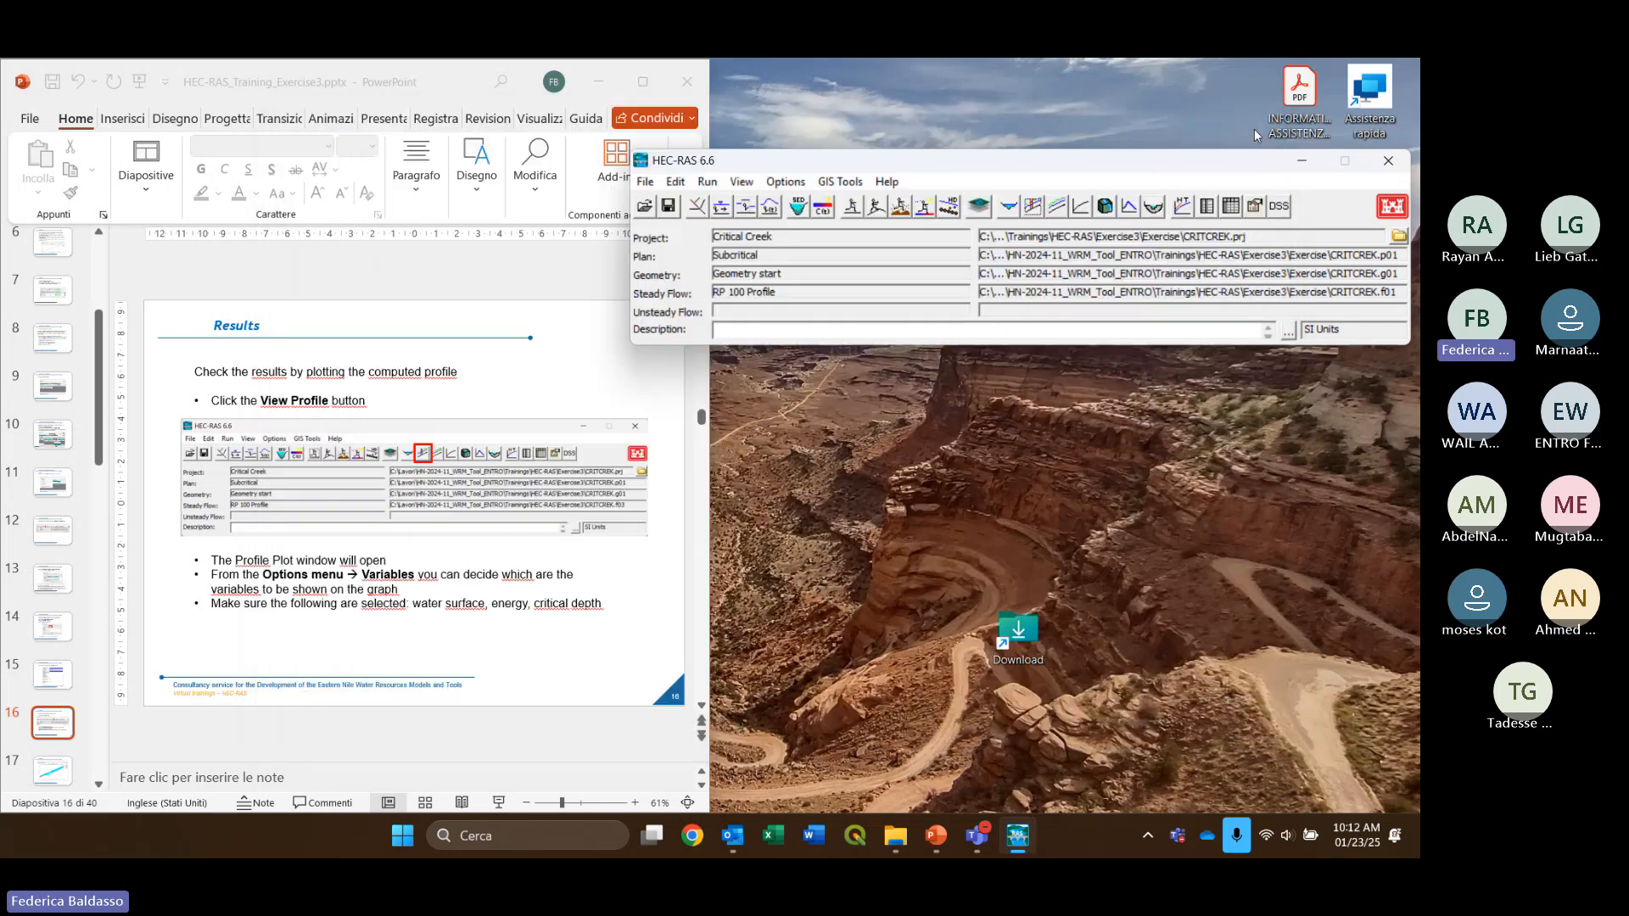
# Read slides 17 to 19 on the results and open the detailed Cross Section Output table beside them
pyautogui.scroll(-1, 637, 468)
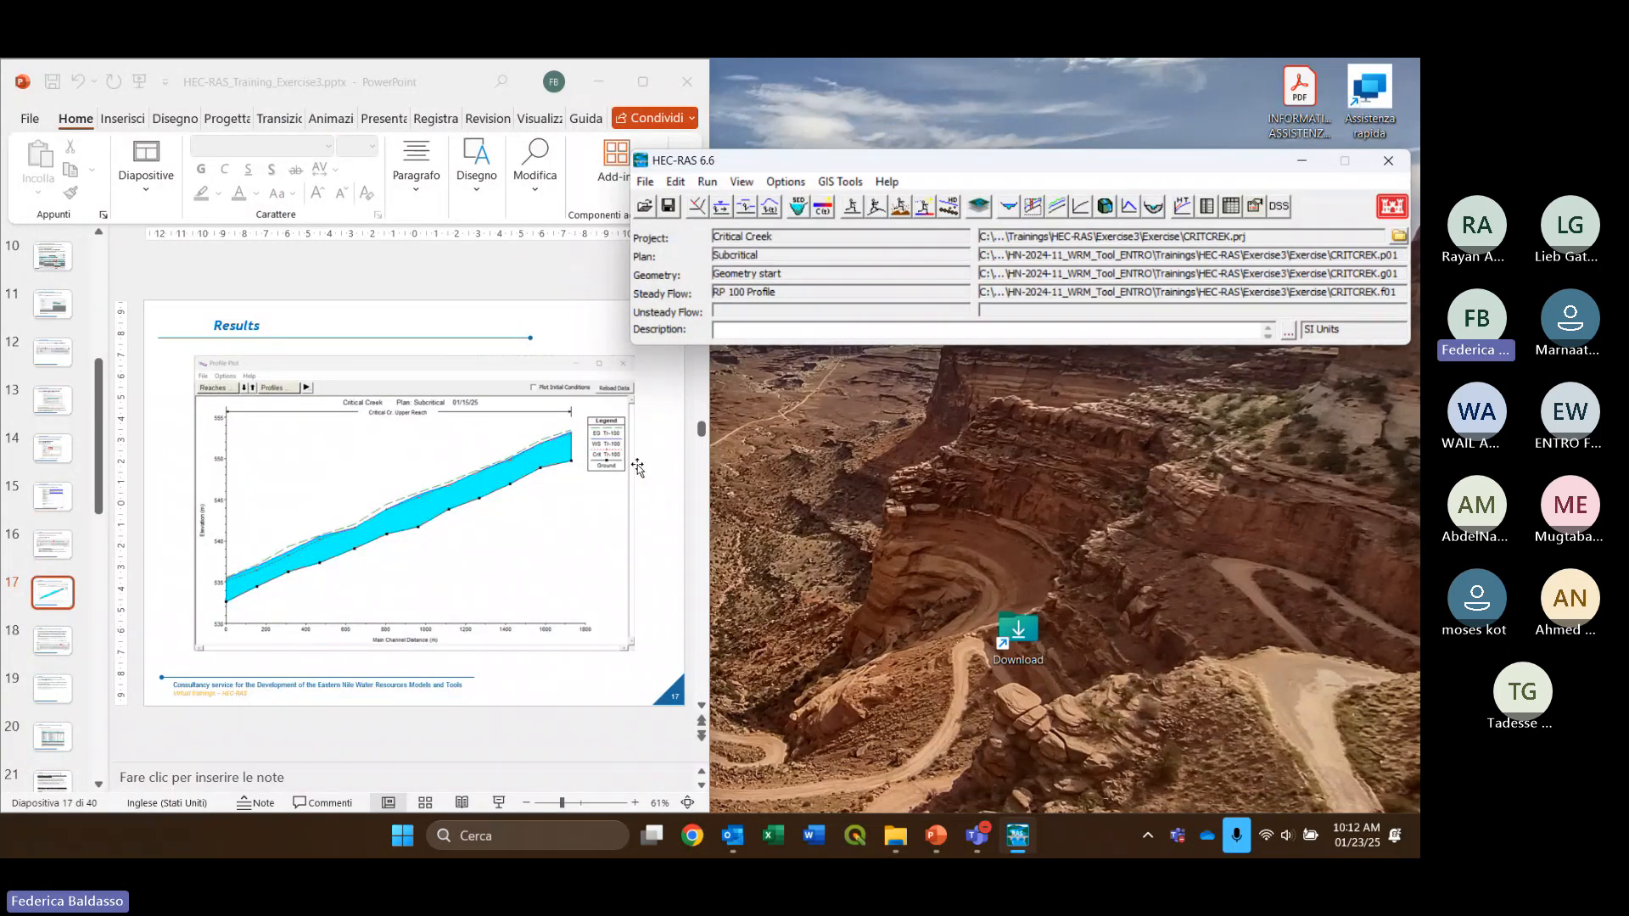
pyautogui.scroll(-1, 637, 468)
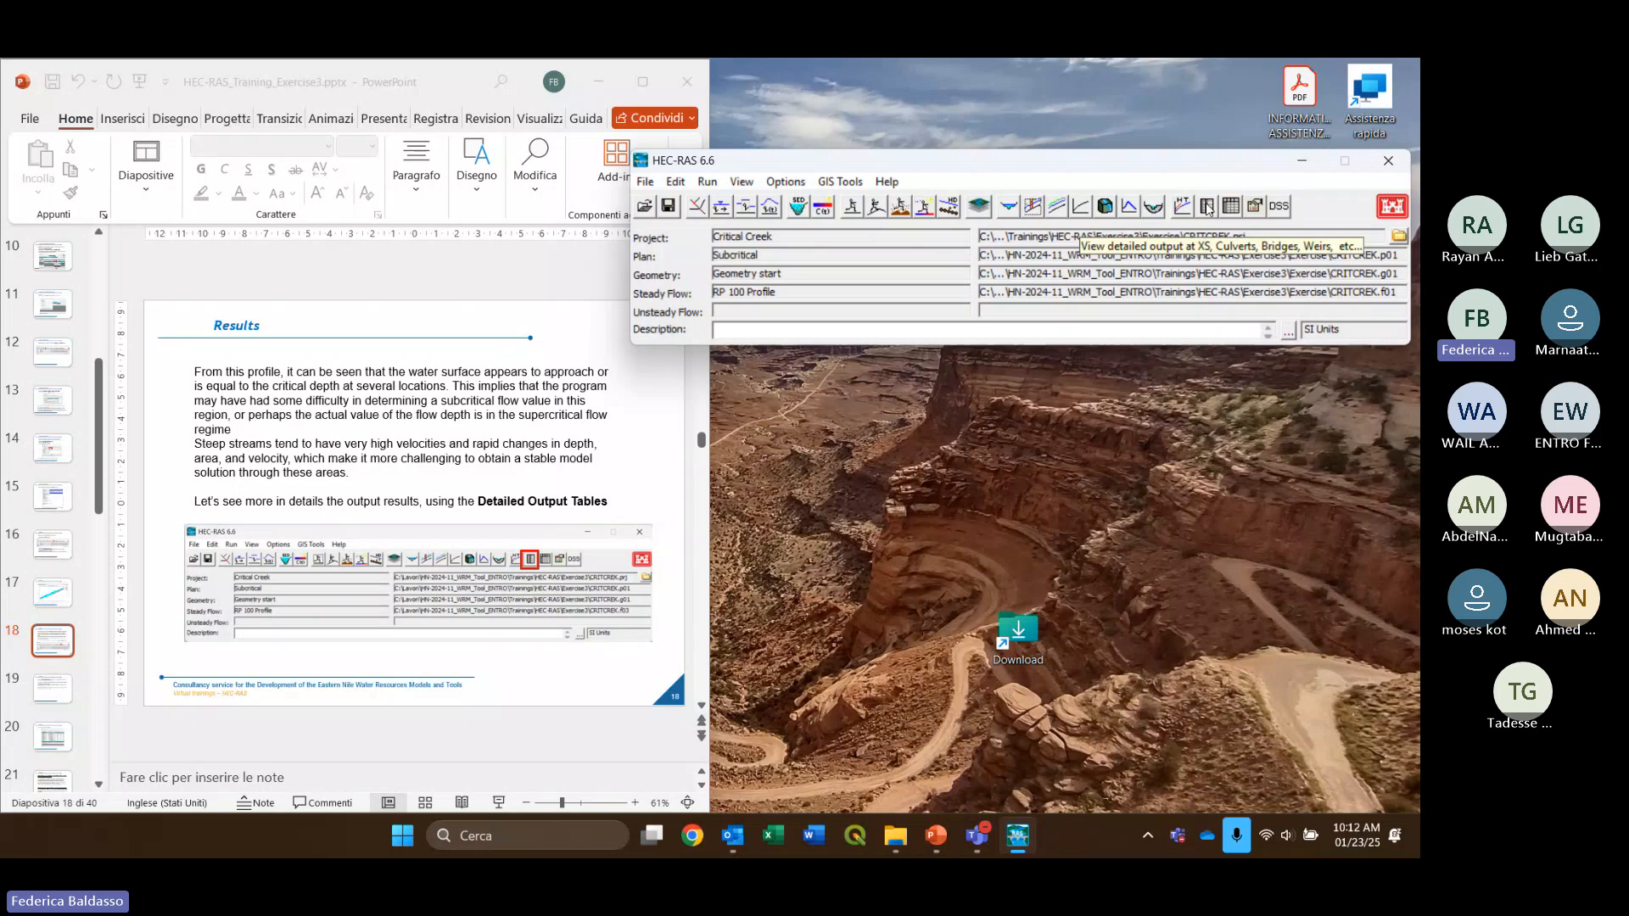
pyautogui.click(1207, 208)
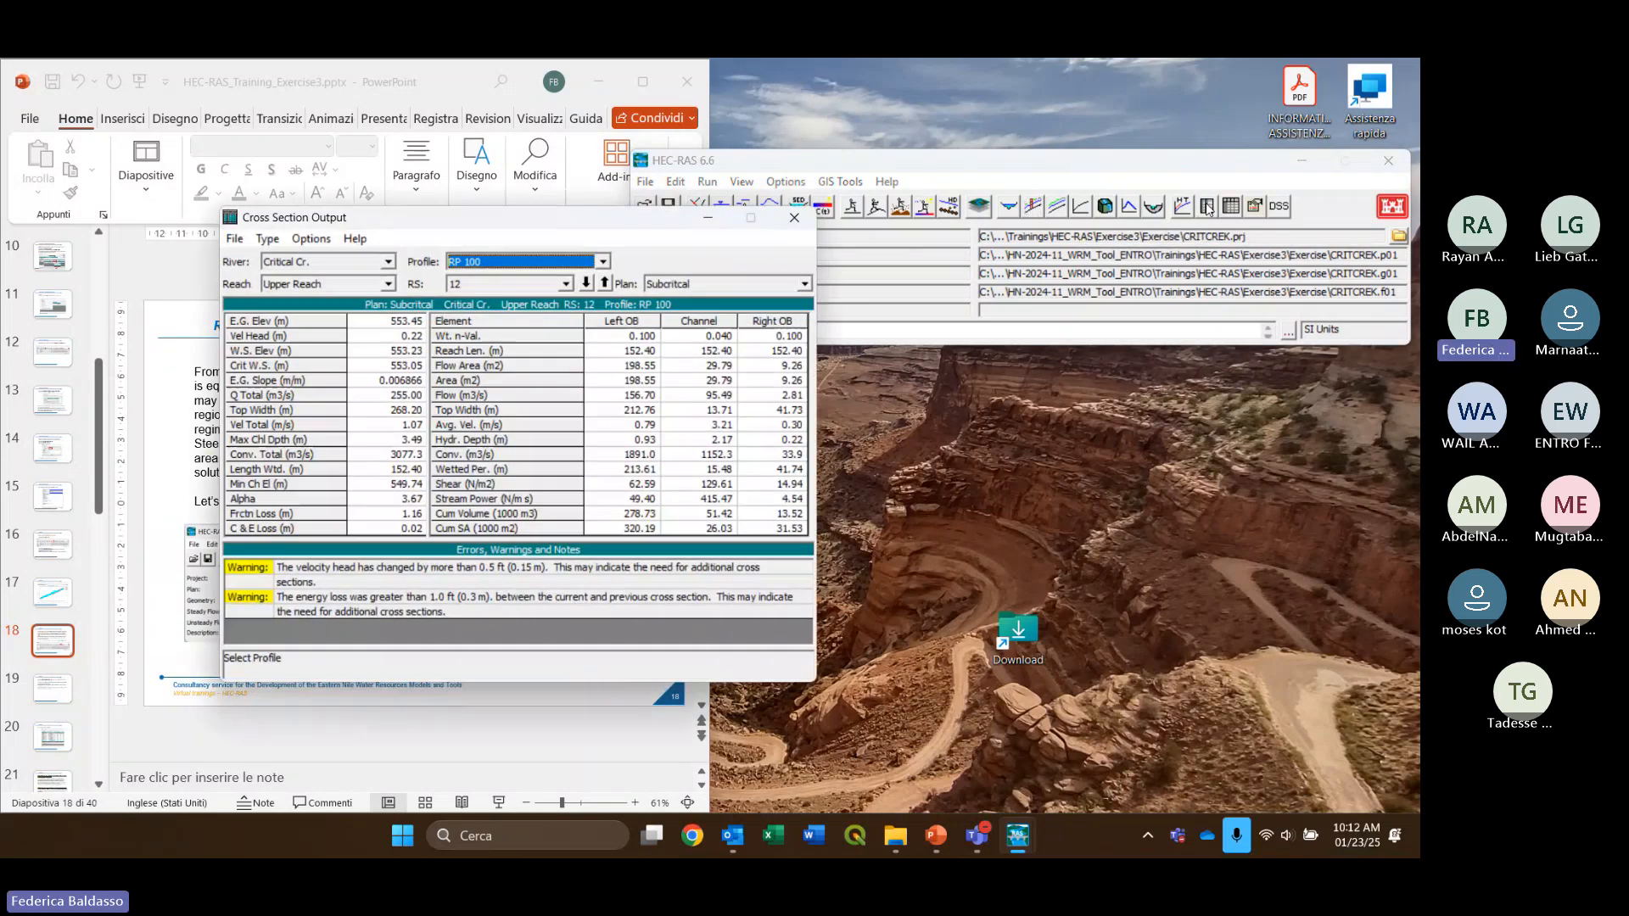
pyautogui.moveTo(548, 224); pyautogui.dragTo(983, 174)
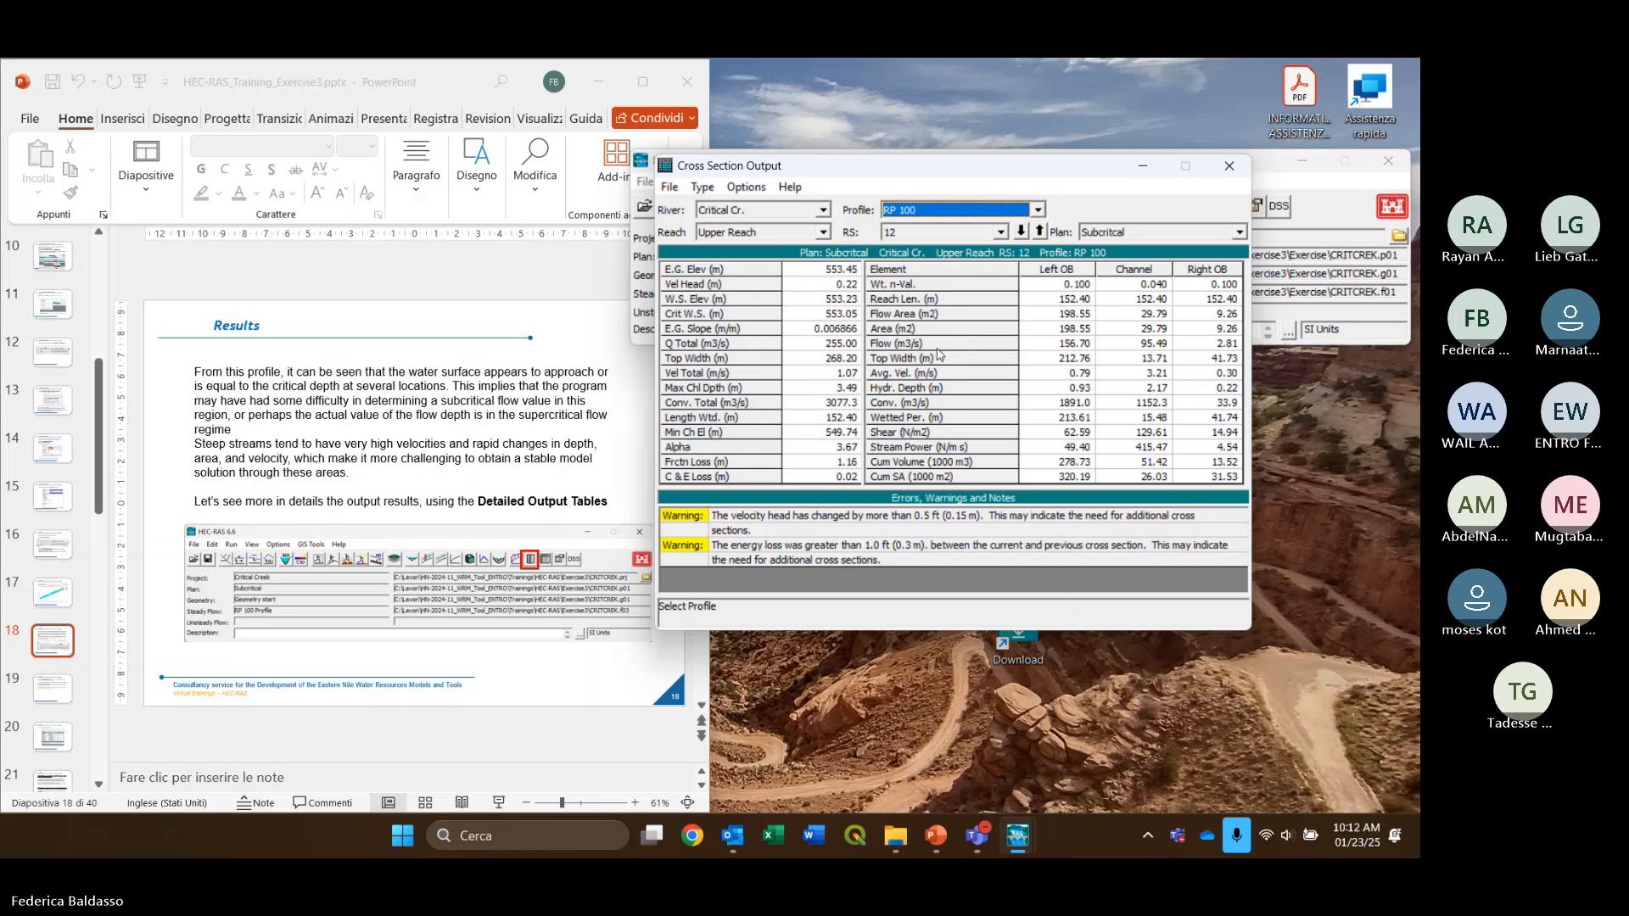
pyautogui.scroll(-1, 395, 481)
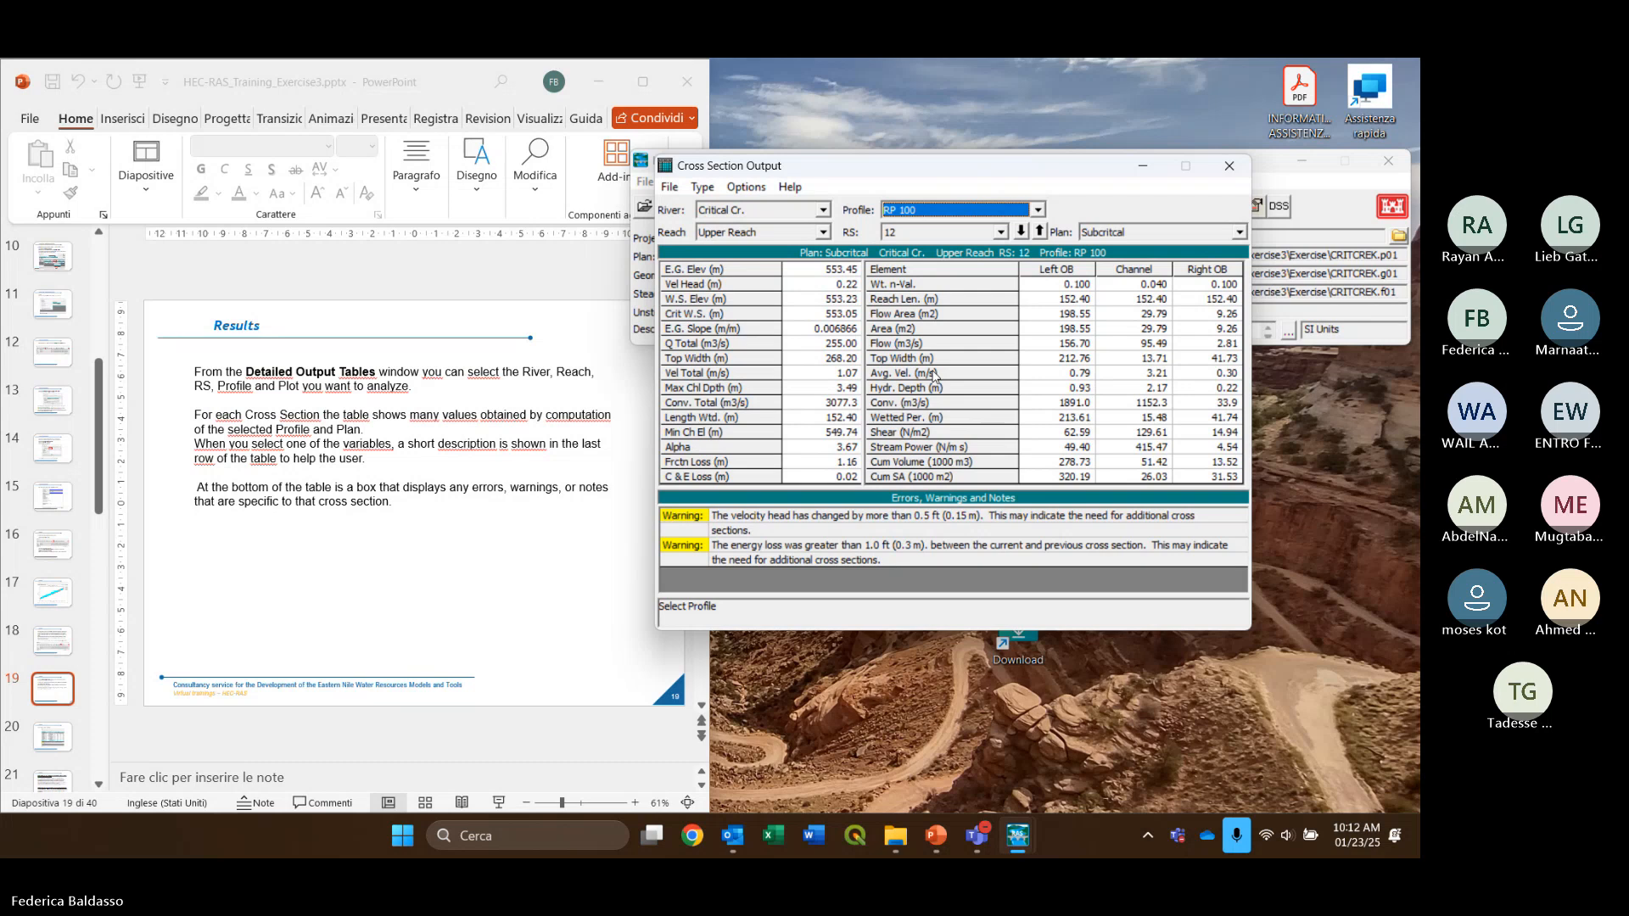
pyautogui.moveTo(924, 175); pyautogui.dragTo(864, 167)
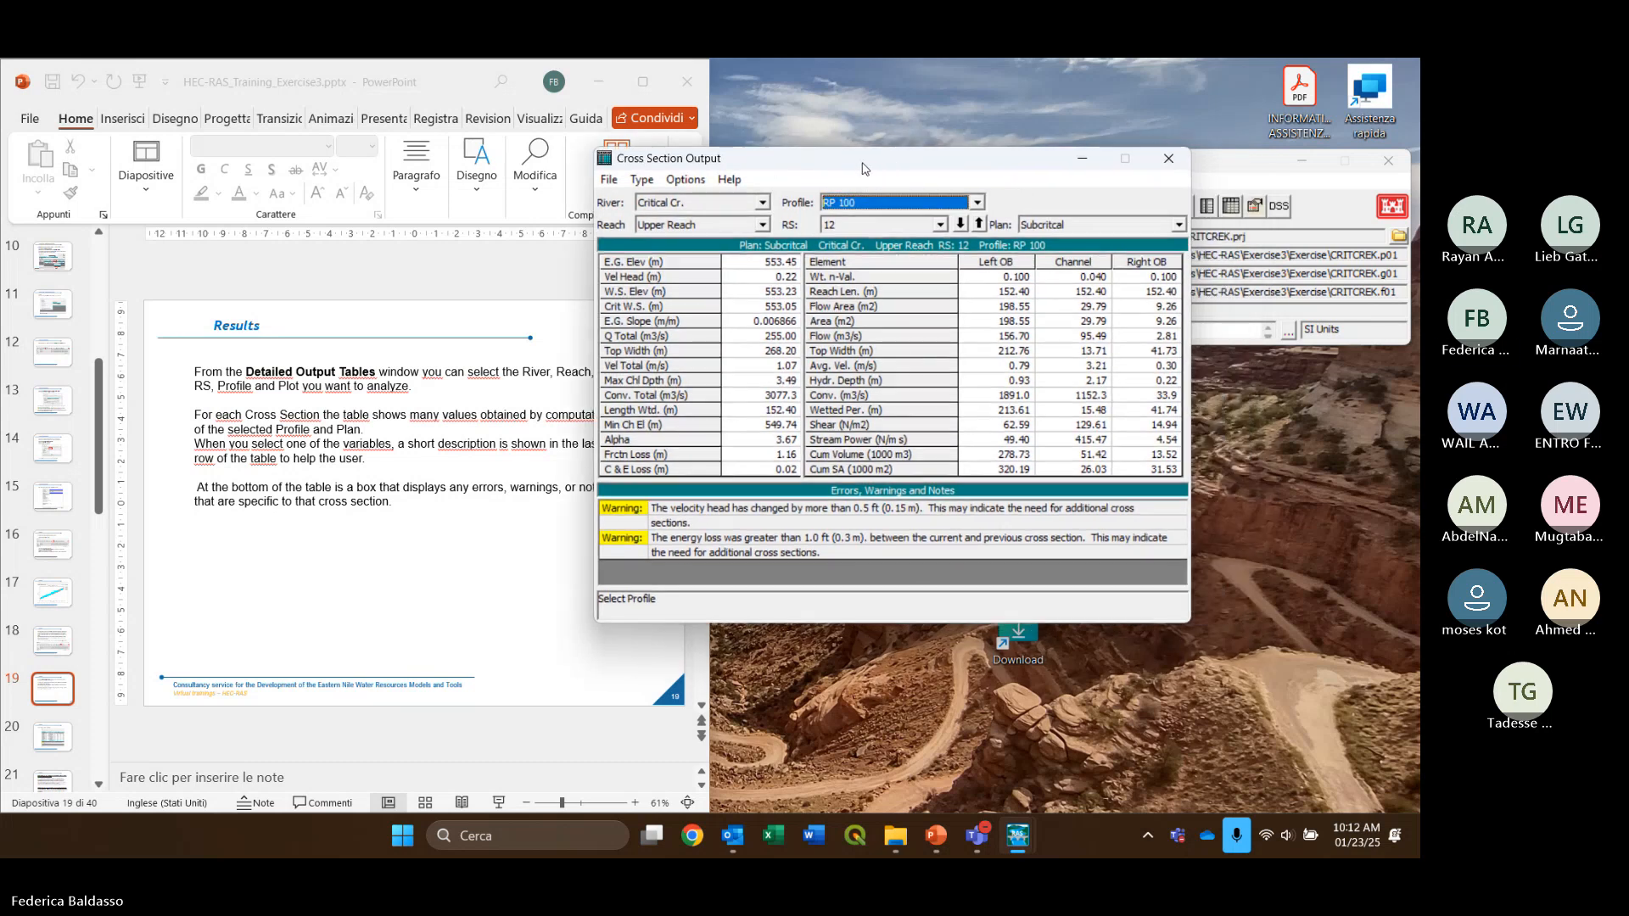
# Select river station 12 and view descriptions of output variables including W.S. Elev, Crit W.S., Vel Head, Q Total and channel reach length
pyautogui.click(867, 227)
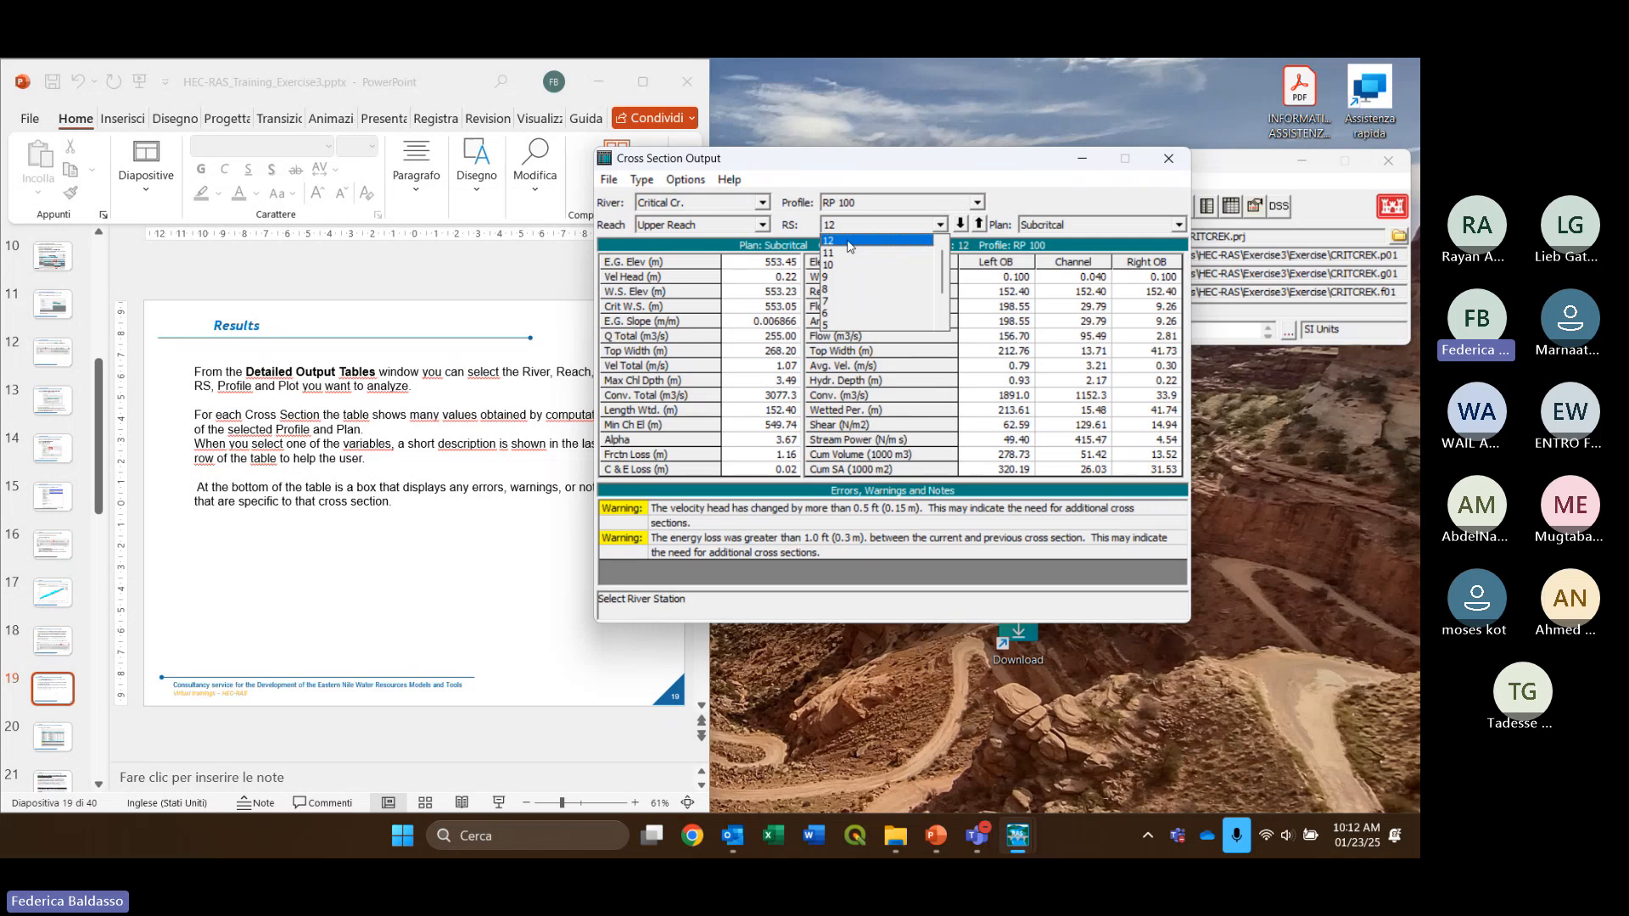
pyautogui.click(846, 242)
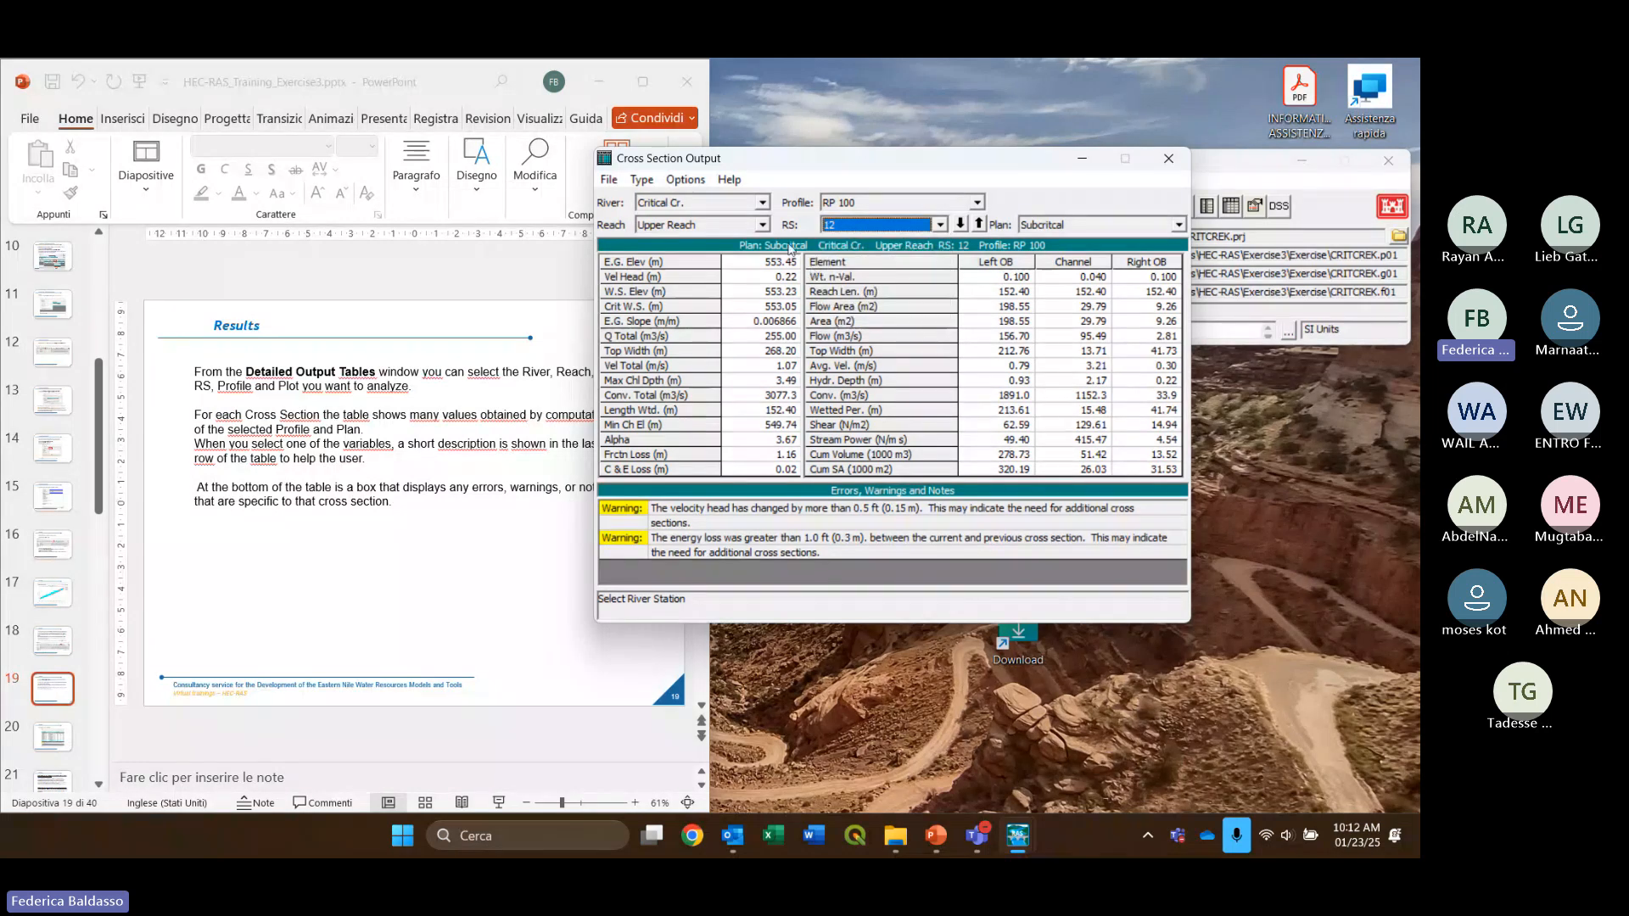
pyautogui.click(751, 293)
pyautogui.click(756, 336)
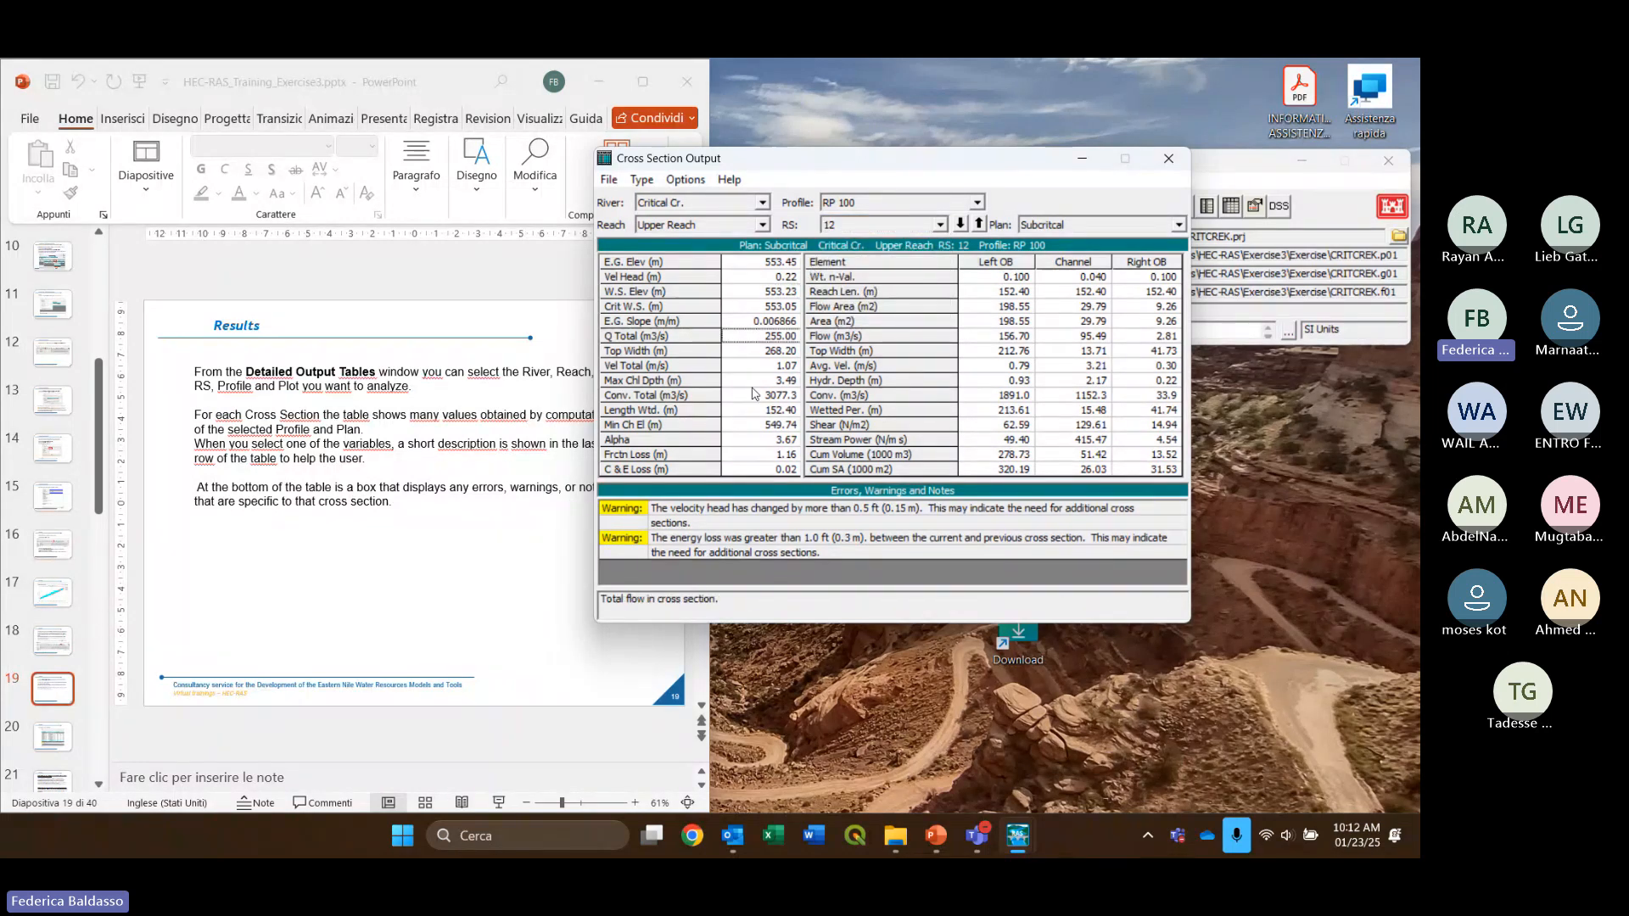
pyautogui.click(753, 393)
pyautogui.click(1056, 293)
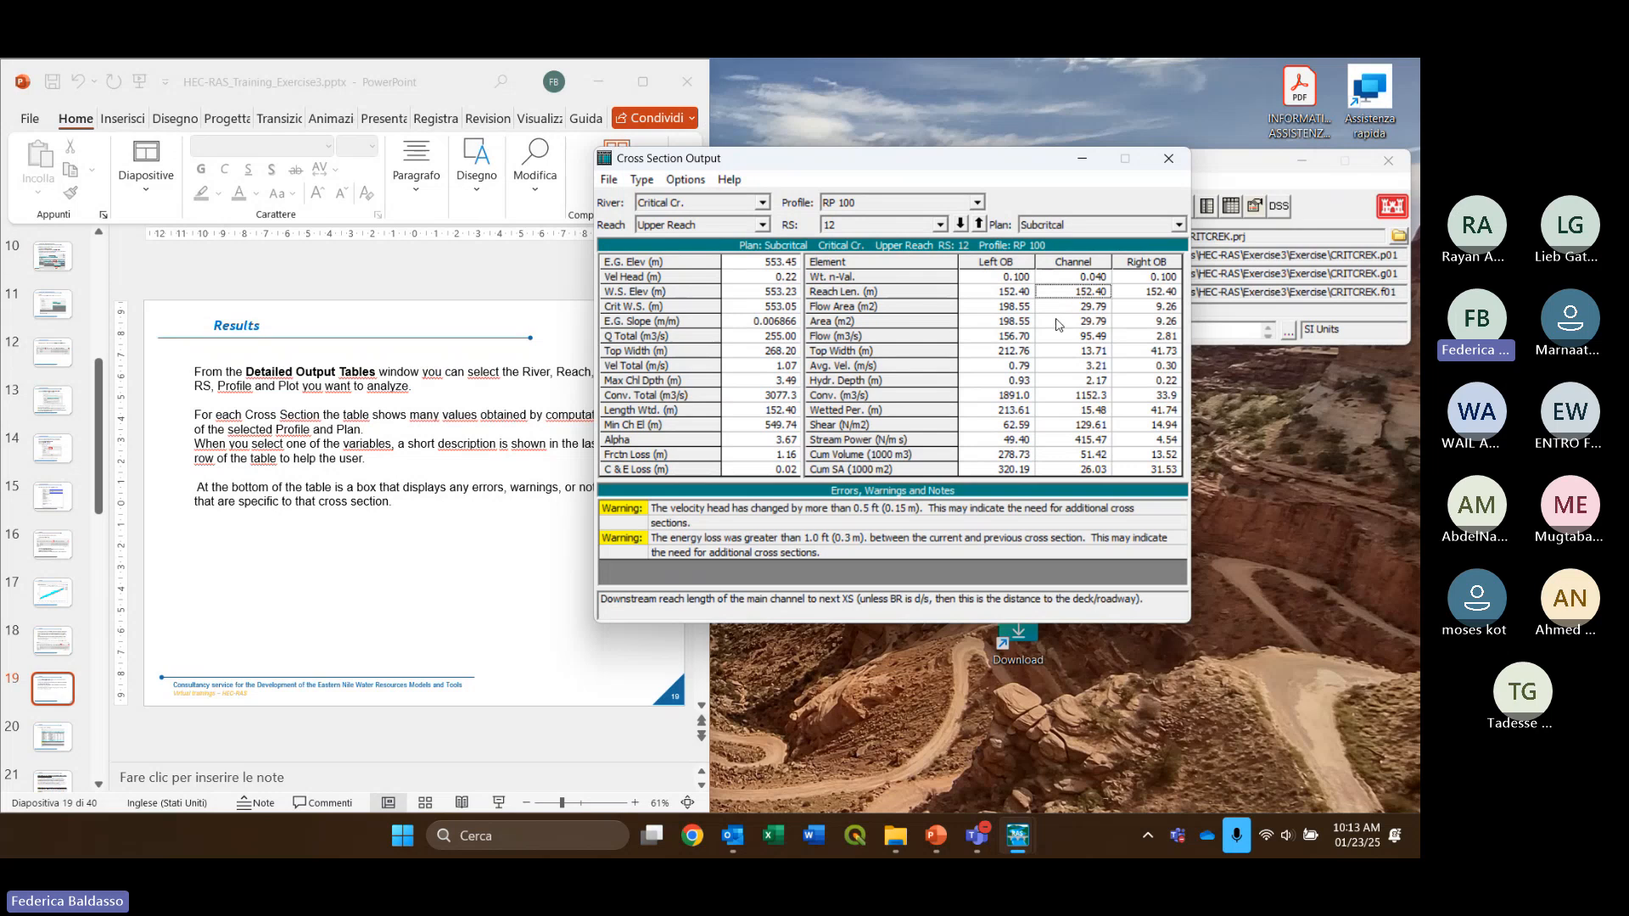
pyautogui.click(768, 307)
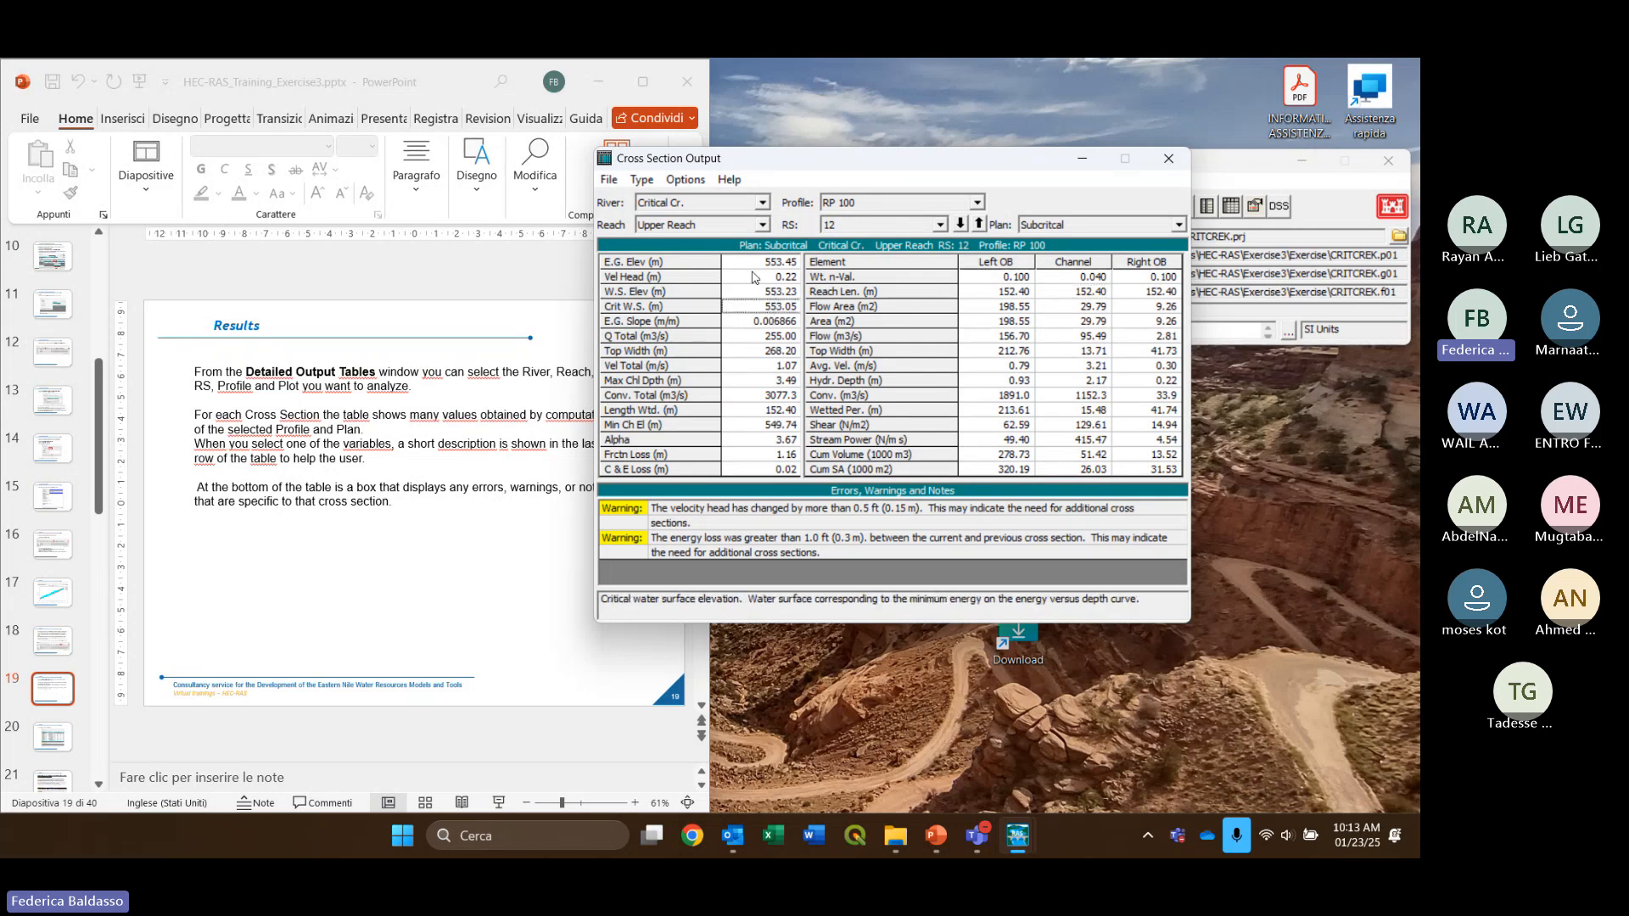
pyautogui.click(753, 278)
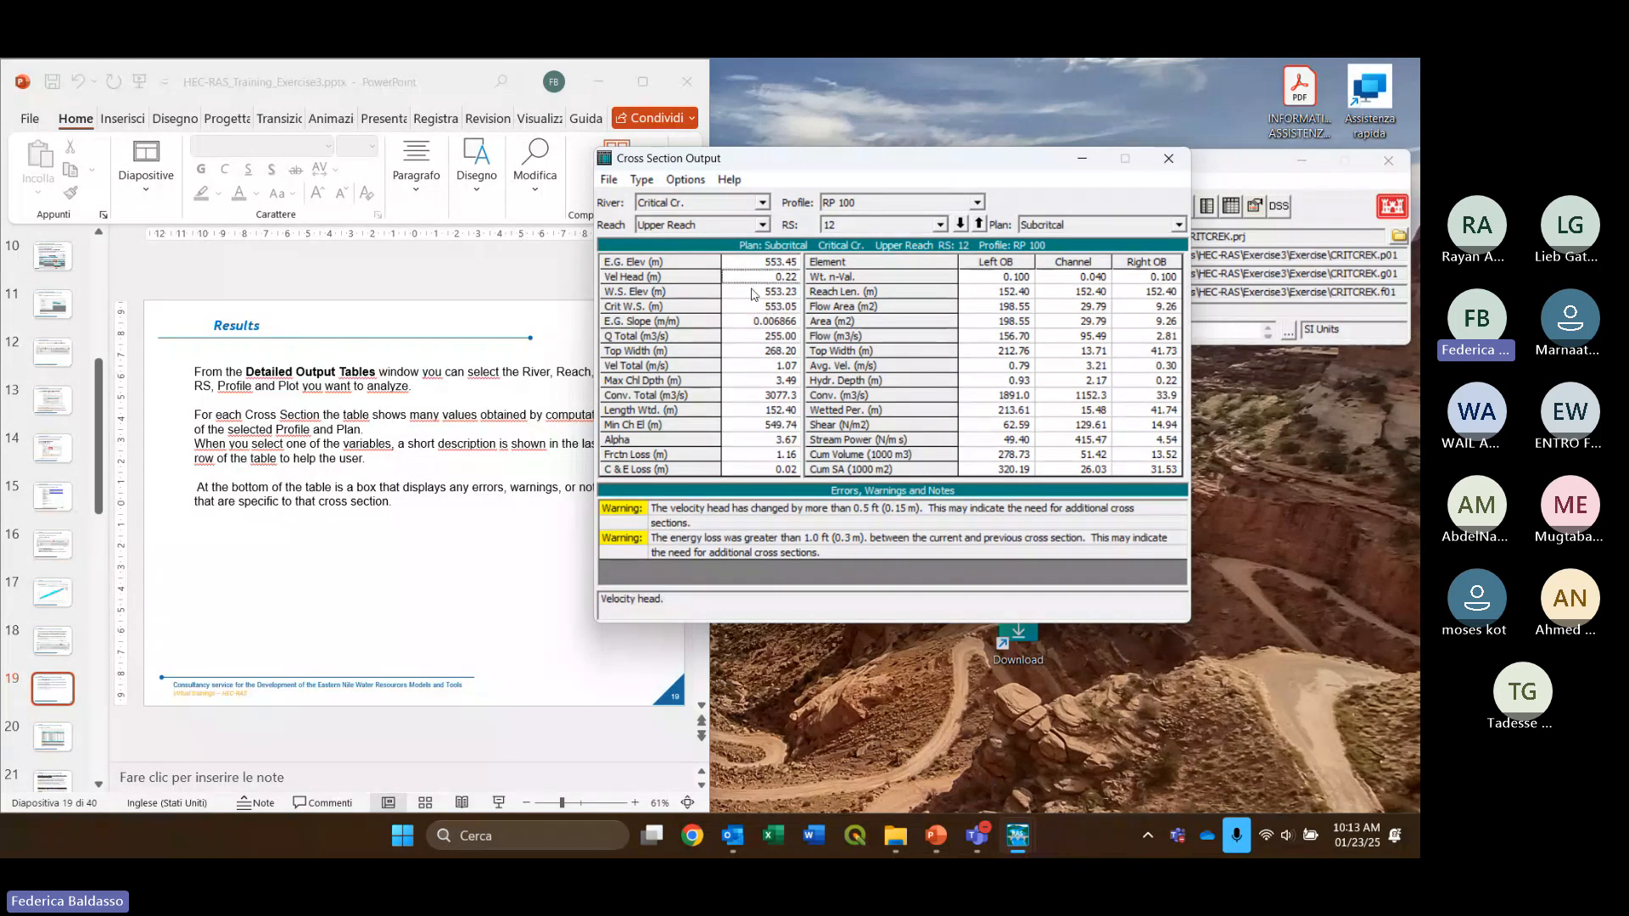
pyautogui.click(753, 292)
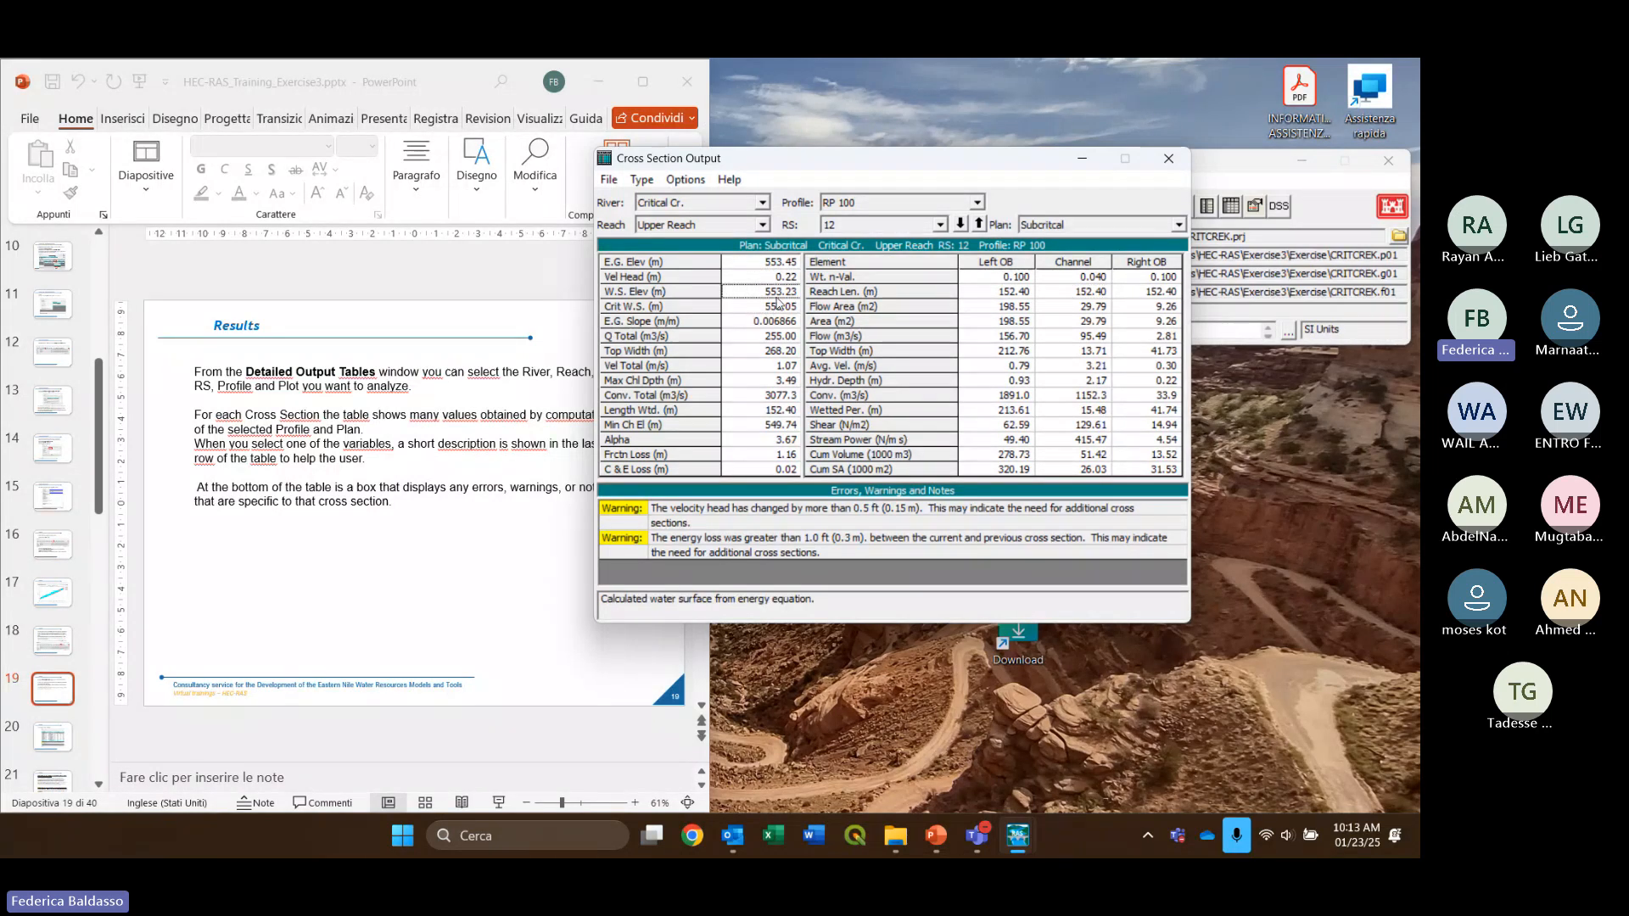
pyautogui.click(752, 336)
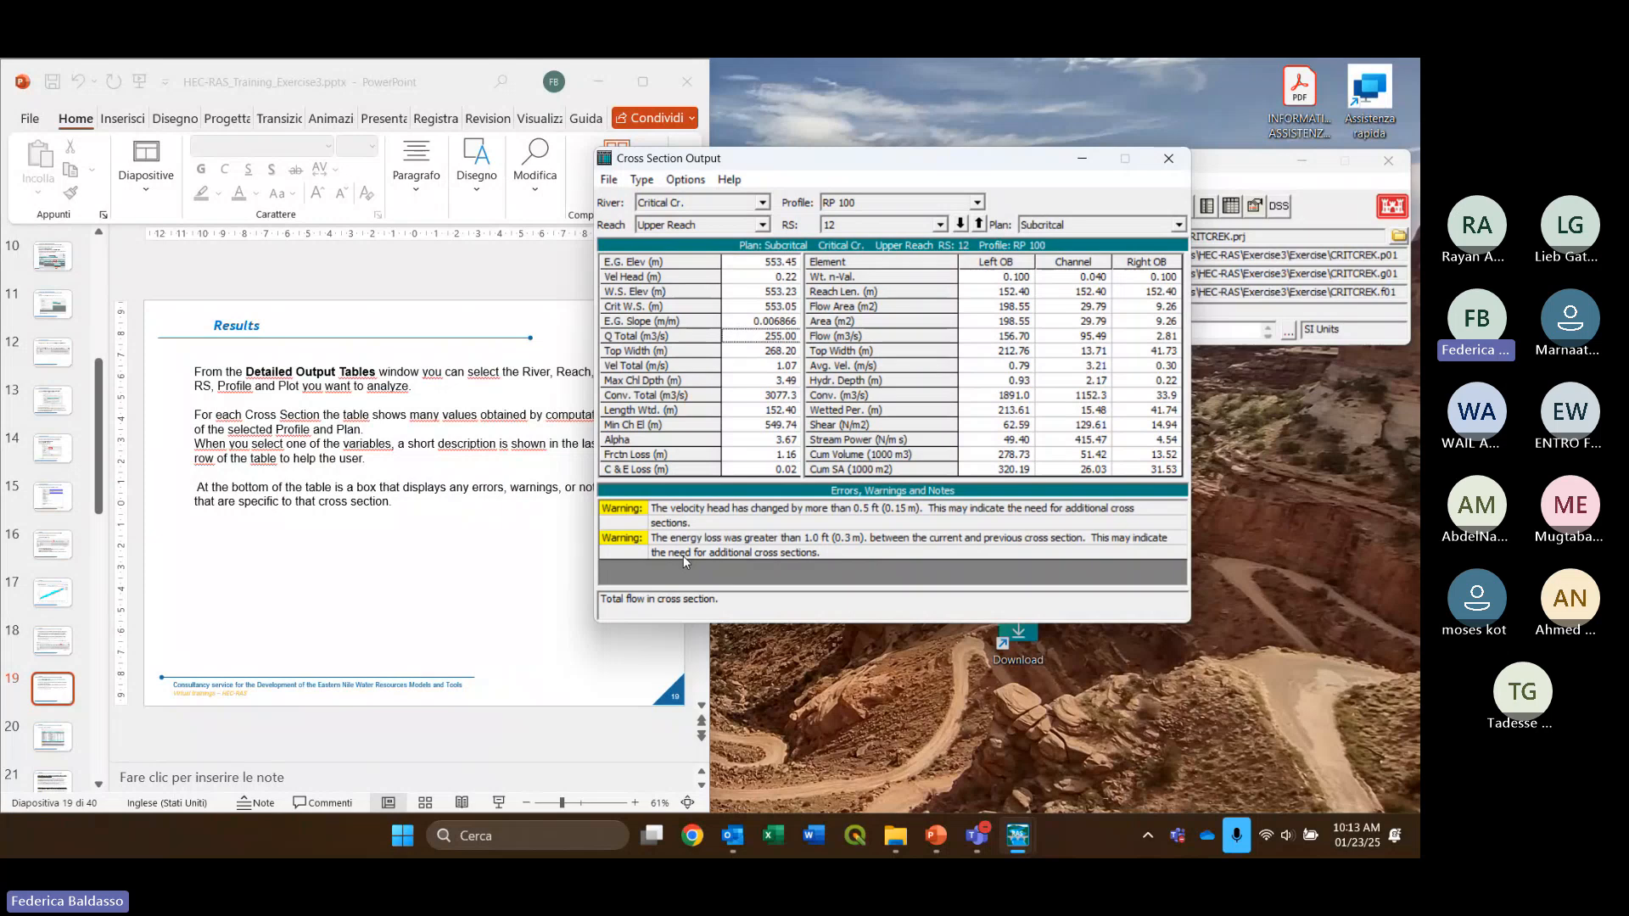
# Read slides 20 and 21 on the cross section 12 warnings alongside the velocity head and energy loss warnings in the output table
pyautogui.scroll(-1, 470, 577)
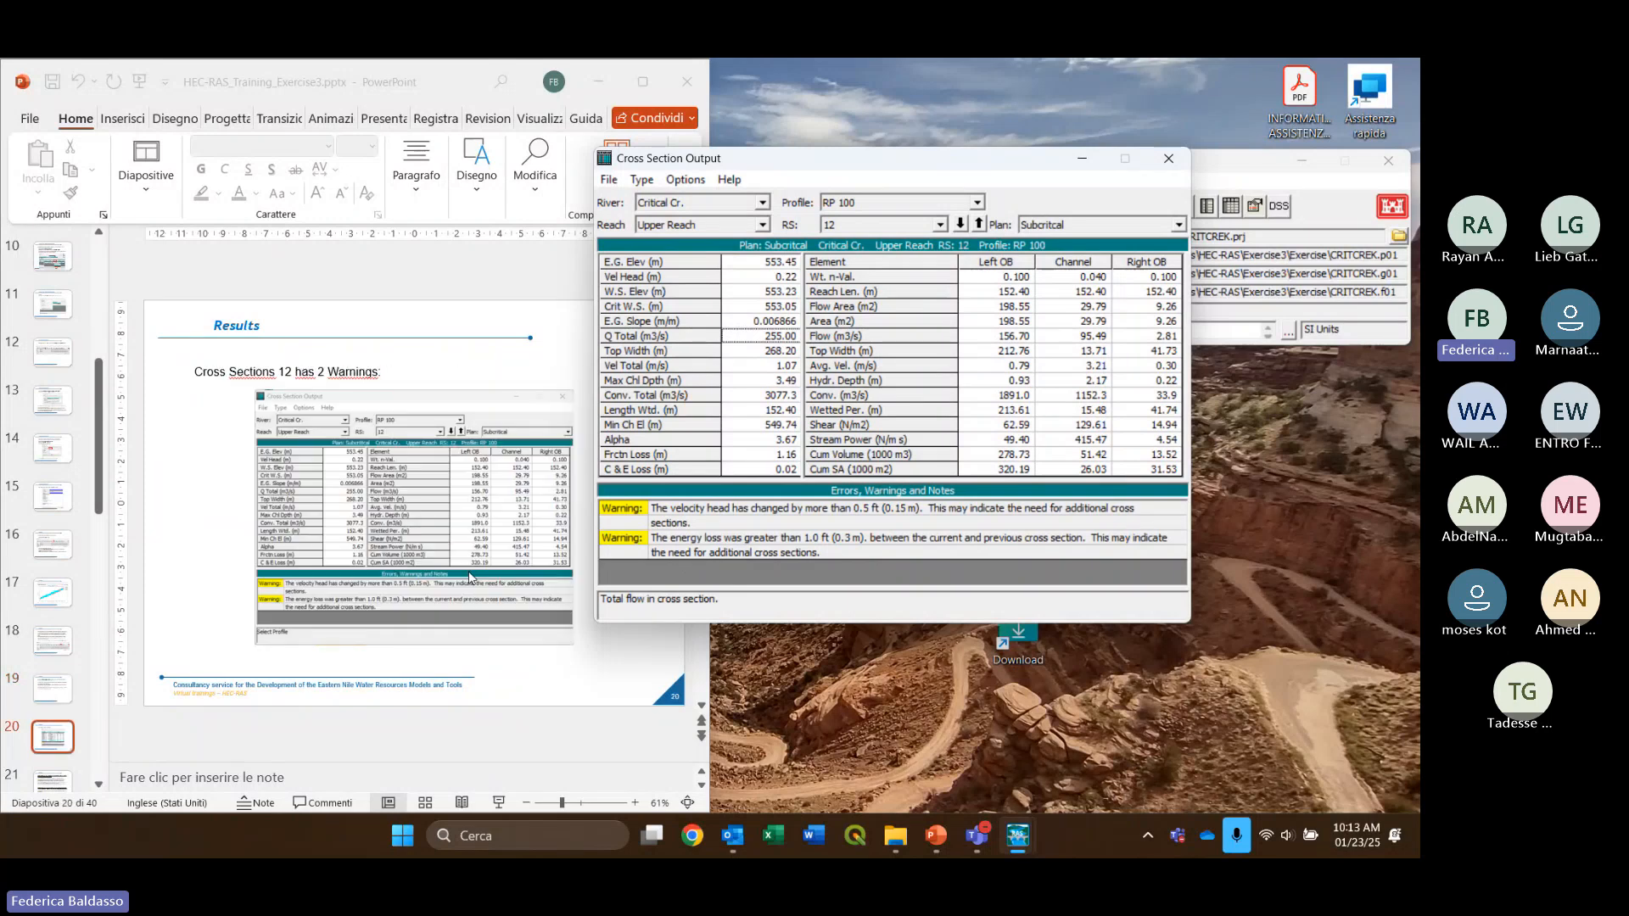
pyautogui.scroll(-1, 470, 577)
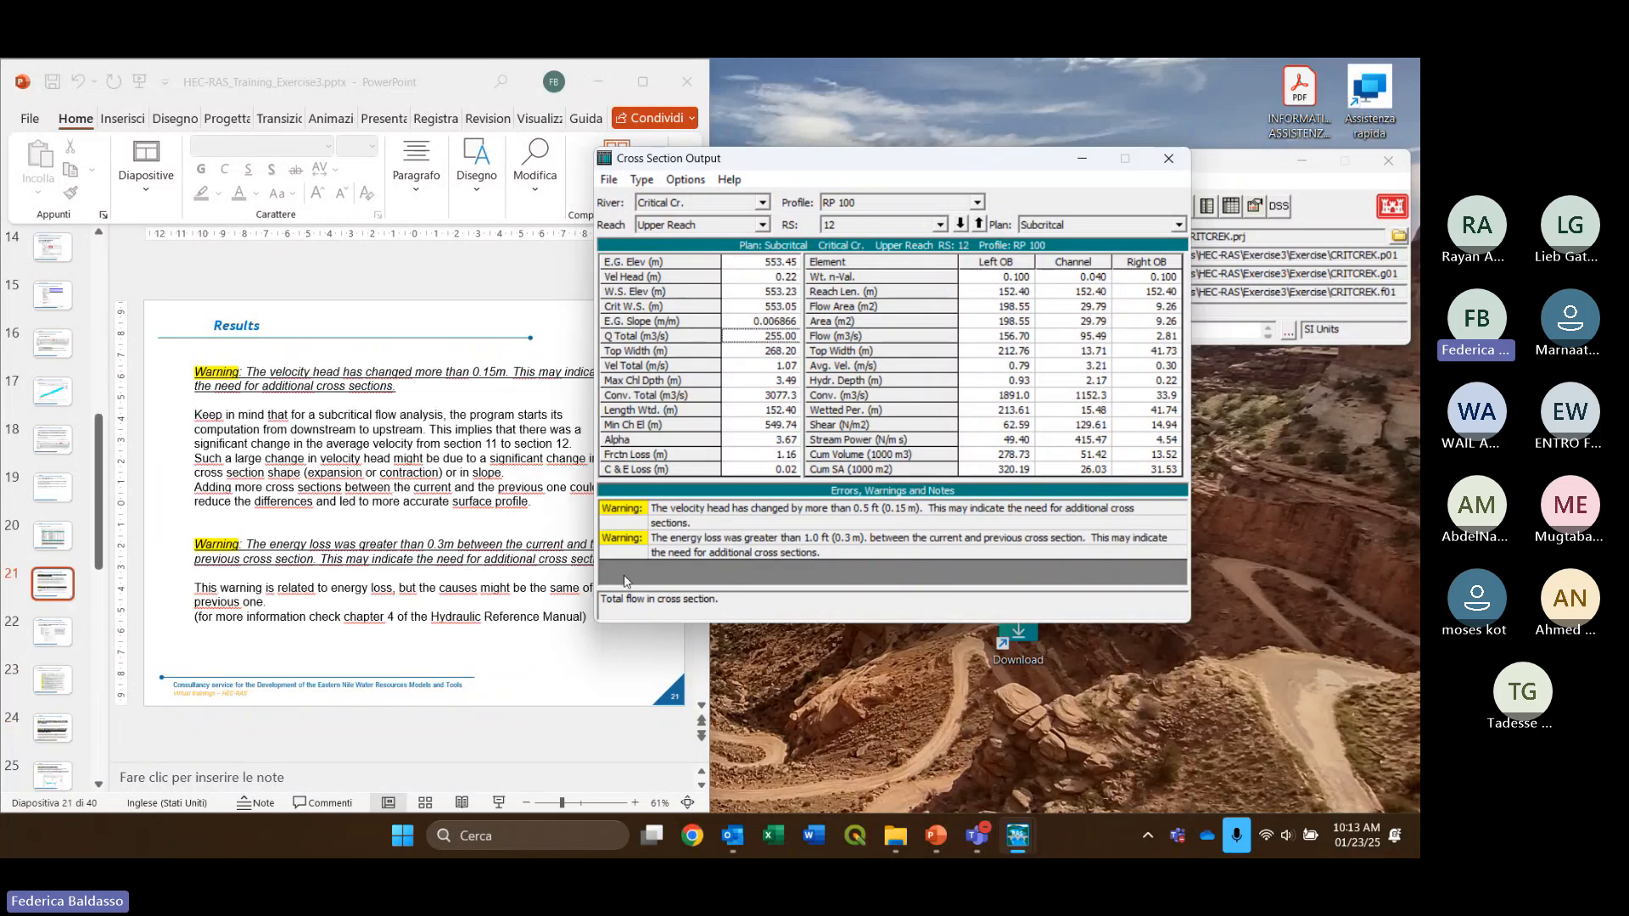
pyautogui.moveTo(855, 172); pyautogui.dragTo(932, 157)
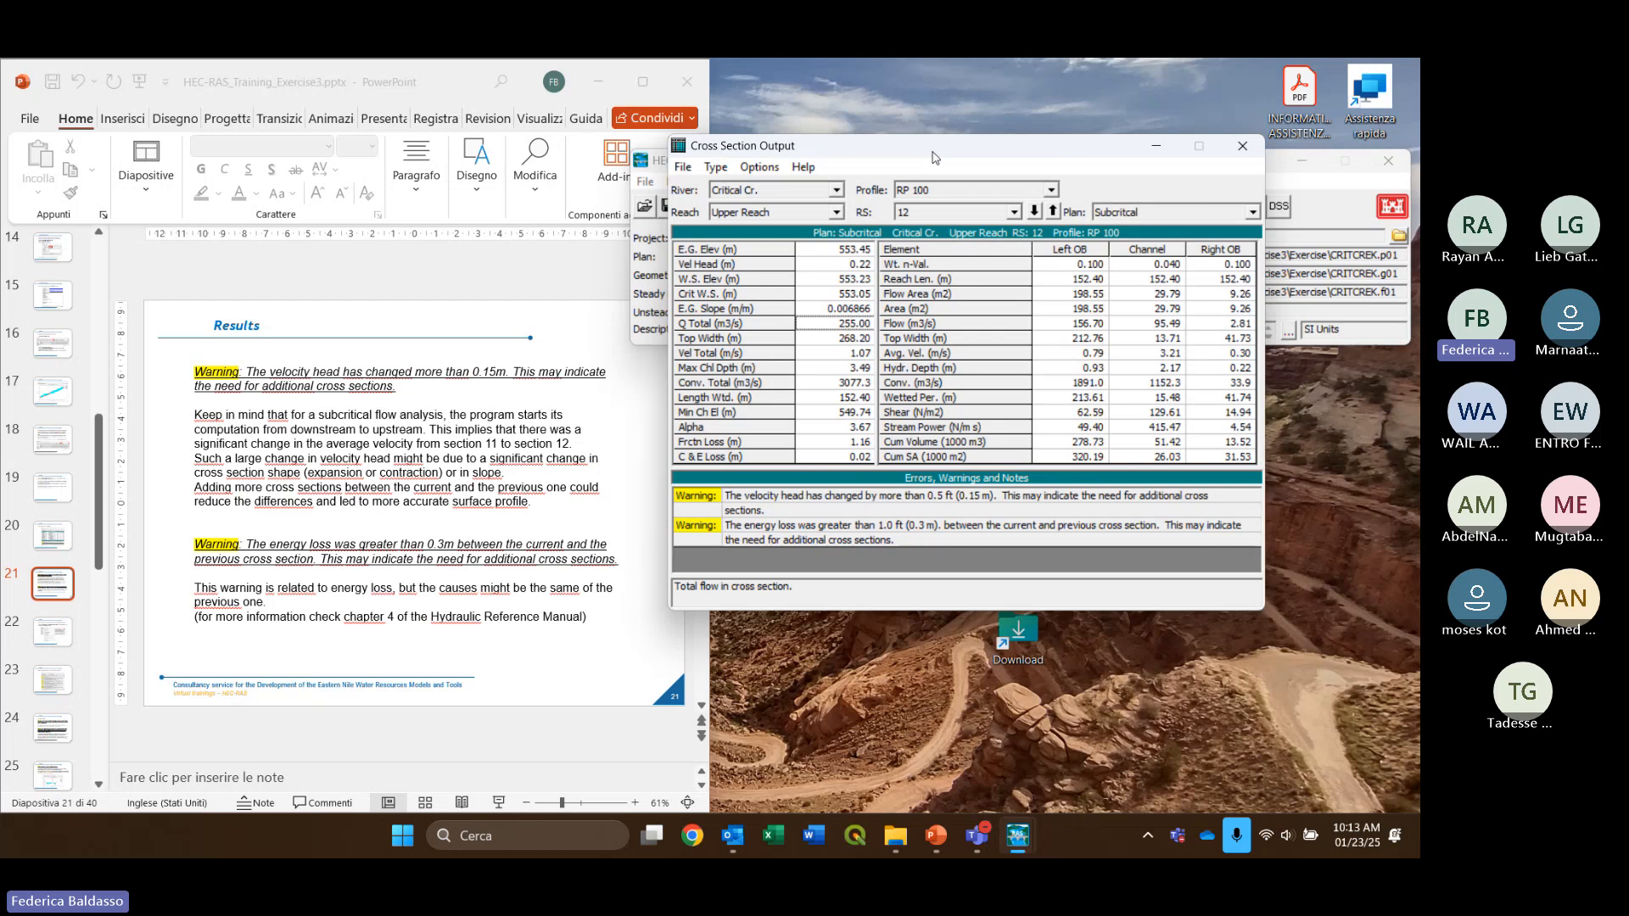
pyautogui.click(850, 509)
pyautogui.click(856, 499)
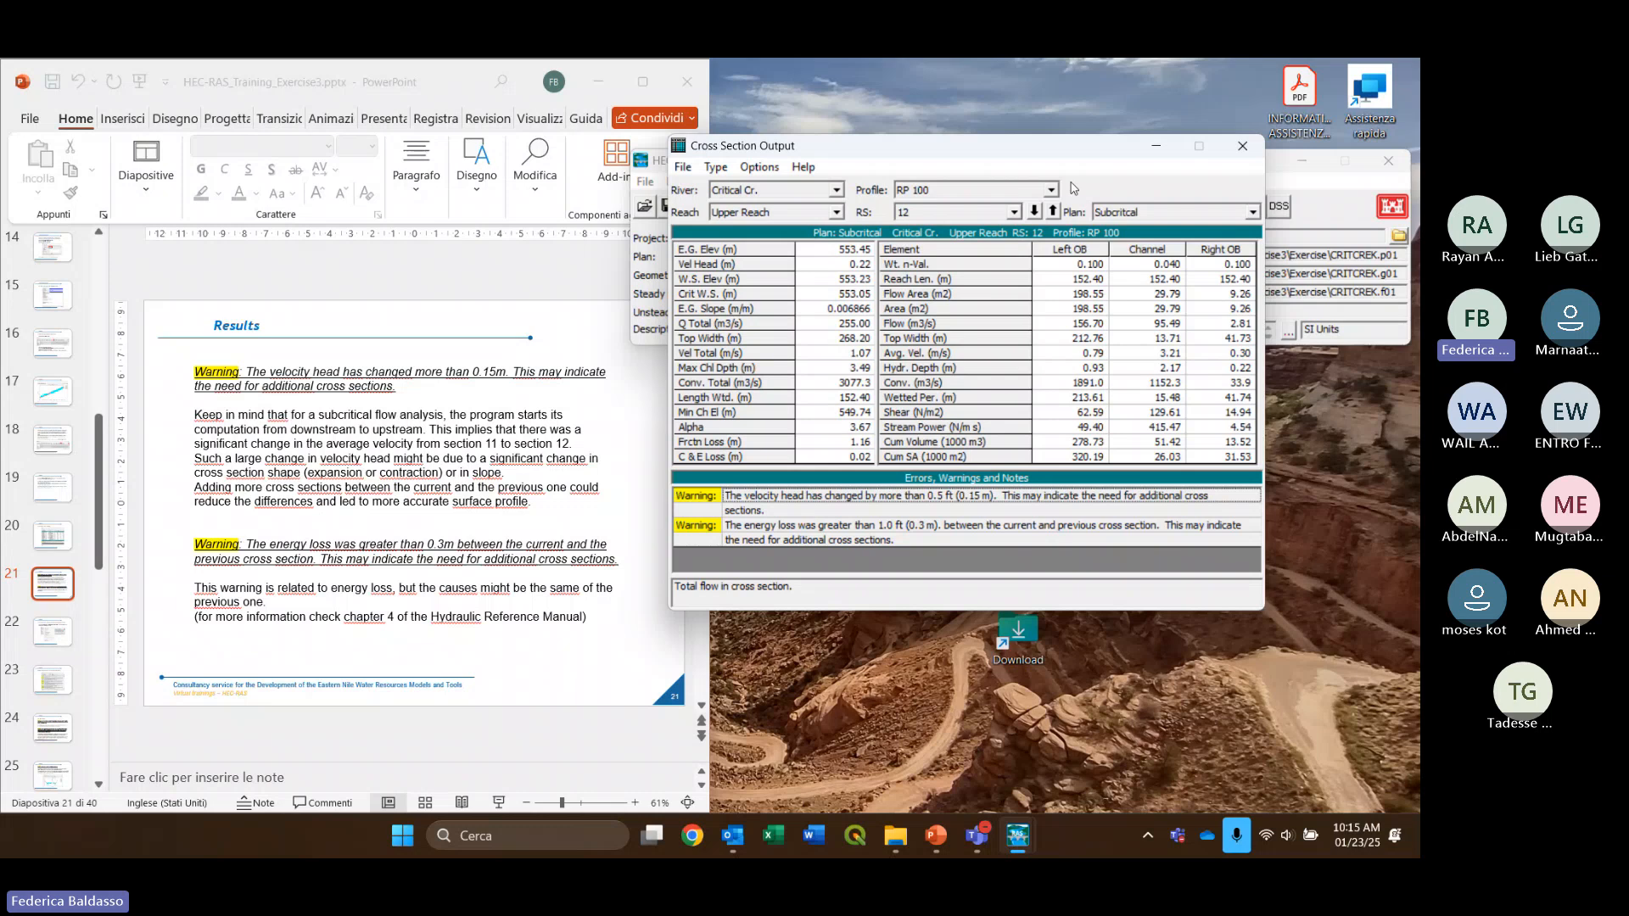
# Step downstream through the cross section output to river station 9 to examine its warnings
pyautogui.click(1034, 212)
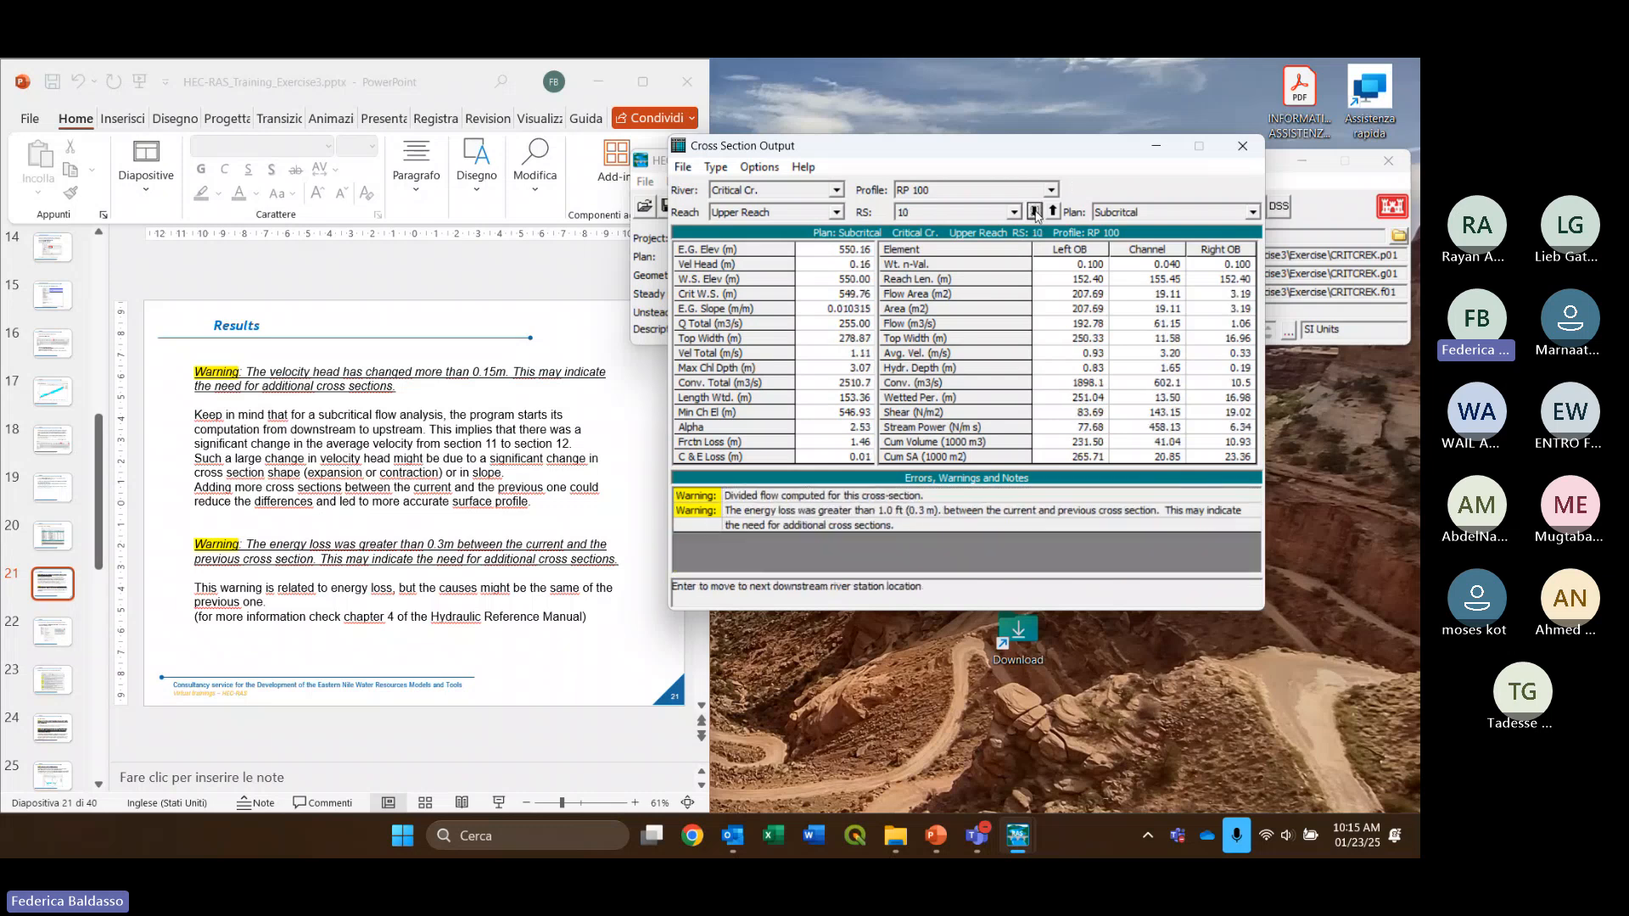
pyautogui.click(1034, 212)
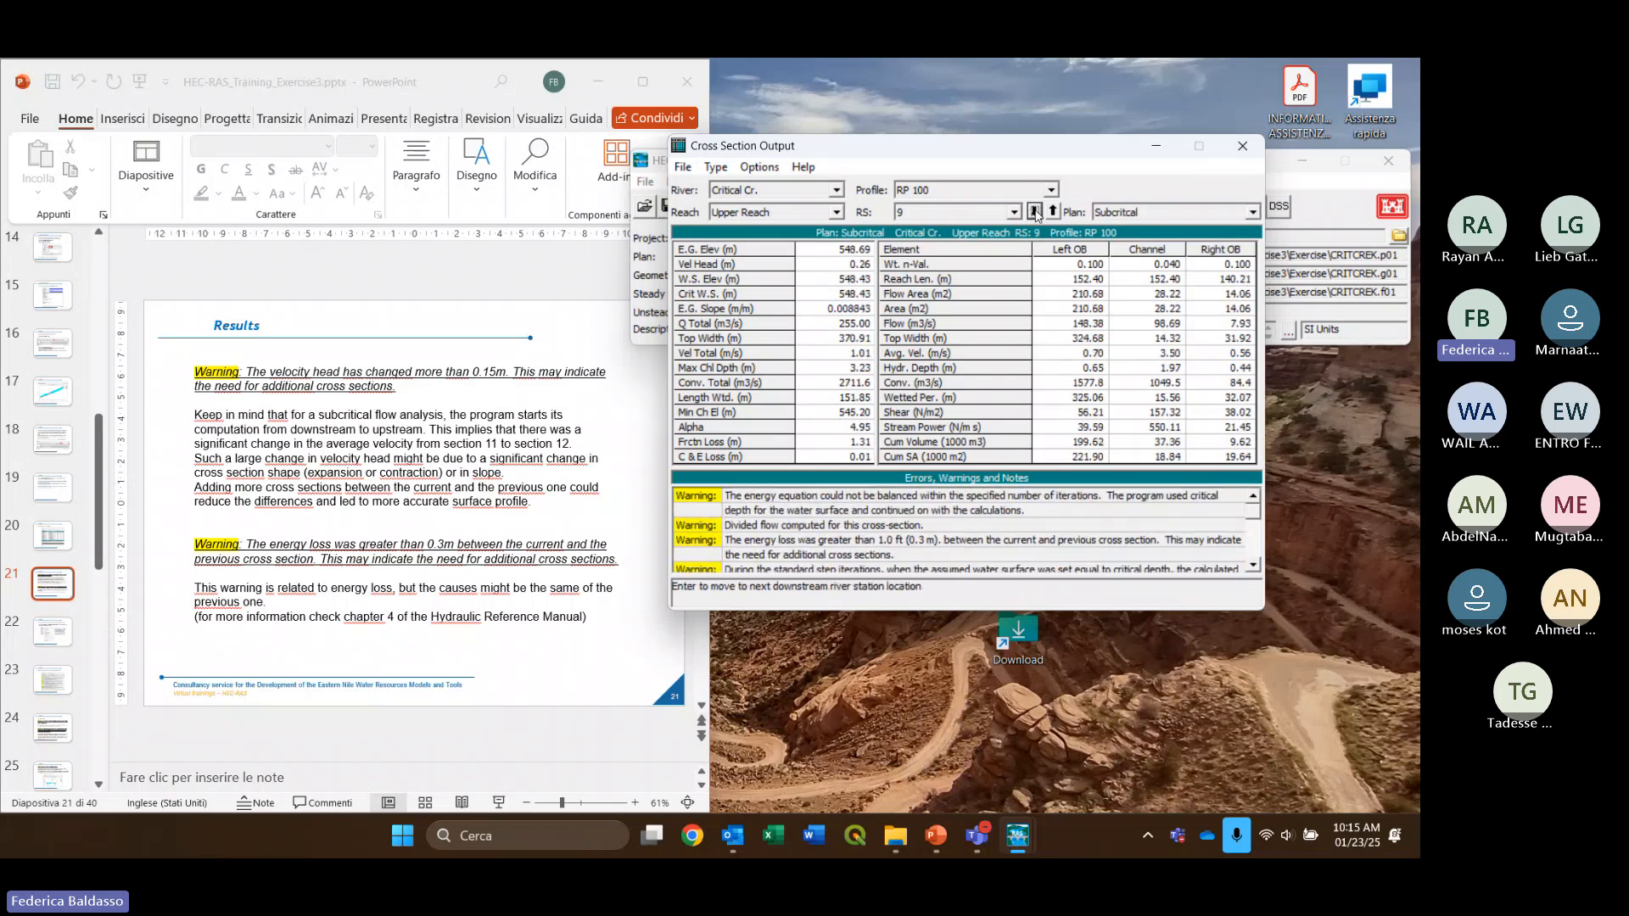
# Step downstream through the cross section output from river station 9 to river station 4, examining the warnings at each station
pyautogui.click(1034, 211)
pyautogui.click(1035, 211)
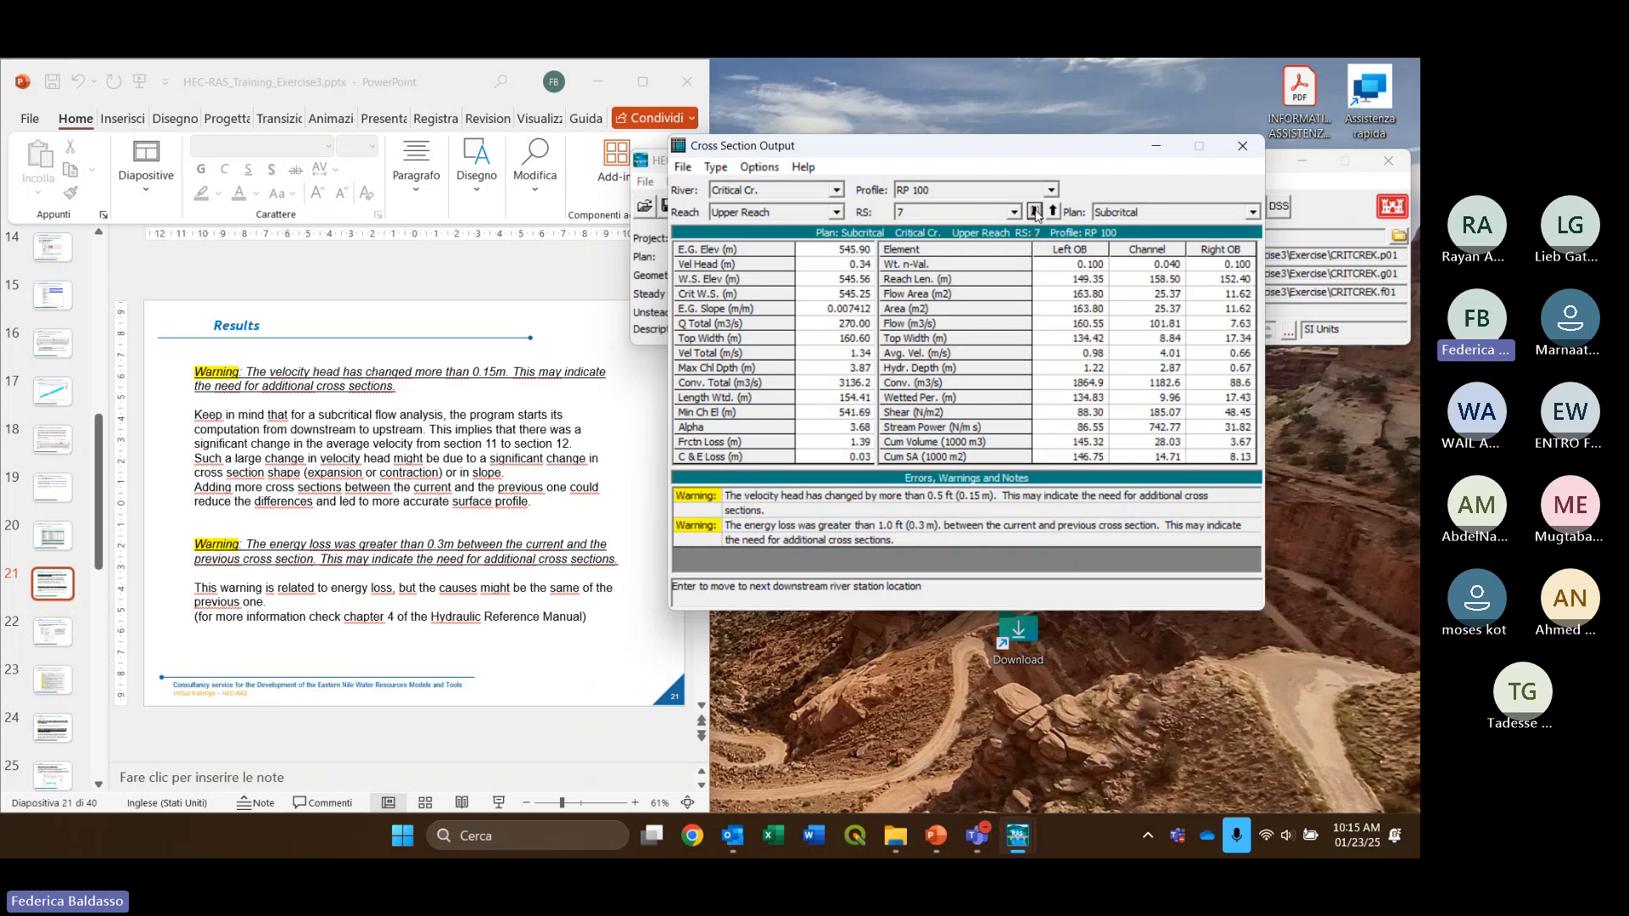
pyautogui.click(1034, 212)
pyautogui.click(1035, 212)
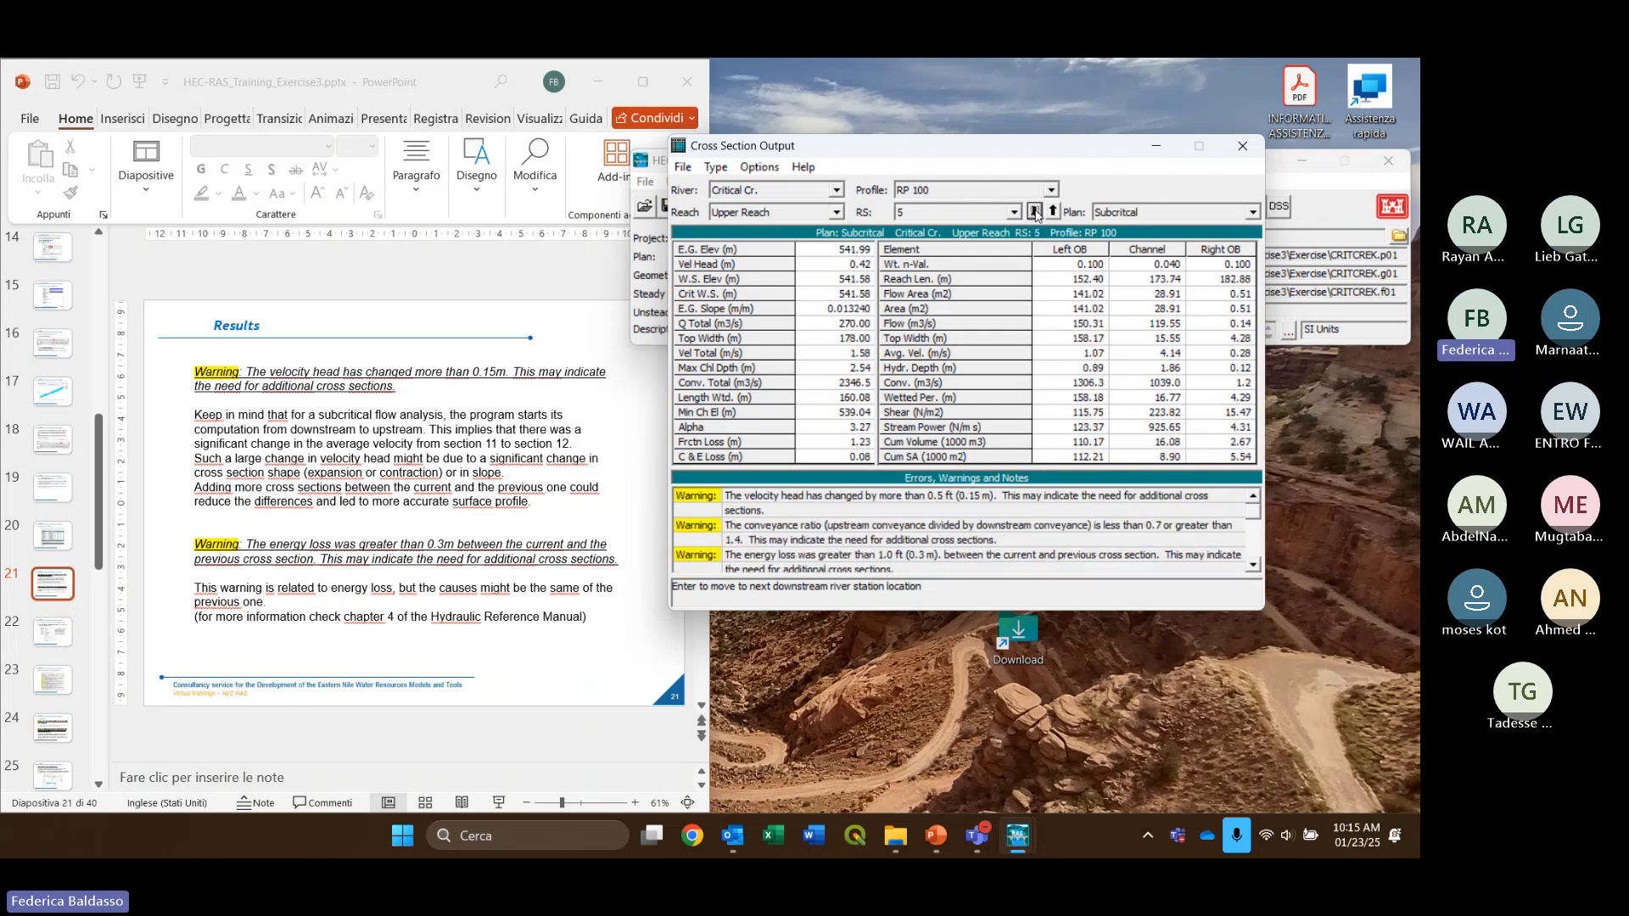
pyautogui.click(1034, 211)
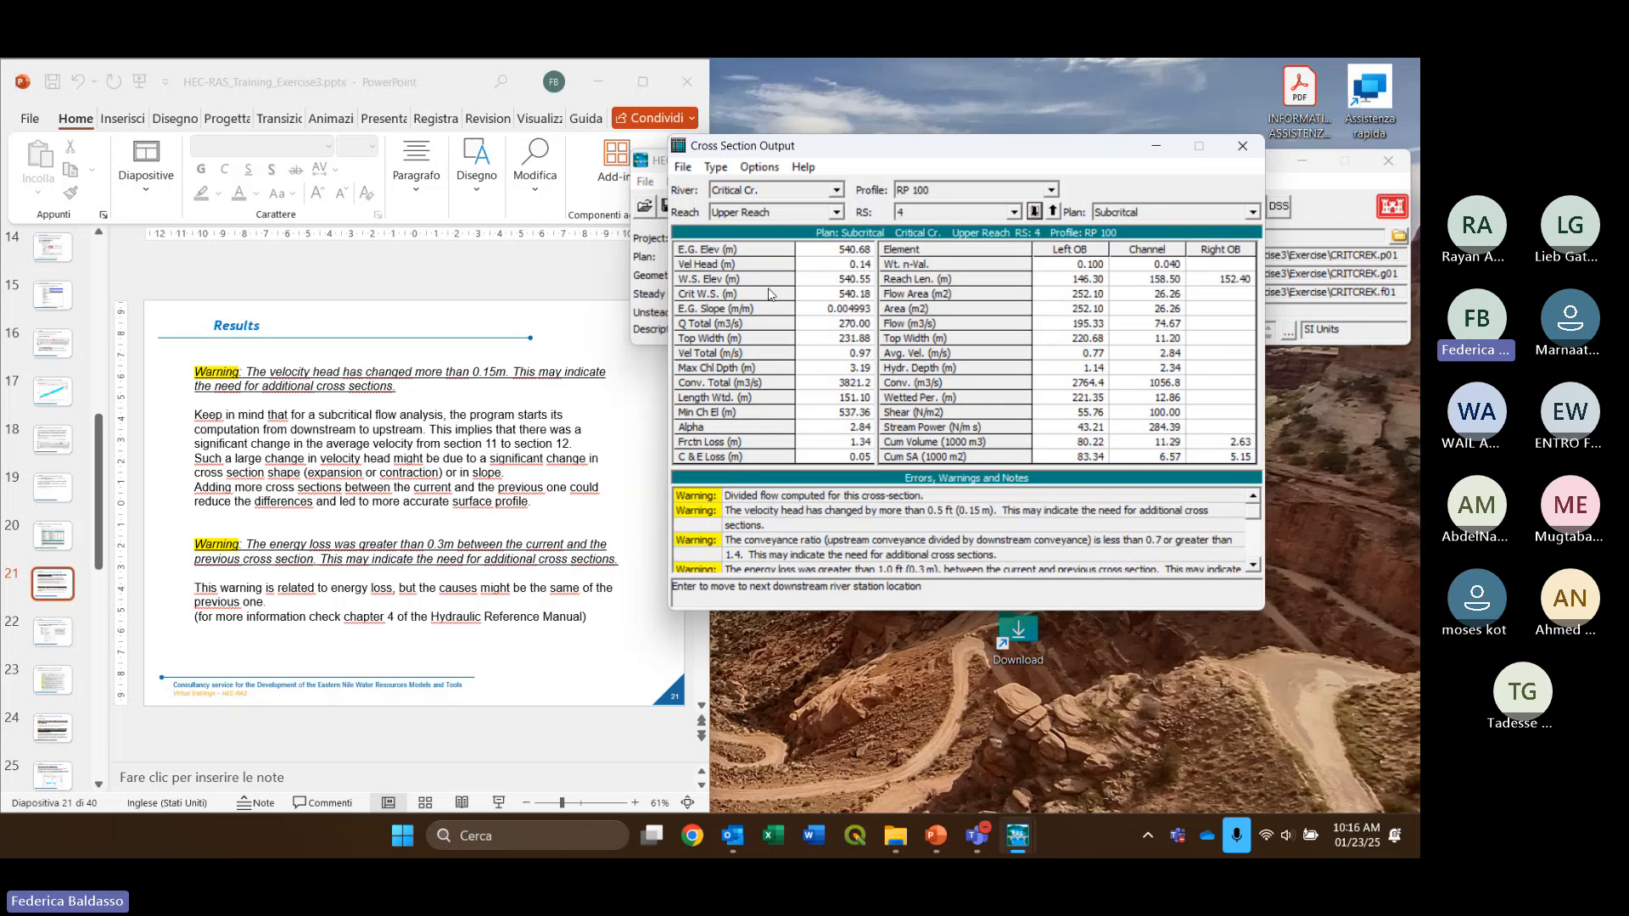
# Advance to slide 22, close the Cross Section Output and open the summary of errors, warnings and notes beside the slide
pyautogui.scroll(-1, 612, 373)
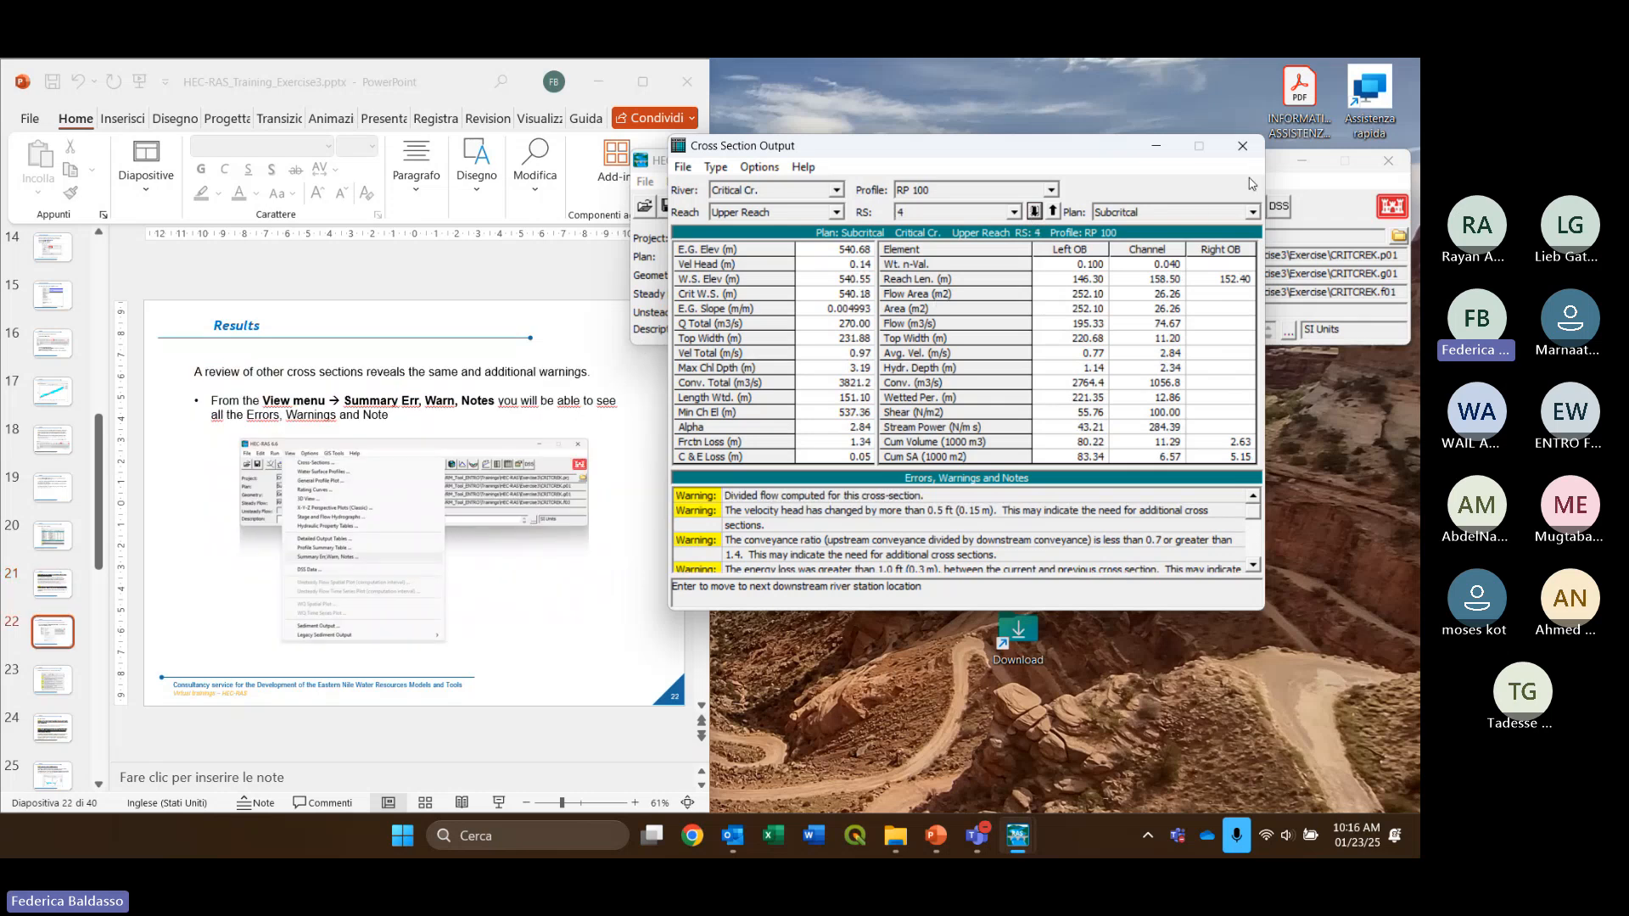
pyautogui.click(1242, 146)
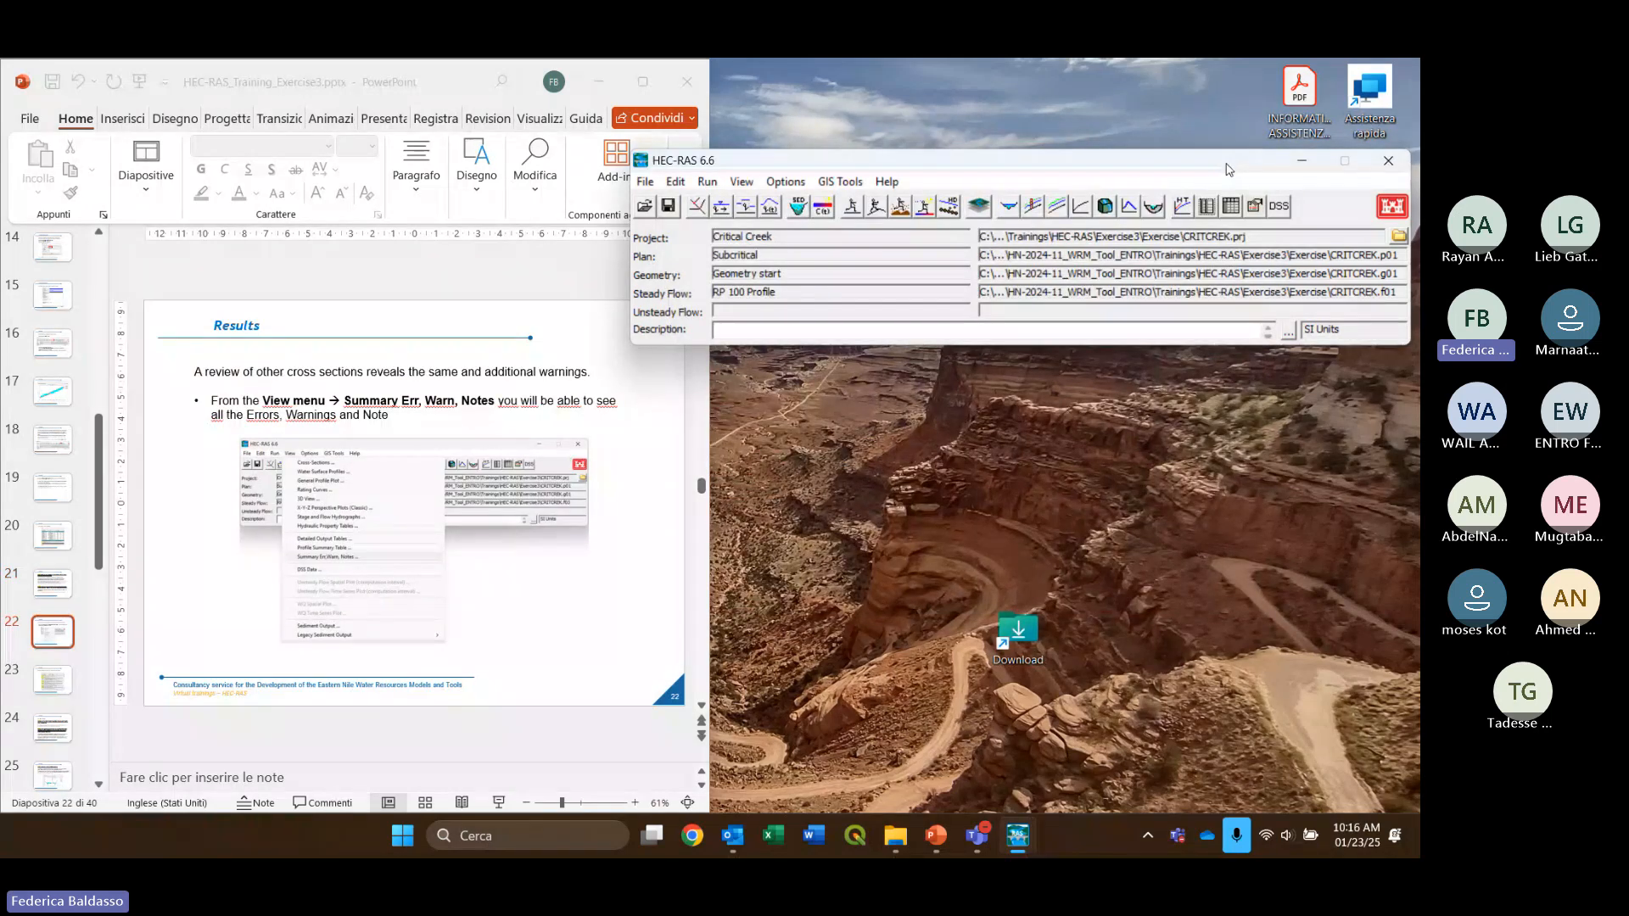
pyautogui.click(744, 183)
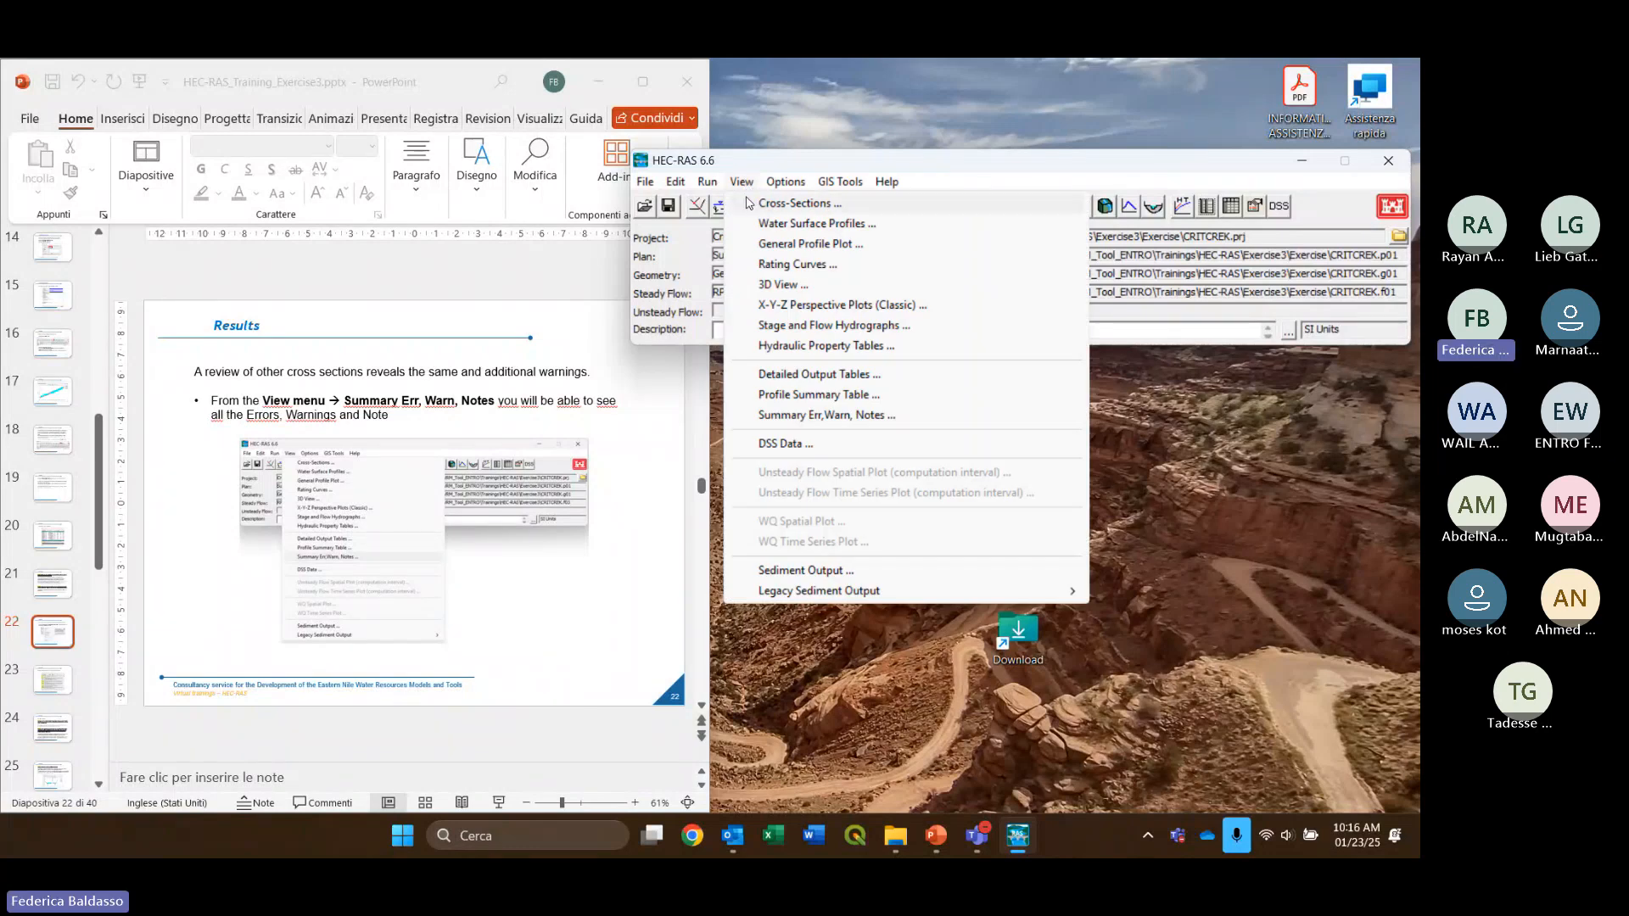
pyautogui.click(869, 422)
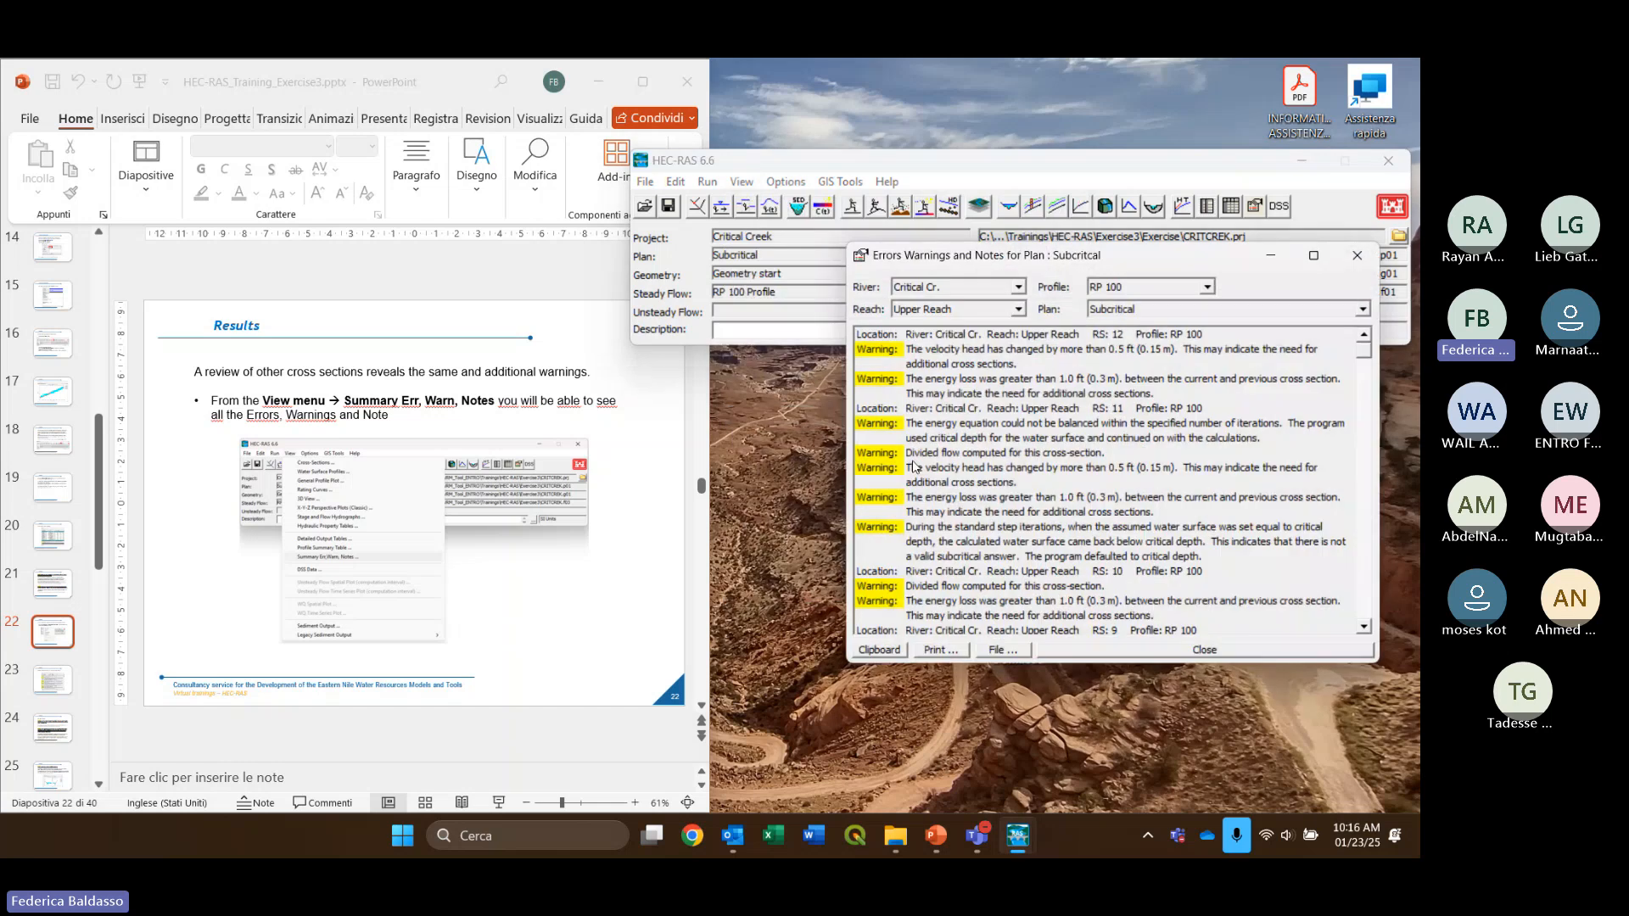
pyautogui.moveTo(1044, 204); pyautogui.dragTo(892, 186)
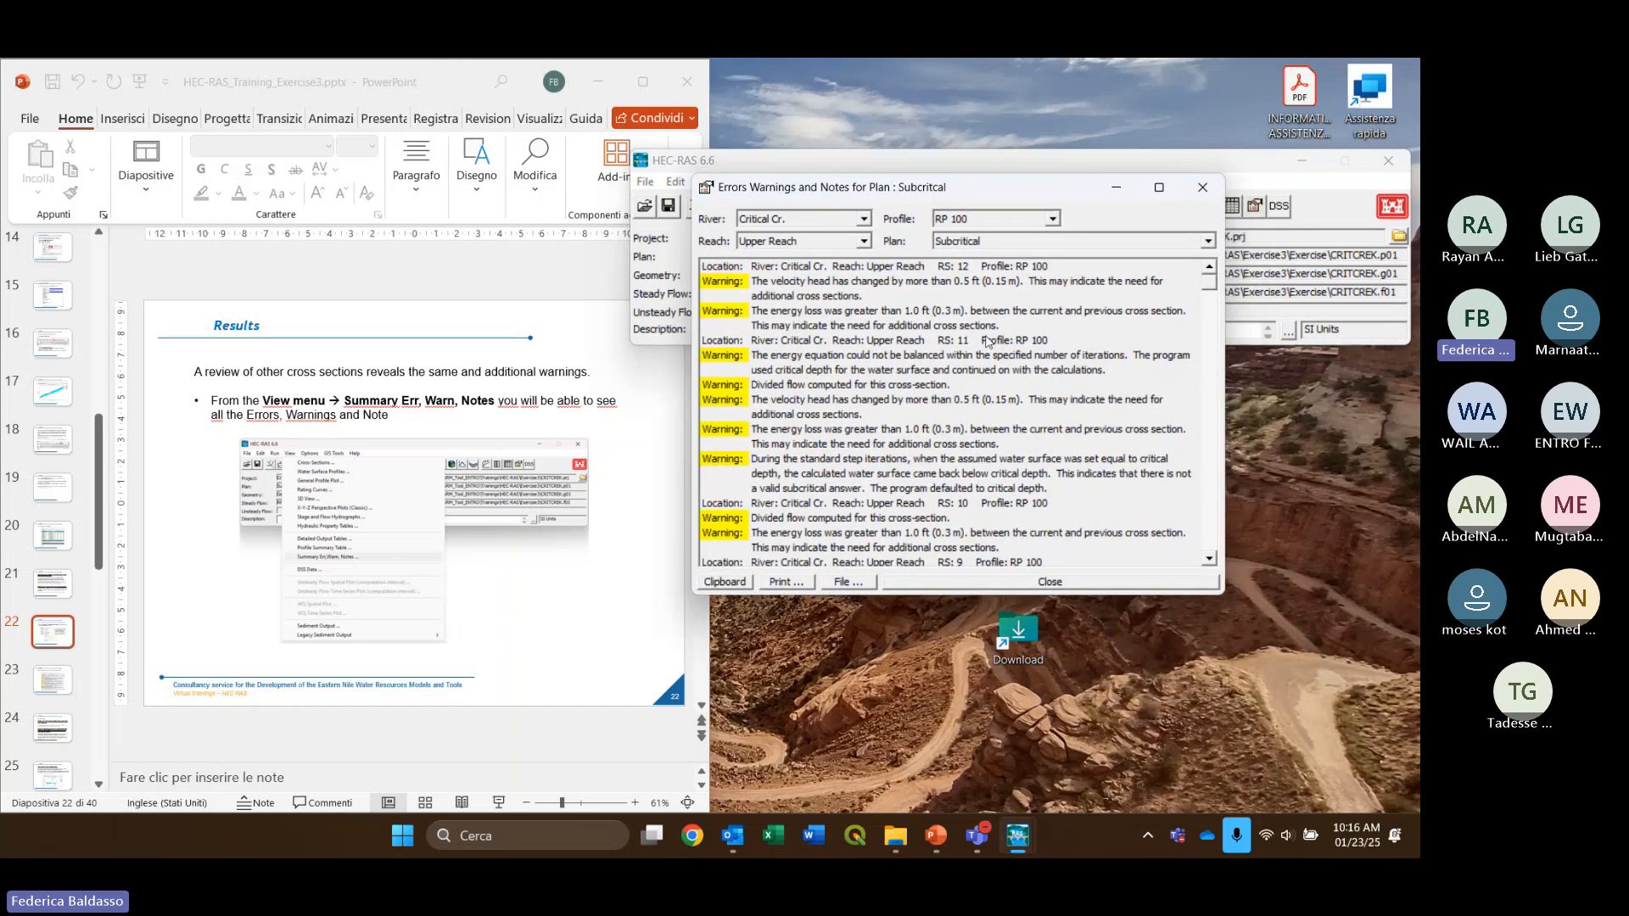
# Review the Subcritical plan's warnings for the Upper Reach stations and return to the start of the list at river station 12
pyautogui.scroll(-10, 987, 342)
pyautogui.scroll(10, 987, 342)
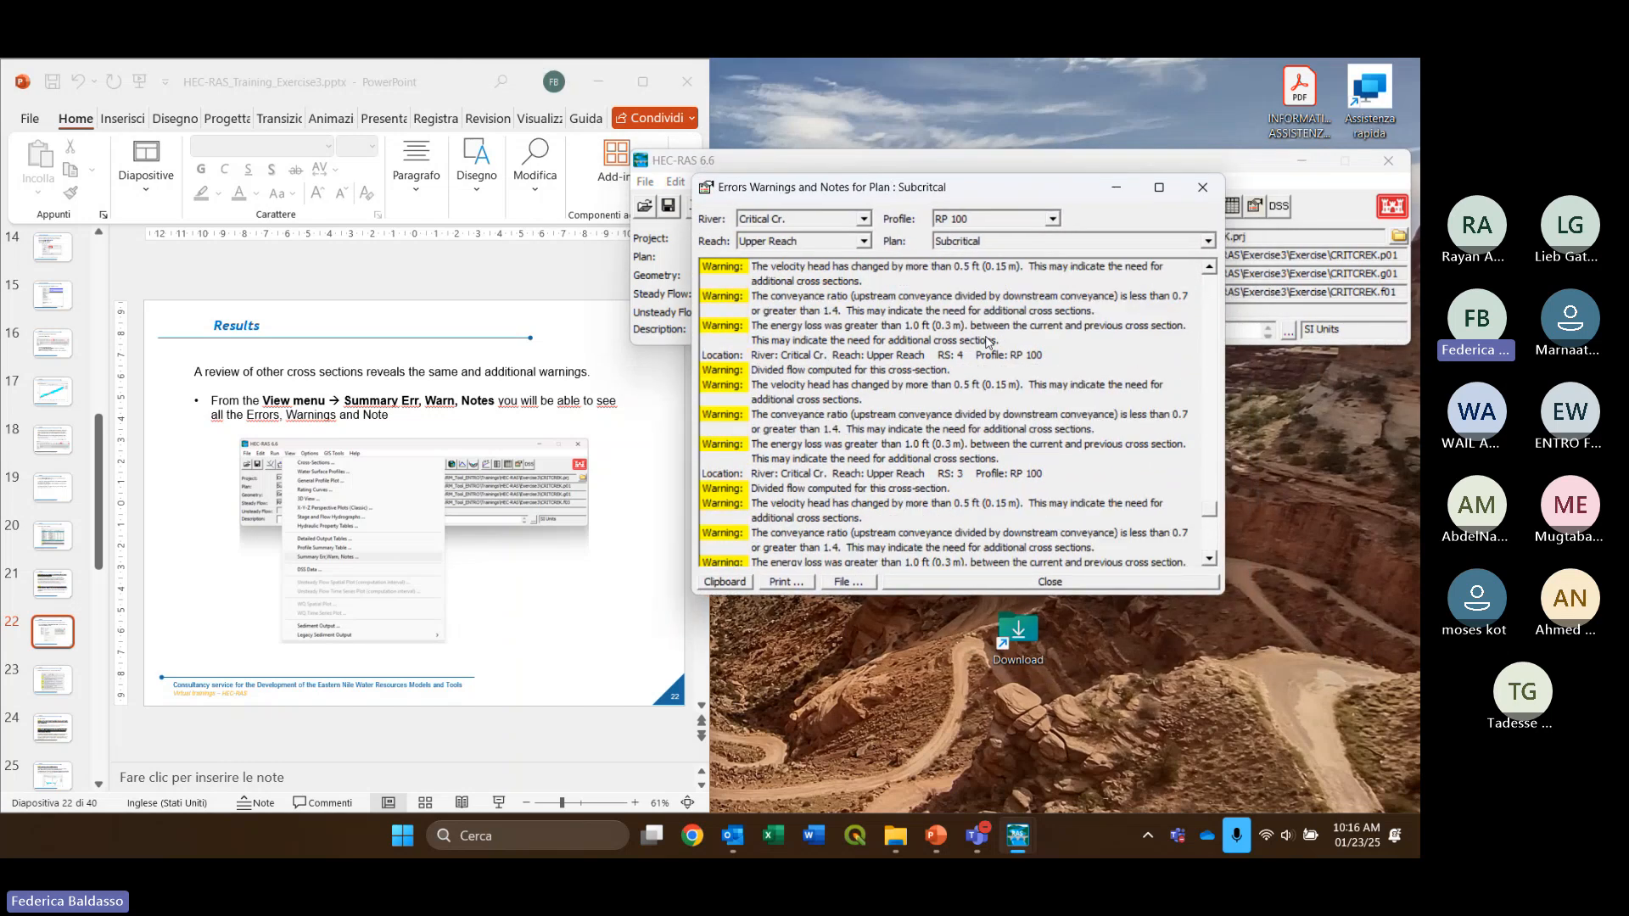
pyautogui.click(1211, 268)
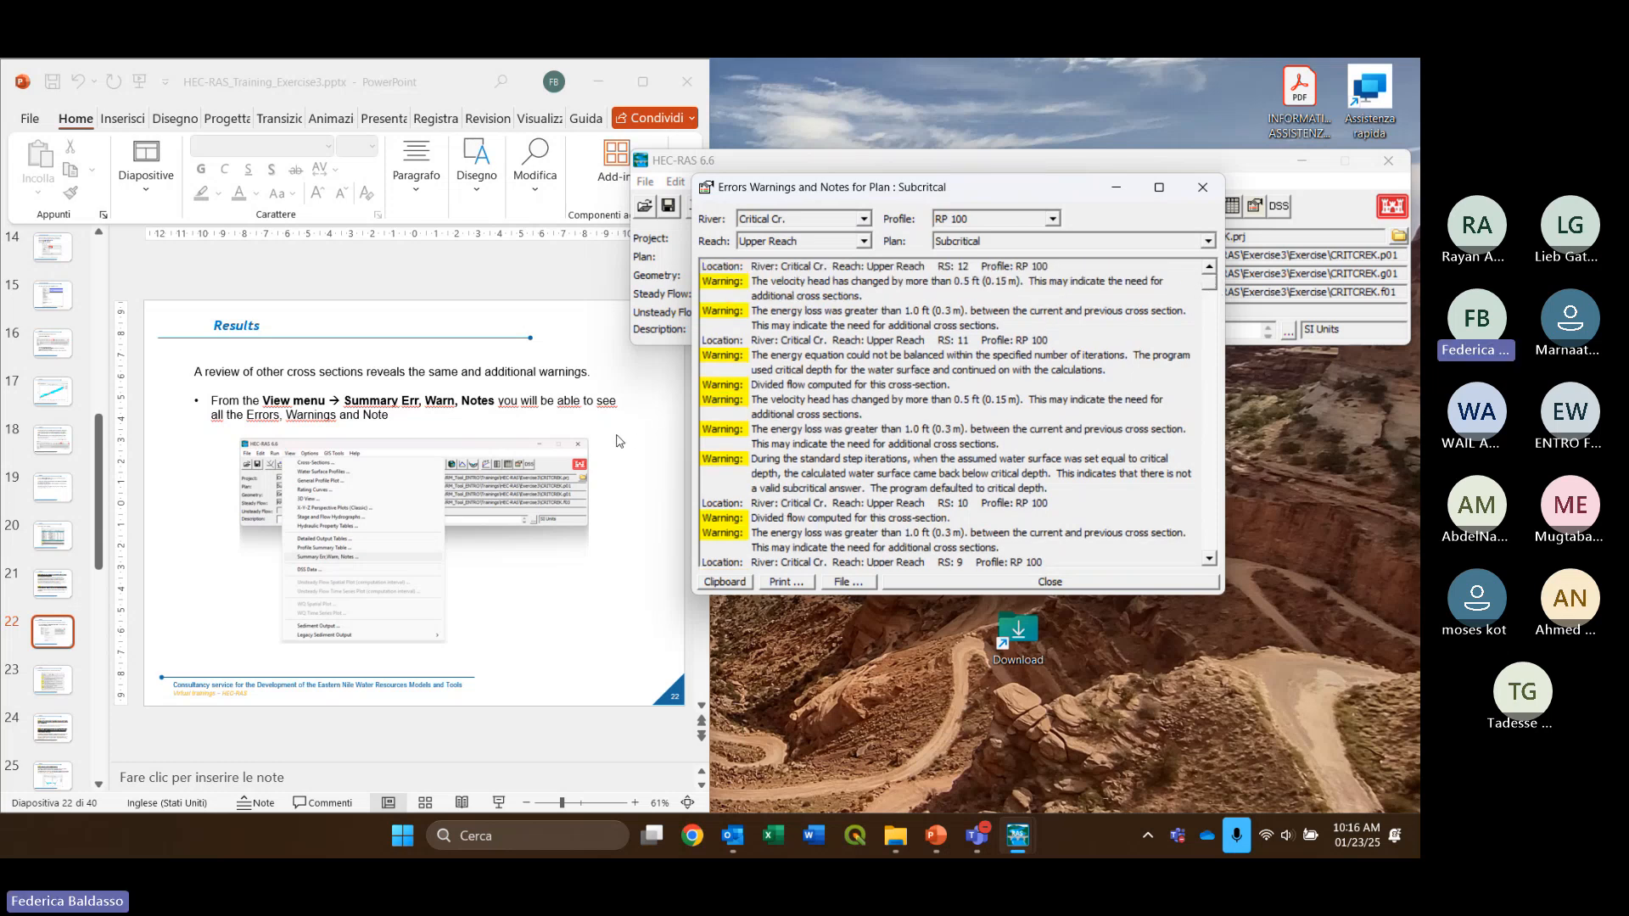
# Advance the slides to the other warnings and view the Subcritical plan's water surface profile plot, closing it once examined
pyautogui.scroll(-1, 617, 441)
pyautogui.scroll(-1, 622, 441)
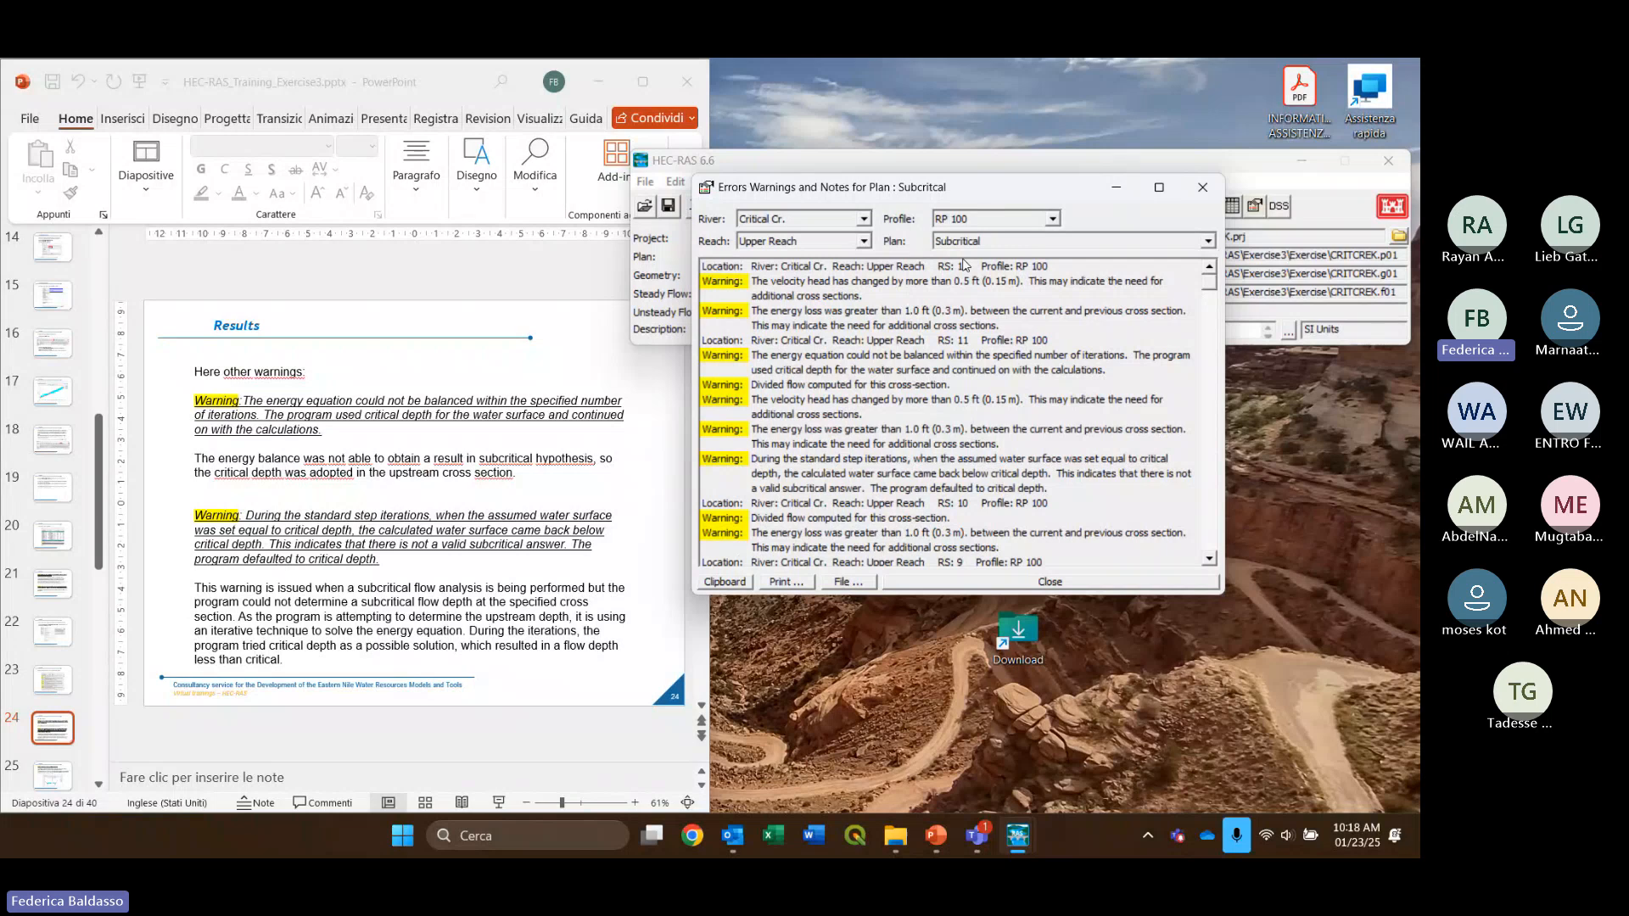
pyautogui.click(1015, 166)
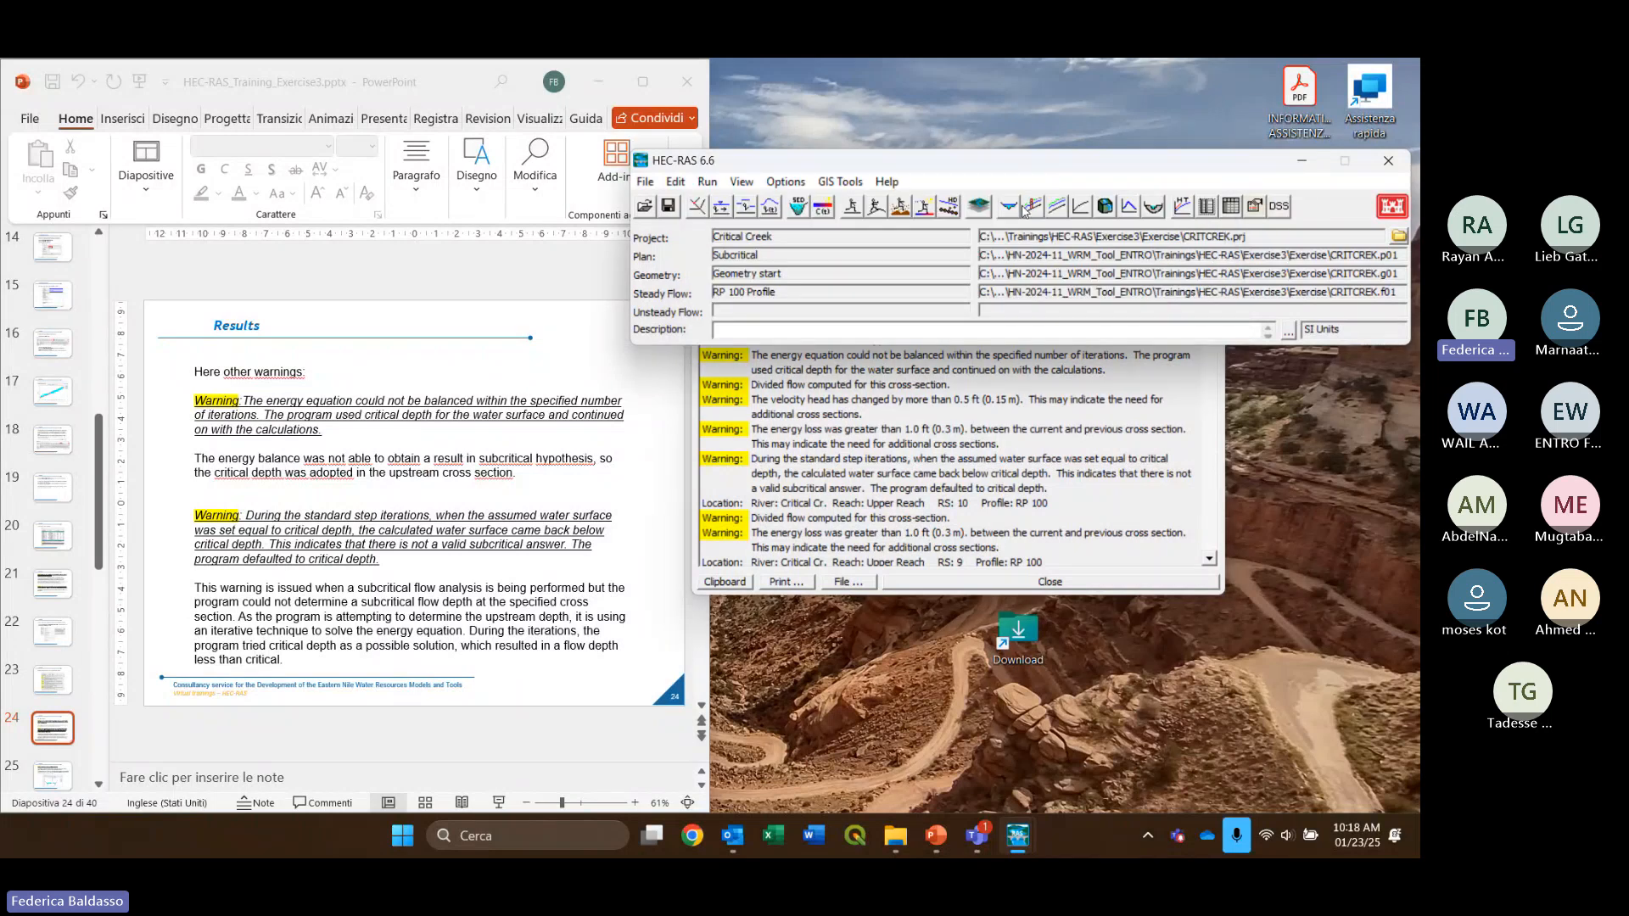
pyautogui.click(1028, 209)
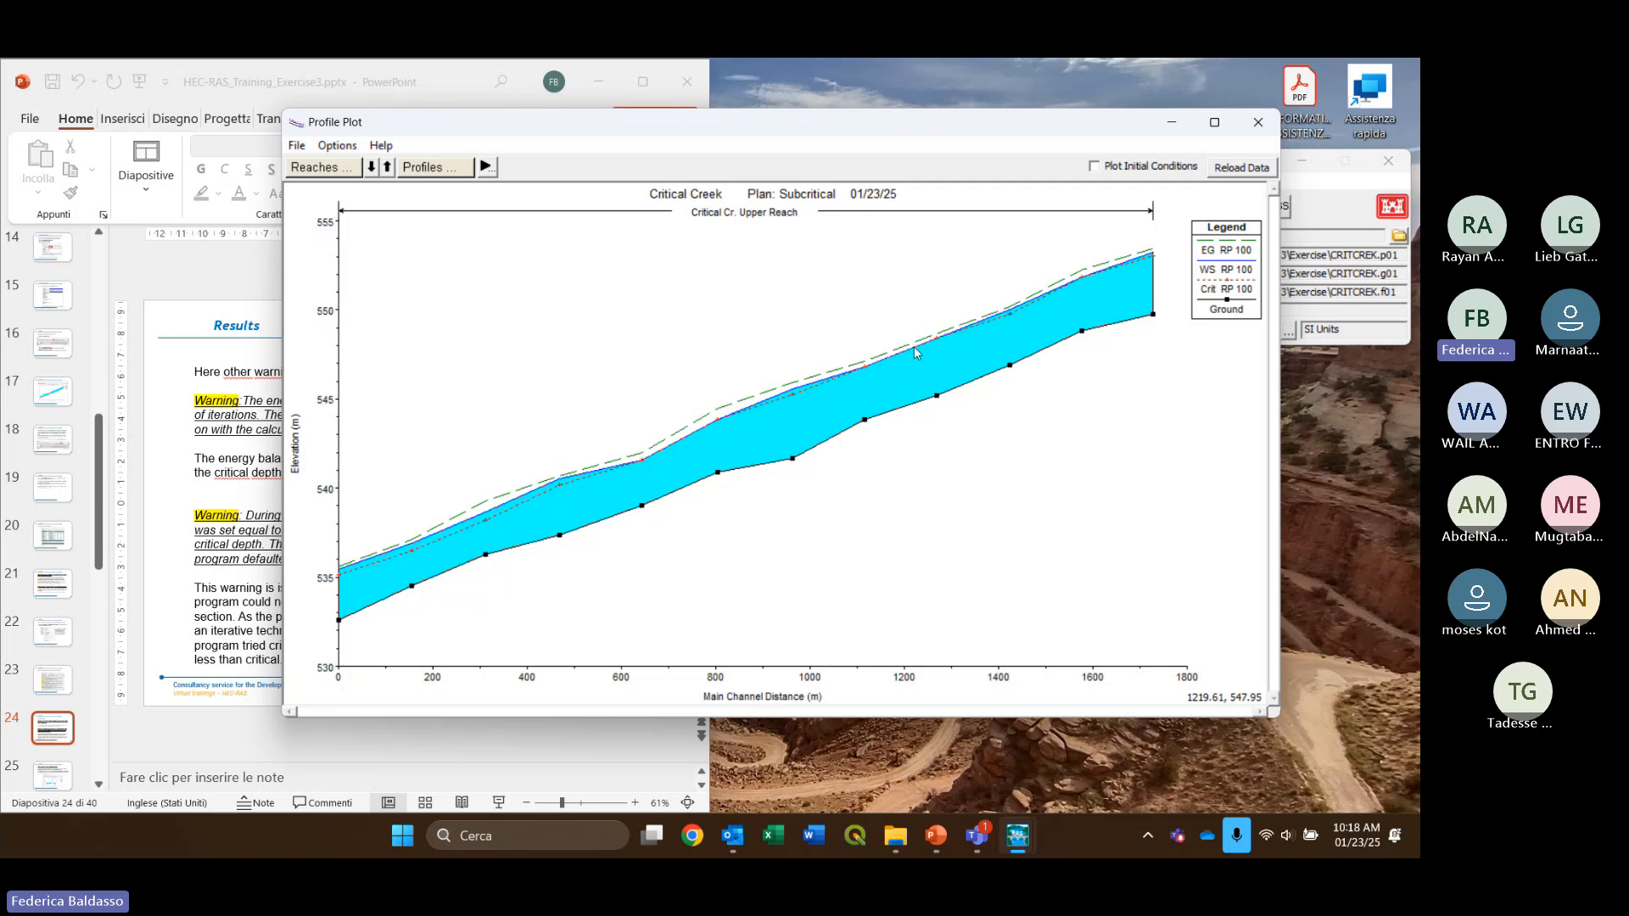
pyautogui.click(1257, 124)
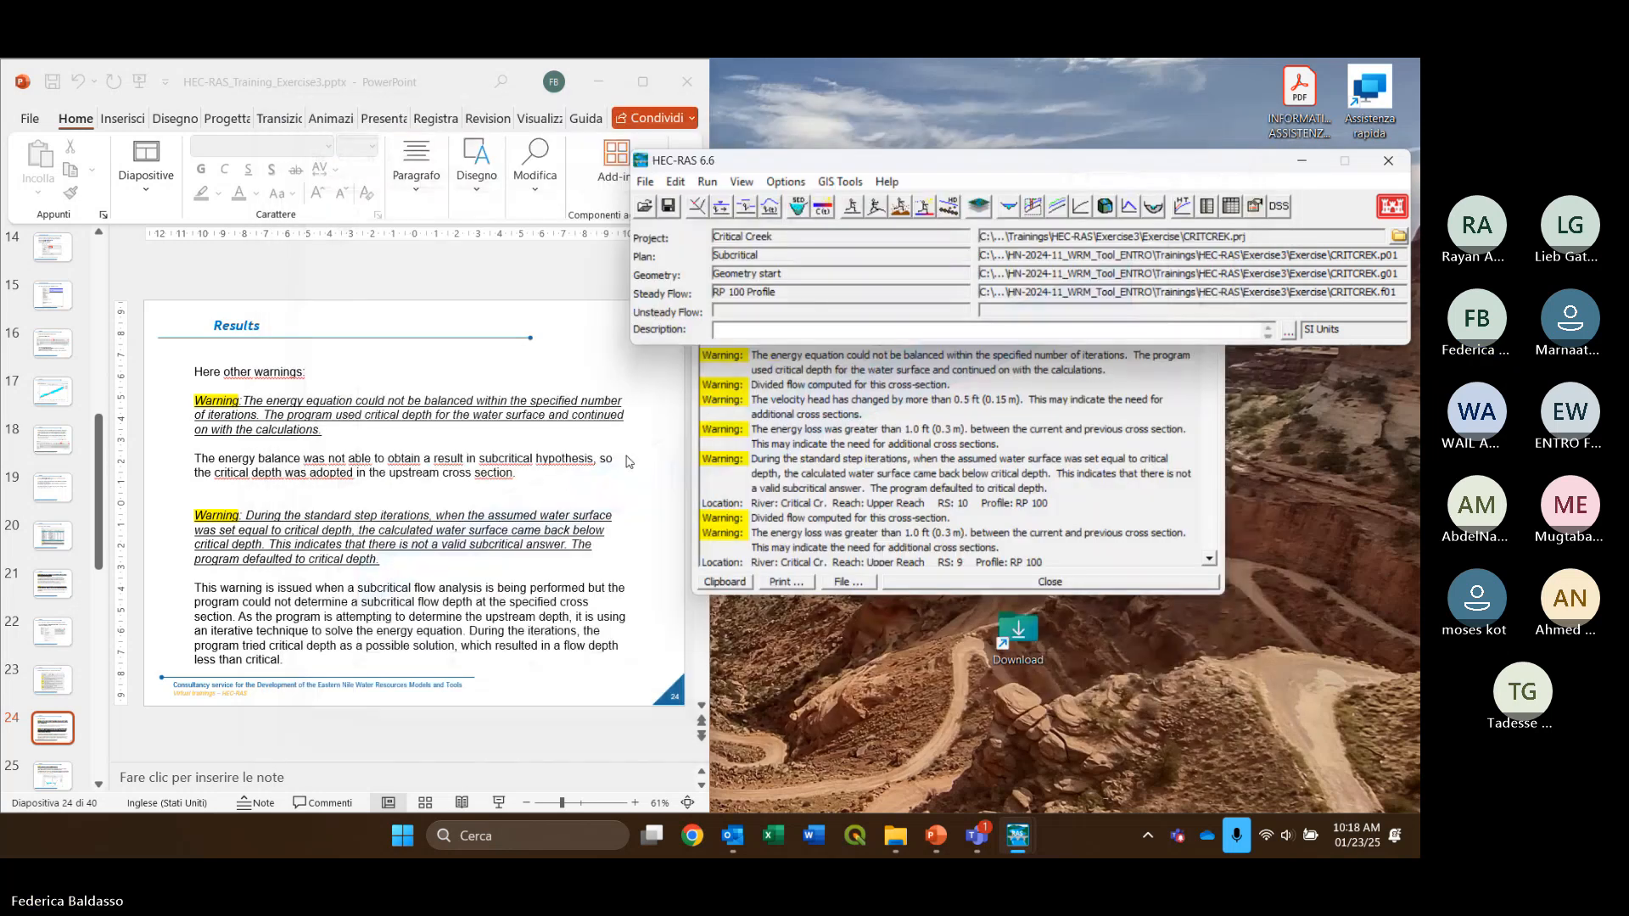
# Advance to the divided flow slide and read through the Subcritical plan's warnings for the upstream river stations
pyautogui.scroll(-1, 628, 462)
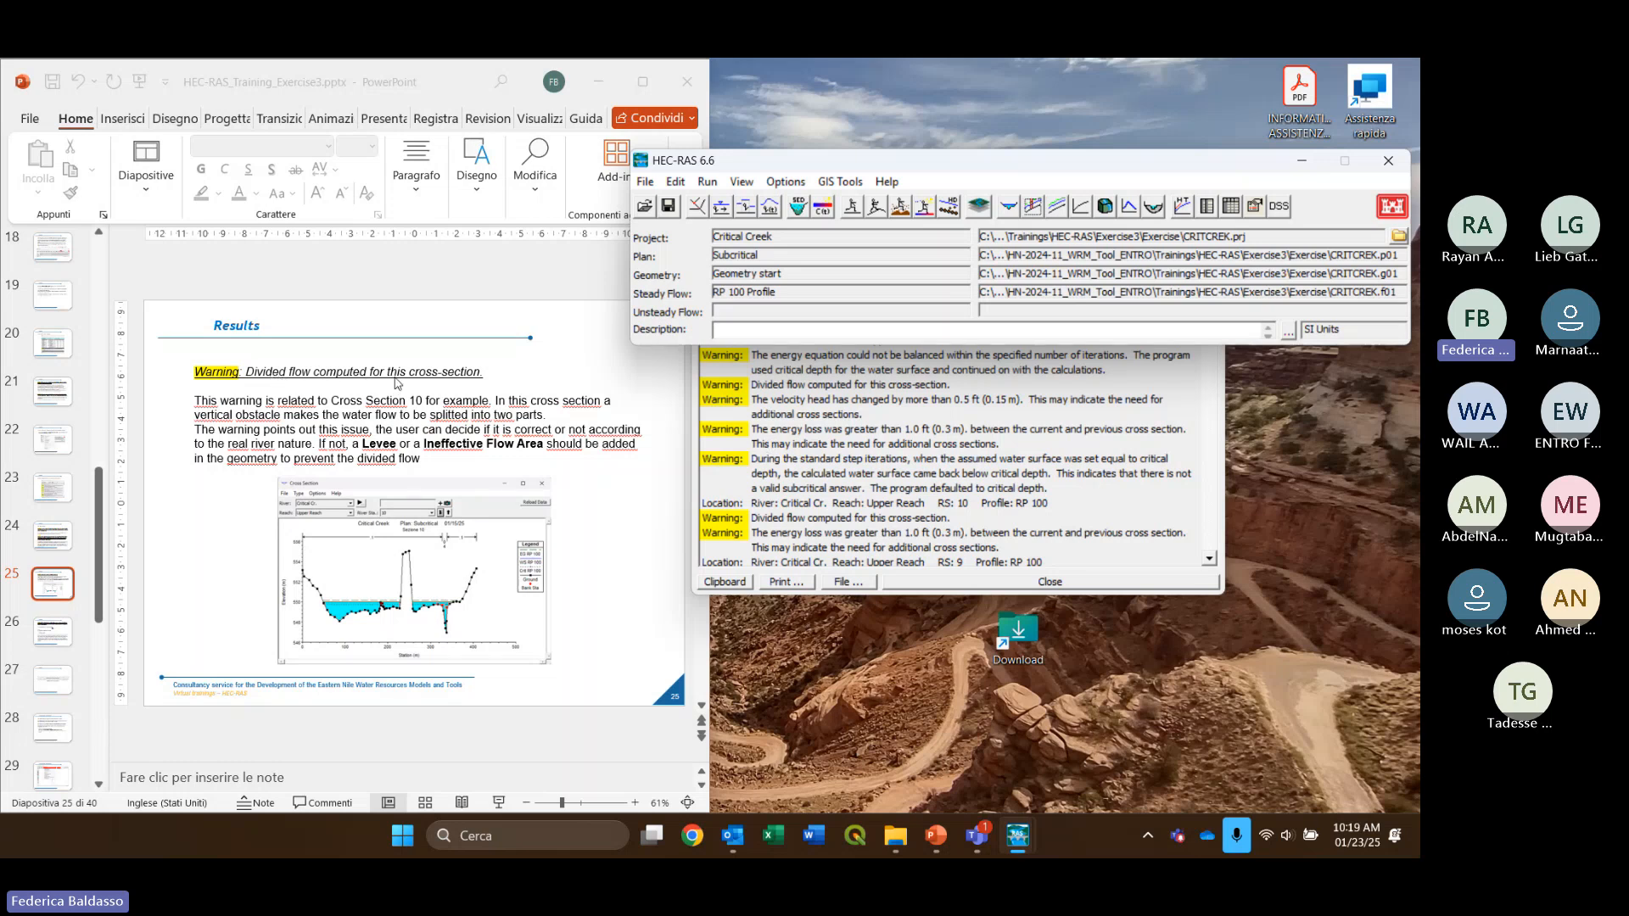
pyautogui.click(976, 435)
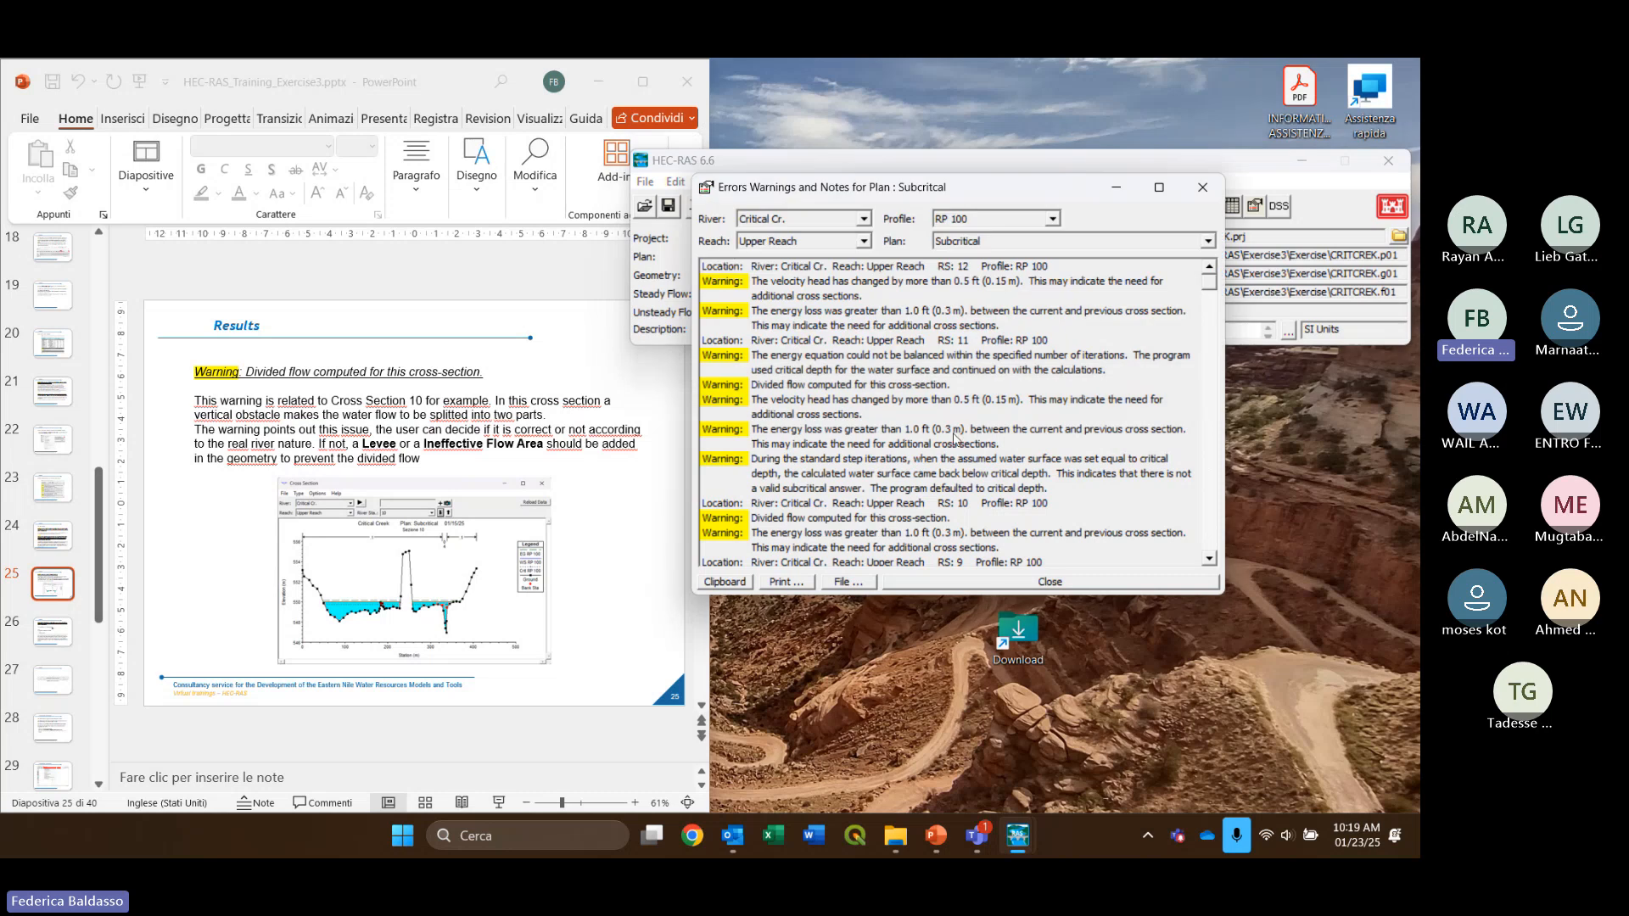
pyautogui.scroll(-1, 946, 429)
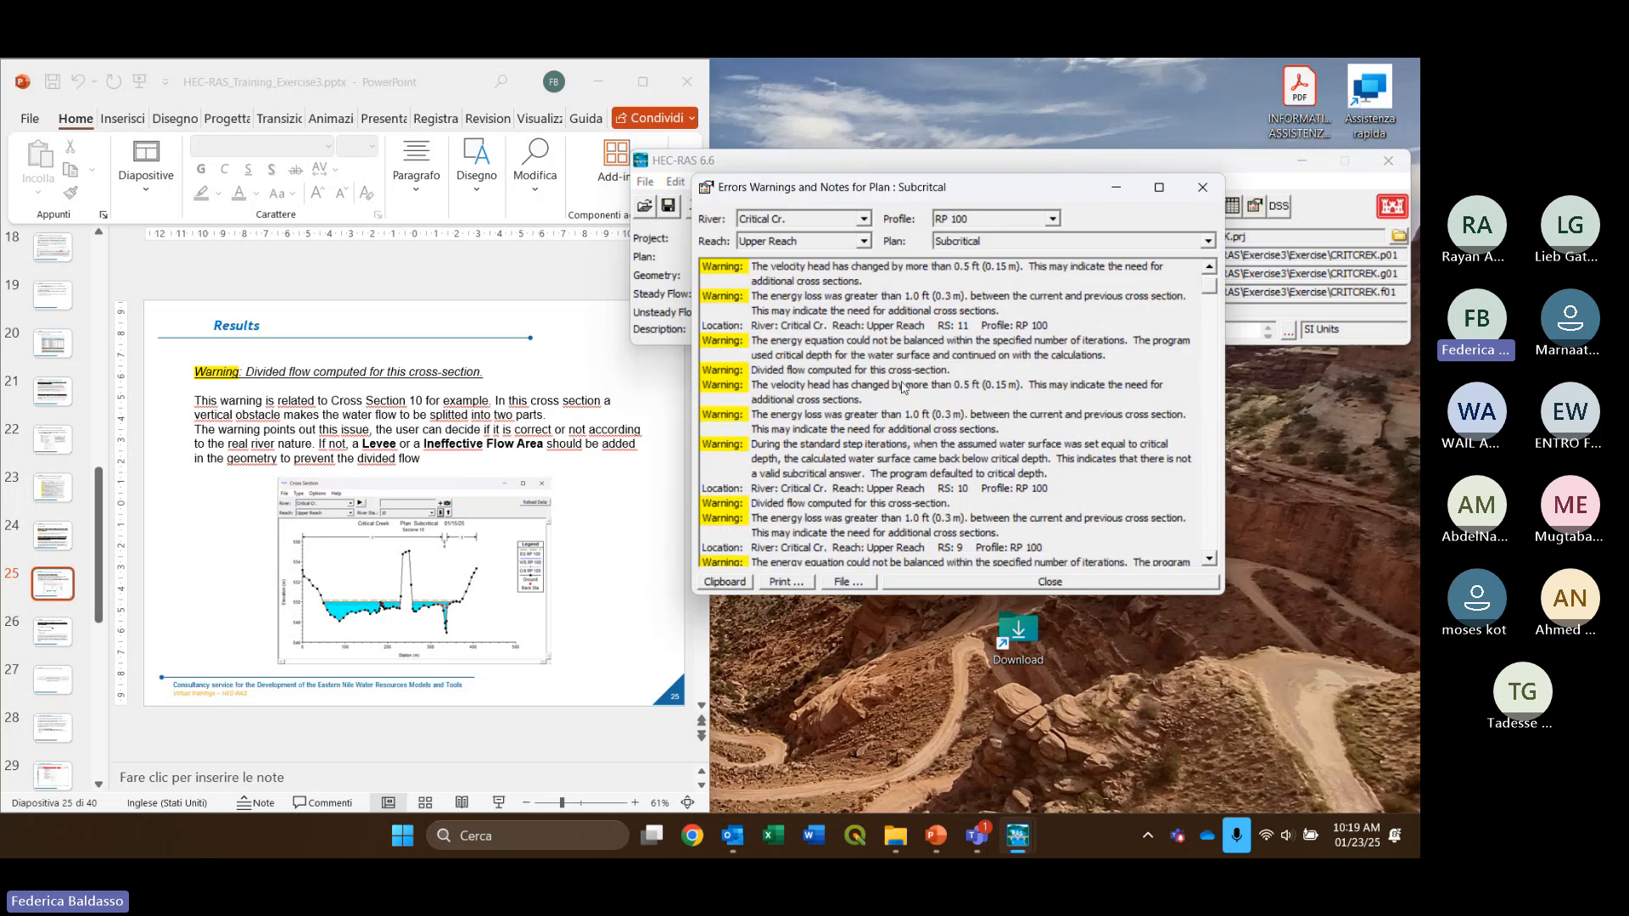
pyautogui.scroll(-3, 904, 388)
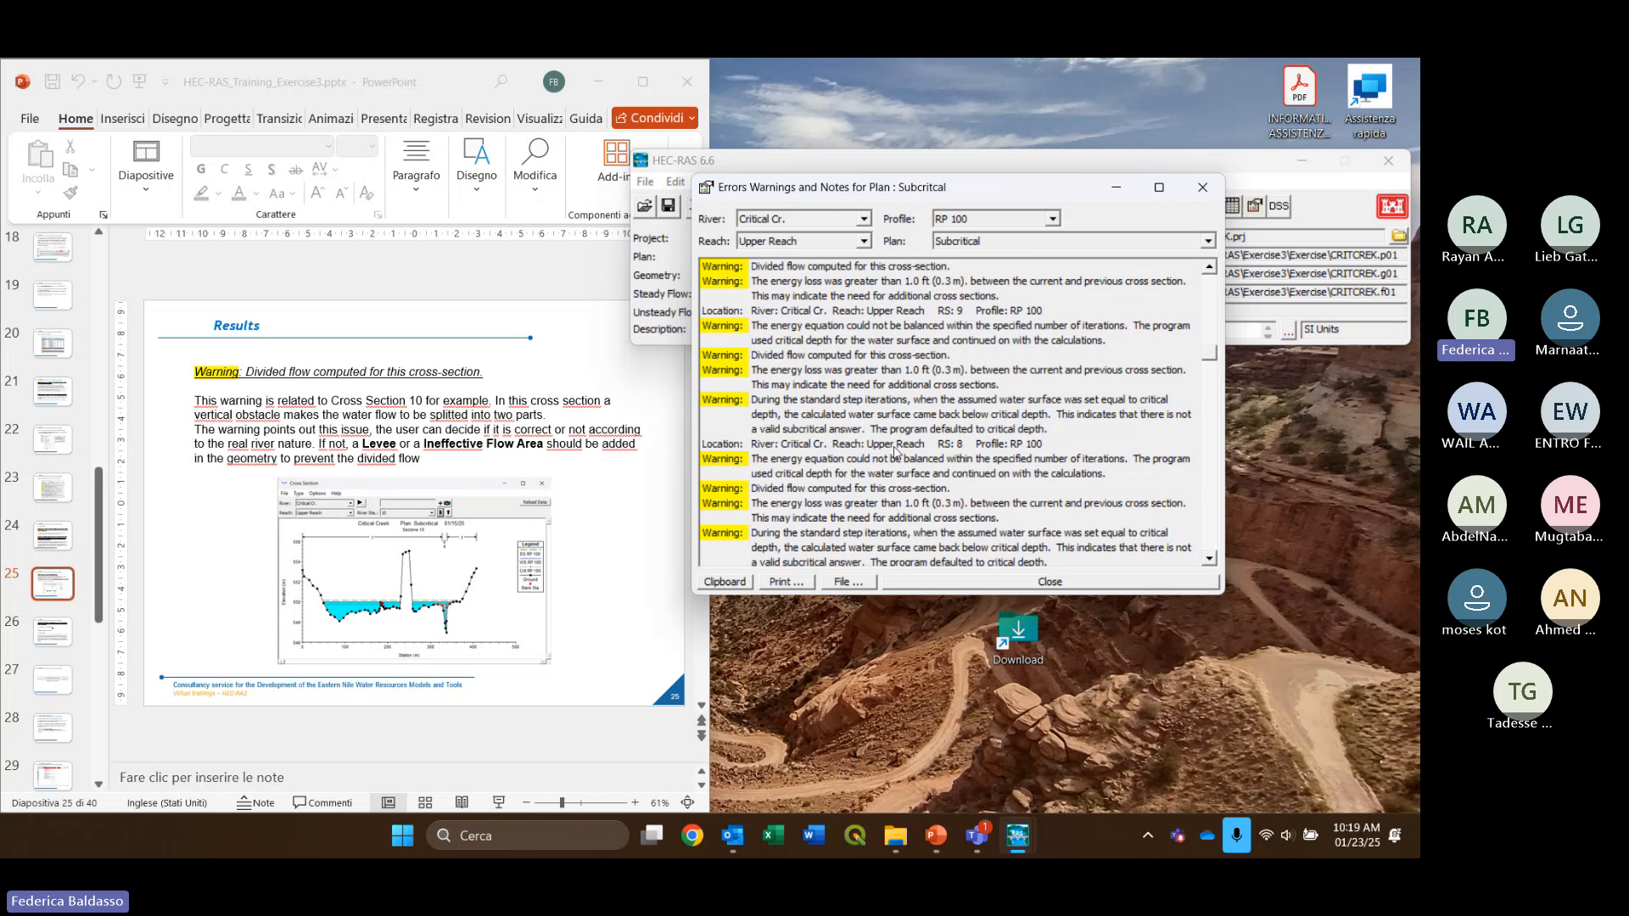
pyautogui.scroll(1, 954, 452)
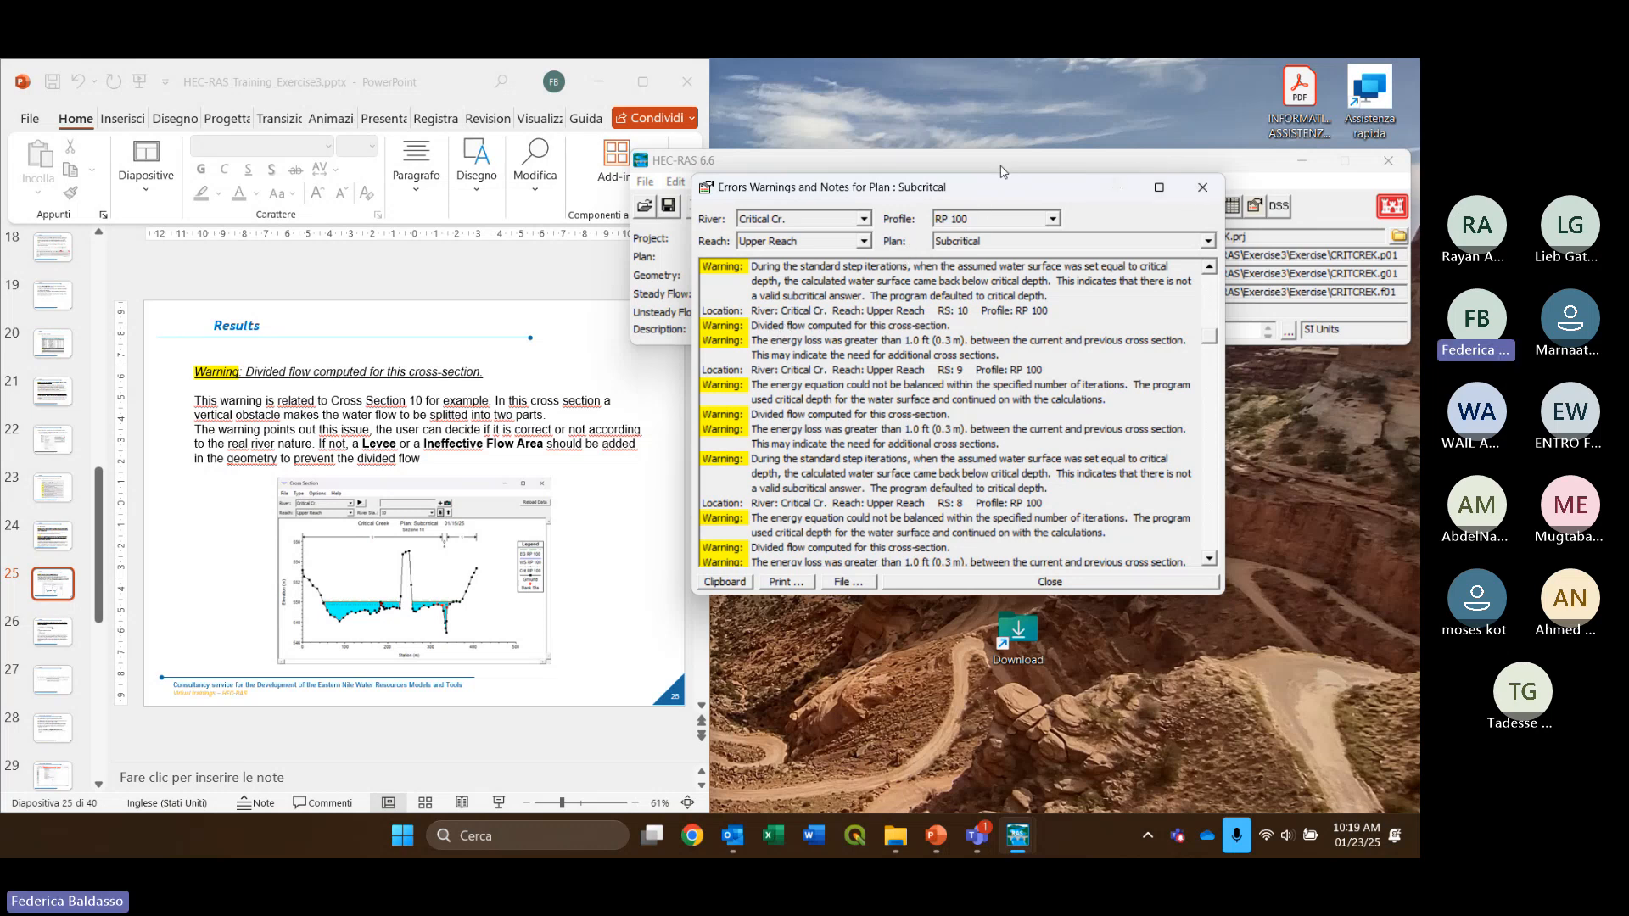
# Open the cross section data of the Geometry start geometry and display river station 10
pyautogui.moveTo(998, 192); pyautogui.dragTo(1034, 199)
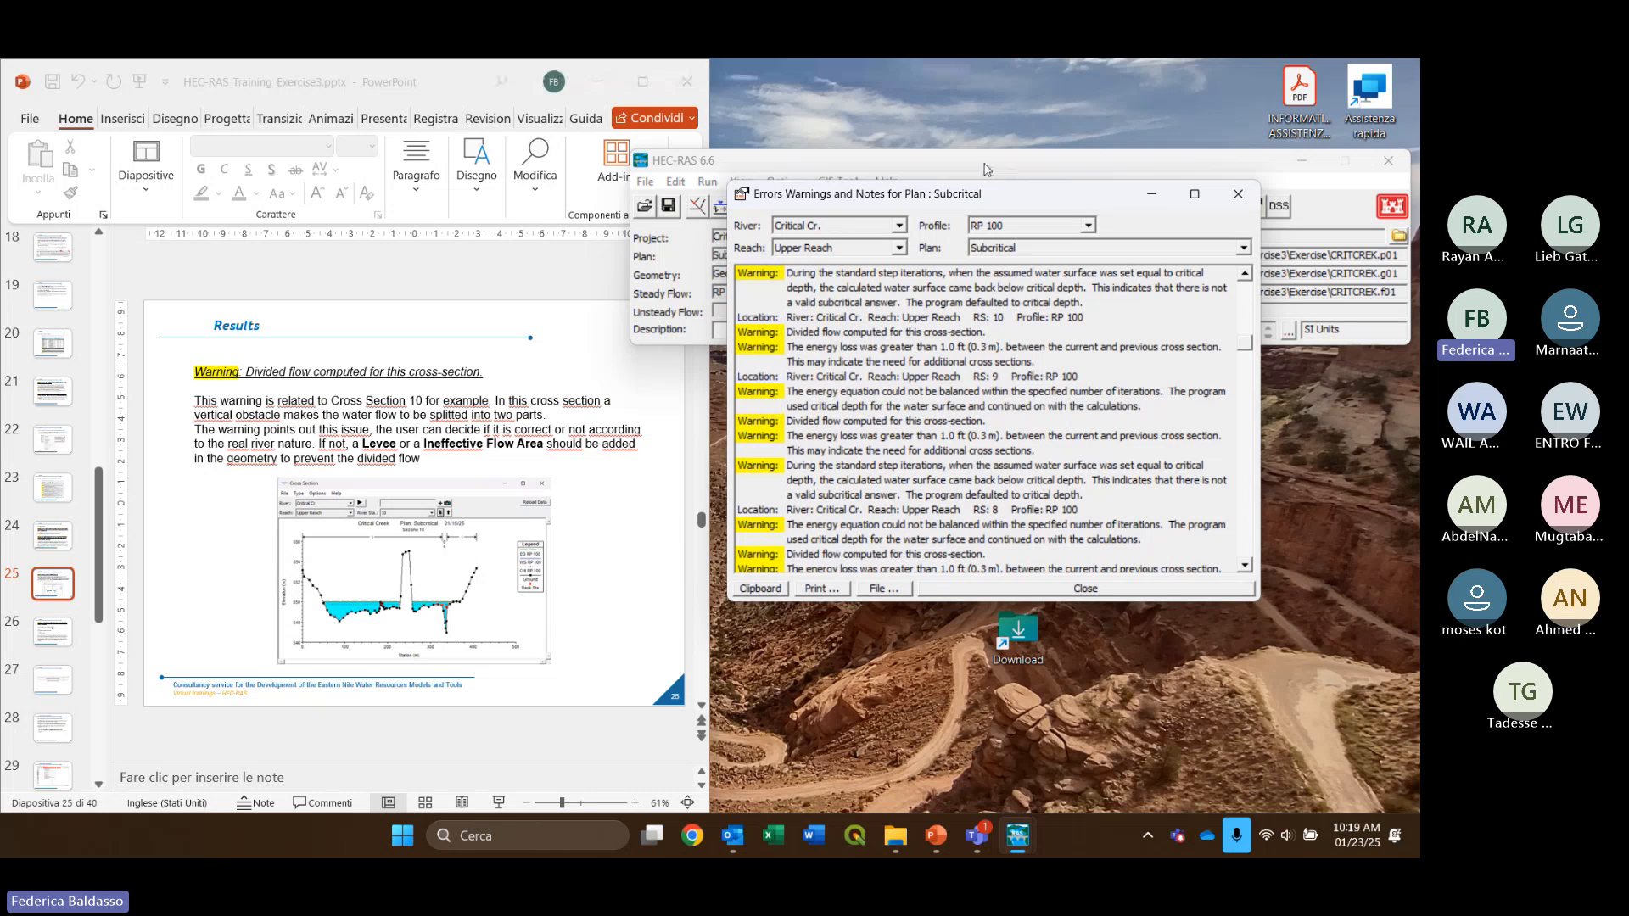
pyautogui.click(702, 215)
pyautogui.click(703, 214)
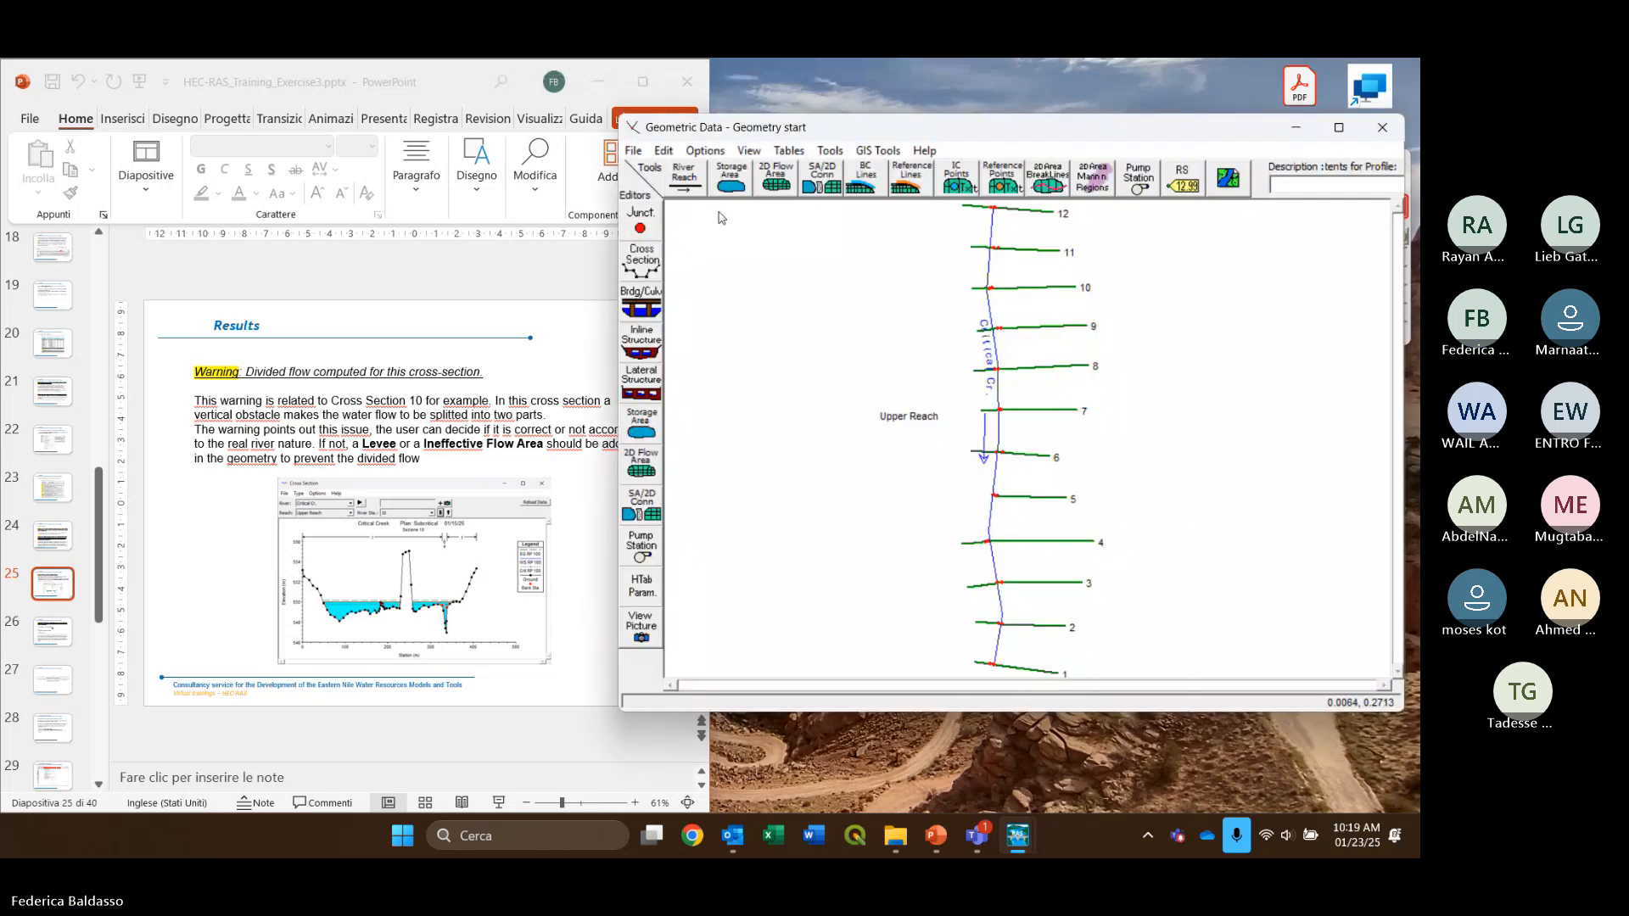
pyautogui.click(642, 263)
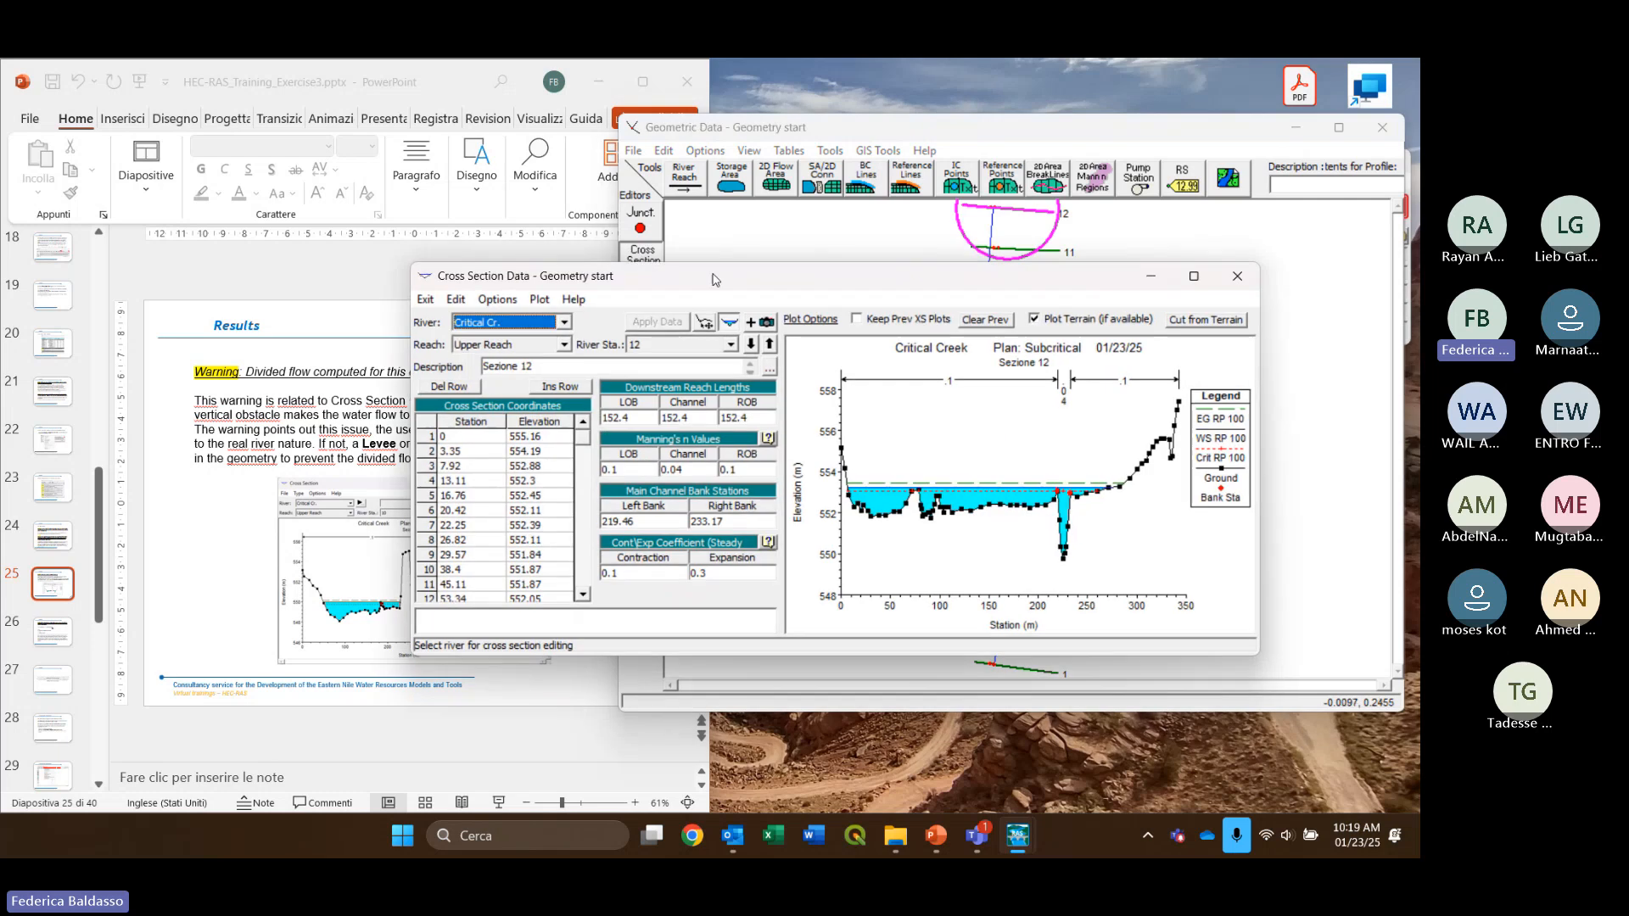
pyautogui.click(730, 346)
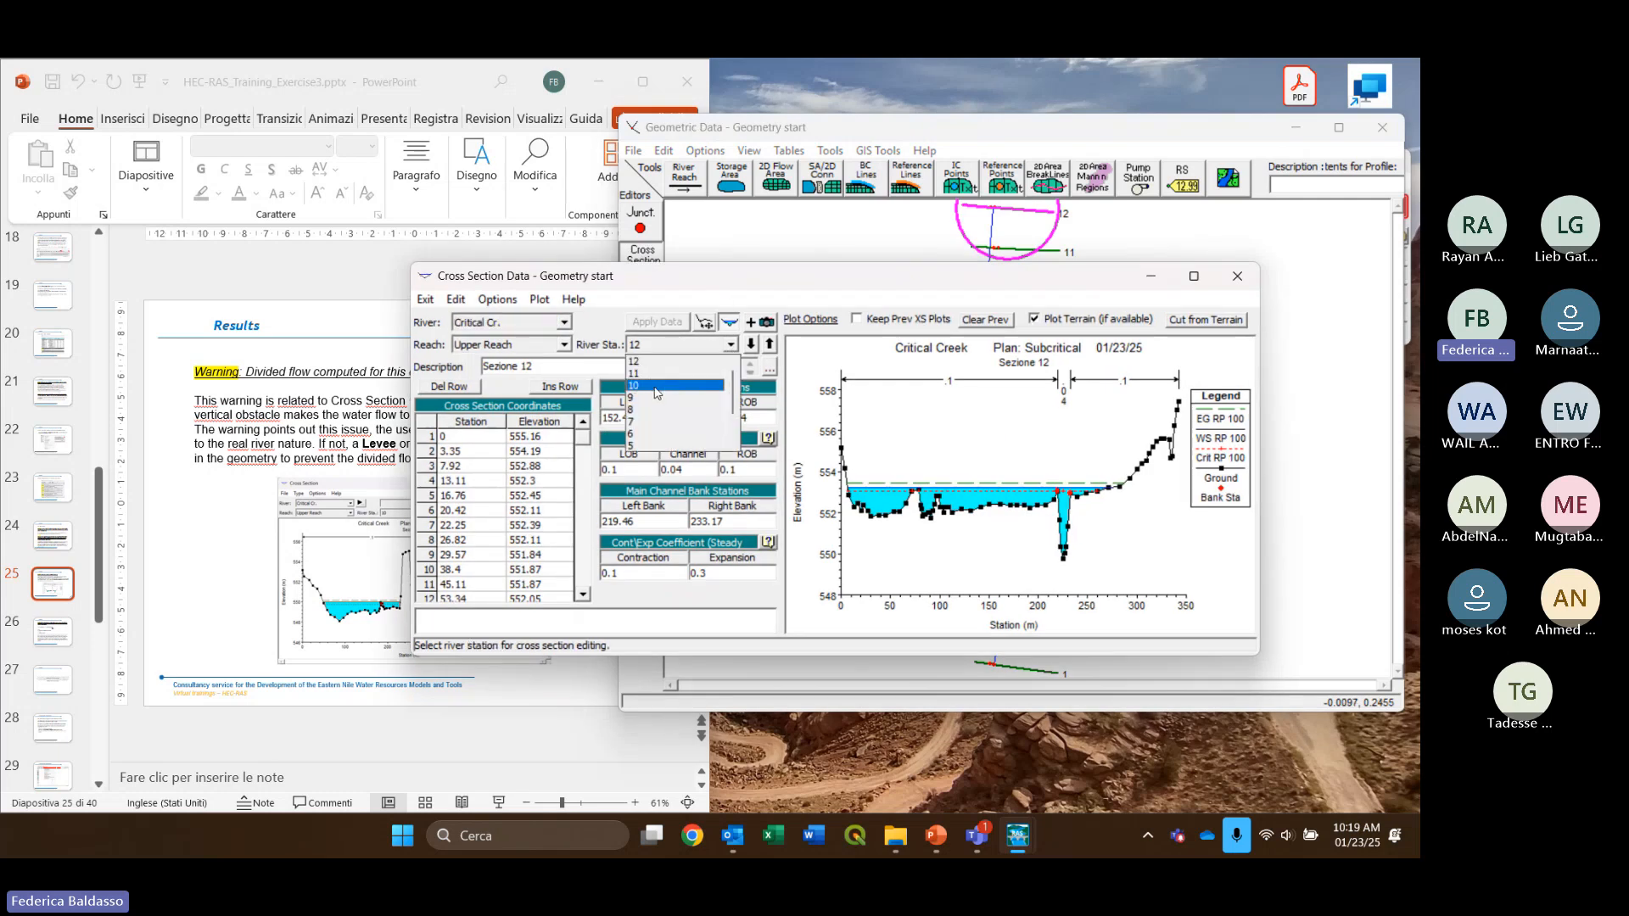
pyautogui.click(656, 395)
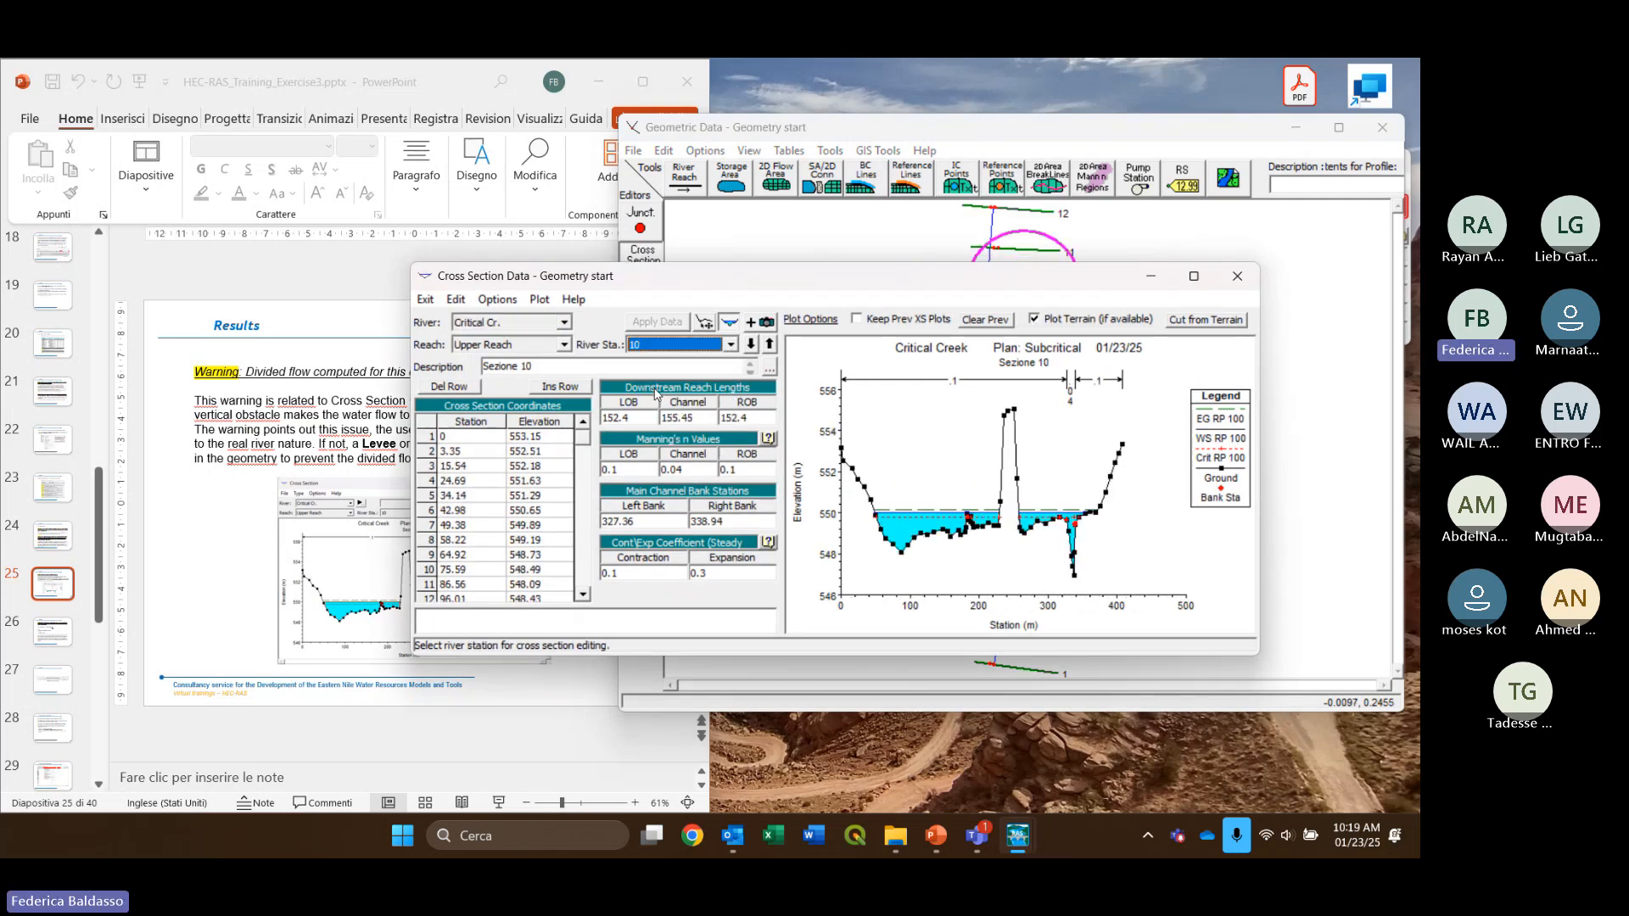
pyautogui.moveTo(781, 282); pyautogui.dragTo(852, 129)
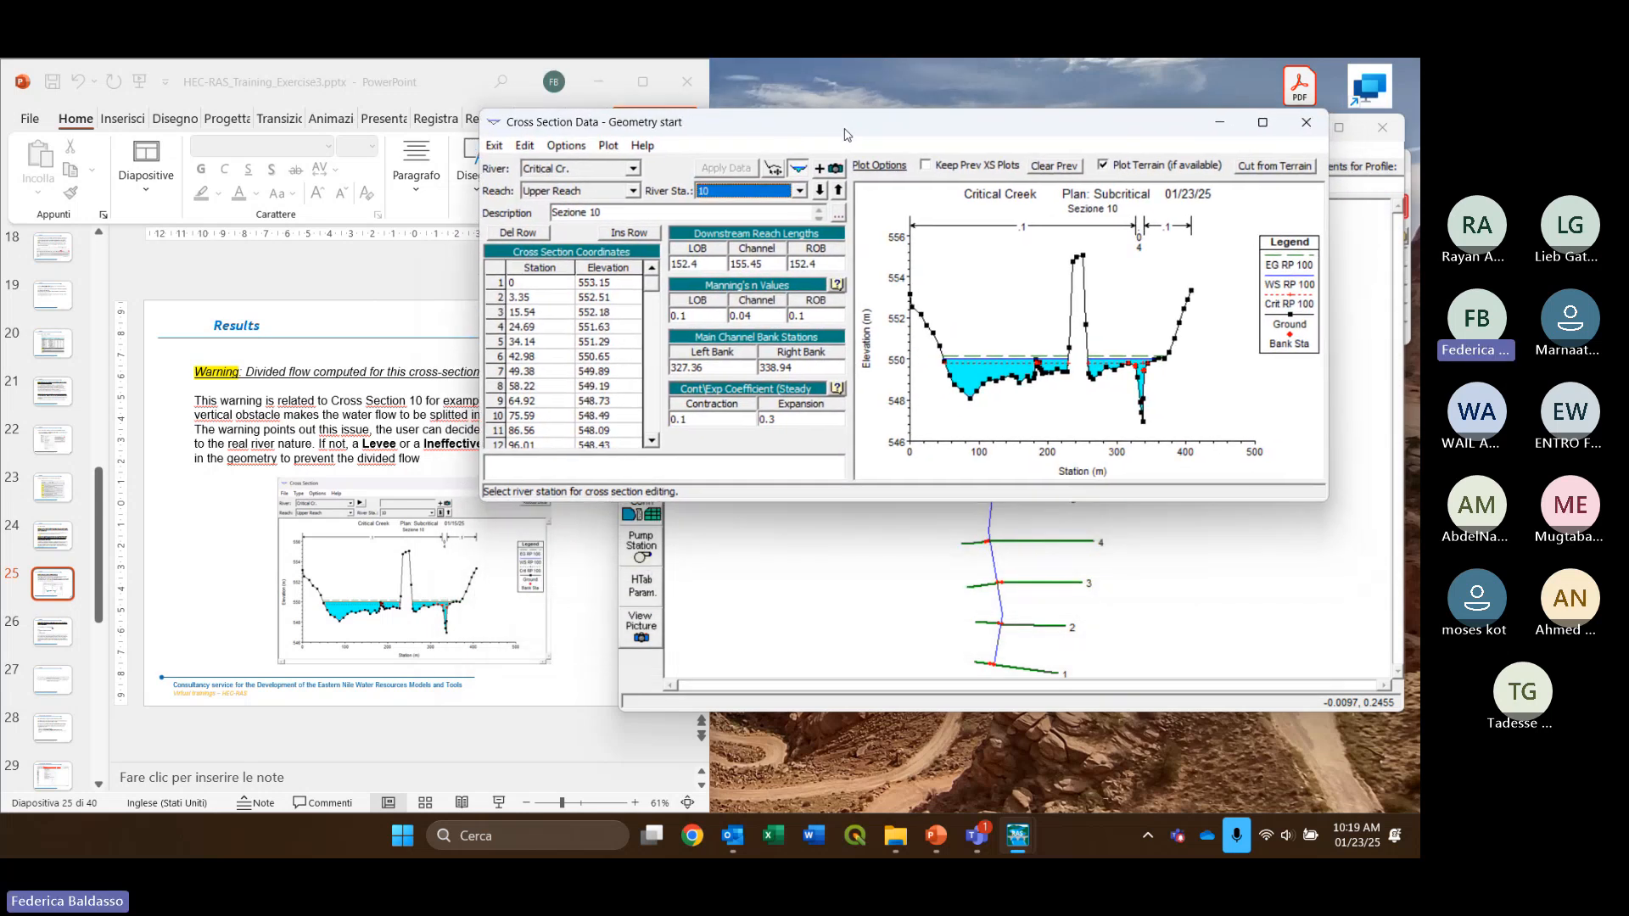
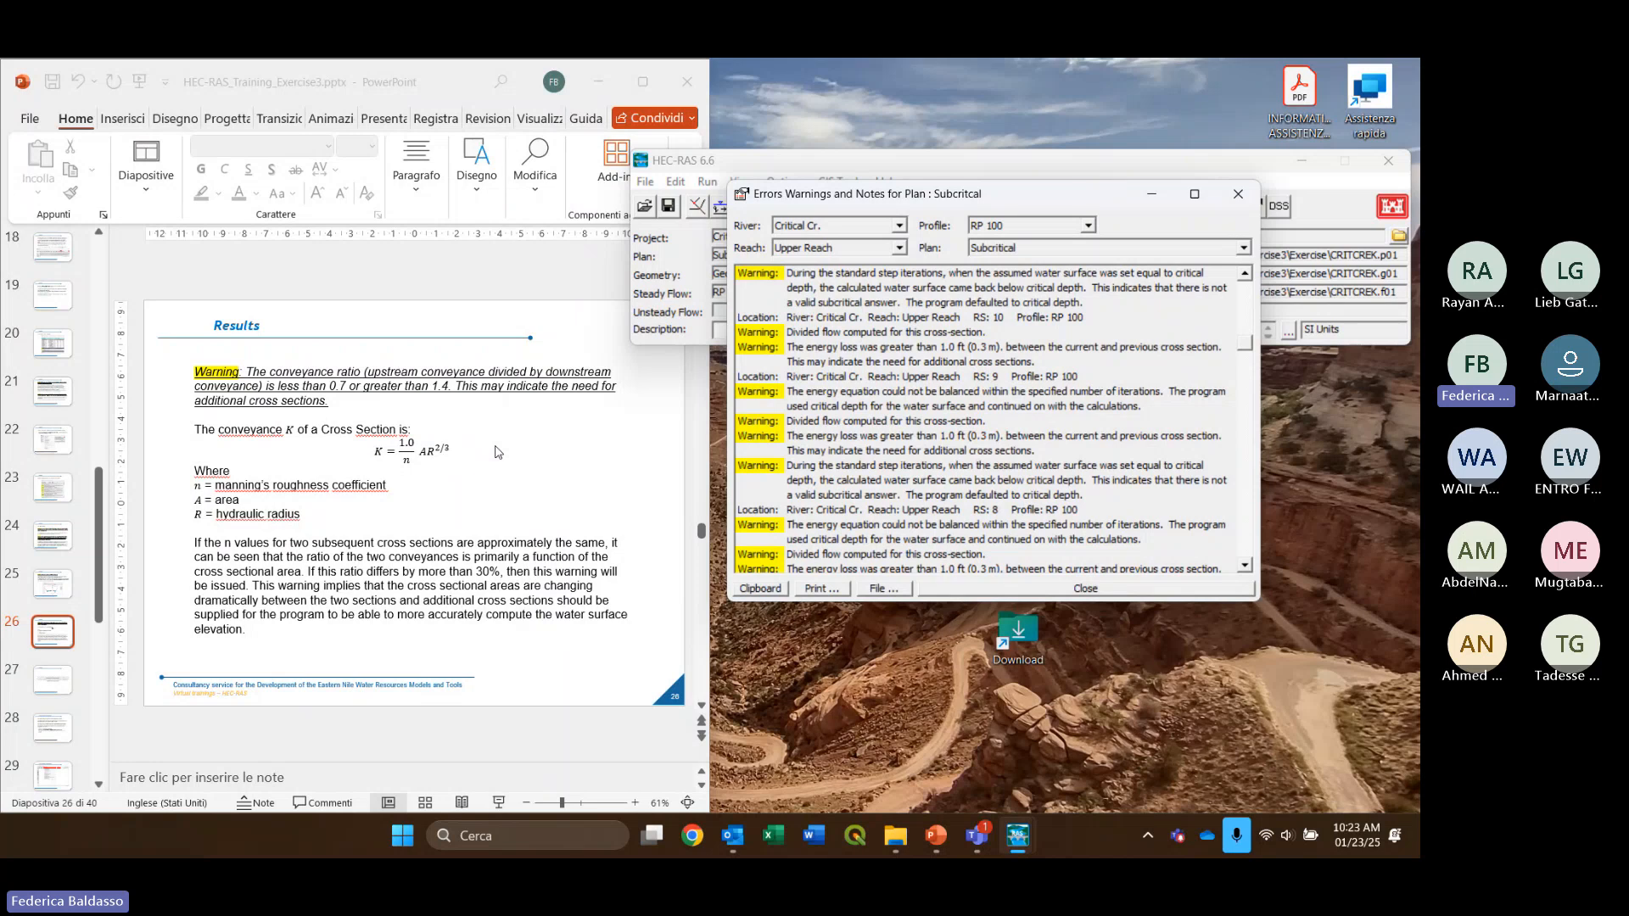
# Advance to the slide on the purpose of warnings and switch to Teams to read the latest meeting chat message
pyautogui.scroll(-1, 497, 447)
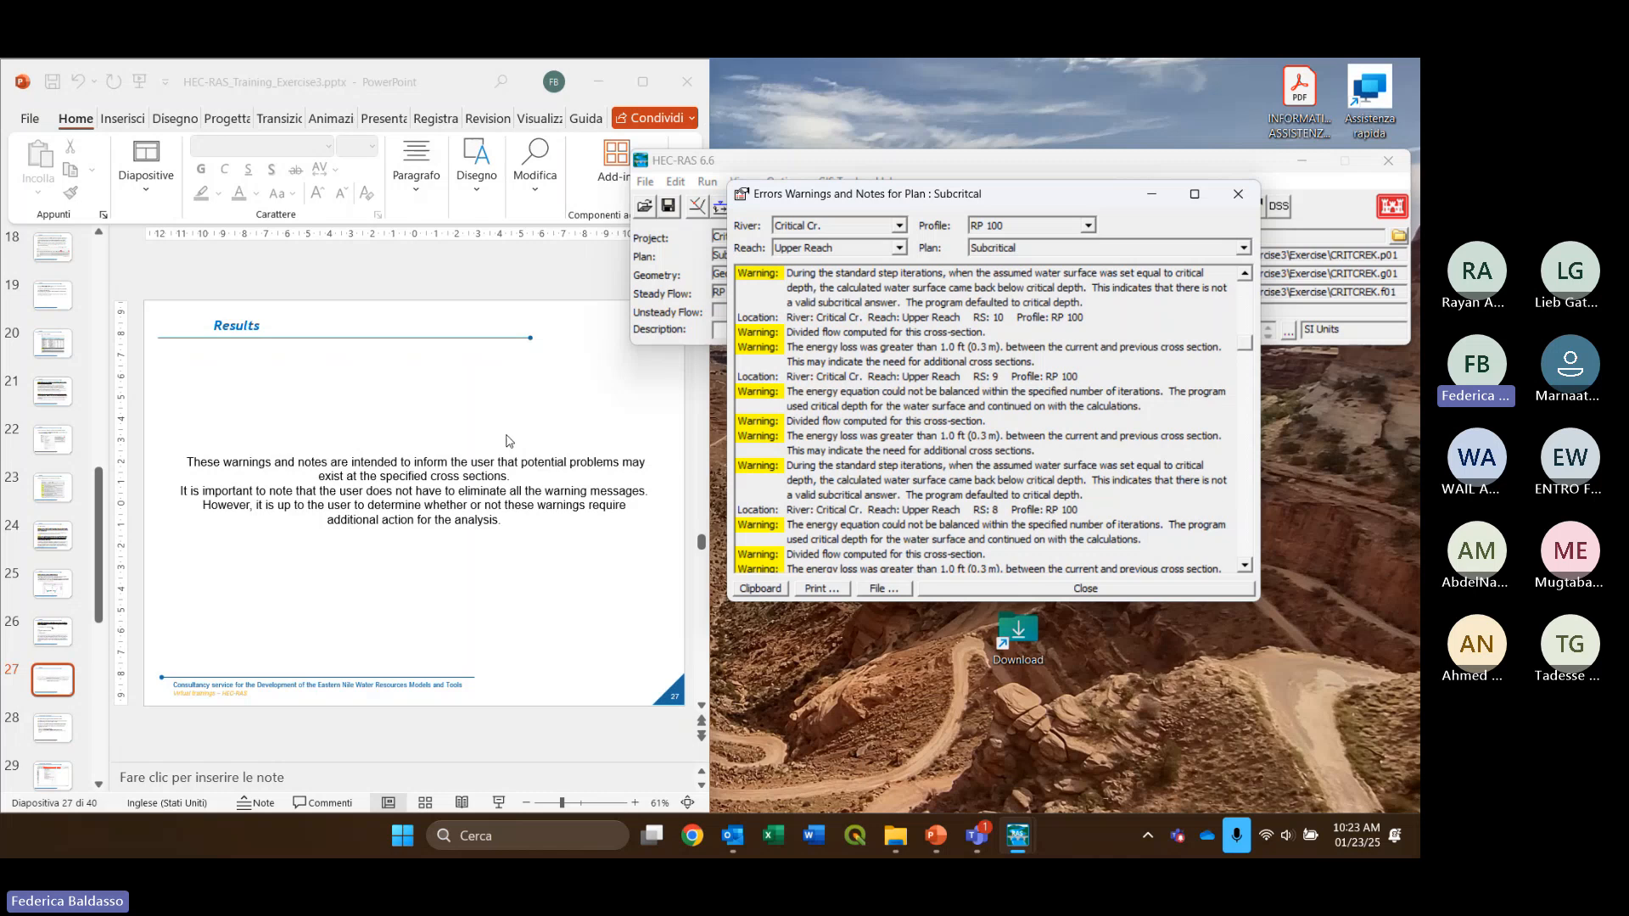
pyautogui.click(985, 840)
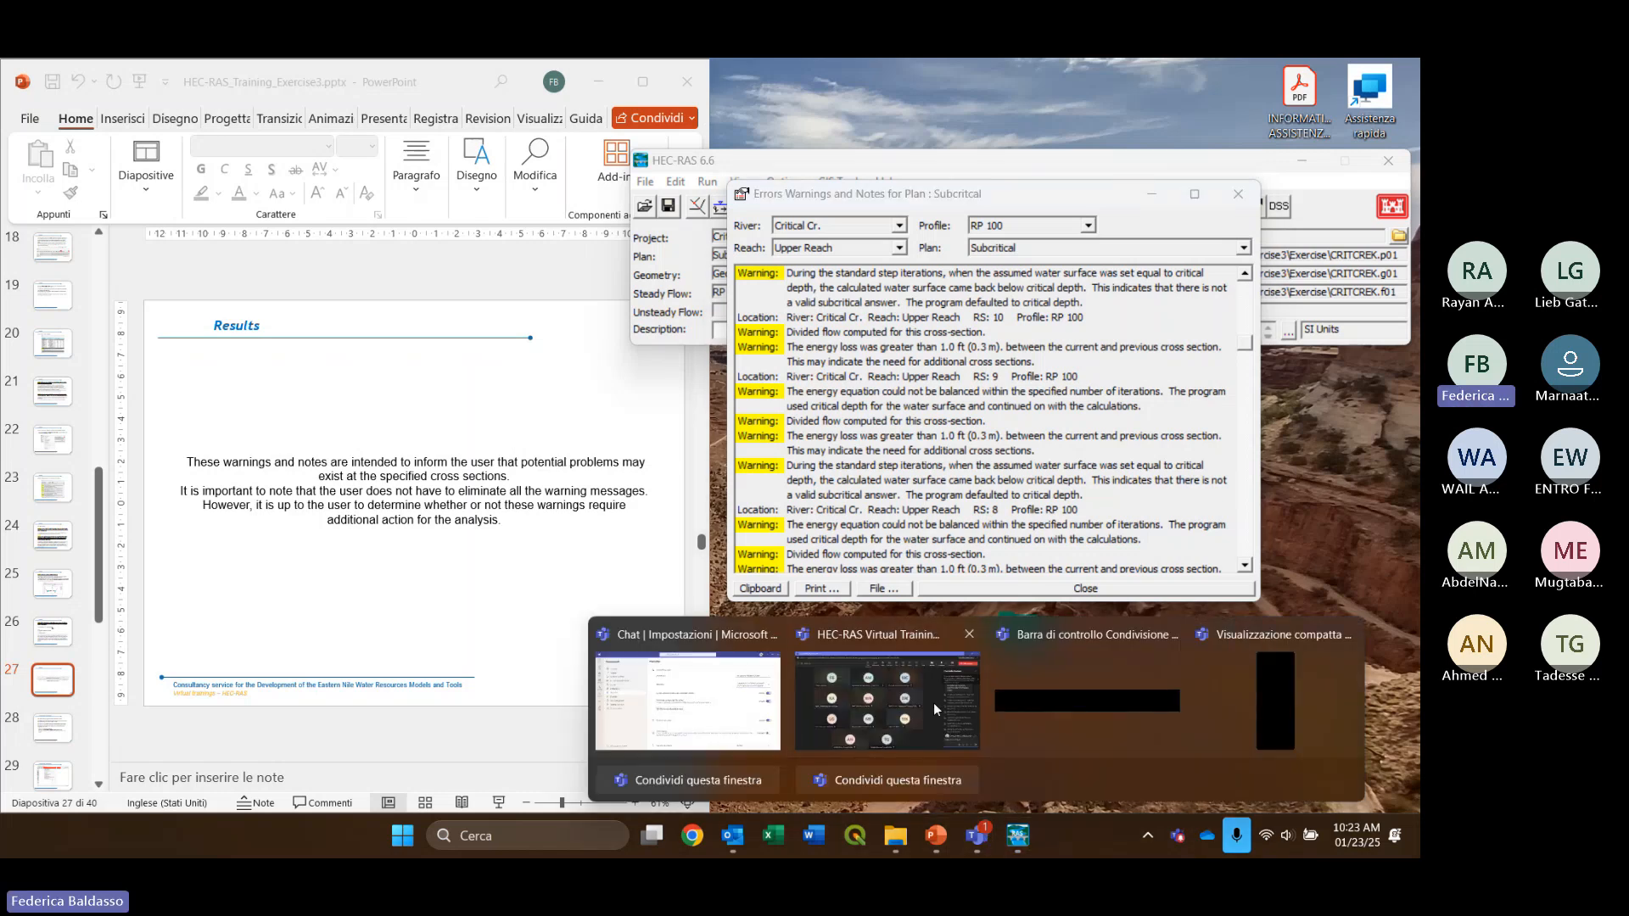
pyautogui.click(934, 703)
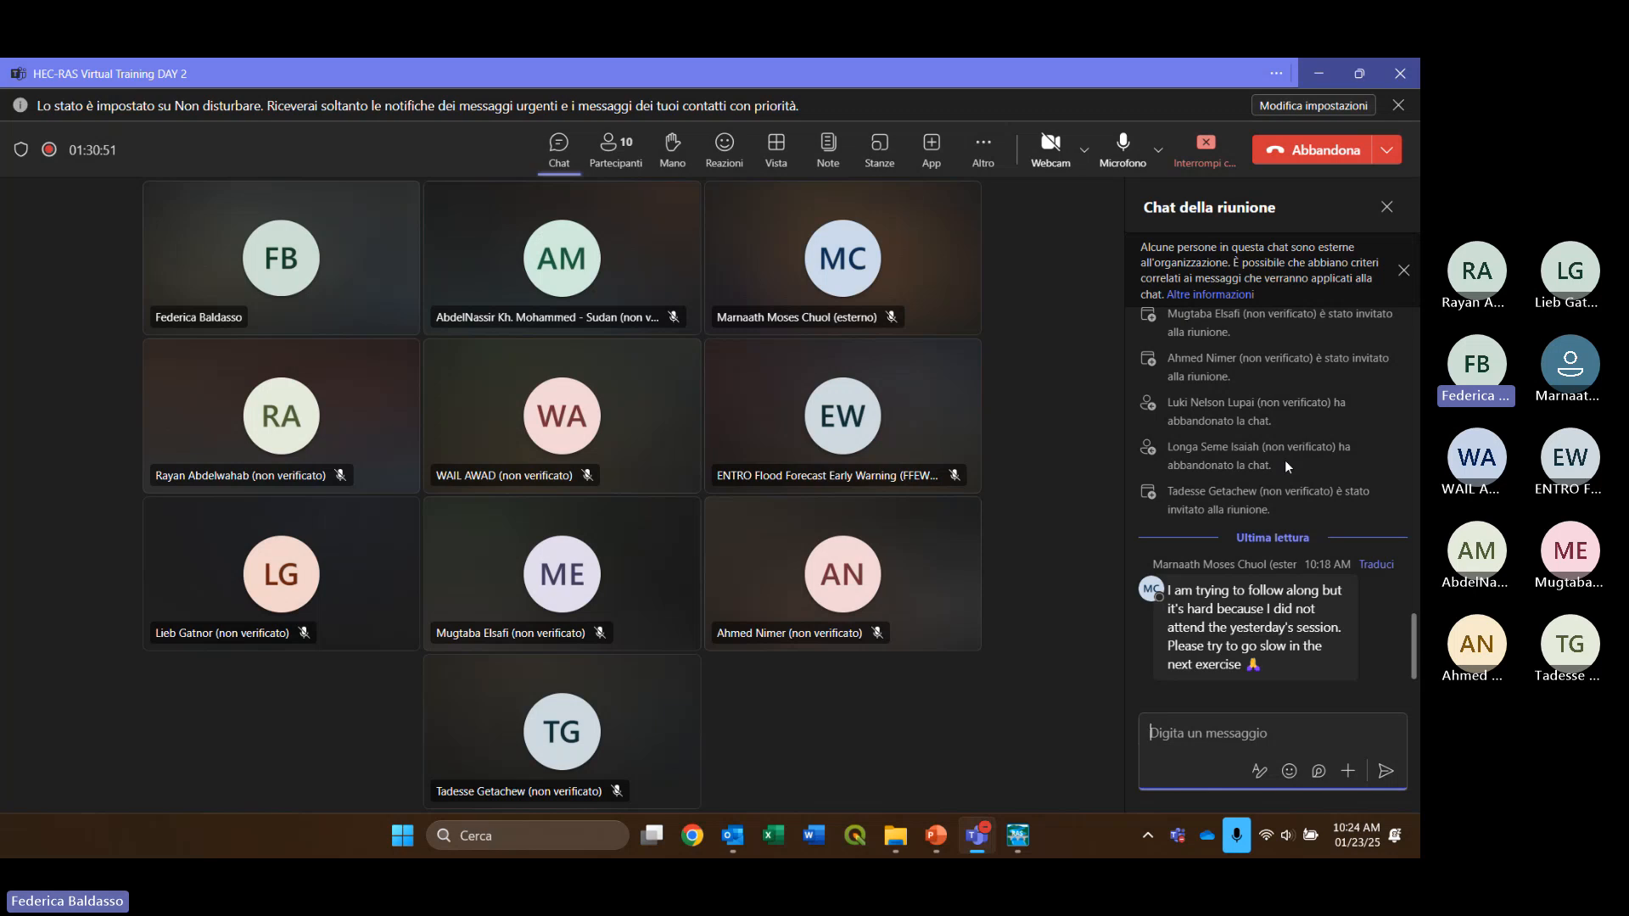
pyautogui.moveTo(1234, 313)
pyautogui.click(1320, 75)
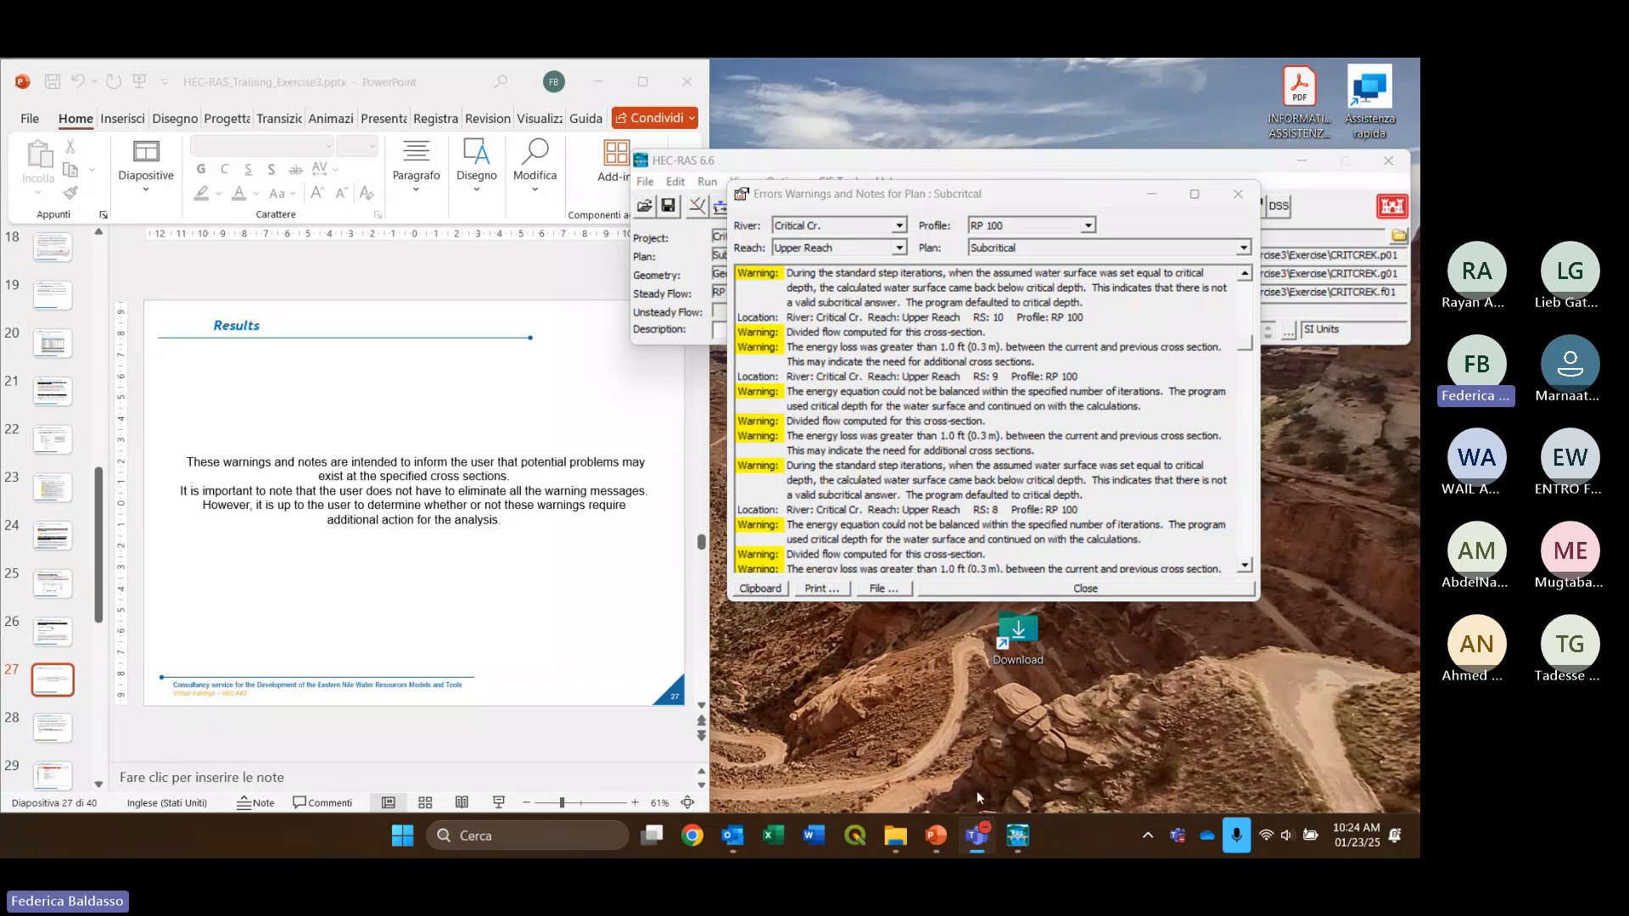
pyautogui.moveTo(977, 836)
pyautogui.moveTo(772, 718)
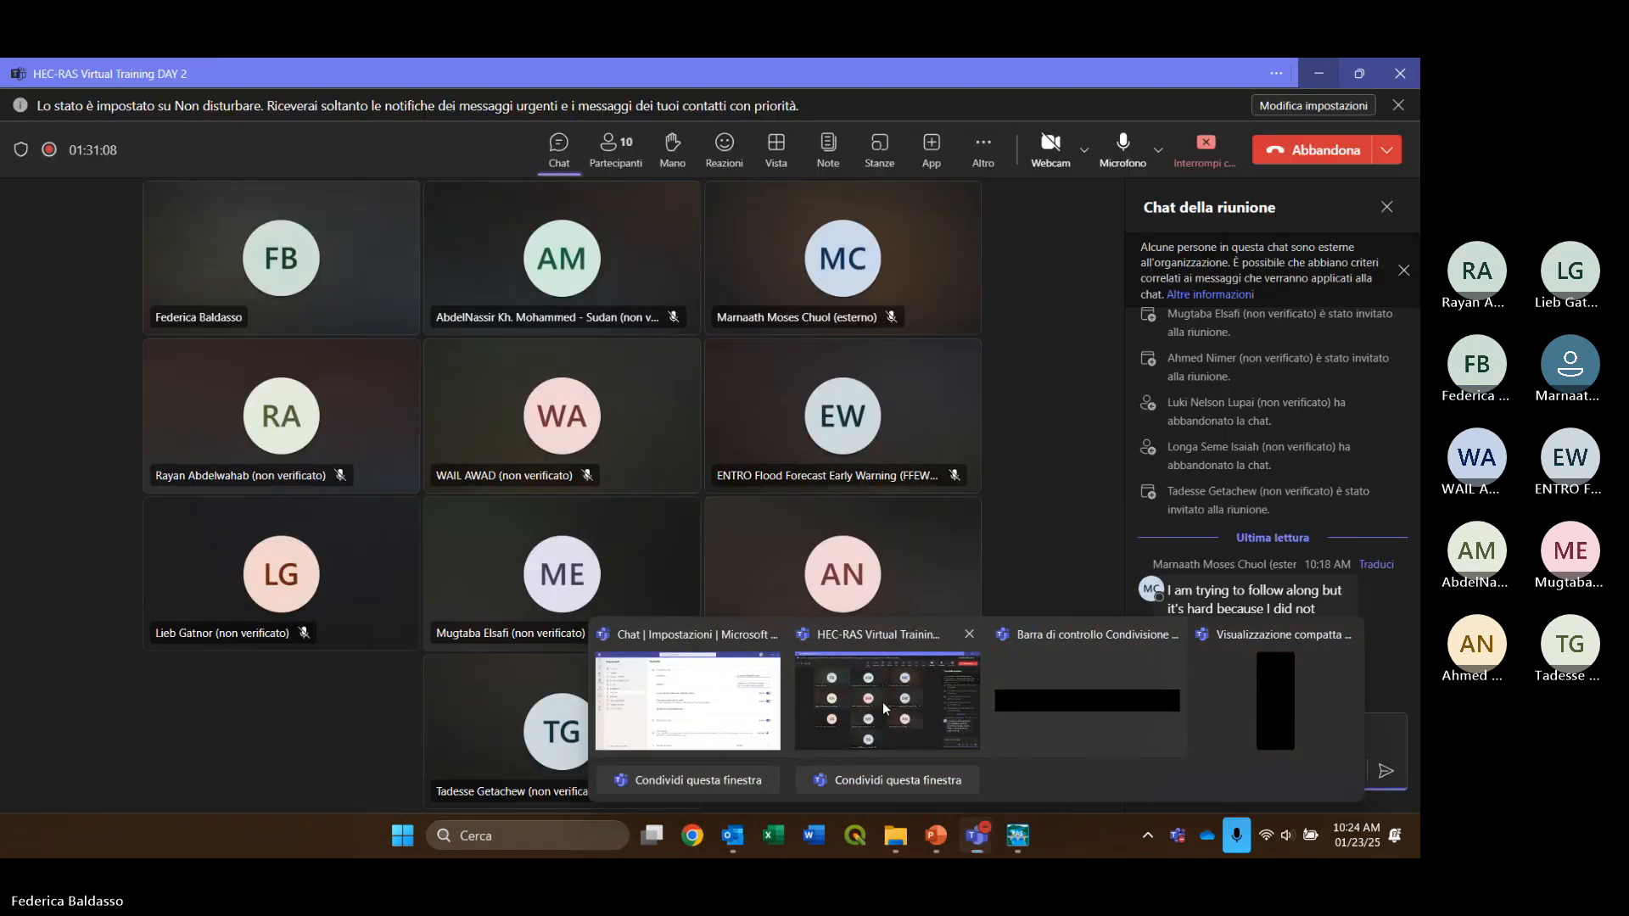
pyautogui.click(883, 701)
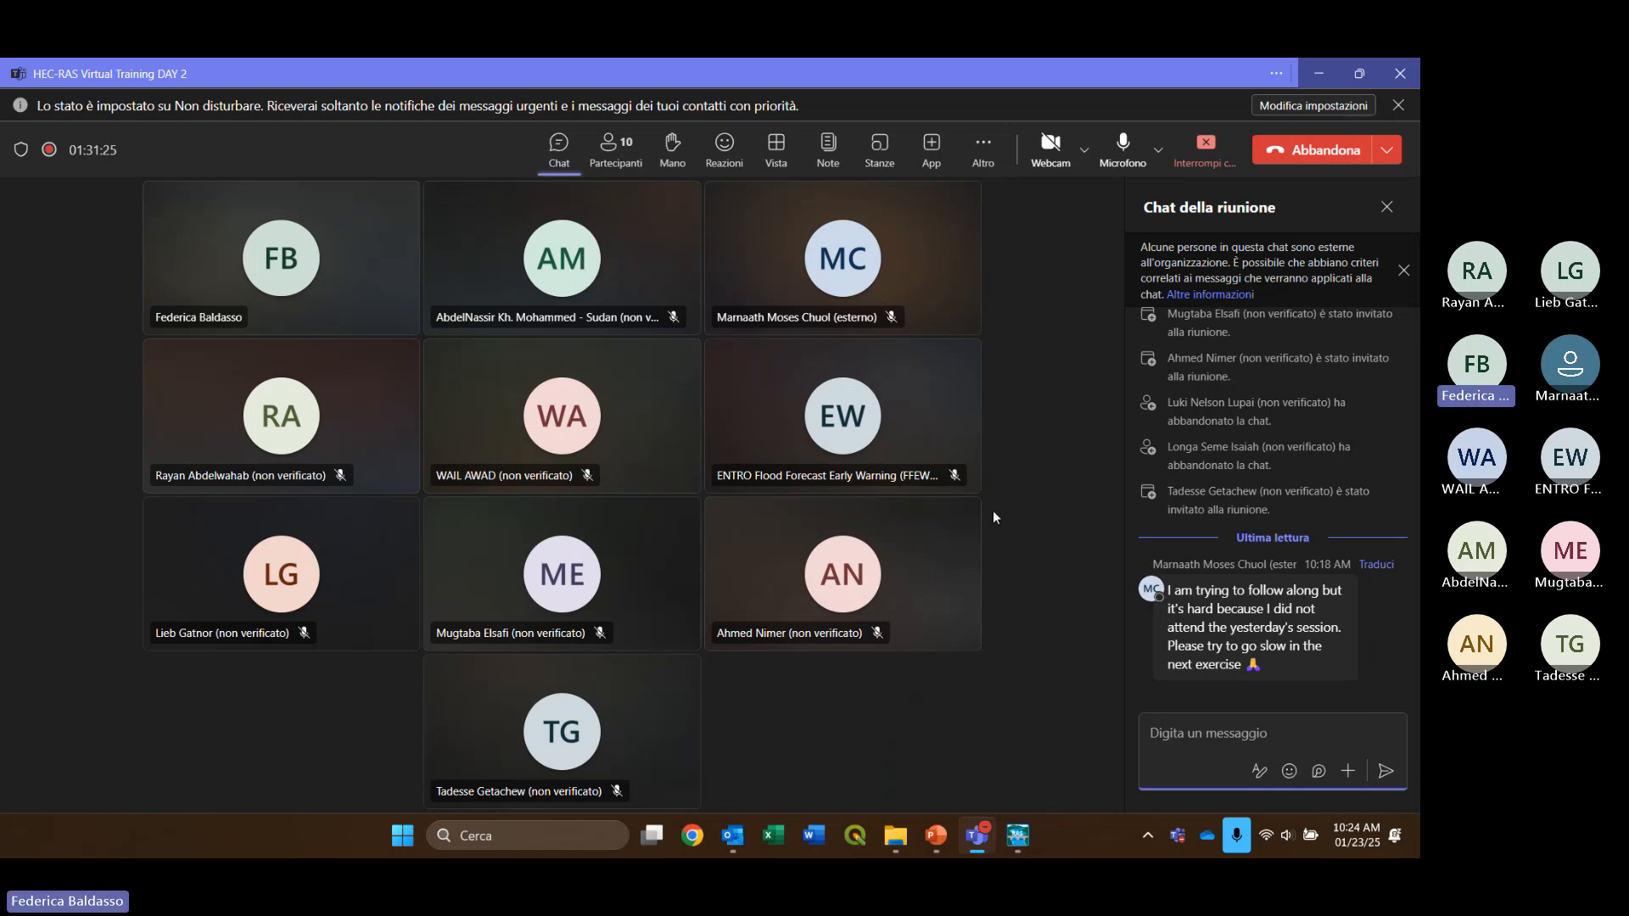
pyautogui.click(1320, 75)
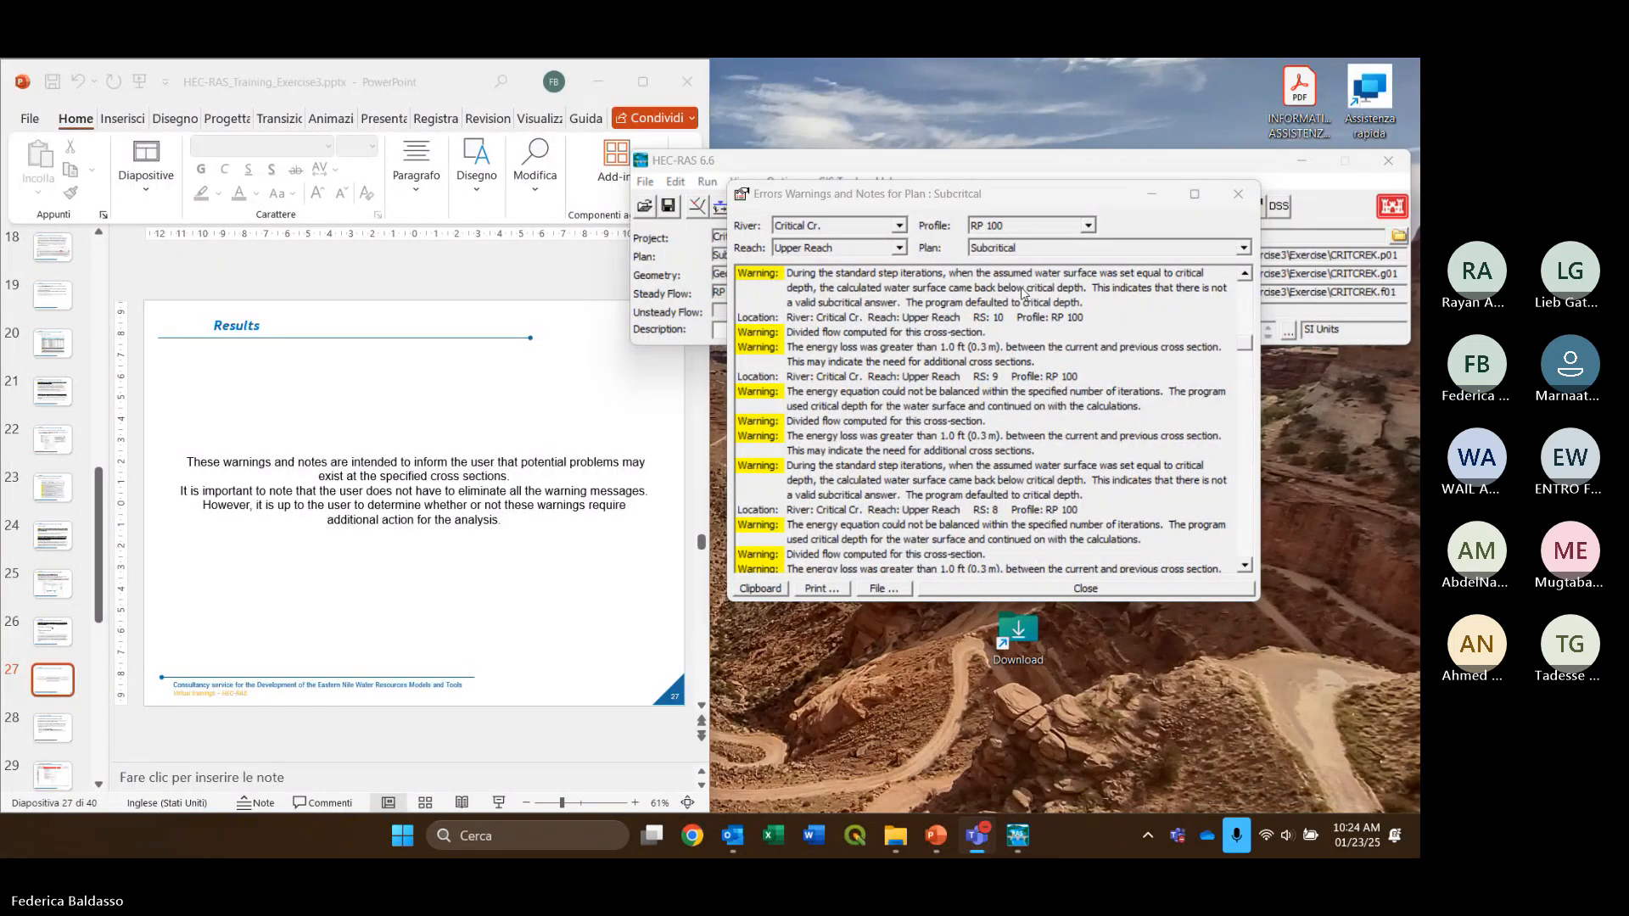
# Close the errors, warnings and notes summary for the Subcritical plan
pyautogui.moveTo(969, 199); pyautogui.dragTo(978, 212)
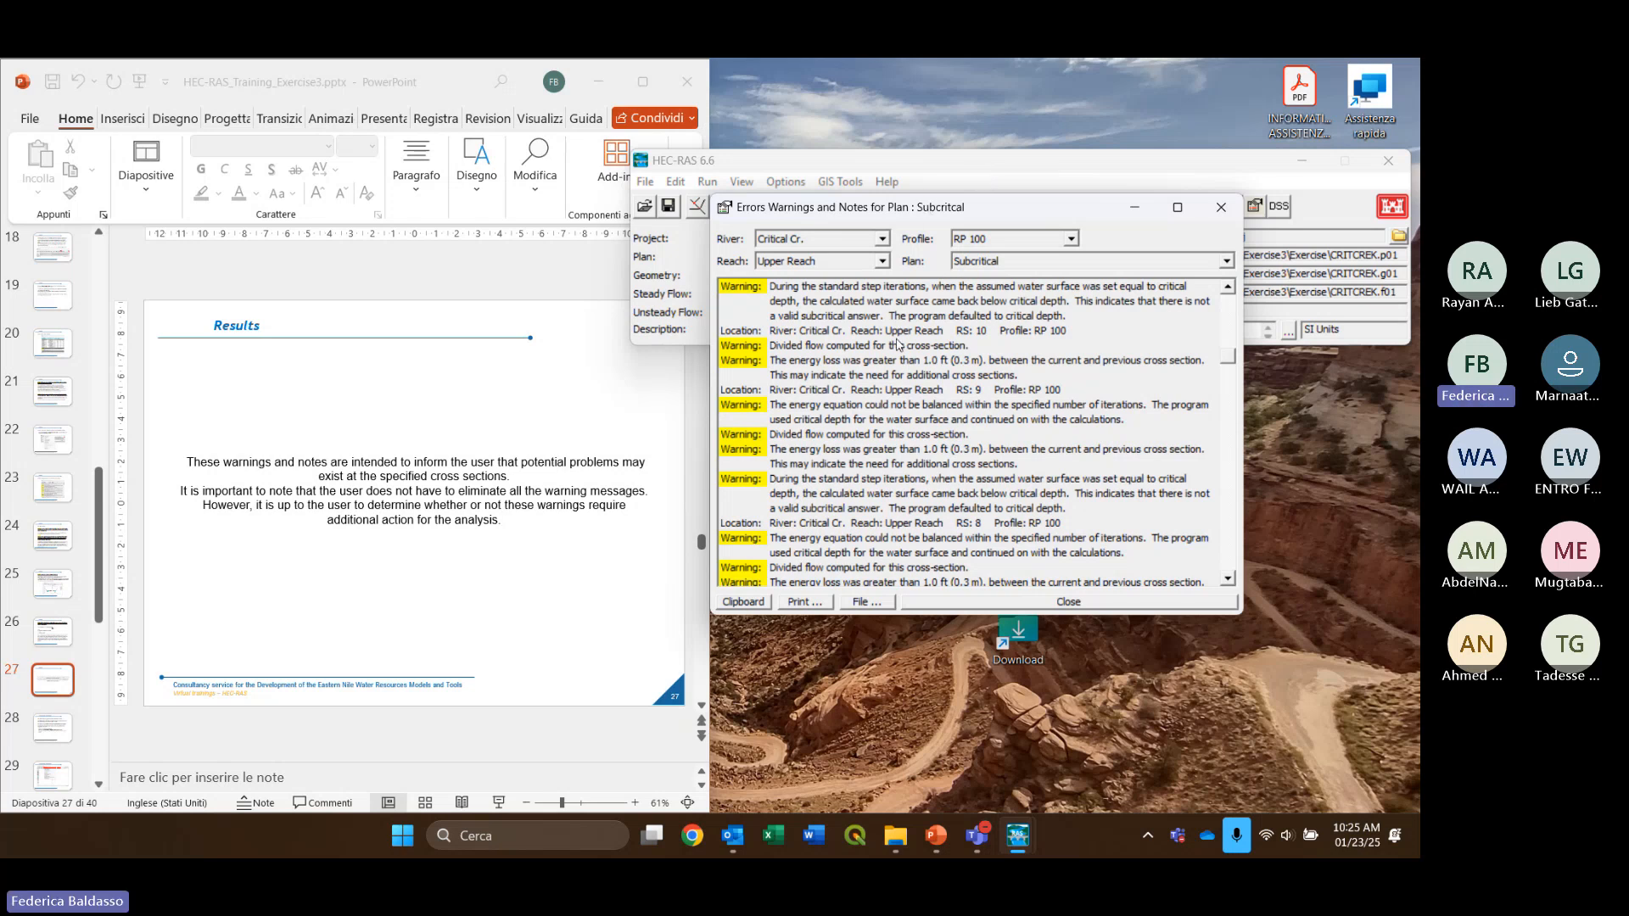
pyautogui.click(1222, 213)
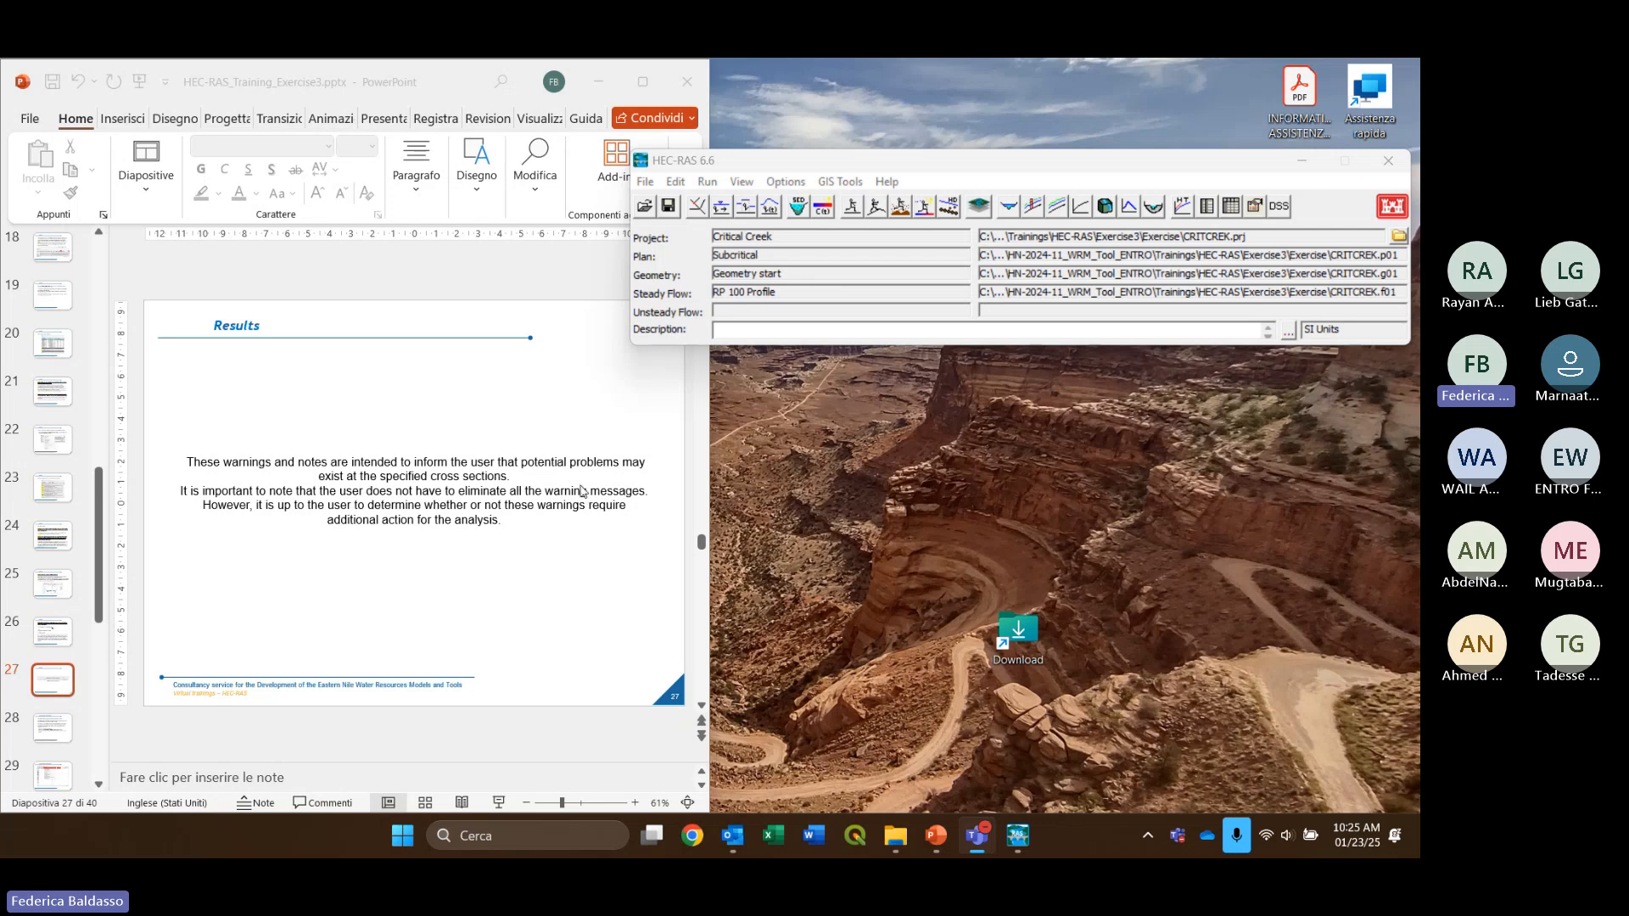
# Advance to the Cross Sections Interpolation slide and open the geometric data editor in HEC-RAS
pyautogui.scroll(-1, 581, 491)
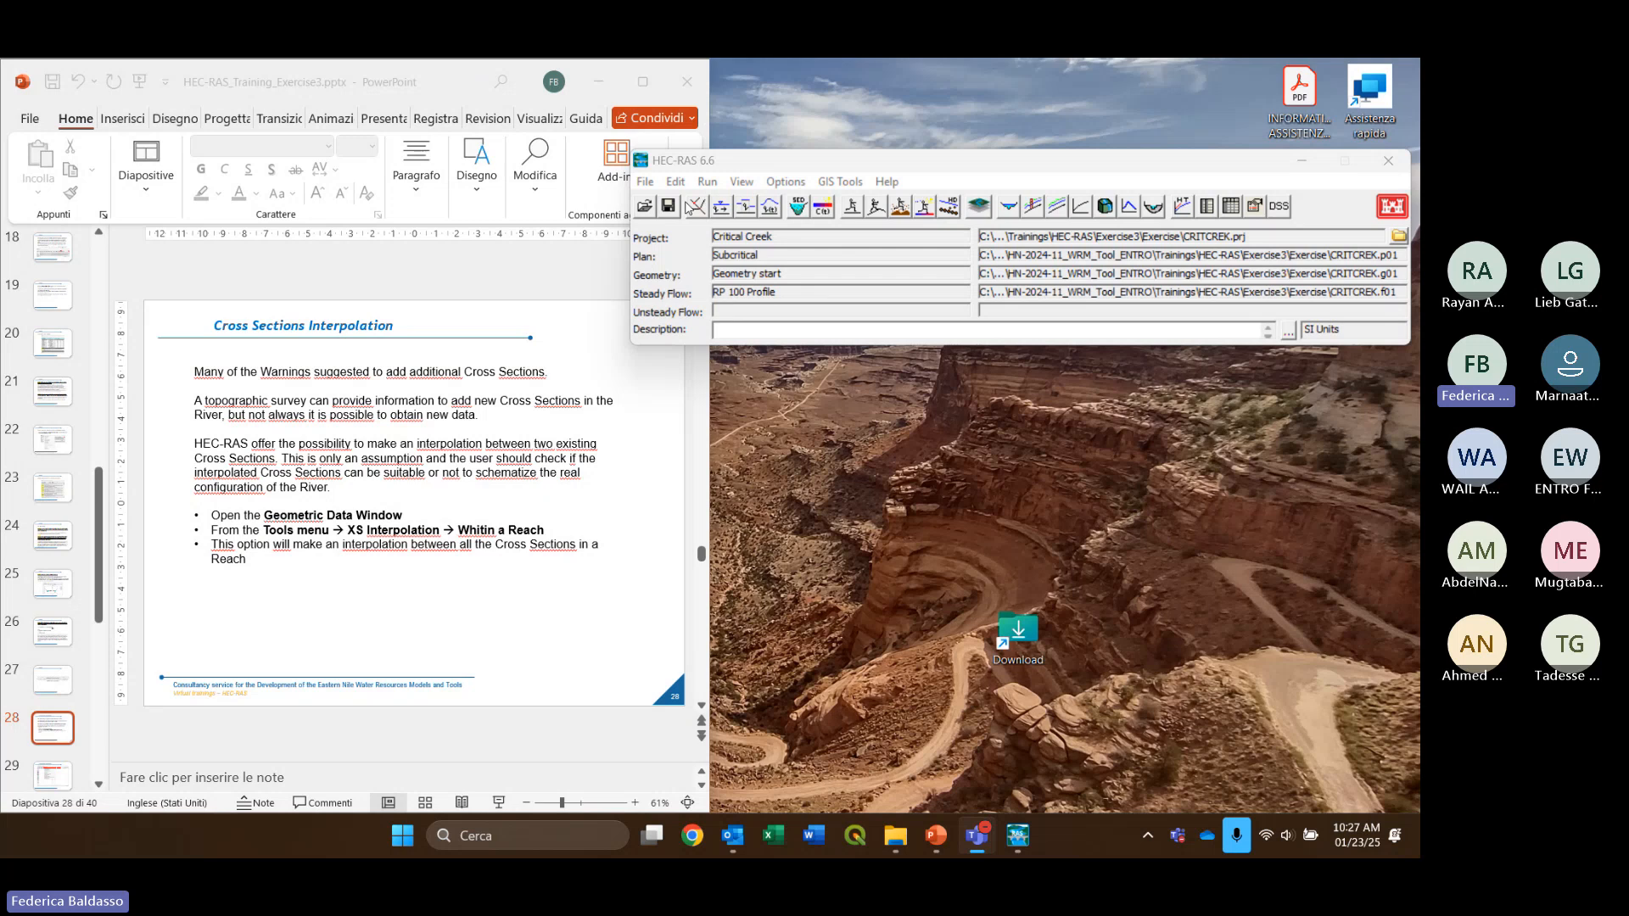
pyautogui.click(697, 210)
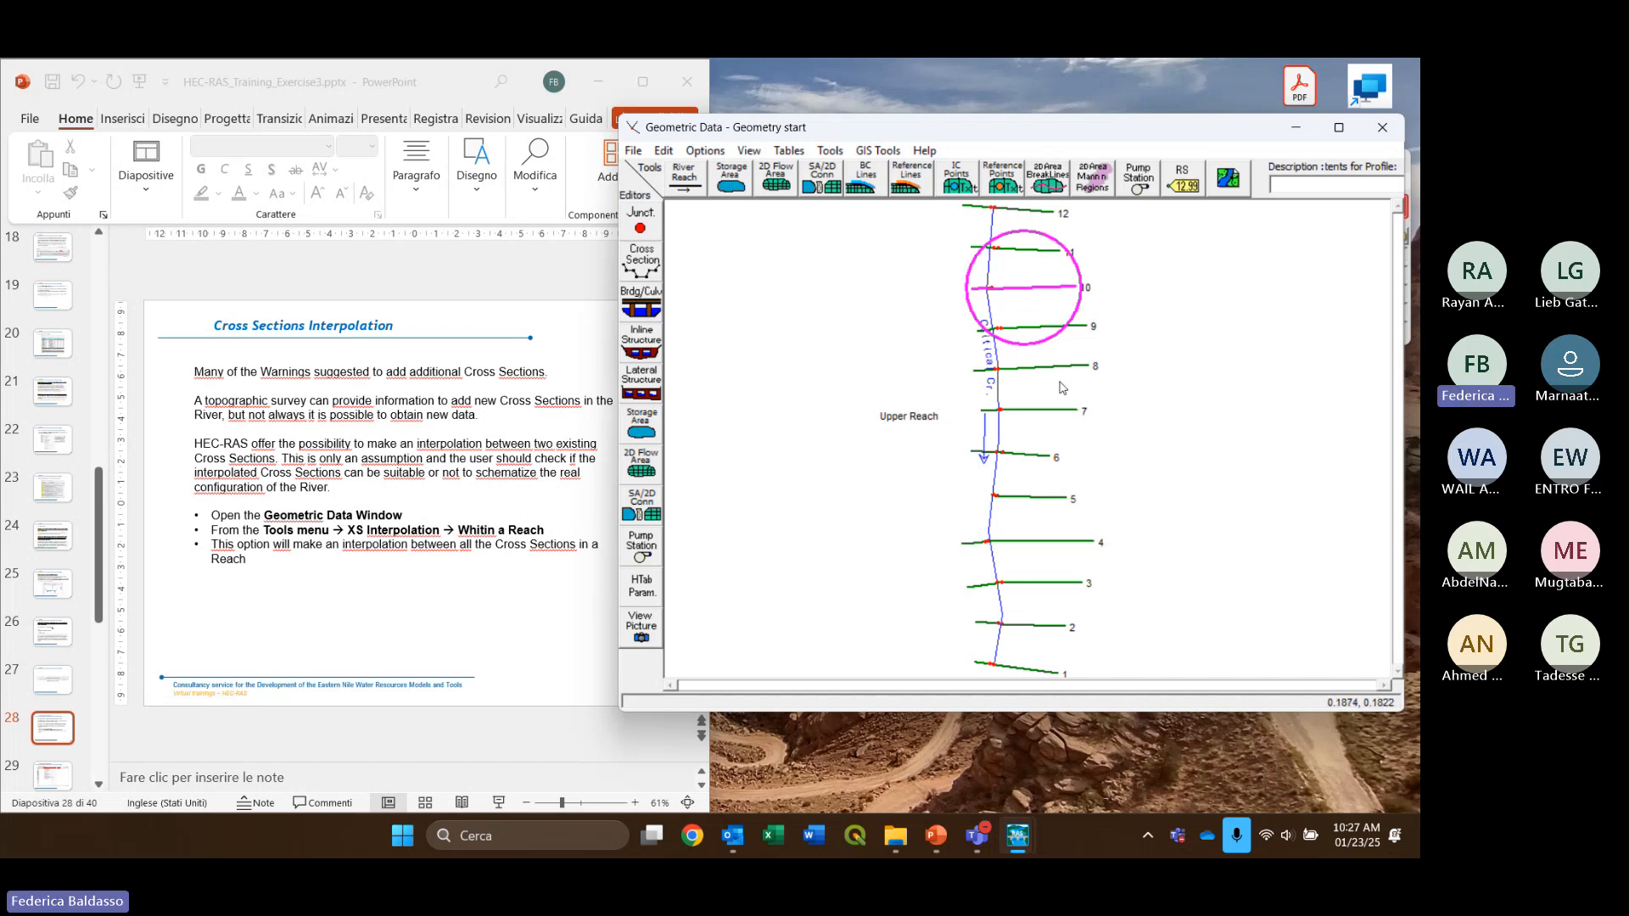
pyautogui.click(830, 151)
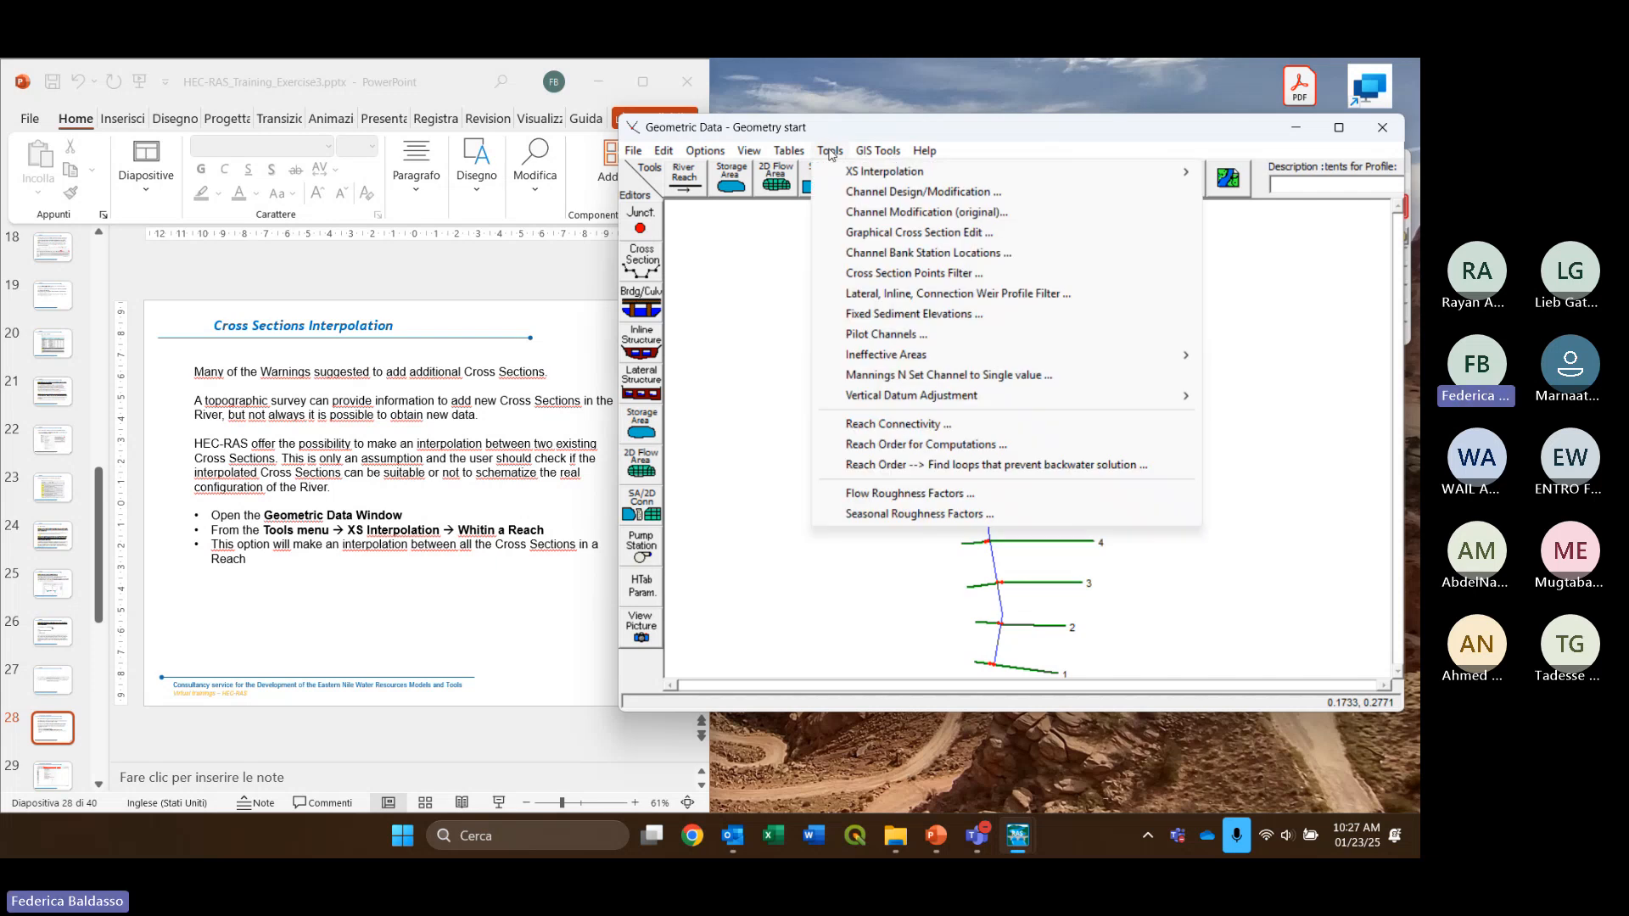
pyautogui.moveTo(845, 176)
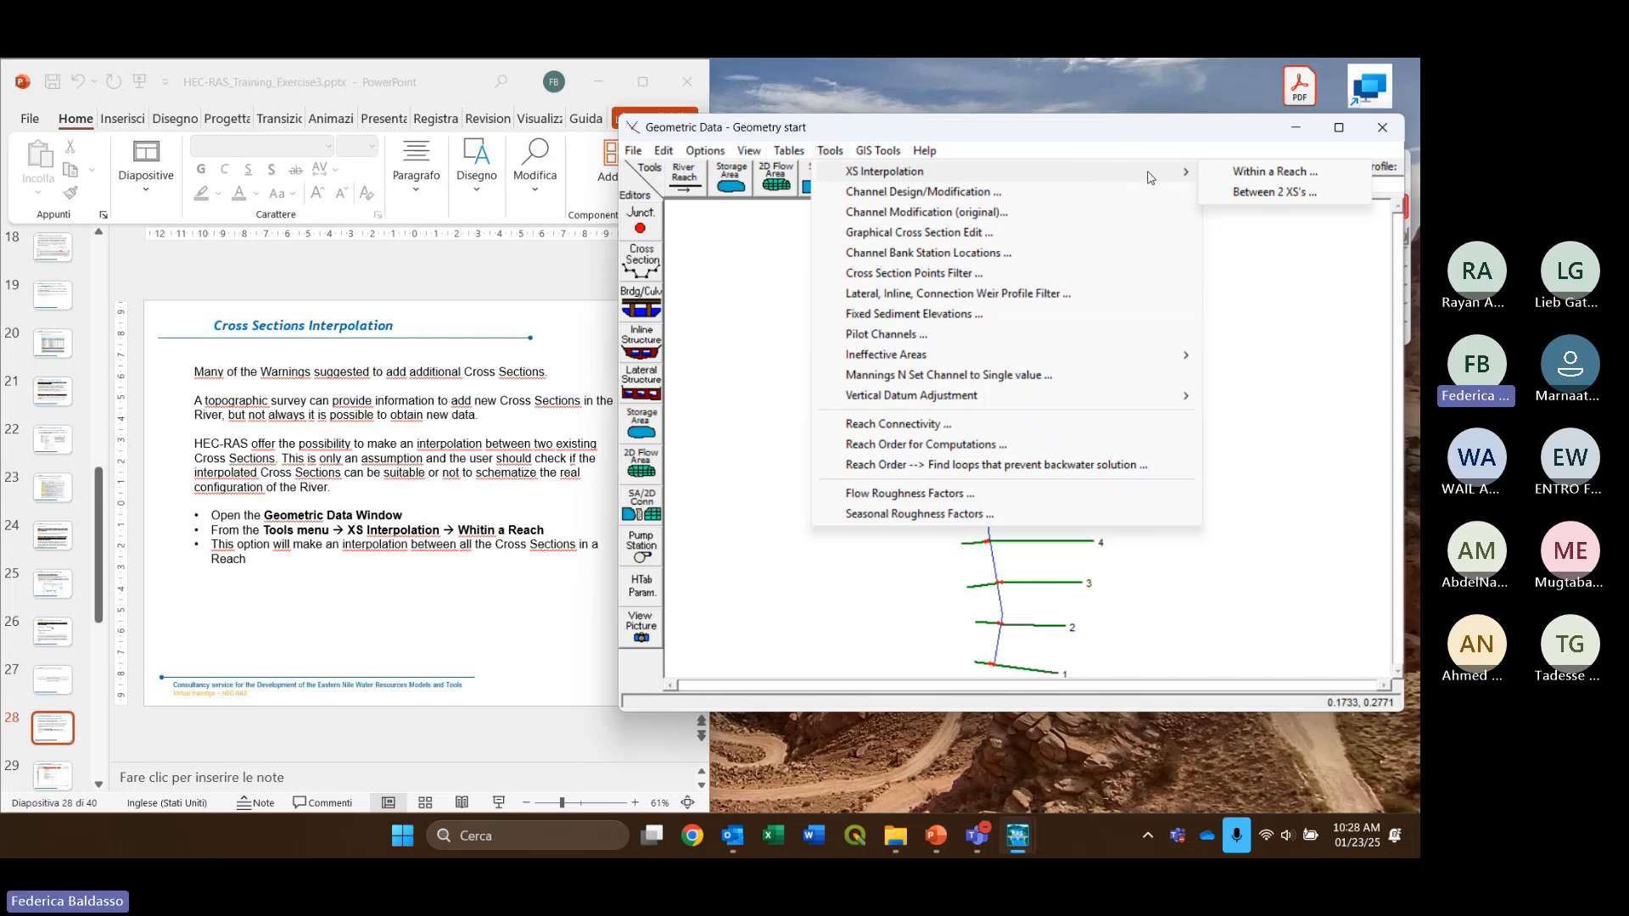
pyautogui.click(810, 188)
pyautogui.click(994, 154)
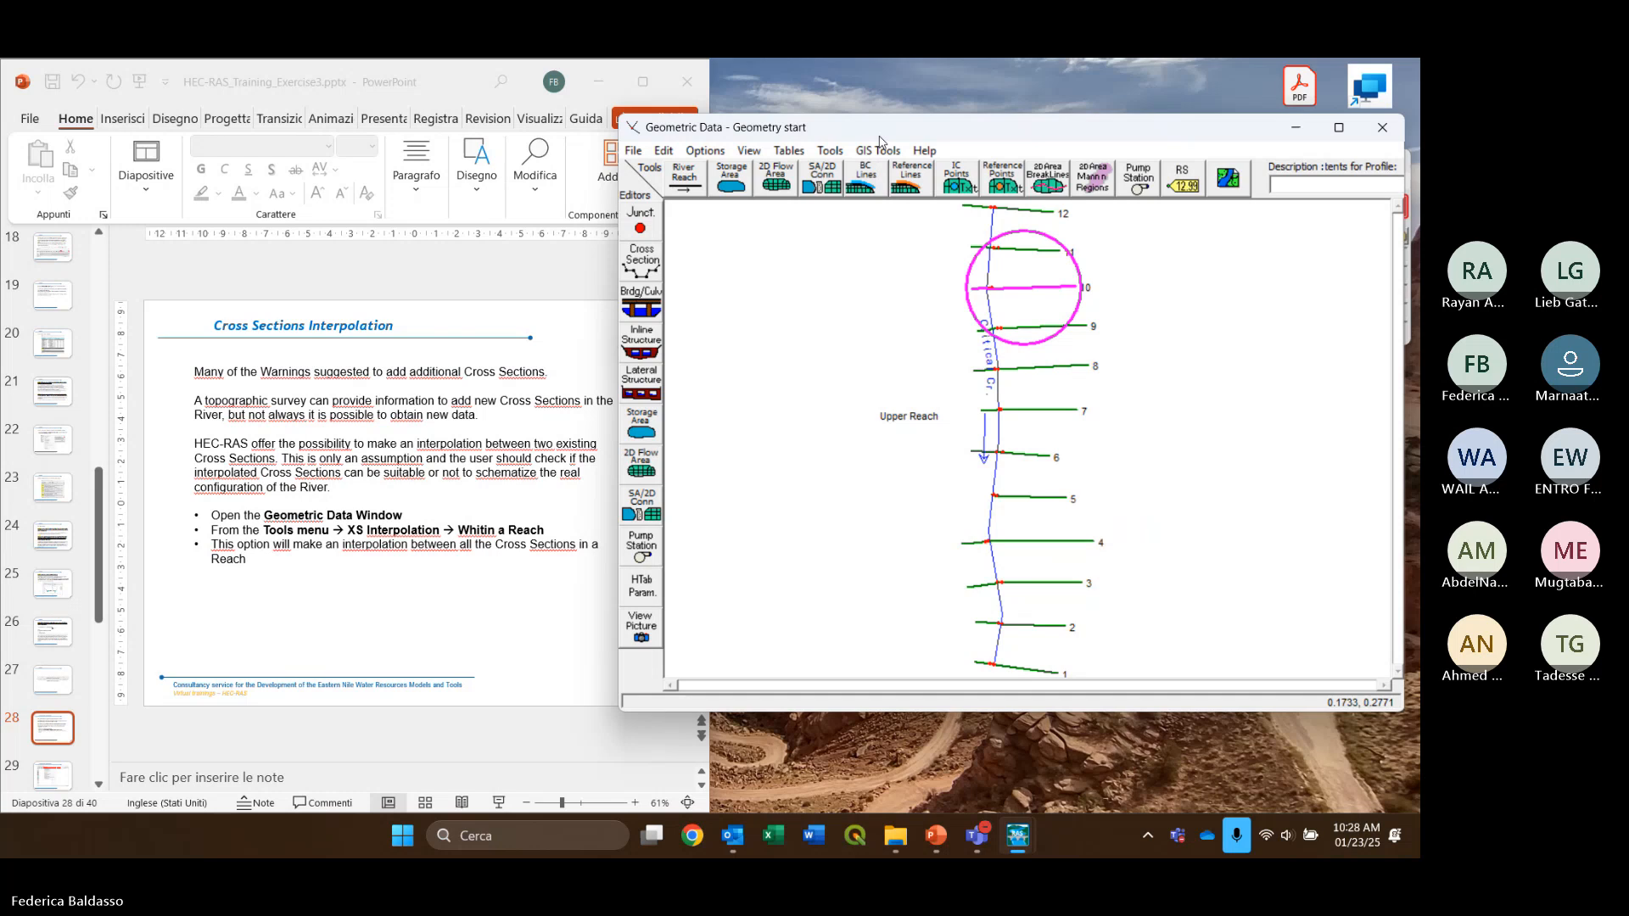
# Open the cross section interpolation within a reach and select Upper Reach of Critical Cr. for all river stations
pyautogui.click(830, 152)
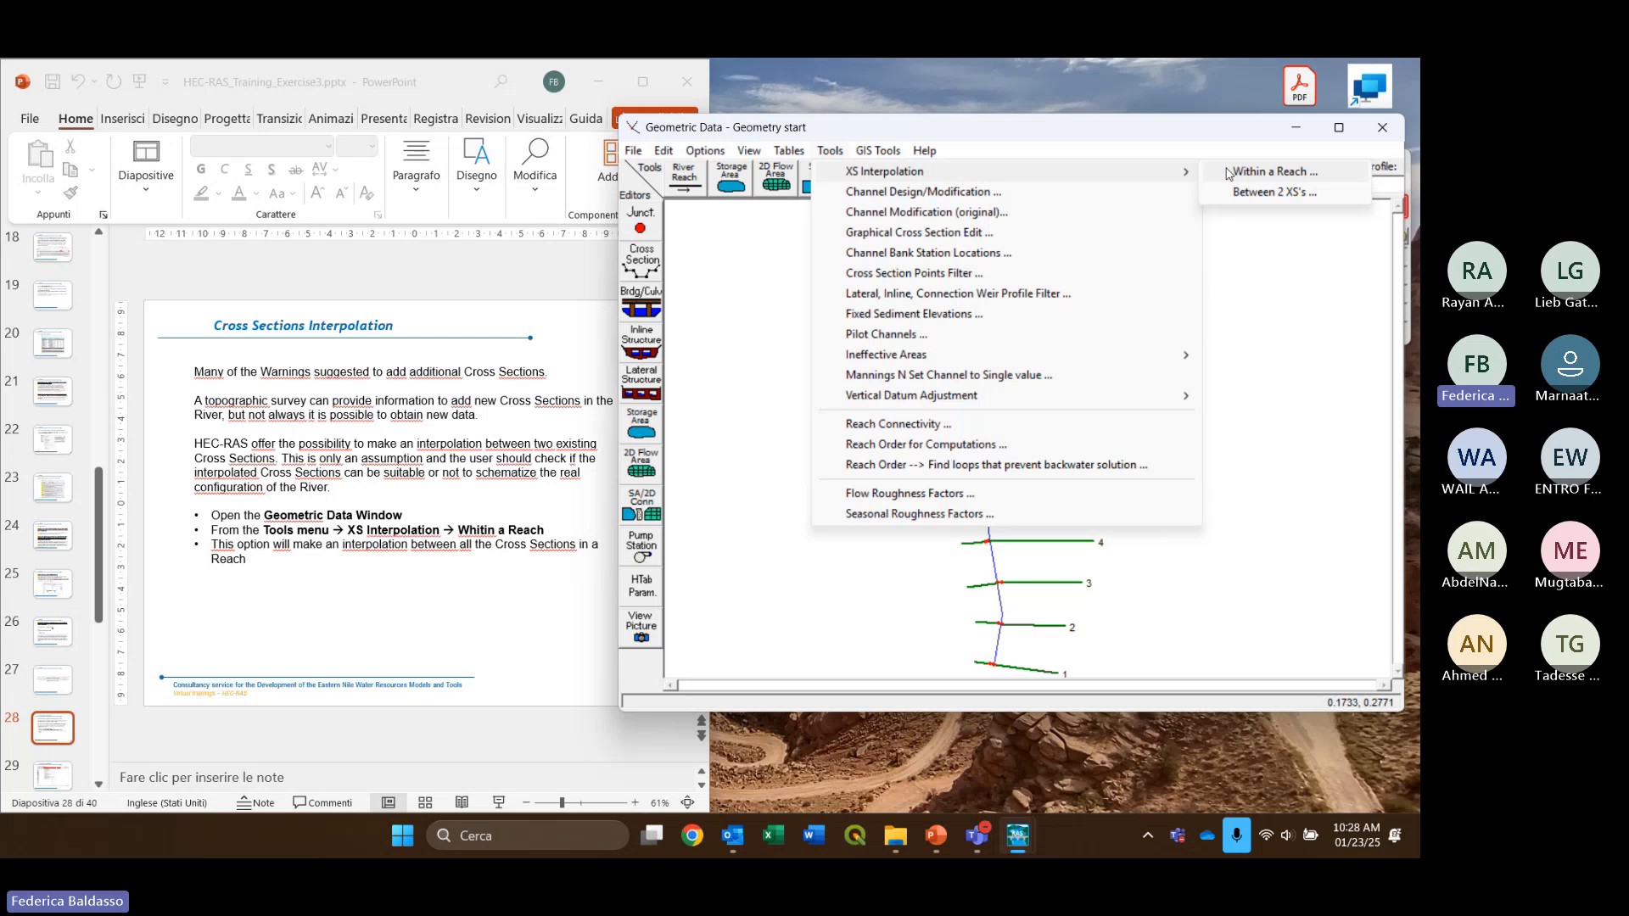
pyautogui.click(1227, 173)
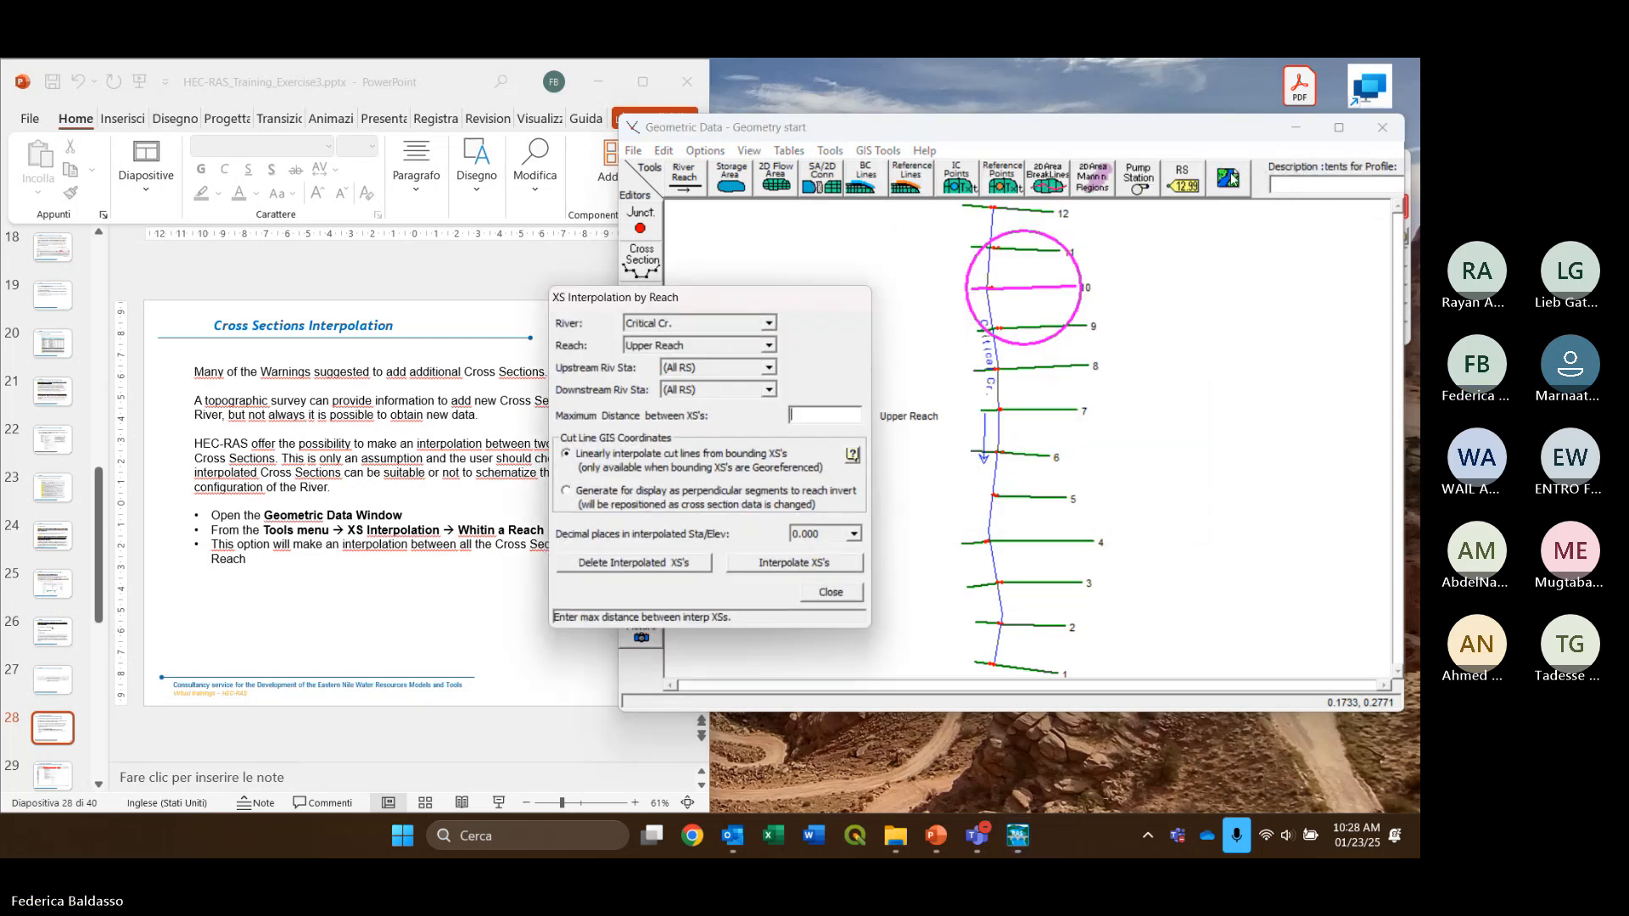
pyautogui.moveTo(802, 300); pyautogui.dragTo(901, 273)
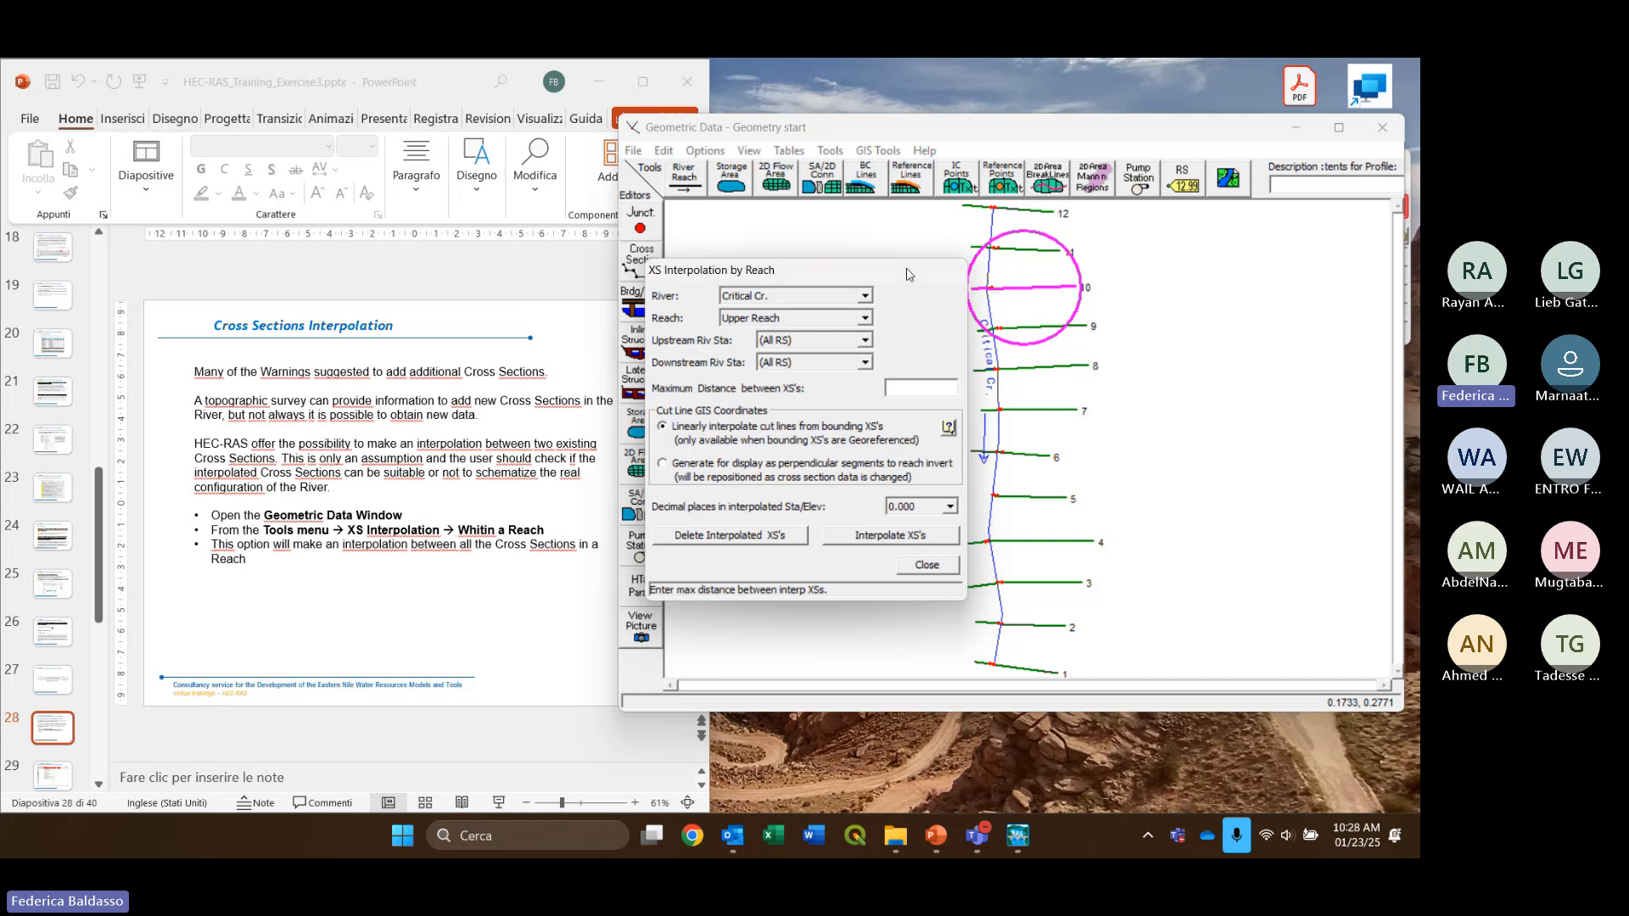
pyautogui.click(795, 209)
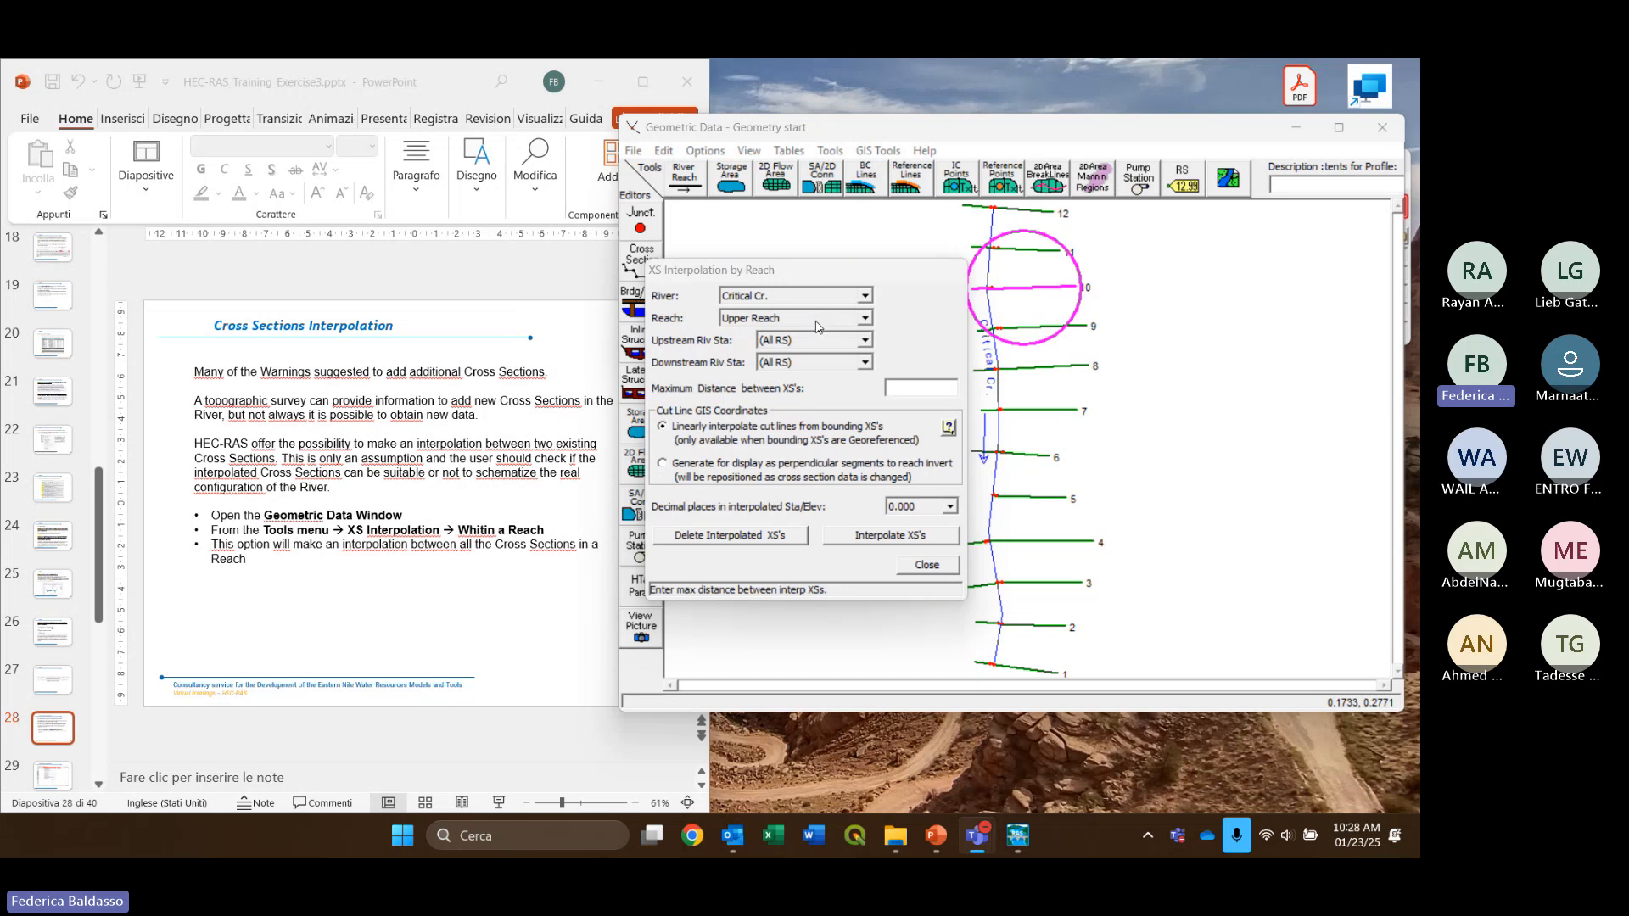
pyautogui.click(853, 323)
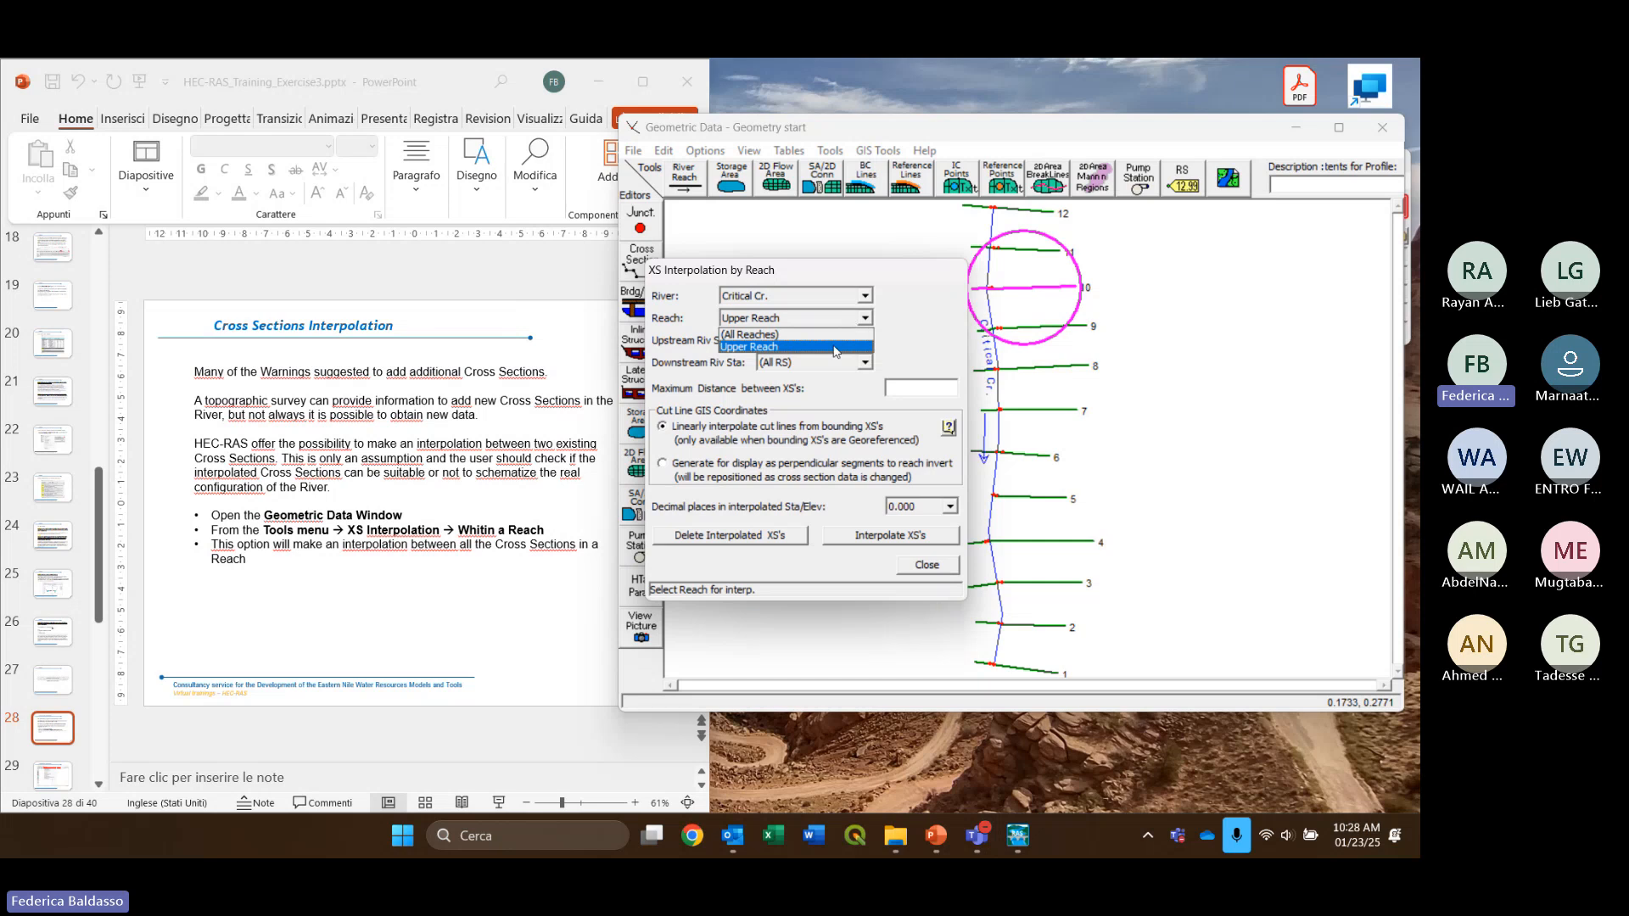
pyautogui.click(831, 347)
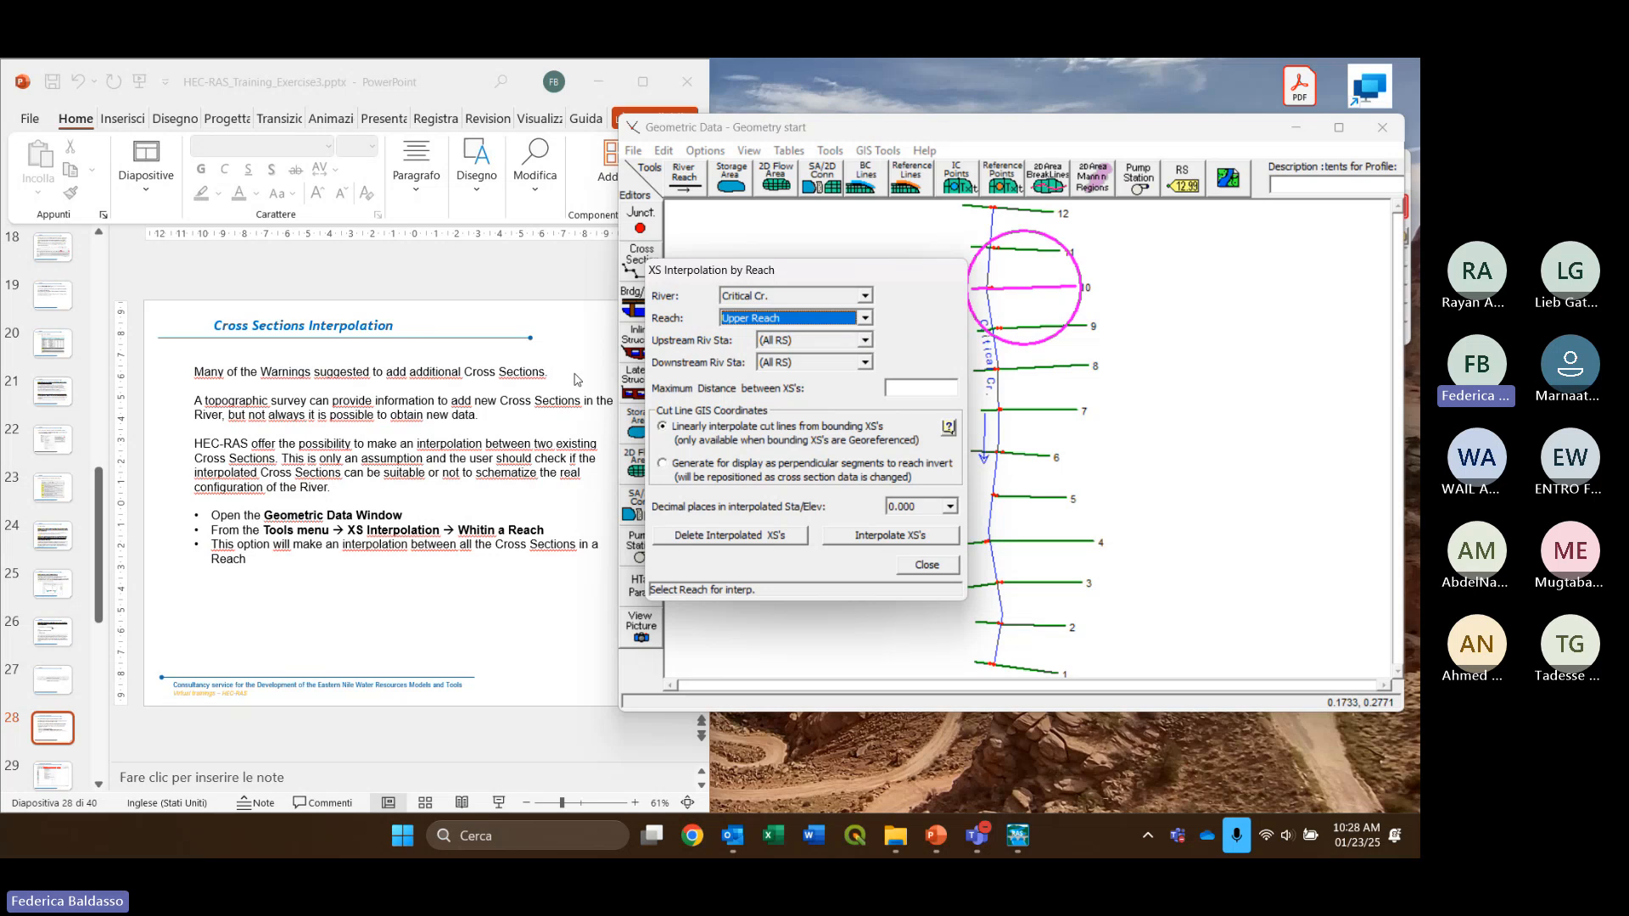
# Interpolate cross sections along the reach with a maximum distance of 50 between them and close the interpolation dialog
pyautogui.scroll(-1, 577, 379)
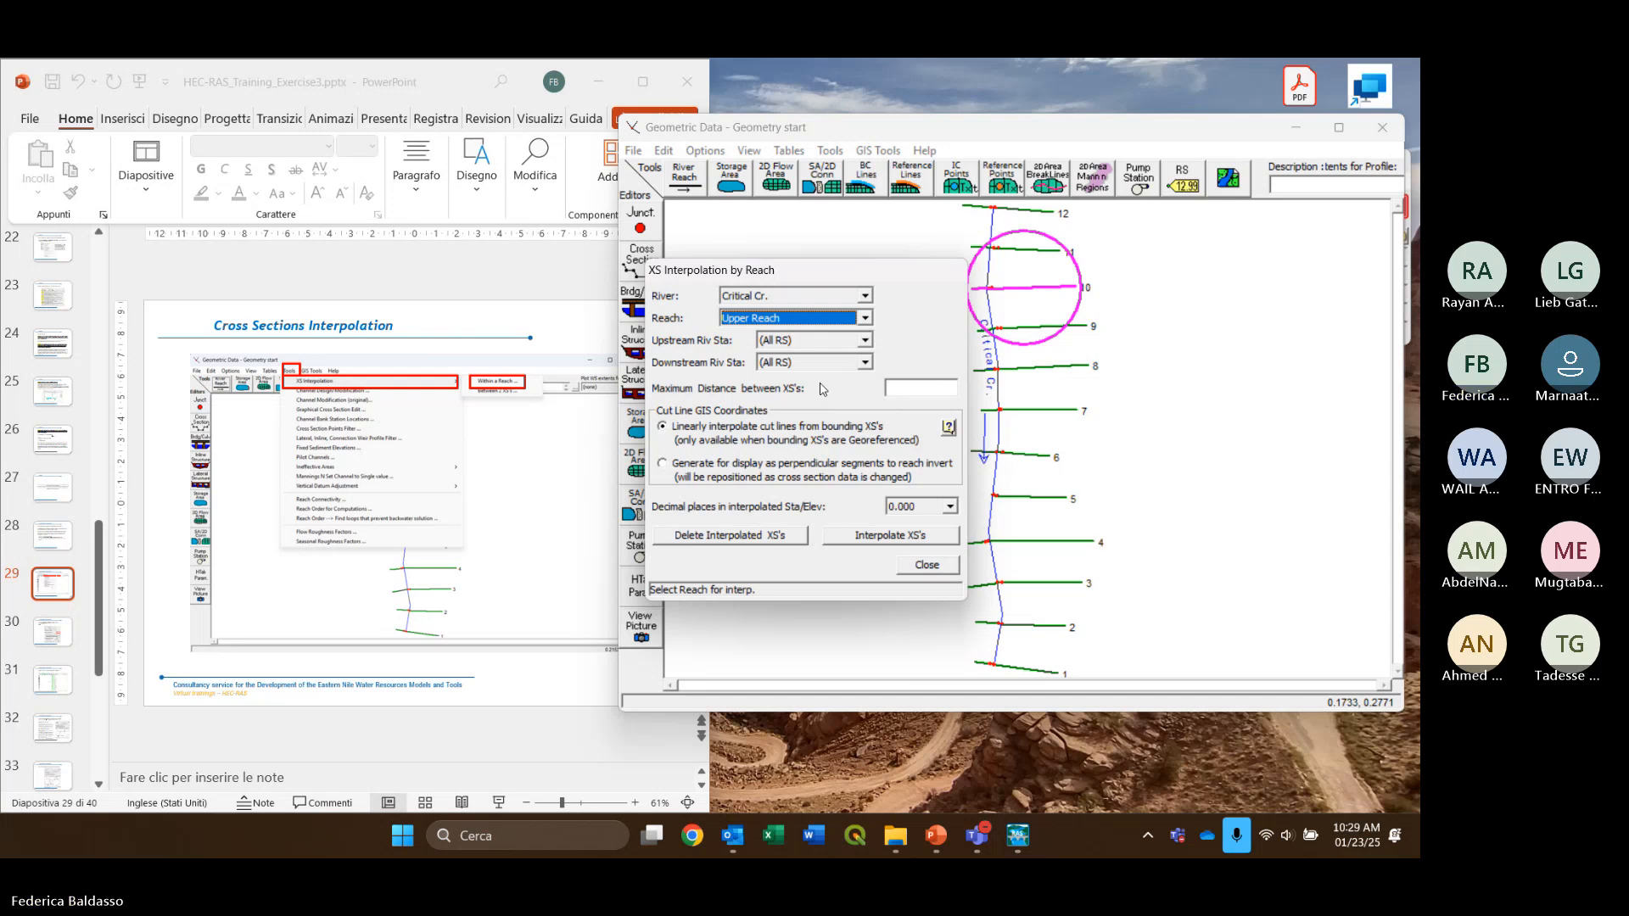
pyautogui.click(909, 387)
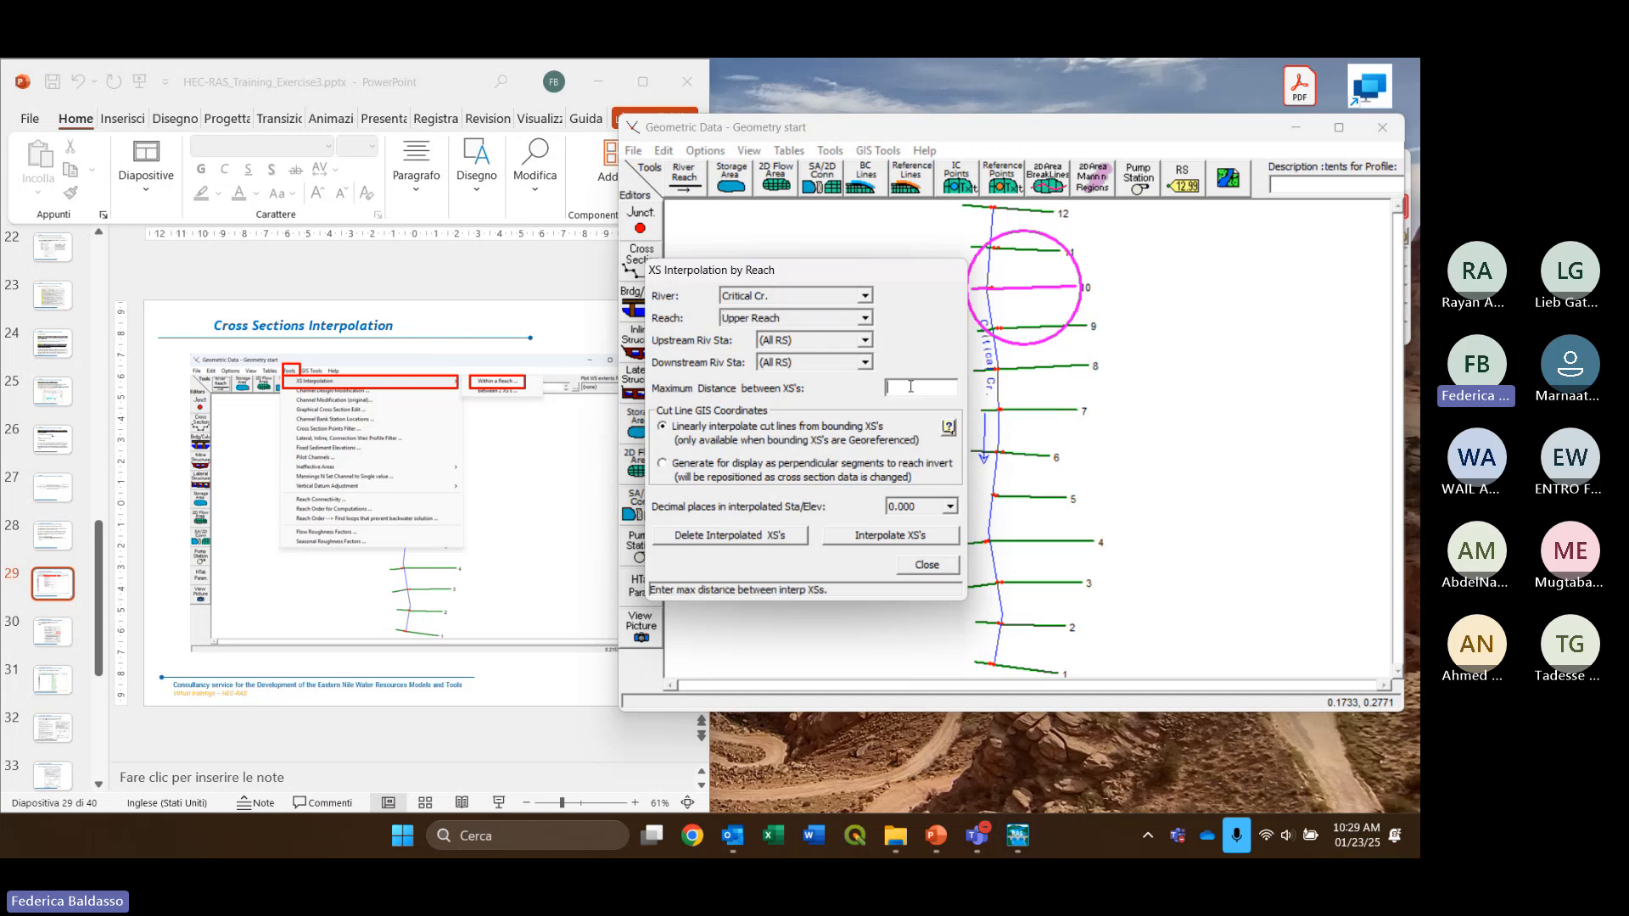
pyautogui.write('50')
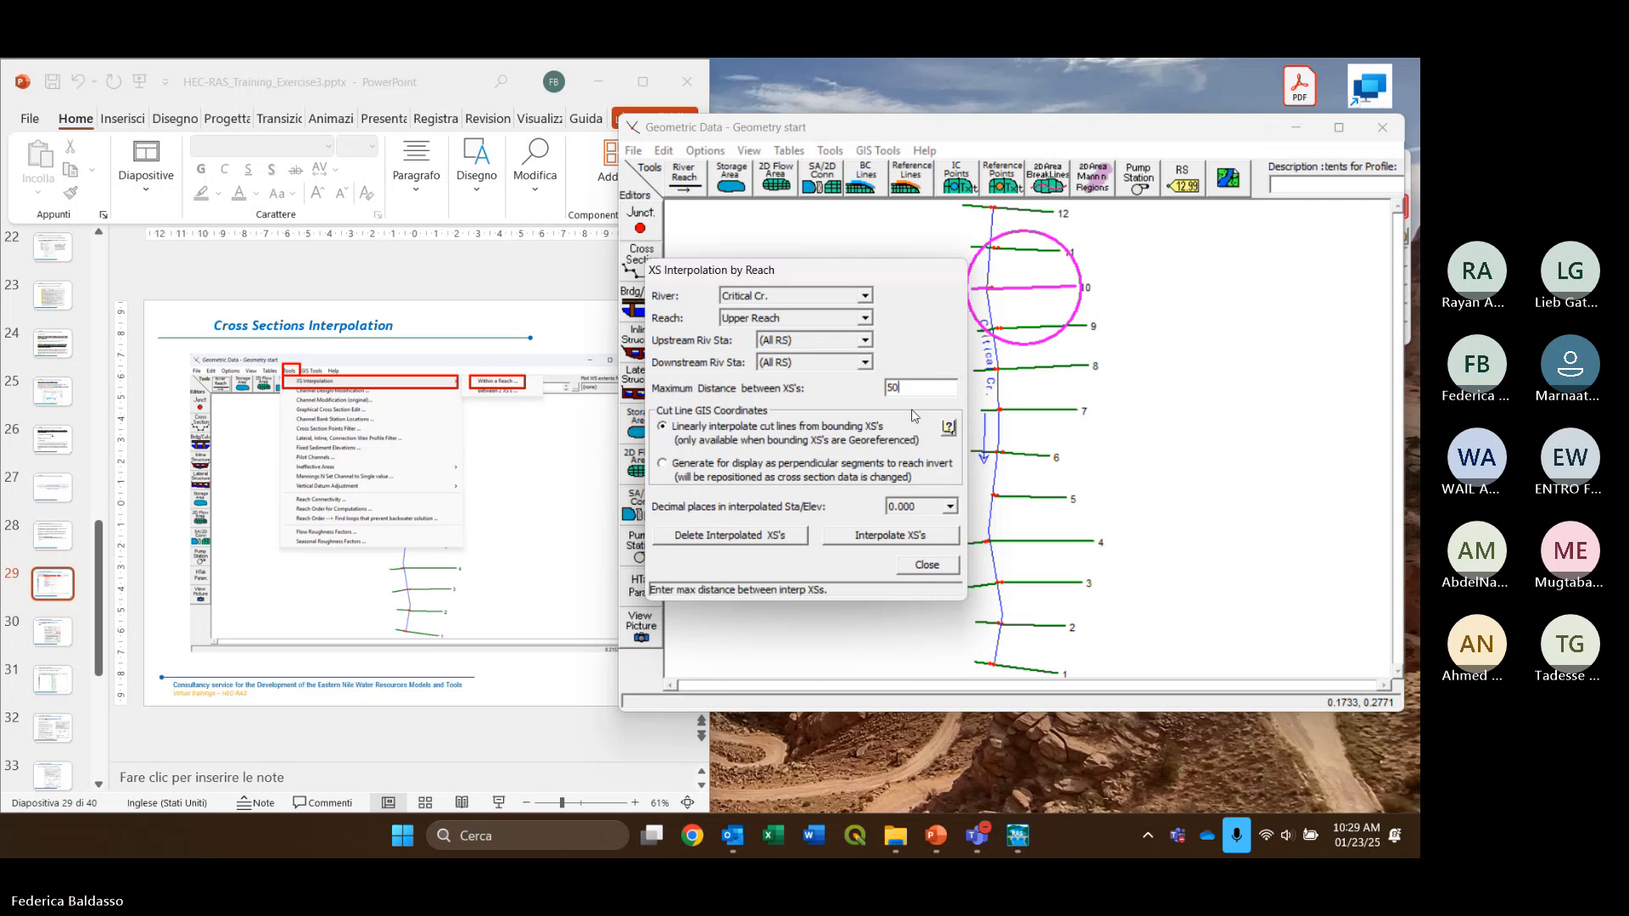
pyautogui.click(847, 539)
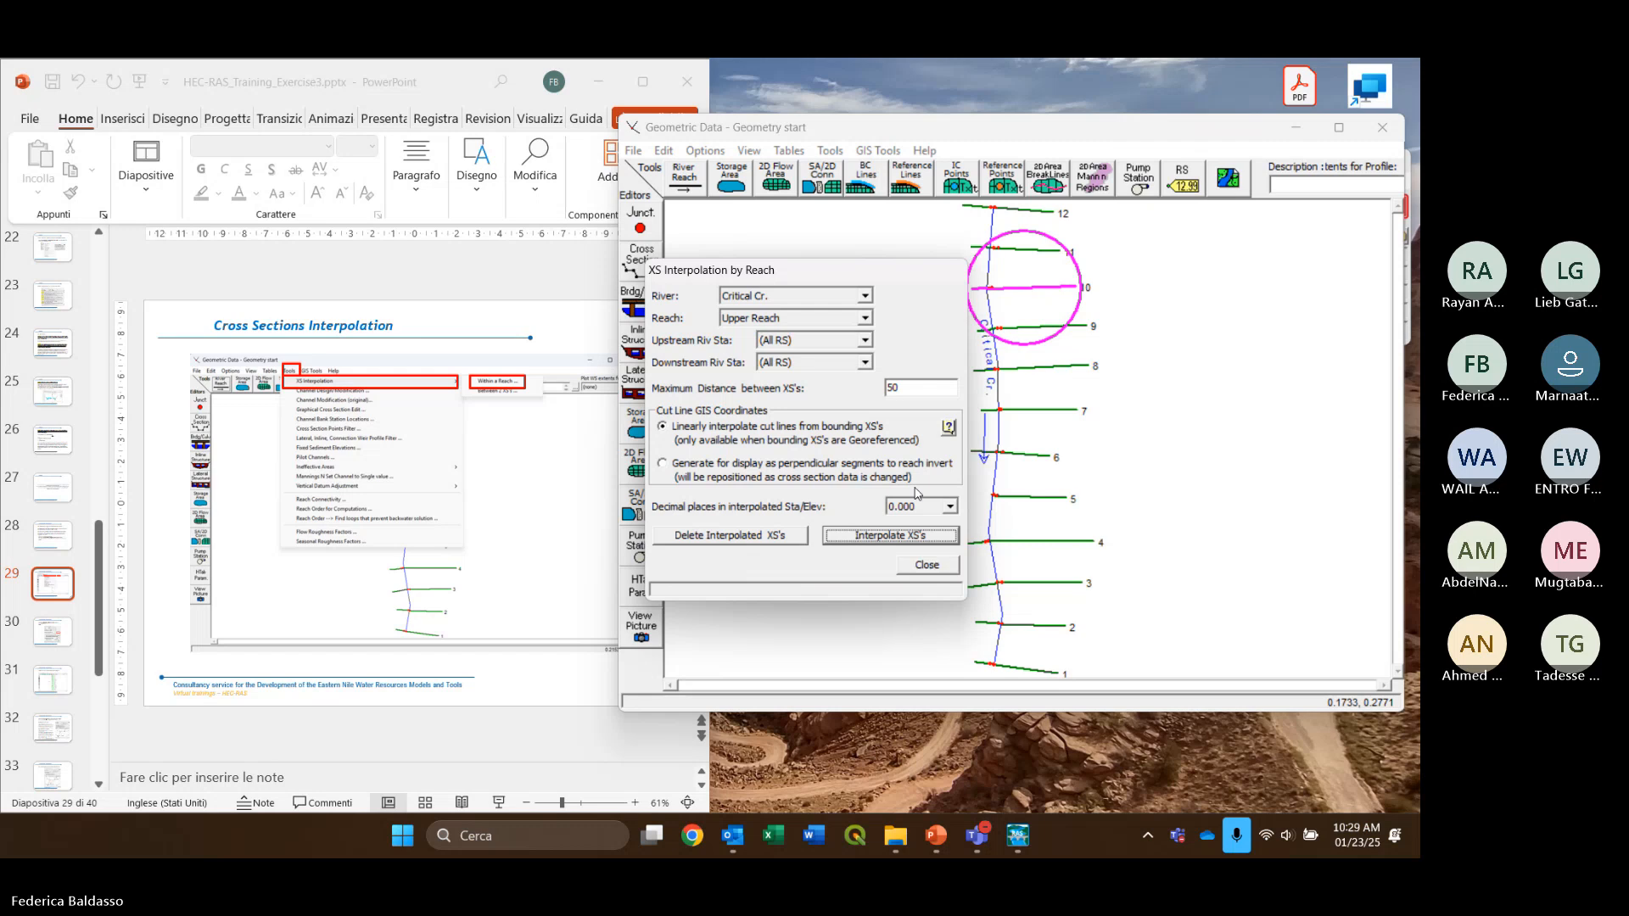
pyautogui.click(927, 565)
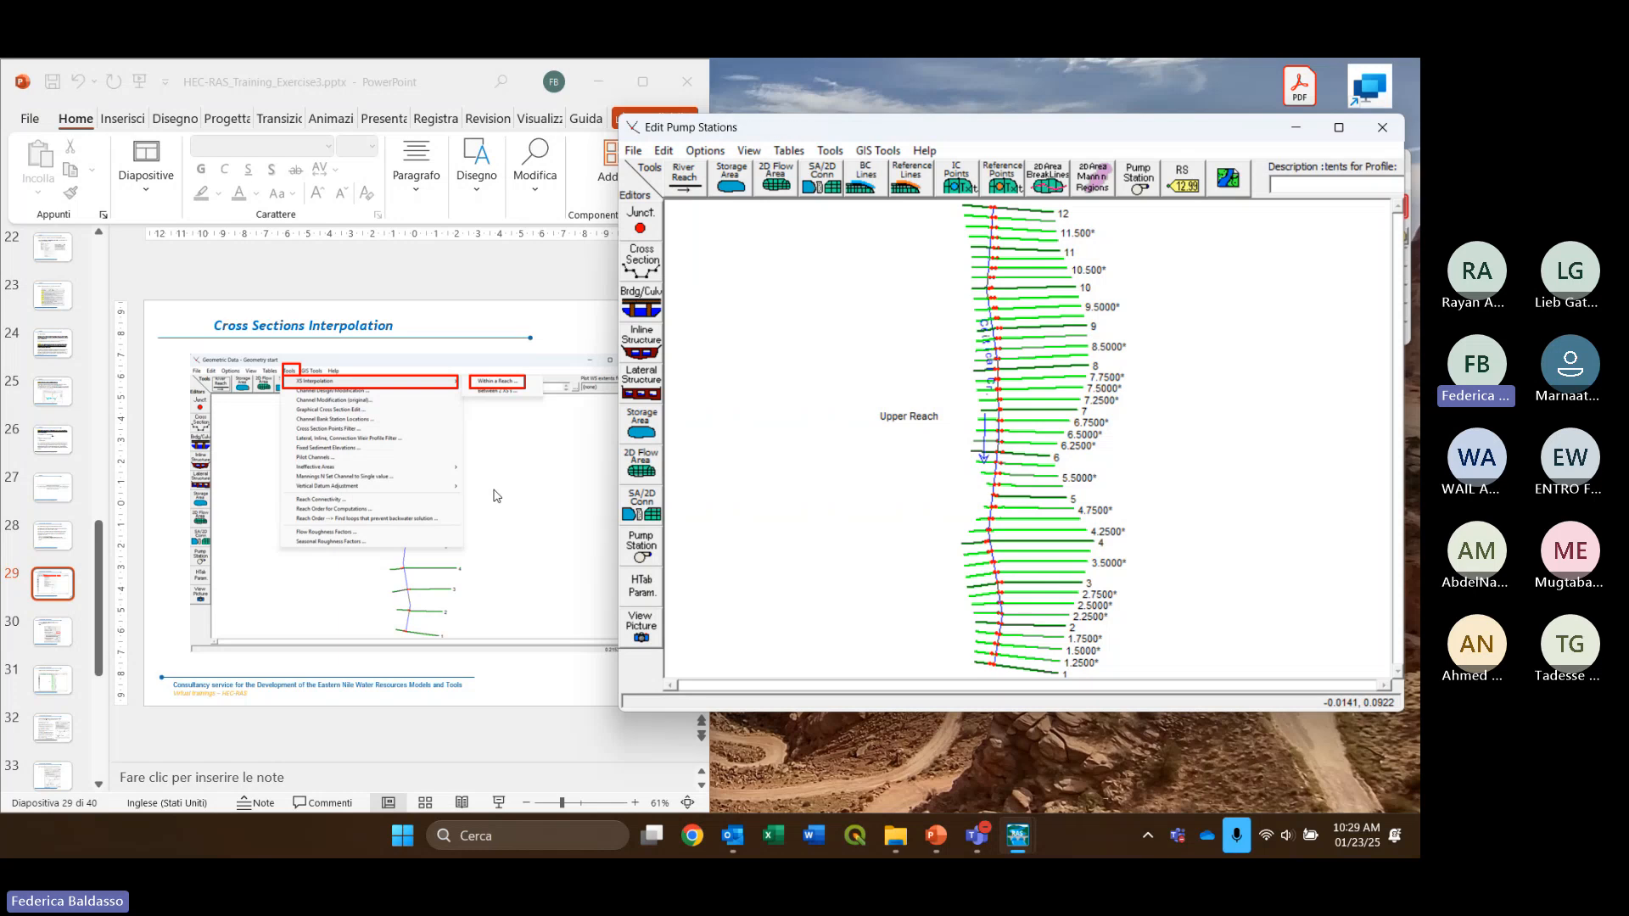
# Advance to the slide on how interpolated cross sections are displayed and highlight river station 8 in the river schematic
pyautogui.scroll(-1, 500, 492)
pyautogui.scroll(-1, 533, 477)
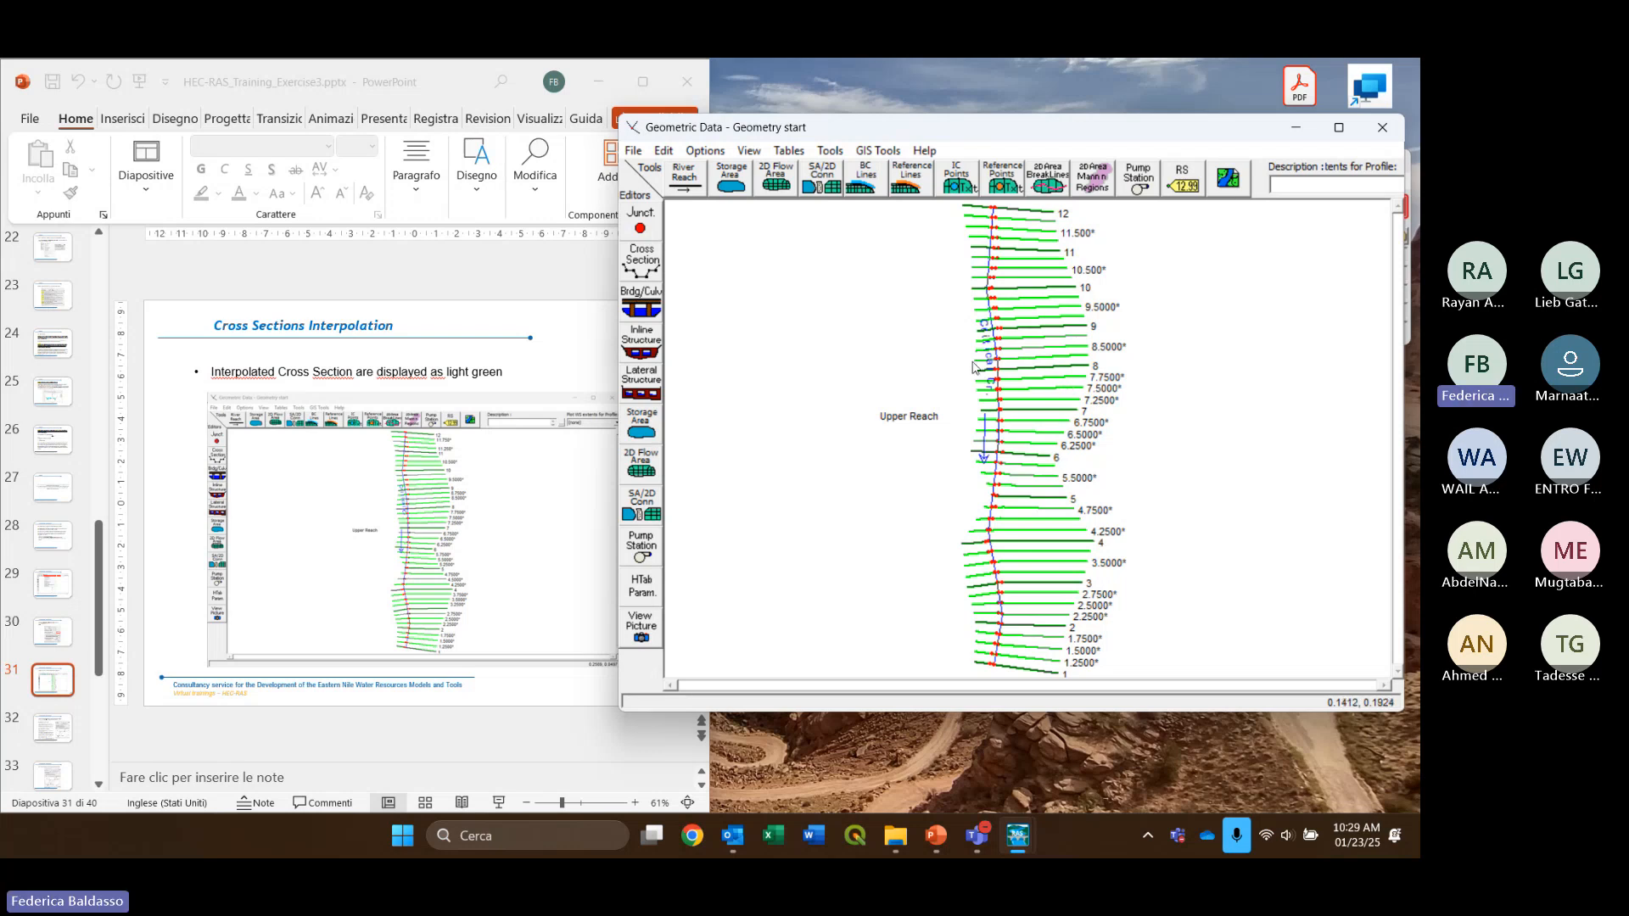
pyautogui.click(1075, 373)
pyautogui.click(965, 374)
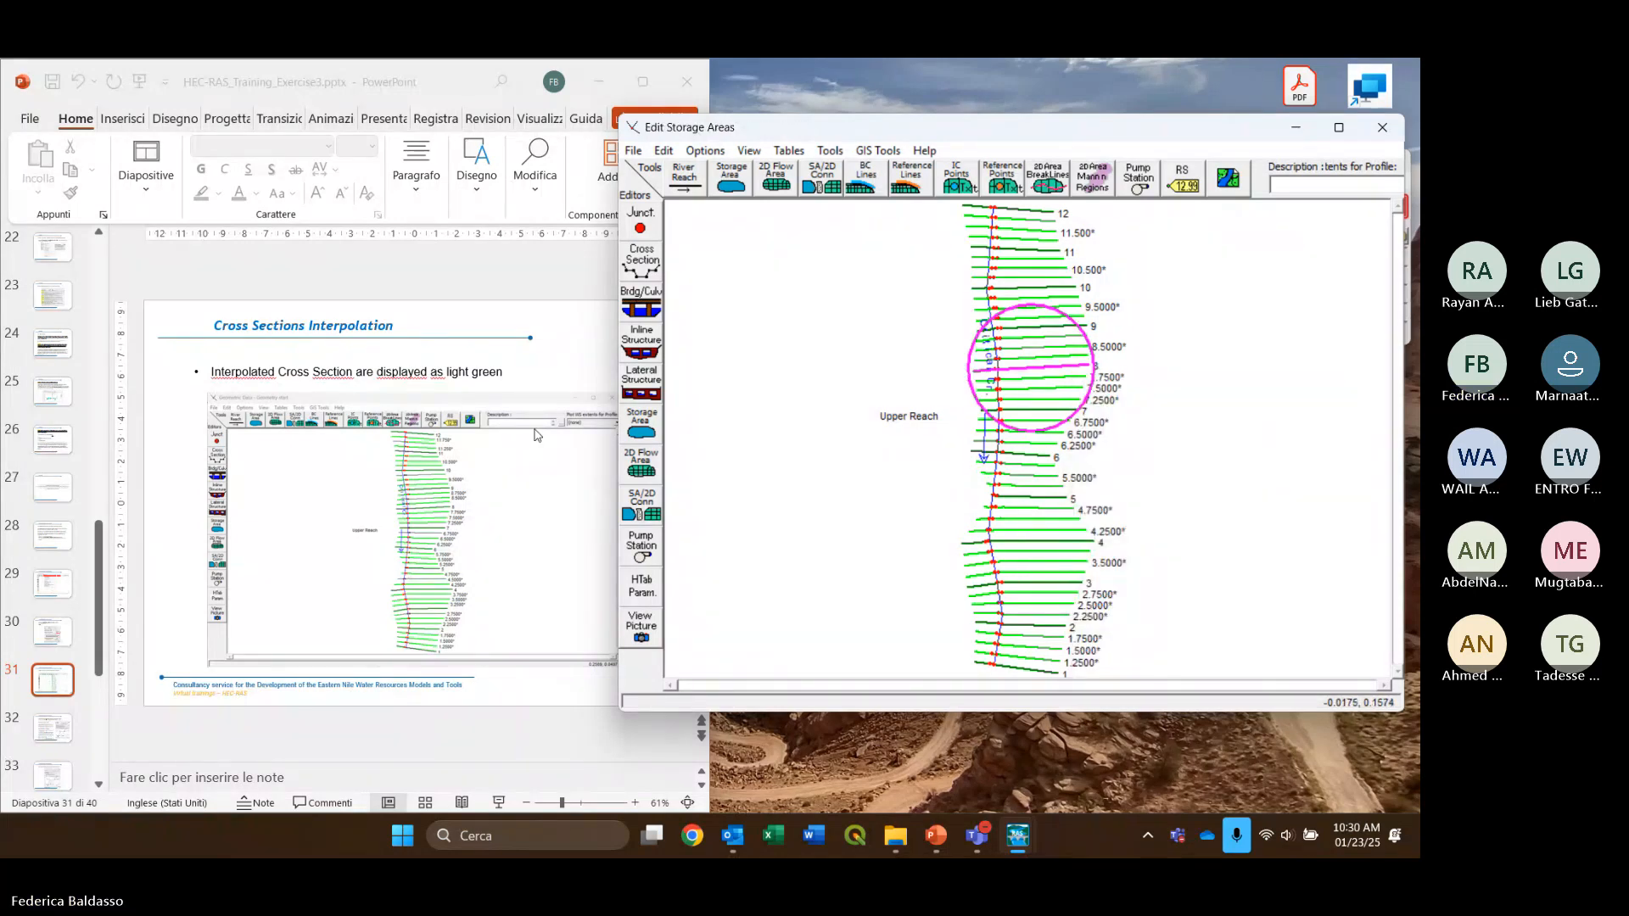
# Advance to the slide on checking interpolation between consecutive cross sections and open the interpolation between two cross sections in HEC-RAS
pyautogui.scroll(-1, 535, 435)
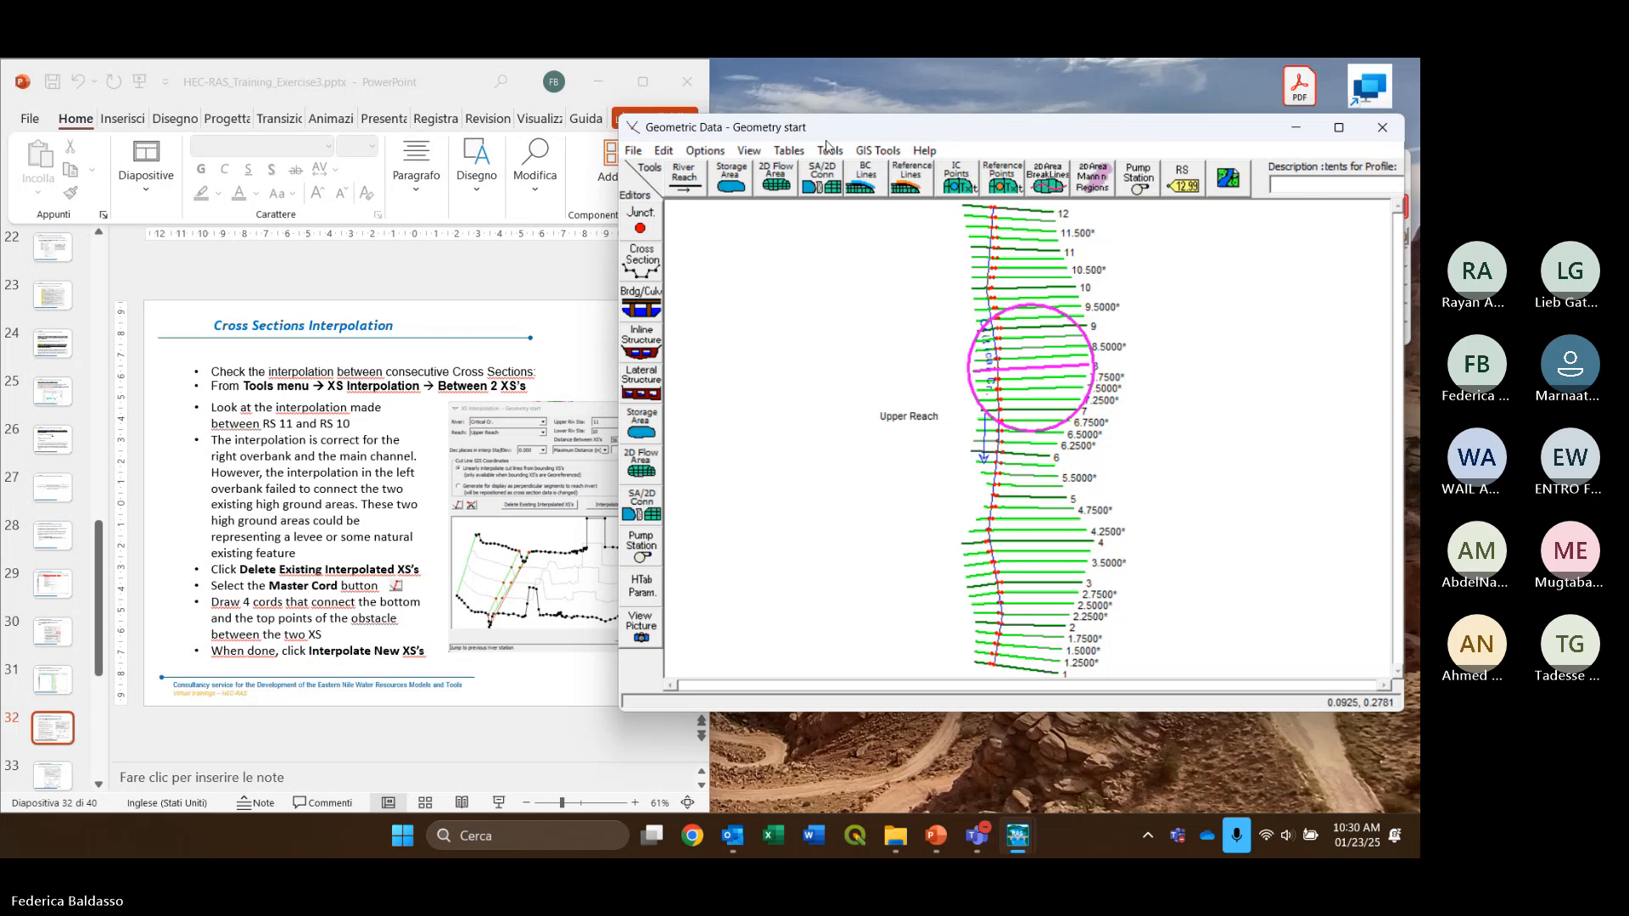
pyautogui.click(707, 134)
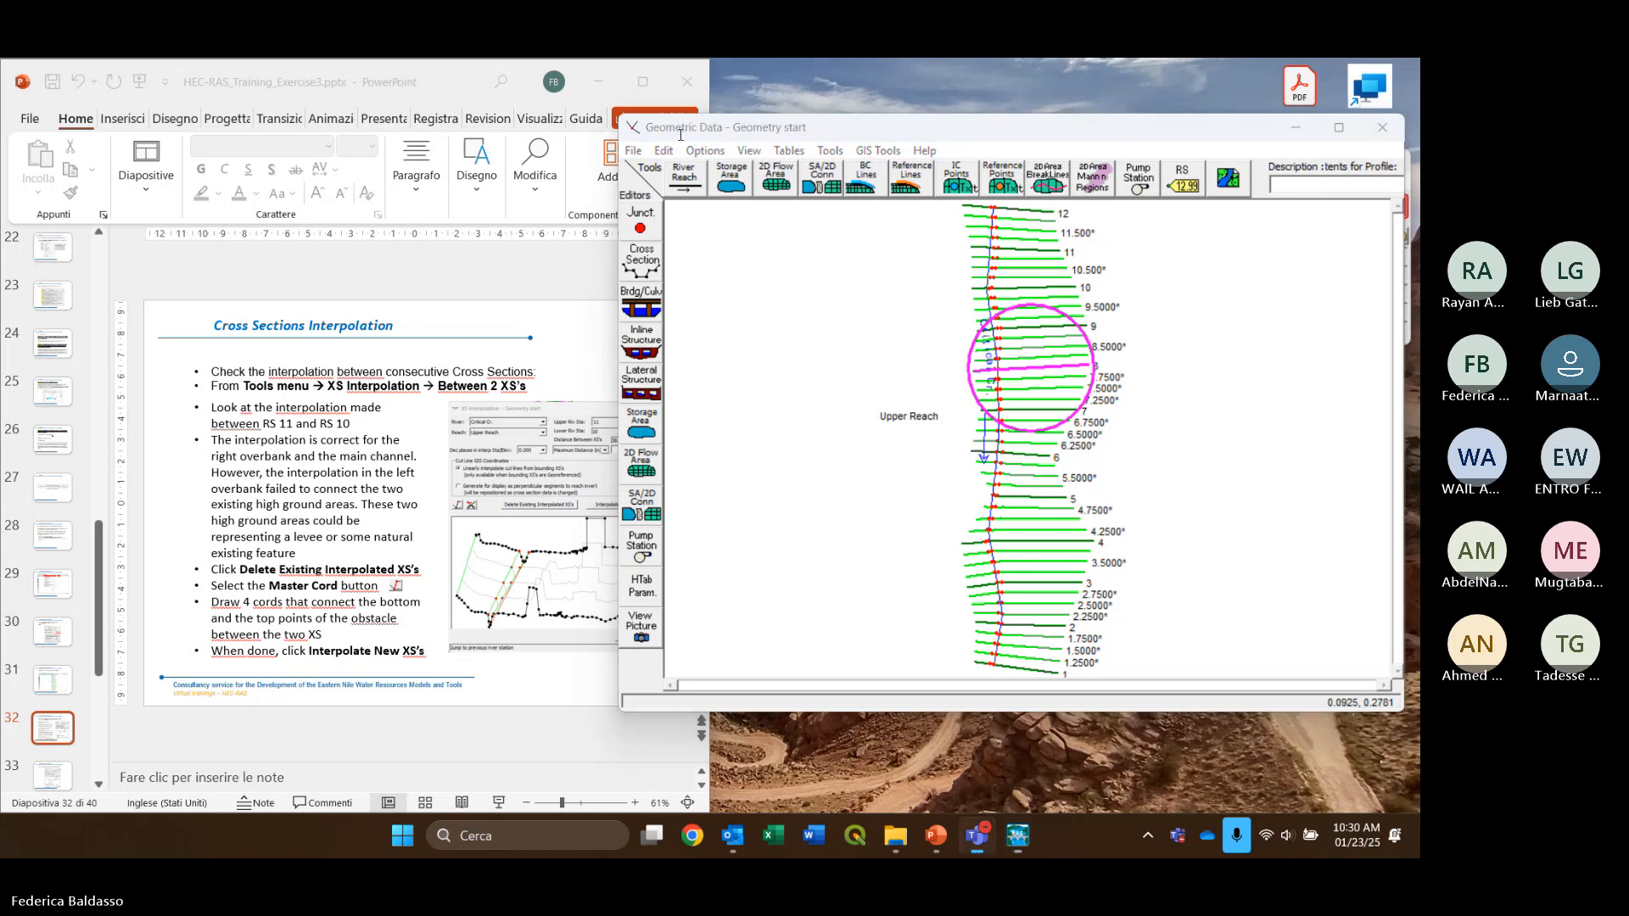
pyautogui.click(831, 151)
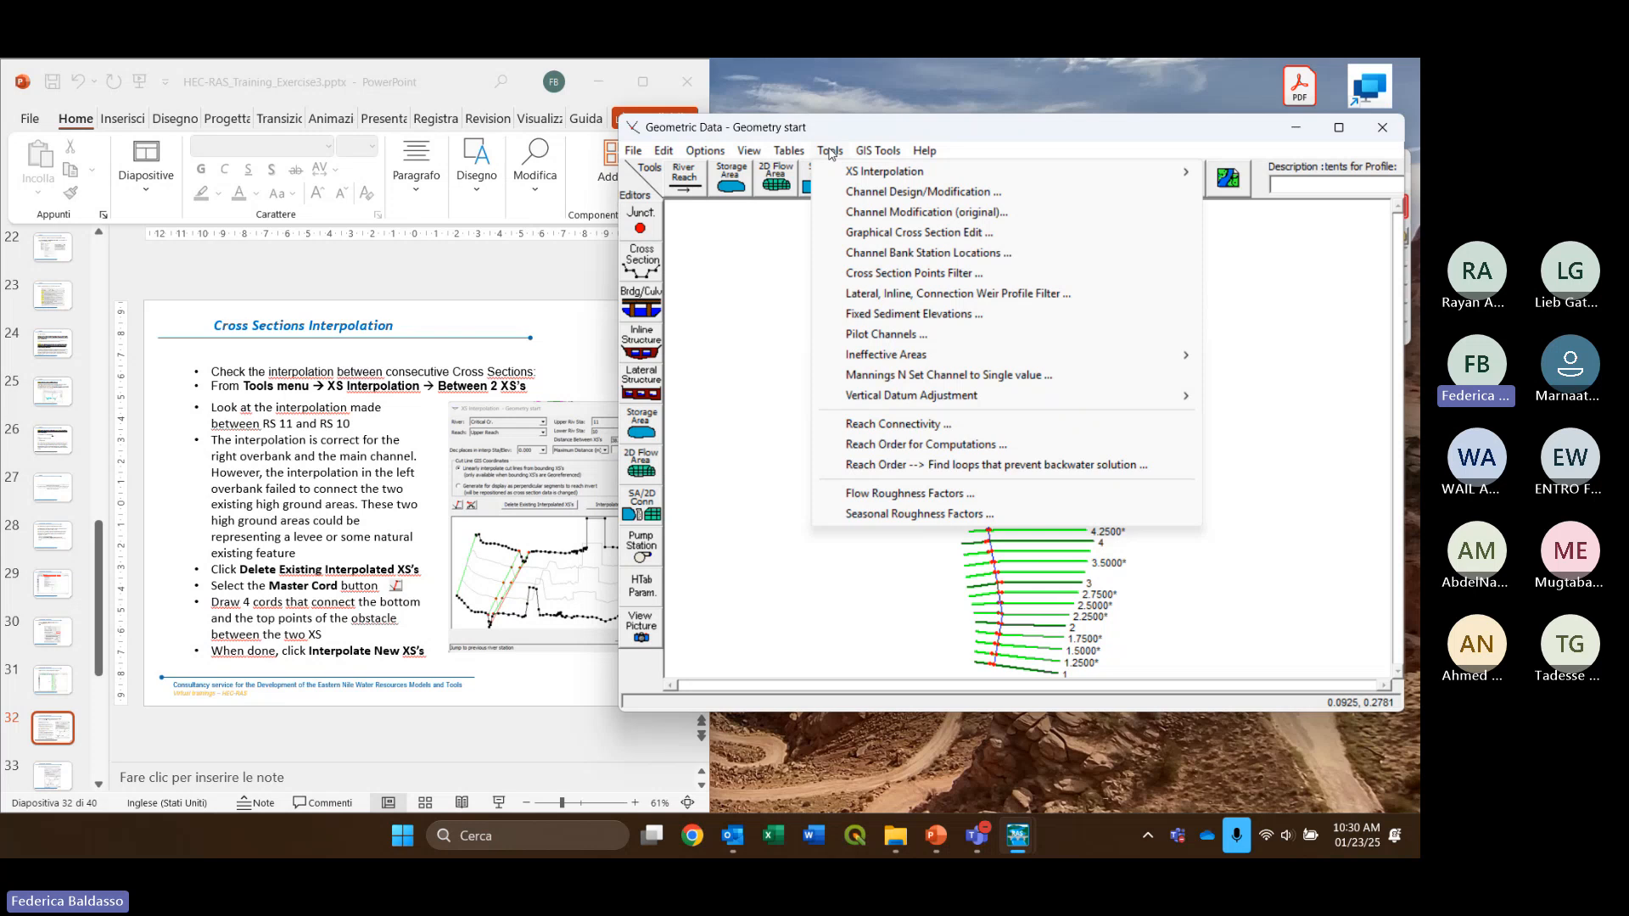
pyautogui.moveTo(862, 176)
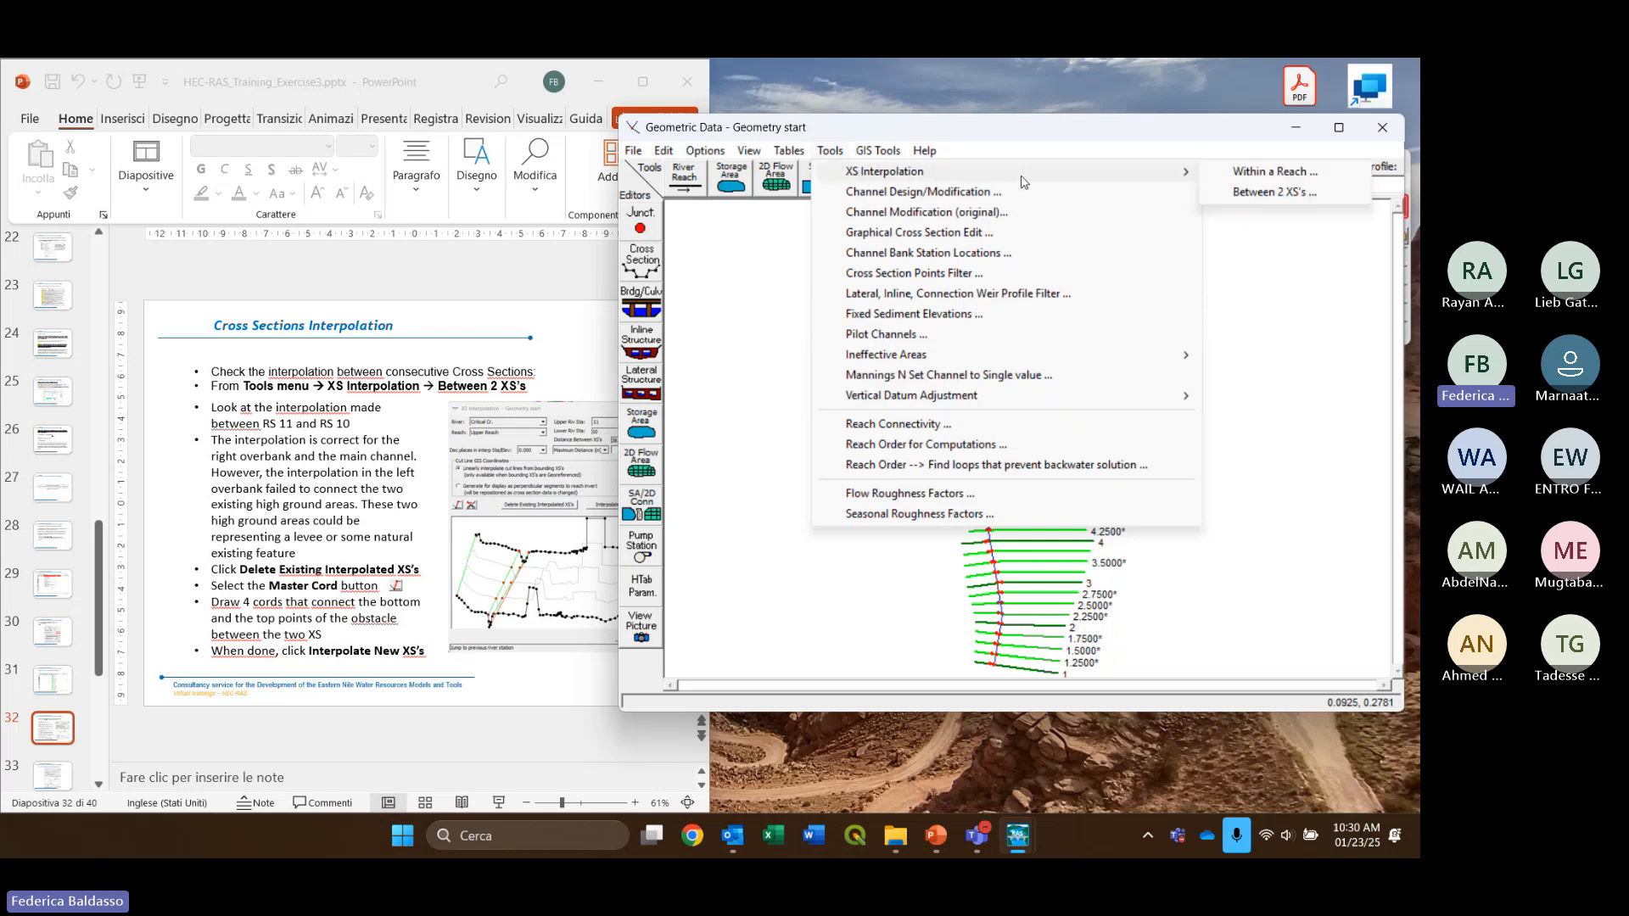
pyautogui.click(1292, 193)
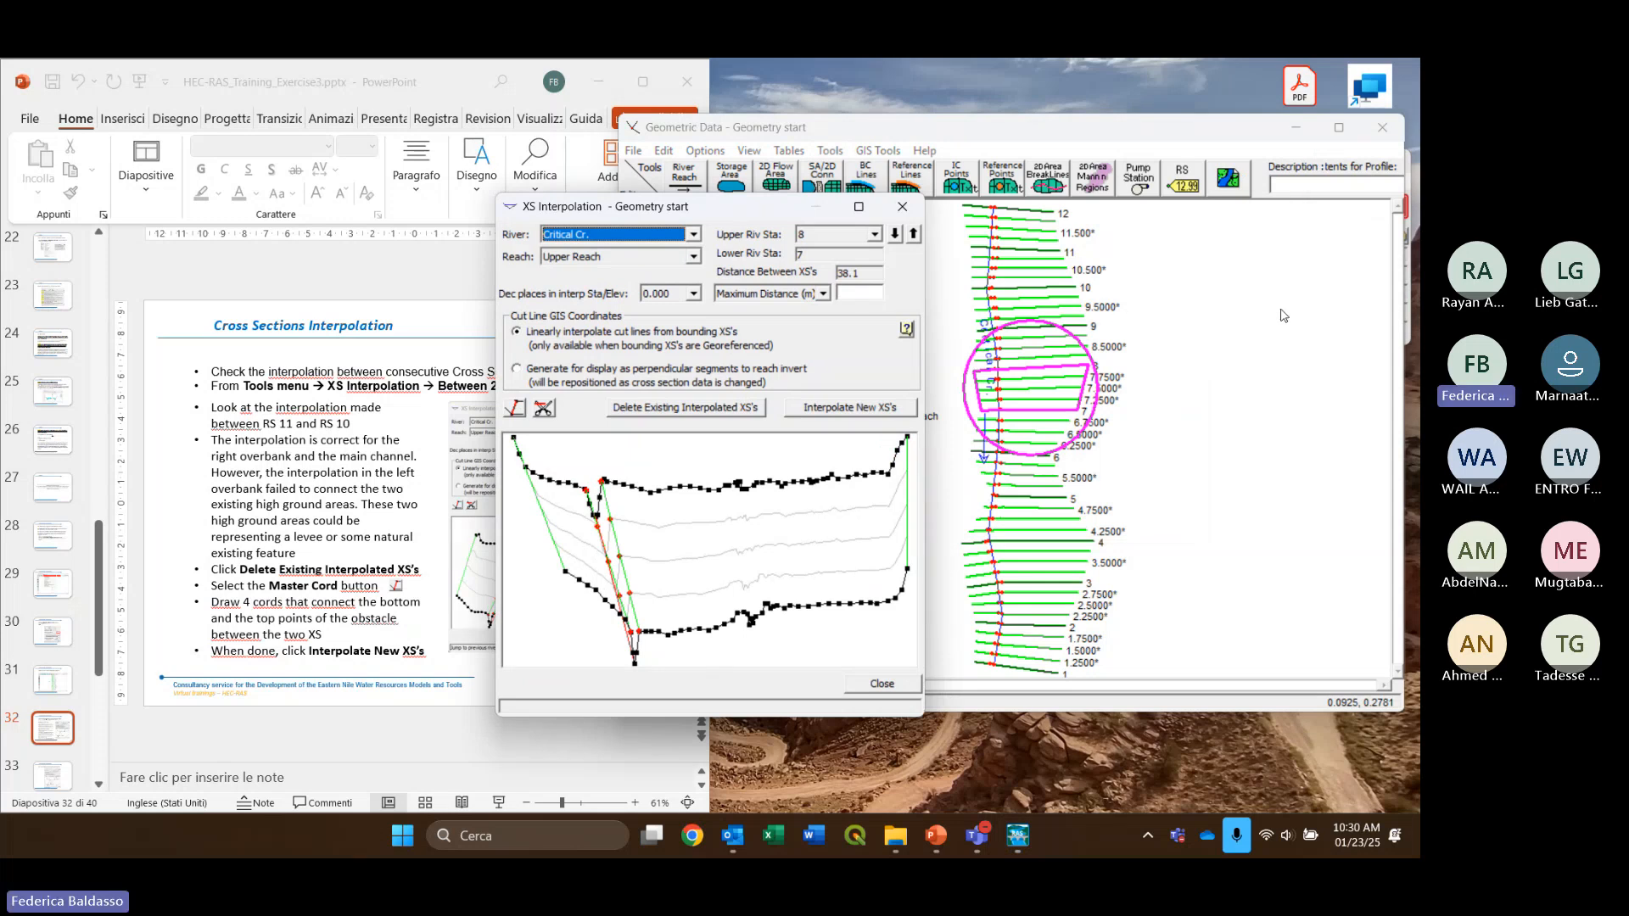
# Switch to Teams, open the meeting chat and admit the participant waiting in the lobby
pyautogui.click(1335, 405)
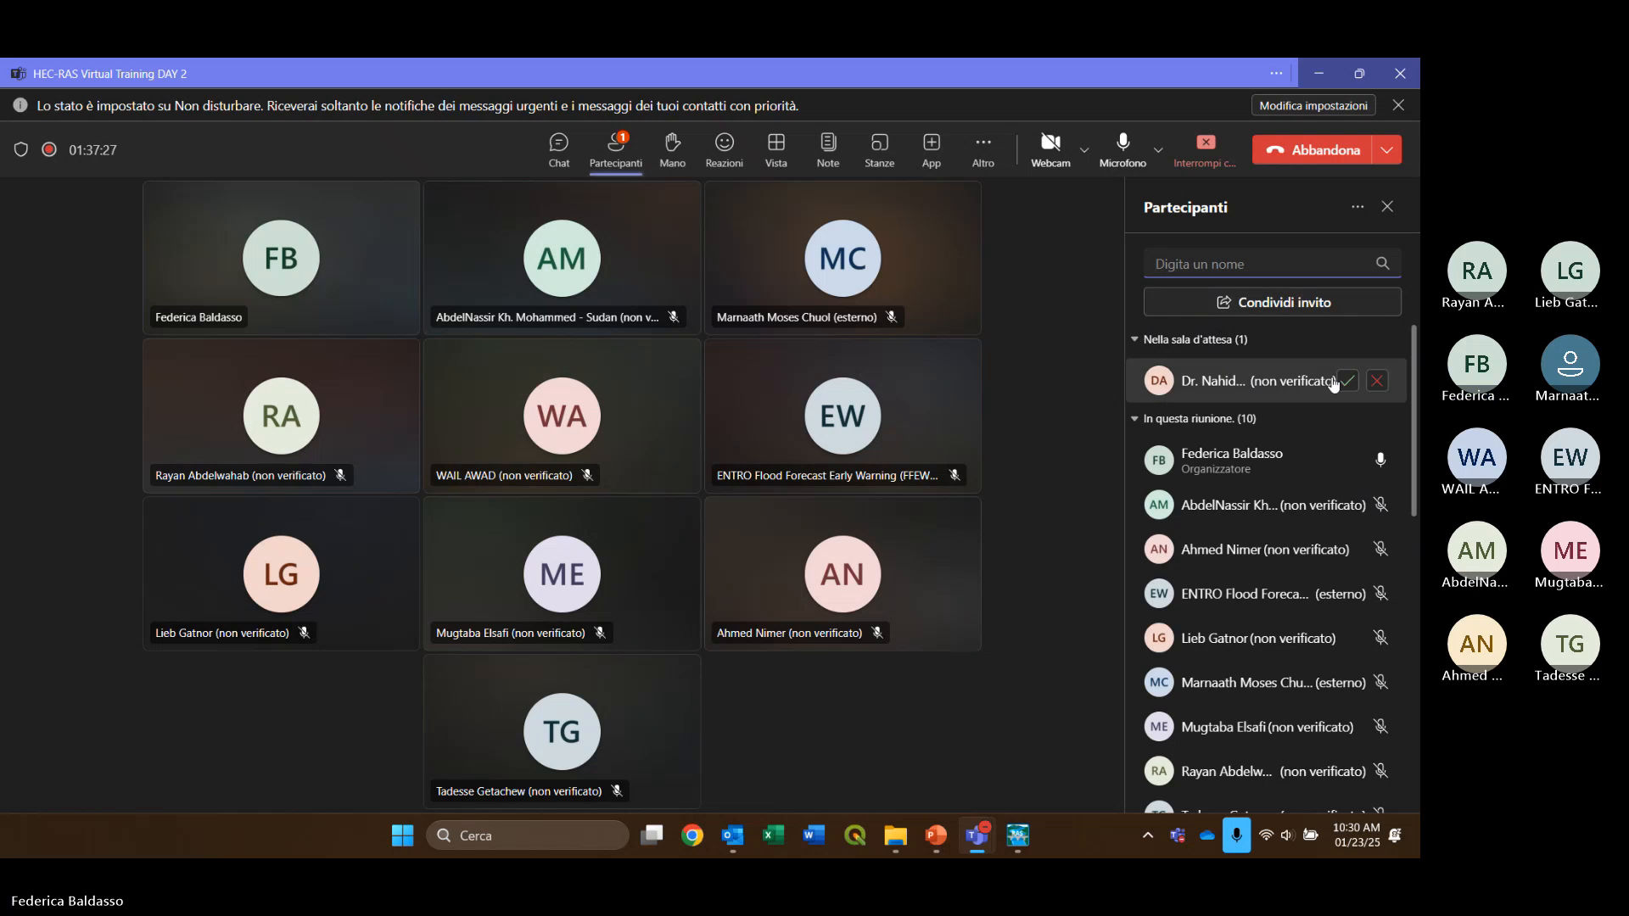
pyautogui.click(1348, 381)
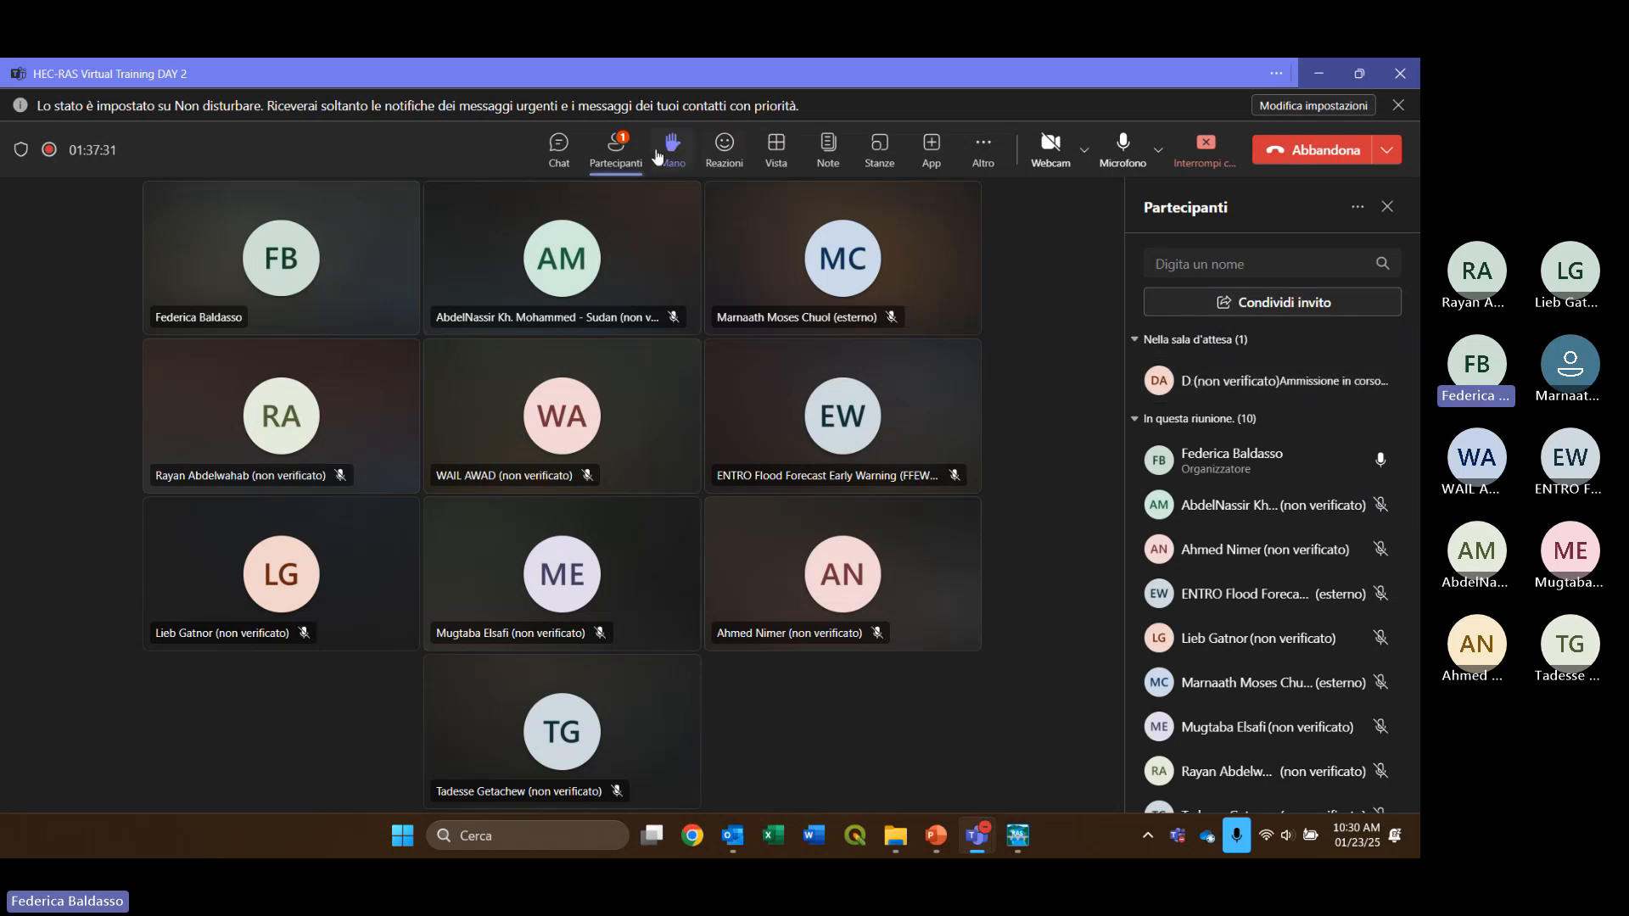
pyautogui.click(624, 155)
pyautogui.click(566, 152)
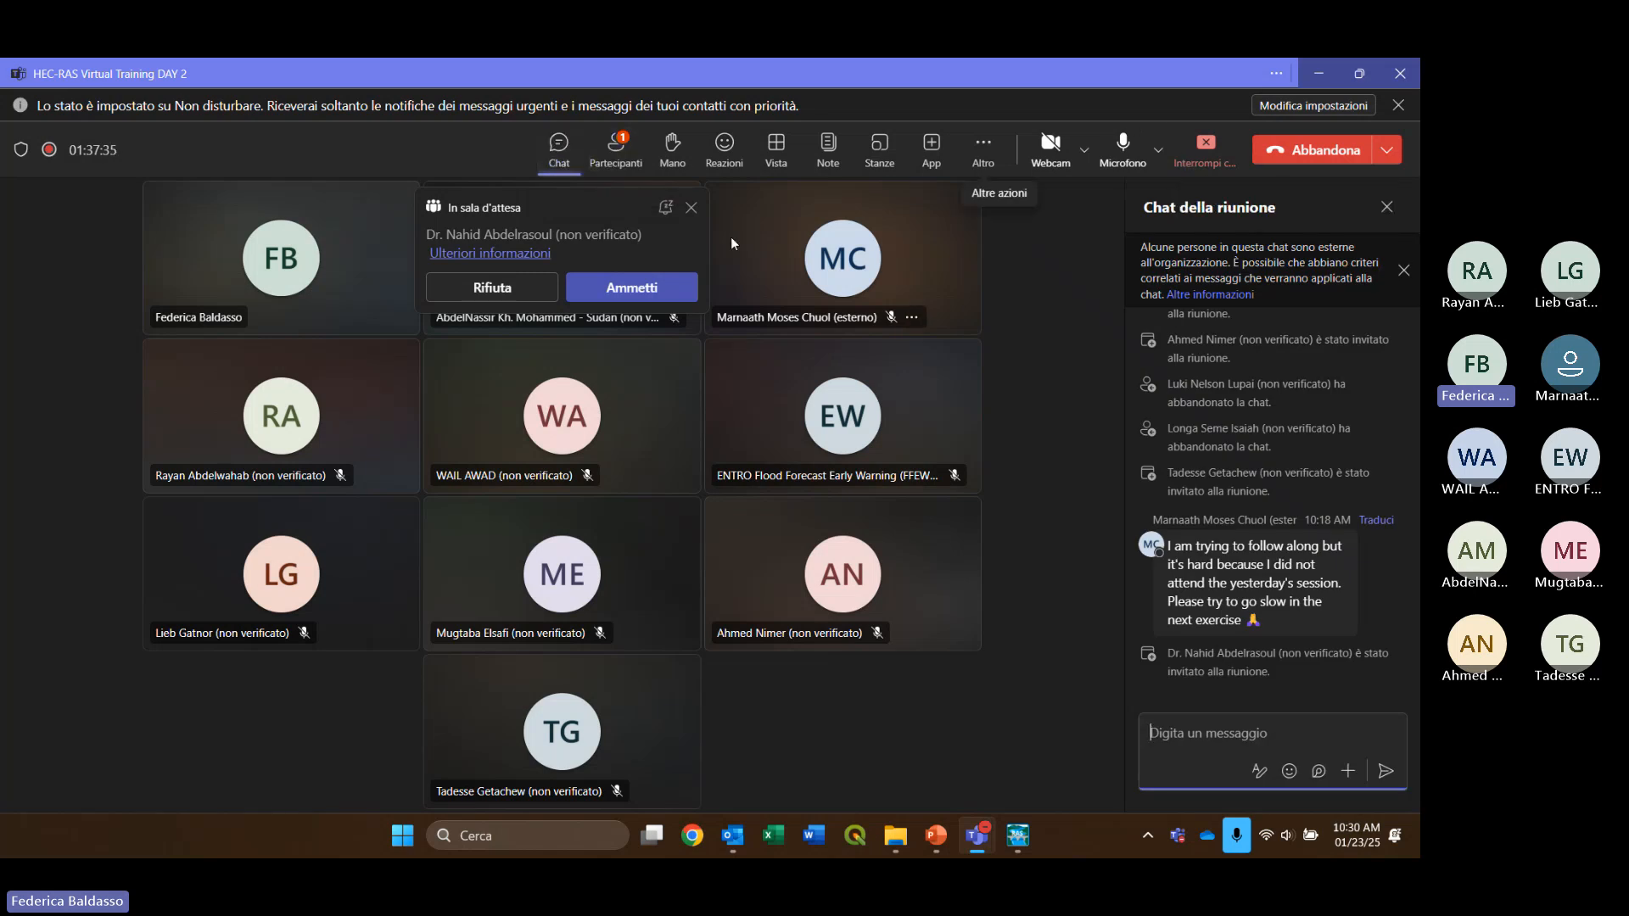
pyautogui.click(641, 297)
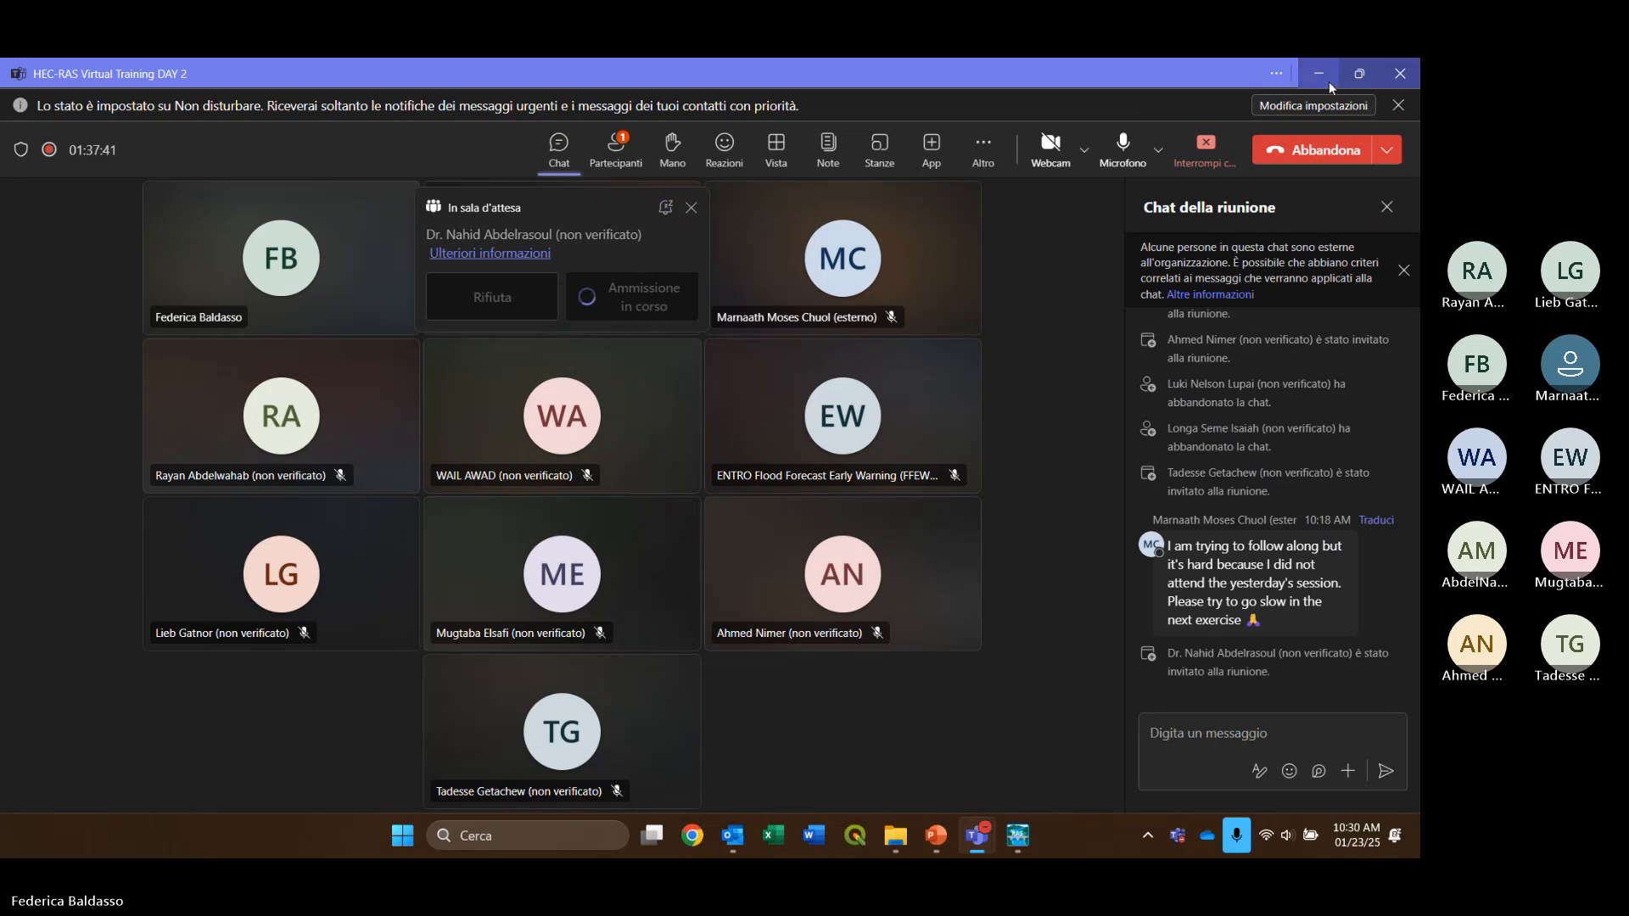
# Retry admitting the waiting participant from the participants list and minimize the Teams meeting window to return to HEC-RAS
pyautogui.click(617, 150)
pyautogui.click(1349, 382)
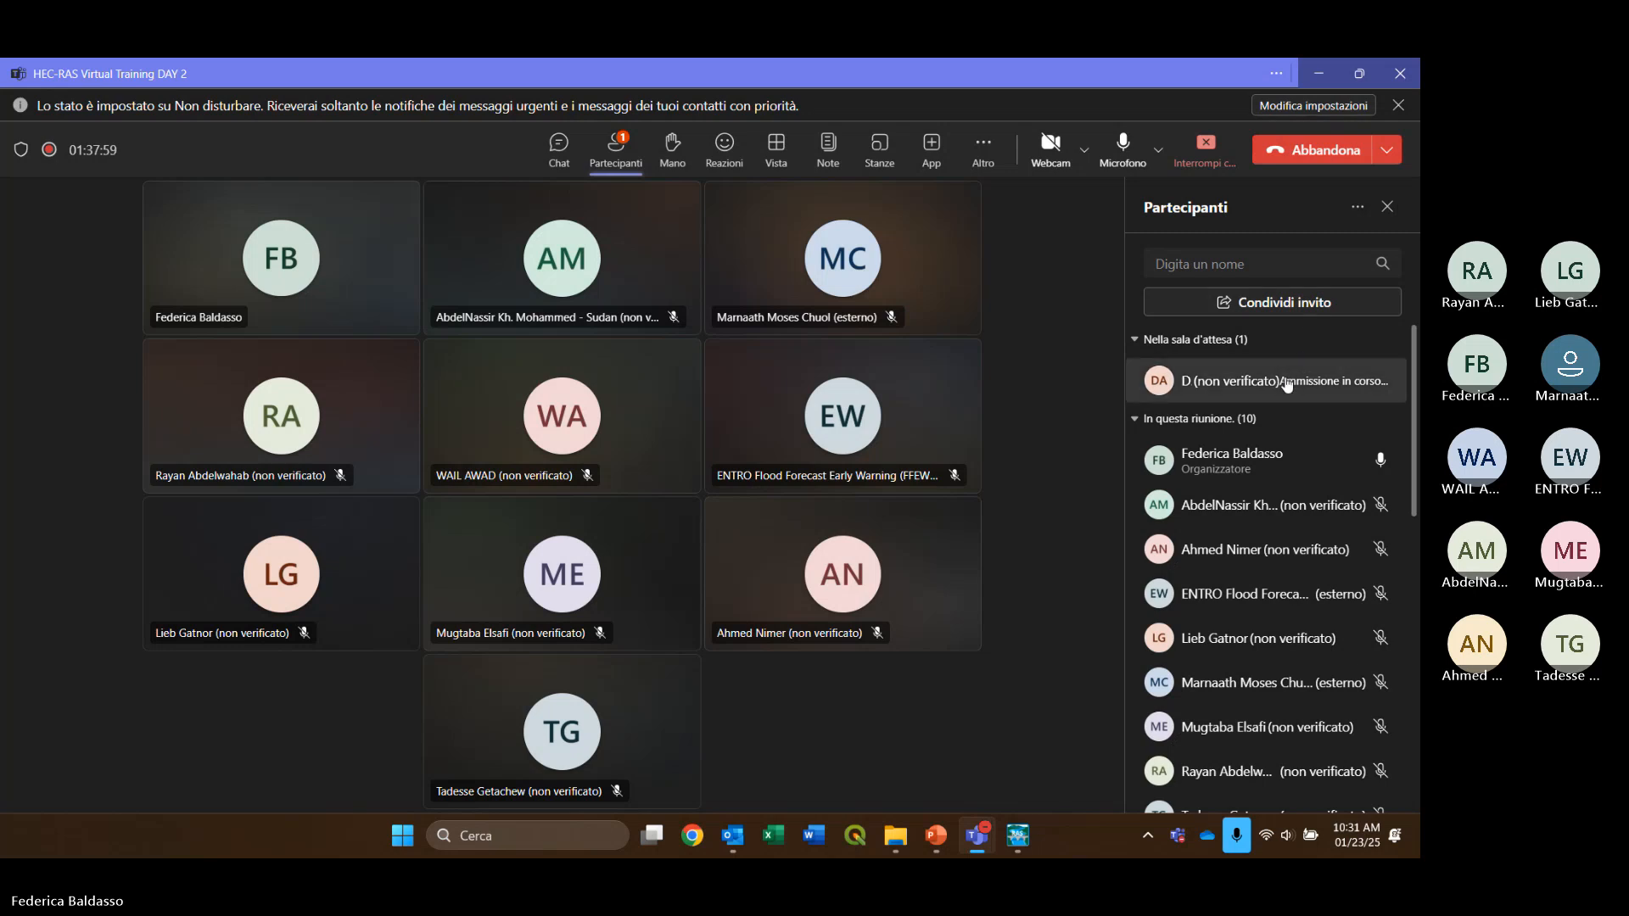
pyautogui.click(618, 153)
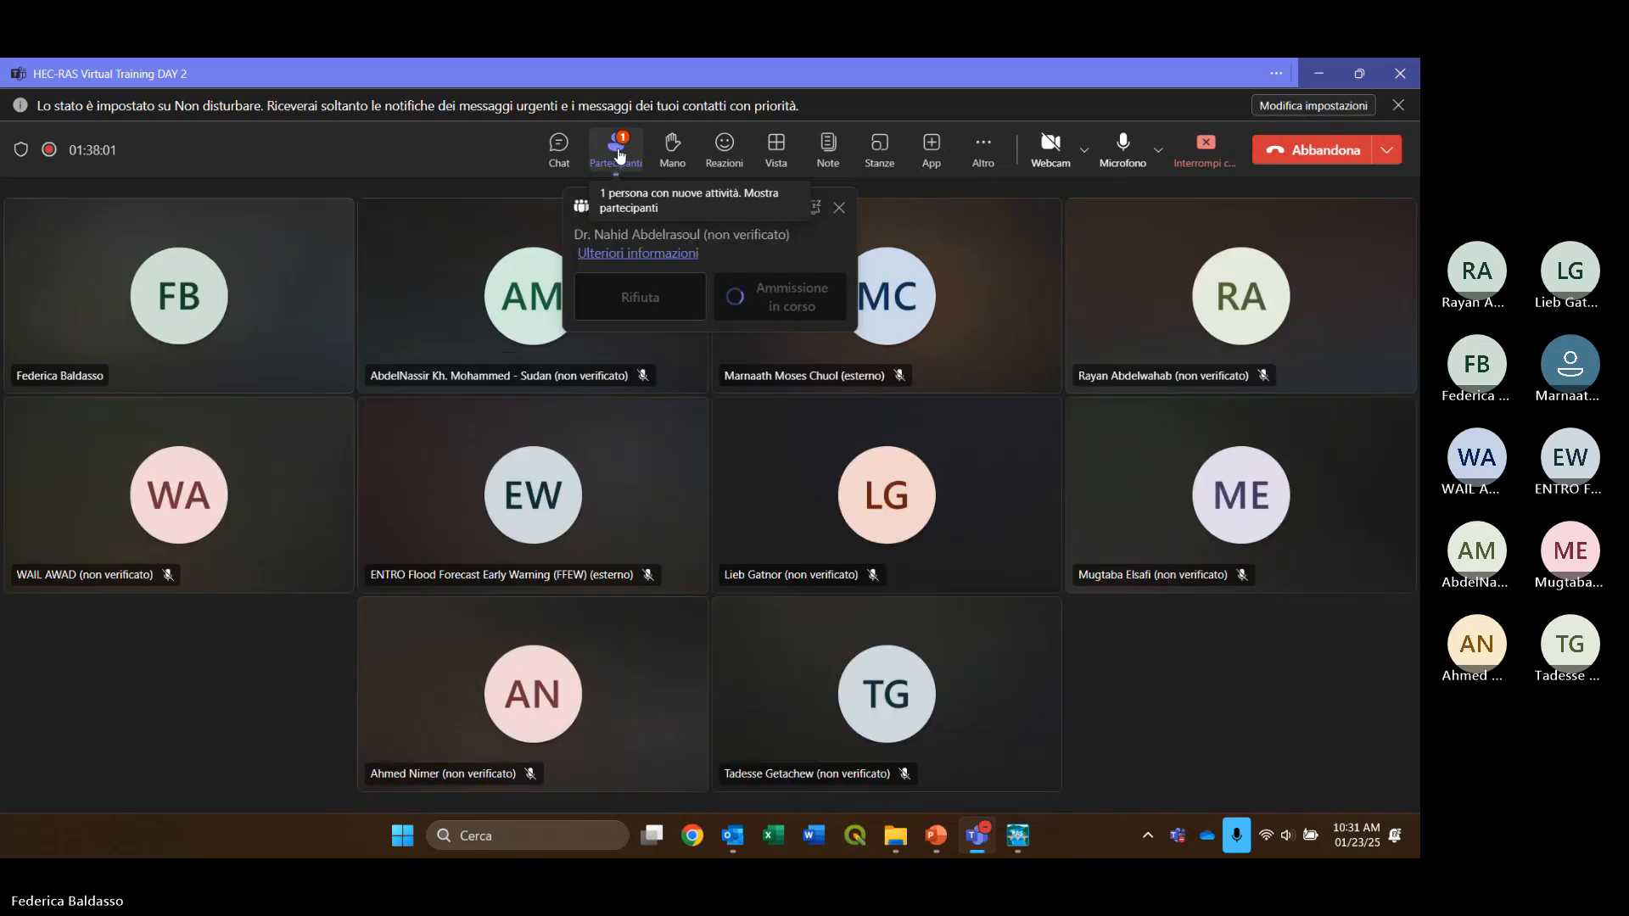
pyautogui.click(619, 155)
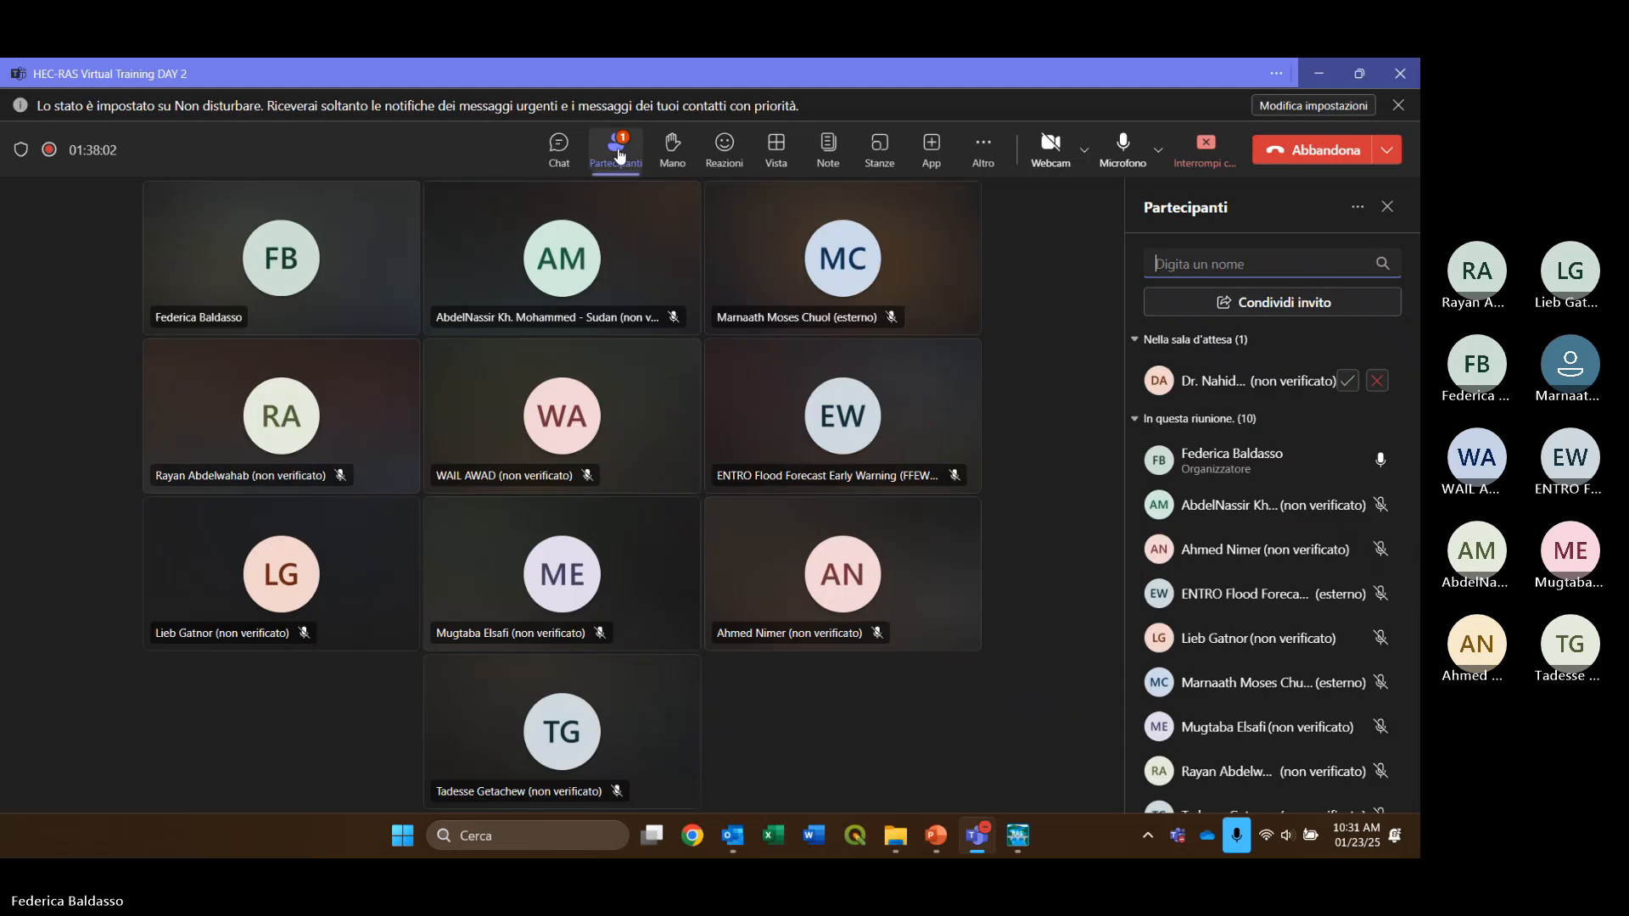
pyautogui.click(1348, 383)
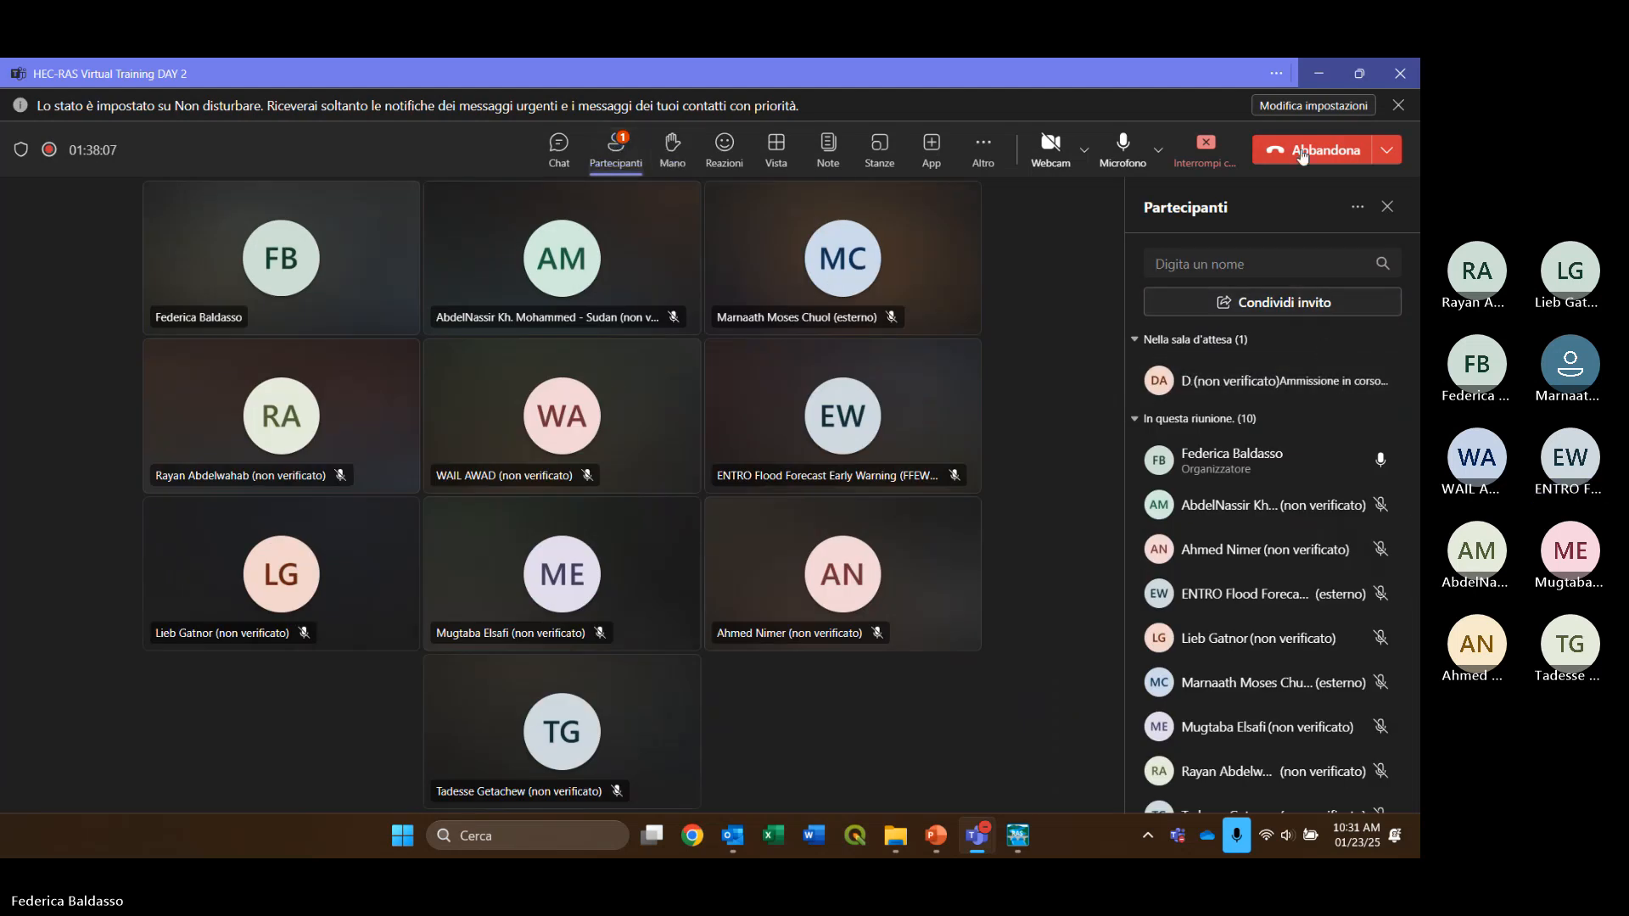
pyautogui.click(1319, 76)
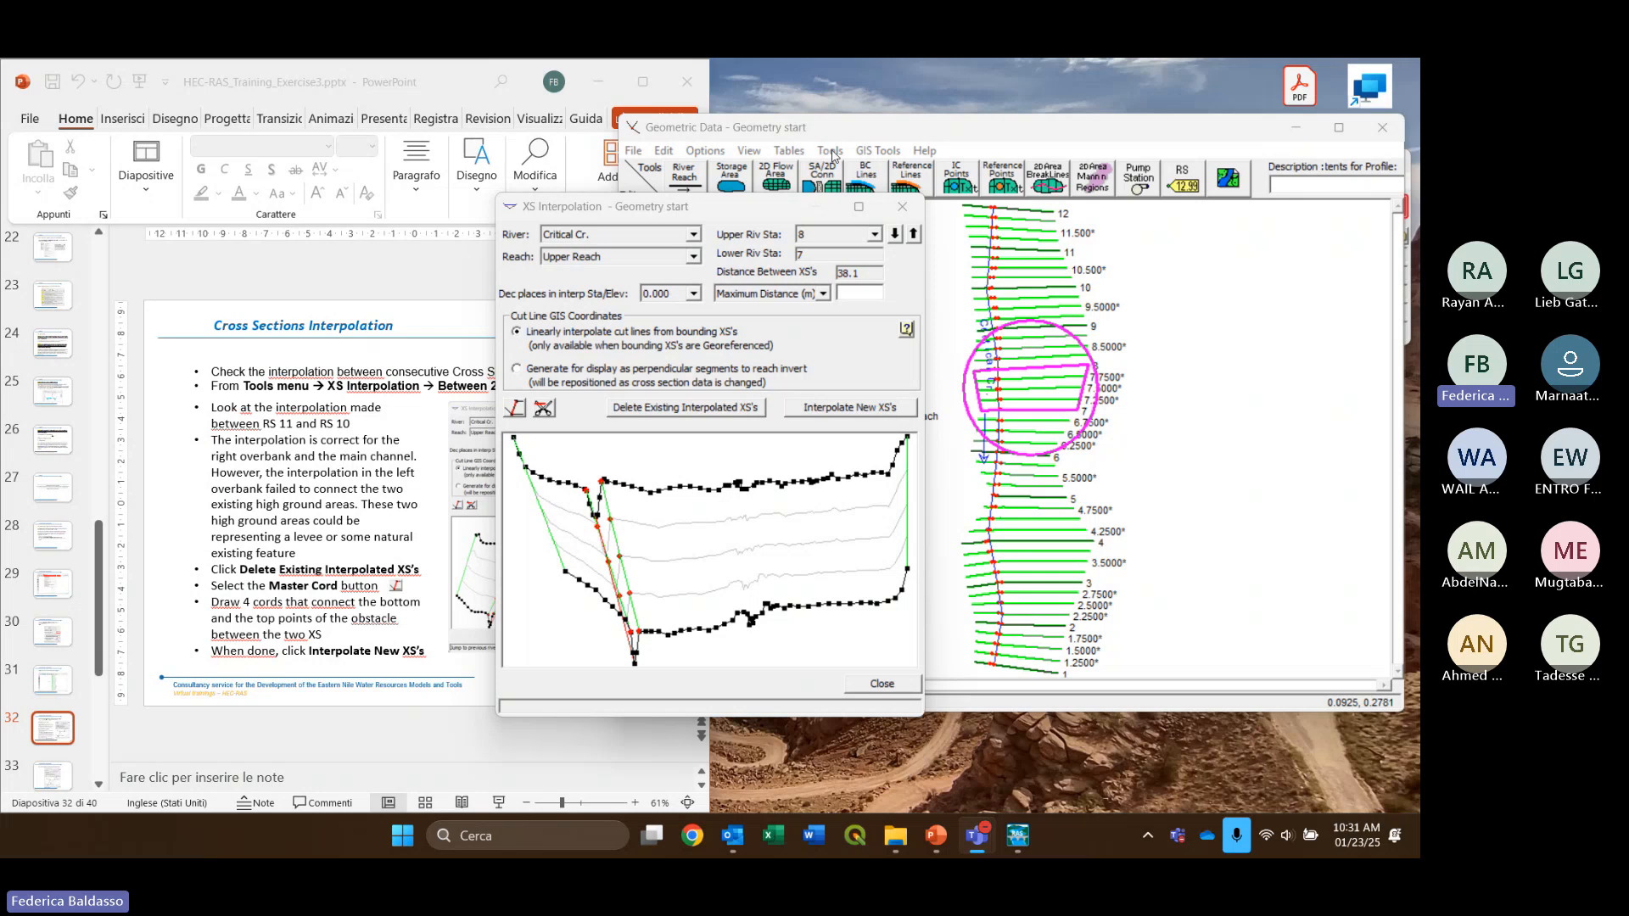
# Examine the interpolation for each consecutive cross-section pair going downstream from river stations 8–7 to 2–1
pyautogui.click(554, 222)
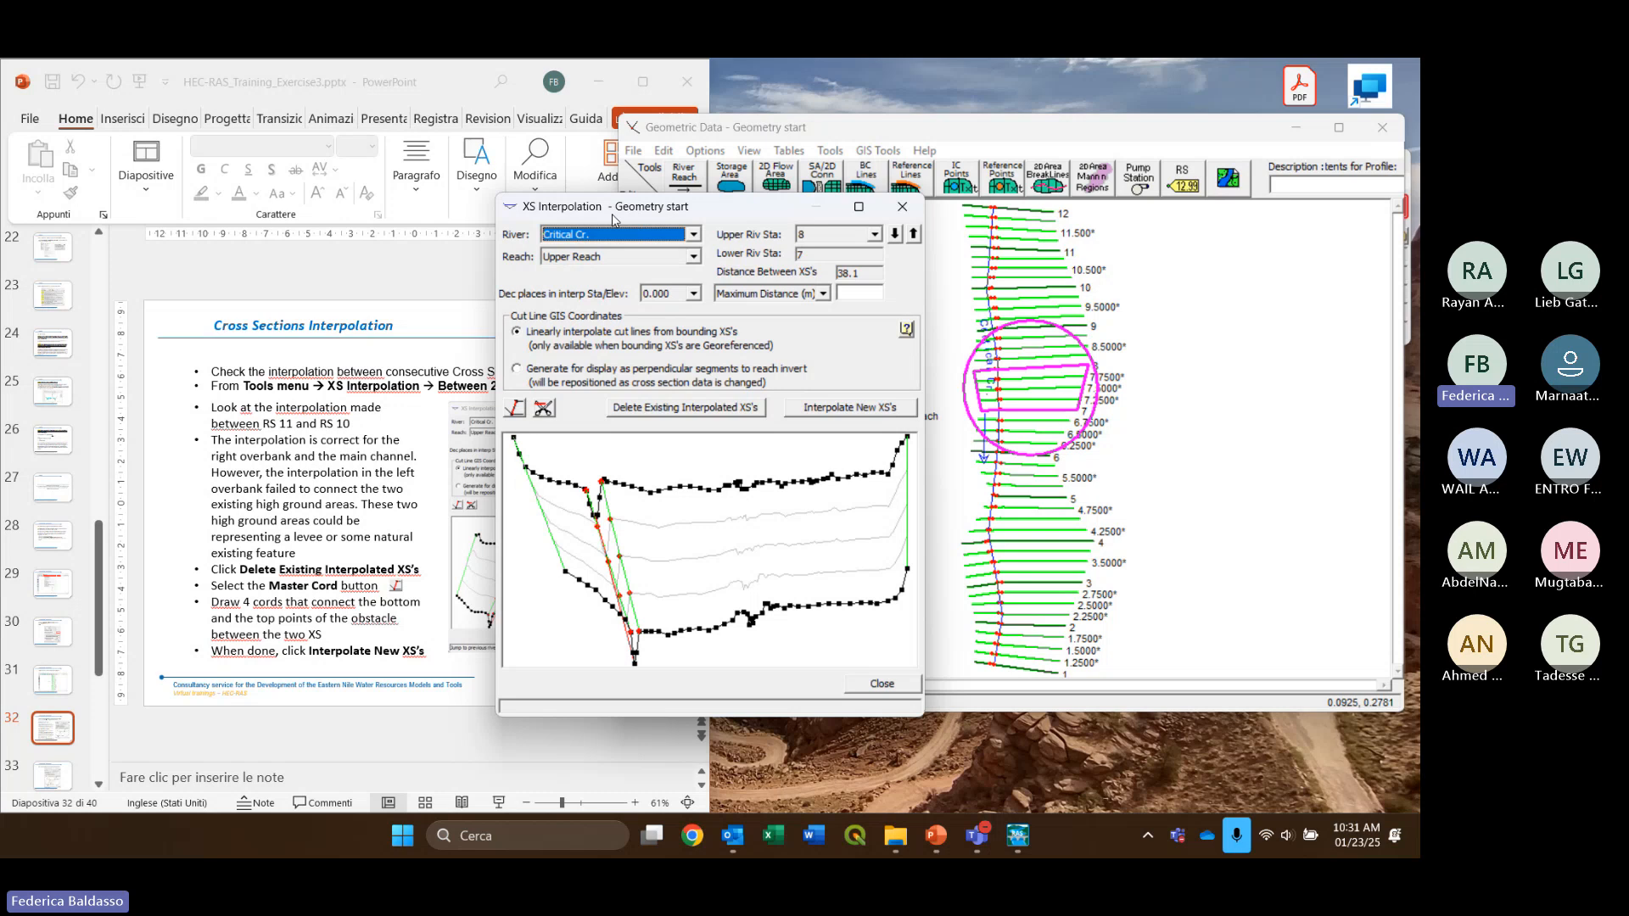
pyautogui.click(755, 196)
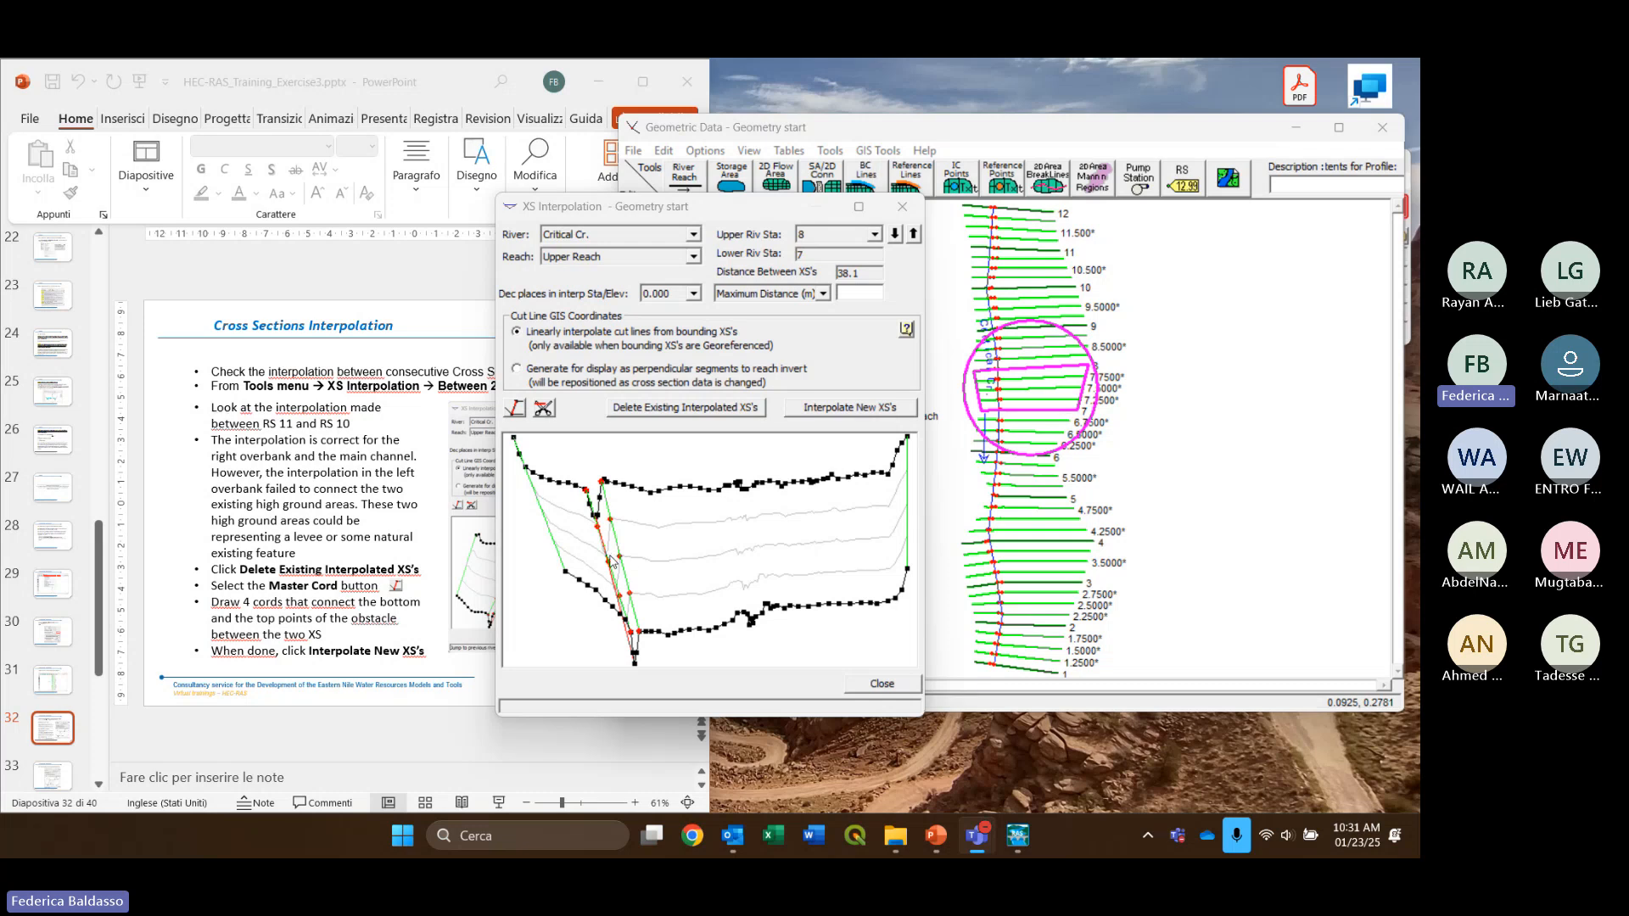
pyautogui.click(896, 235)
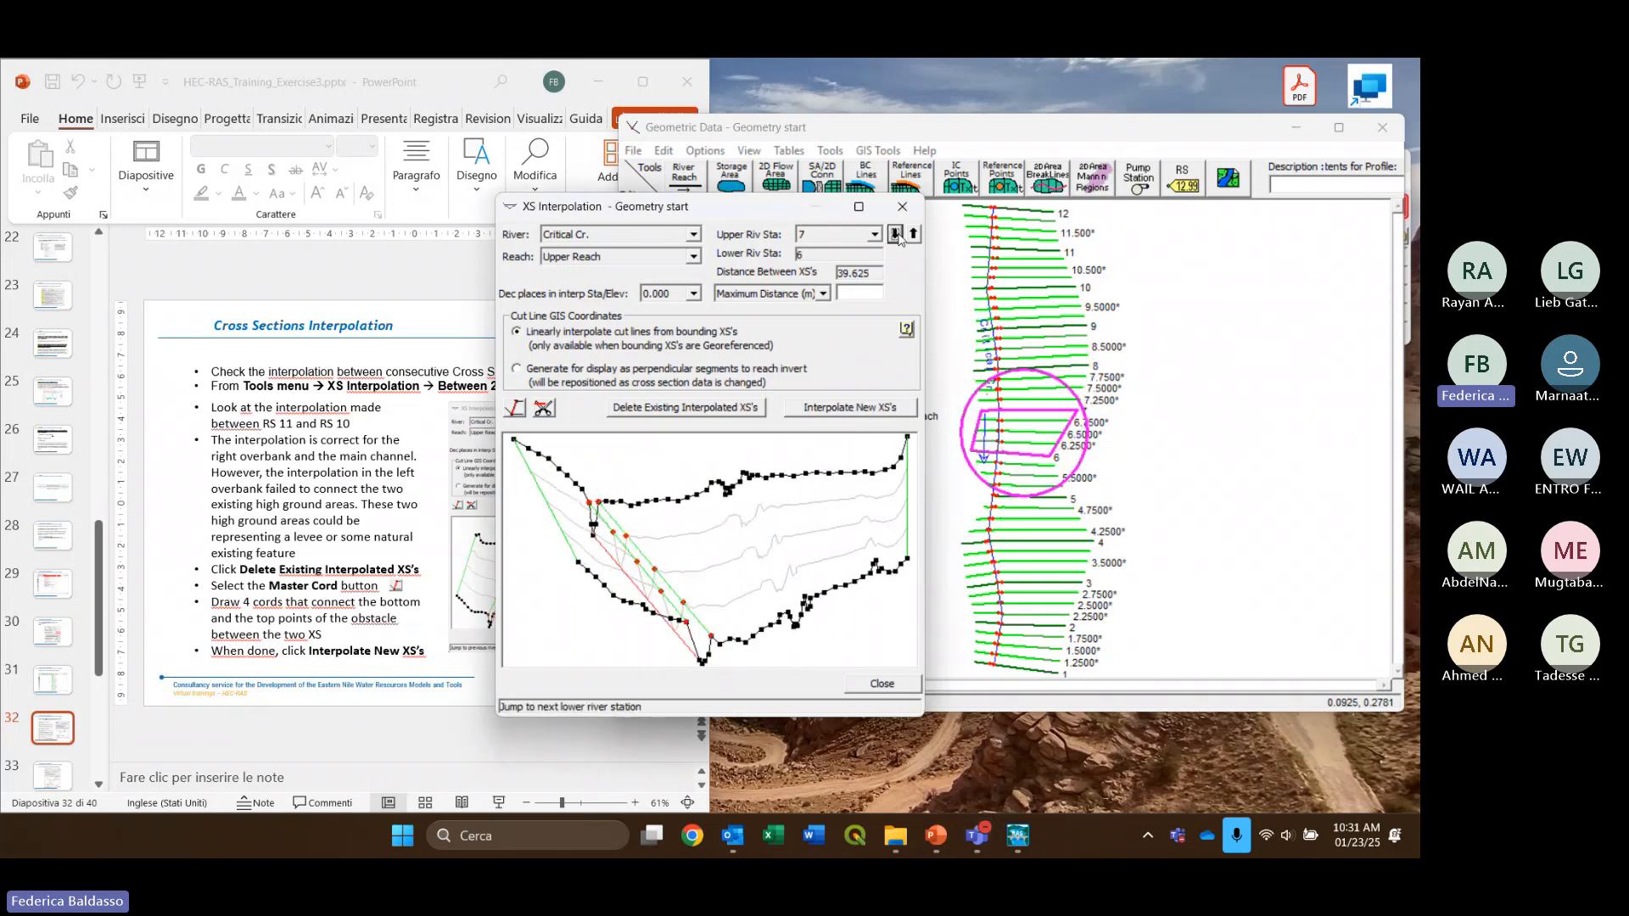
pyautogui.click(896, 235)
pyautogui.click(897, 235)
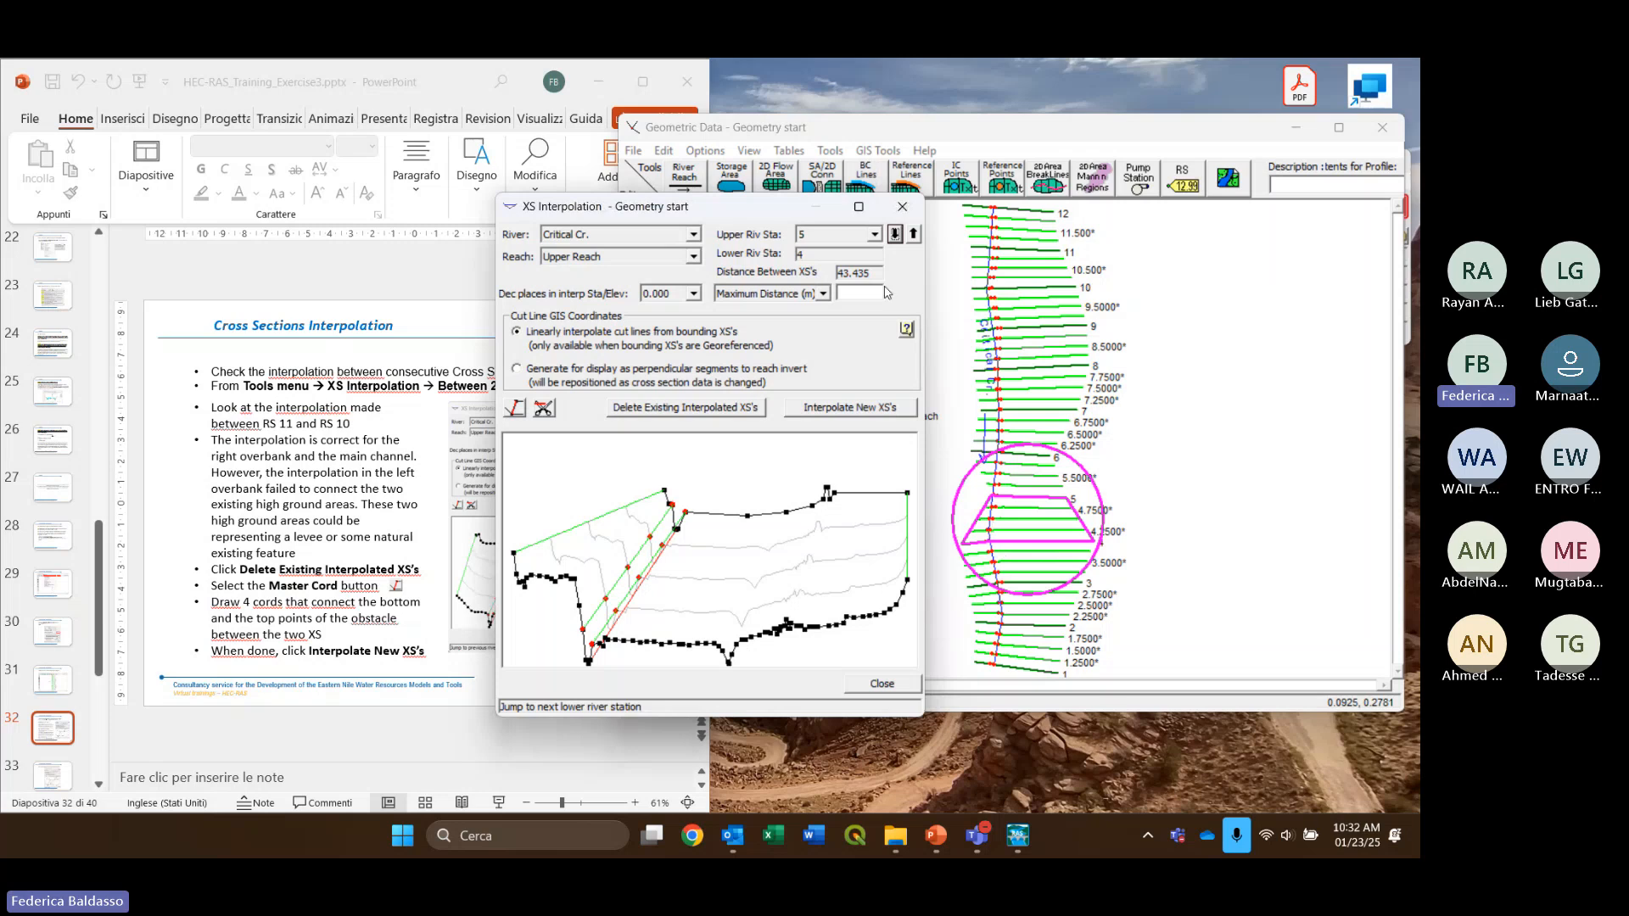
pyautogui.click(896, 235)
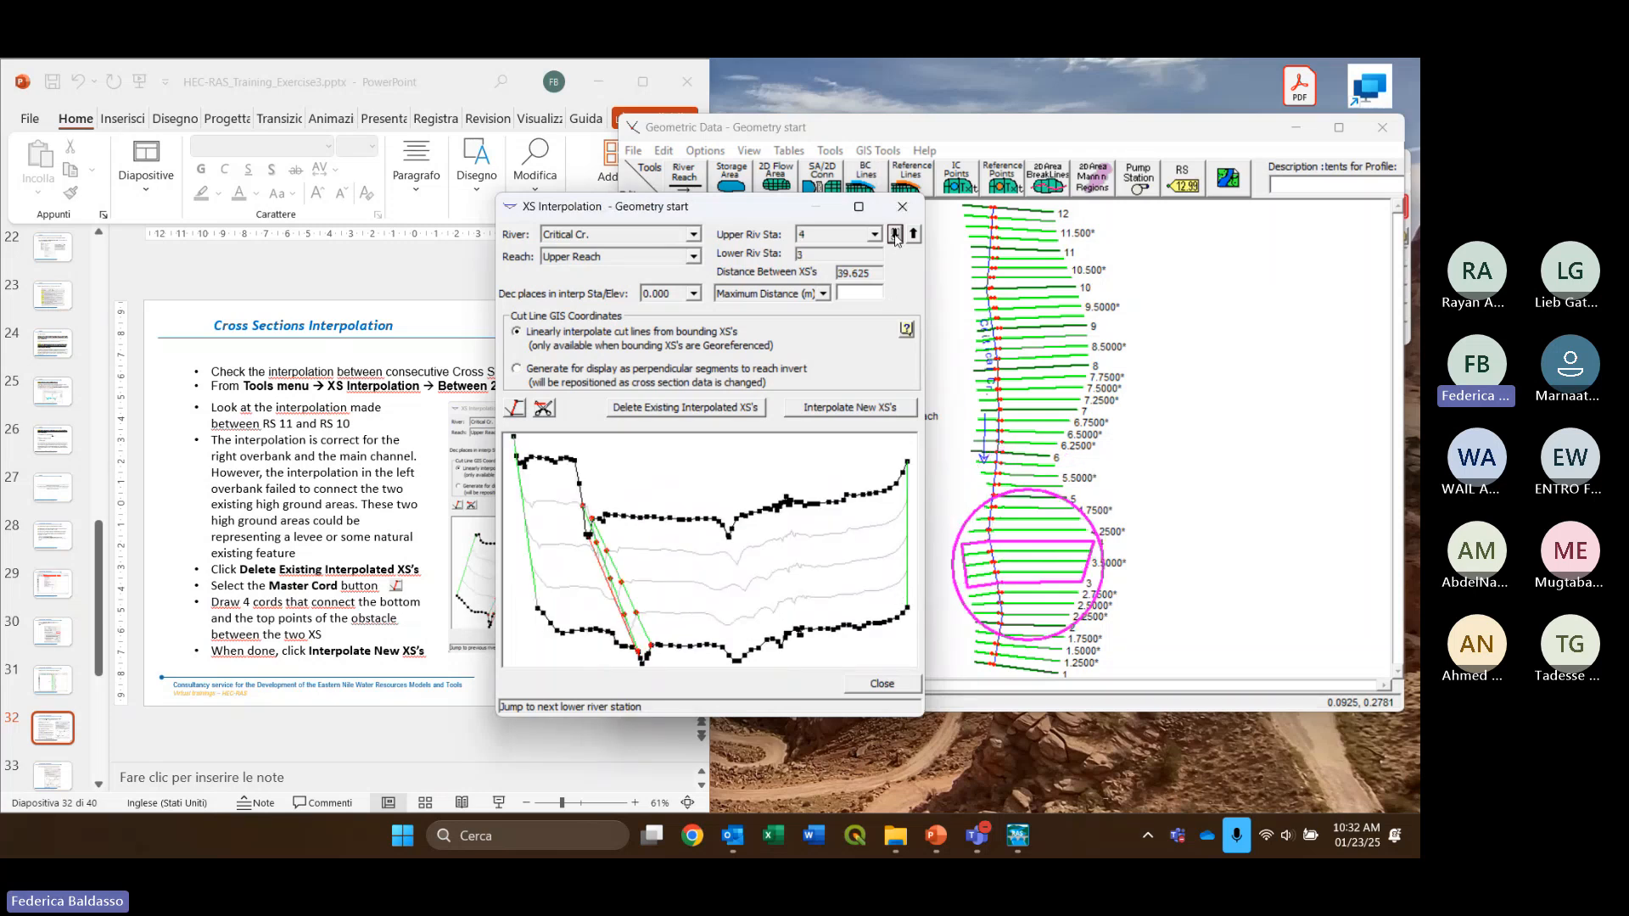
pyautogui.click(897, 240)
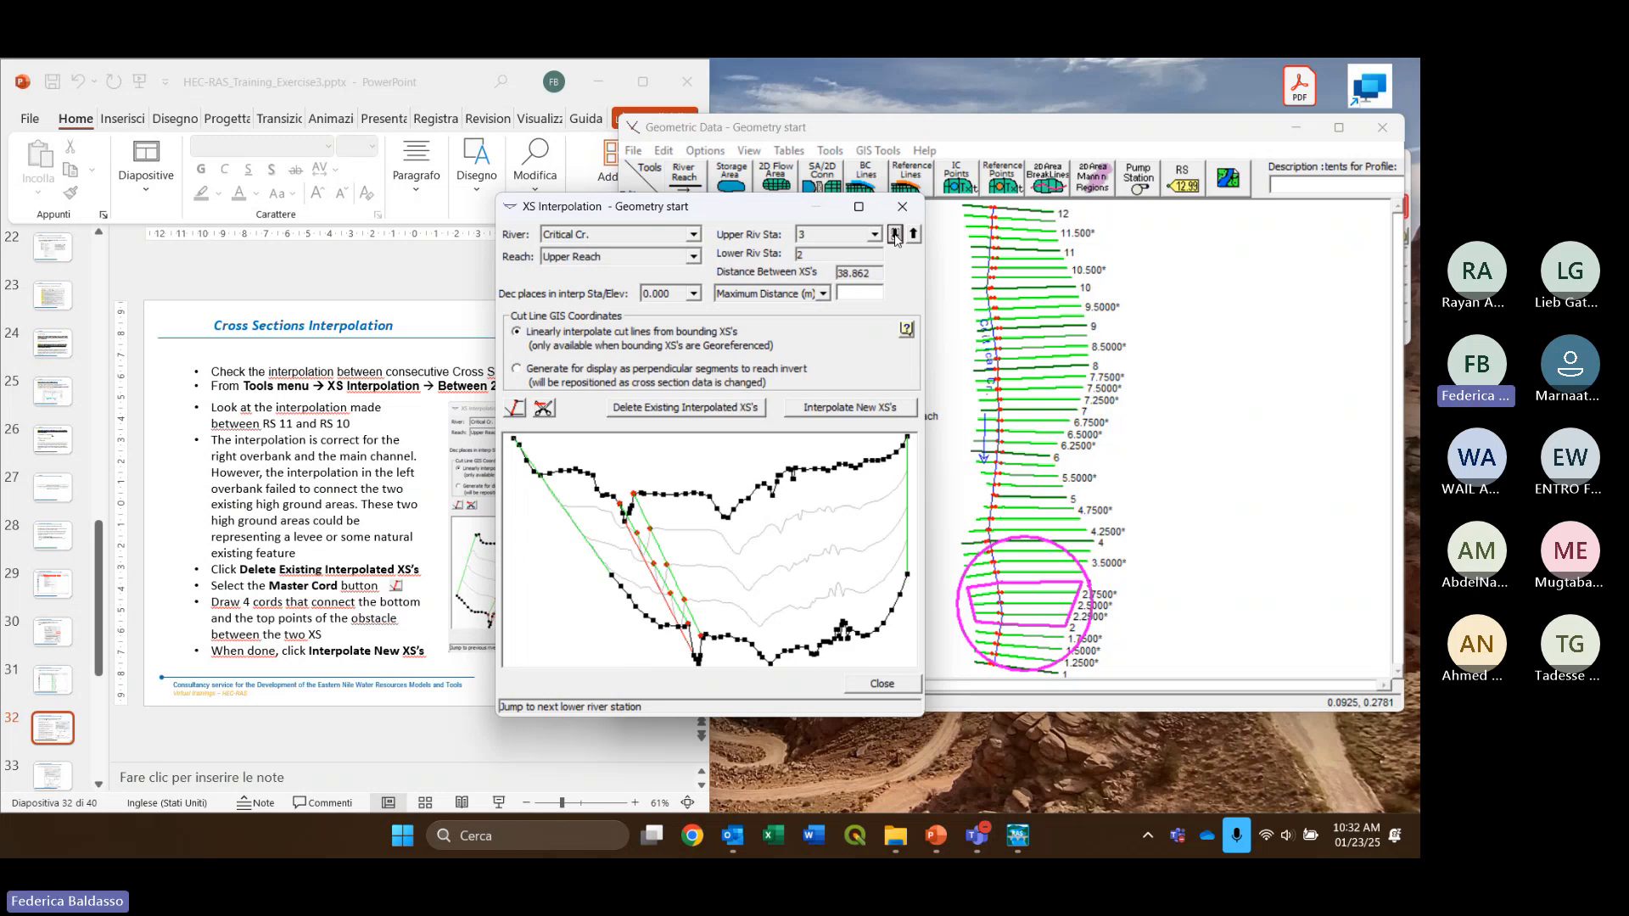
pyautogui.click(896, 235)
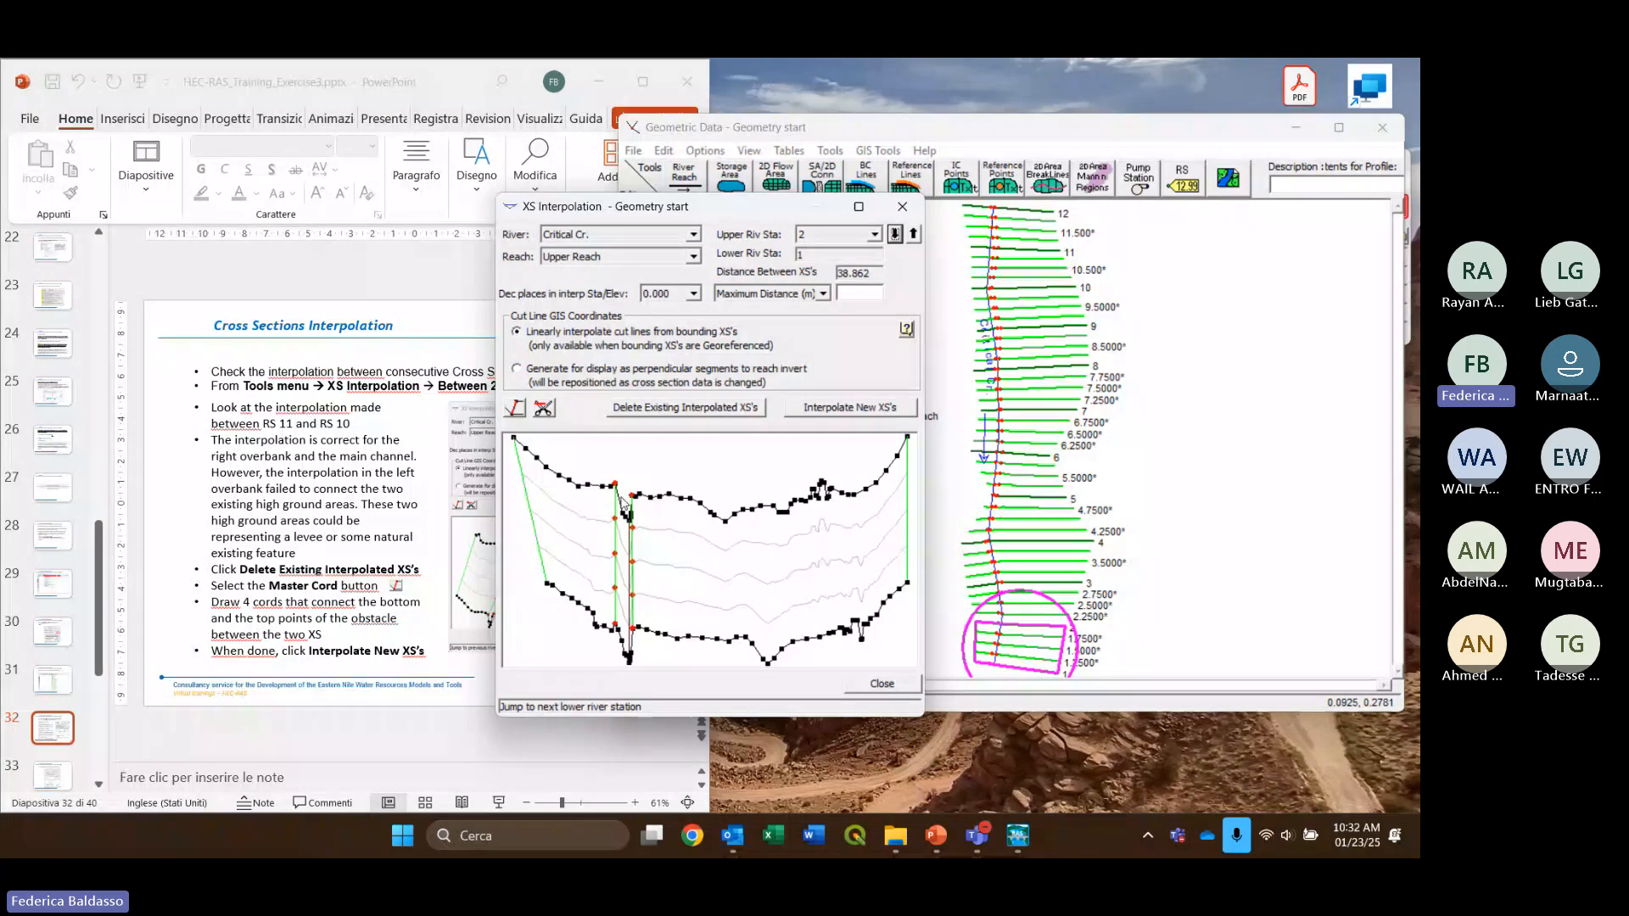
# Go back upstream through the cross-section pairs and select upper river station 11 with lower river station 10
pyautogui.click(914, 235)
pyautogui.click(913, 235)
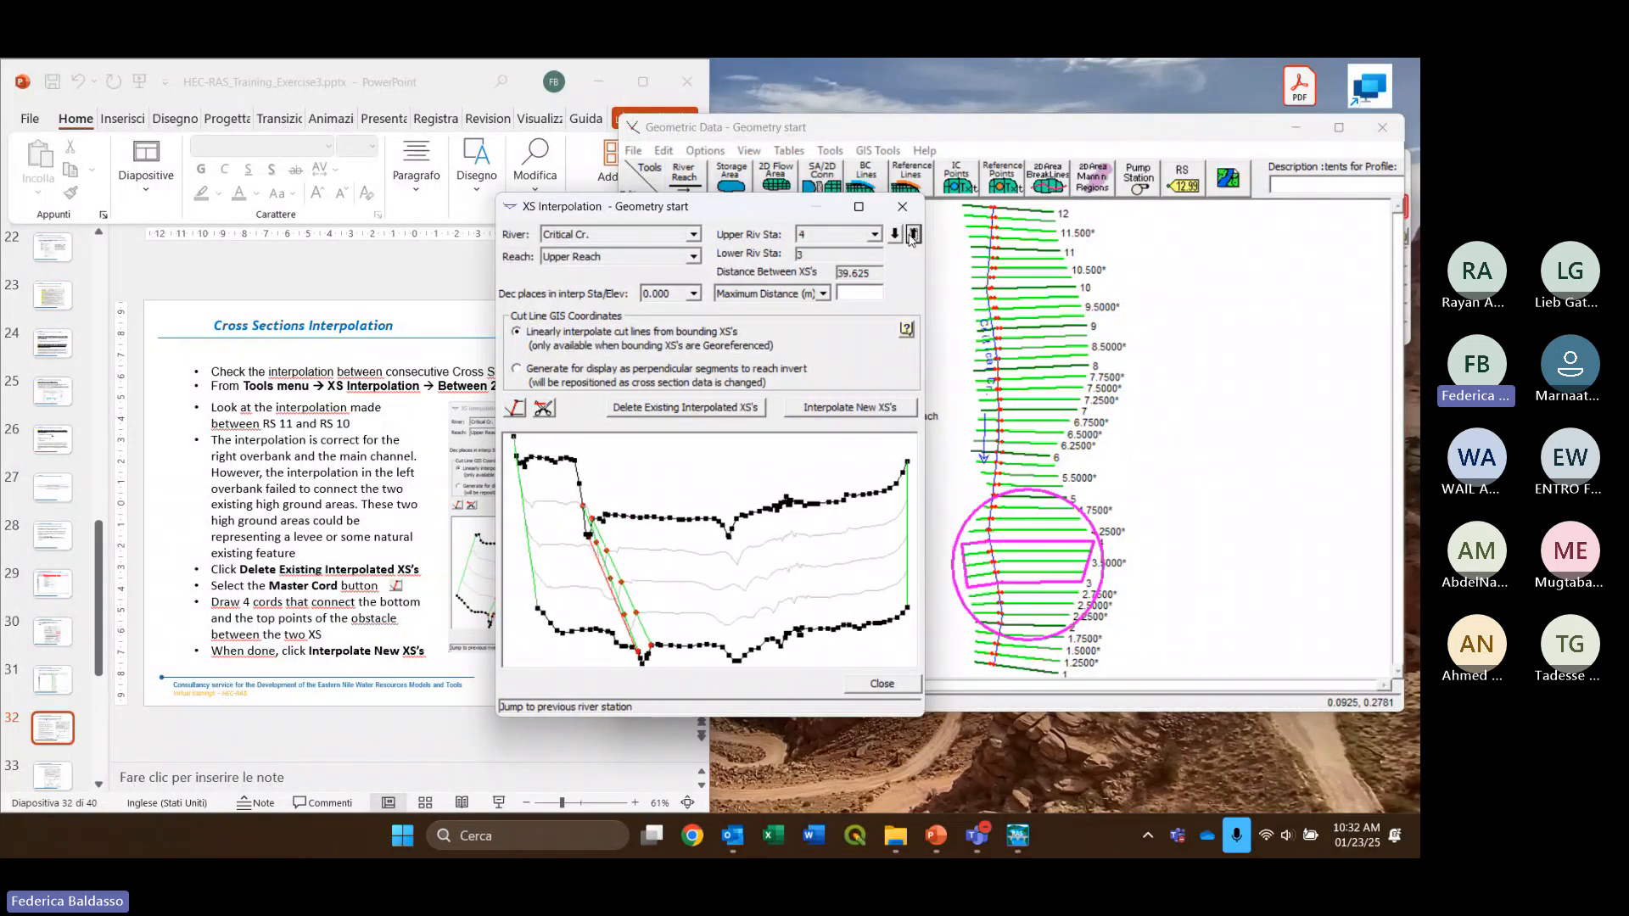
pyautogui.click(913, 235)
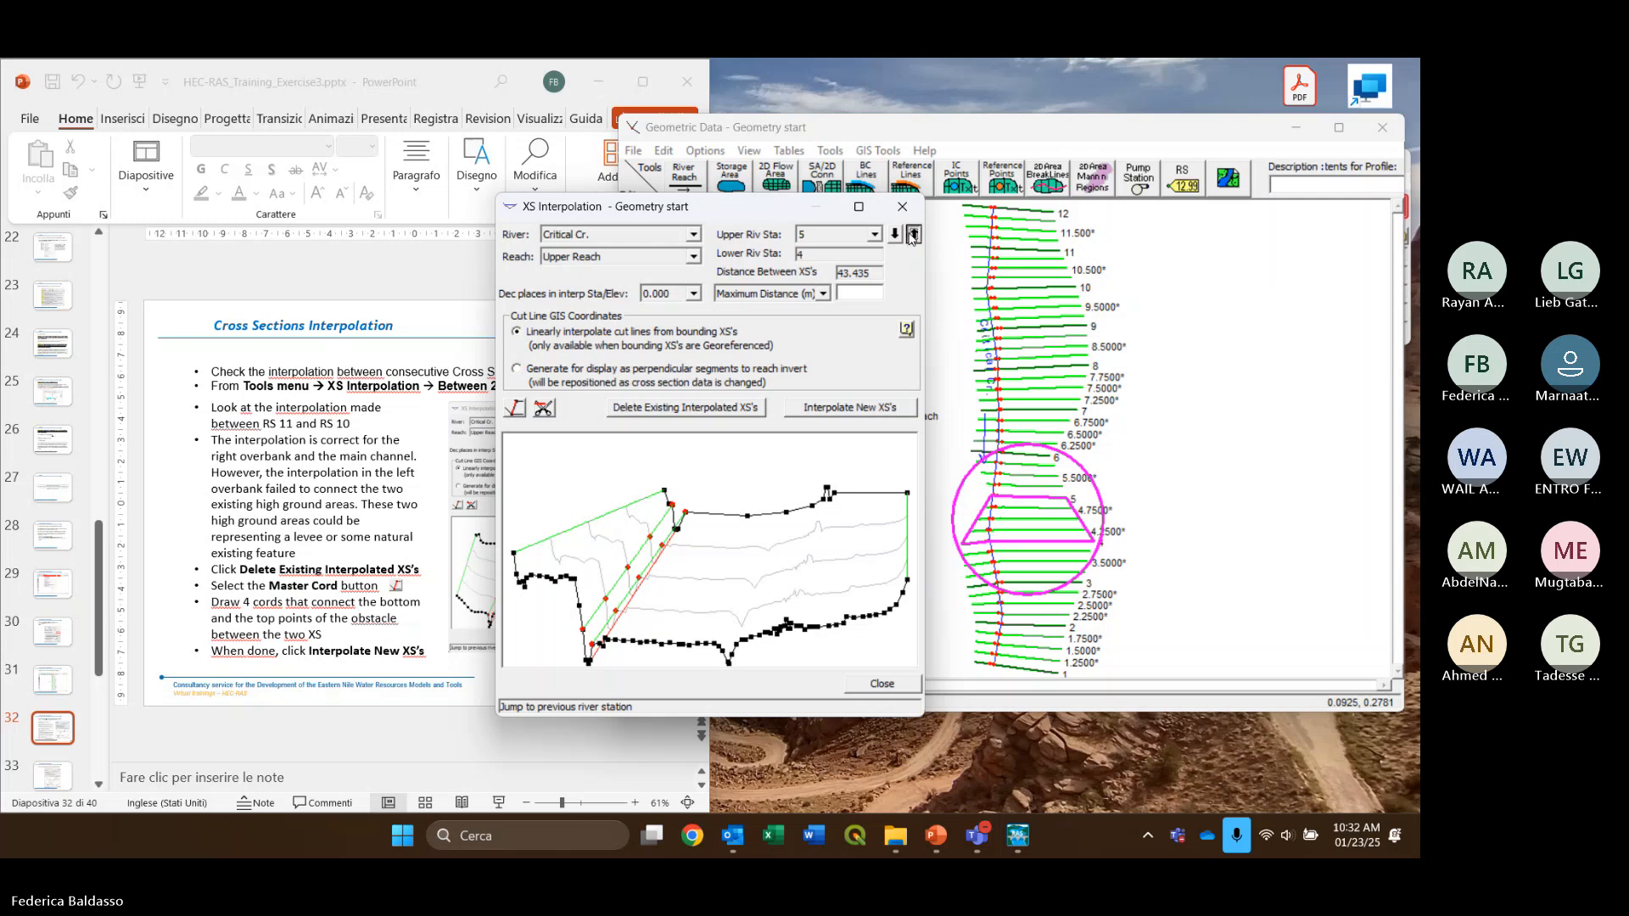
pyautogui.click(913, 235)
pyautogui.click(913, 235)
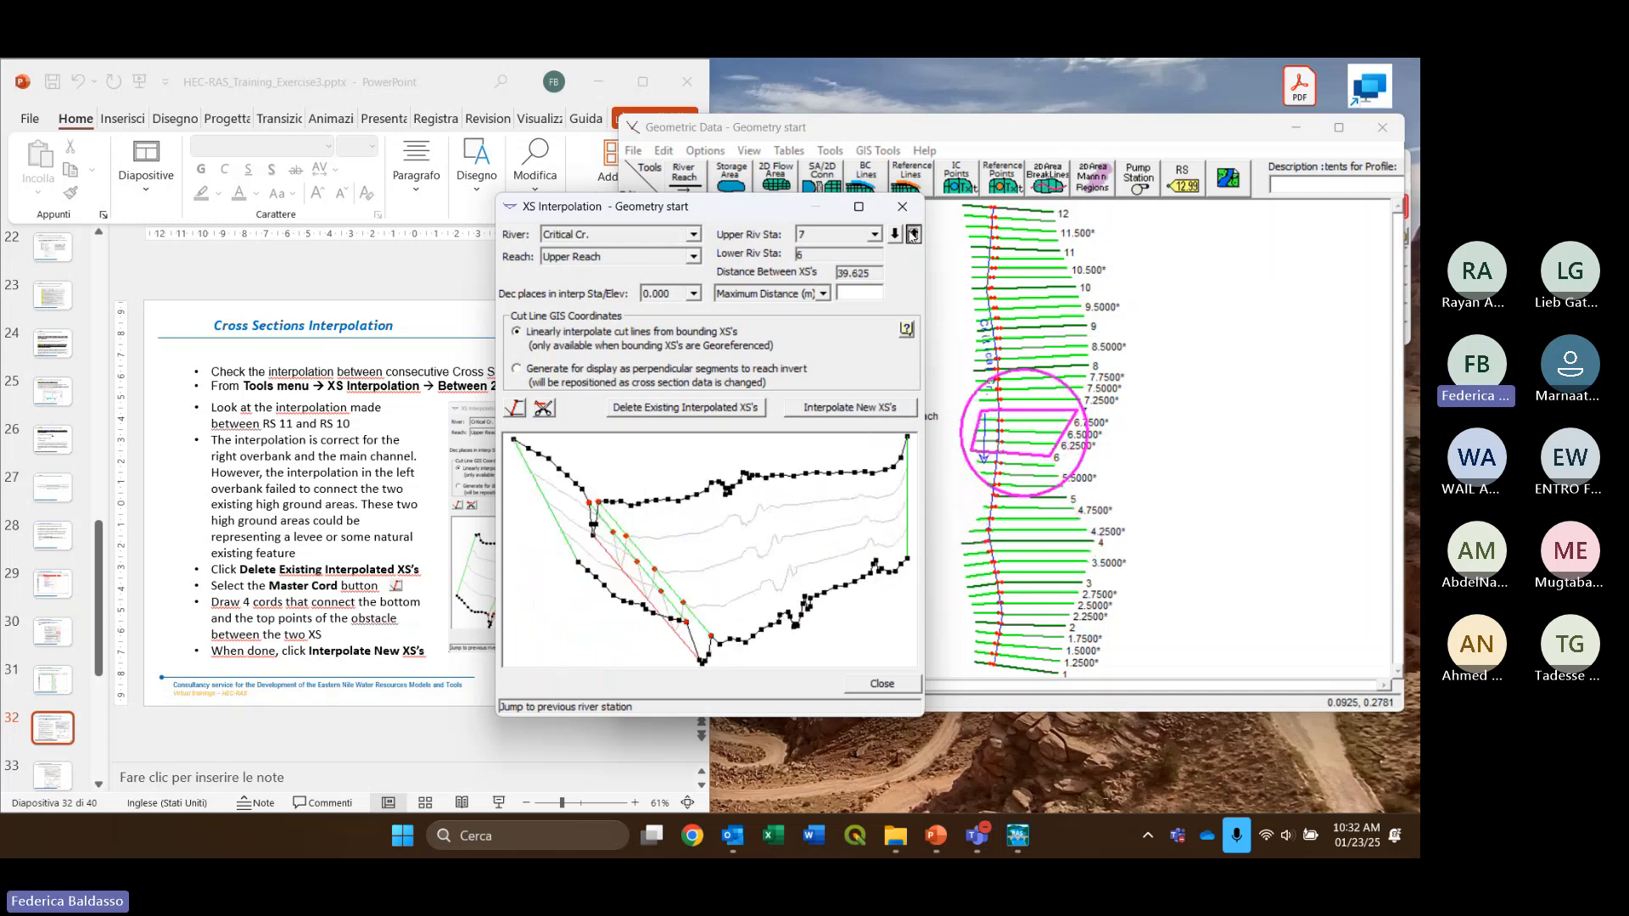
pyautogui.click(913, 235)
pyautogui.click(913, 235)
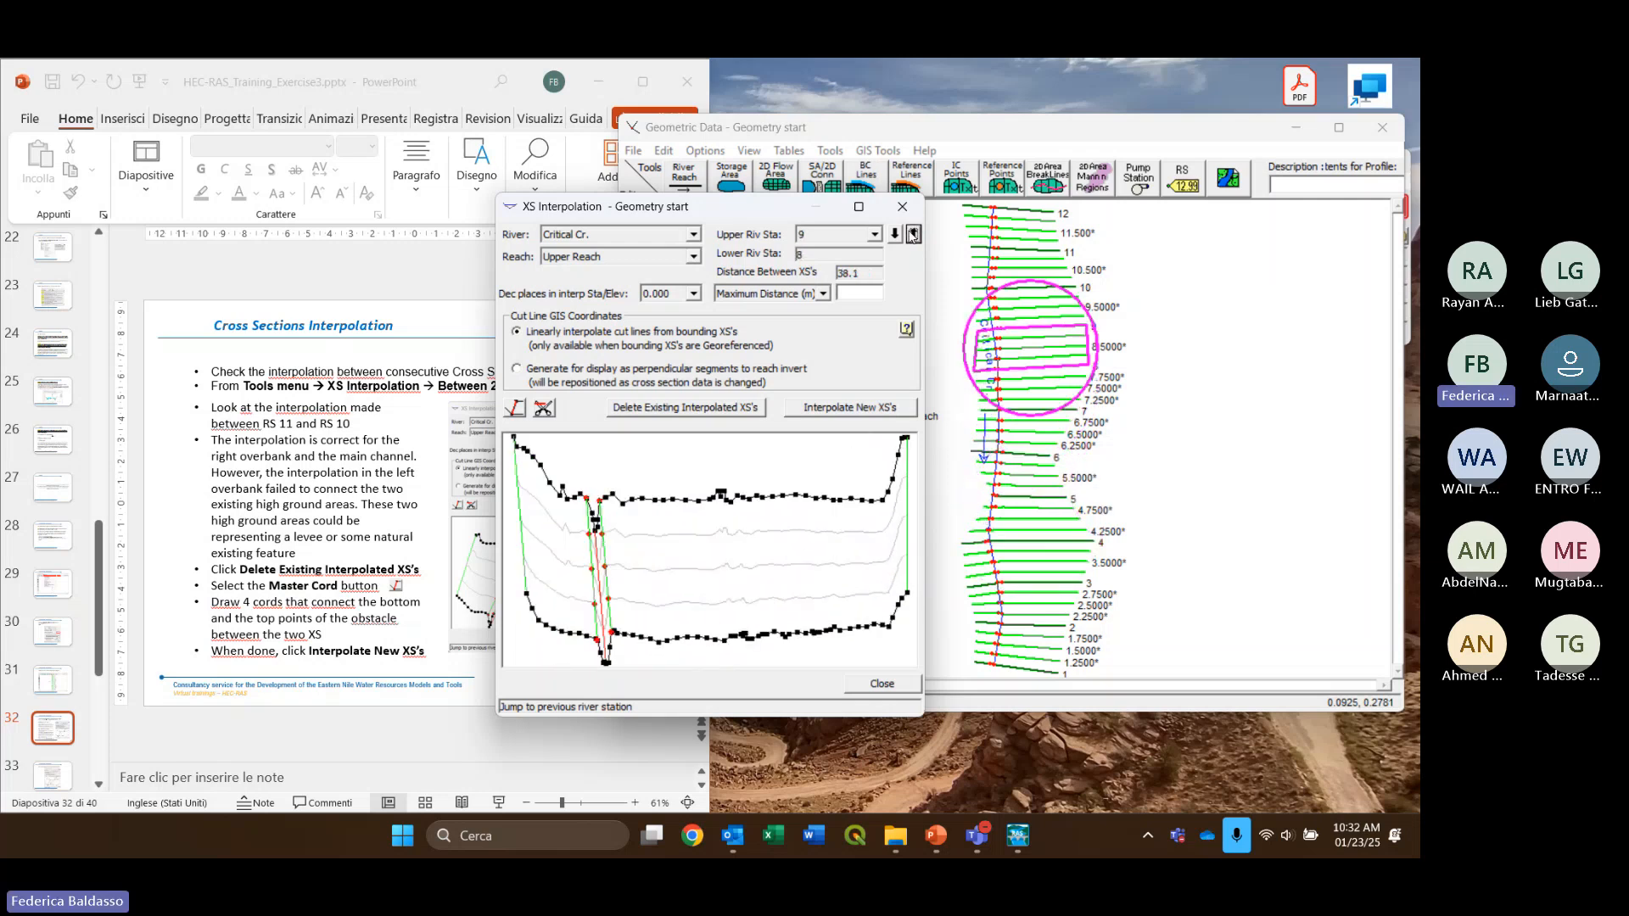
pyautogui.click(913, 236)
pyautogui.click(913, 235)
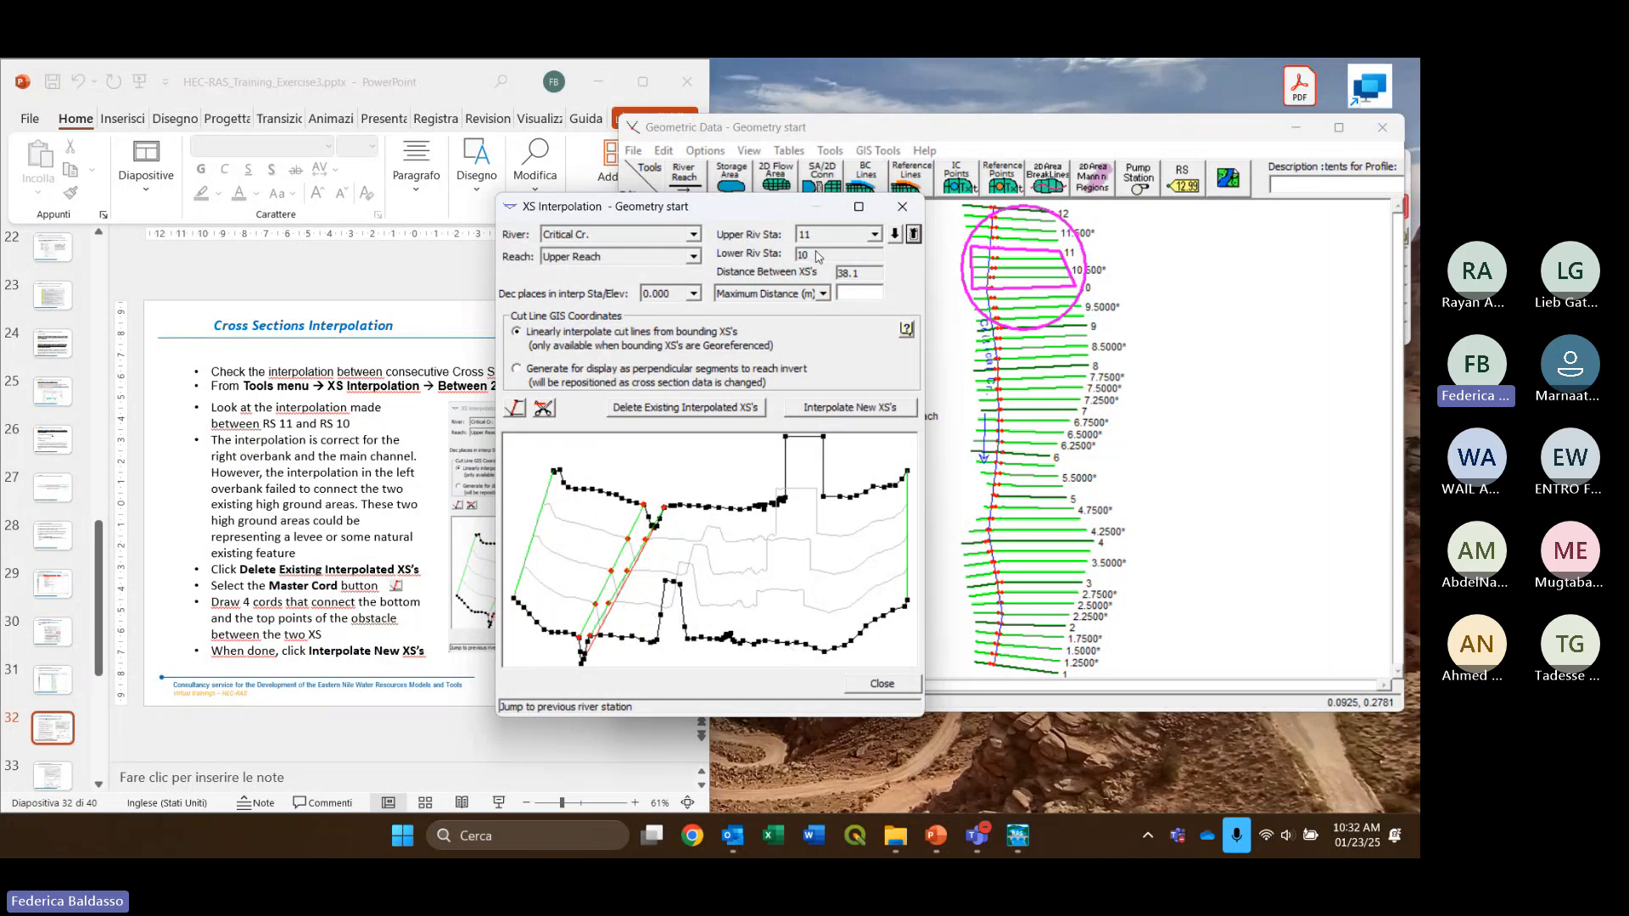
pyautogui.click(853, 242)
pyautogui.click(851, 242)
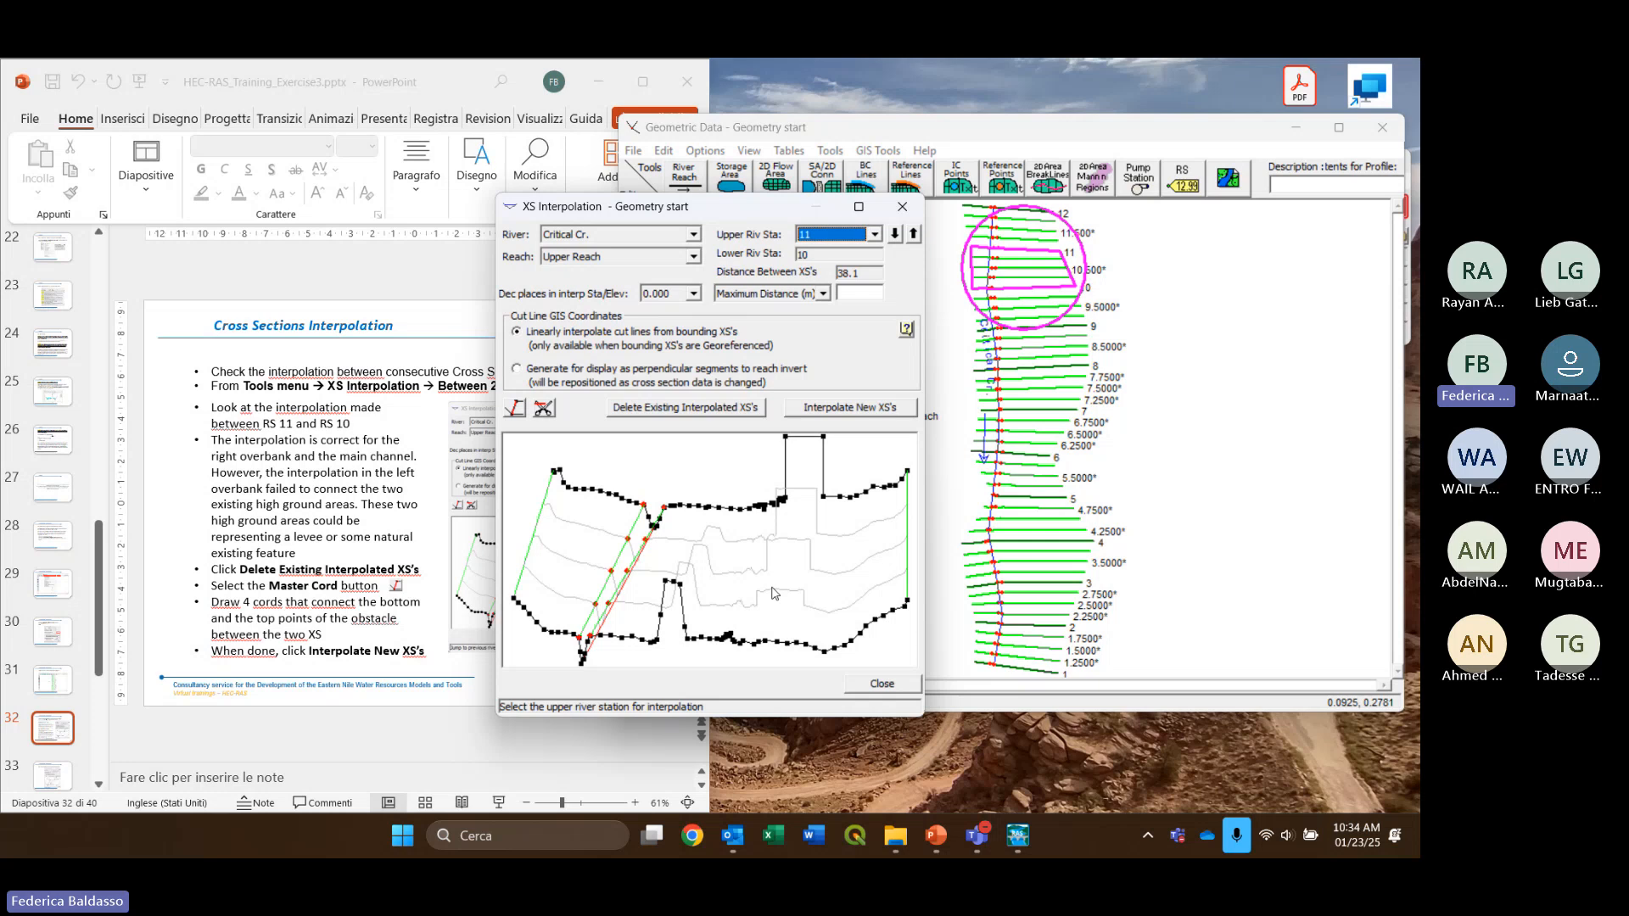
# Delete the interpolated sections between stations 11 and 10 and draw four master cords joining the high grounds' matching base and top corners
pyautogui.click(675, 409)
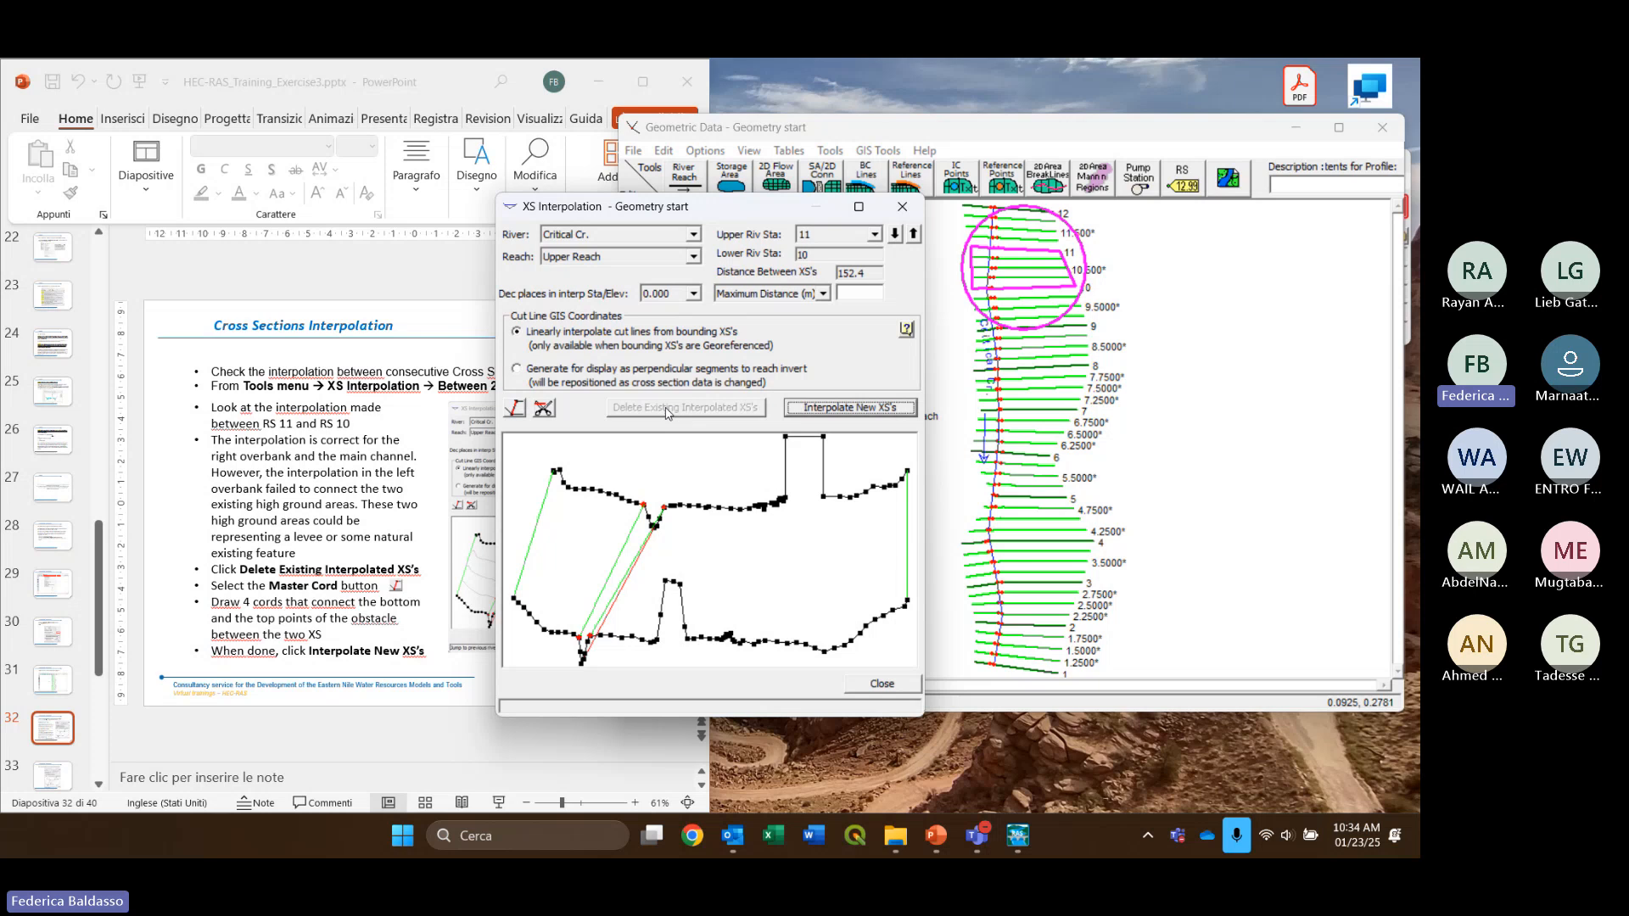
pyautogui.click(515, 409)
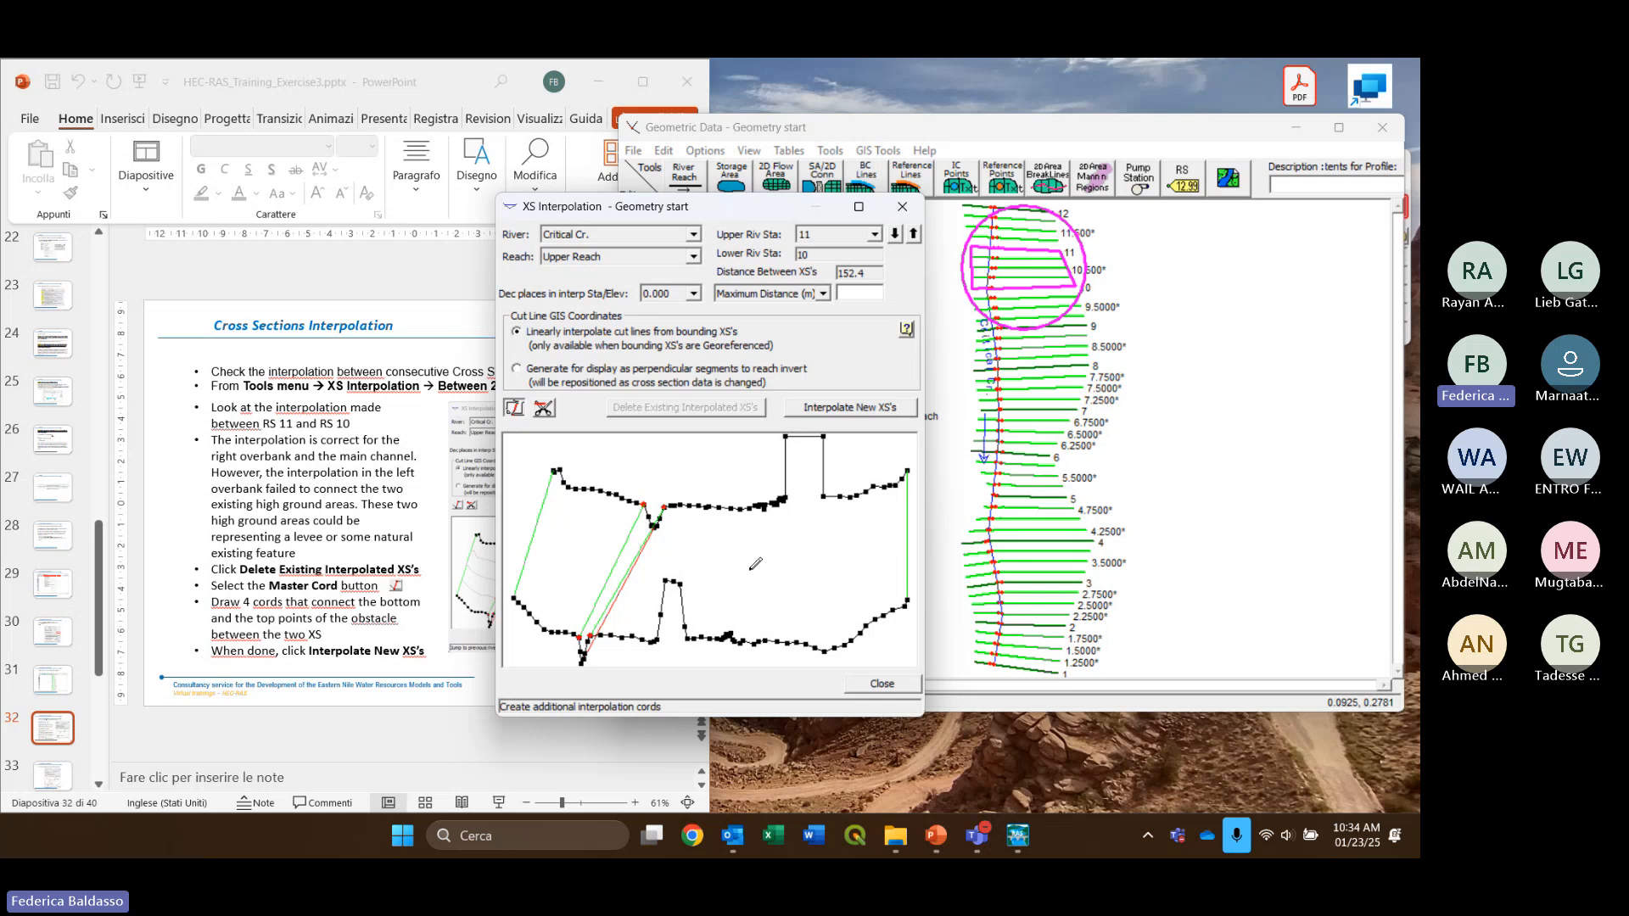
pyautogui.click(777, 206)
pyautogui.click(824, 496)
pyautogui.click(689, 638)
pyautogui.moveTo(826, 434); pyautogui.dragTo(681, 584)
pyautogui.moveTo(766, 515); pyautogui.dragTo(824, 437)
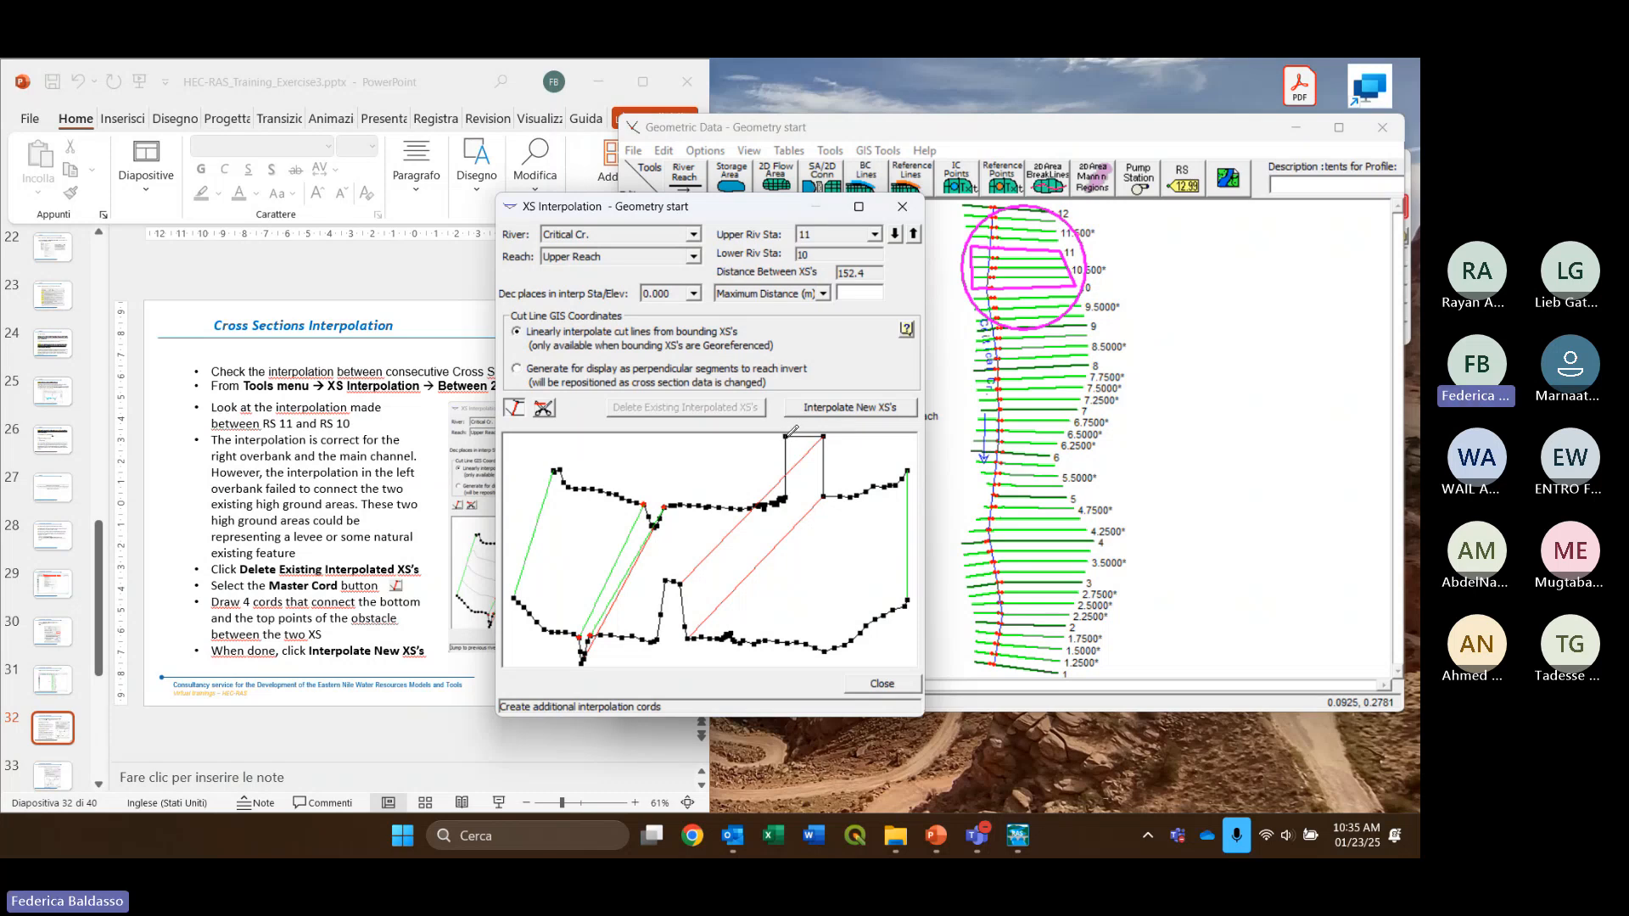
pyautogui.moveTo(785, 438); pyautogui.dragTo(668, 581)
pyautogui.moveTo(785, 499); pyautogui.dragTo(660, 638)
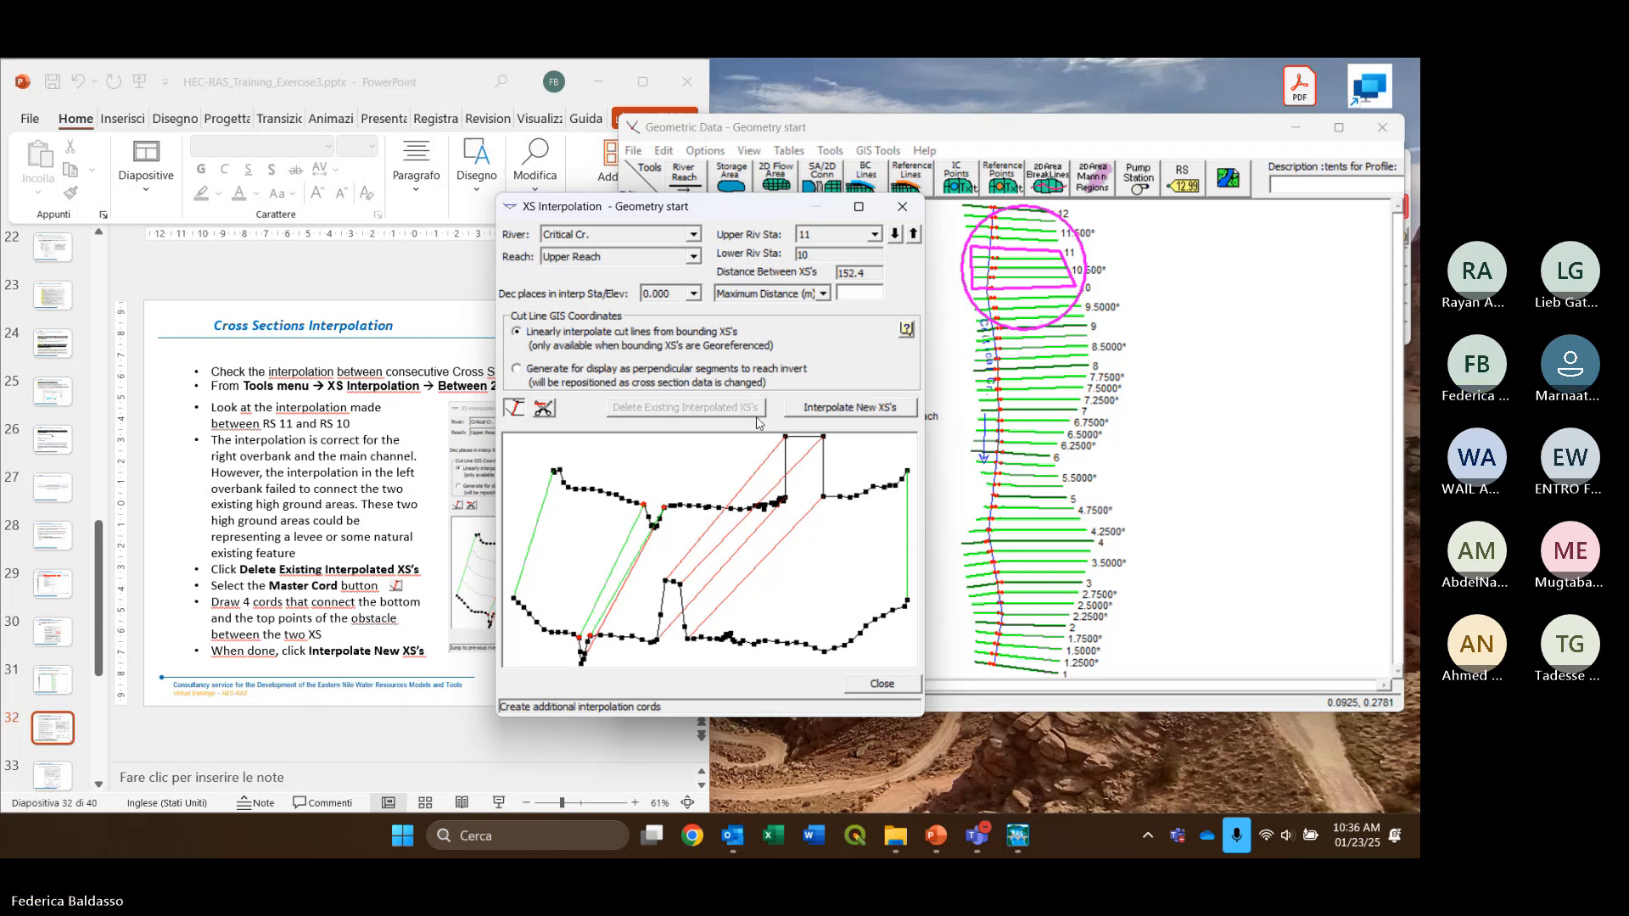
# Set the maximum distance to 50 m and interpolate new cross sections between river stations 11 and 10
pyautogui.click(781, 295)
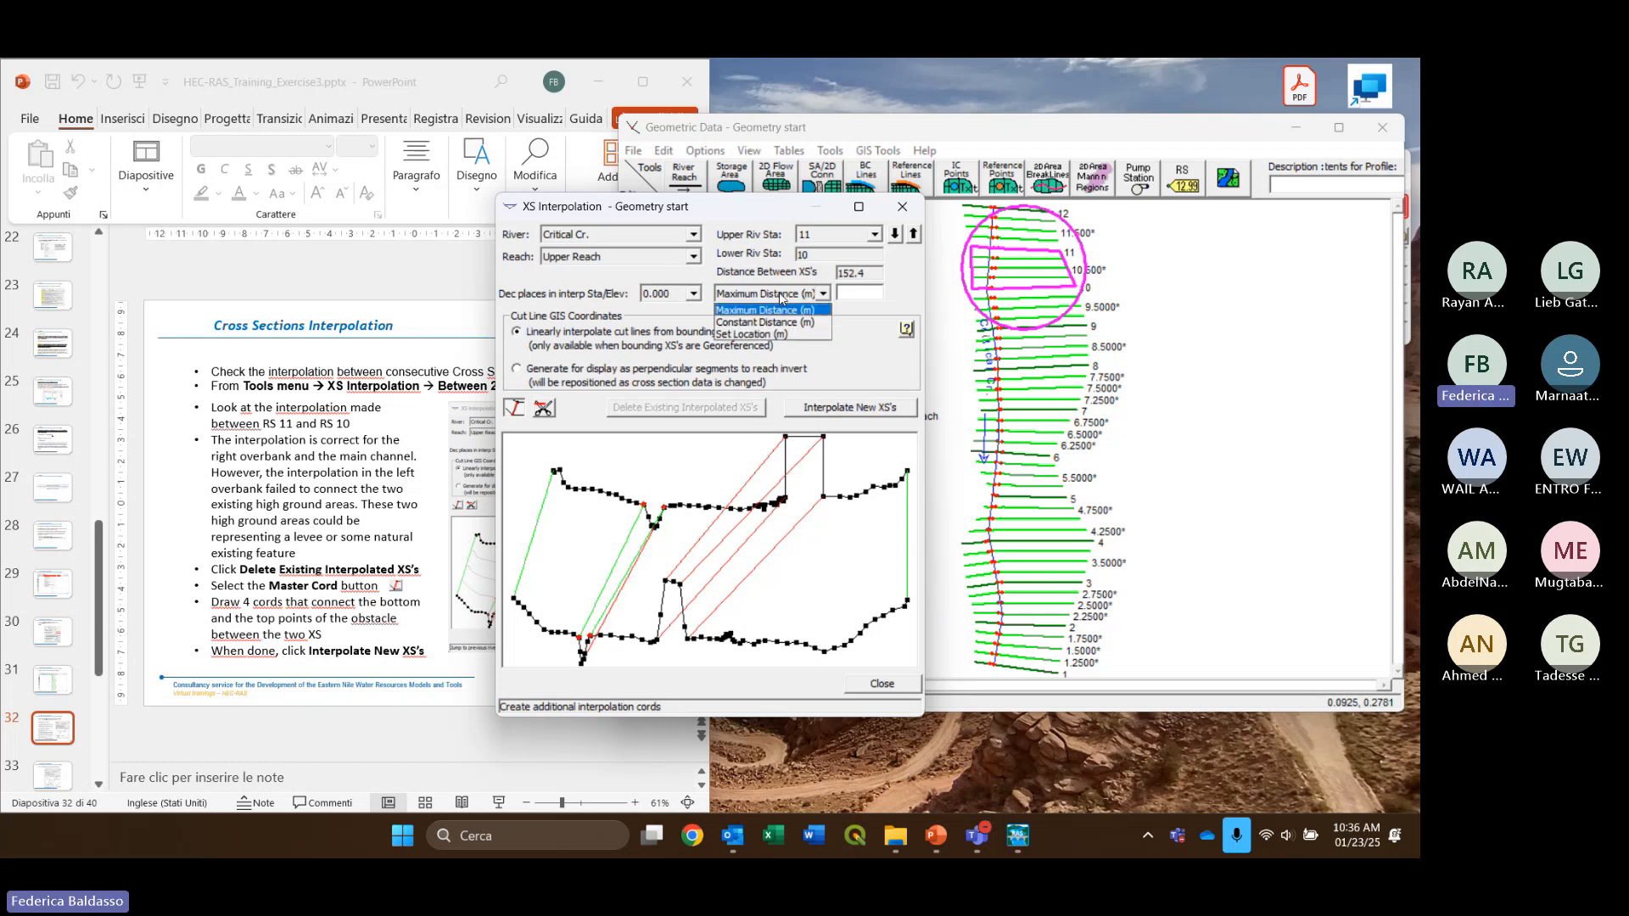
pyautogui.click(765, 310)
pyautogui.click(864, 293)
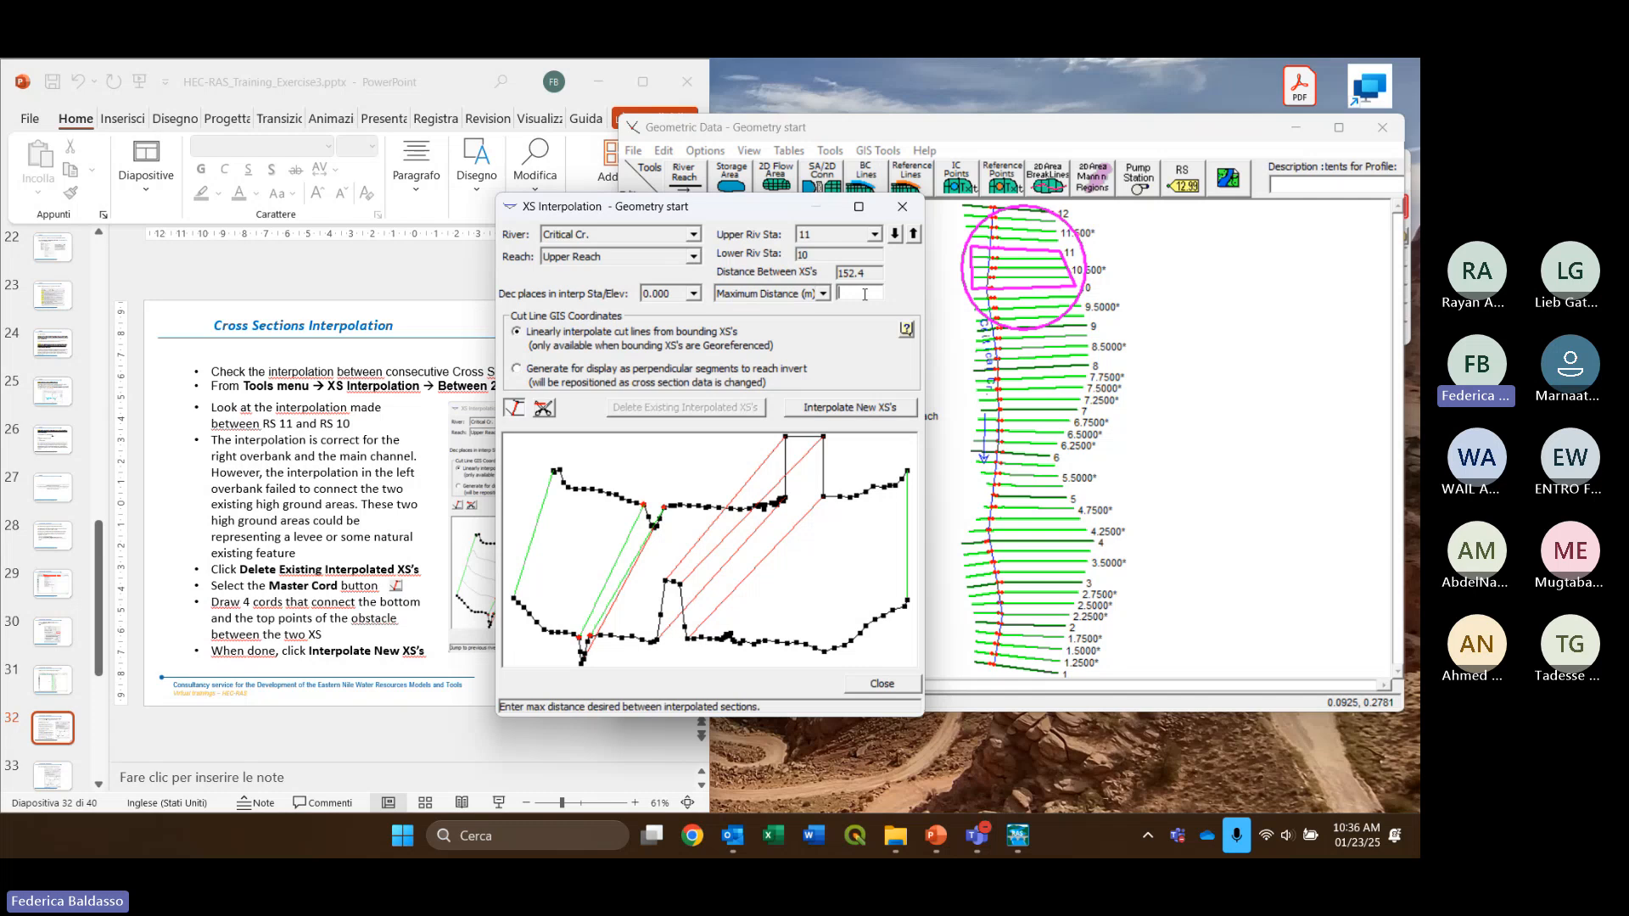
pyautogui.write('50')
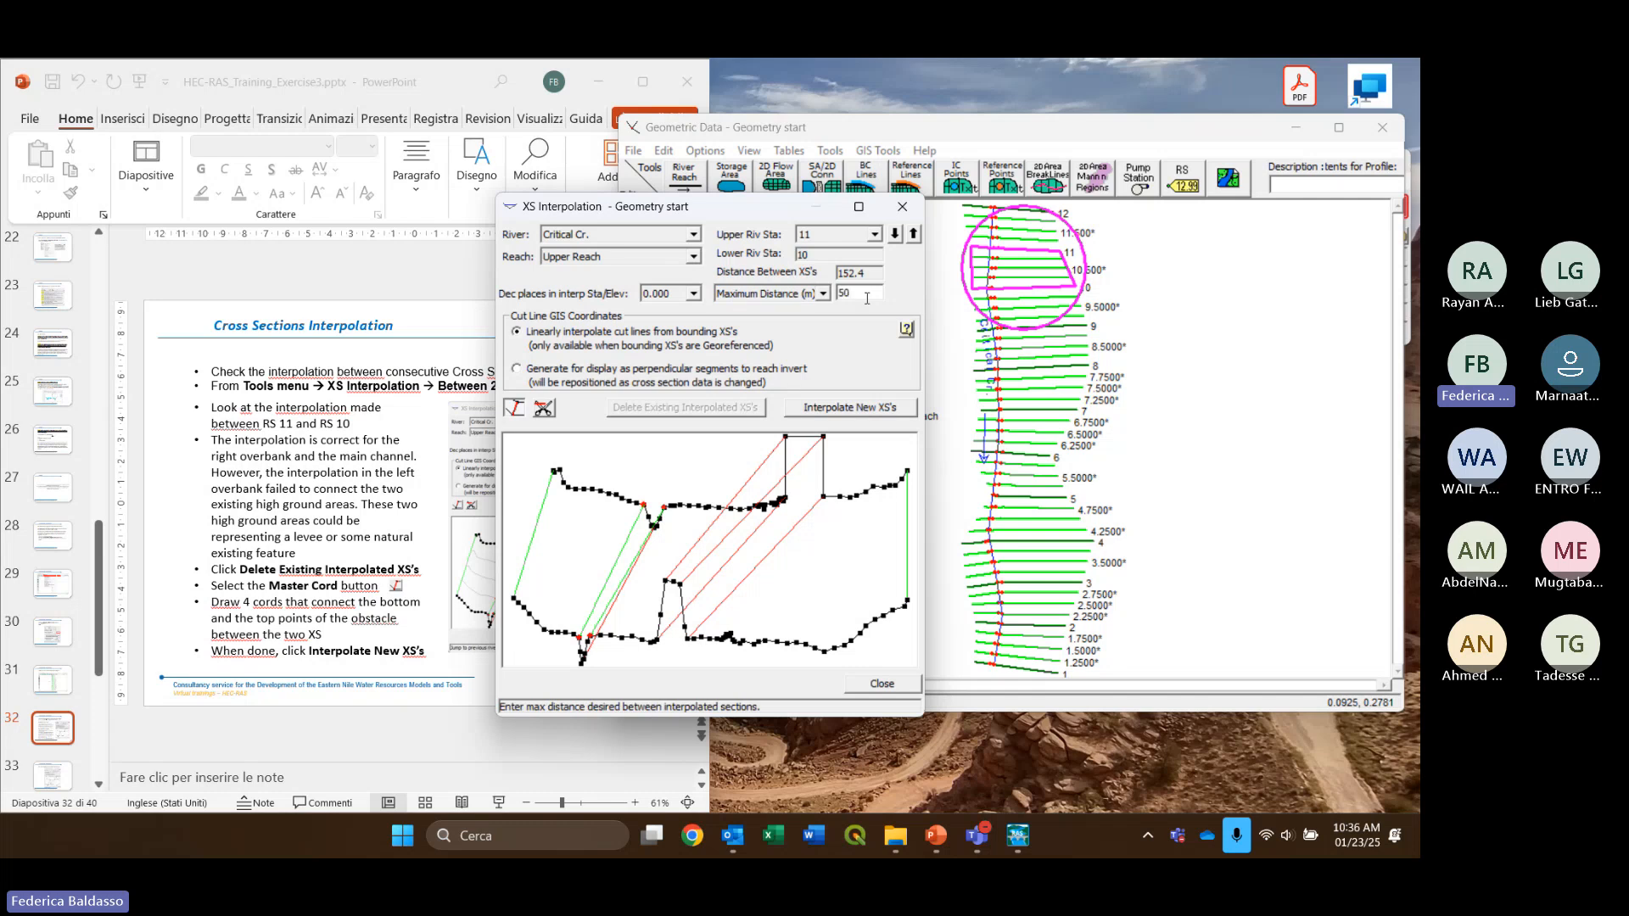
pyautogui.click(843, 408)
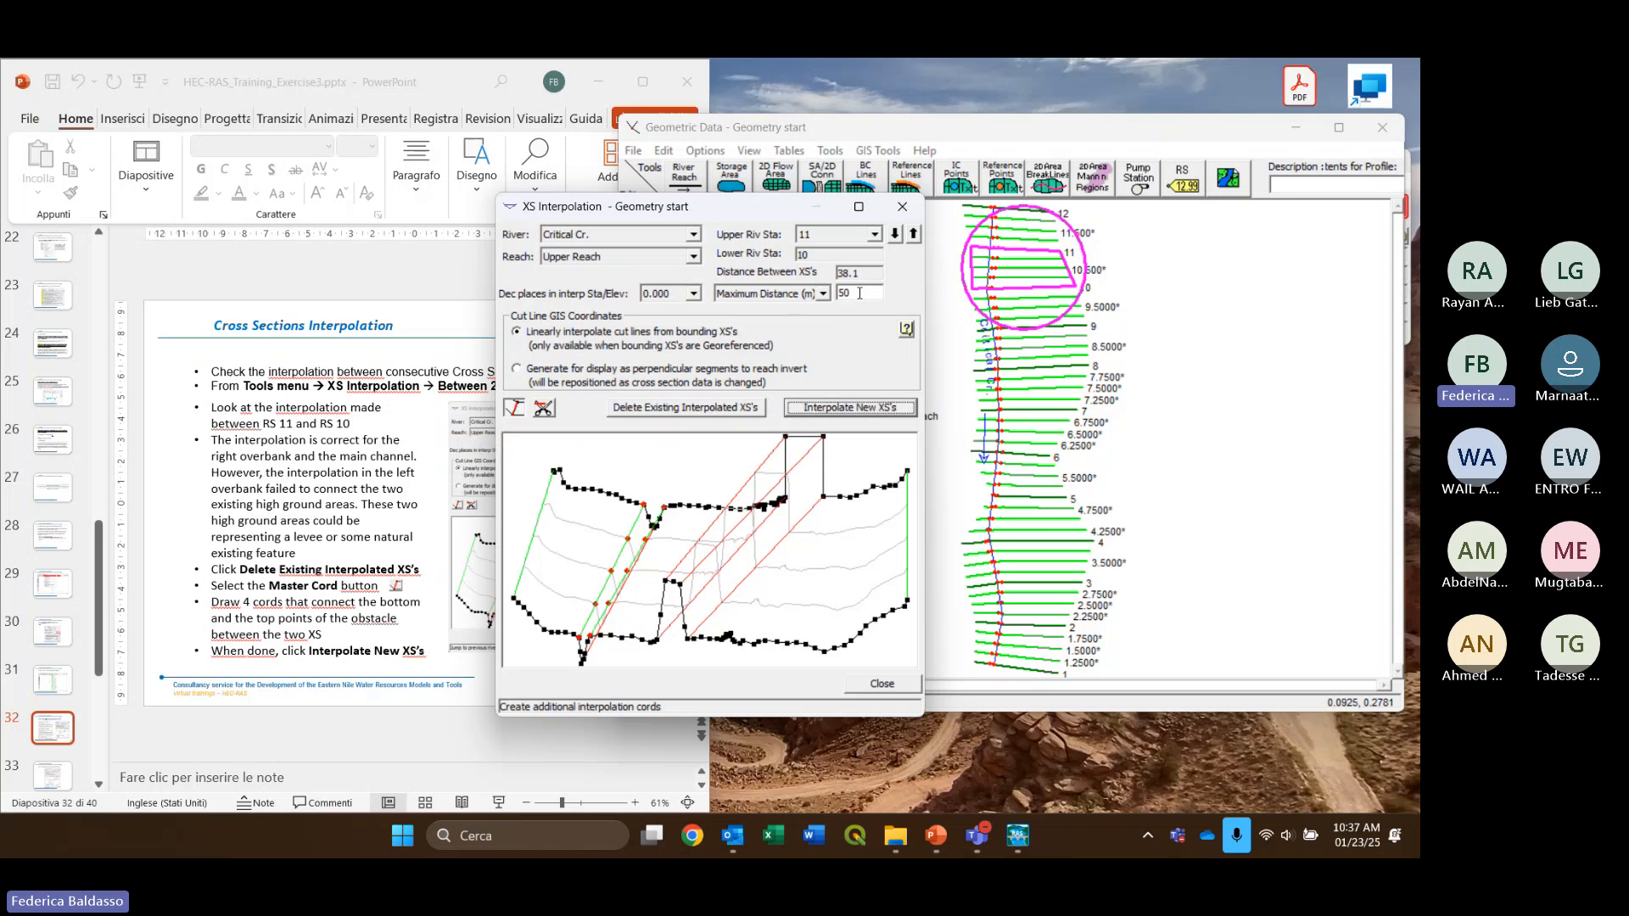
pyautogui.moveTo(852, 292); pyautogui.dragTo(834, 291)
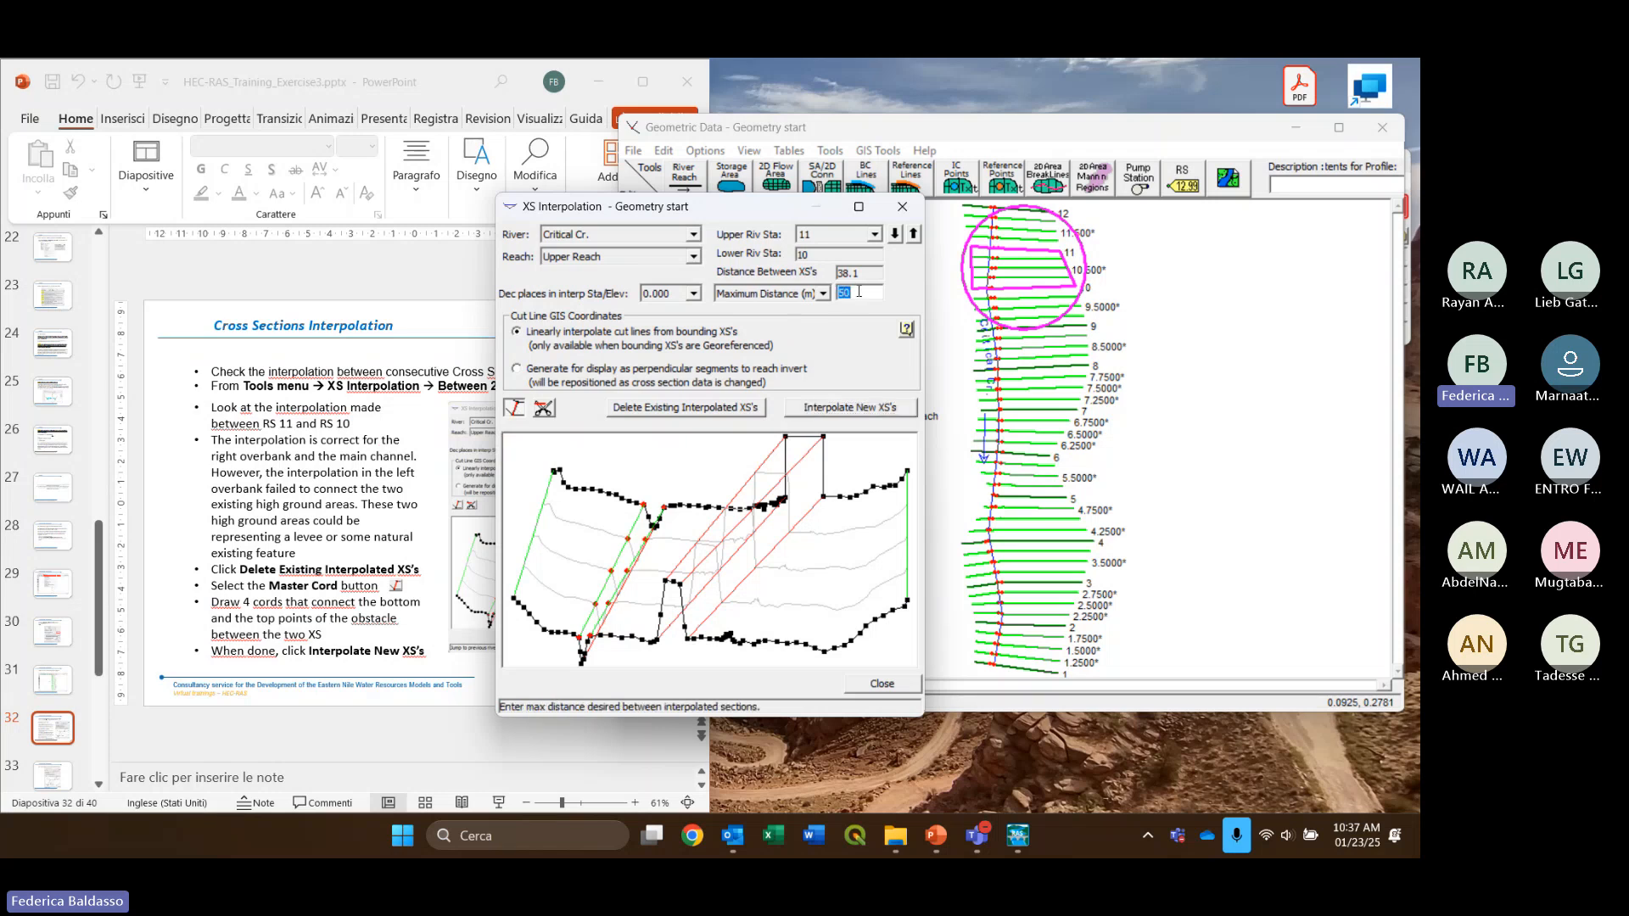
pyautogui.click(865, 290)
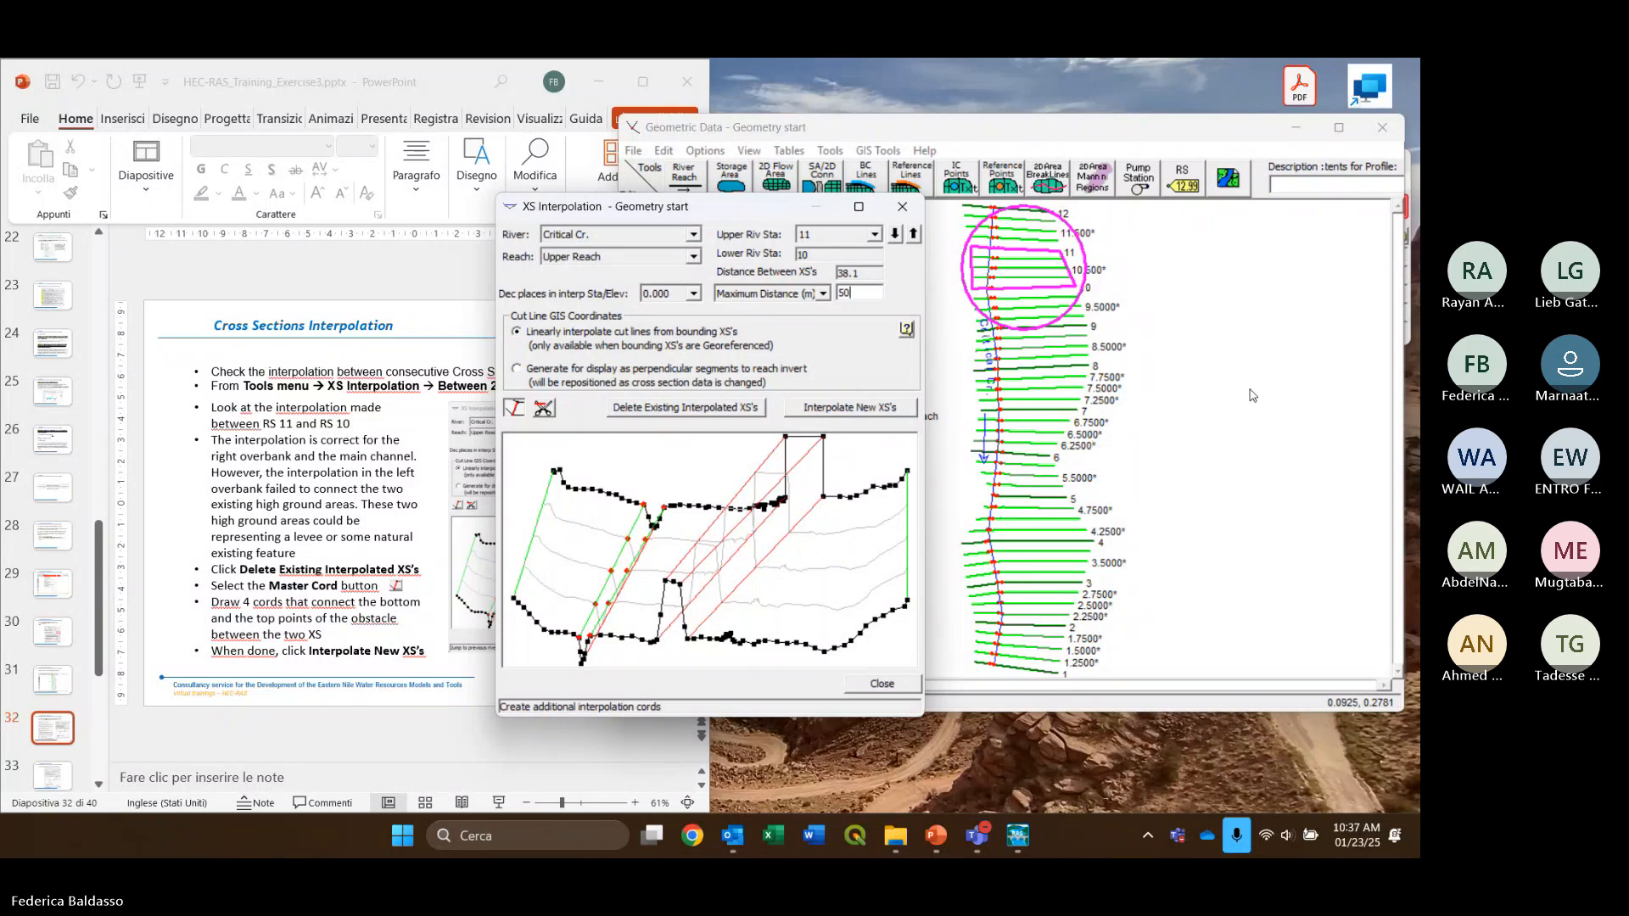
# Switch to Teams, check the meeting chat and try to admit the participant waiting in the lobby
pyautogui.hotkey('alt', 'Tab')
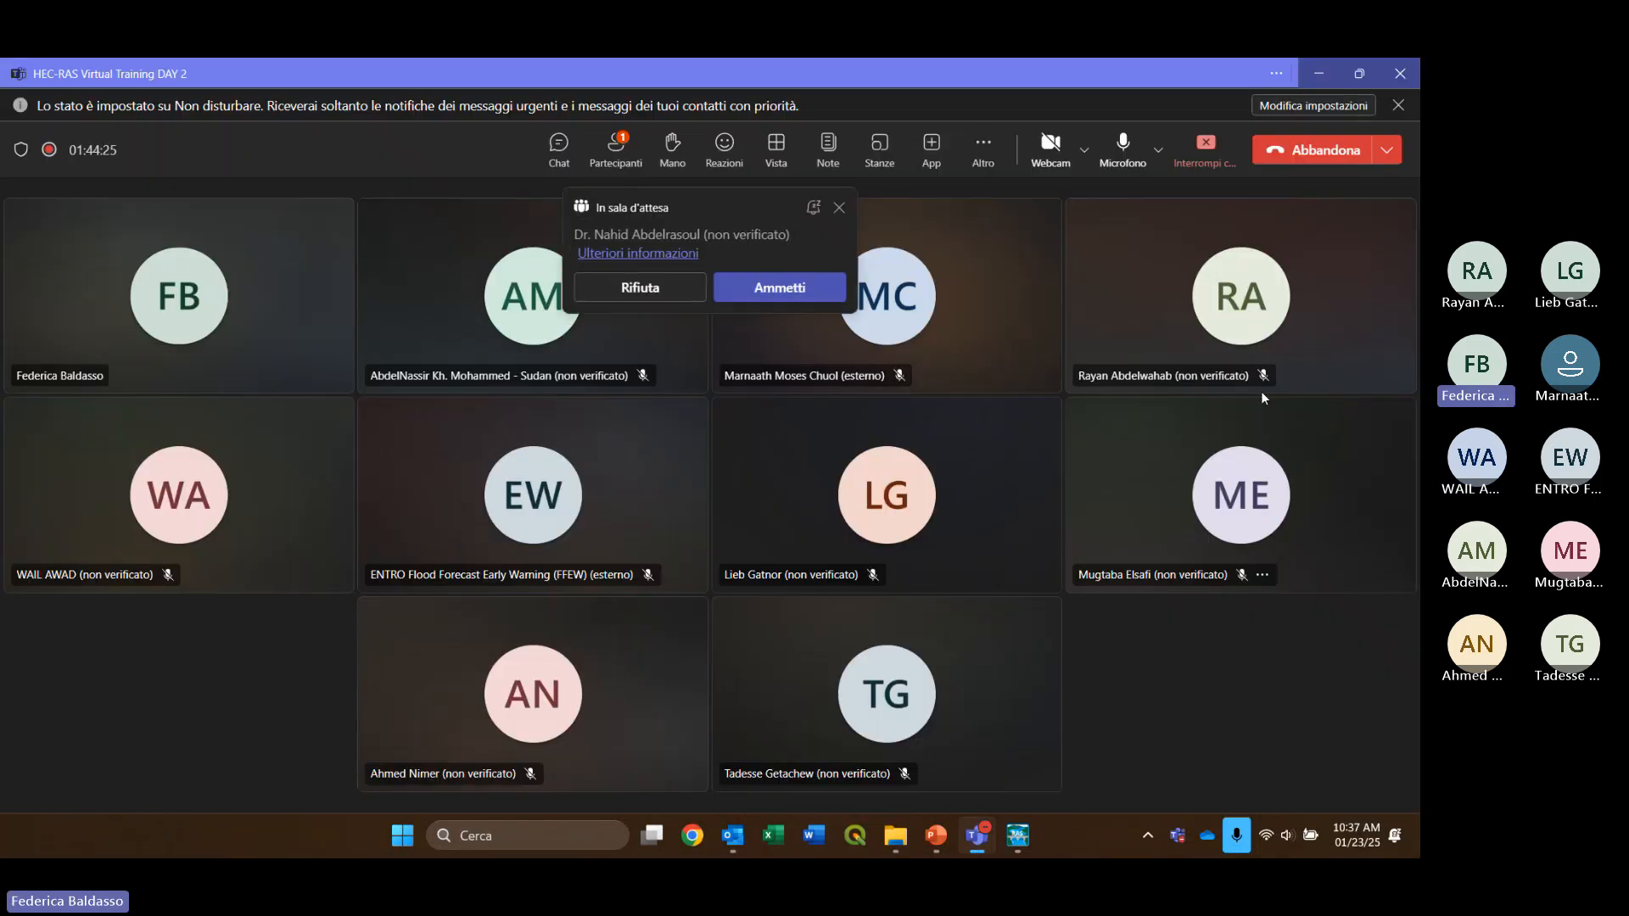
pyautogui.click(763, 285)
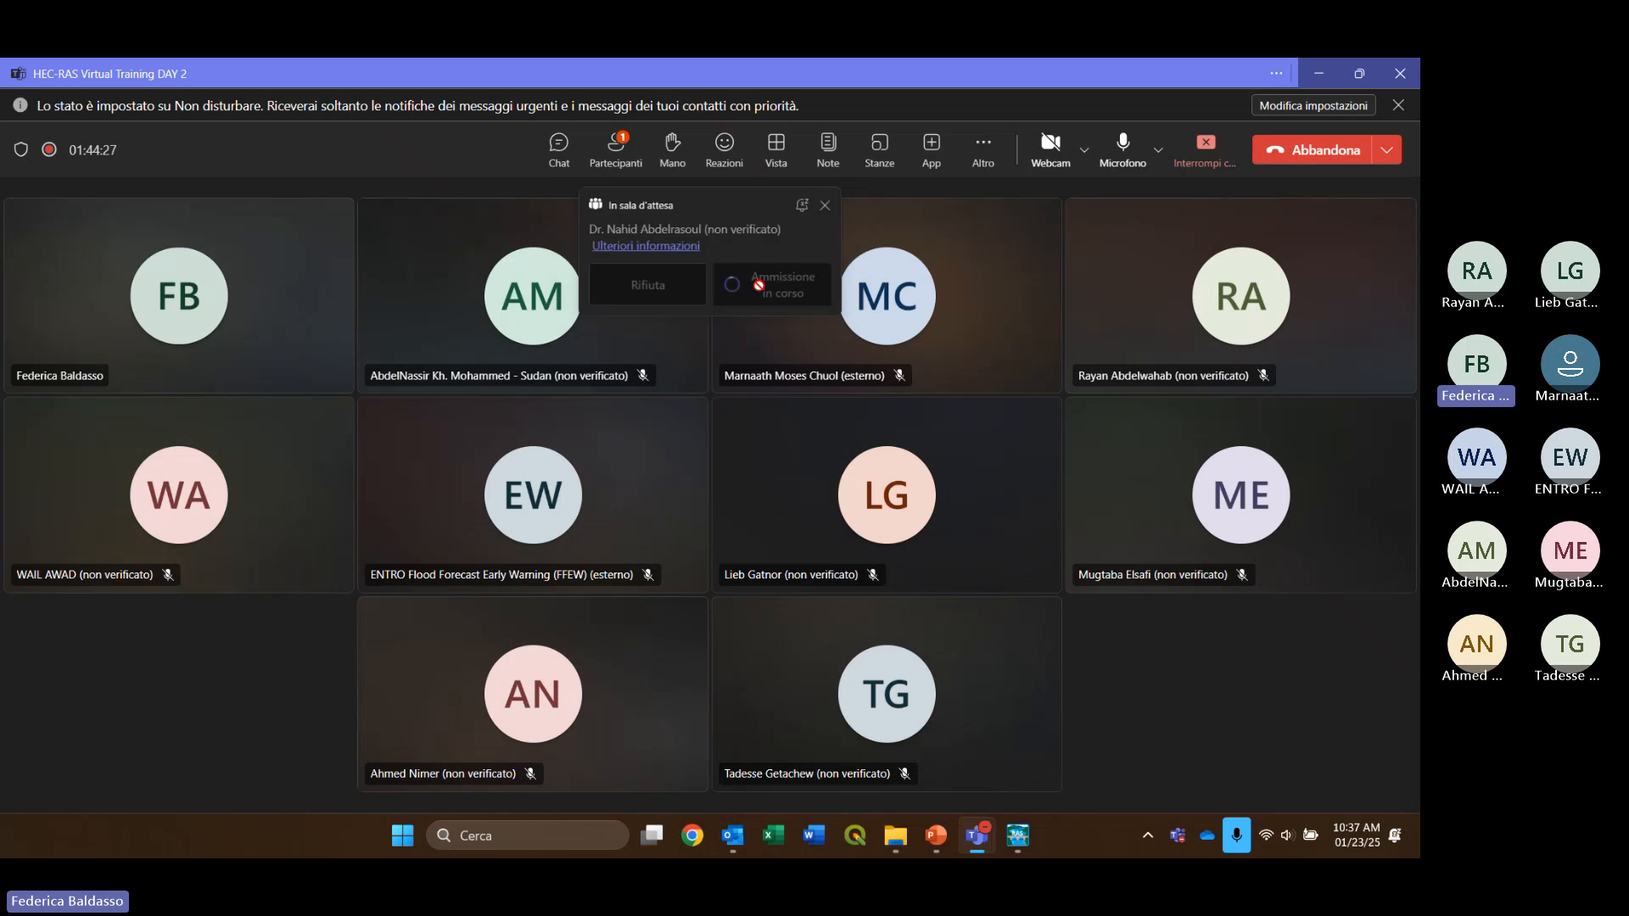
pyautogui.click(619, 157)
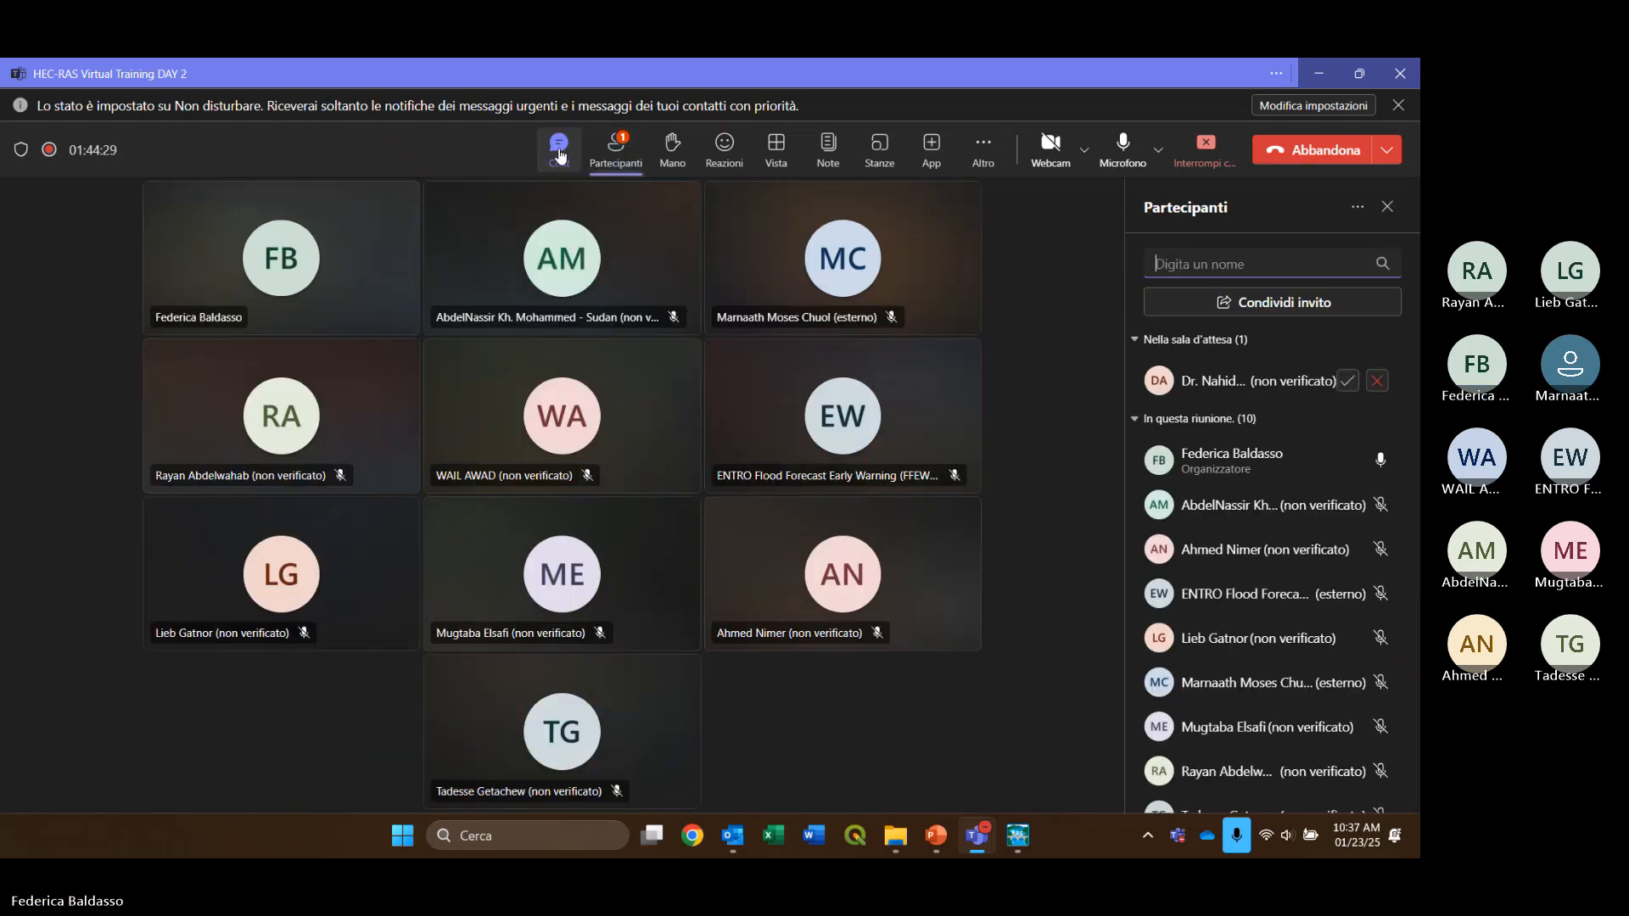
pyautogui.click(560, 153)
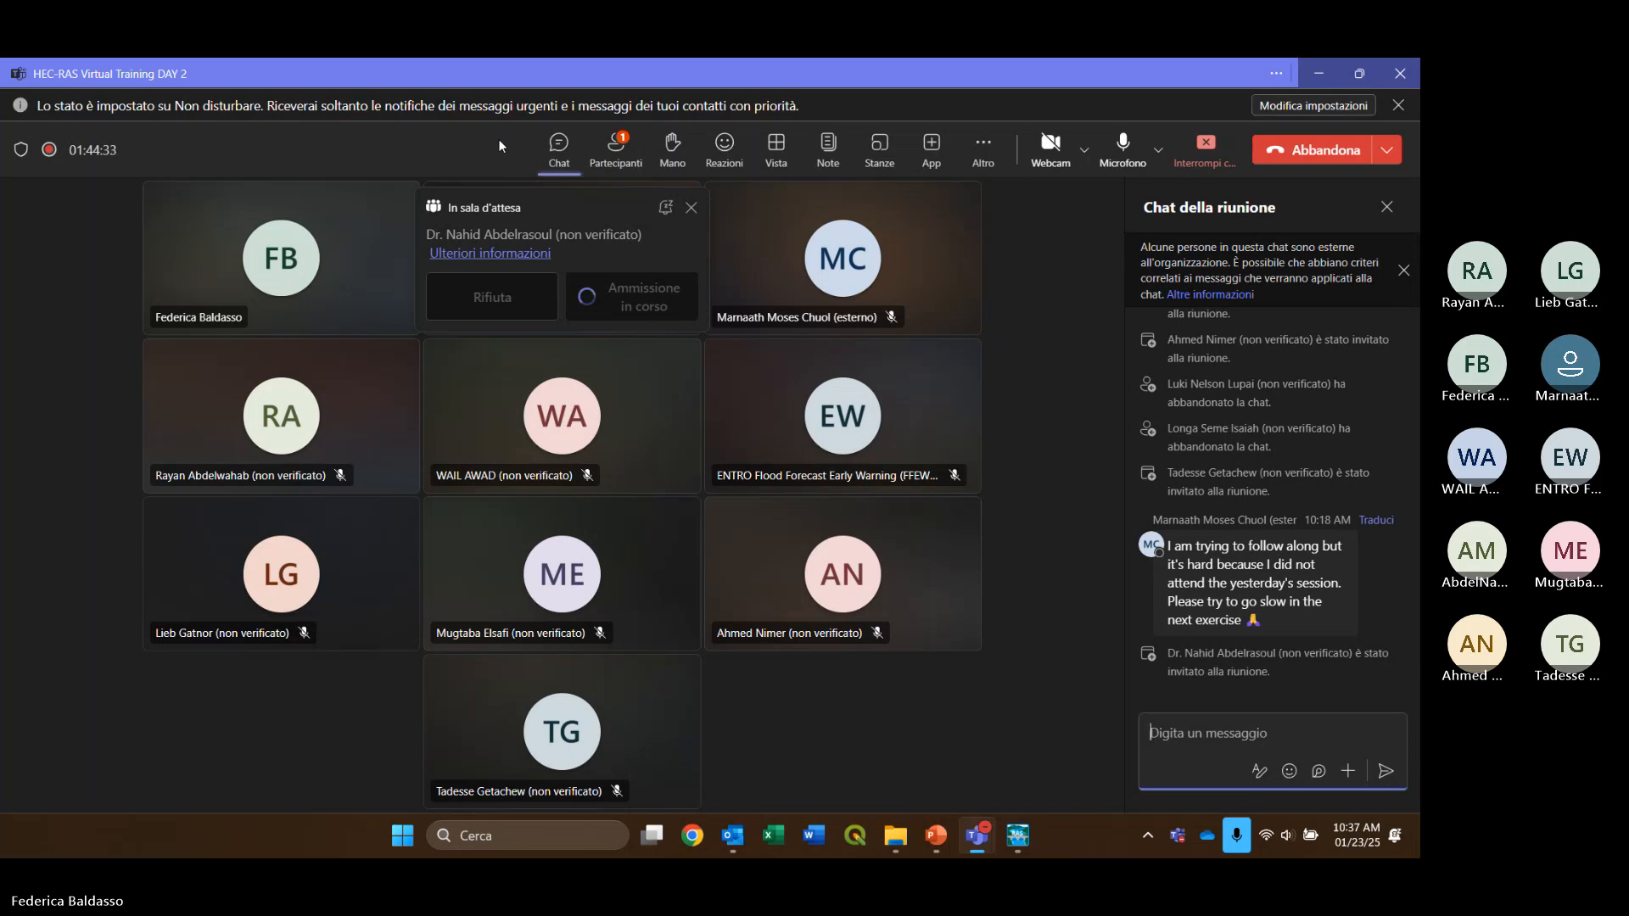
pyautogui.click(616, 155)
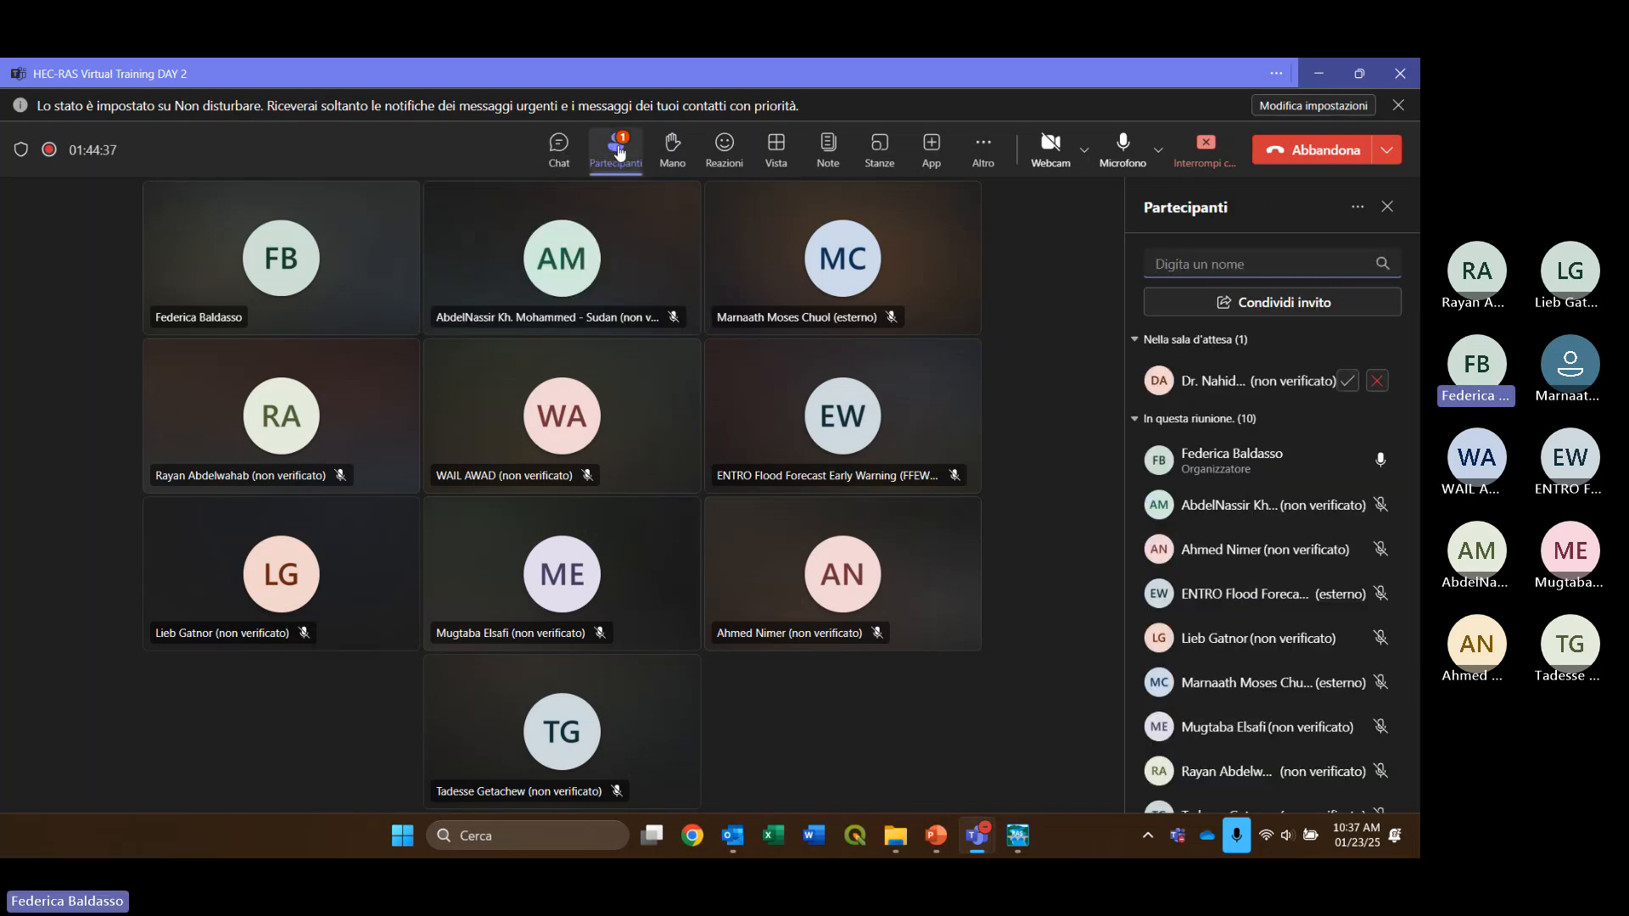
pyautogui.click(1348, 383)
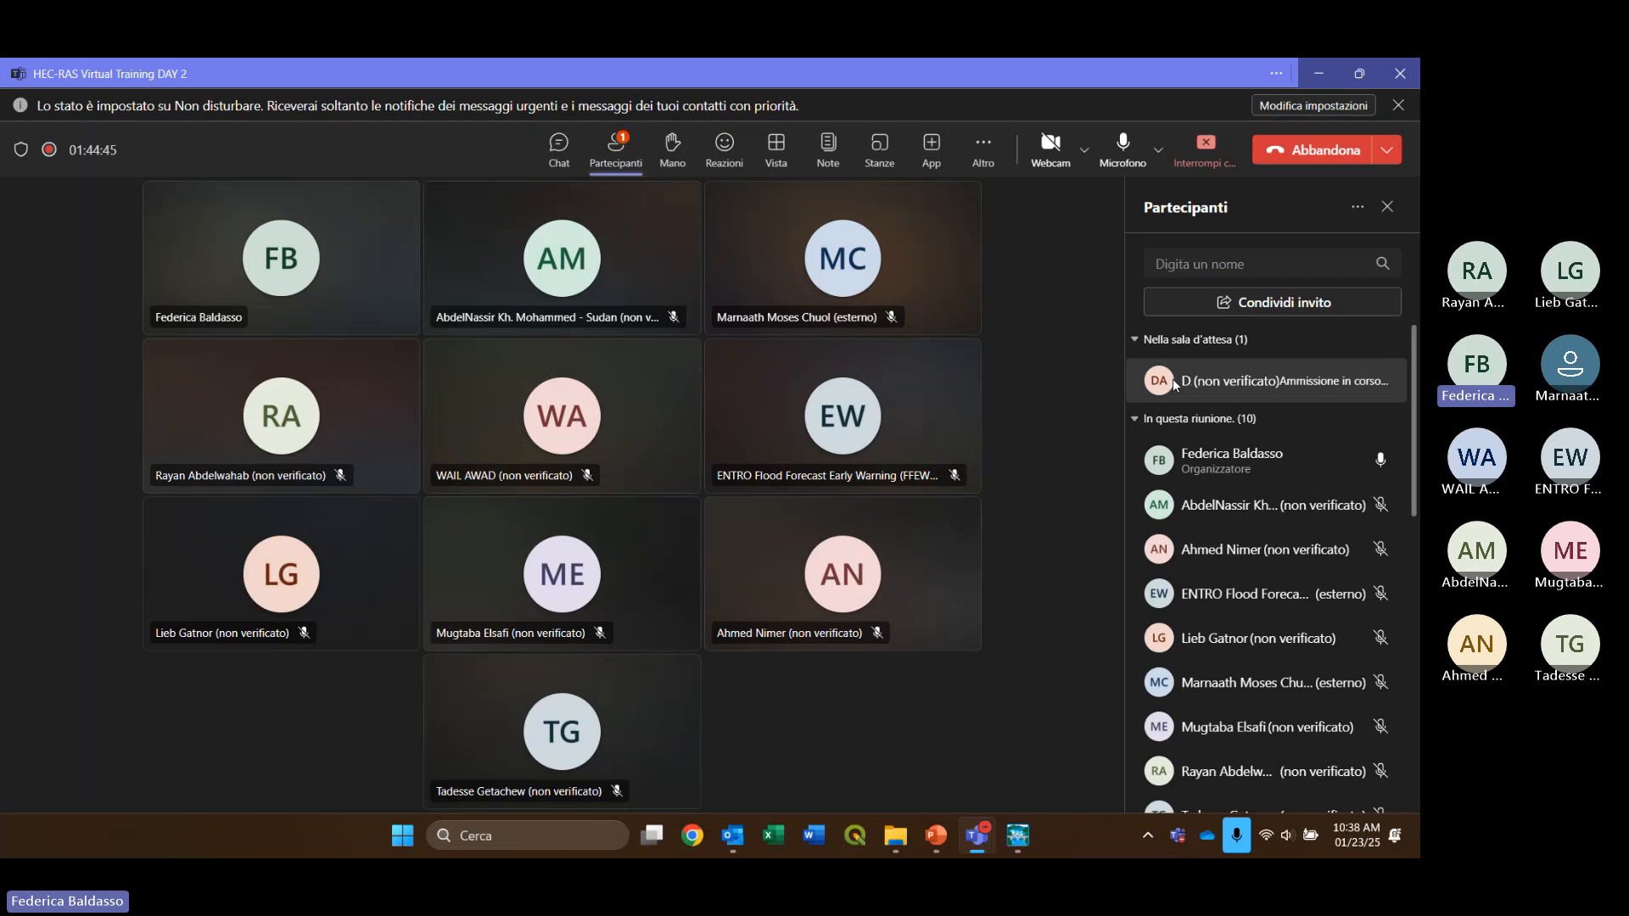
# Retry admitting the lobby participant from the participants list and reopen the meeting chat
pyautogui.click(616, 158)
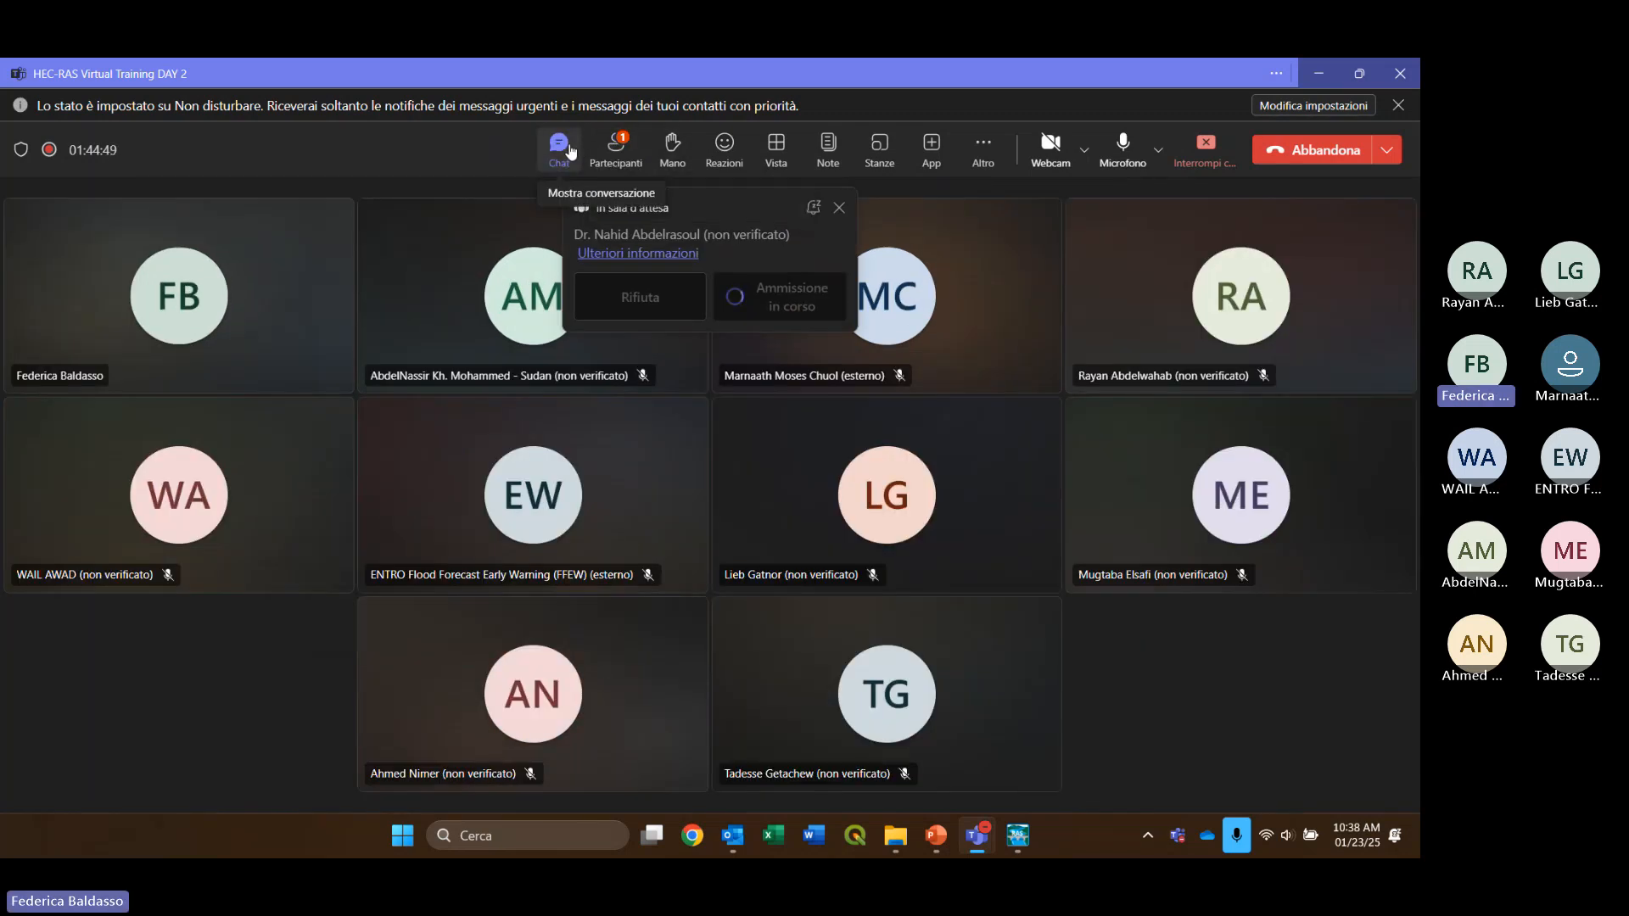
pyautogui.click(614, 153)
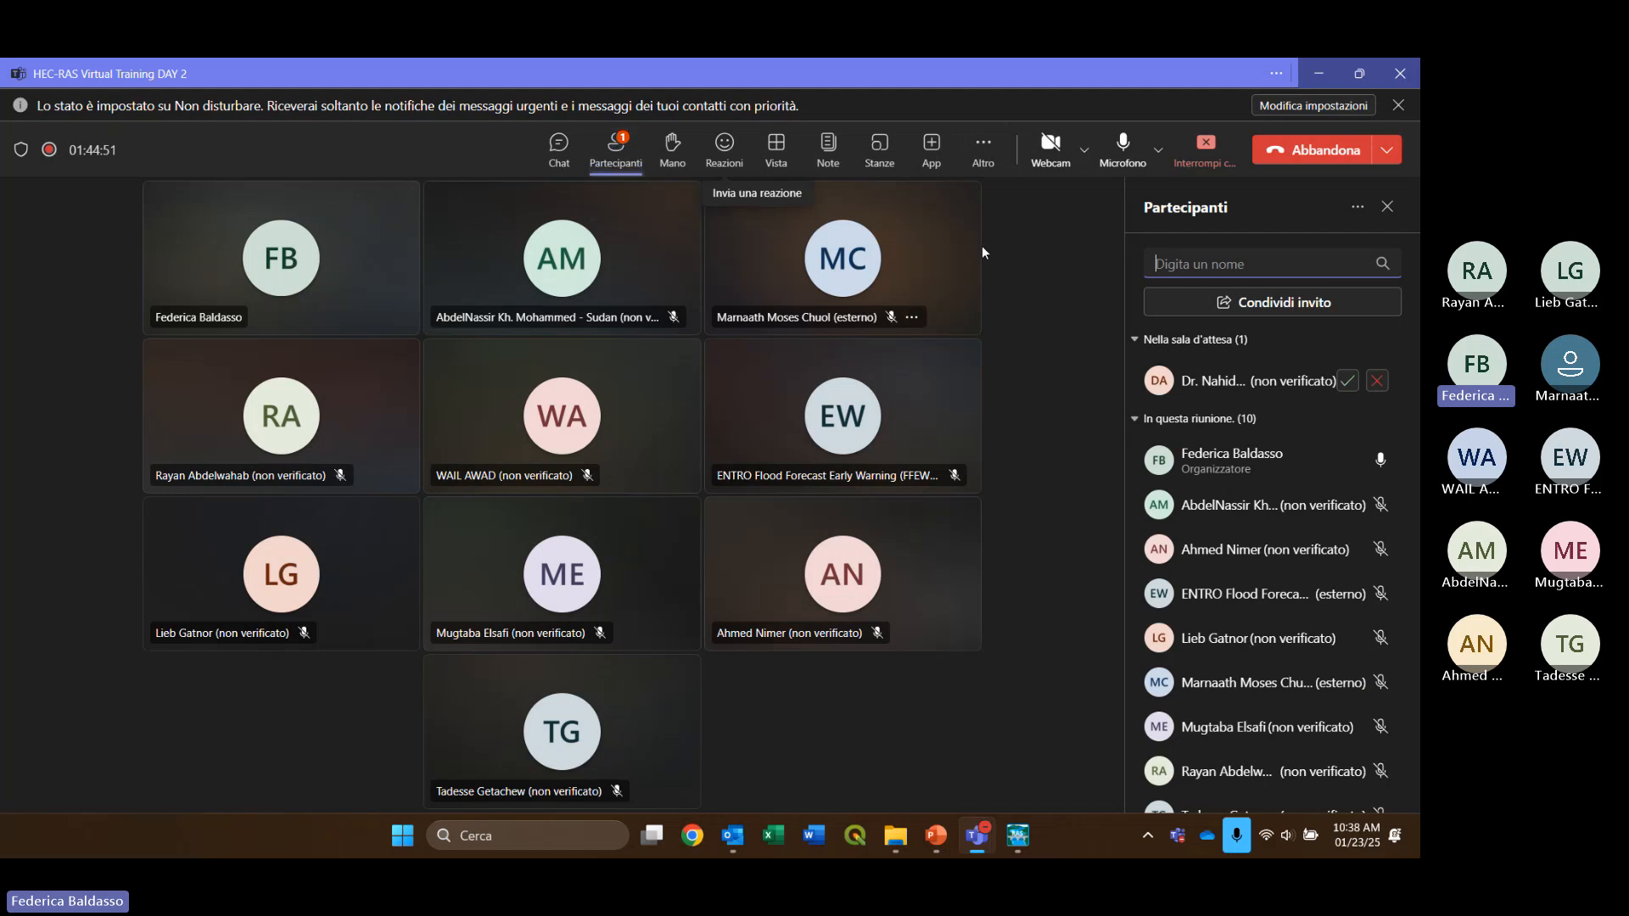
pyautogui.click(1348, 383)
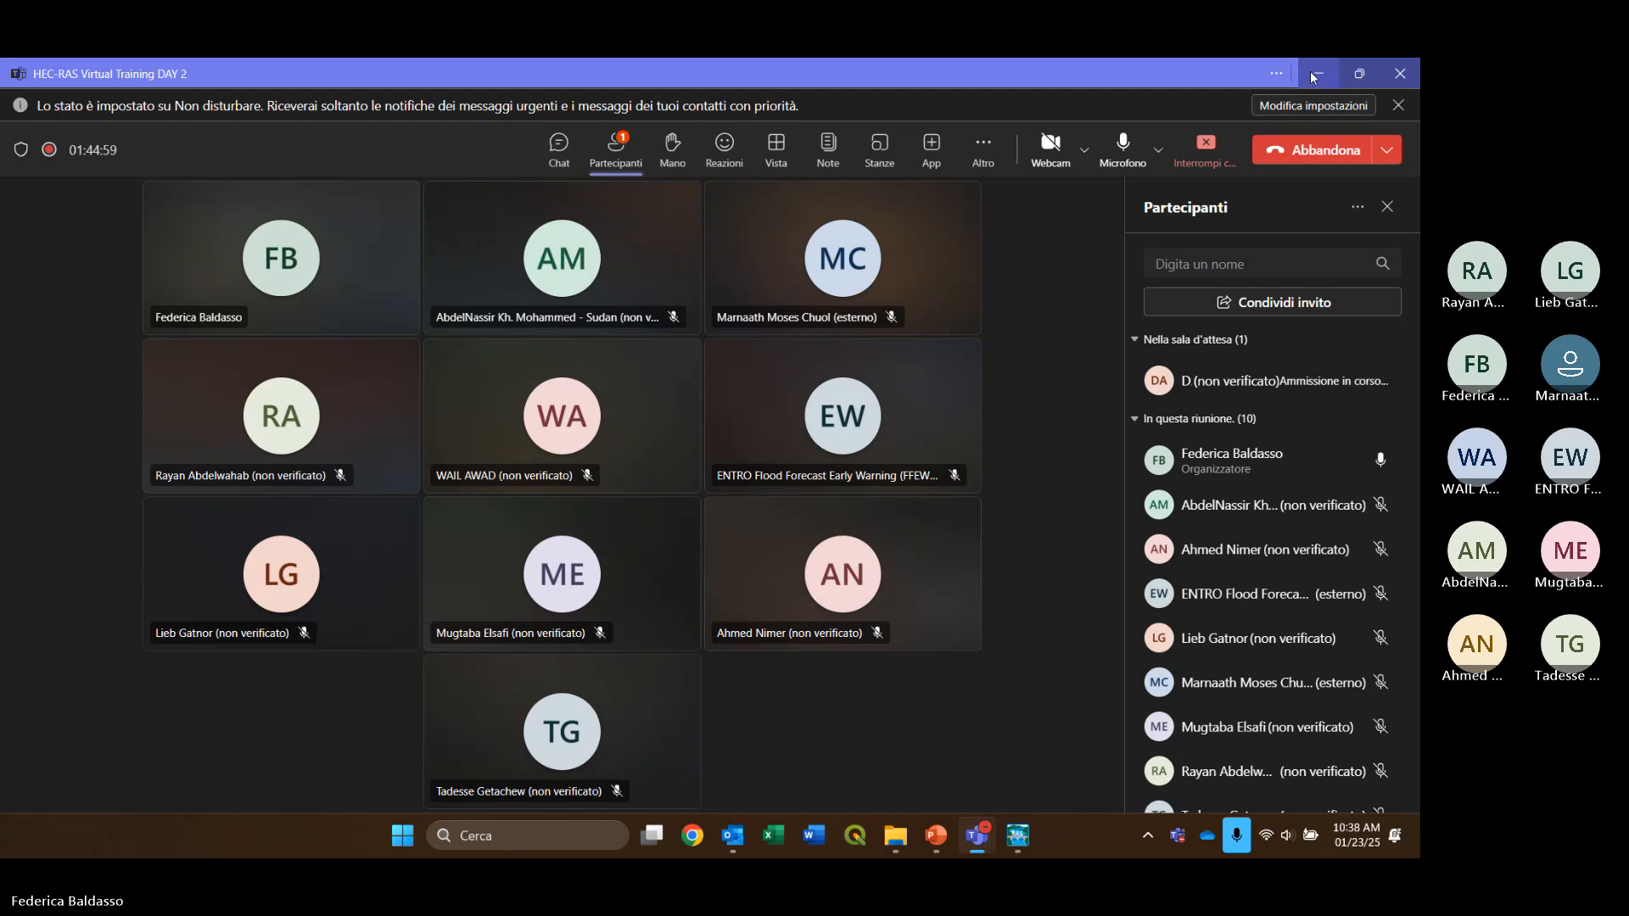
pyautogui.click(559, 148)
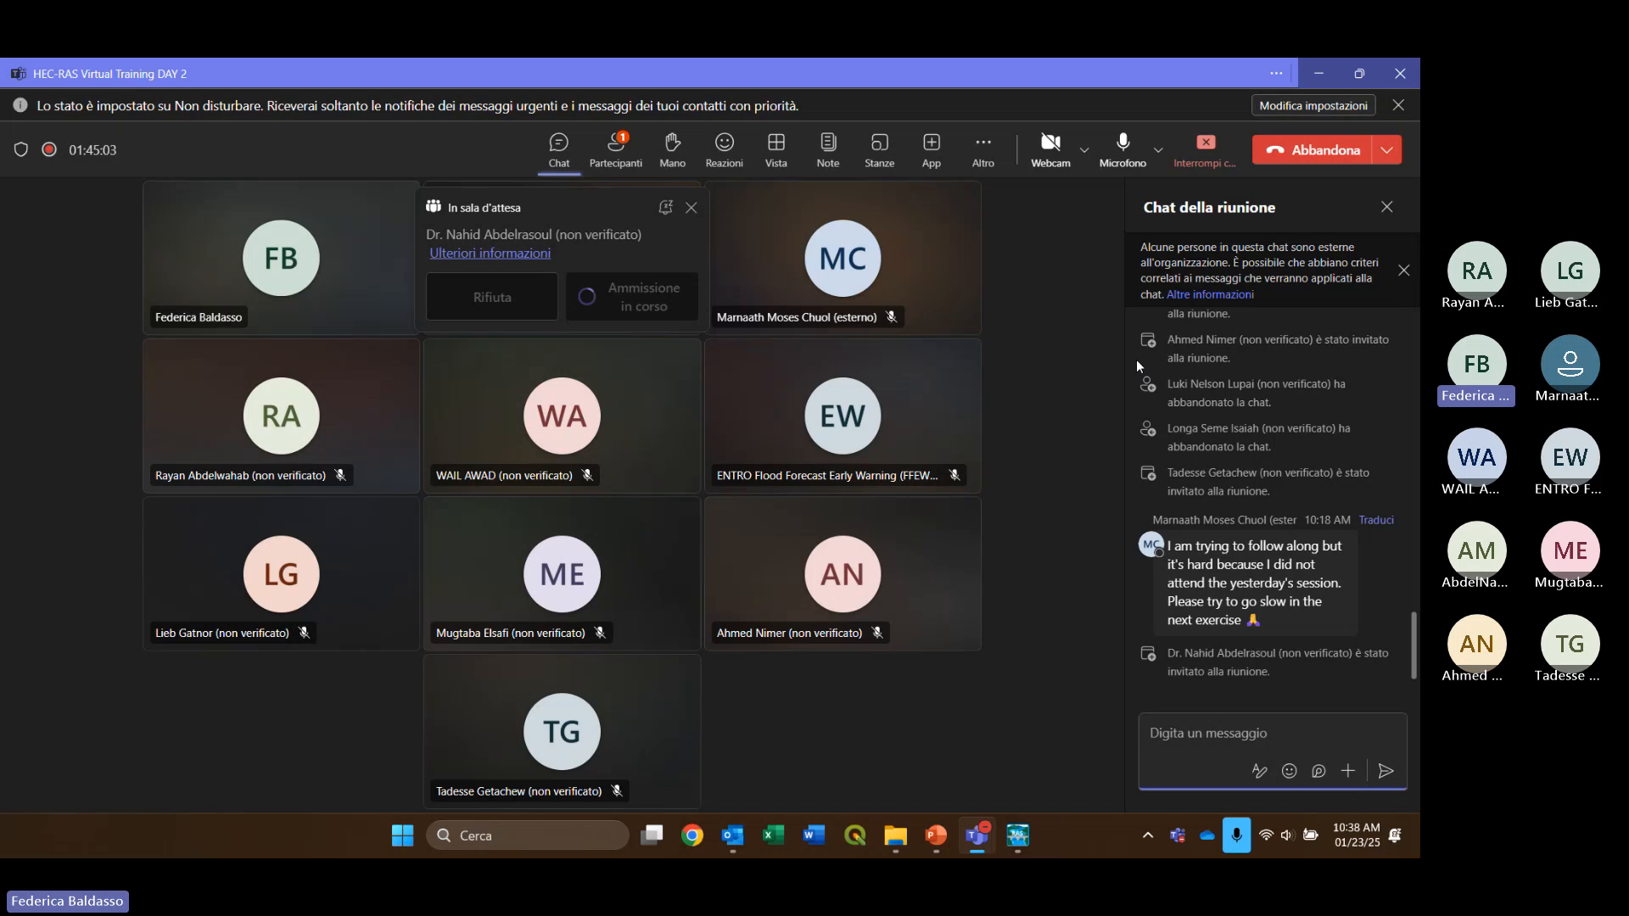
# Minimize the Teams meeting window and advance the PowerPoint presentation to slide 33 on interpolation following the master cords
pyautogui.click(1321, 68)
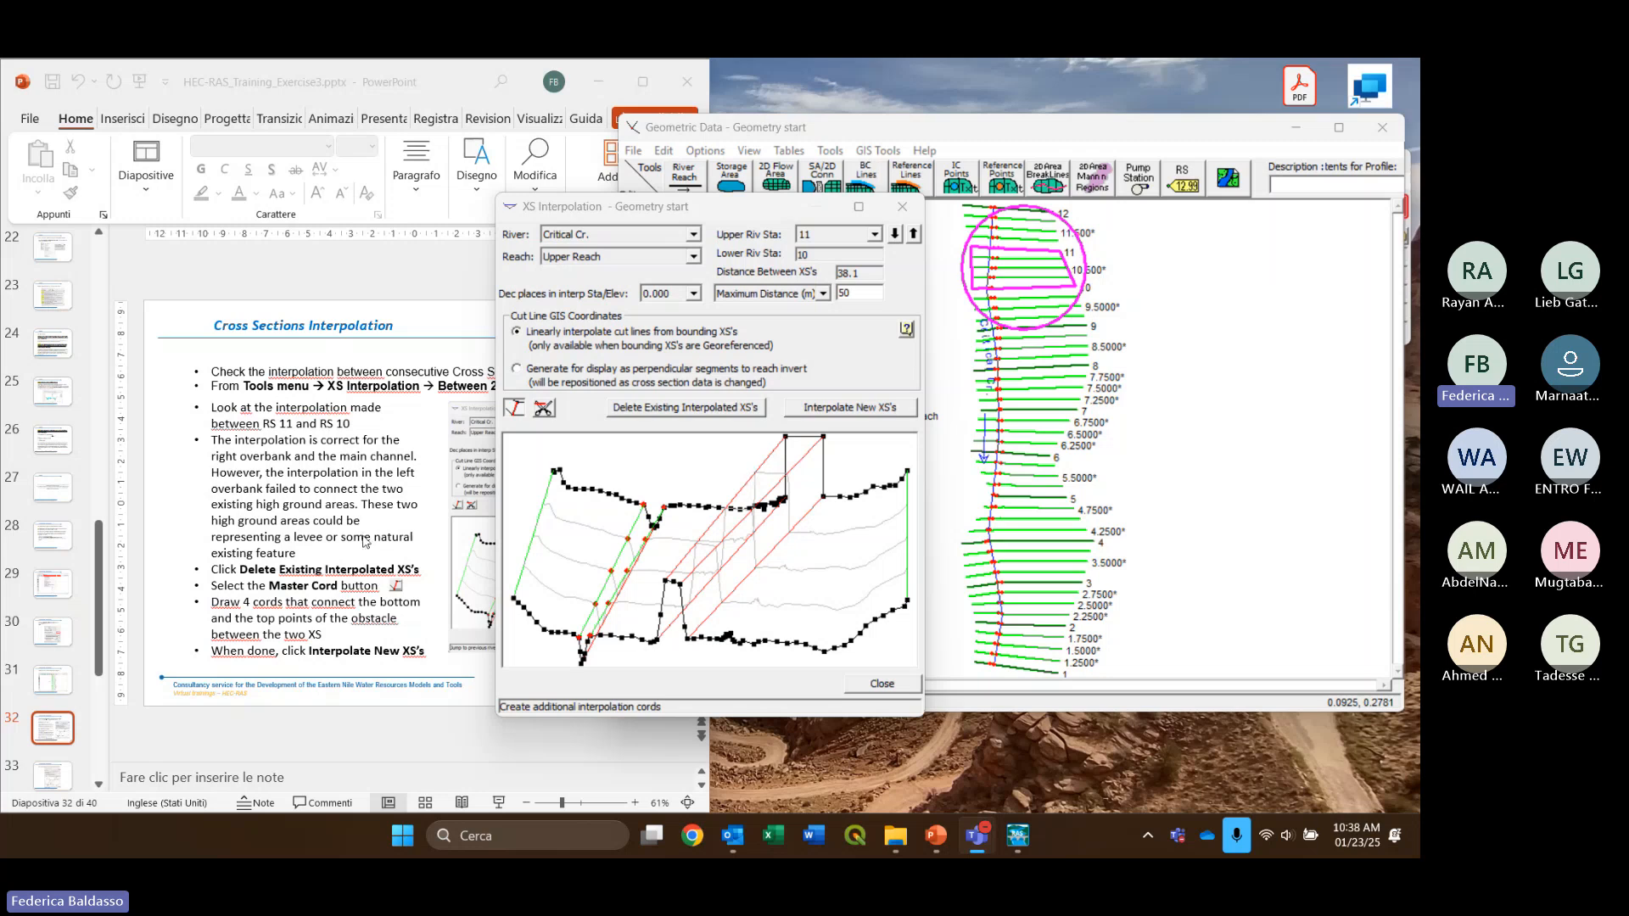
pyautogui.scroll(-1, 437, 515)
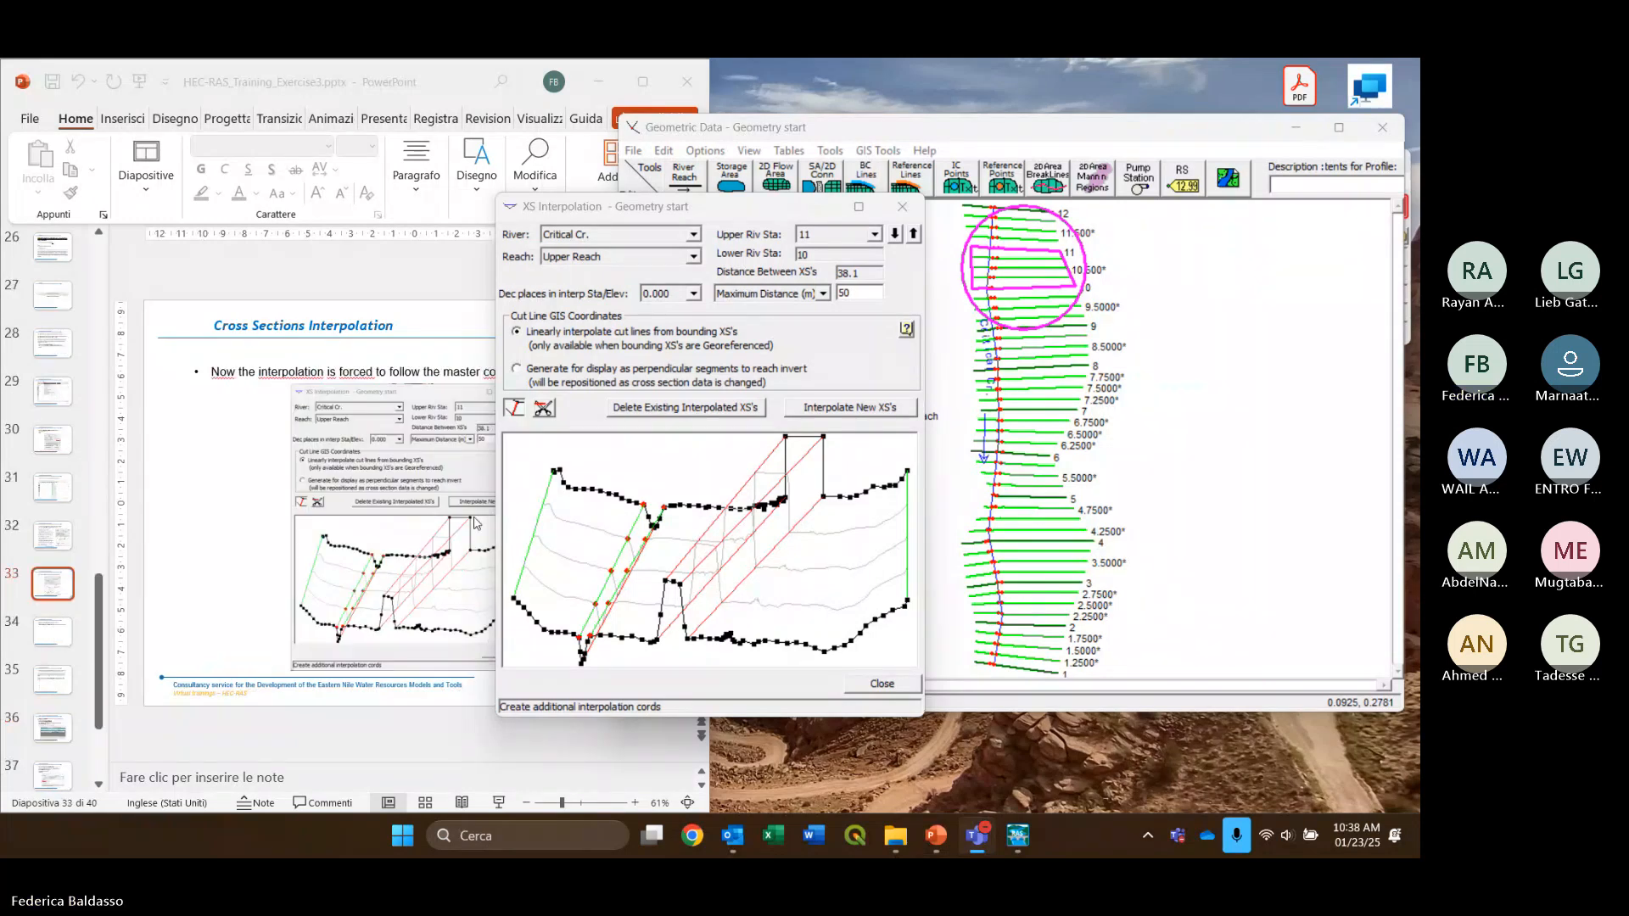
# Advance the presentation to slide 34, close the cross-section interpolation, and save the geometry data as "Geometry start + Interpolated"
pyautogui.scroll(-1, 476, 525)
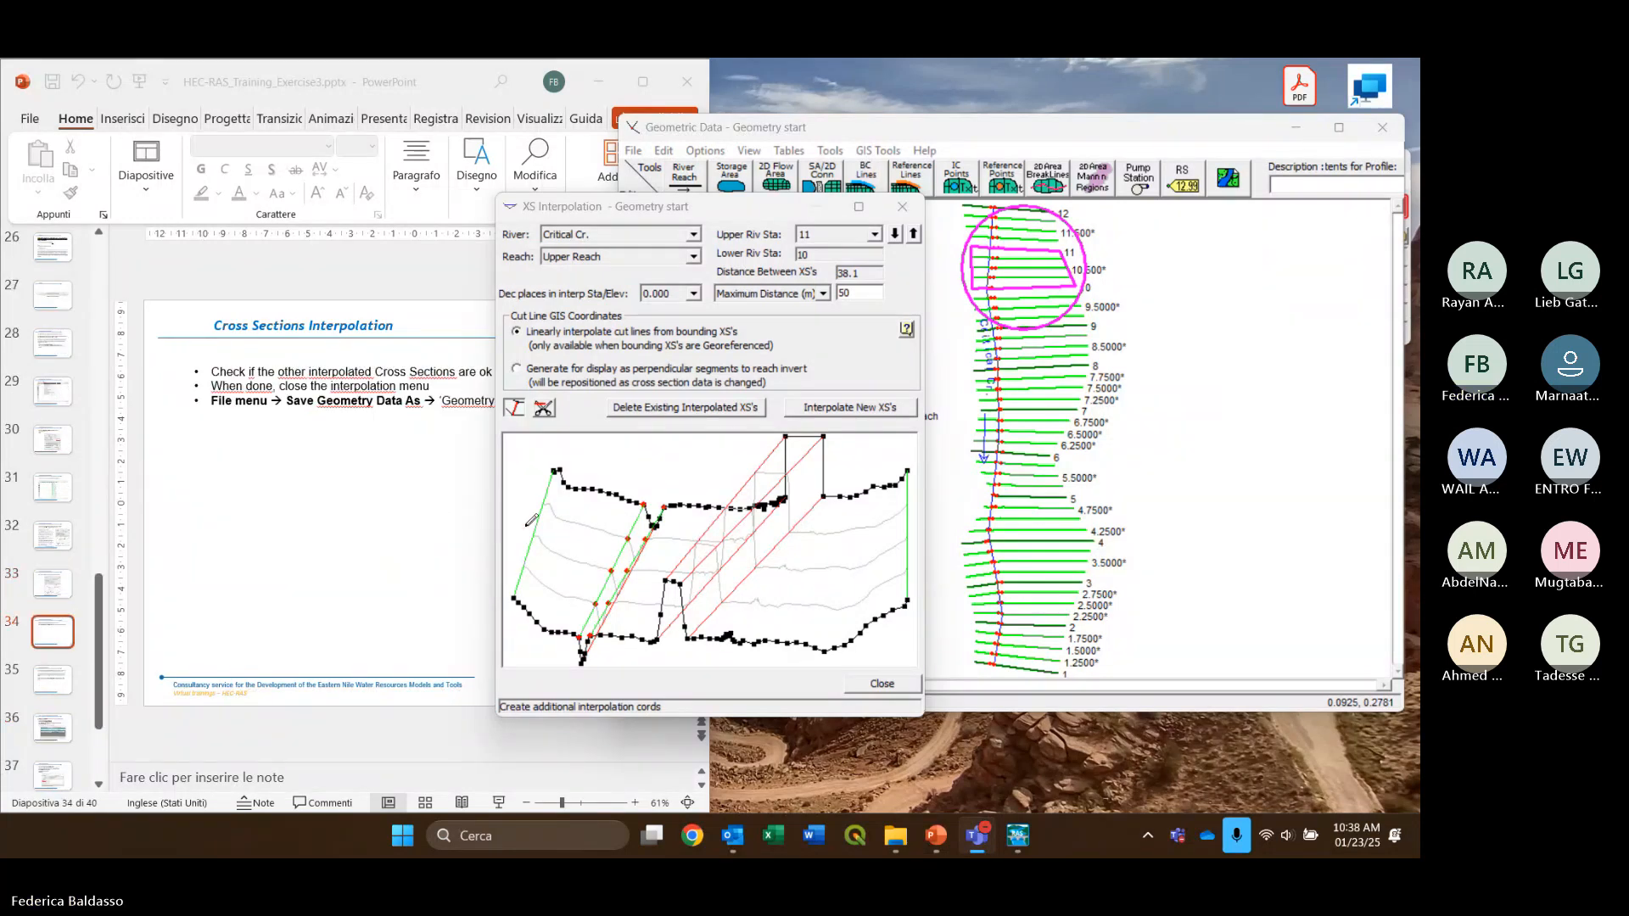
pyautogui.click(881, 684)
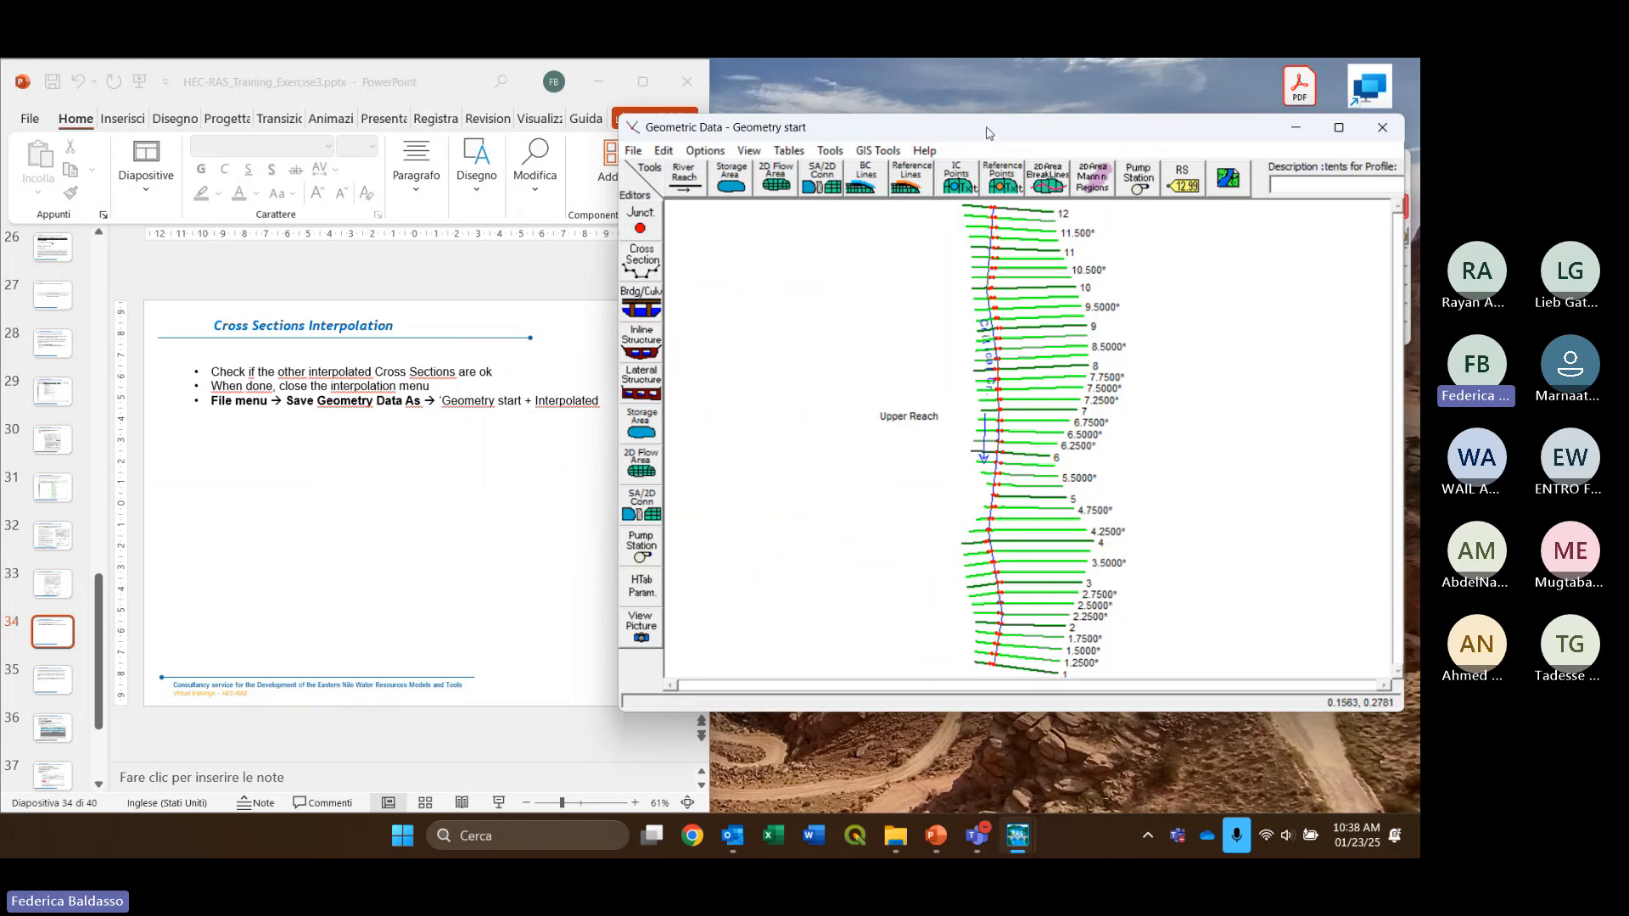
pyautogui.moveTo(987, 127); pyautogui.dragTo(973, 239)
pyautogui.click(620, 258)
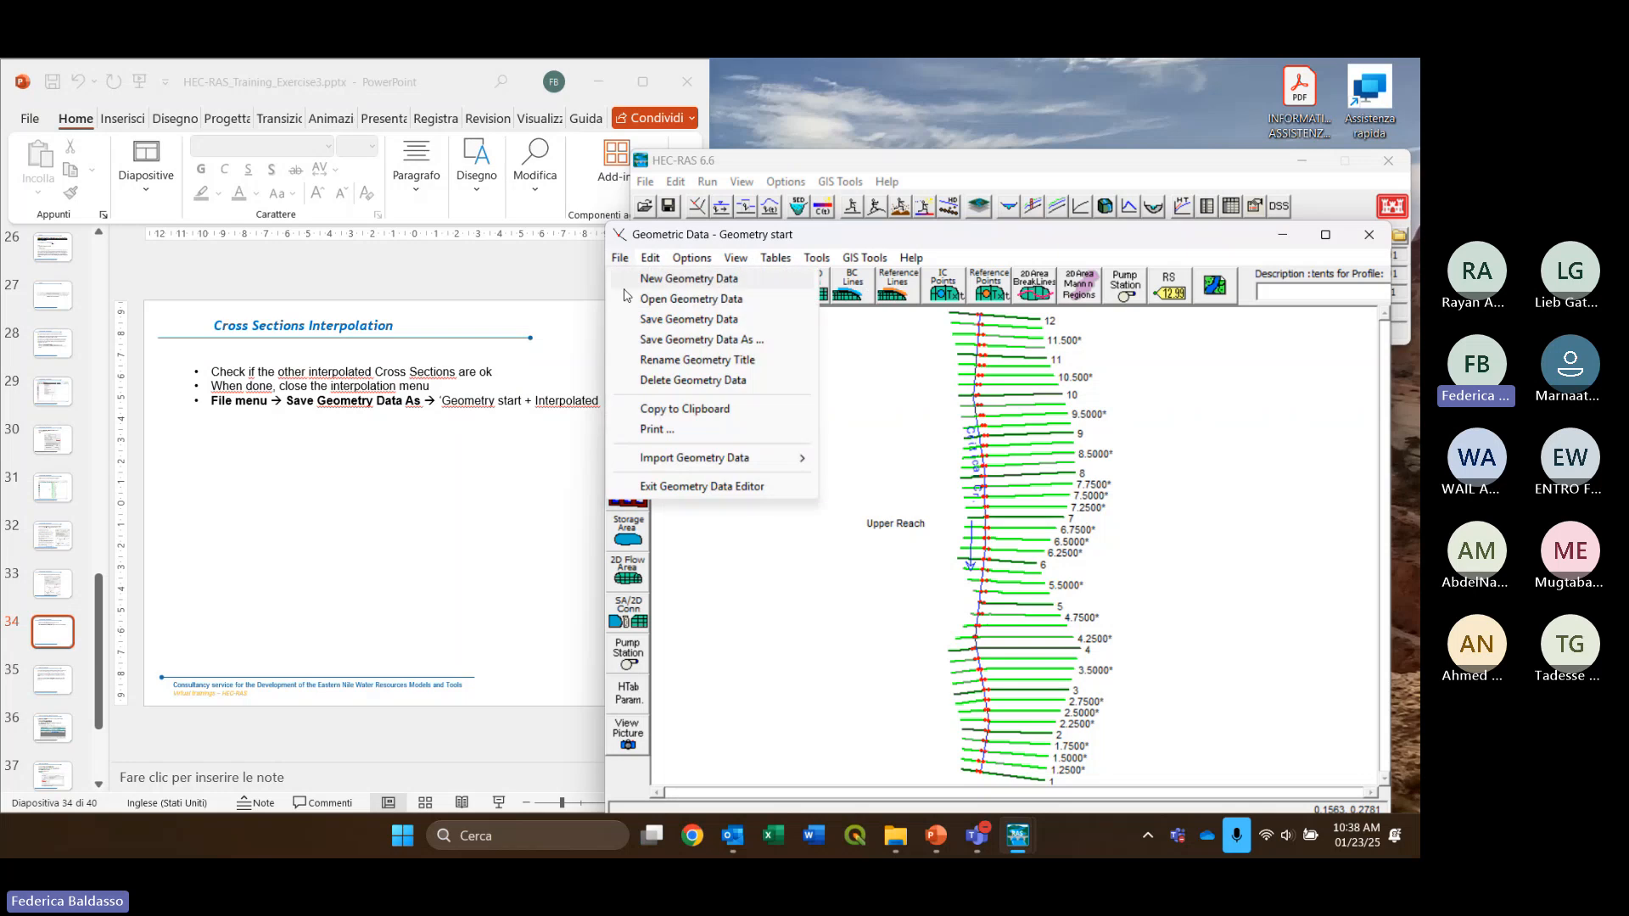
pyautogui.click(756, 341)
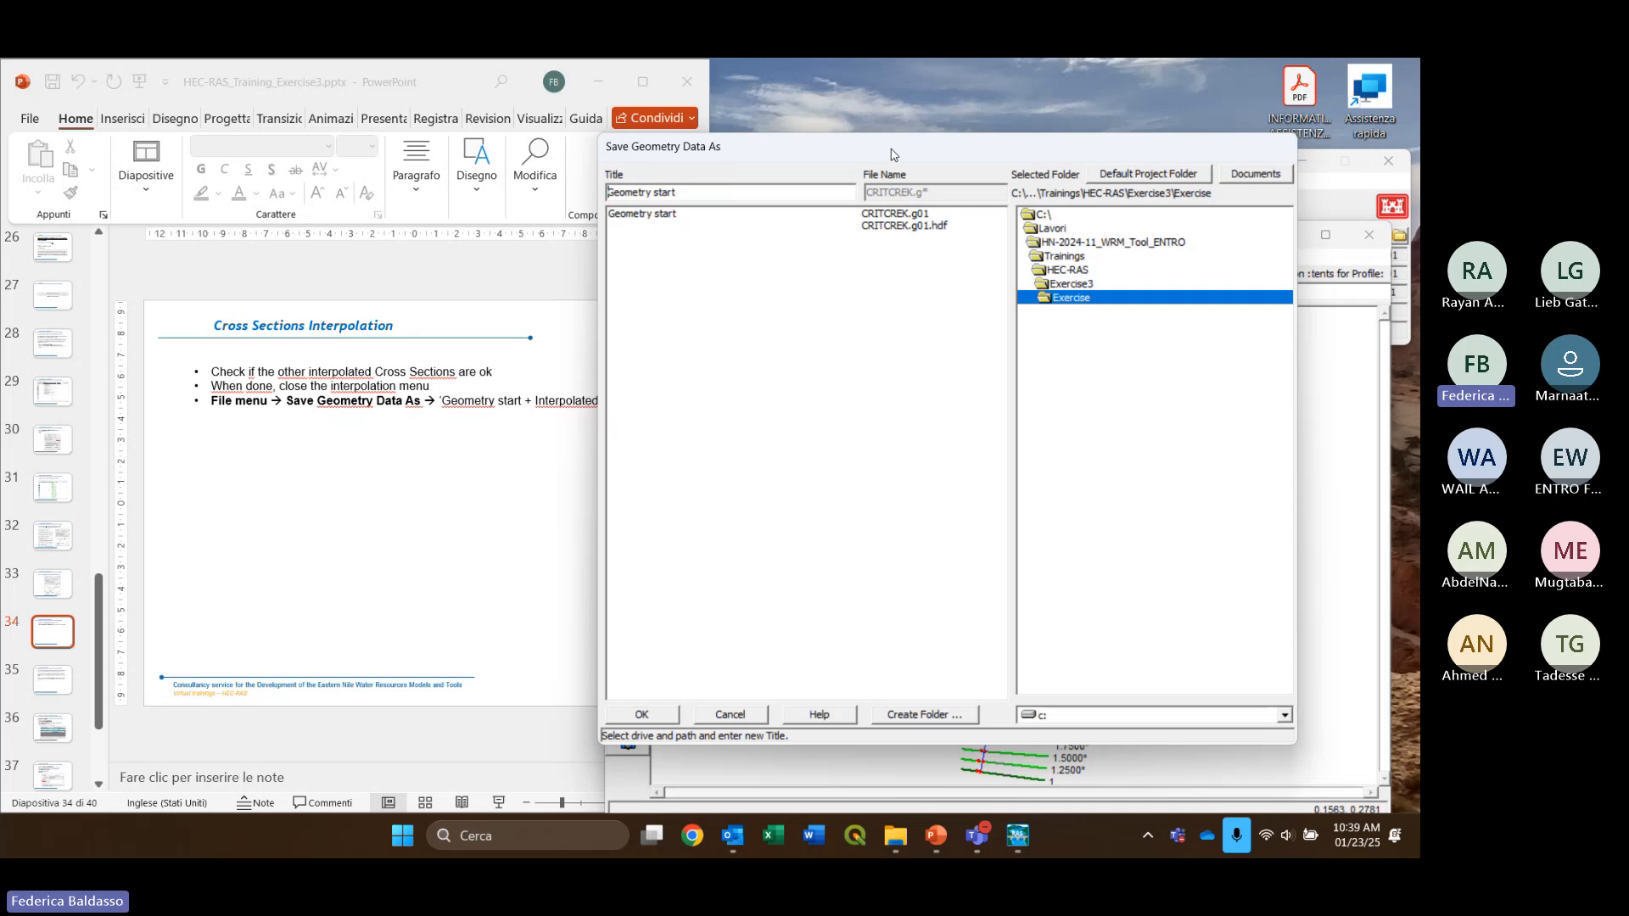
pyautogui.moveTo(893, 154); pyautogui.dragTo(875, 210)
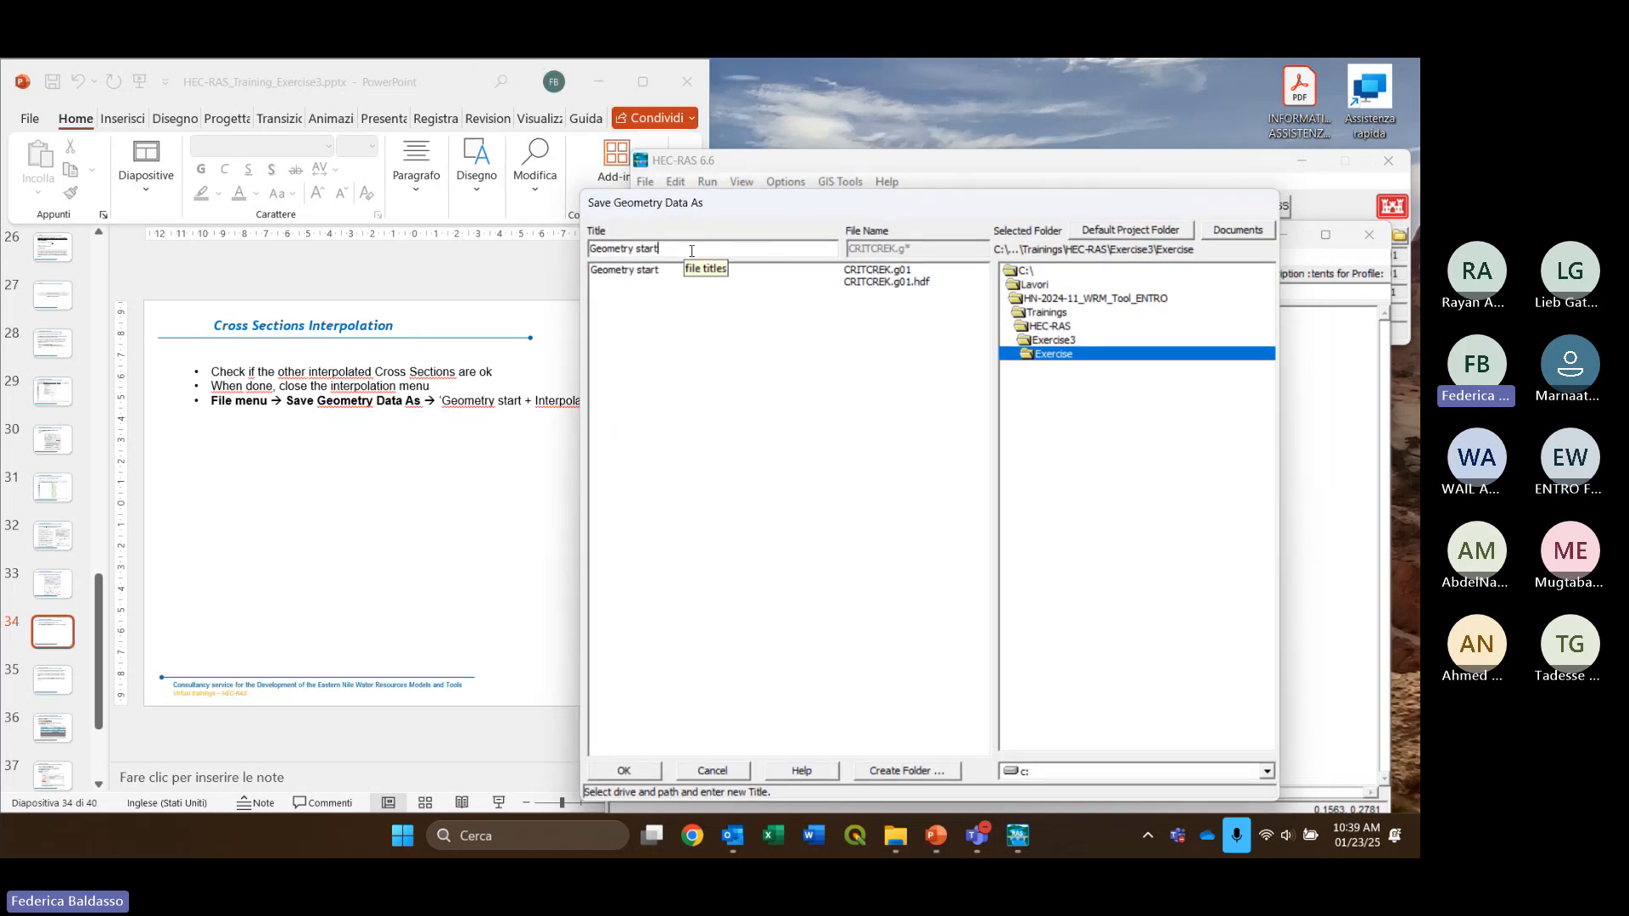
pyautogui.write('+ Interpolat')
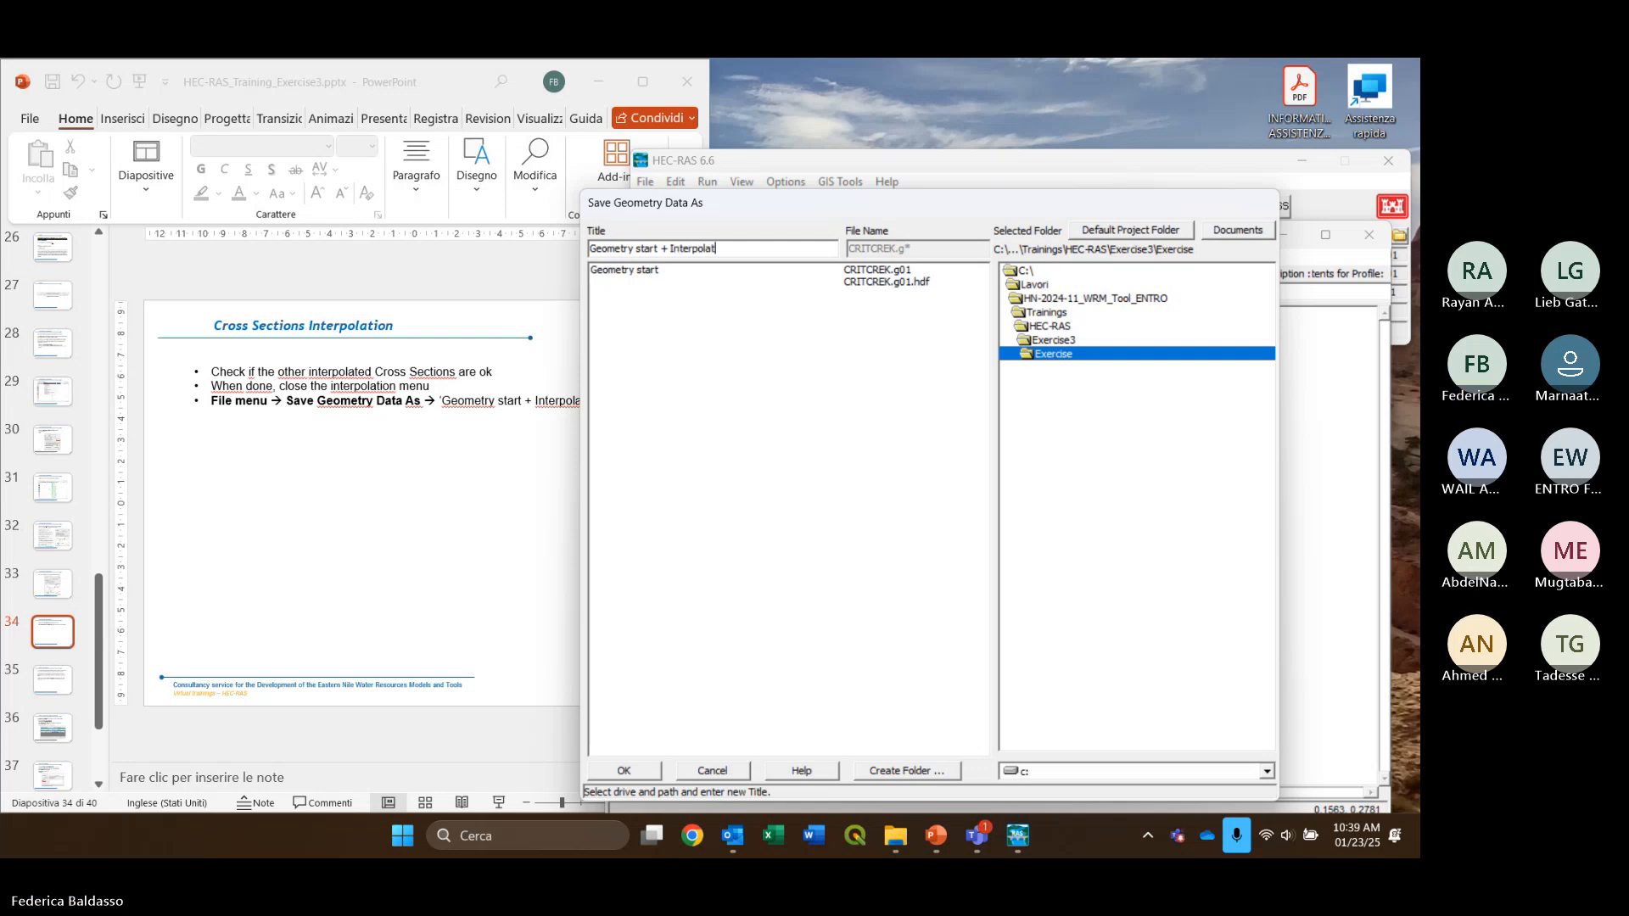
pyautogui.write('ed')
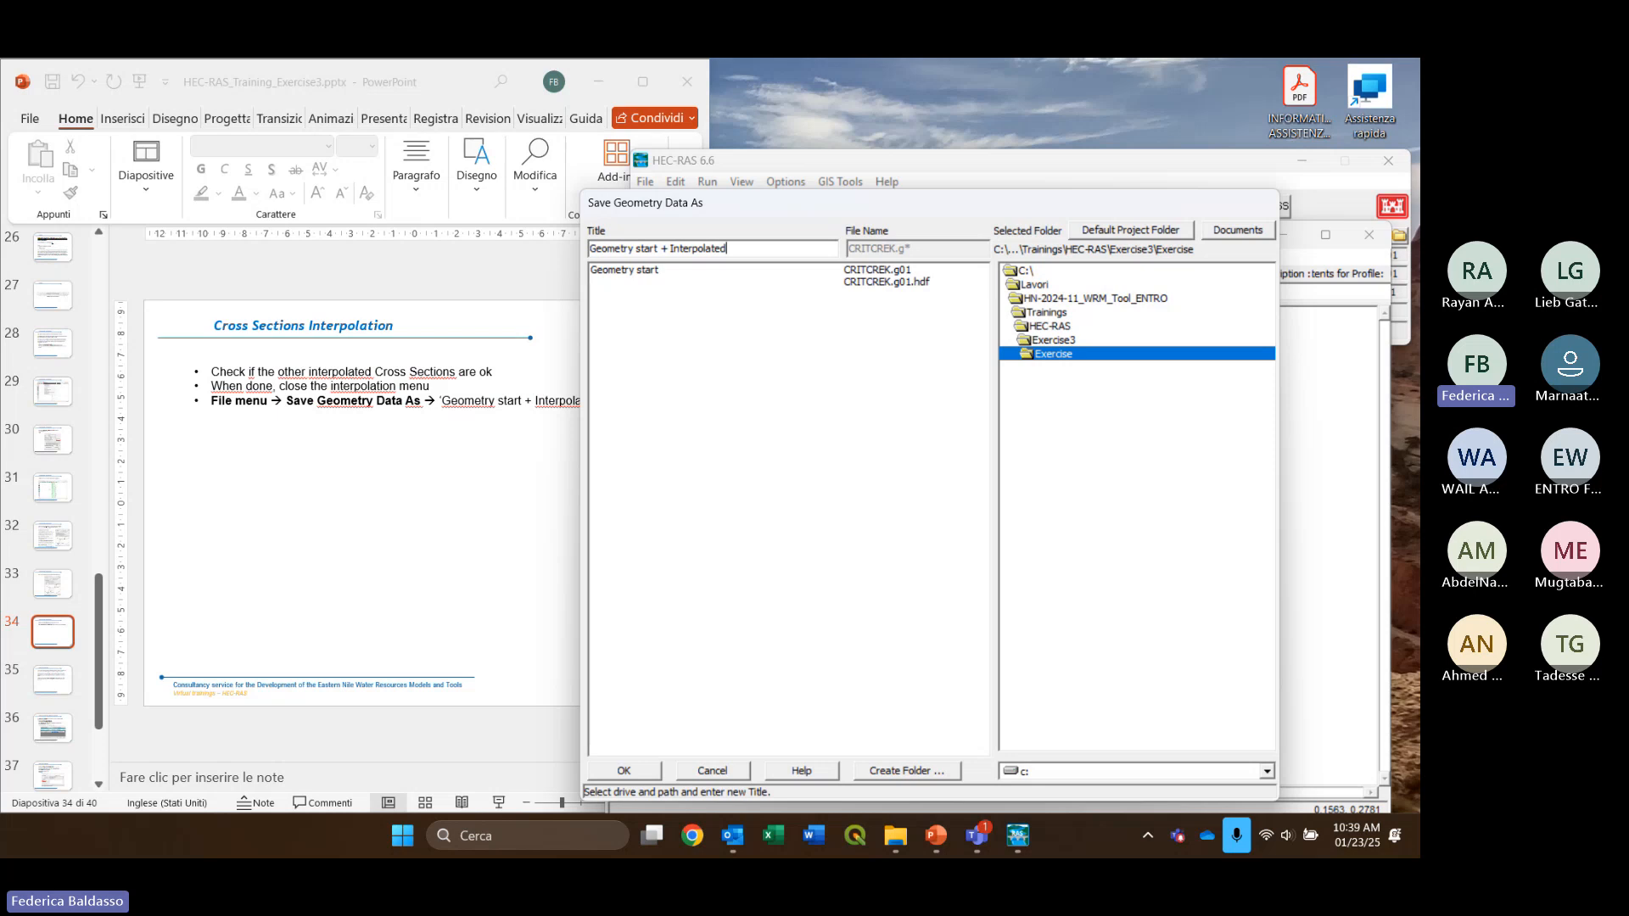
pyautogui.click(644, 778)
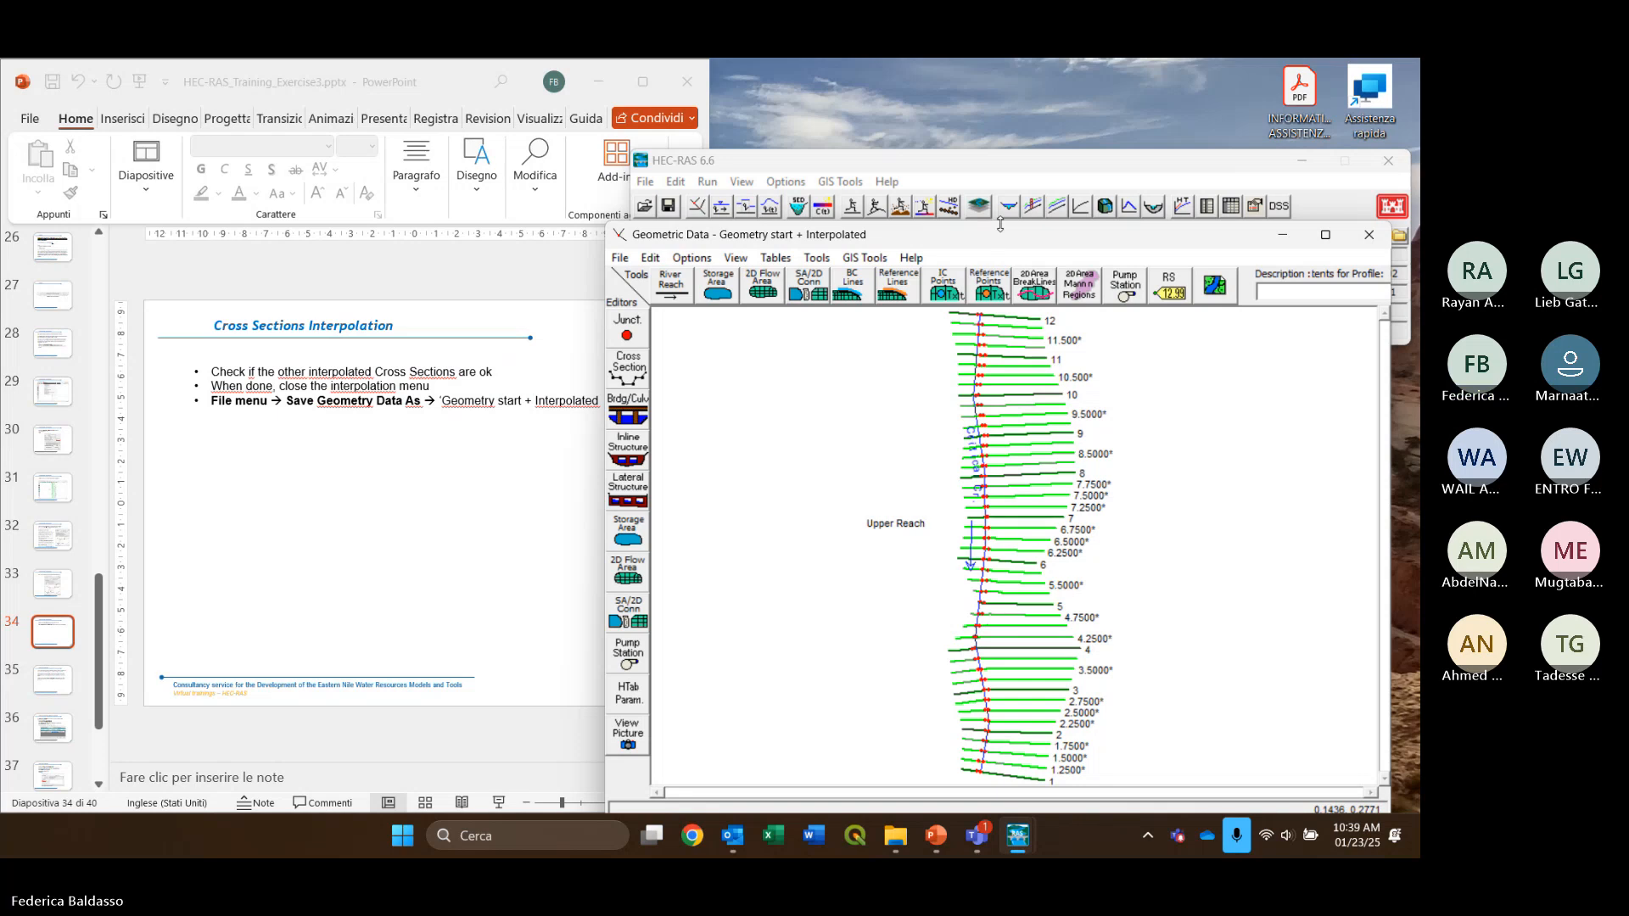
# Advance the presentation to slide 36 on mixed flow boundary conditions and close the geometric data editor
pyautogui.moveTo(999, 242); pyautogui.dragTo(911, 166)
pyautogui.scroll(-1, 440, 490)
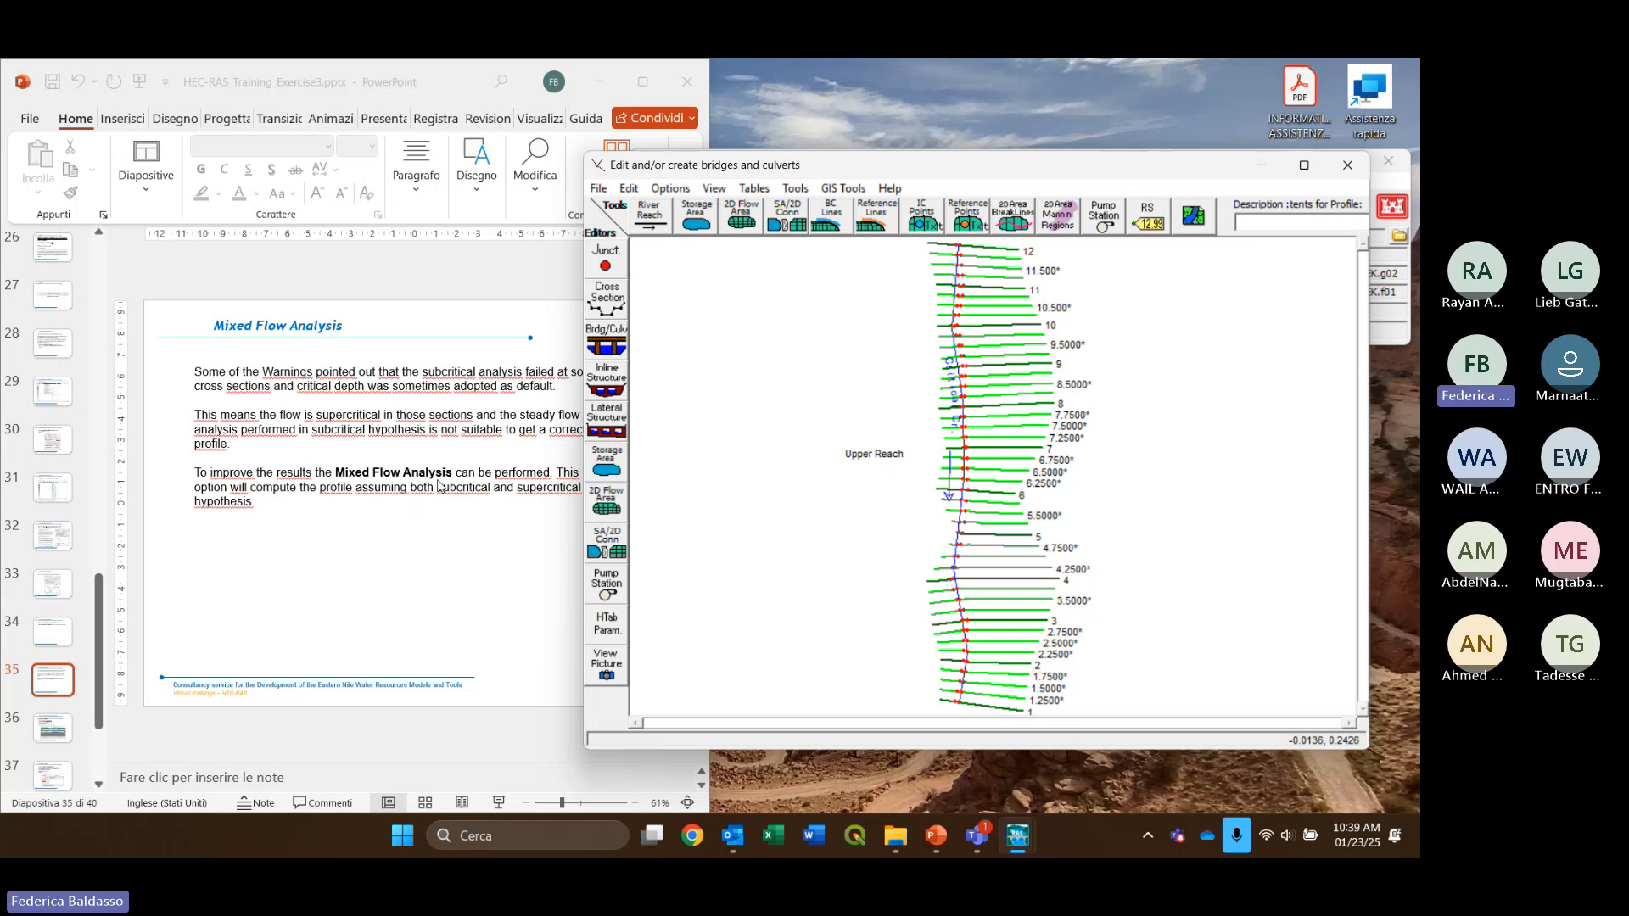
pyautogui.moveTo(963, 168); pyautogui.dragTo(978, 141)
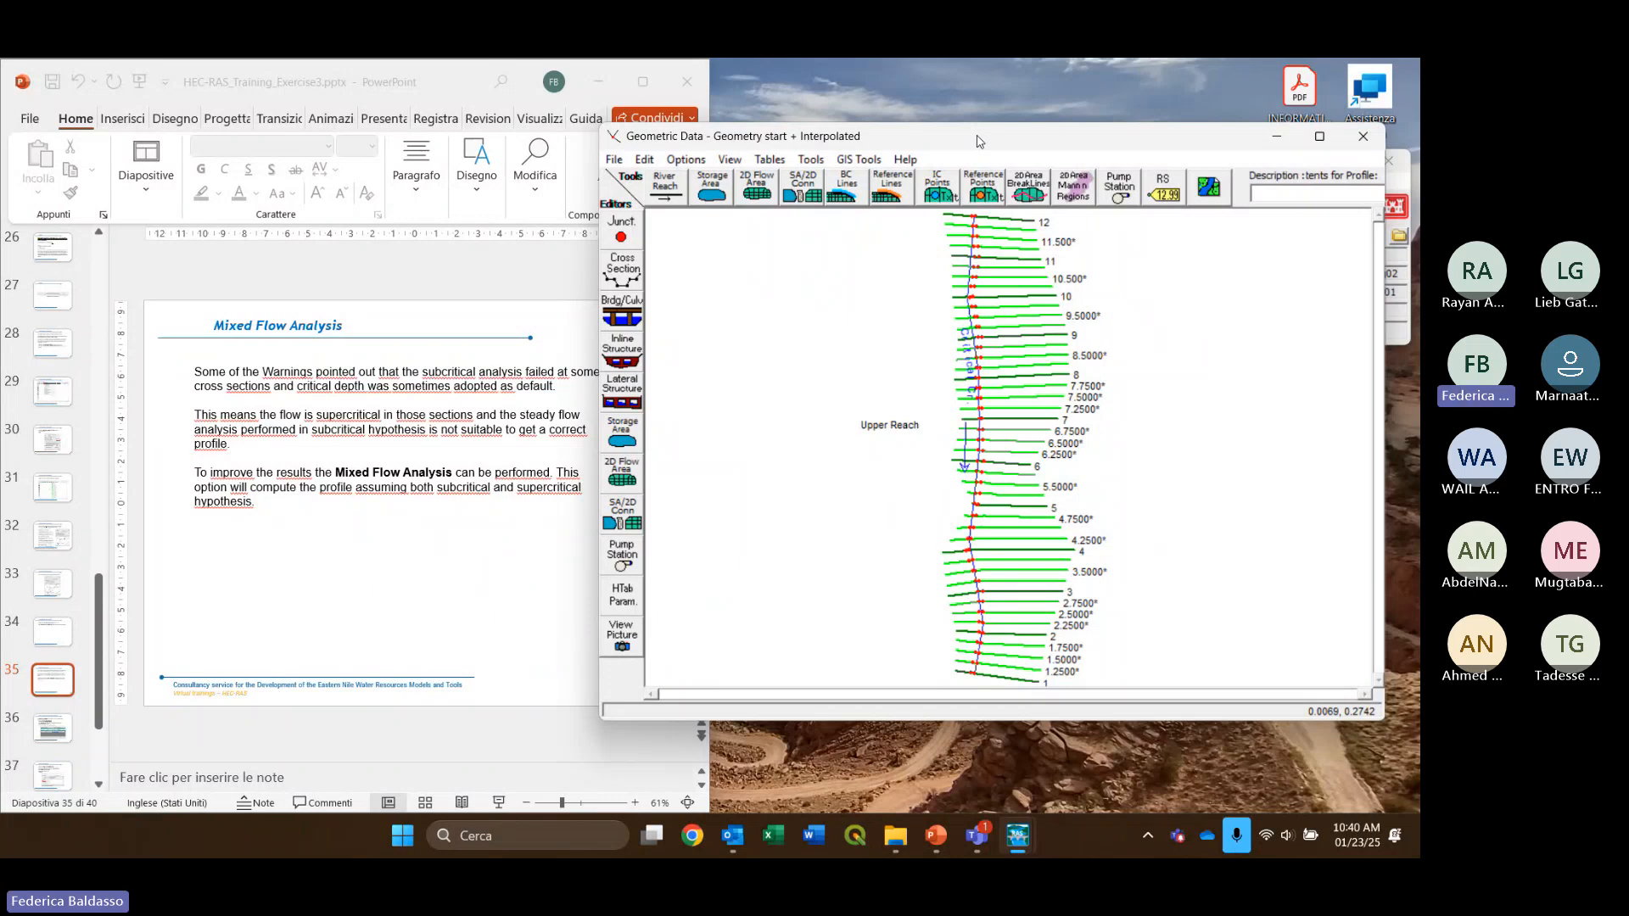
pyautogui.moveTo(979, 140); pyautogui.dragTo(998, 146)
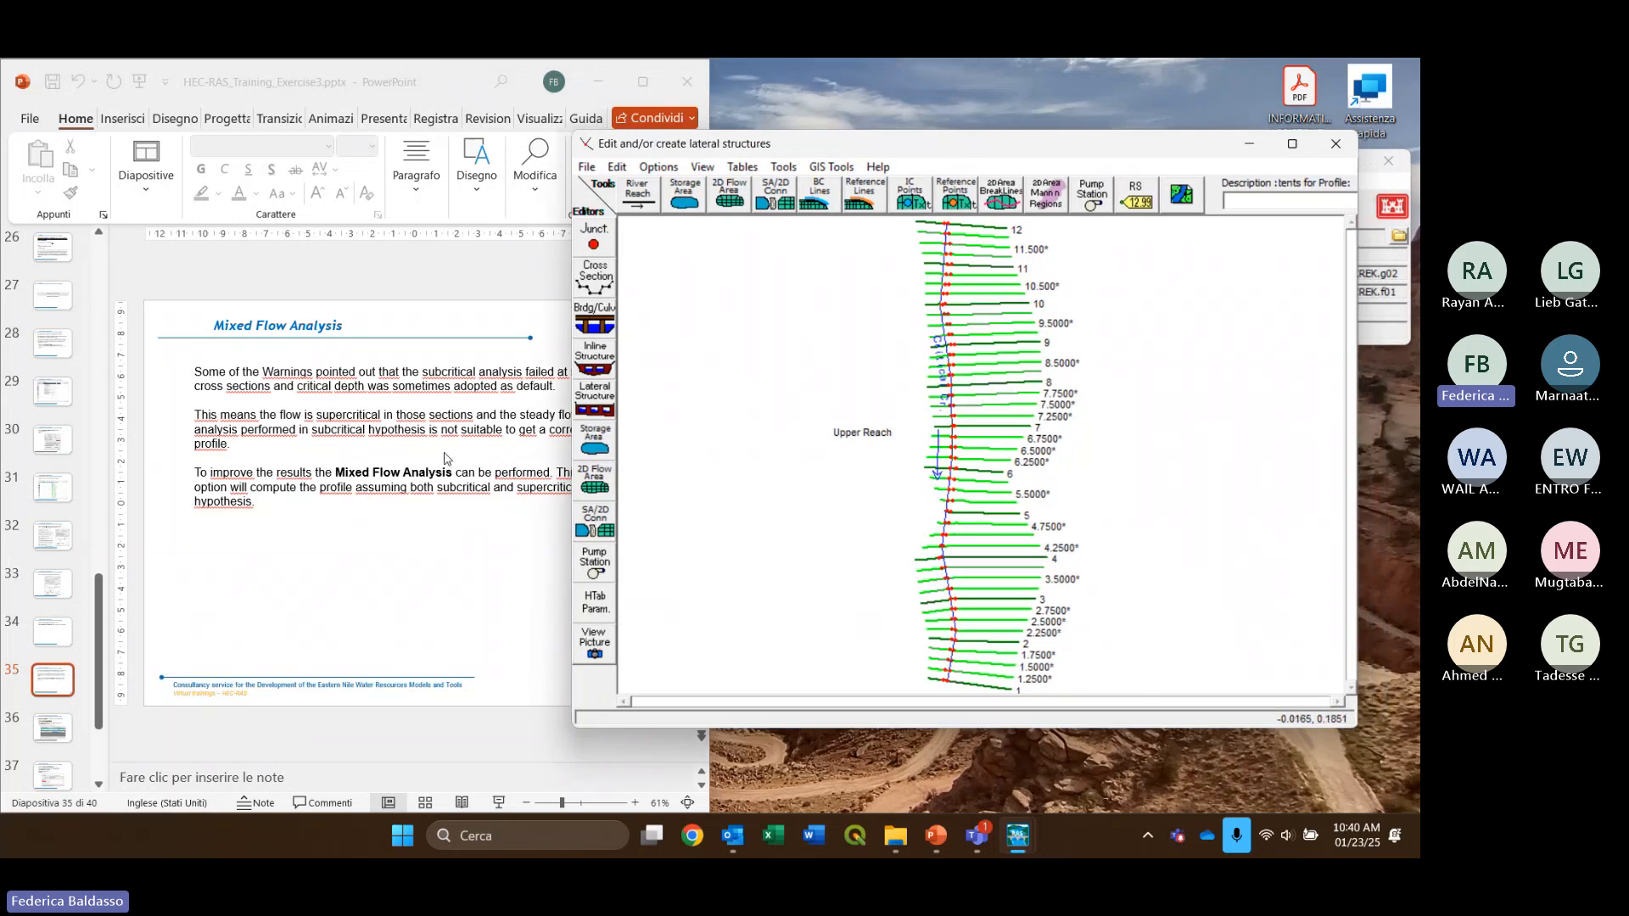
pyautogui.scroll(-1, 445, 459)
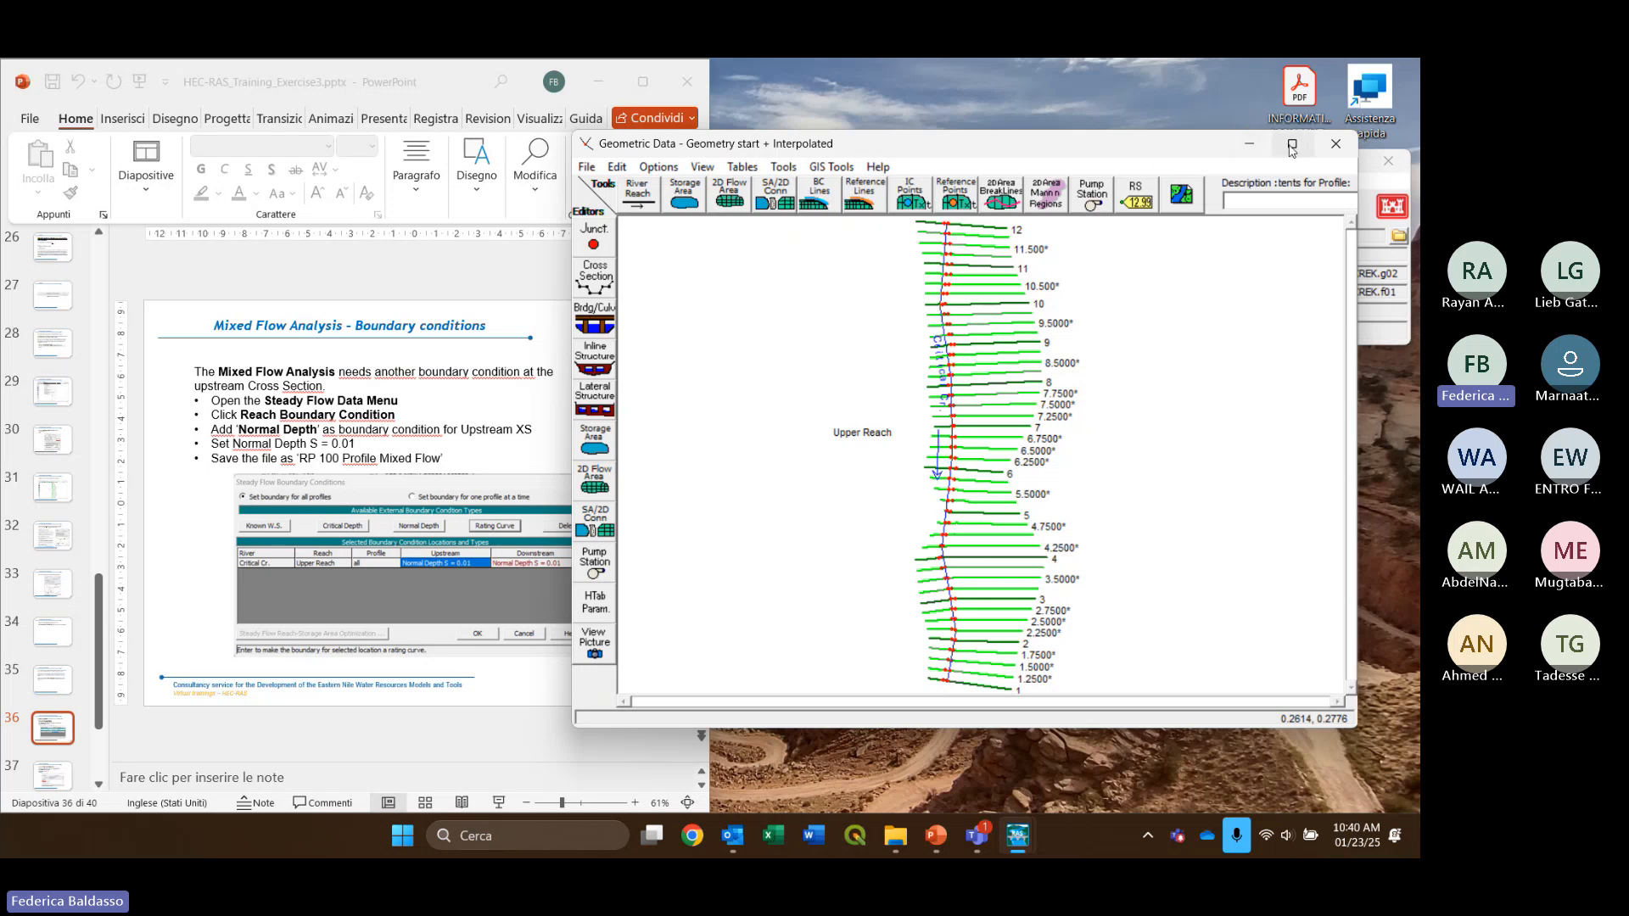
pyautogui.click(1335, 146)
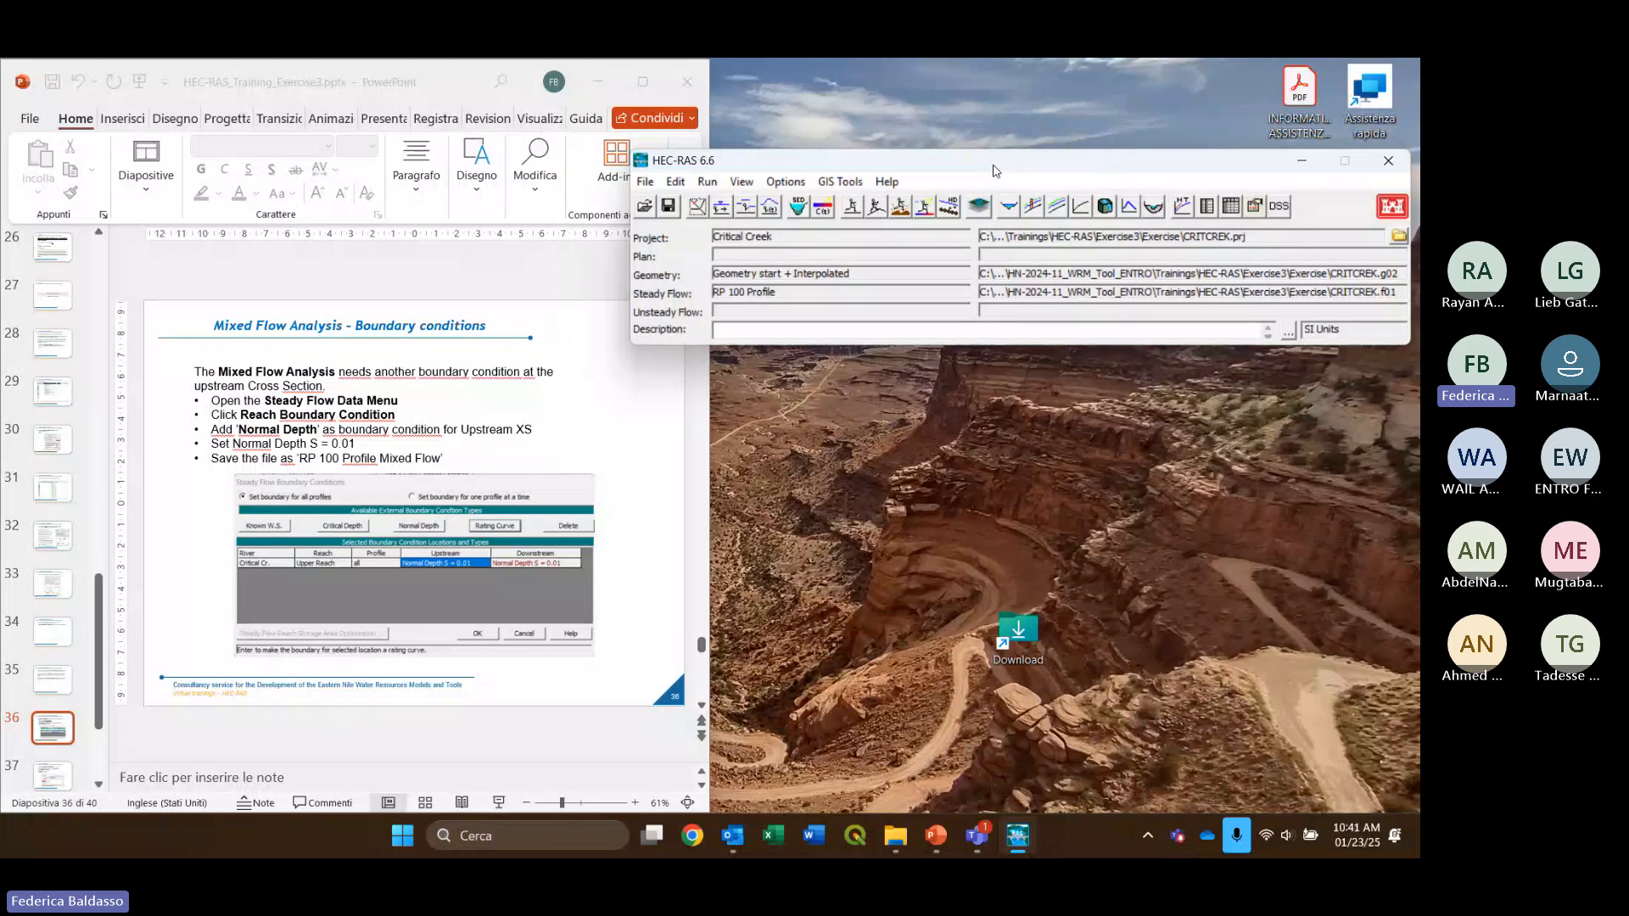
pyautogui.moveTo(995, 170); pyautogui.dragTo(997, 211)
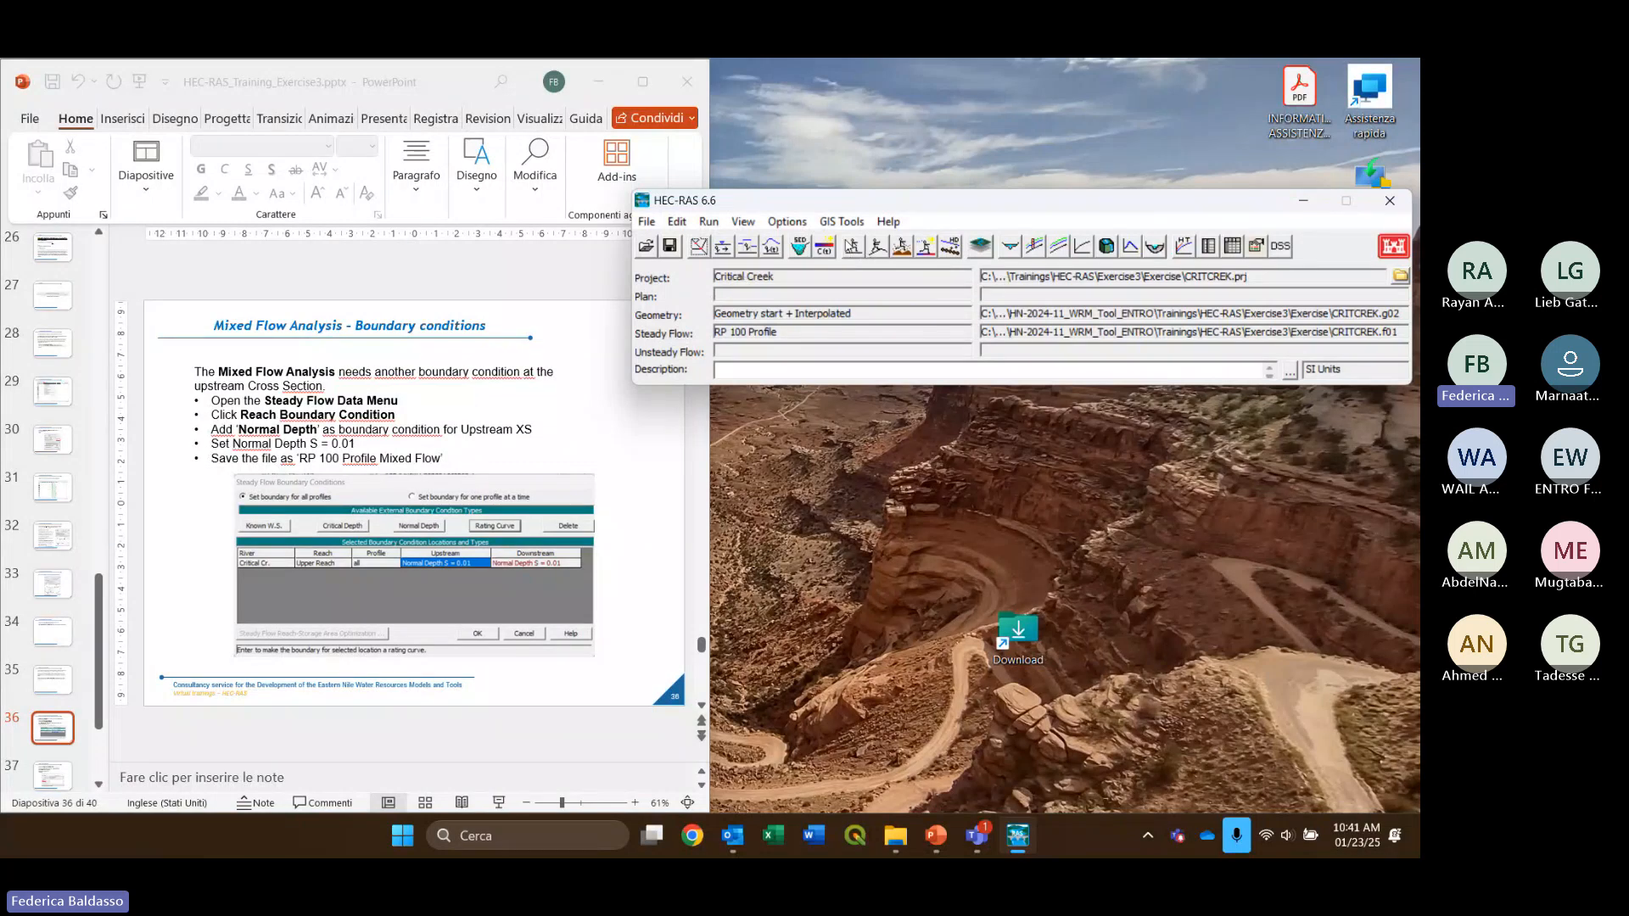
pyautogui.click(856, 248)
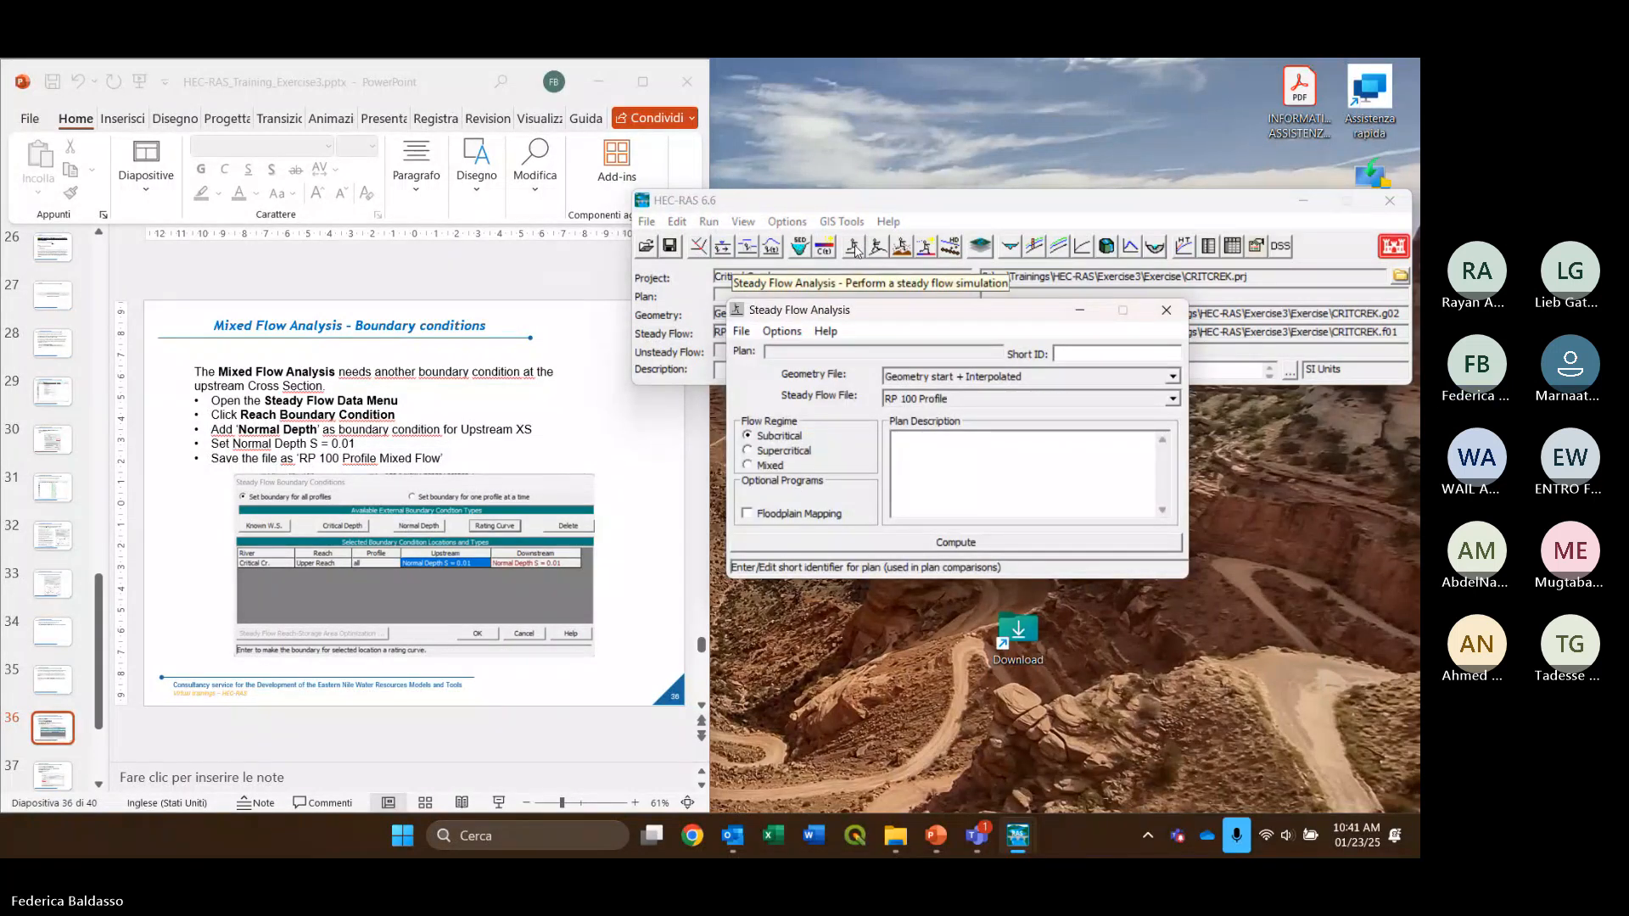
pyautogui.click(1166, 309)
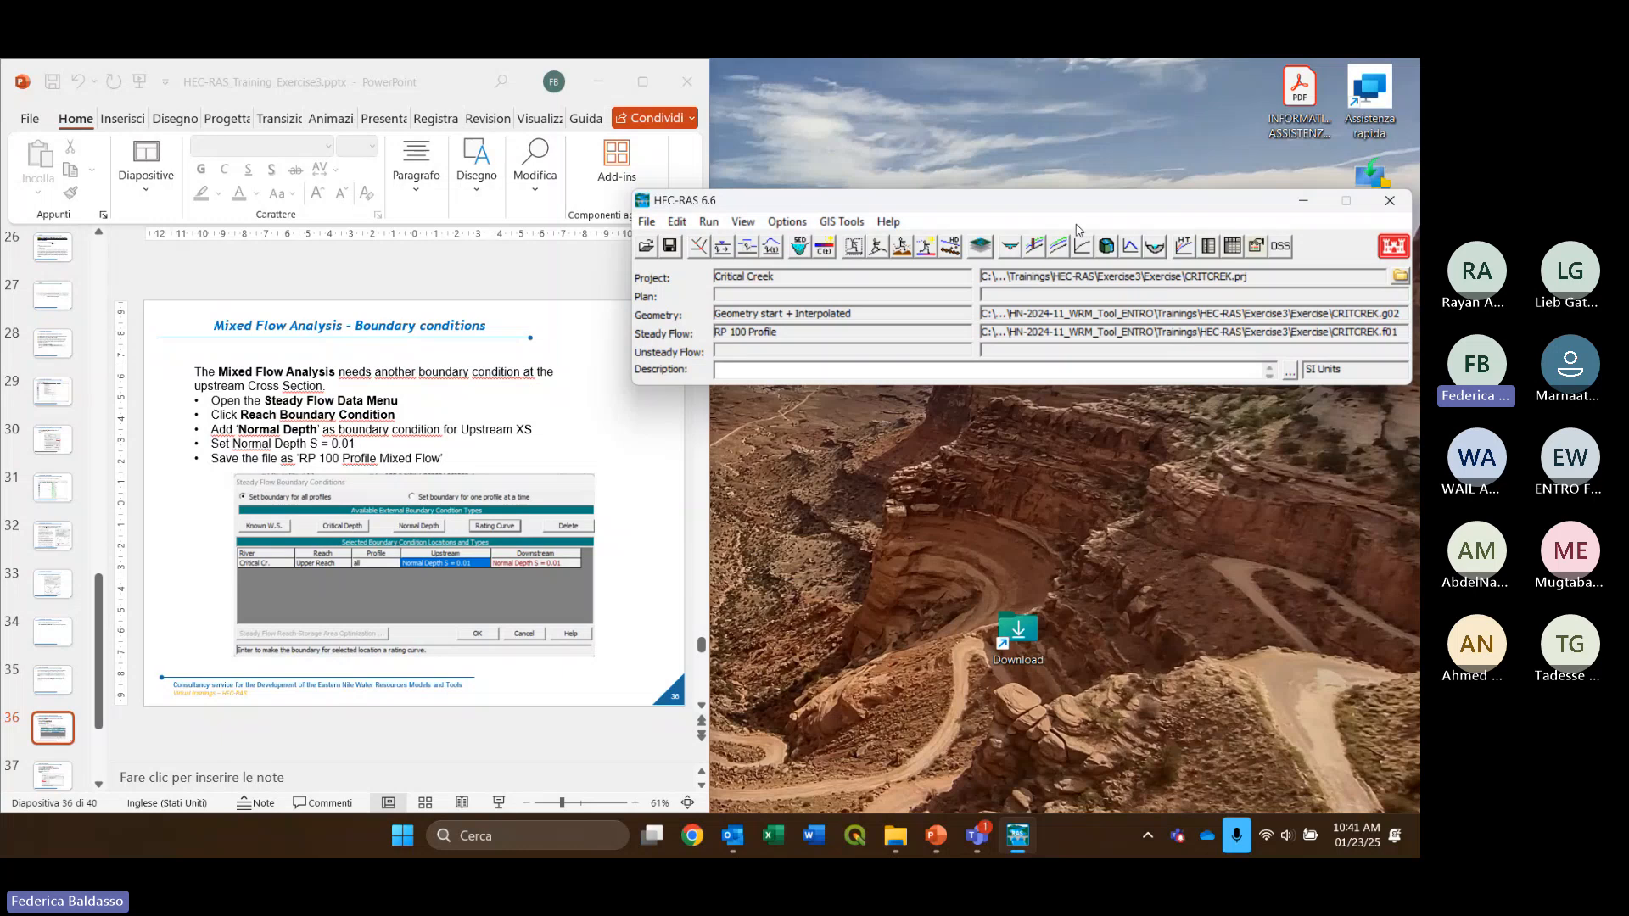
pyautogui.moveTo(956, 202); pyautogui.dragTo(950, 222)
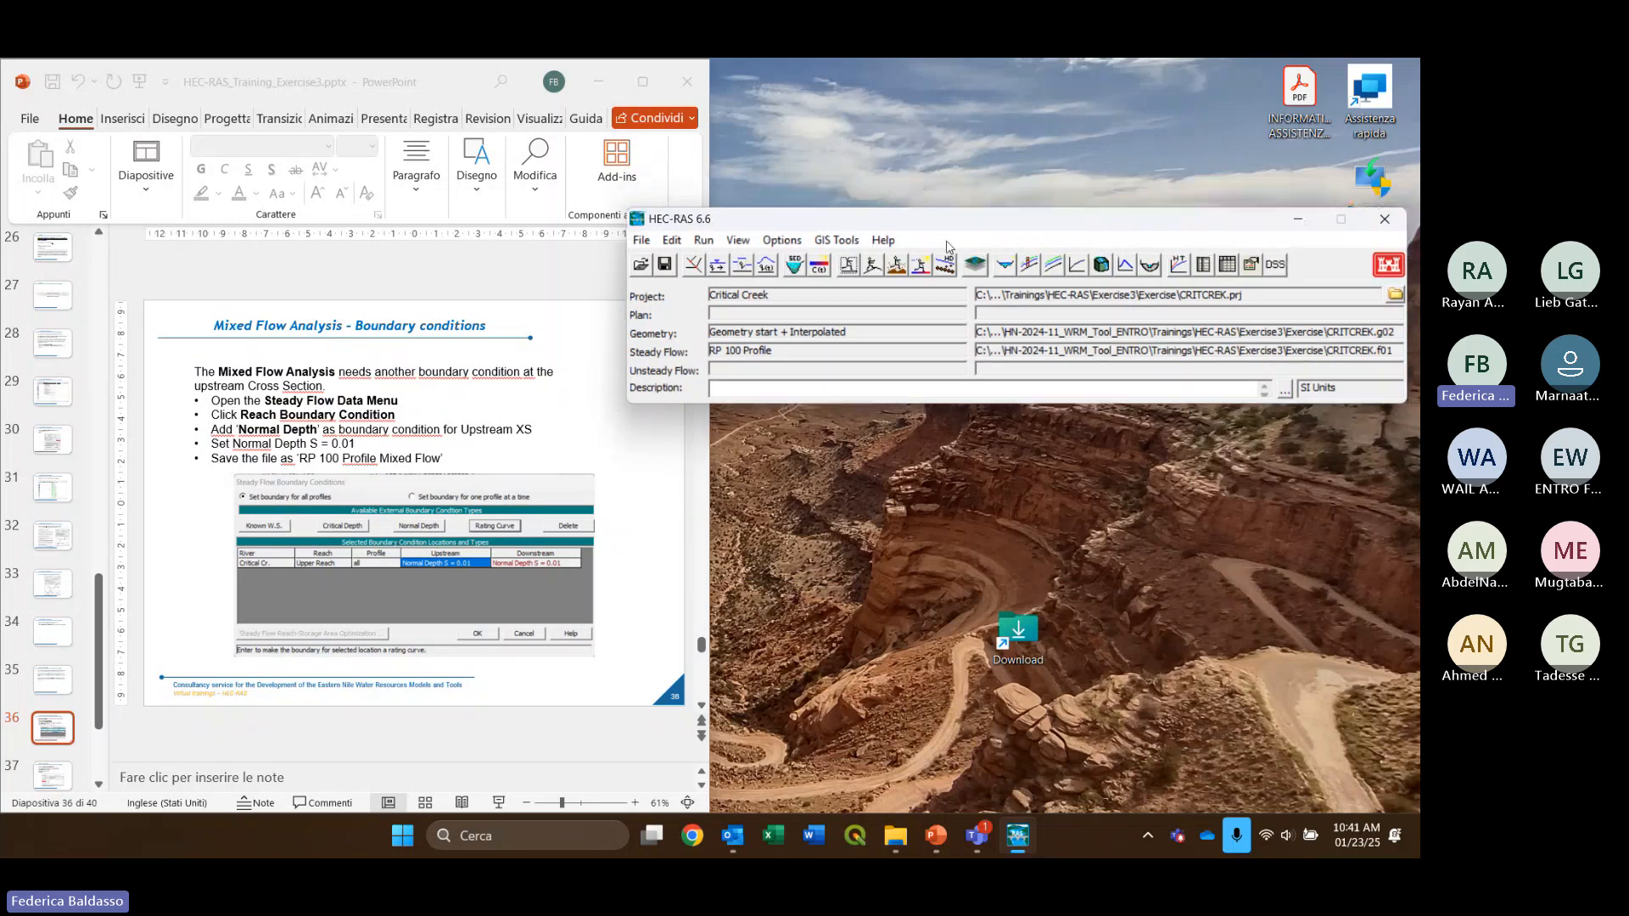
# In the RP 100 Profile steady flow data, set Upper Reach's upstream boundary condition to Normal Depth with slope 0.01 for all profiles
pyautogui.click(717, 268)
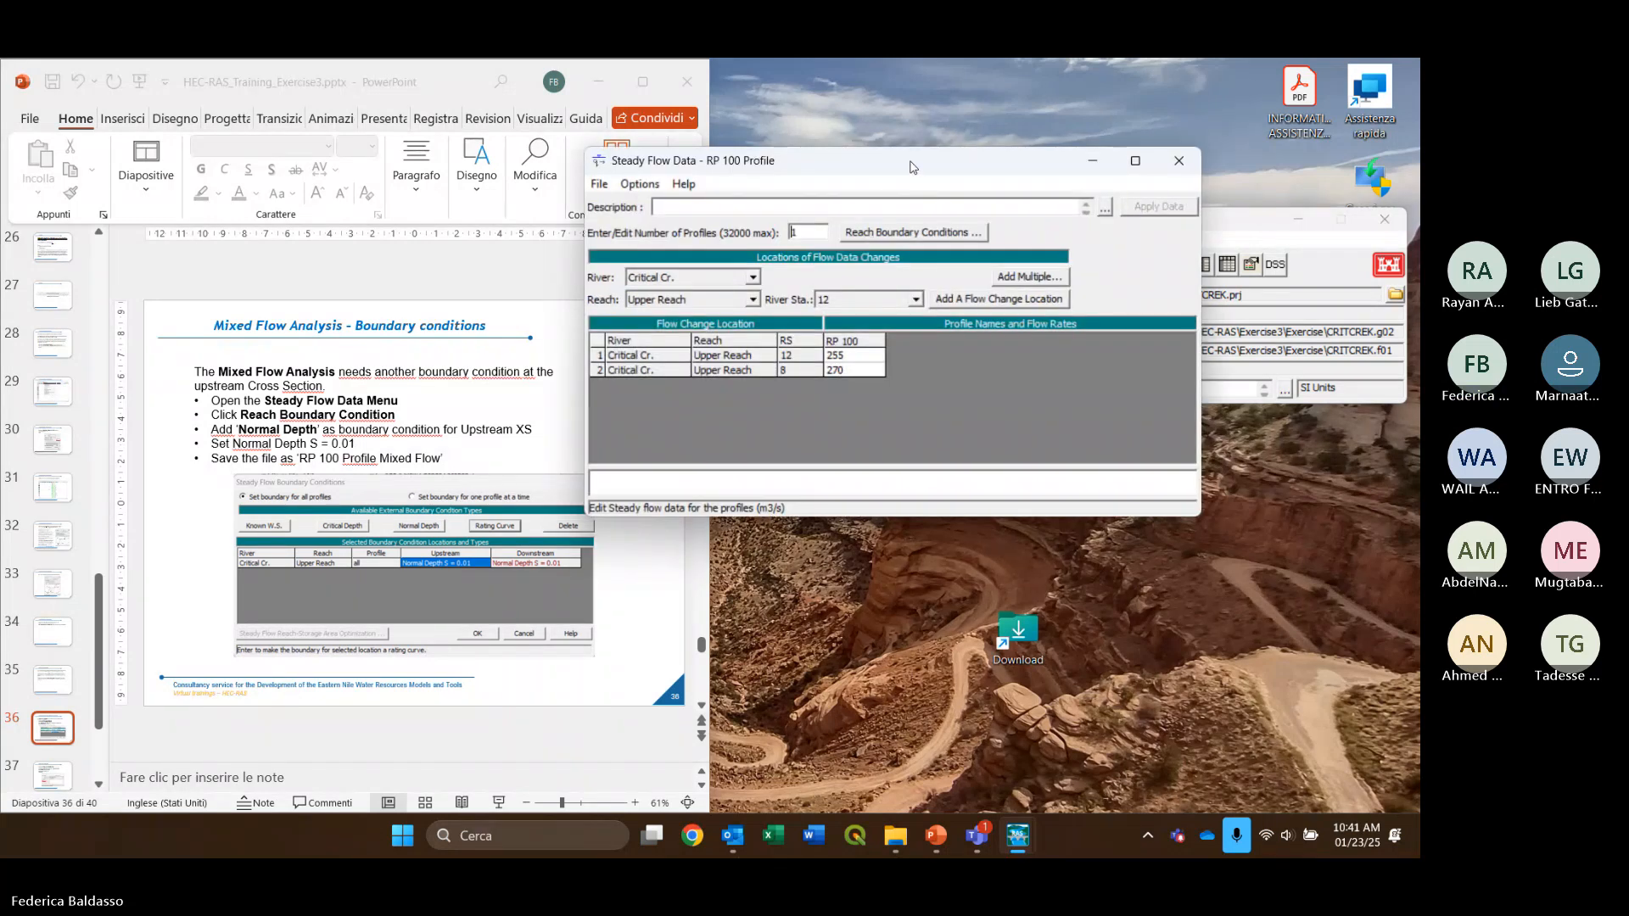
pyautogui.click(834, 150)
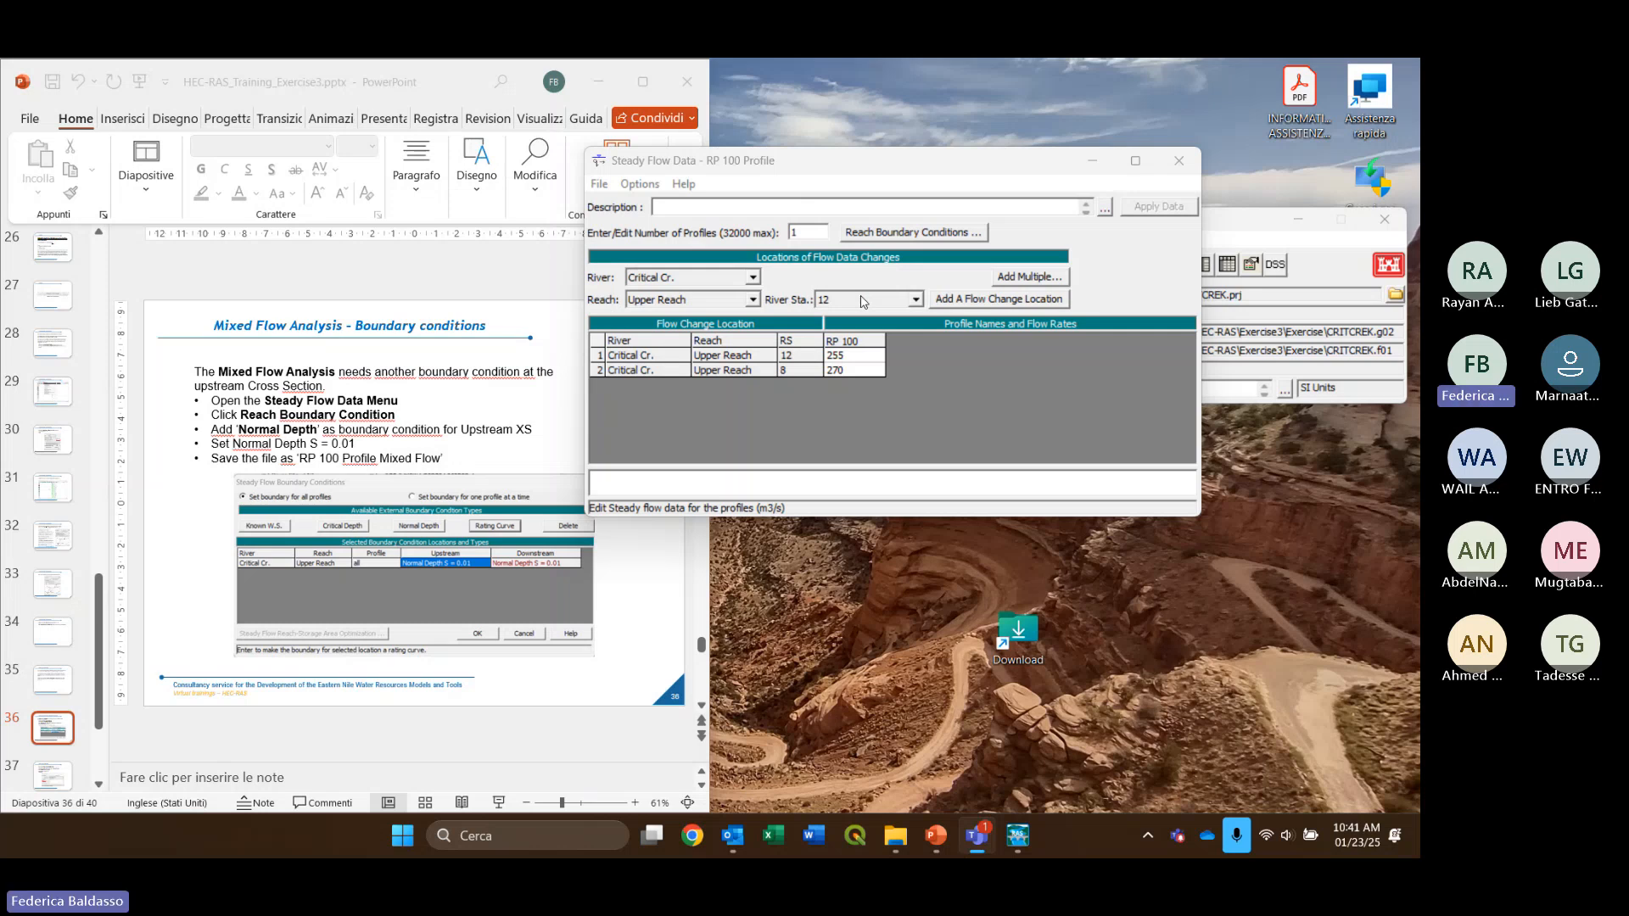
pyautogui.moveTo(802, 166); pyautogui.dragTo(806, 266)
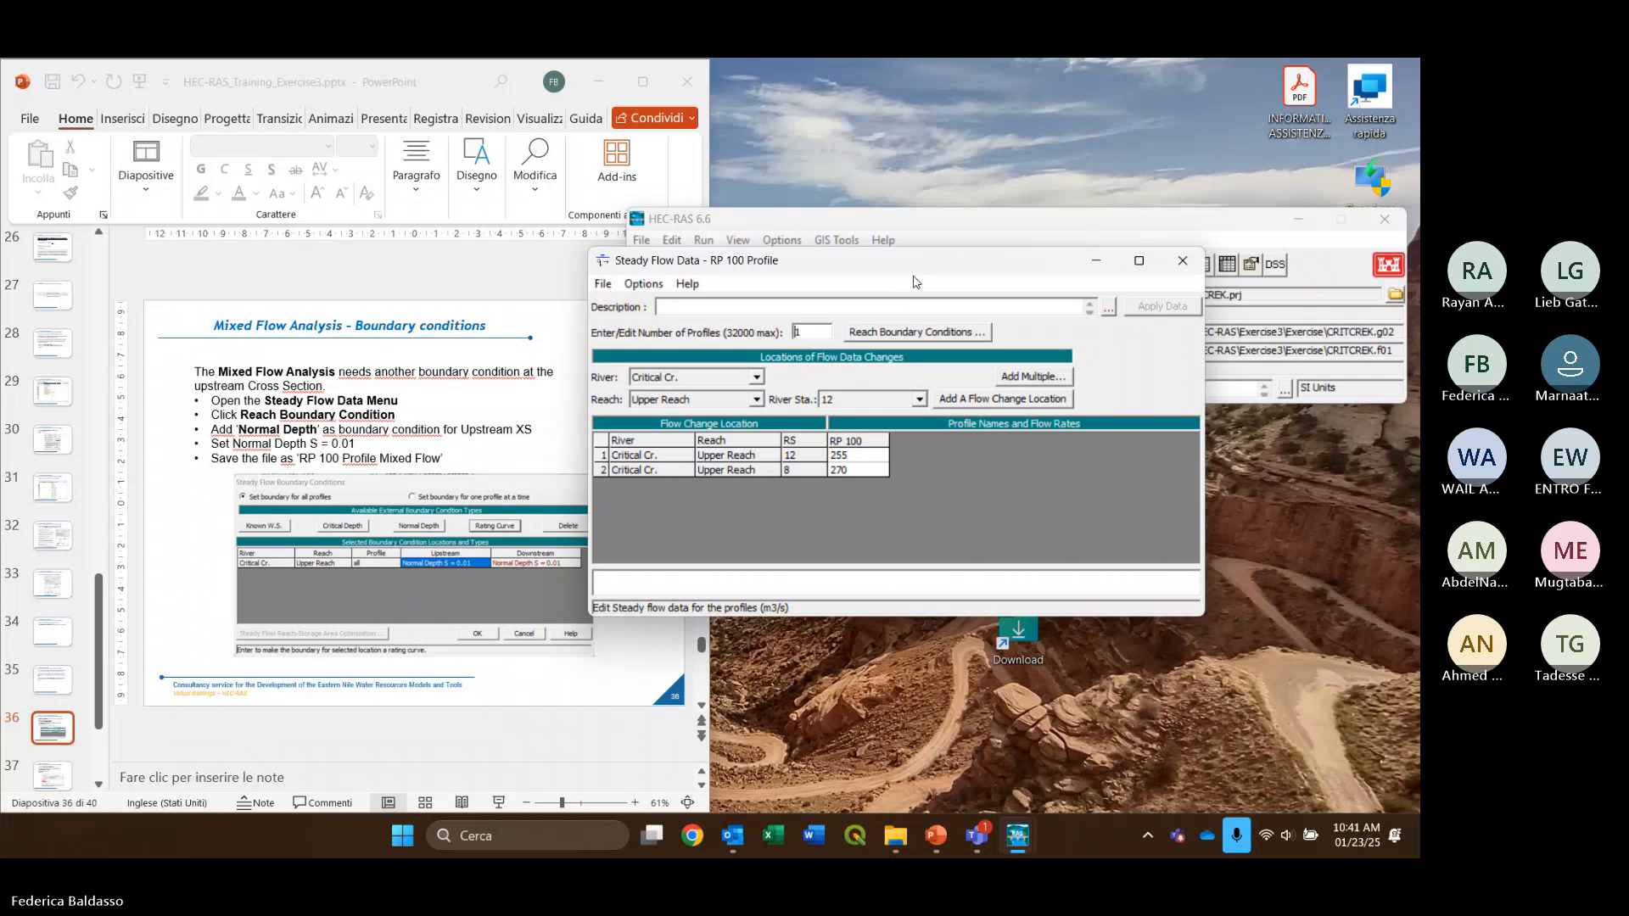
pyautogui.click(901, 336)
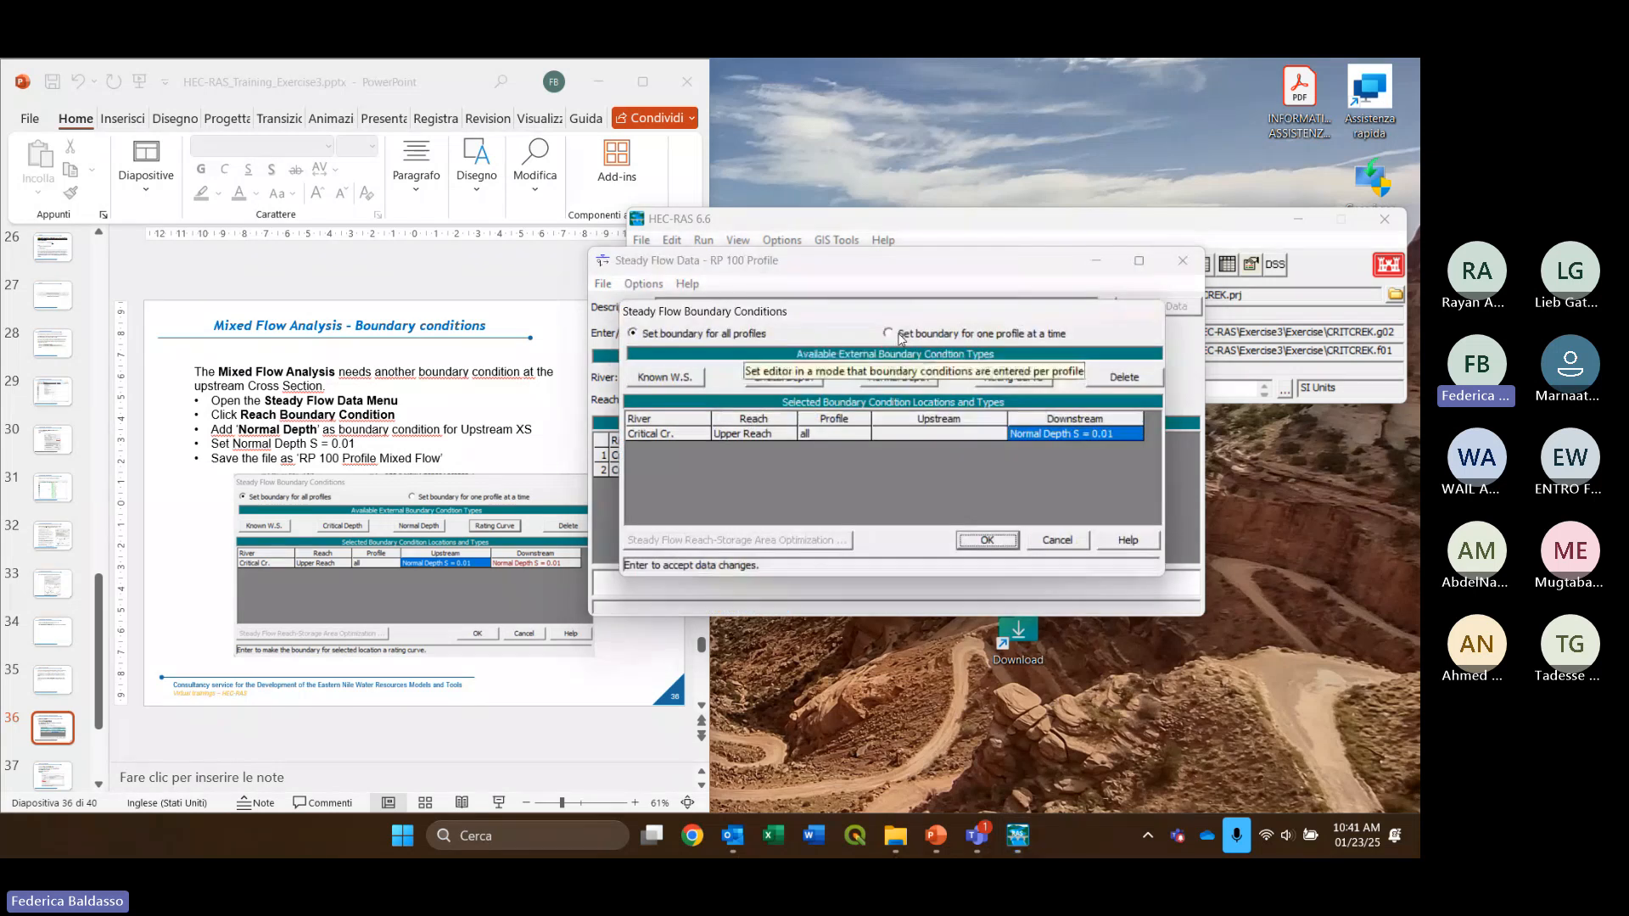
pyautogui.click(942, 433)
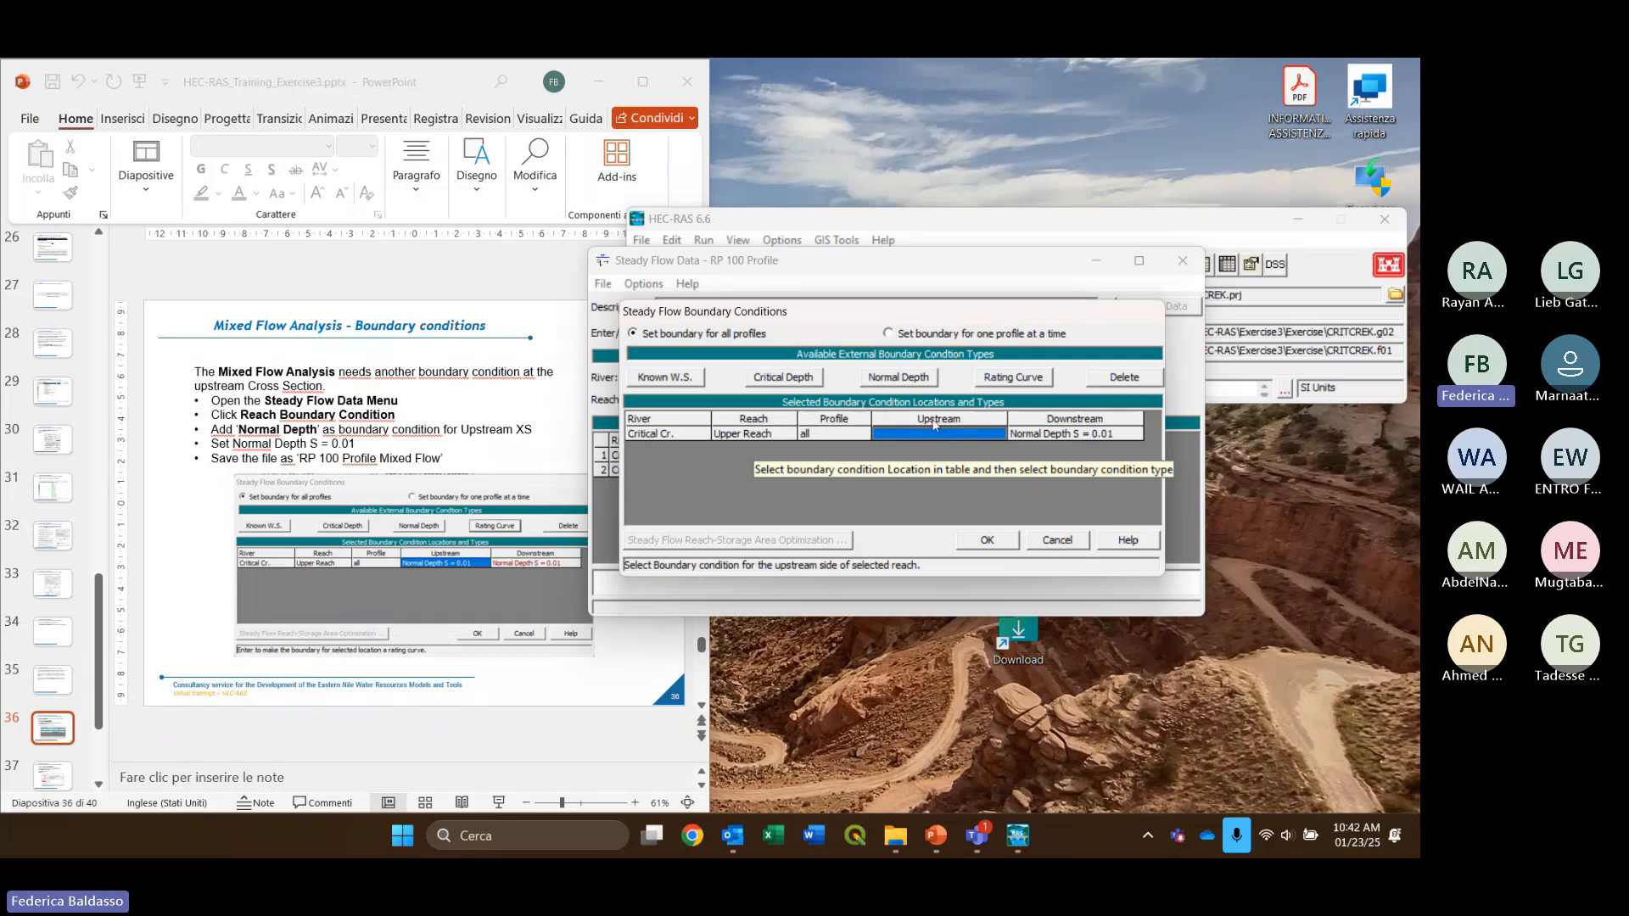
pyautogui.click(897, 379)
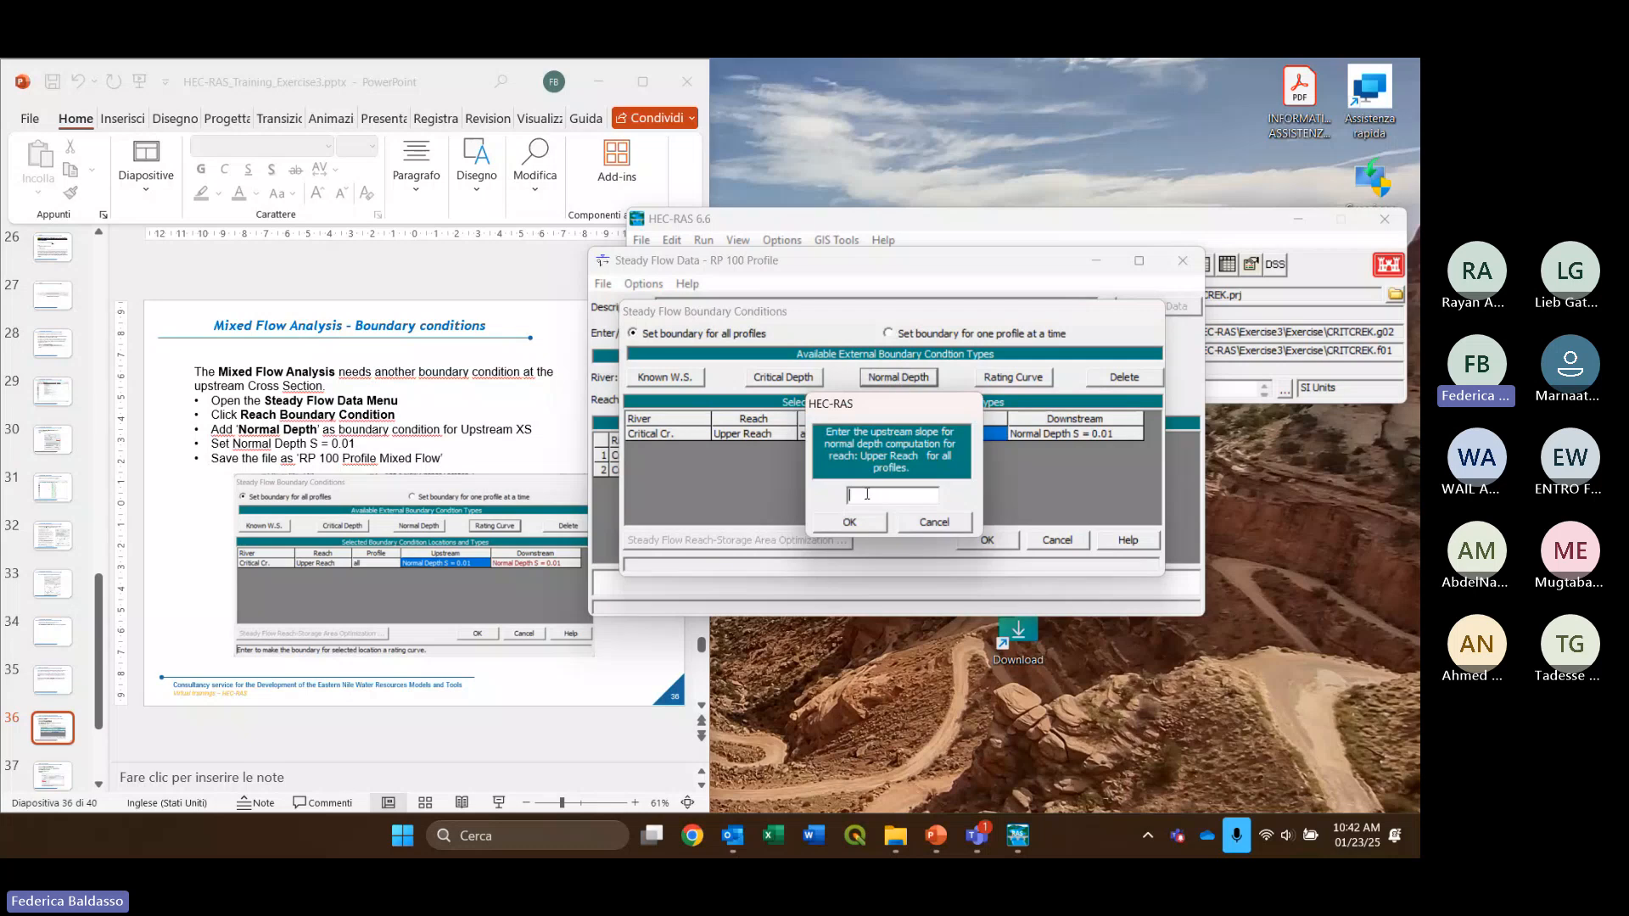
pyautogui.write('0.01')
pyautogui.click(858, 523)
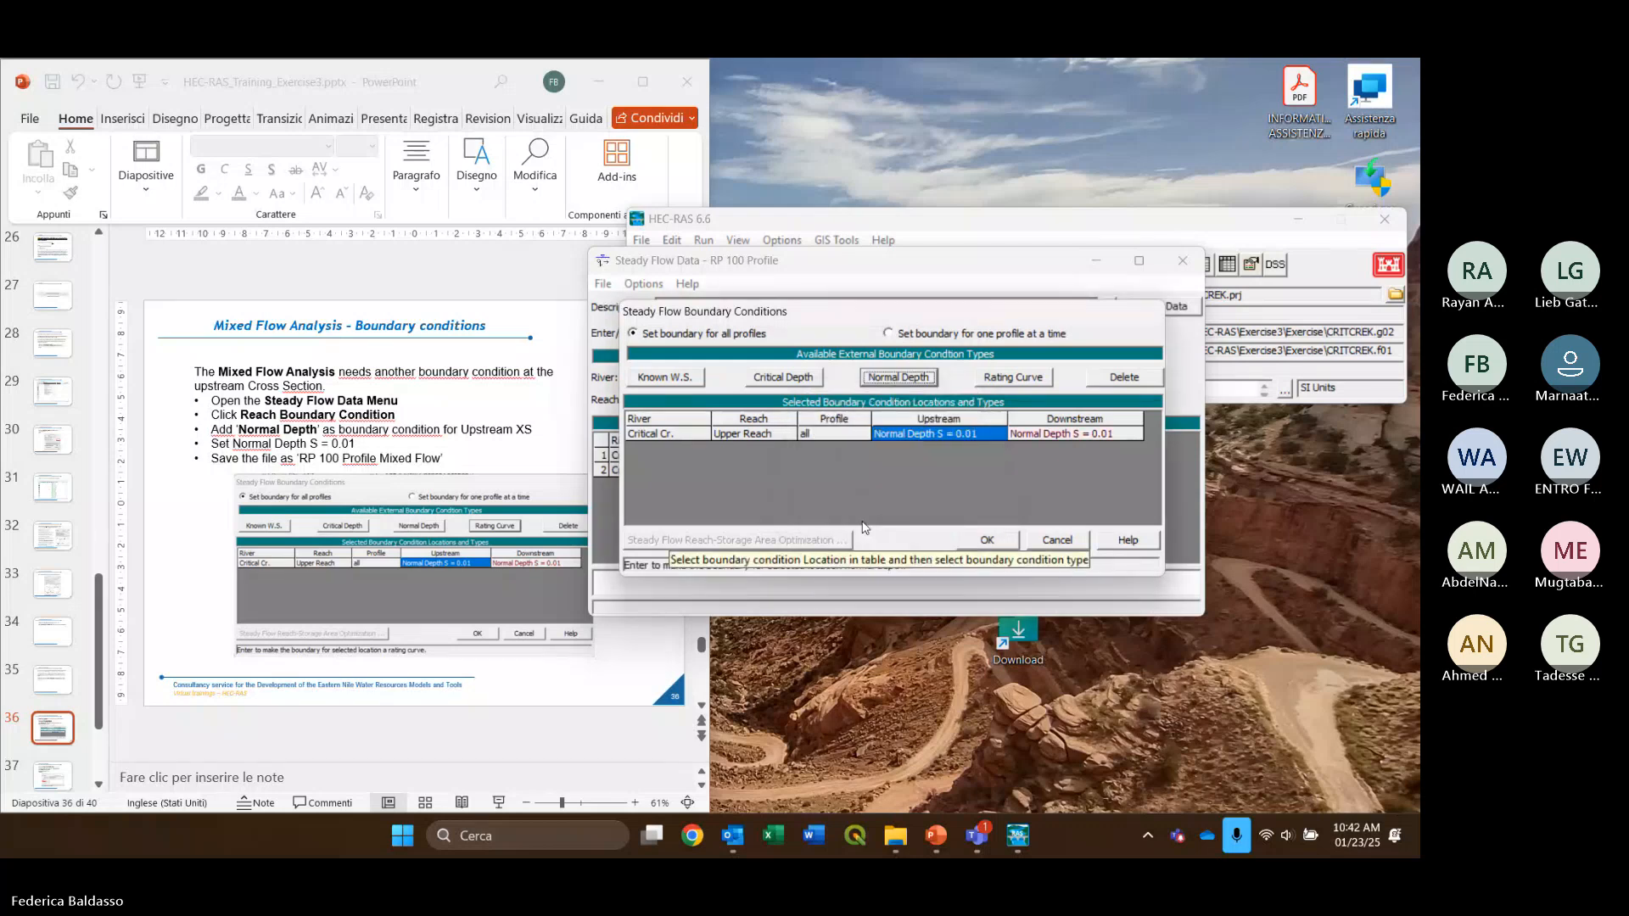
pyautogui.click(892, 484)
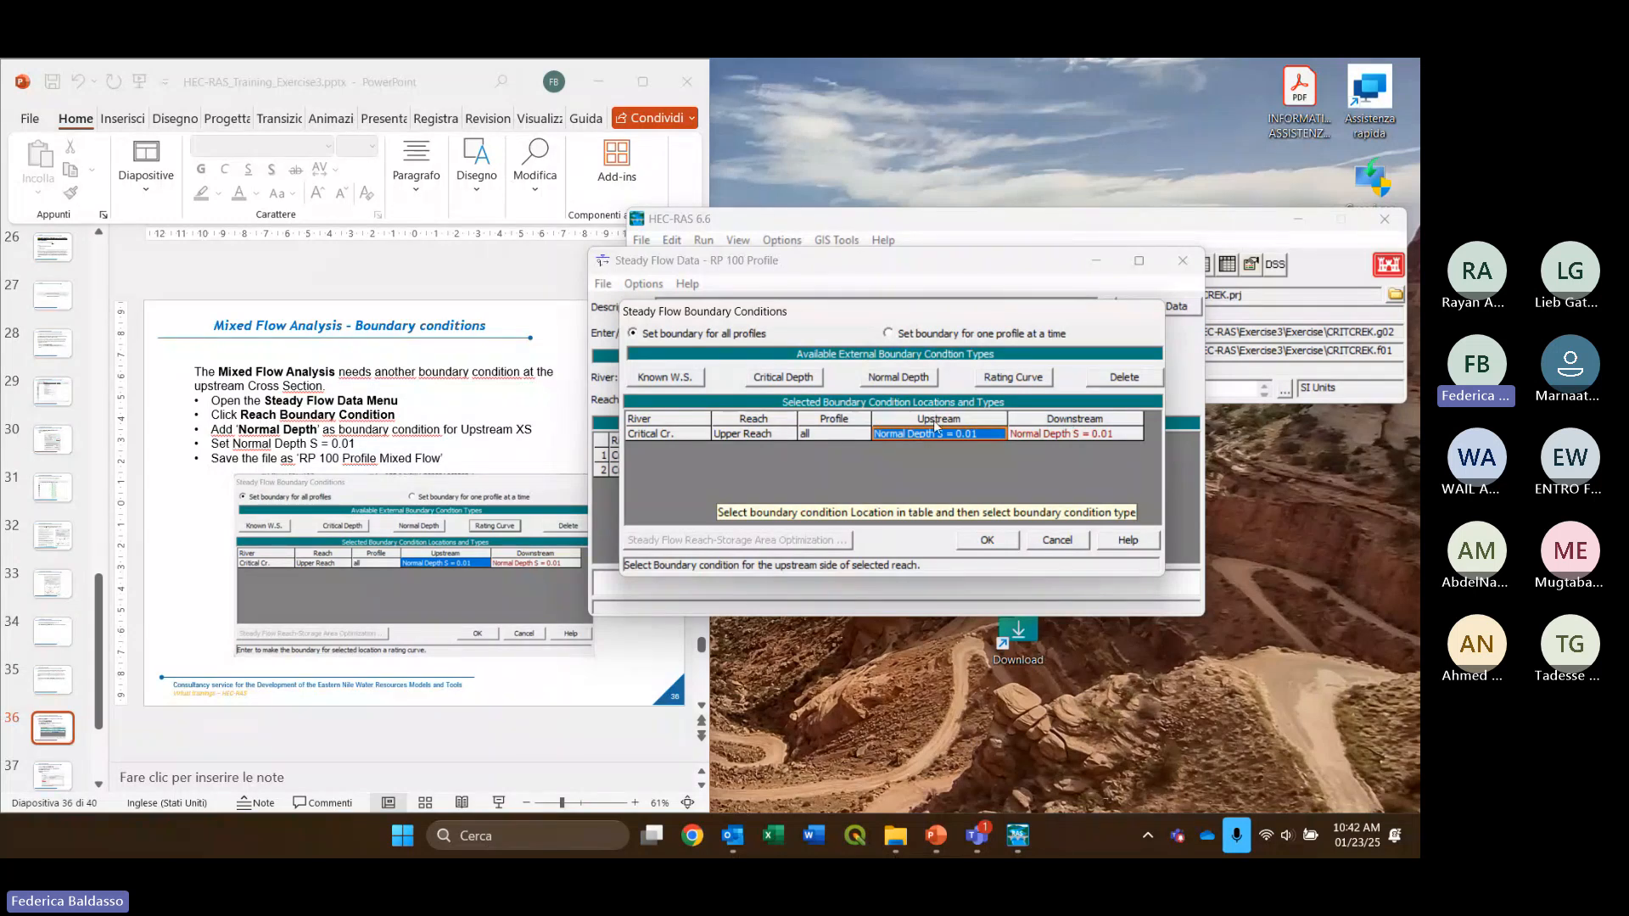
pyautogui.click(988, 541)
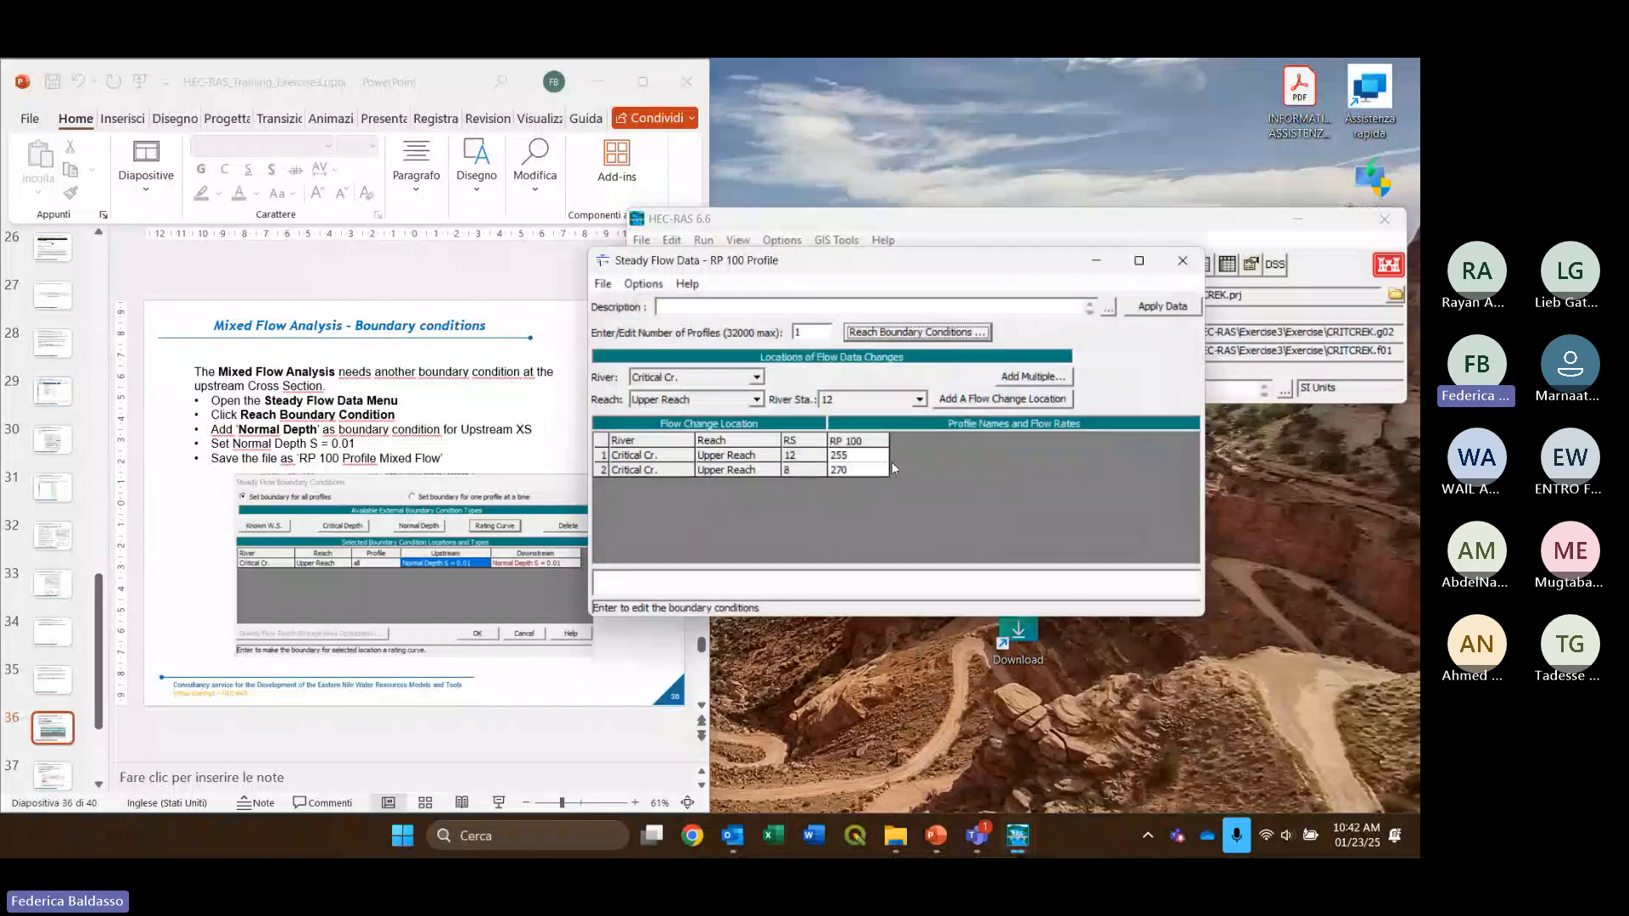
# Switch to the Teams meeting and view the two images participants posted in the meeting chat
pyautogui.click(603, 285)
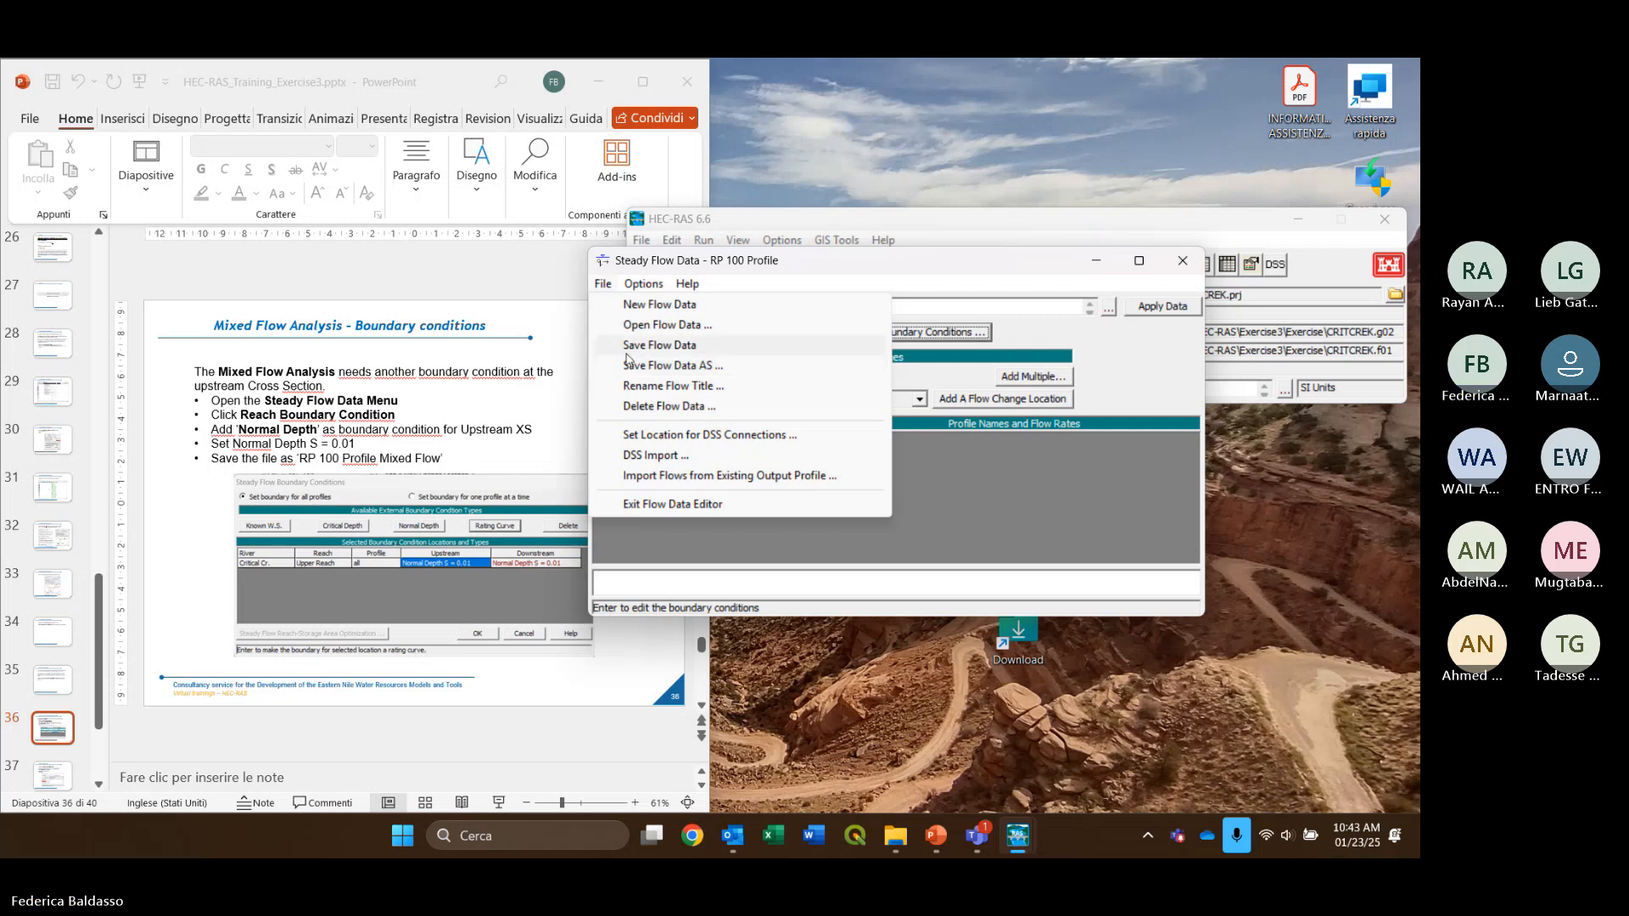
pyautogui.click(978, 835)
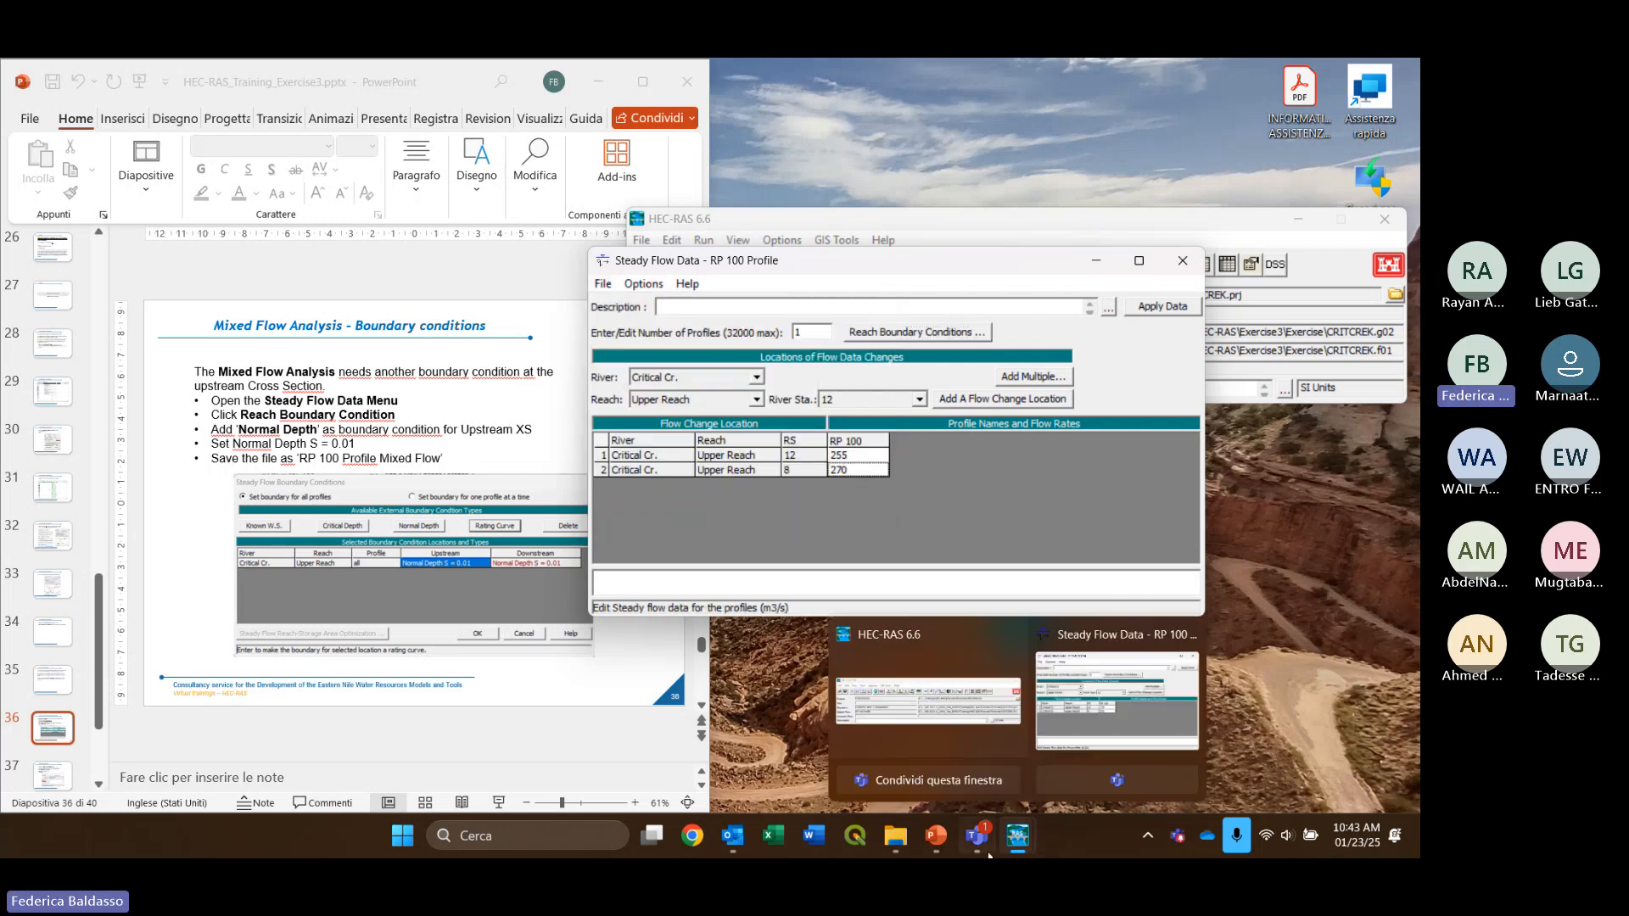
pyautogui.click(776, 711)
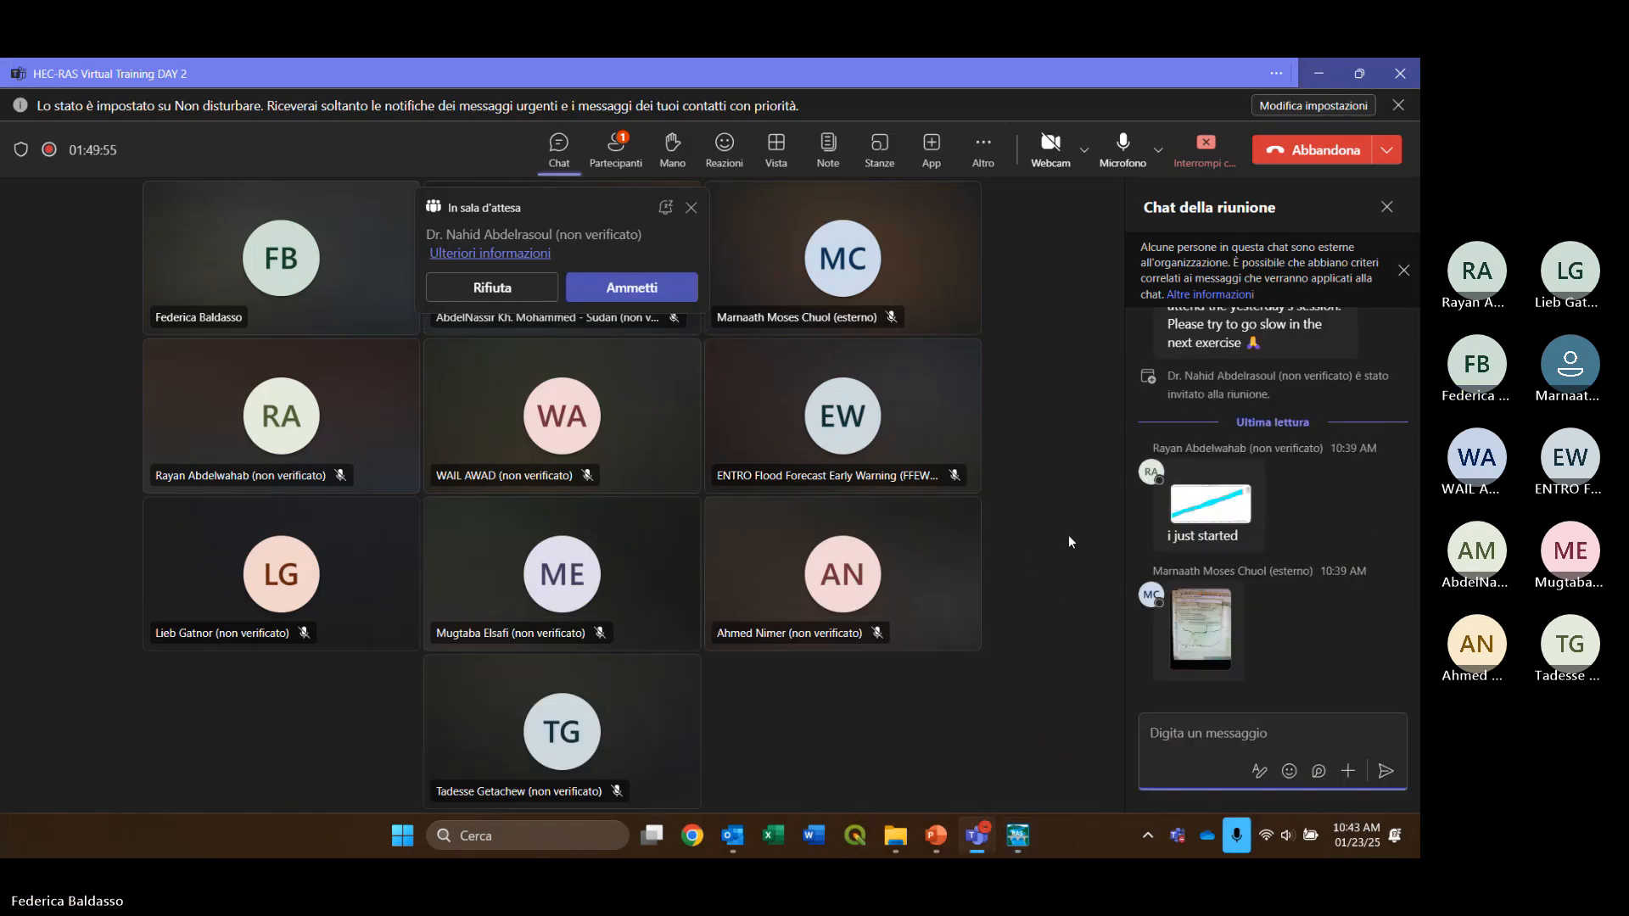
pyautogui.scroll(3, 1284, 537)
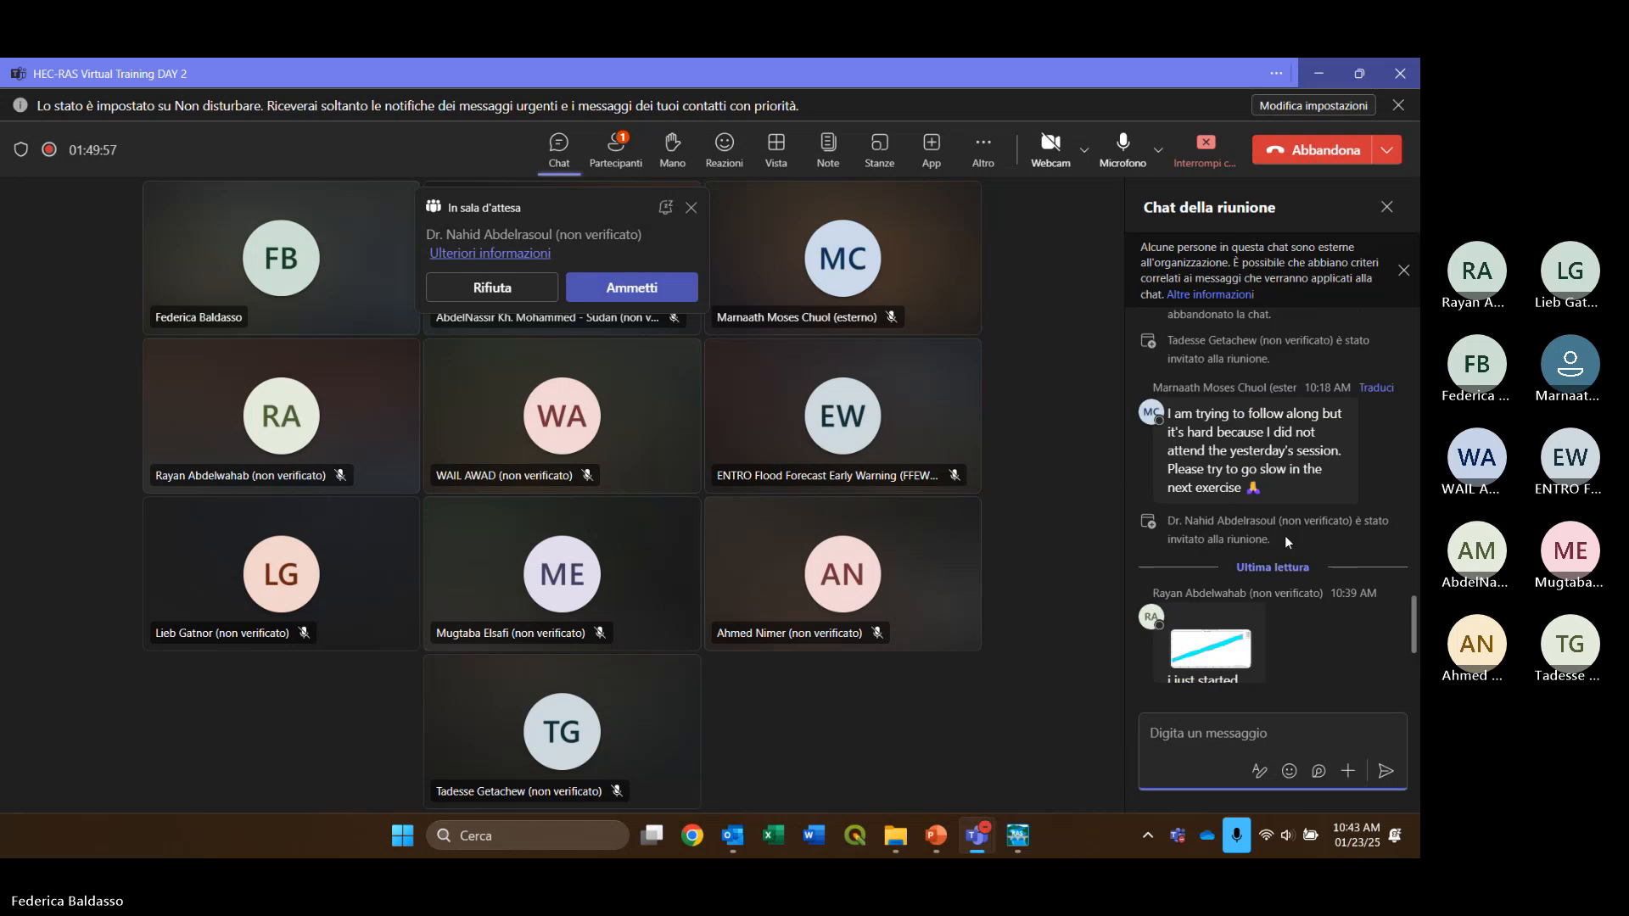
pyautogui.scroll(-2, 1285, 537)
pyautogui.scroll(-1, 1285, 536)
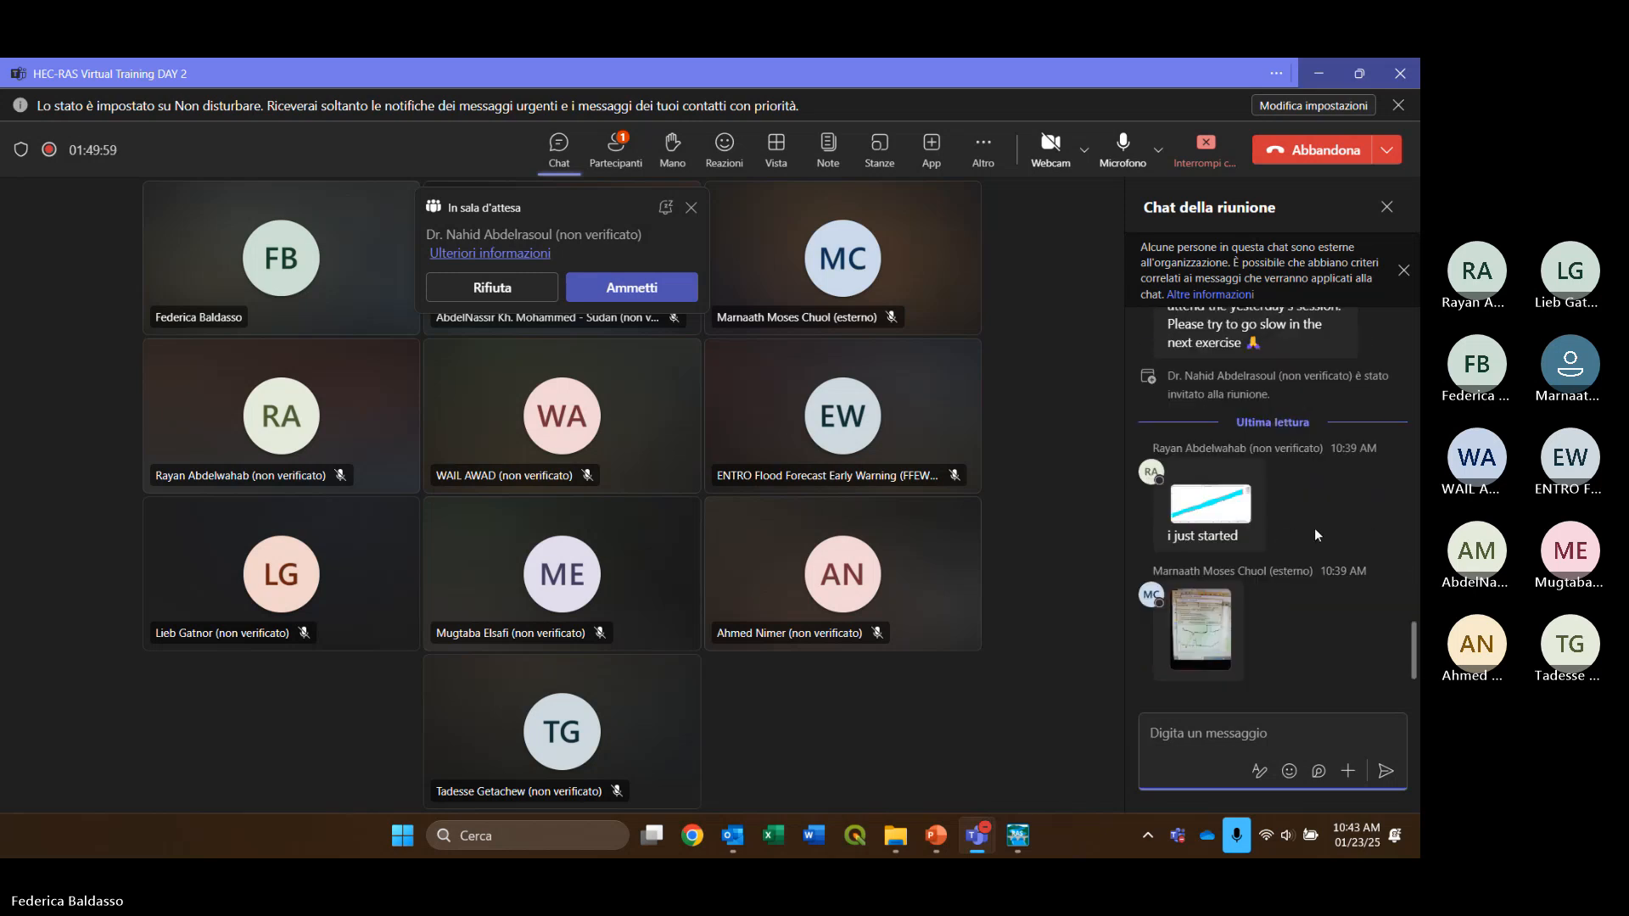
pyautogui.click(1235, 513)
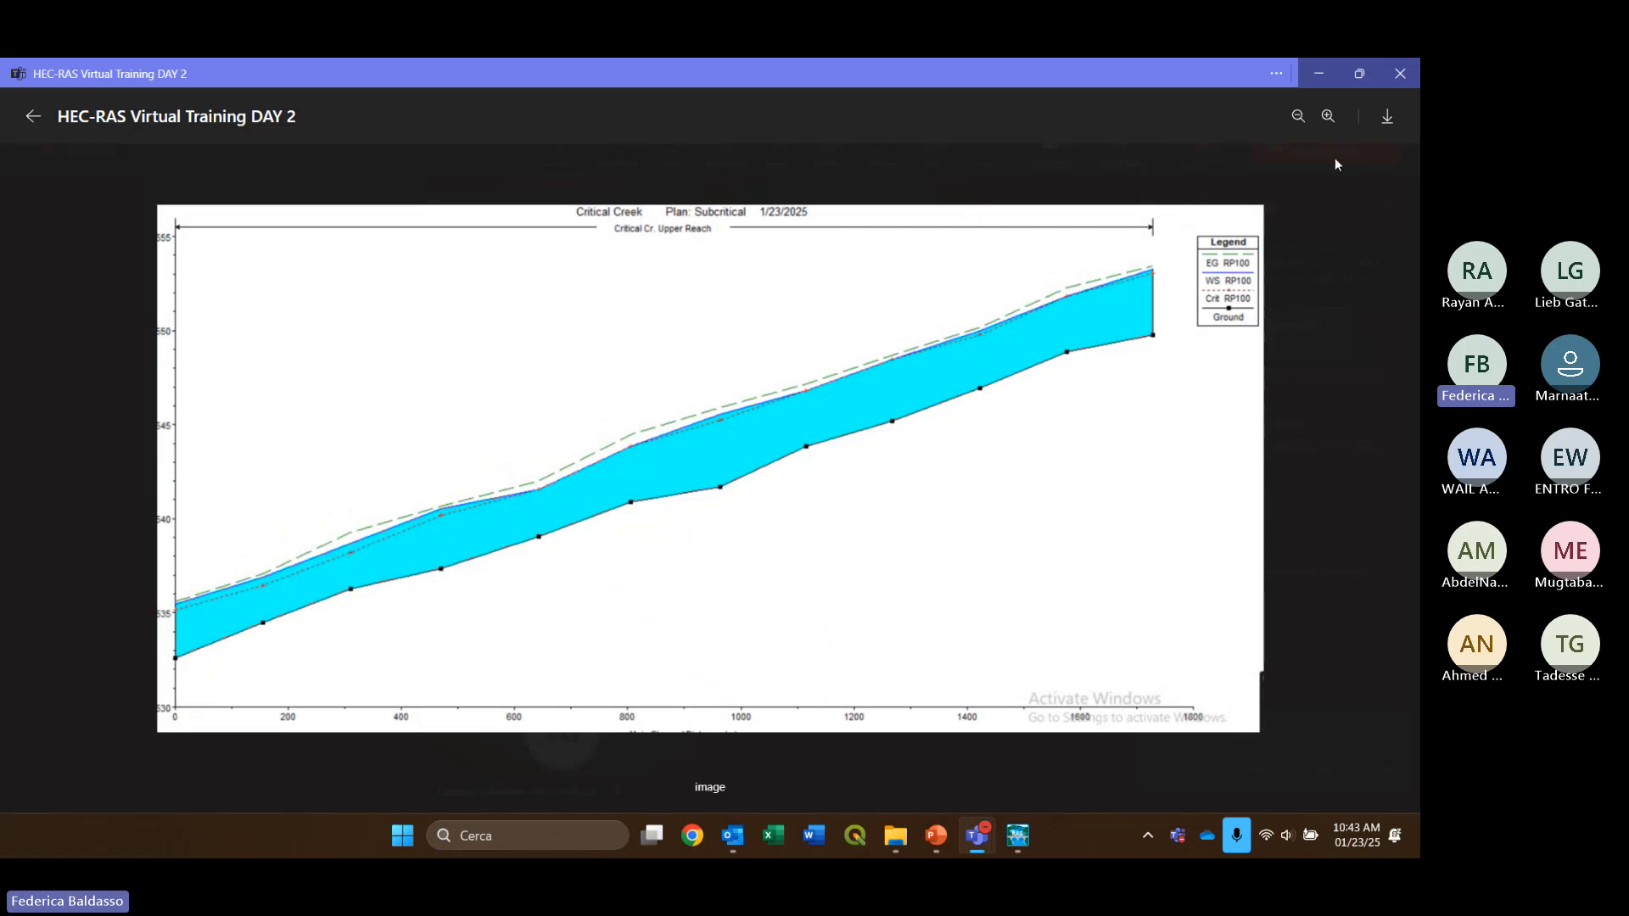
pyautogui.click(32, 117)
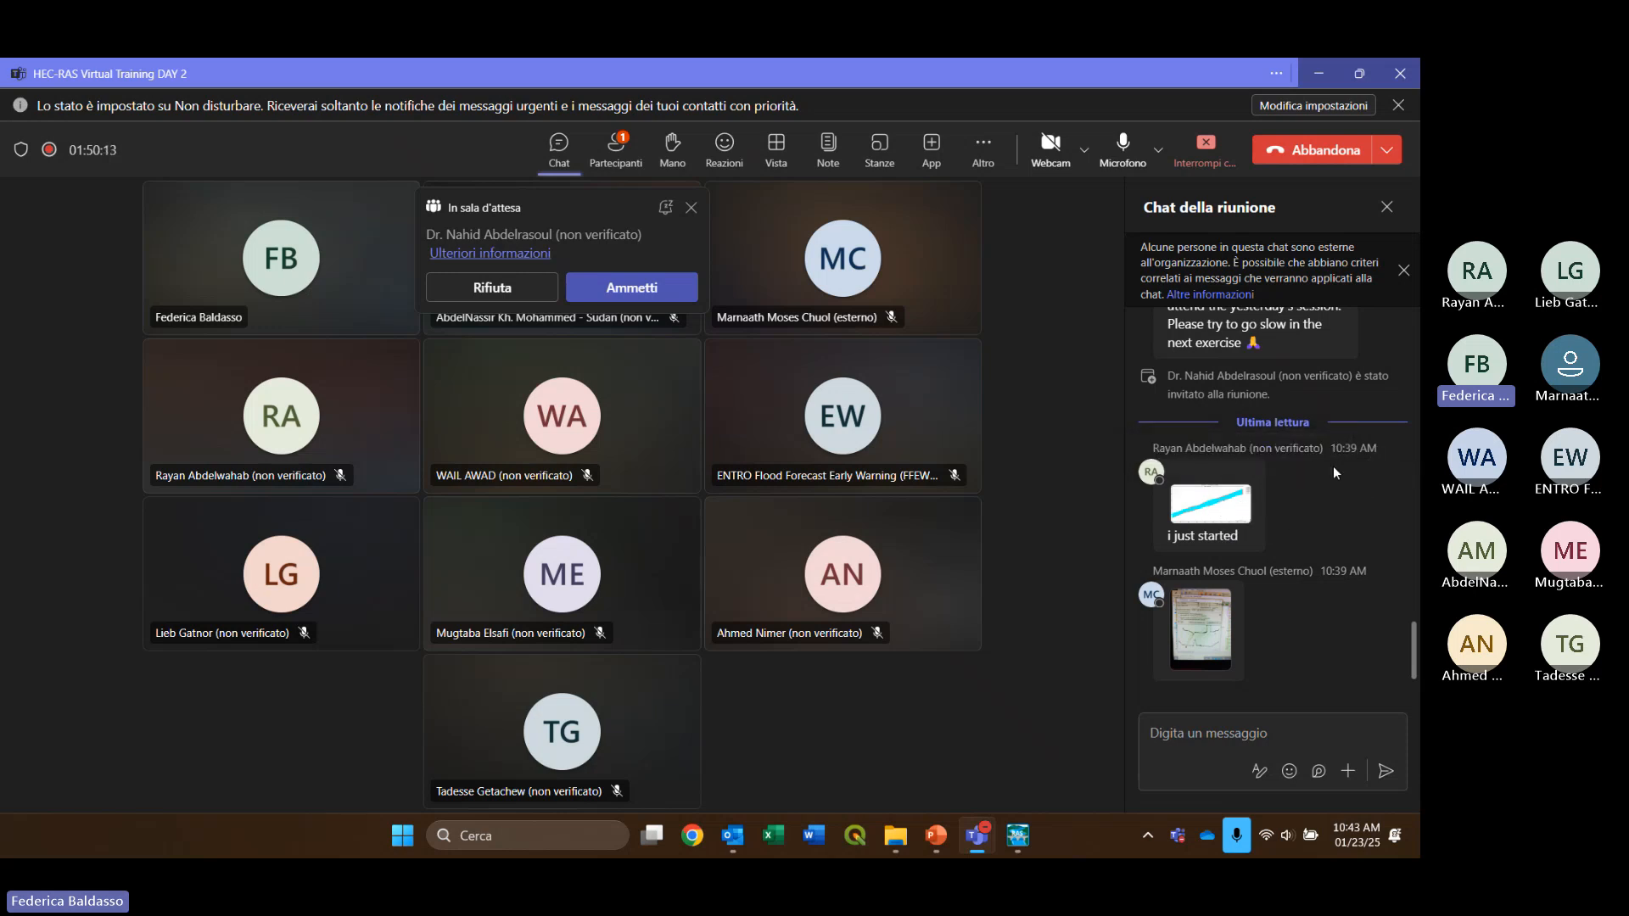
pyautogui.click(1214, 633)
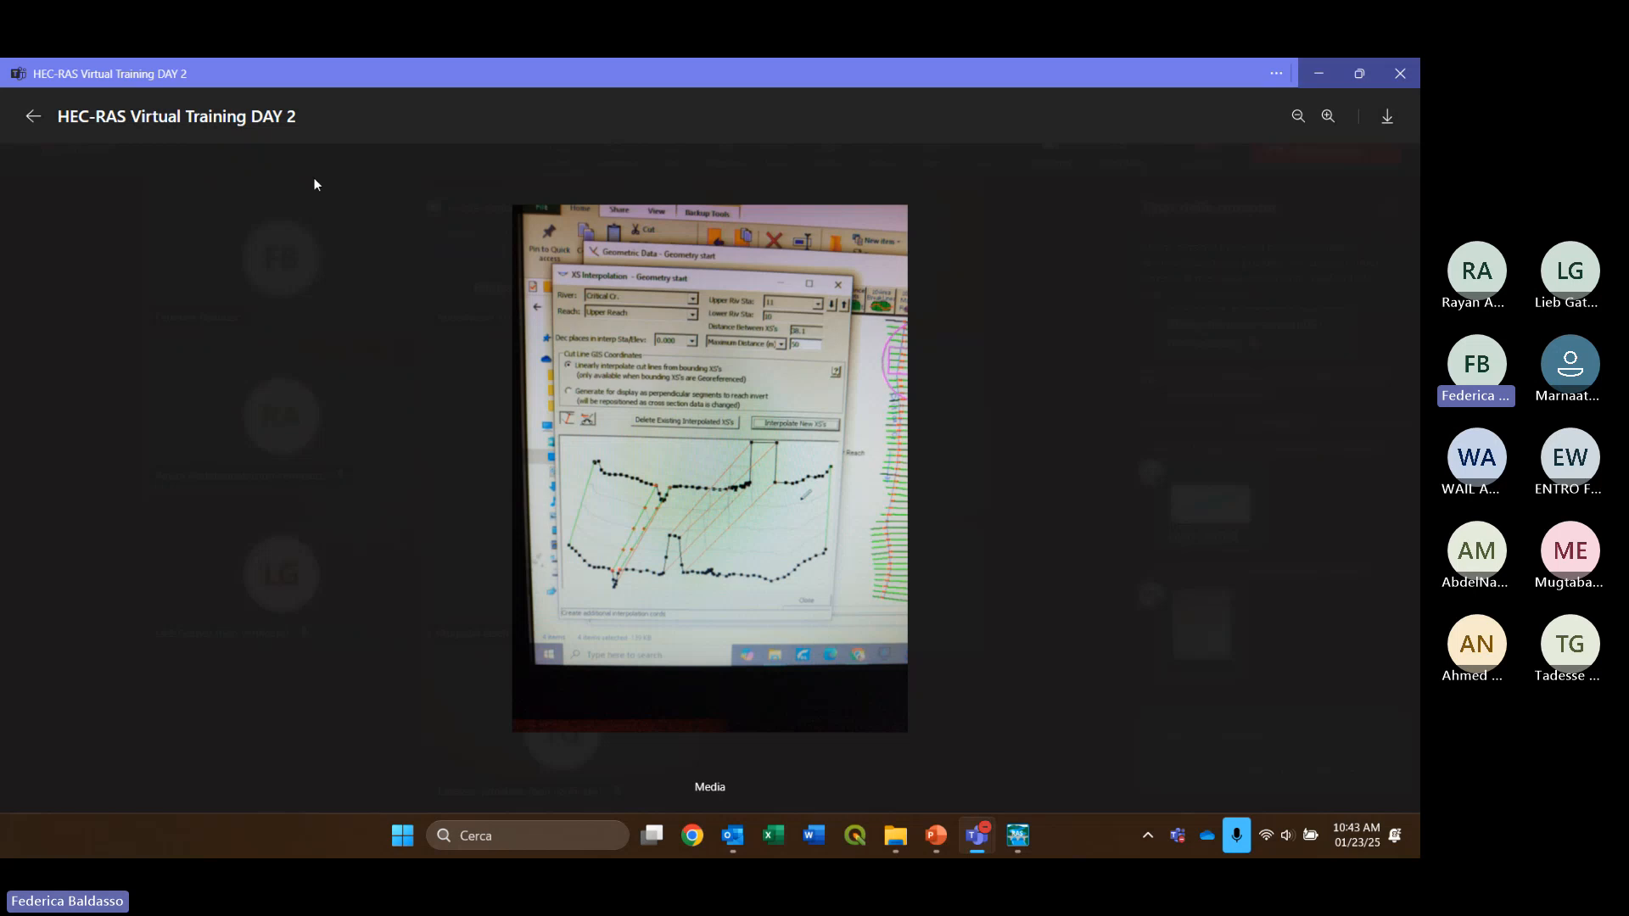
pyautogui.click(32, 117)
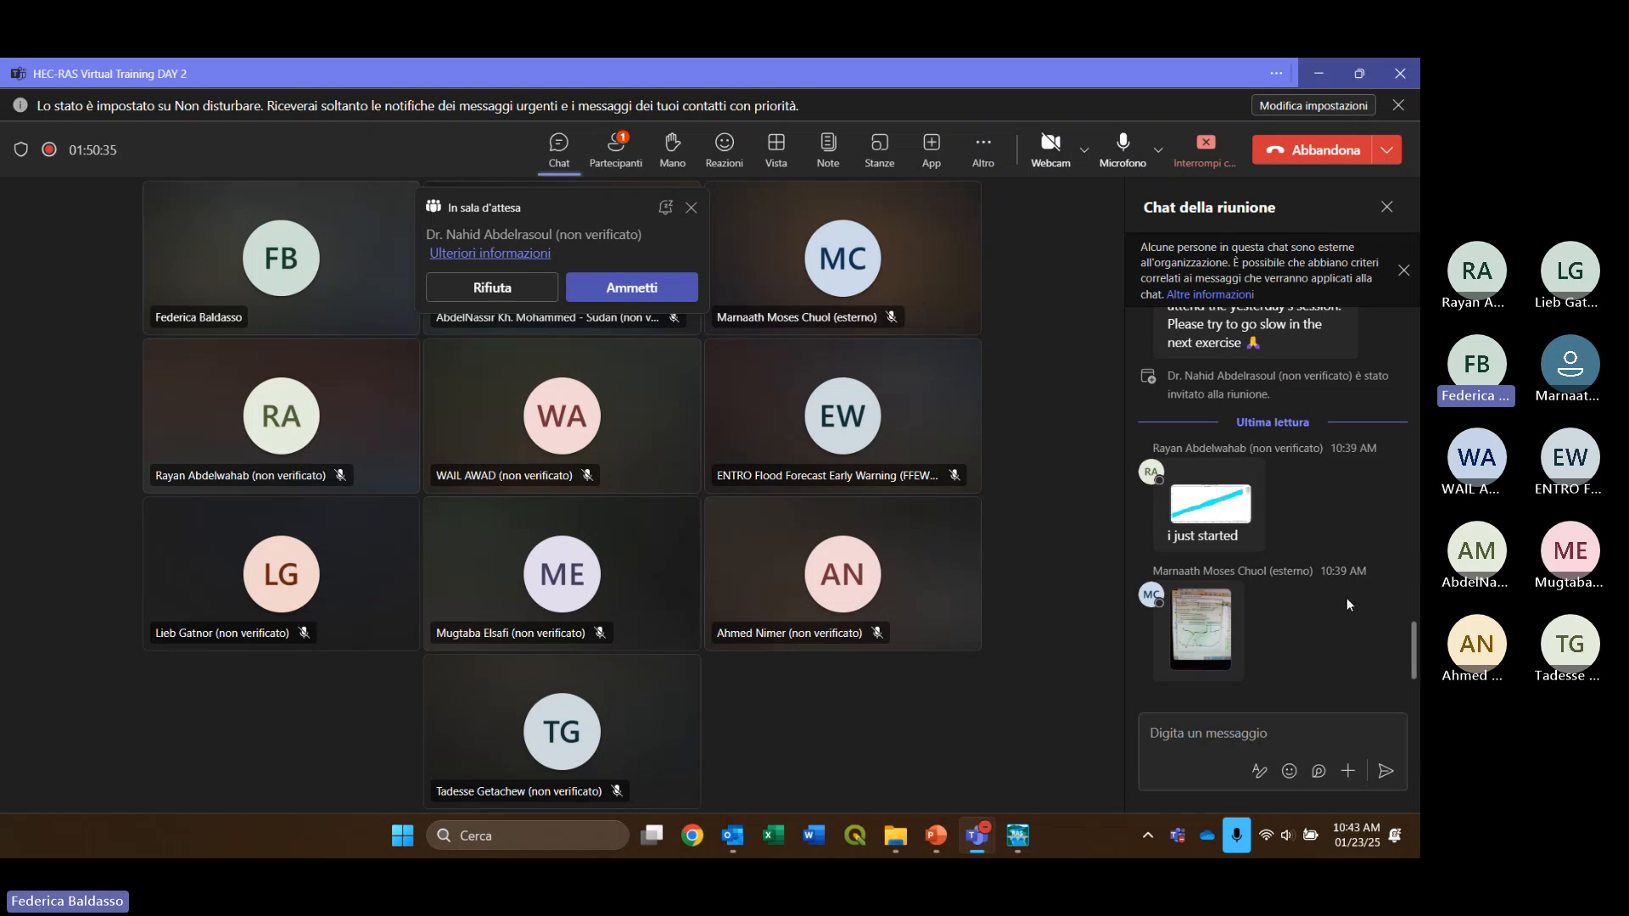
# Admit the participant waiting in the Teams meeting lobby and minimize the meeting window
pyautogui.click(636, 285)
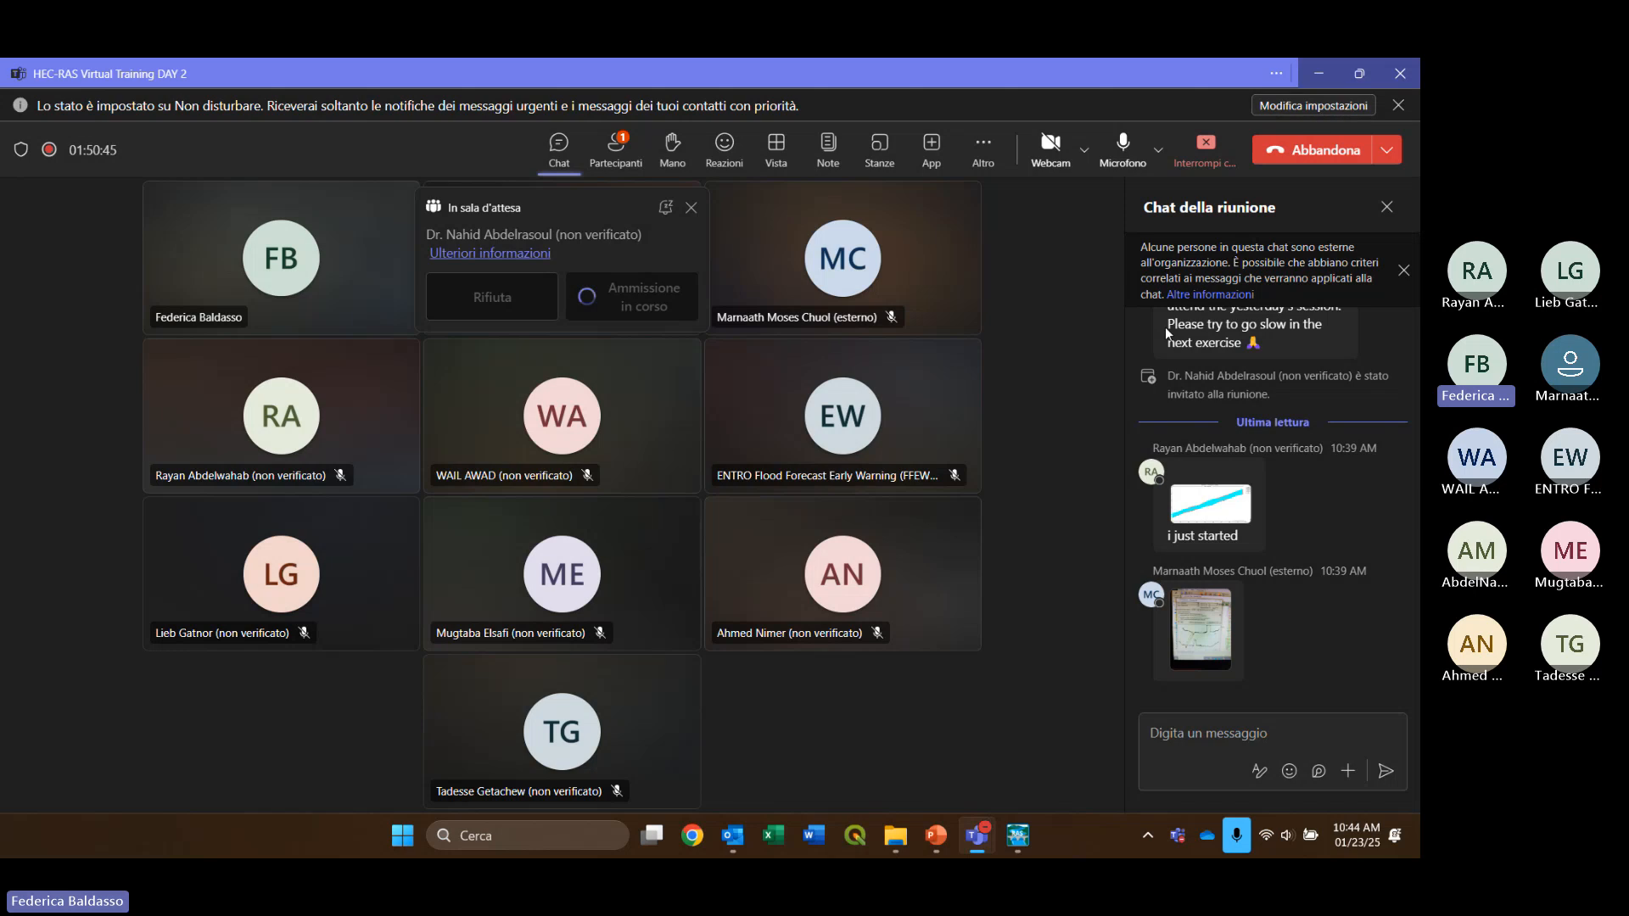
pyautogui.moveTo(978, 841)
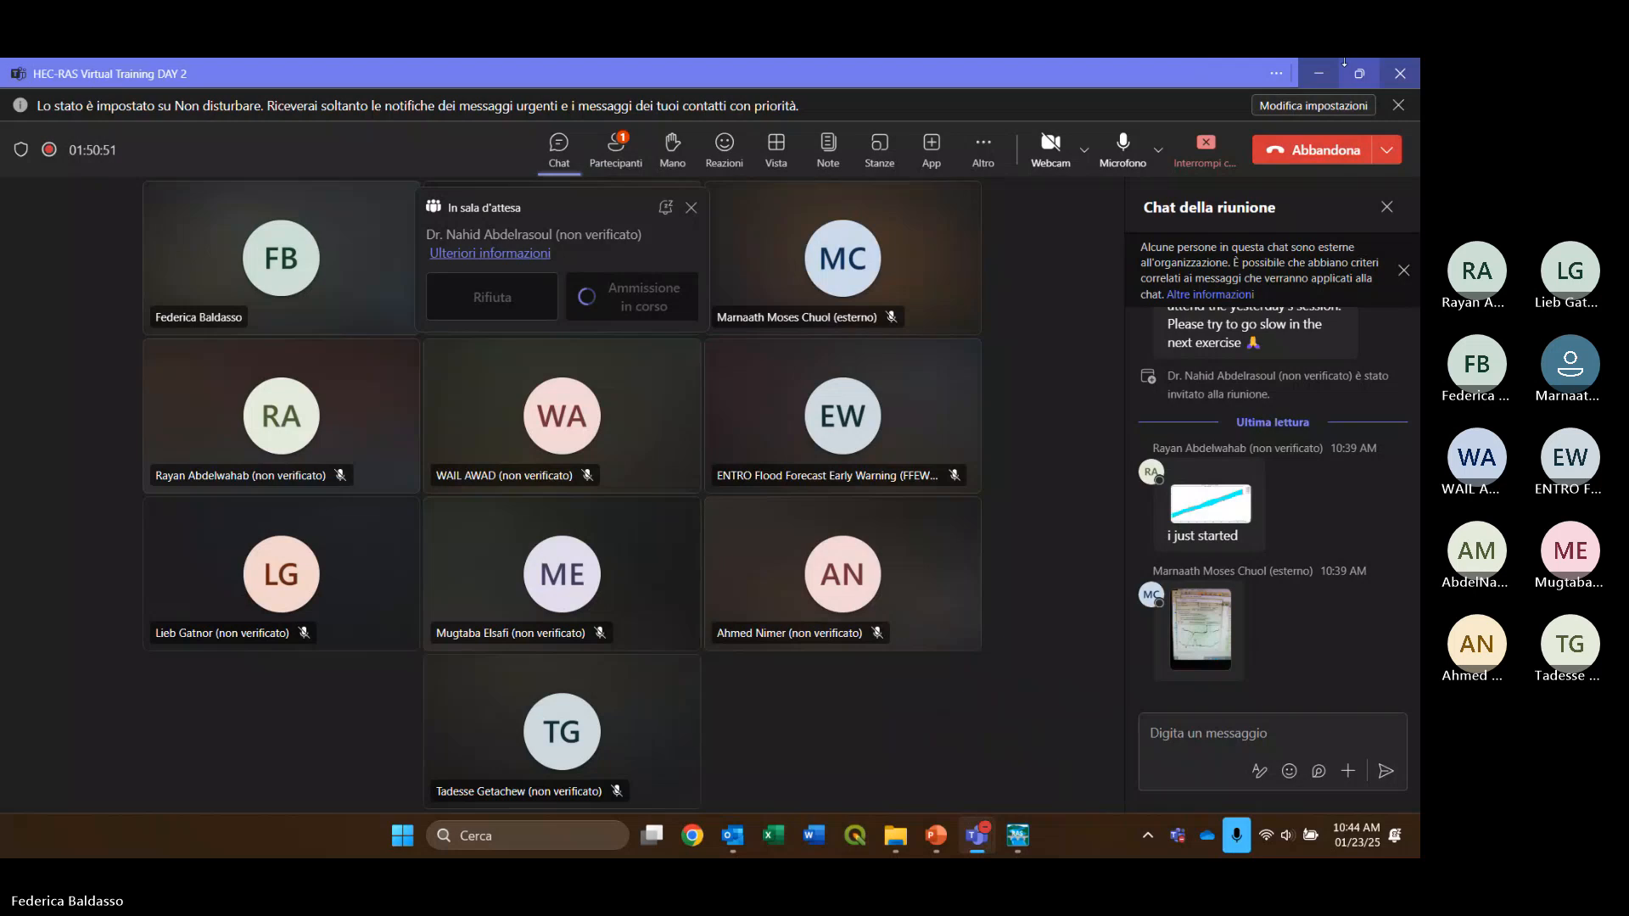
pyautogui.click(1319, 73)
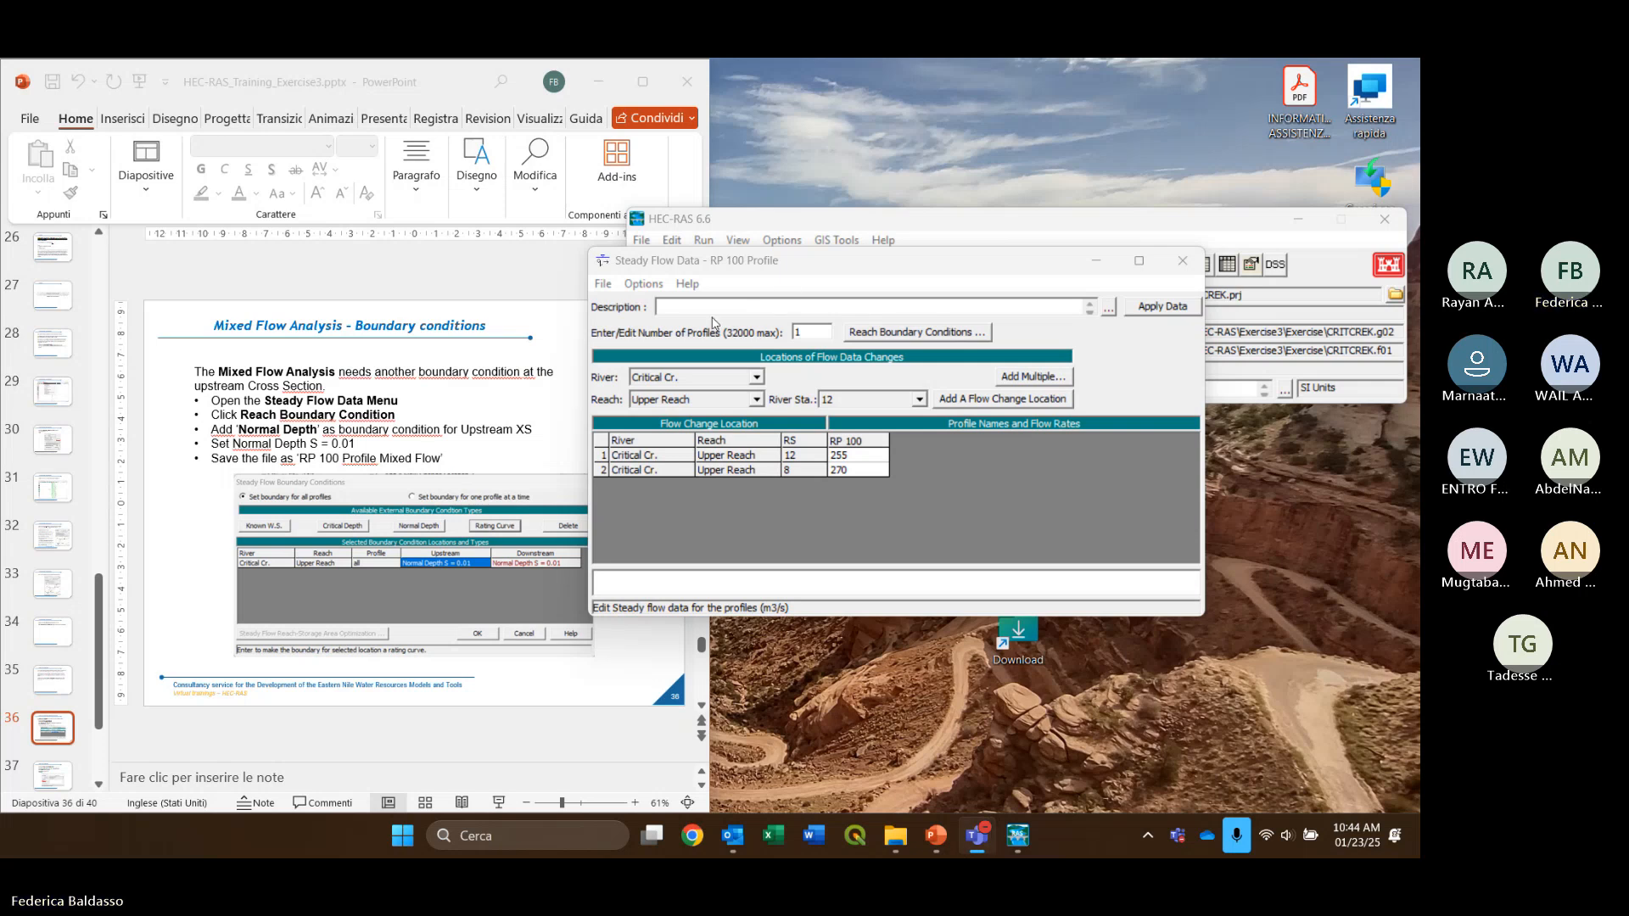
# Switch to HEC-RAS and review Upper Reach's upstream boundary condition in the RP 100 Profile steady flow data
pyautogui.click(768, 258)
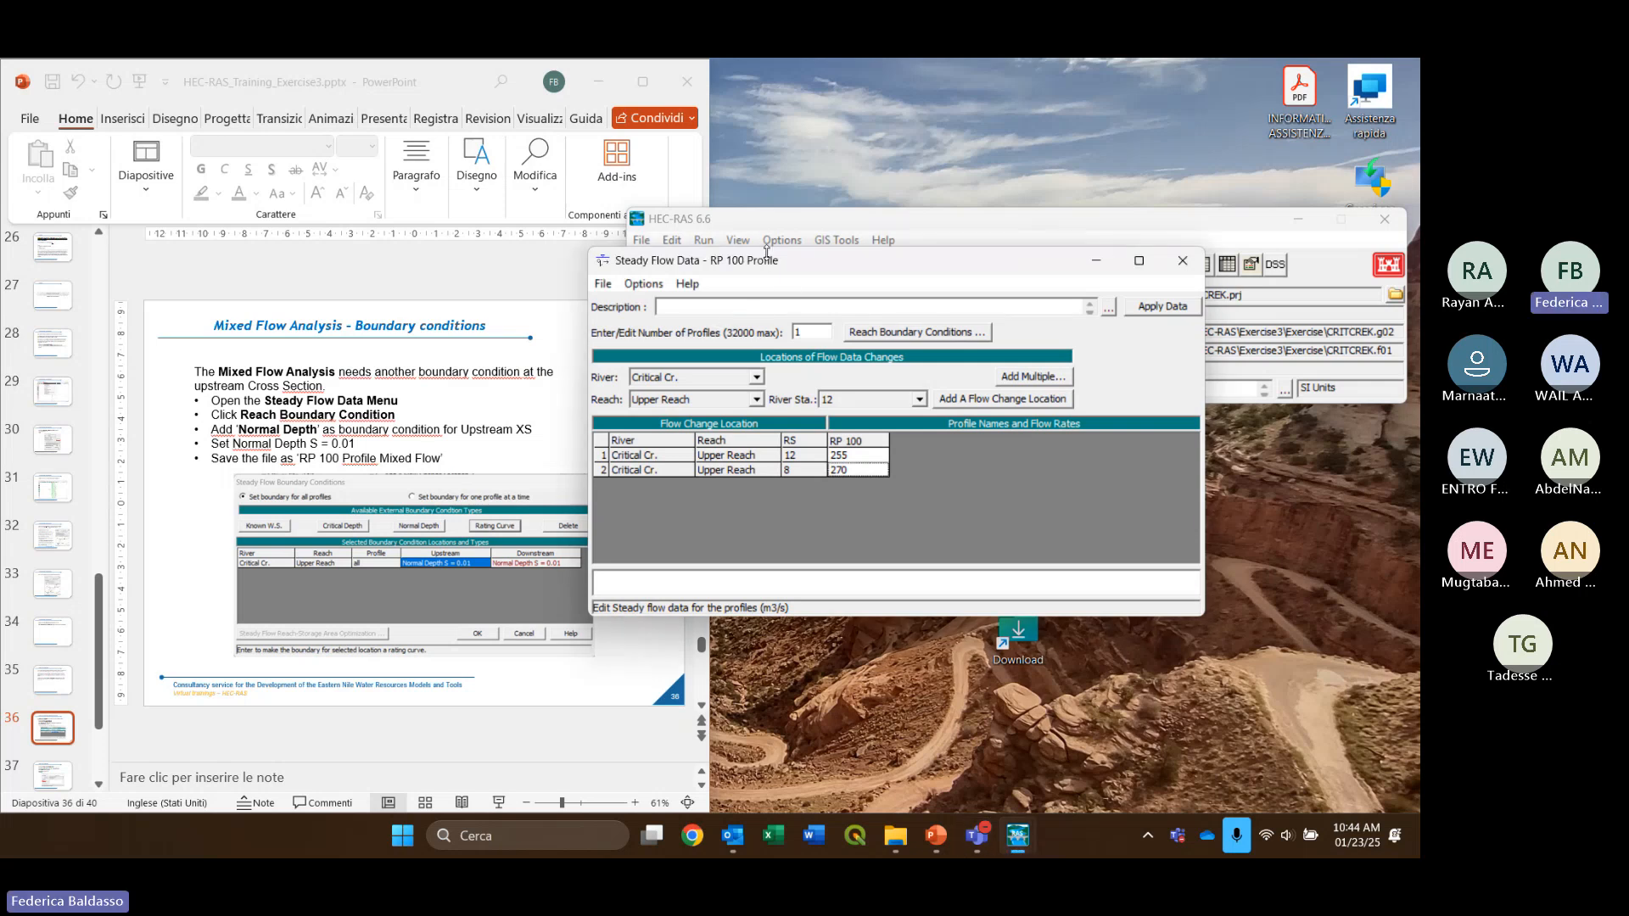
pyautogui.click(904, 333)
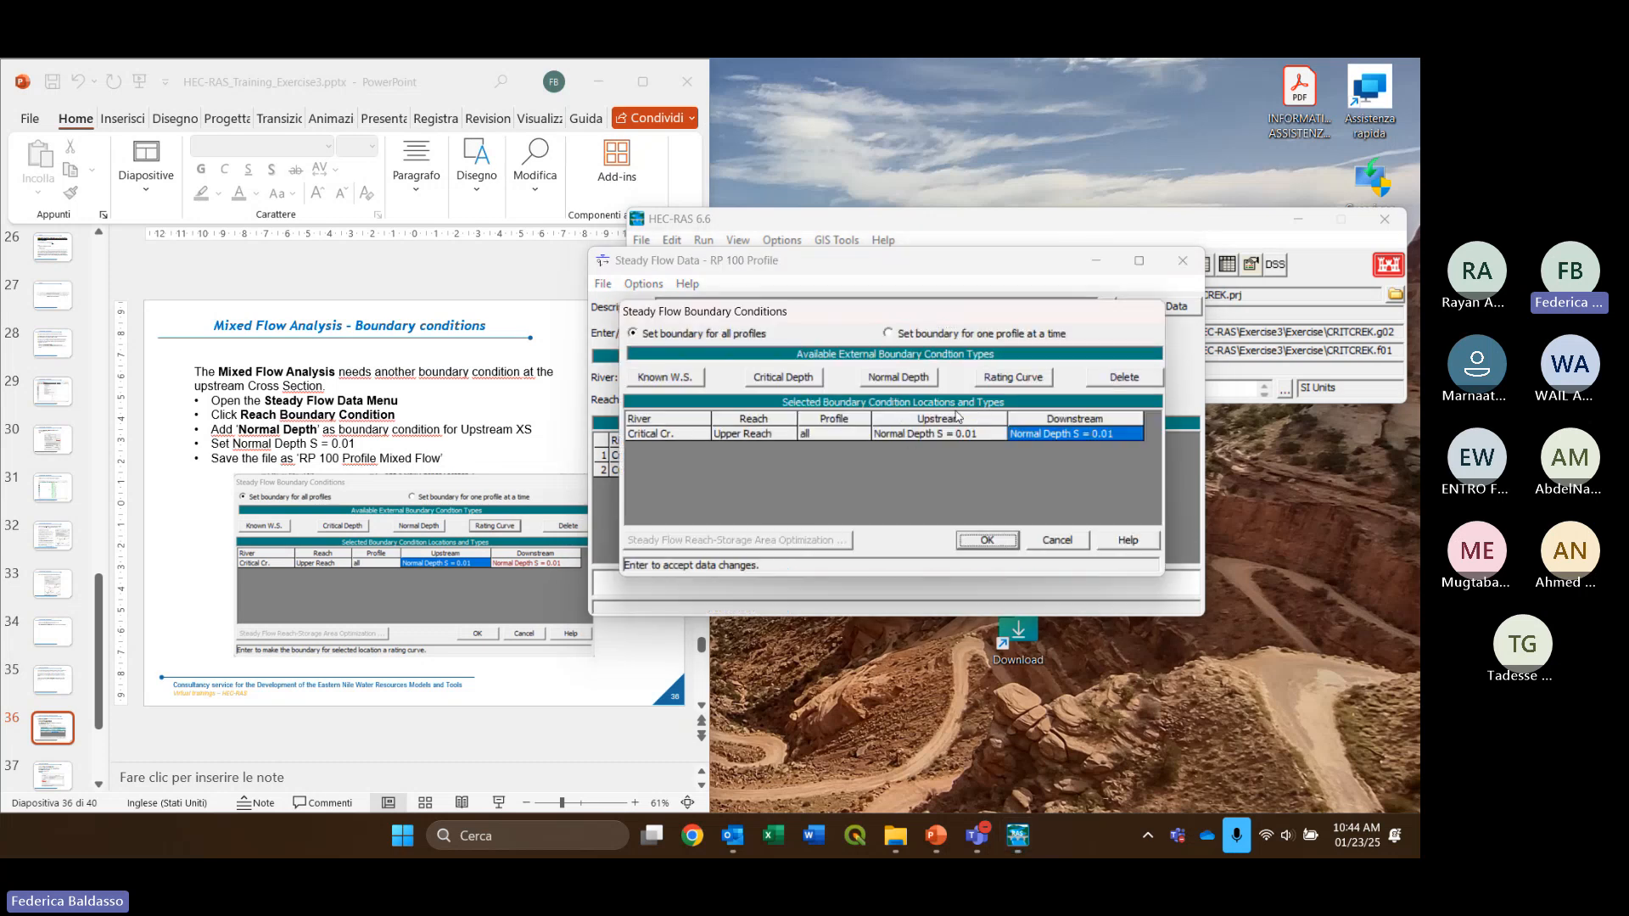
pyautogui.click(916, 437)
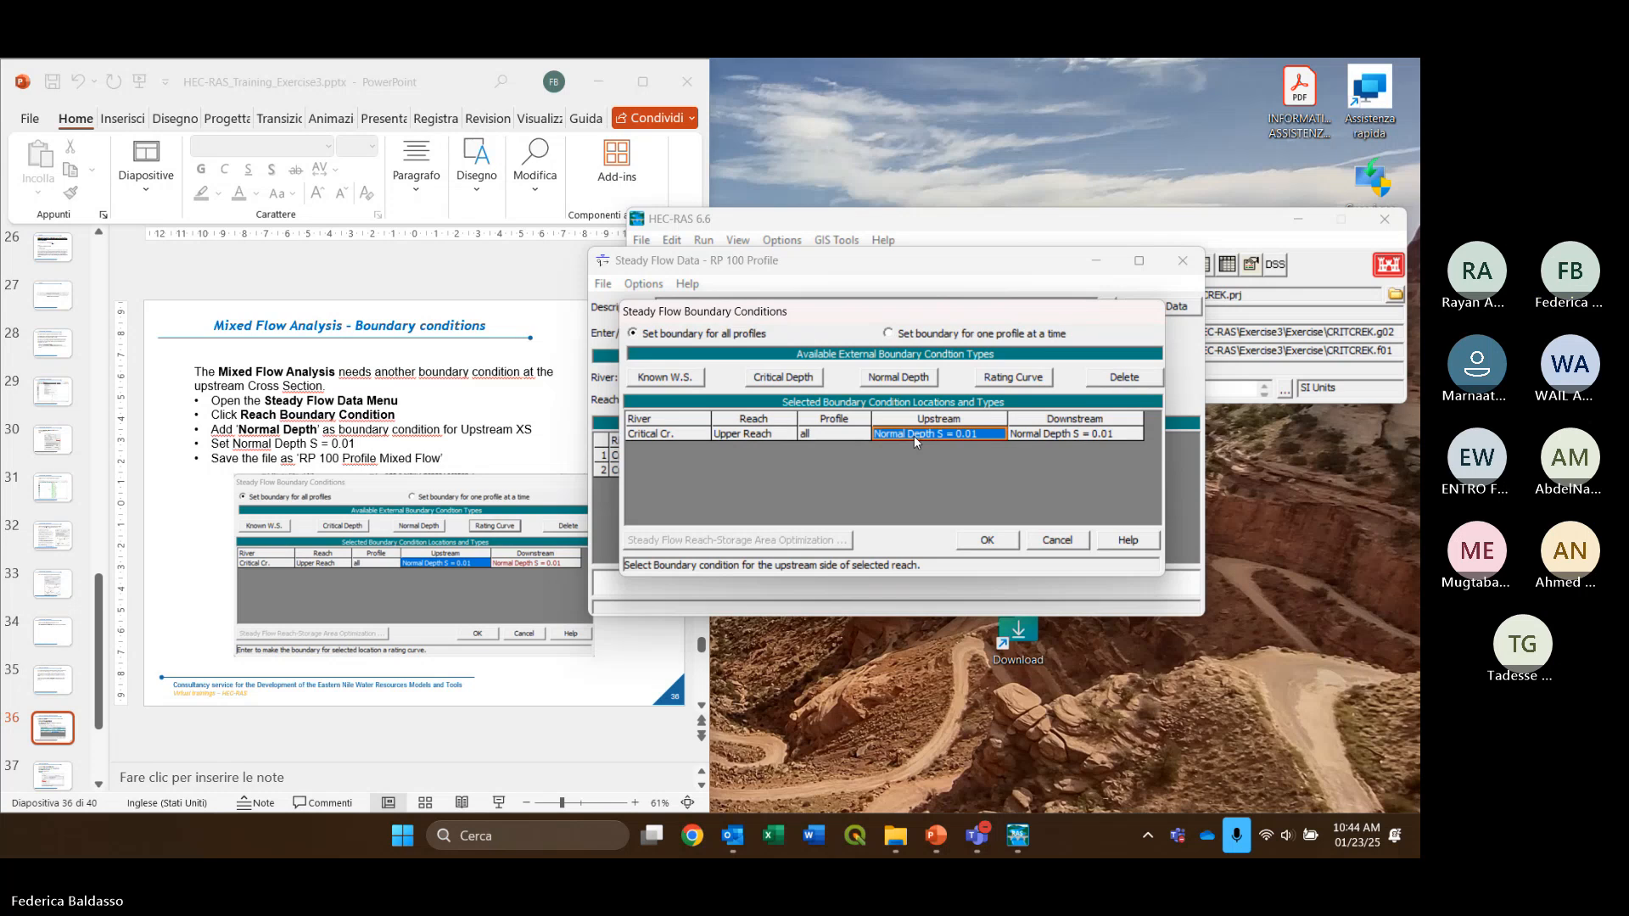
pyautogui.click(972, 541)
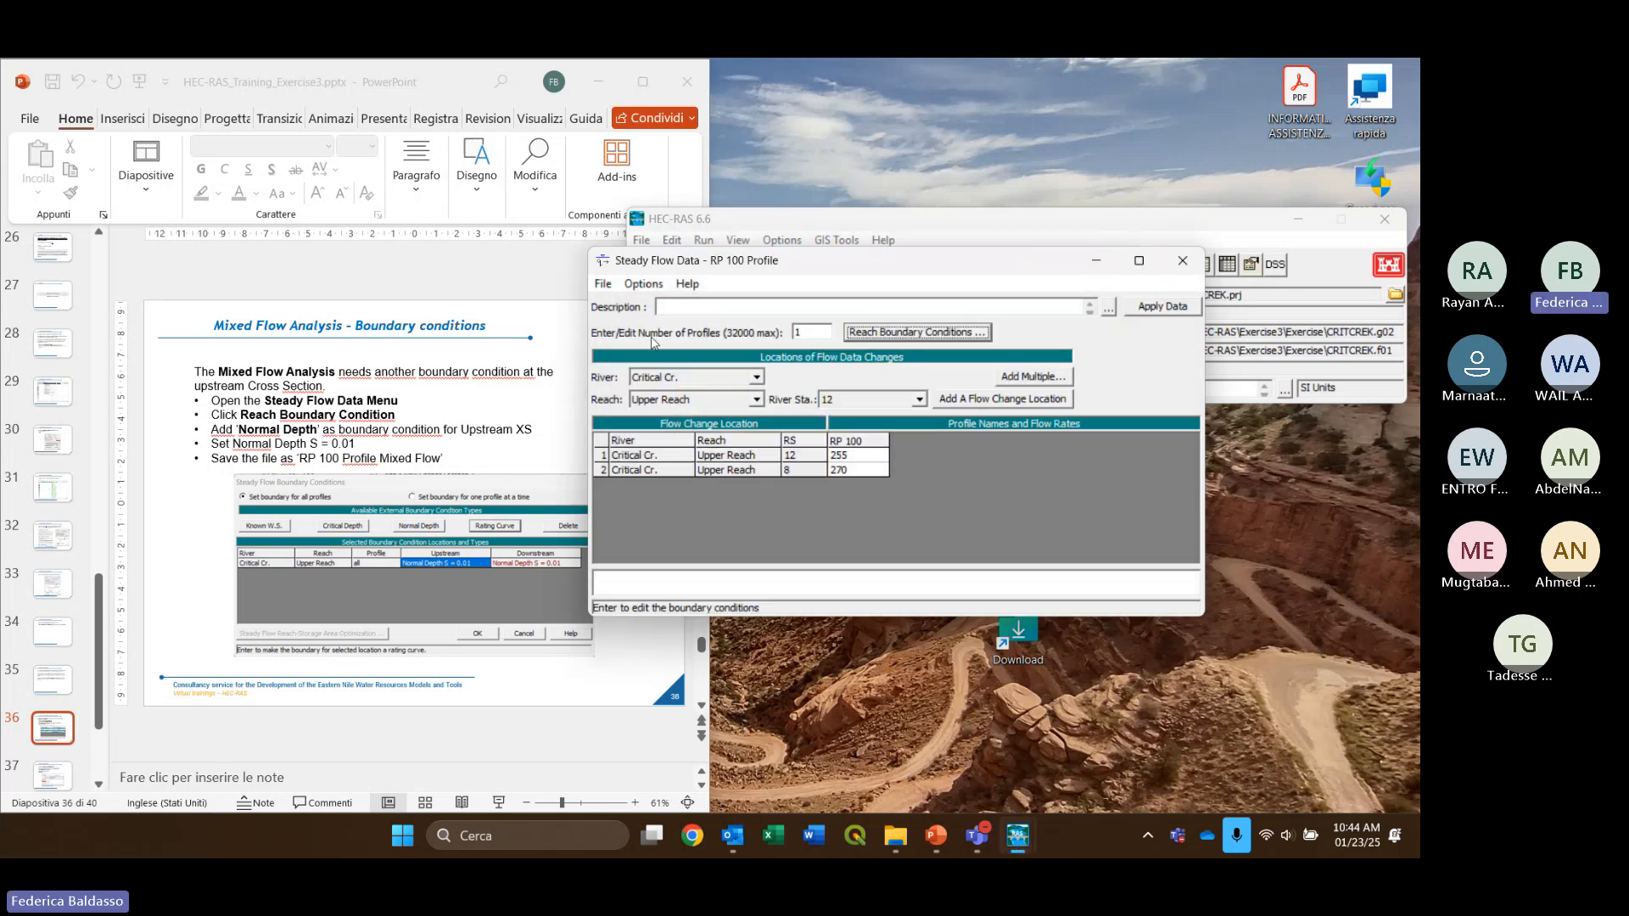
# Save the steady flow data under the title "RP 100 Profile Mixed Flow" and close the flow data editor
pyautogui.click(602, 285)
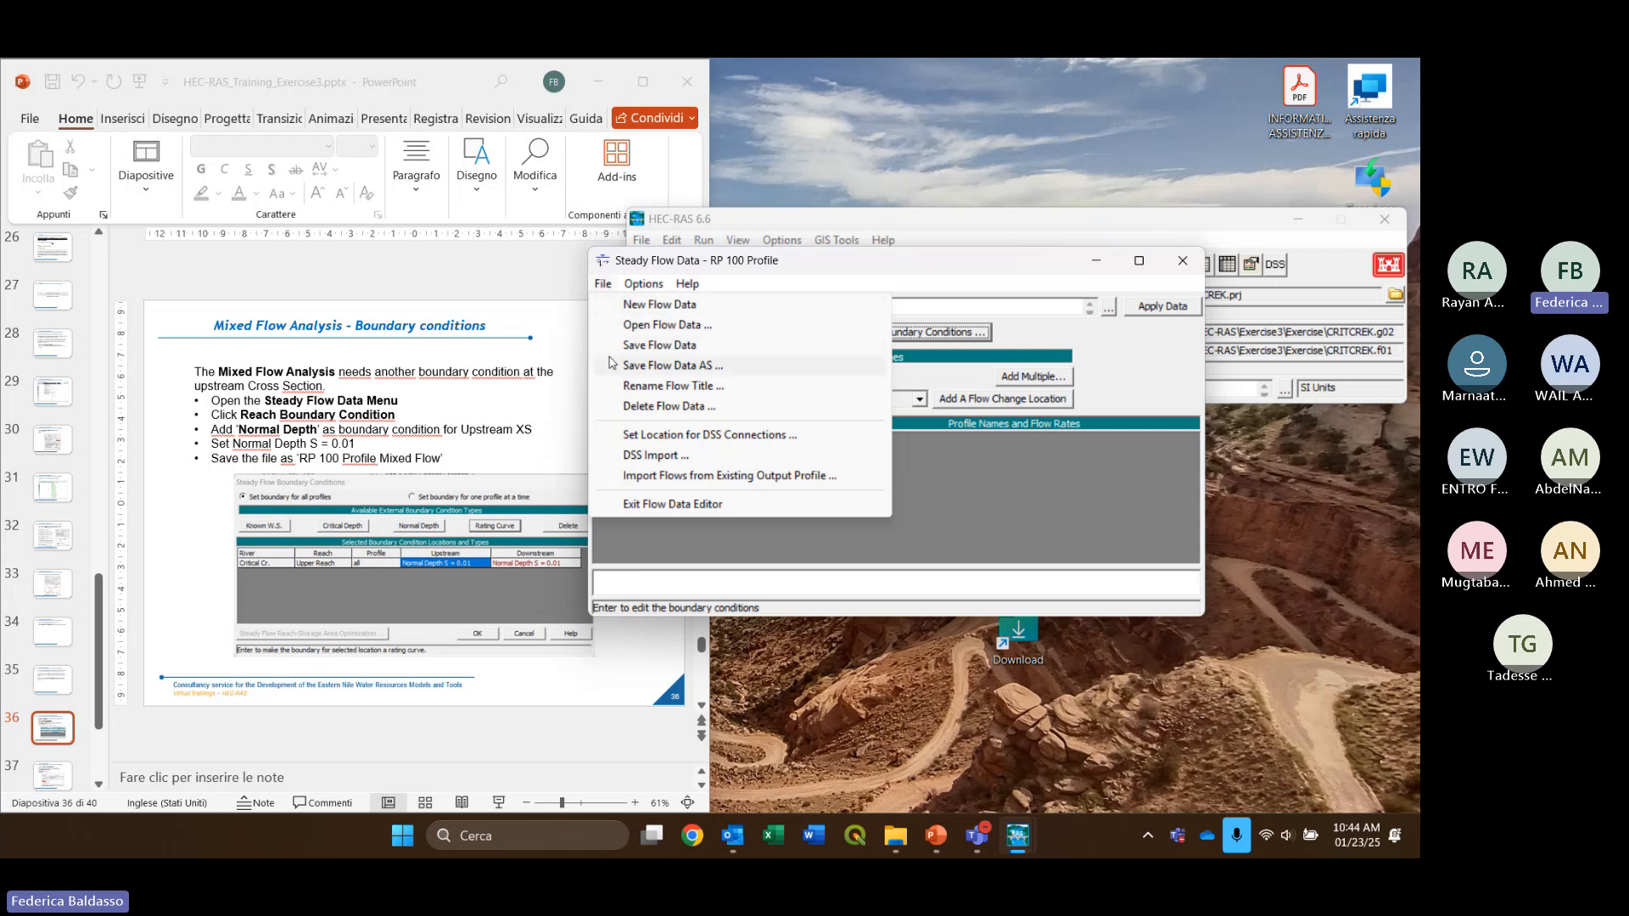
pyautogui.click(723, 371)
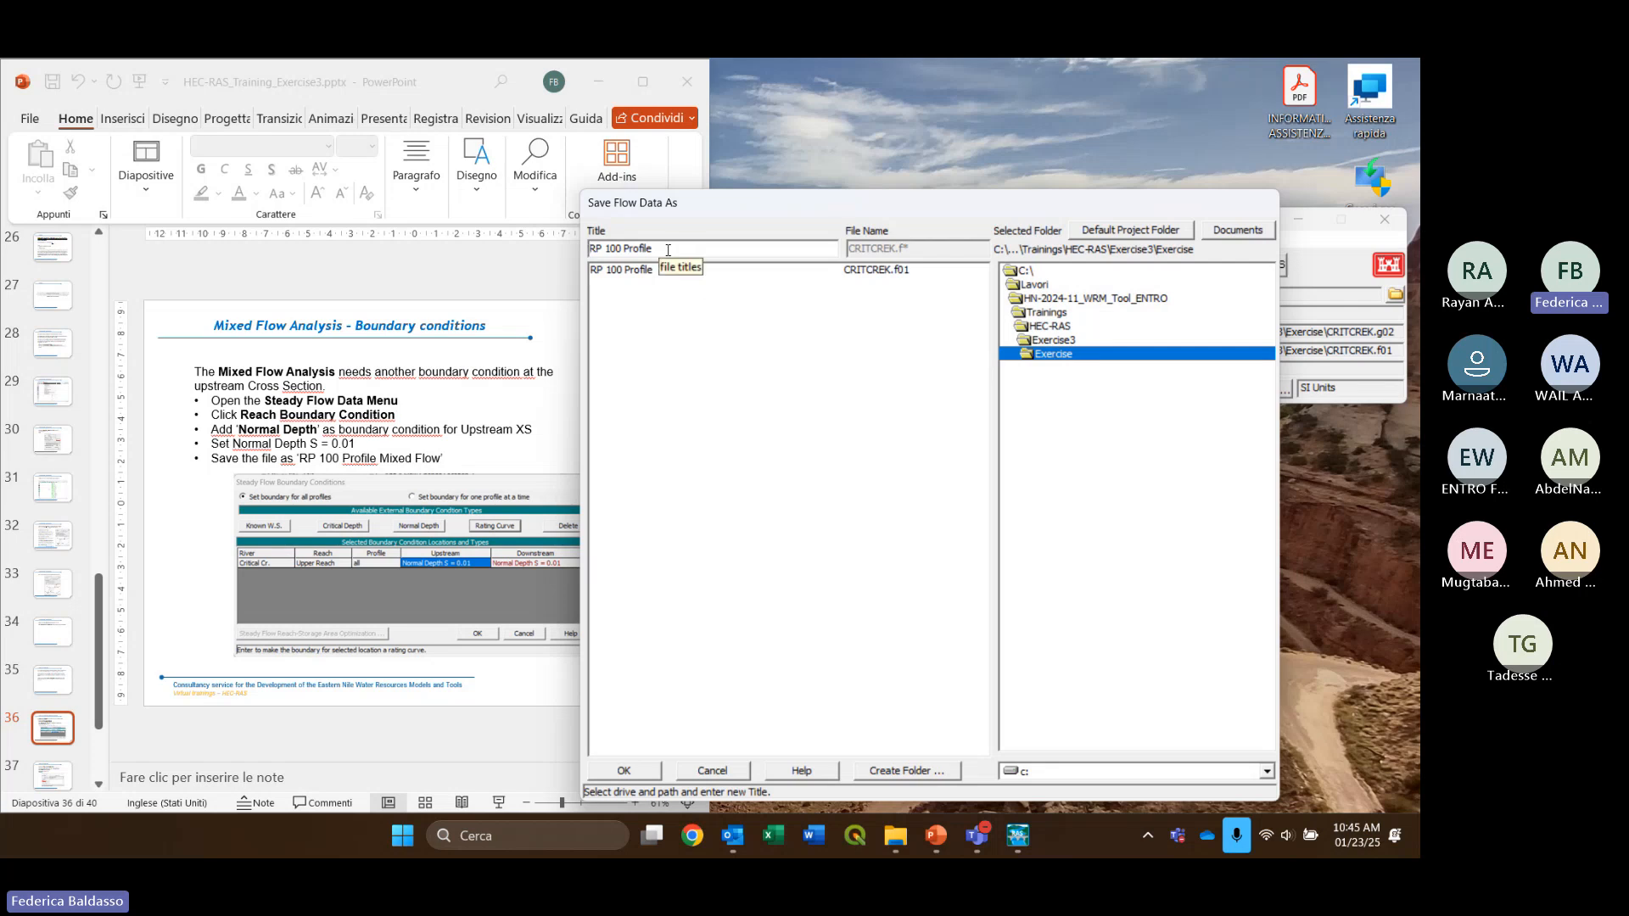
pyautogui.click(668, 251)
pyautogui.write('Mixed Flow')
pyautogui.click(625, 772)
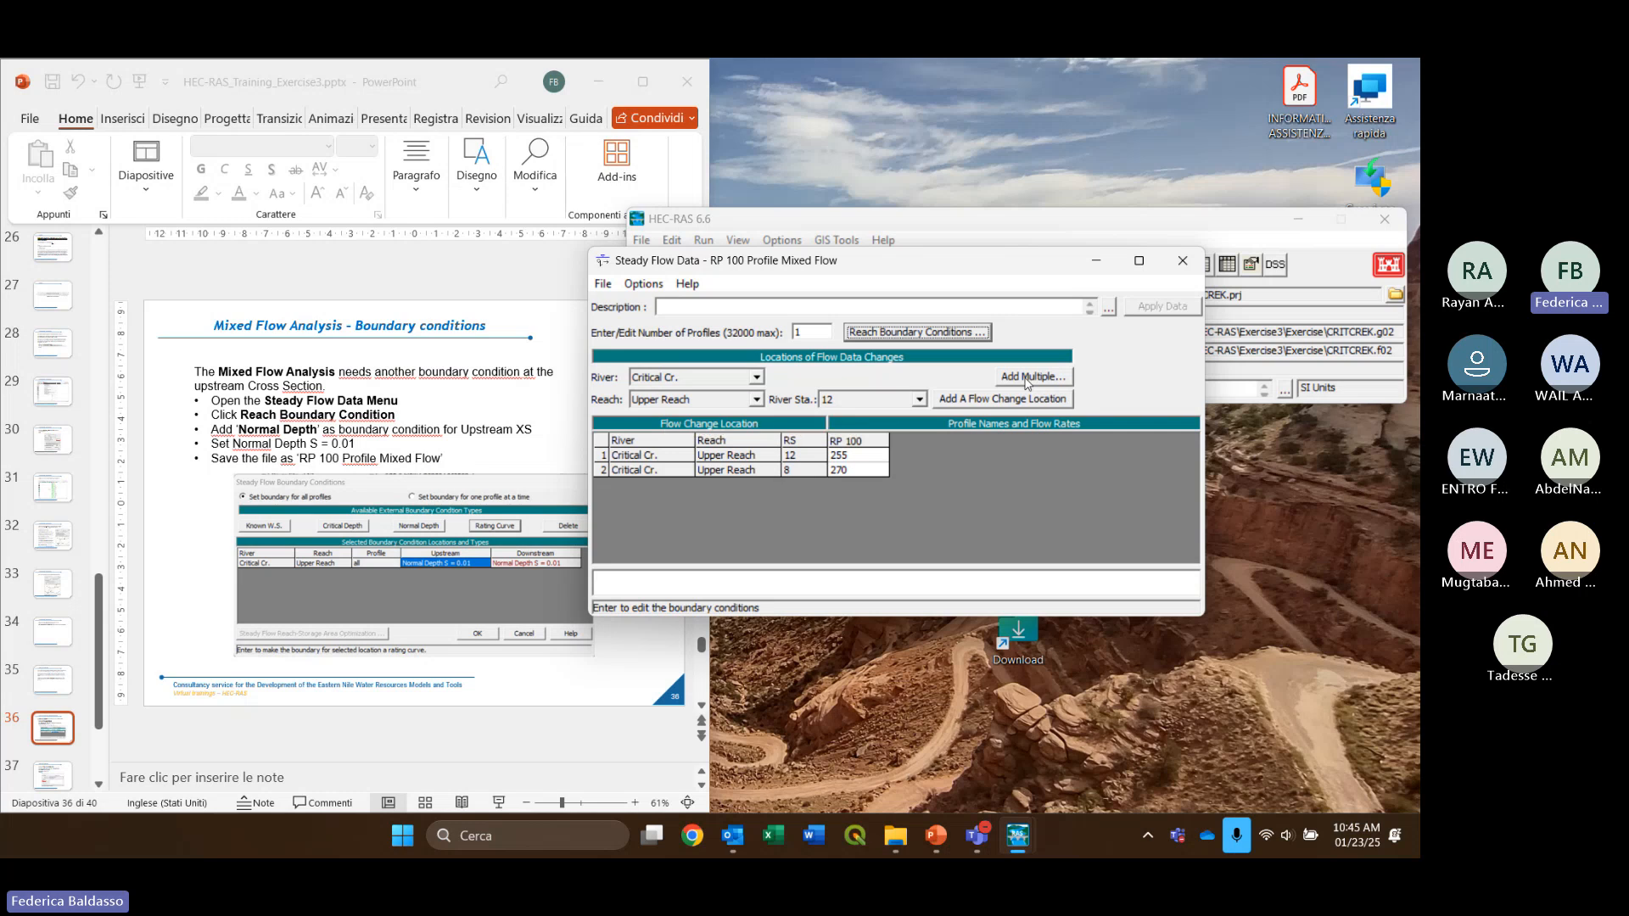
pyautogui.click(1183, 262)
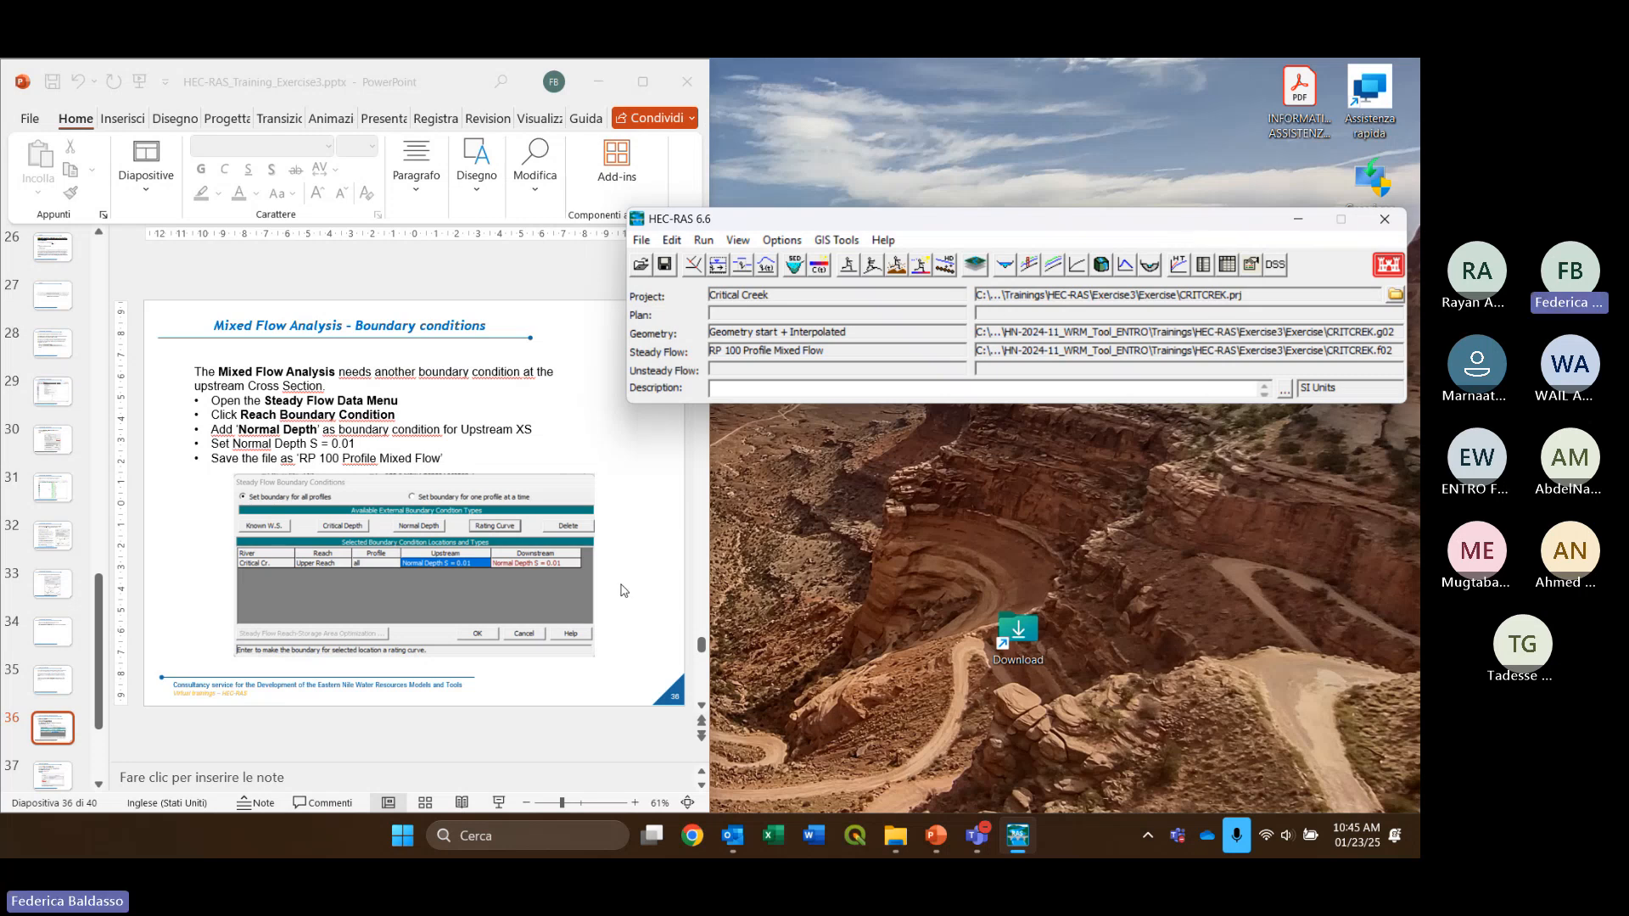
# Advance the presentation to slide 37 and open the Steady Flow Analysis to look through the available geometry and steady flow files
pyautogui.scroll(-1, 641, 551)
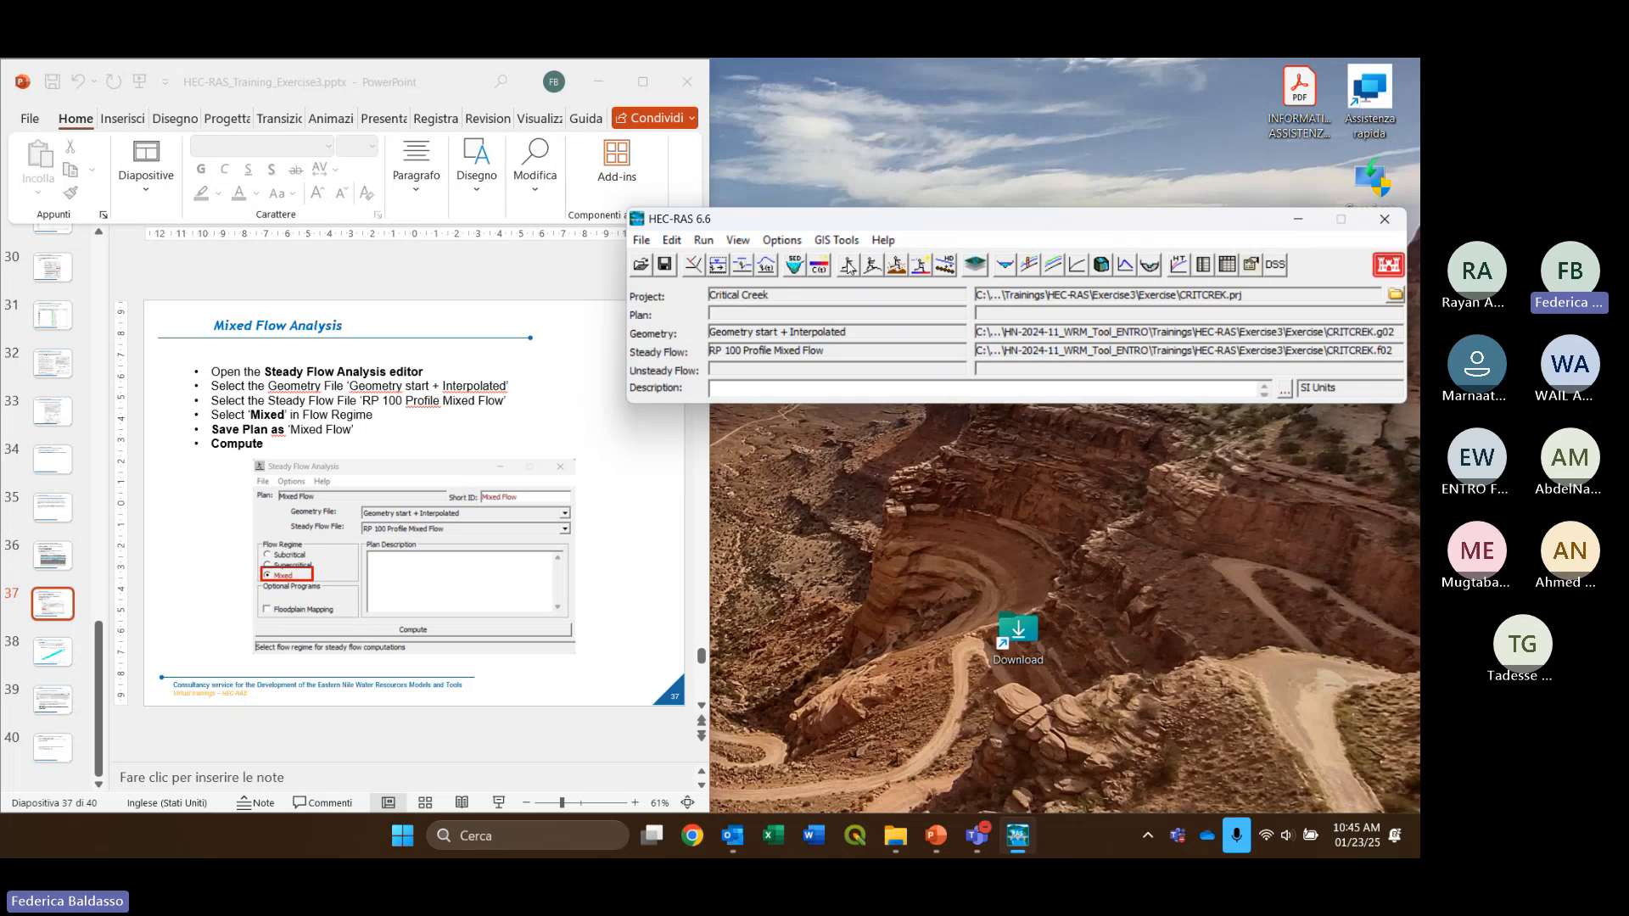
pyautogui.click(848, 267)
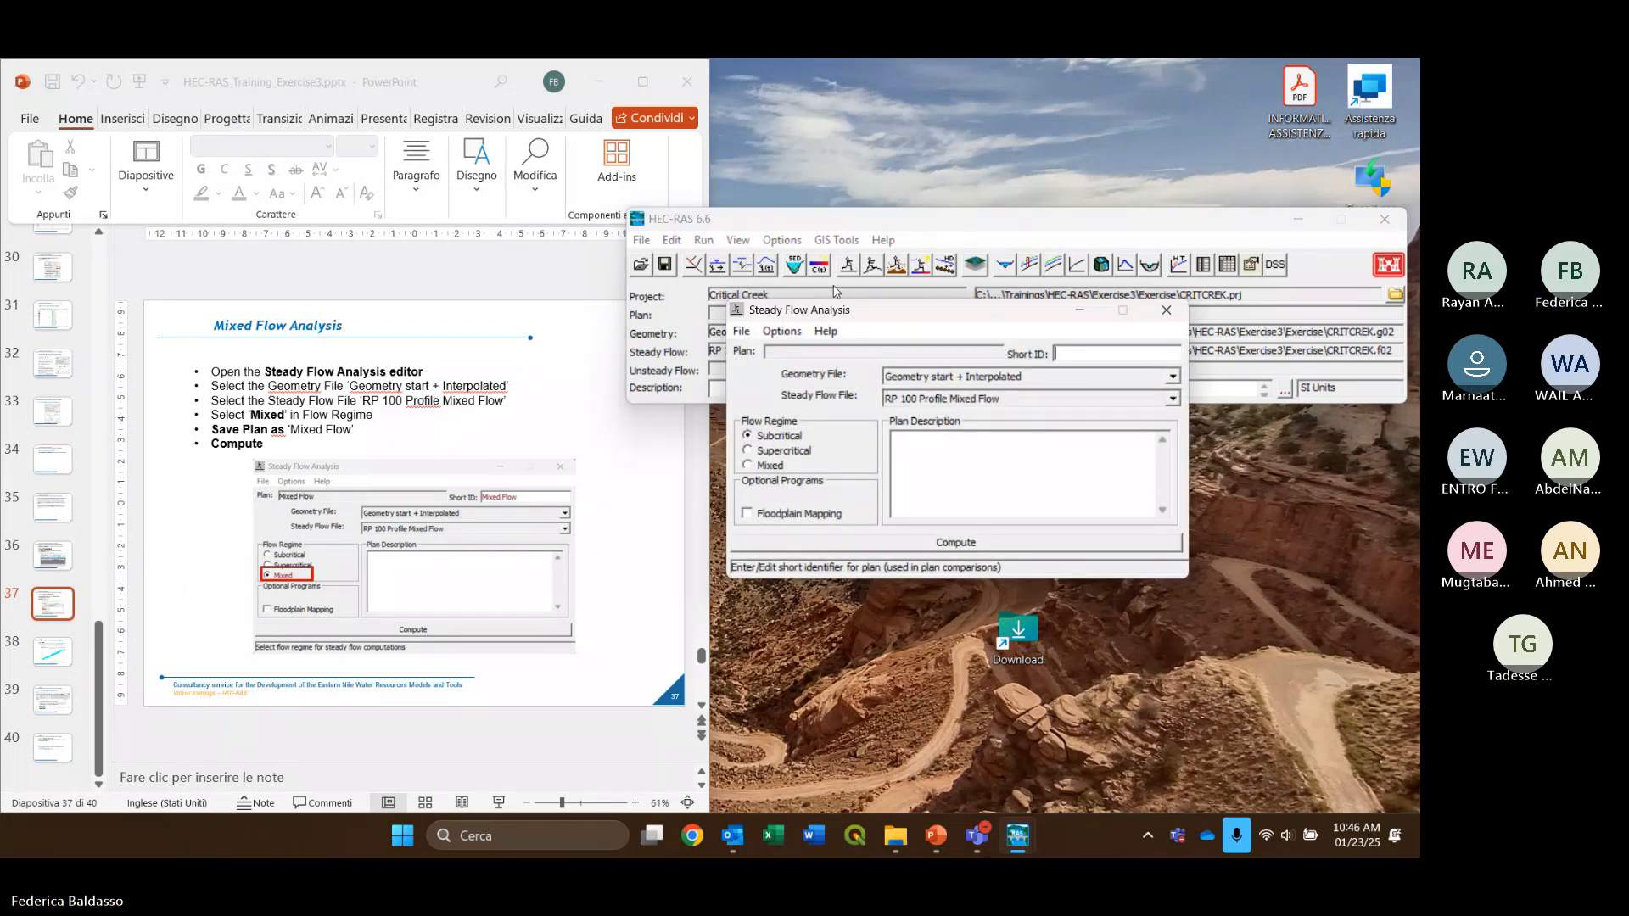
pyautogui.click(971, 384)
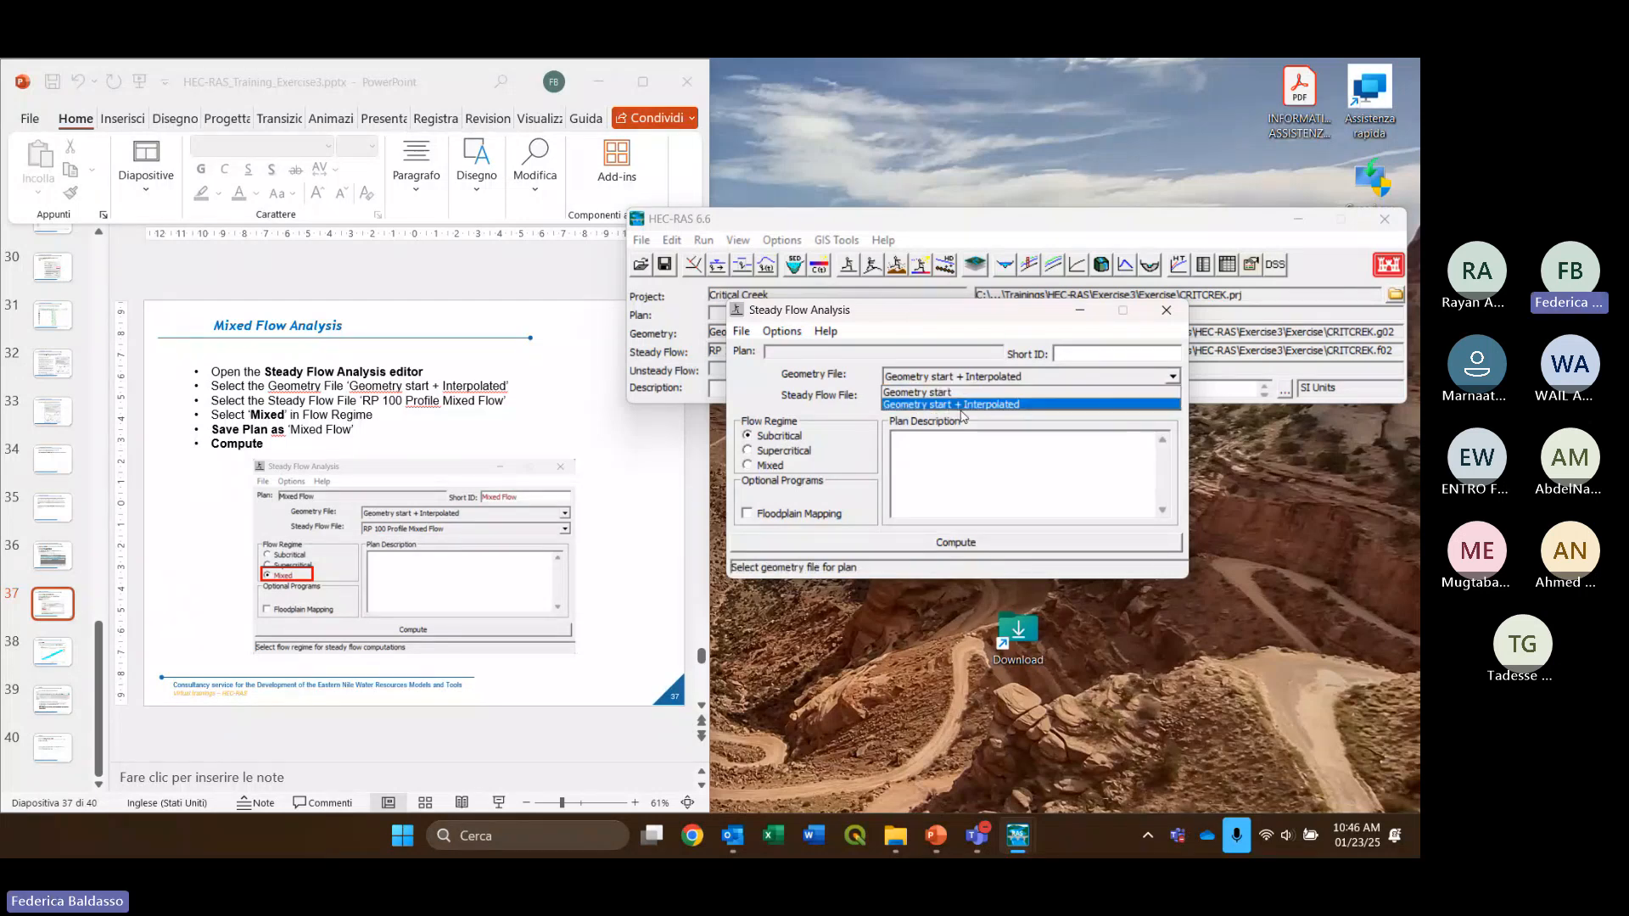
pyautogui.click(949, 399)
pyautogui.click(949, 398)
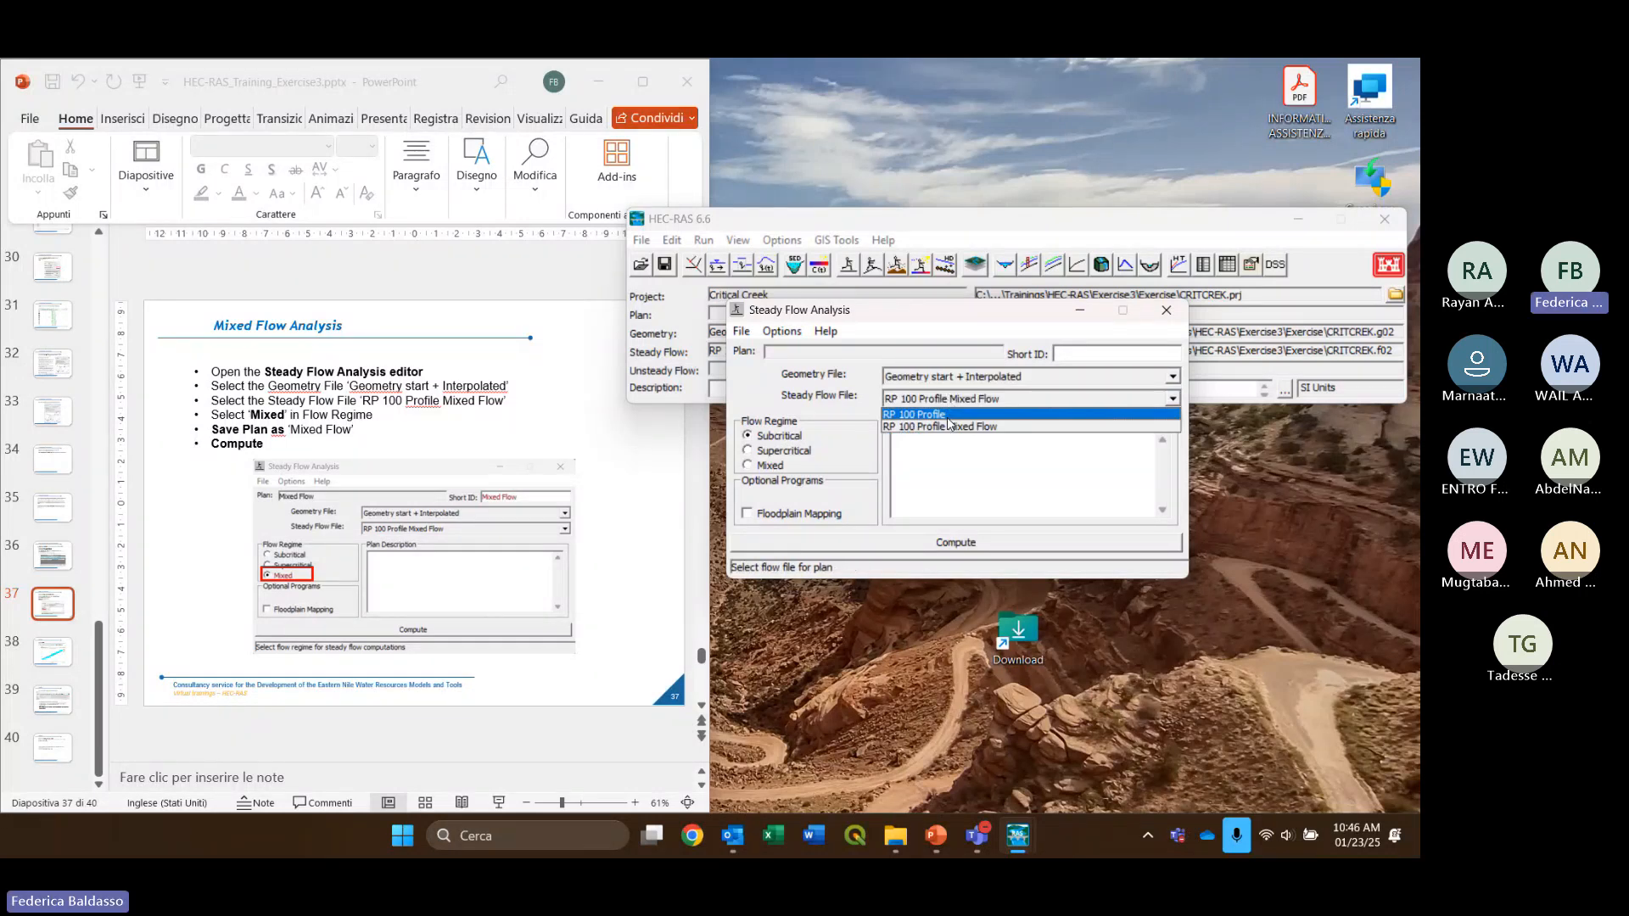
pyautogui.click(949, 399)
pyautogui.click(953, 378)
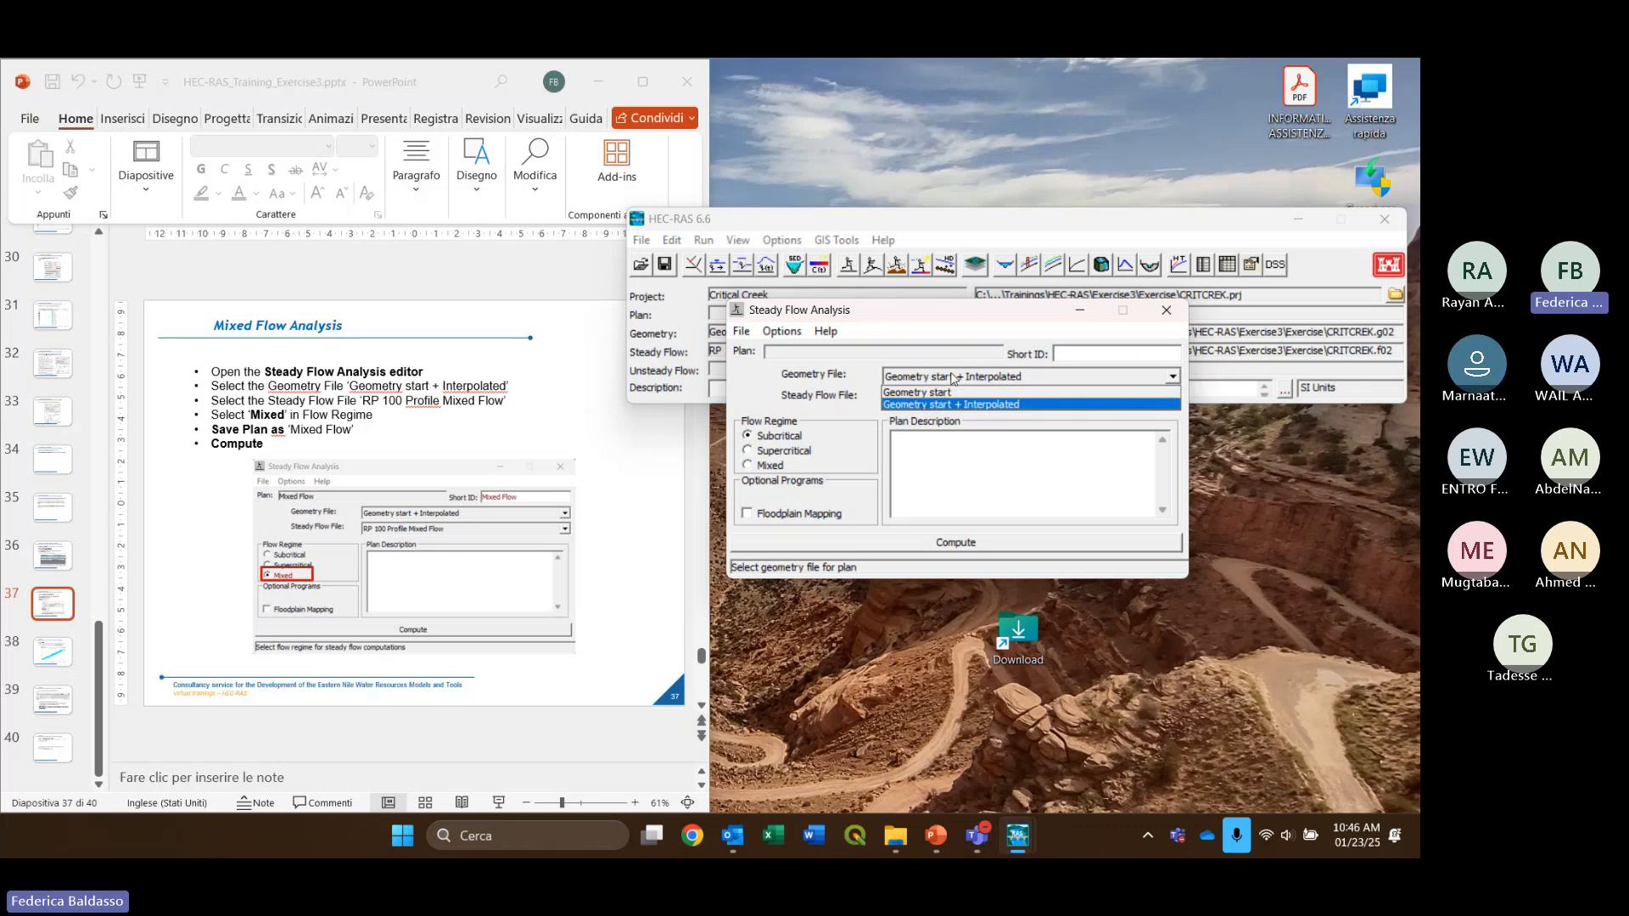
pyautogui.click(954, 380)
pyautogui.click(951, 400)
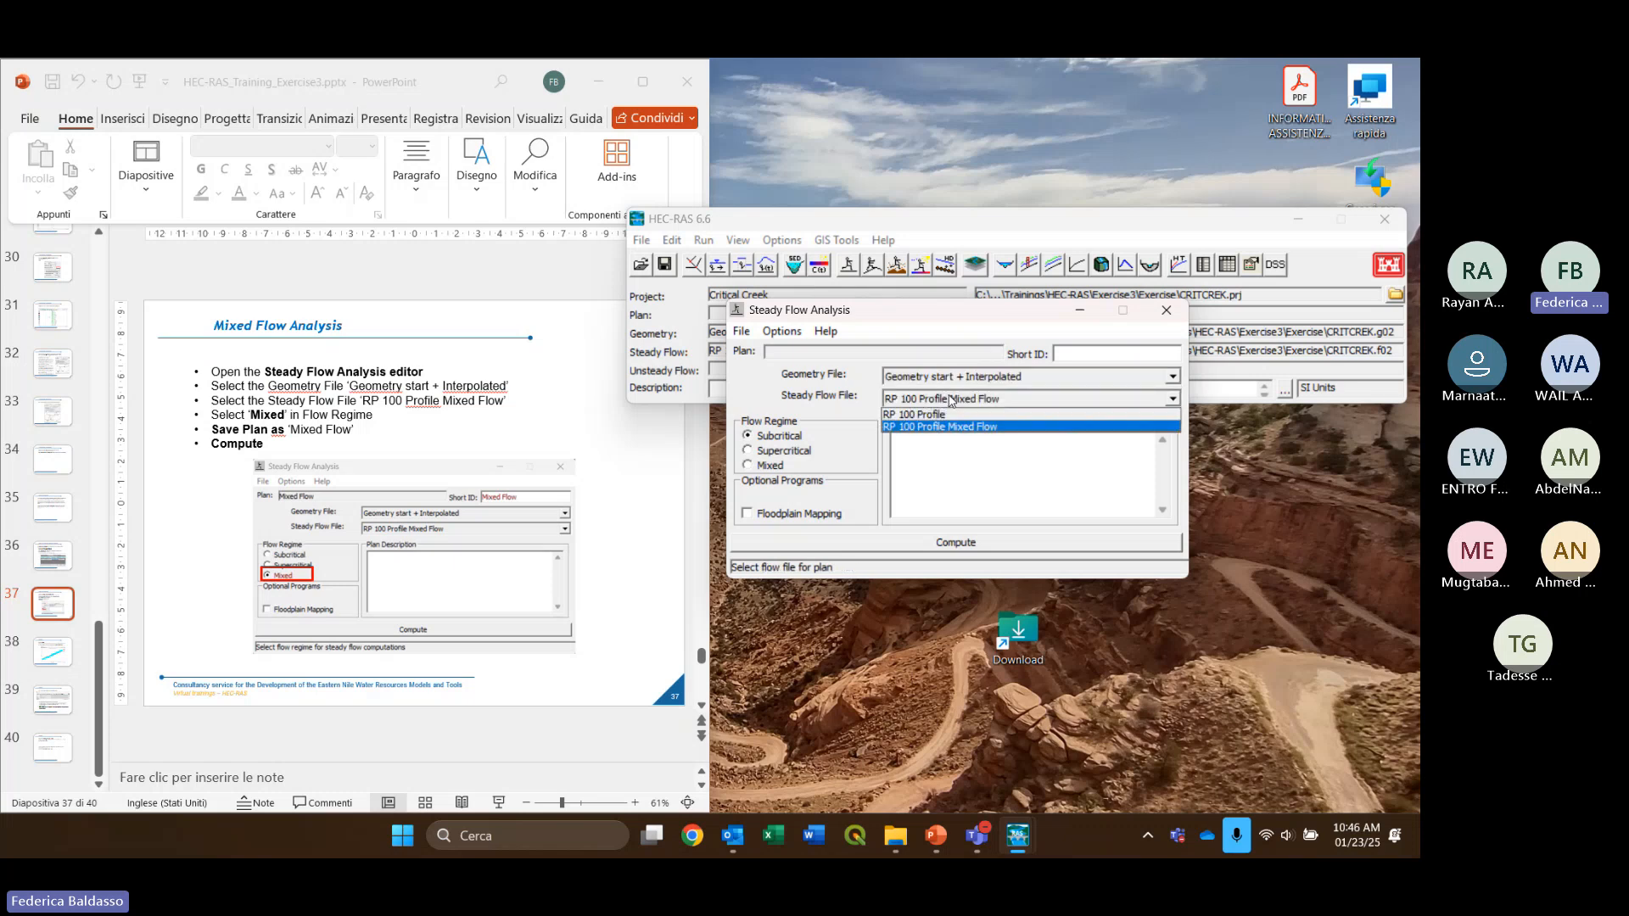
pyautogui.click(952, 401)
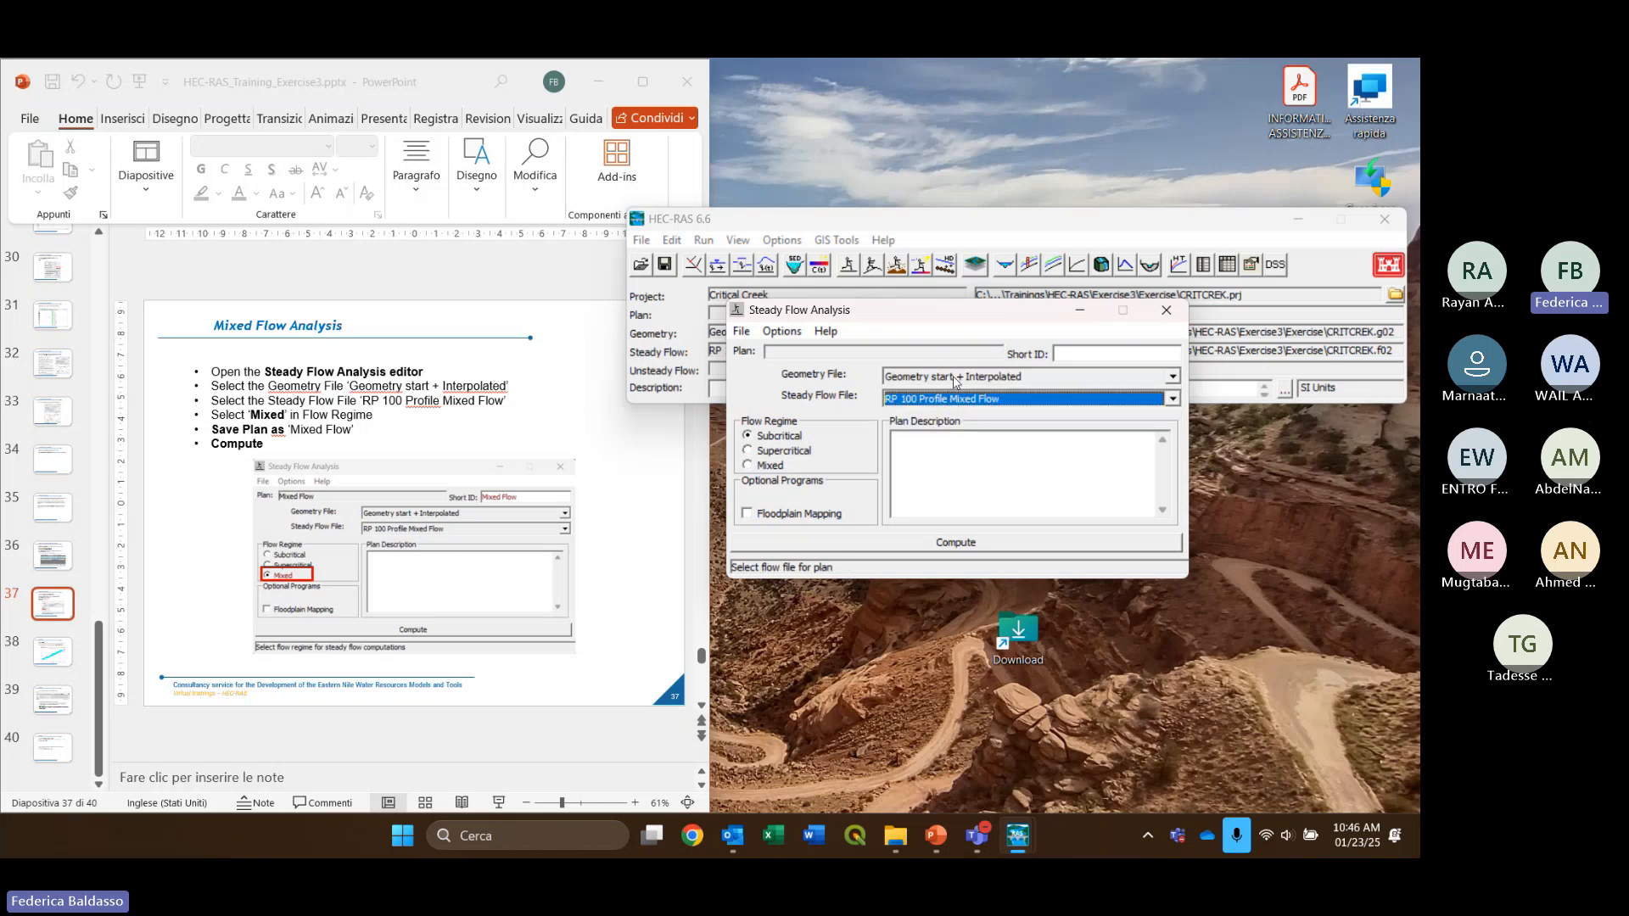
# Configure the analysis with geometry "Geometry start + Interpolated", steady flow file "RP 100 Profile Mixed Flow" and the Mixed flow regime
pyautogui.click(954, 378)
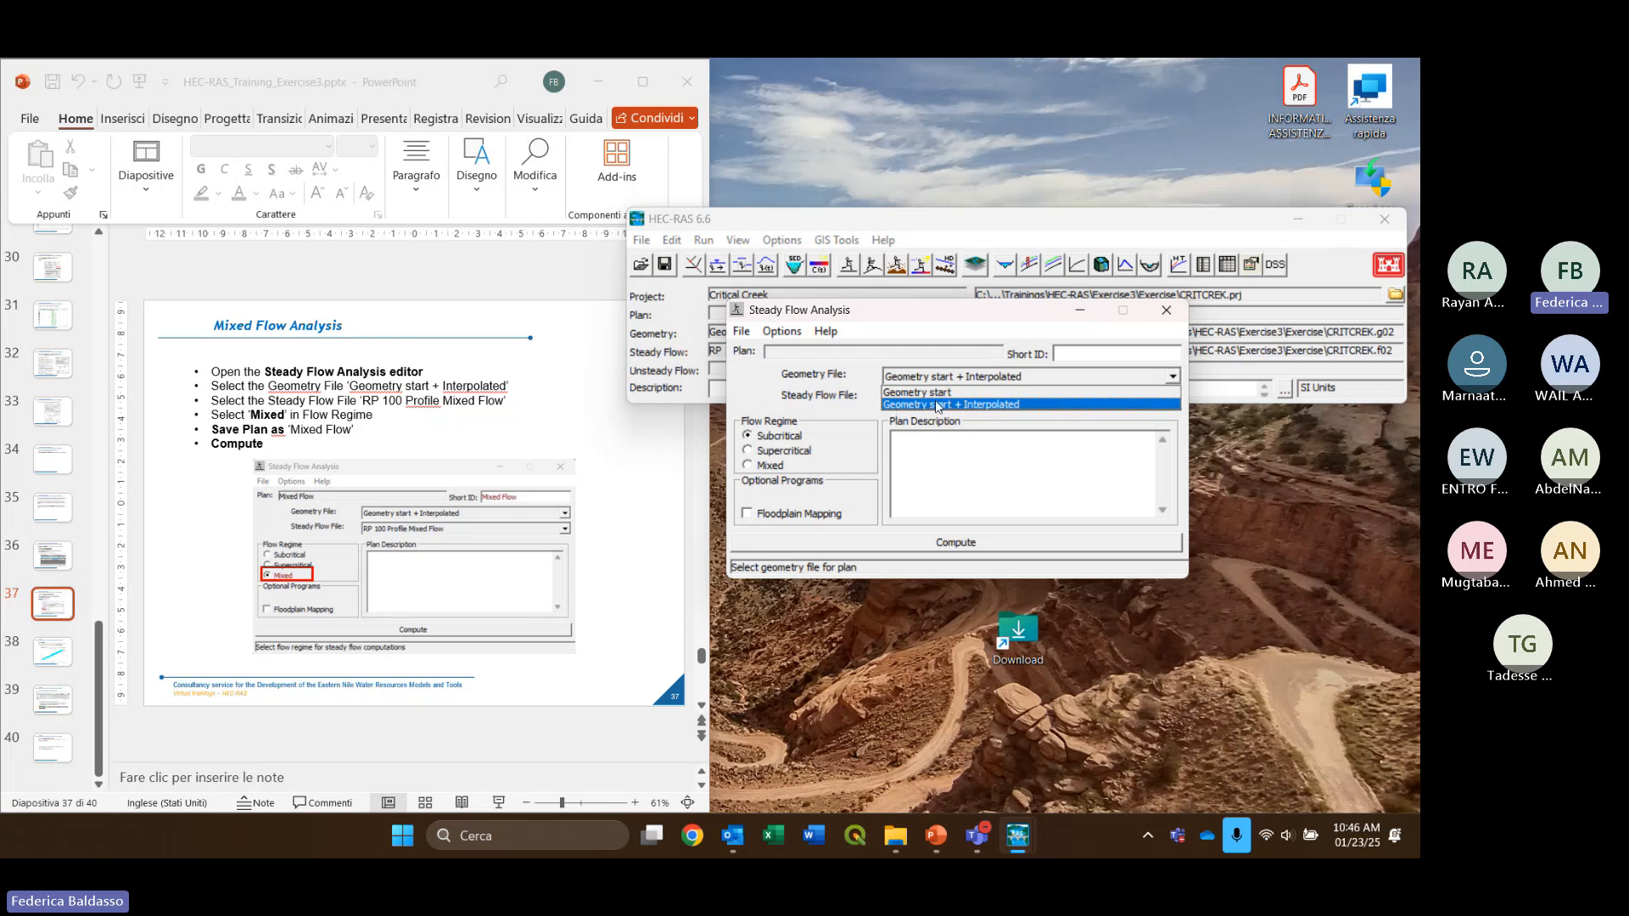
pyautogui.click(1044, 407)
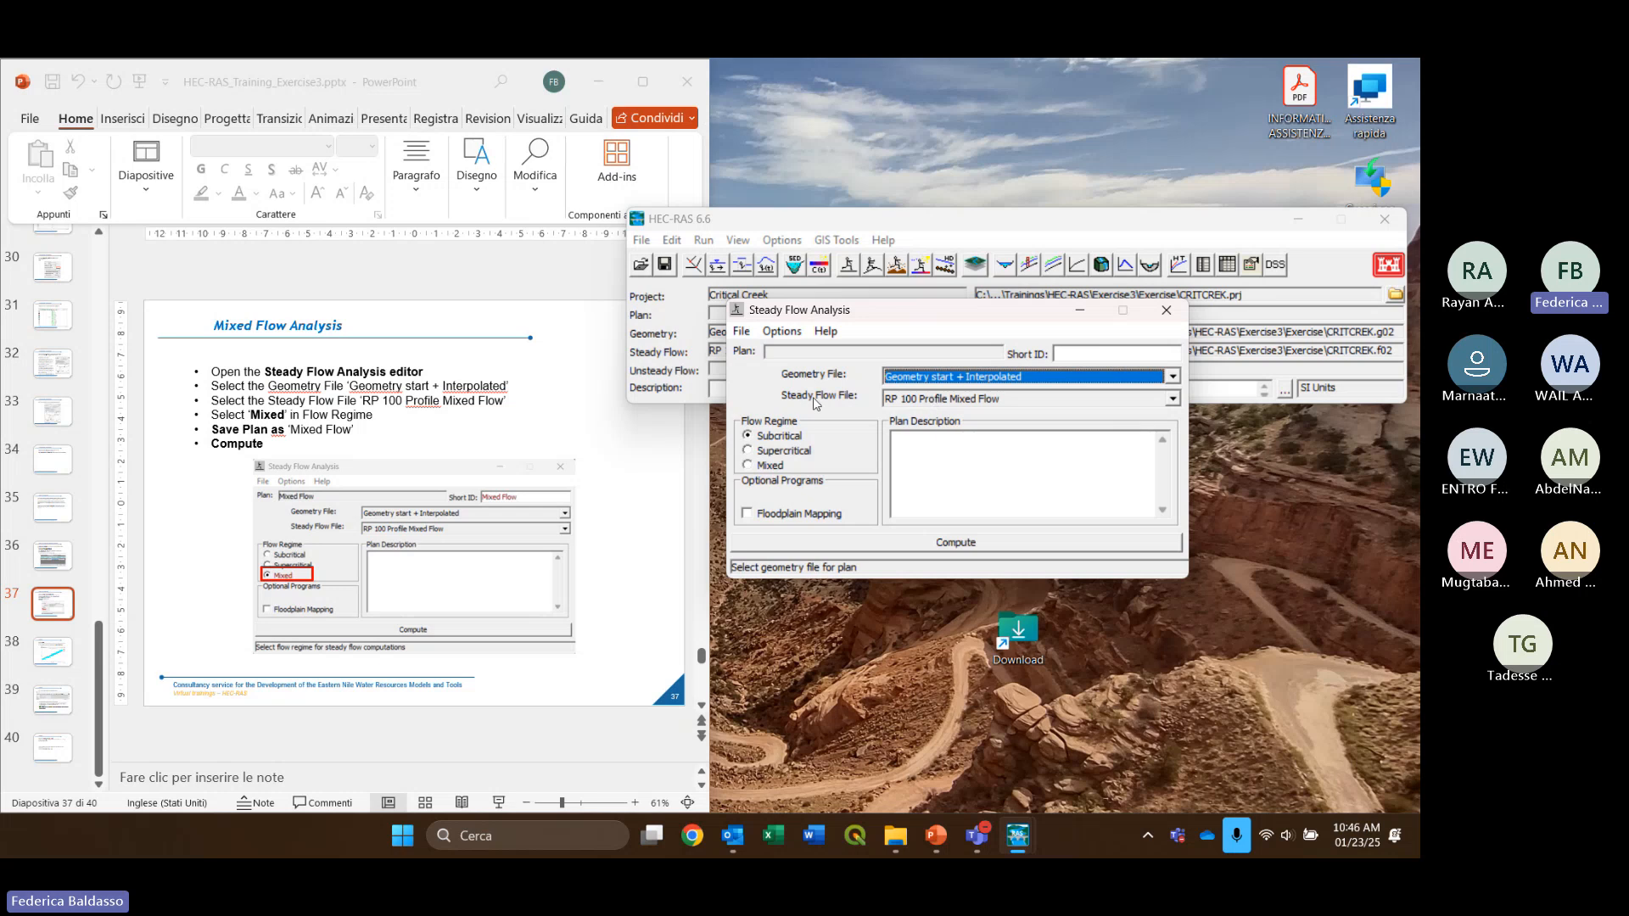
pyautogui.click(951, 399)
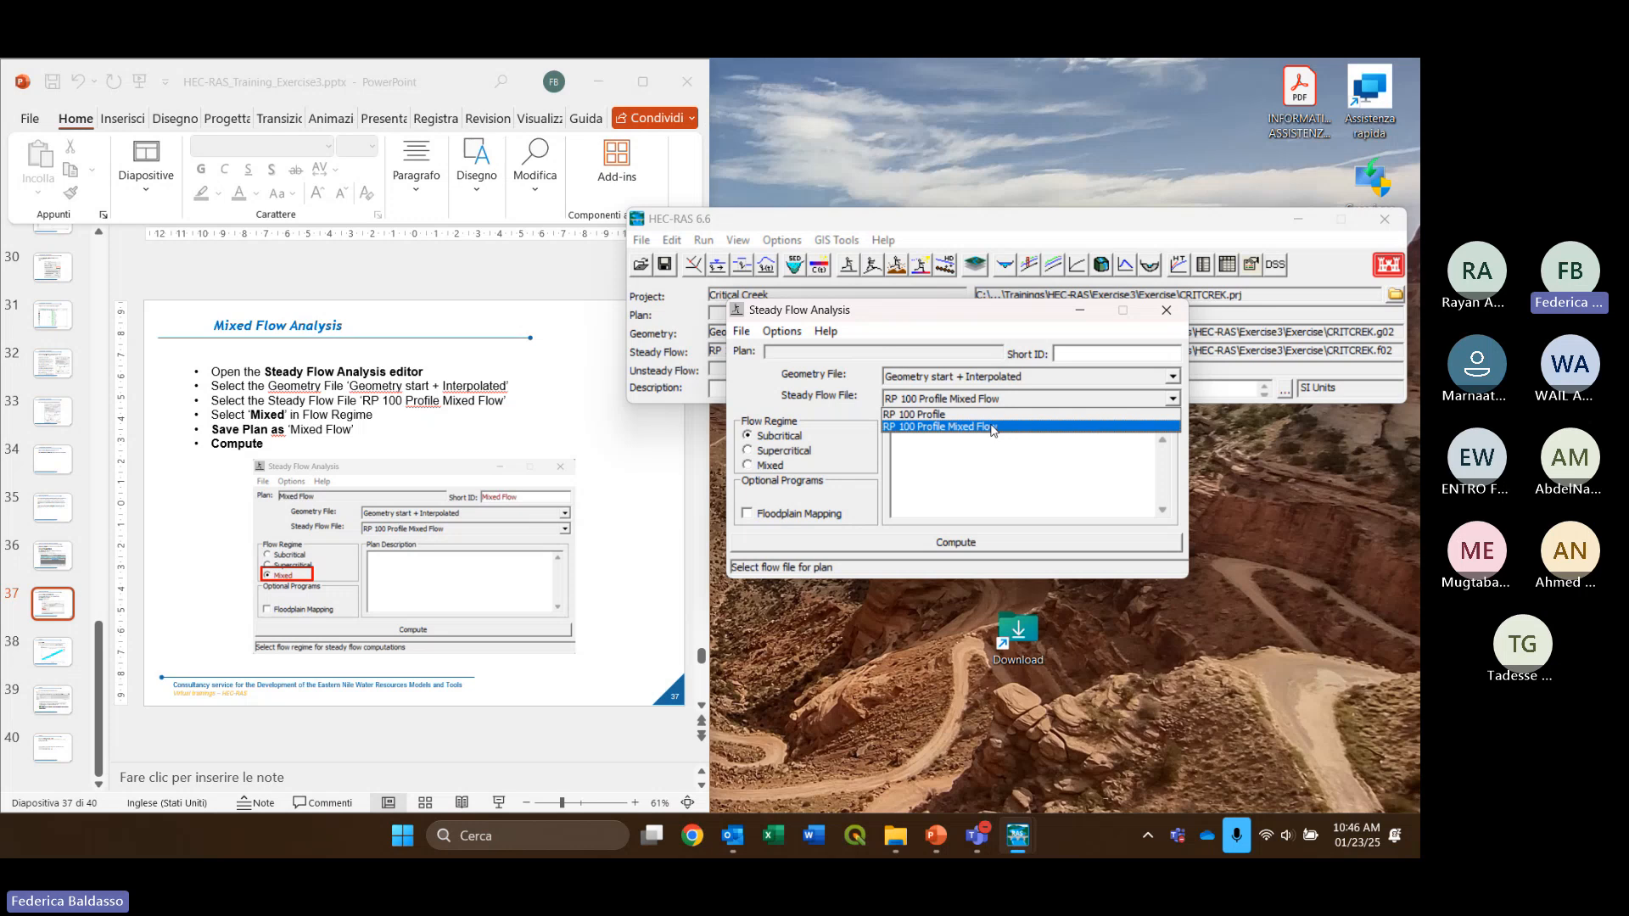
pyautogui.click(992, 426)
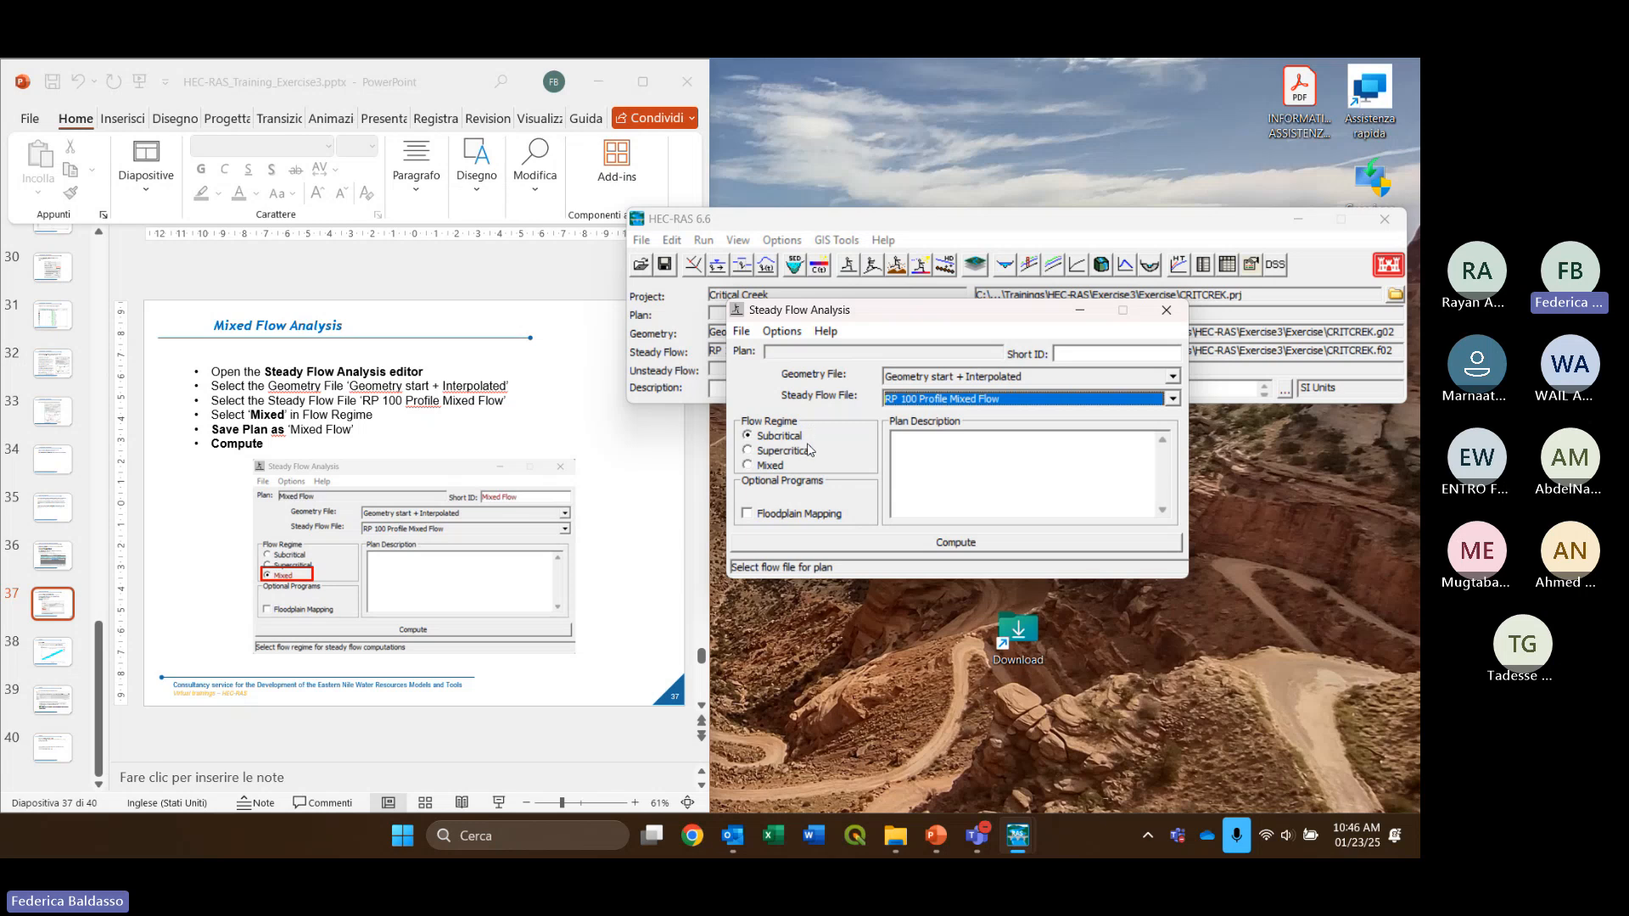
pyautogui.click(748, 466)
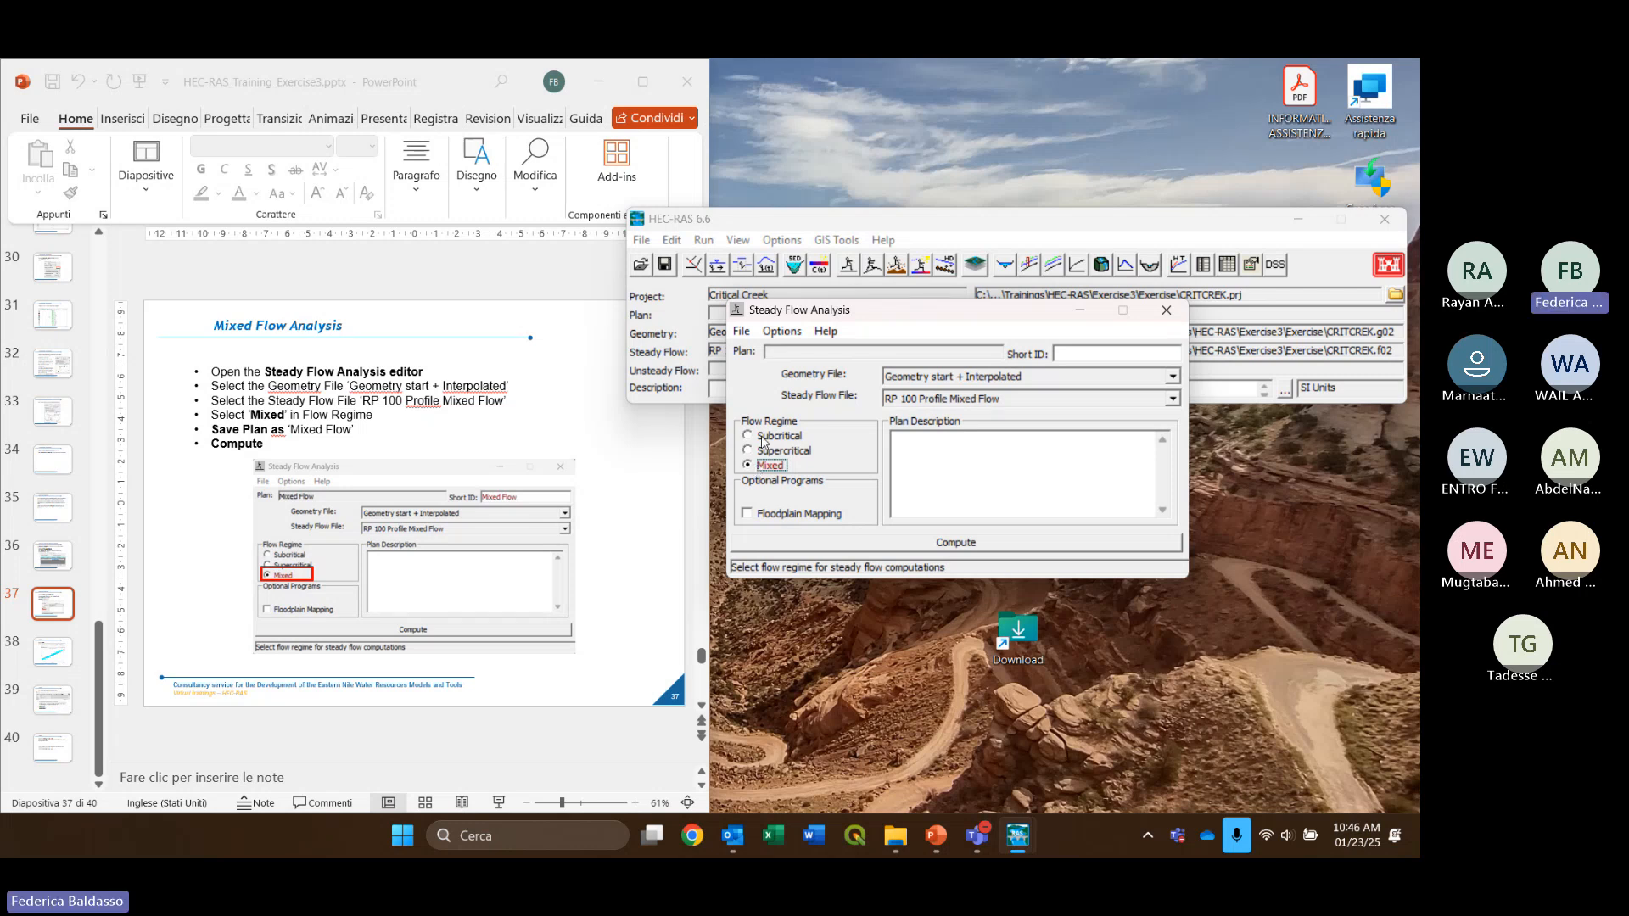
# Save the plan as "Mixed Flow" with short identifier "Mixed Flow", and run the steady flow computation
pyautogui.click(741, 332)
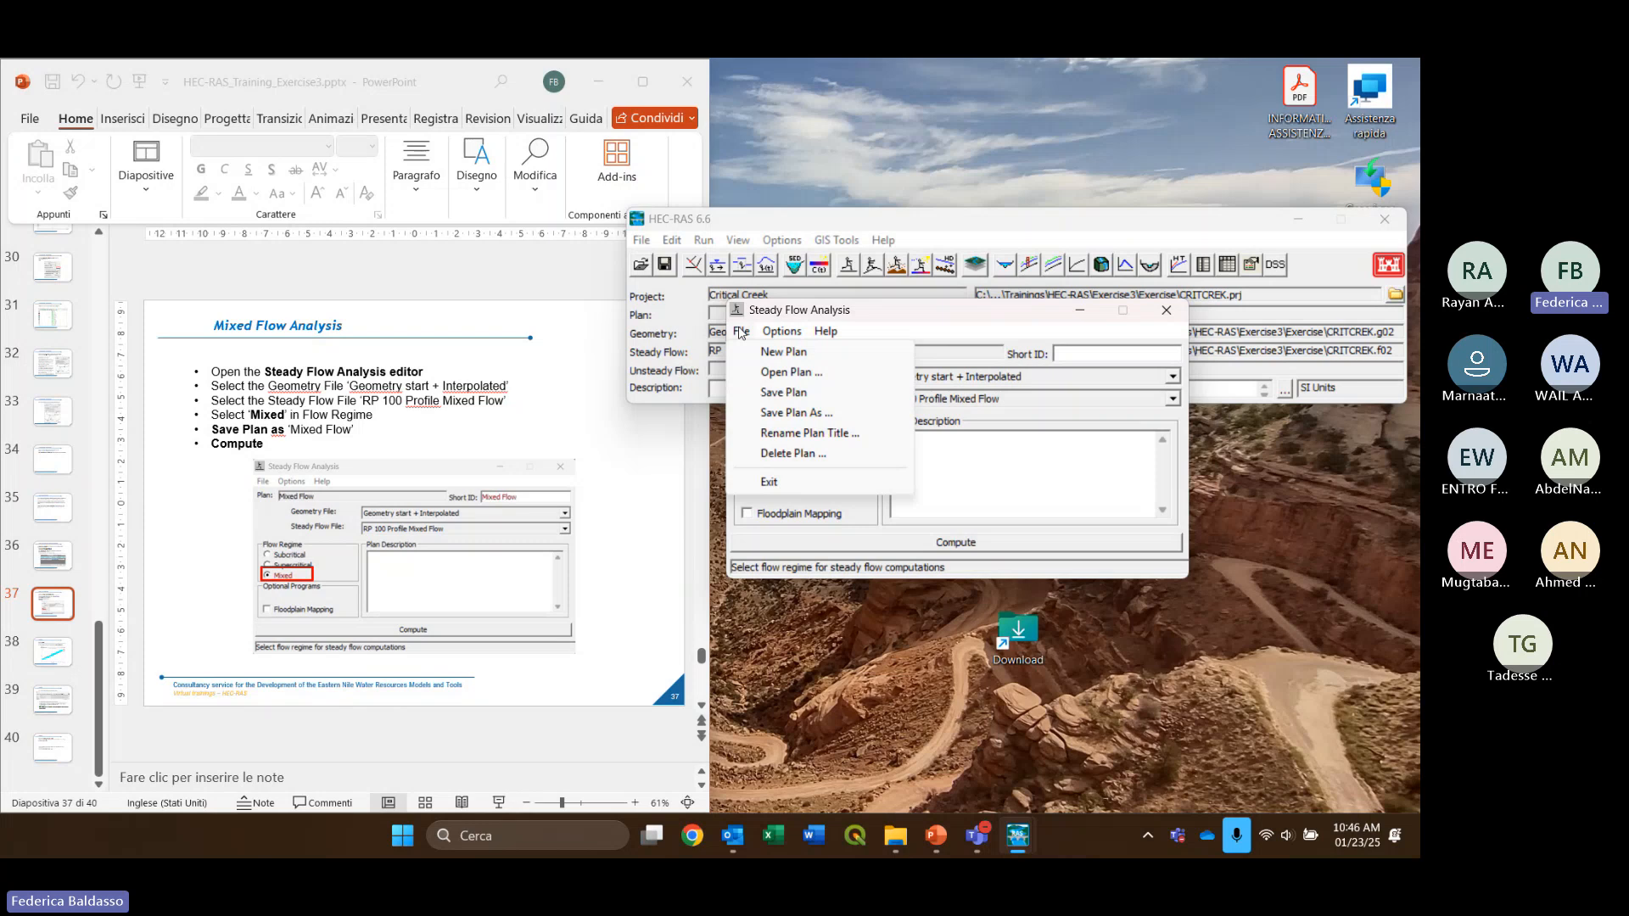
pyautogui.click(839, 415)
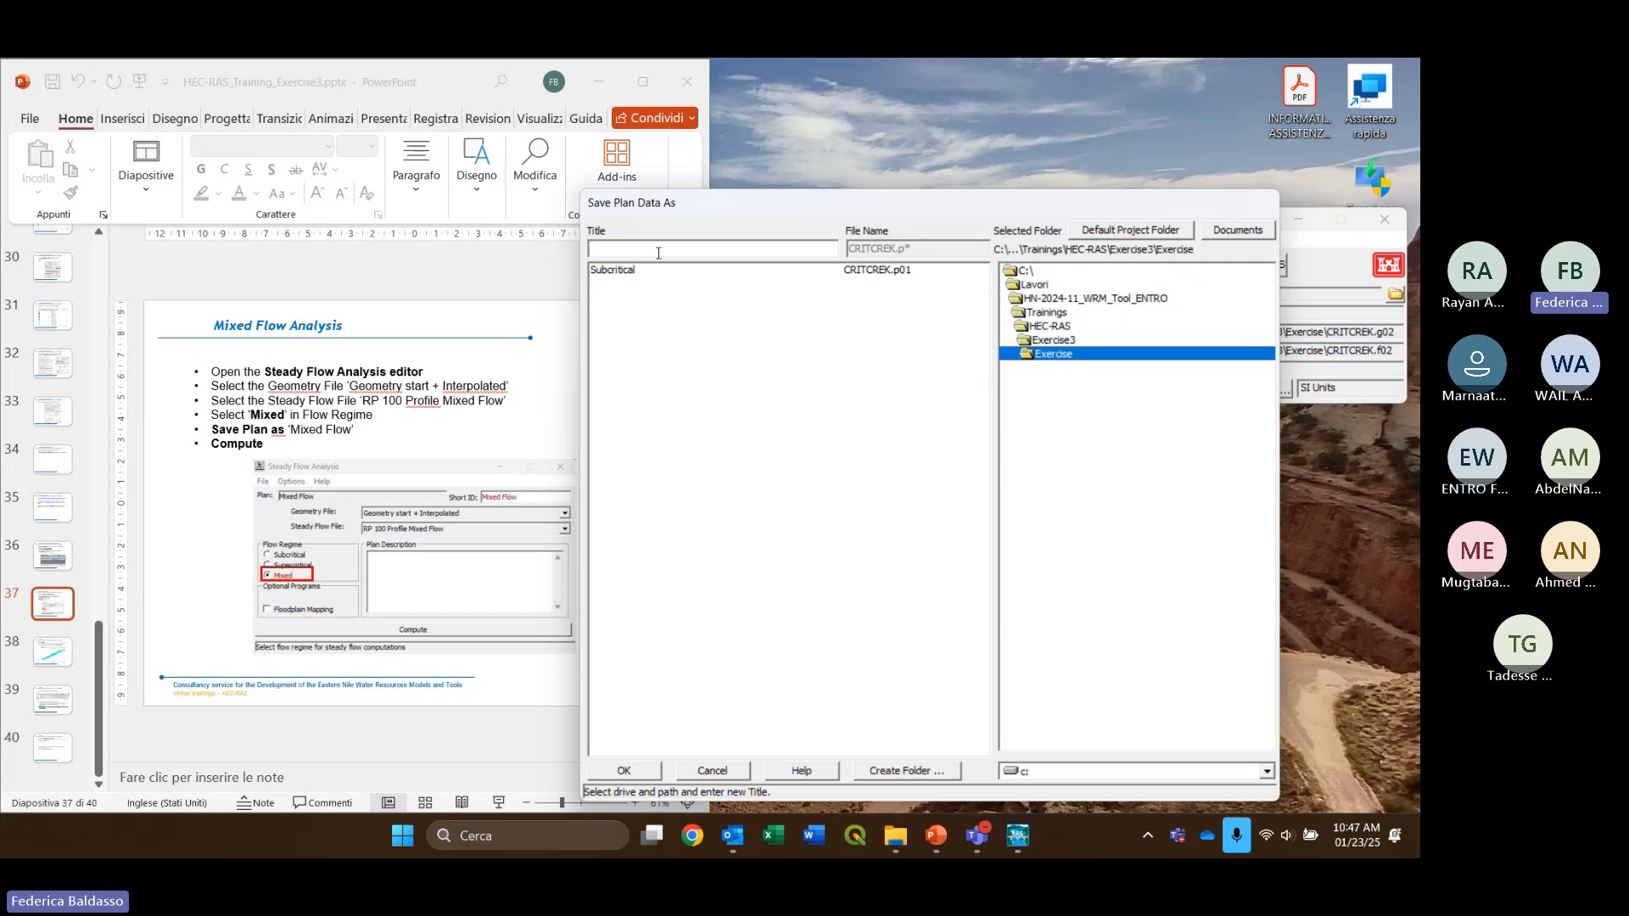
pyautogui.write('Mixed Flow')
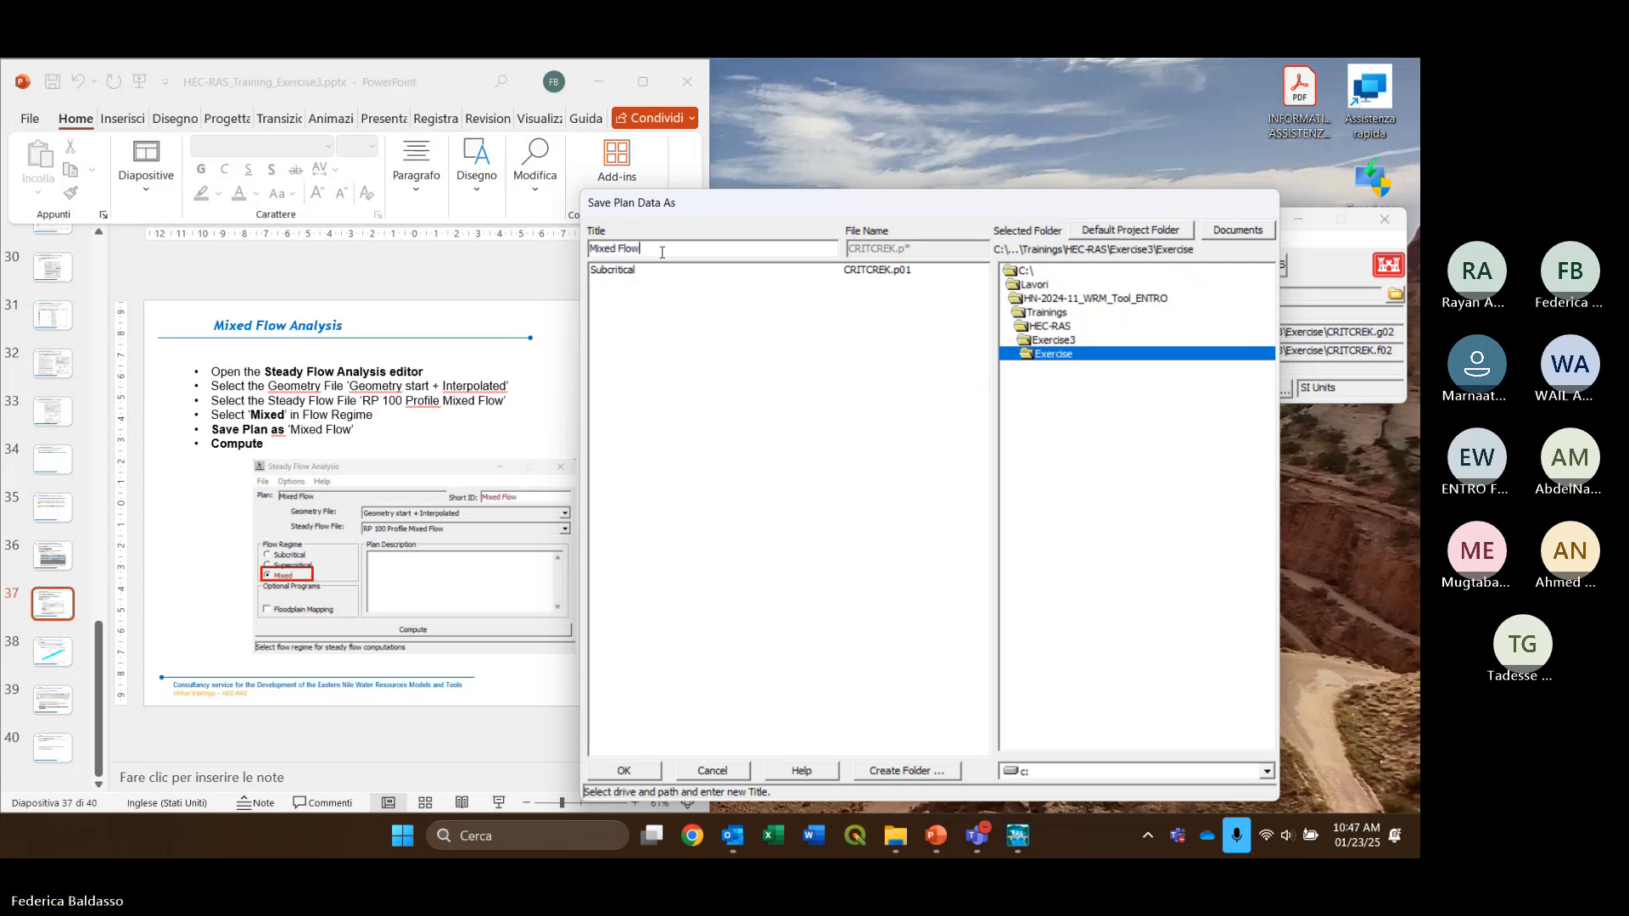
pyautogui.click(642, 769)
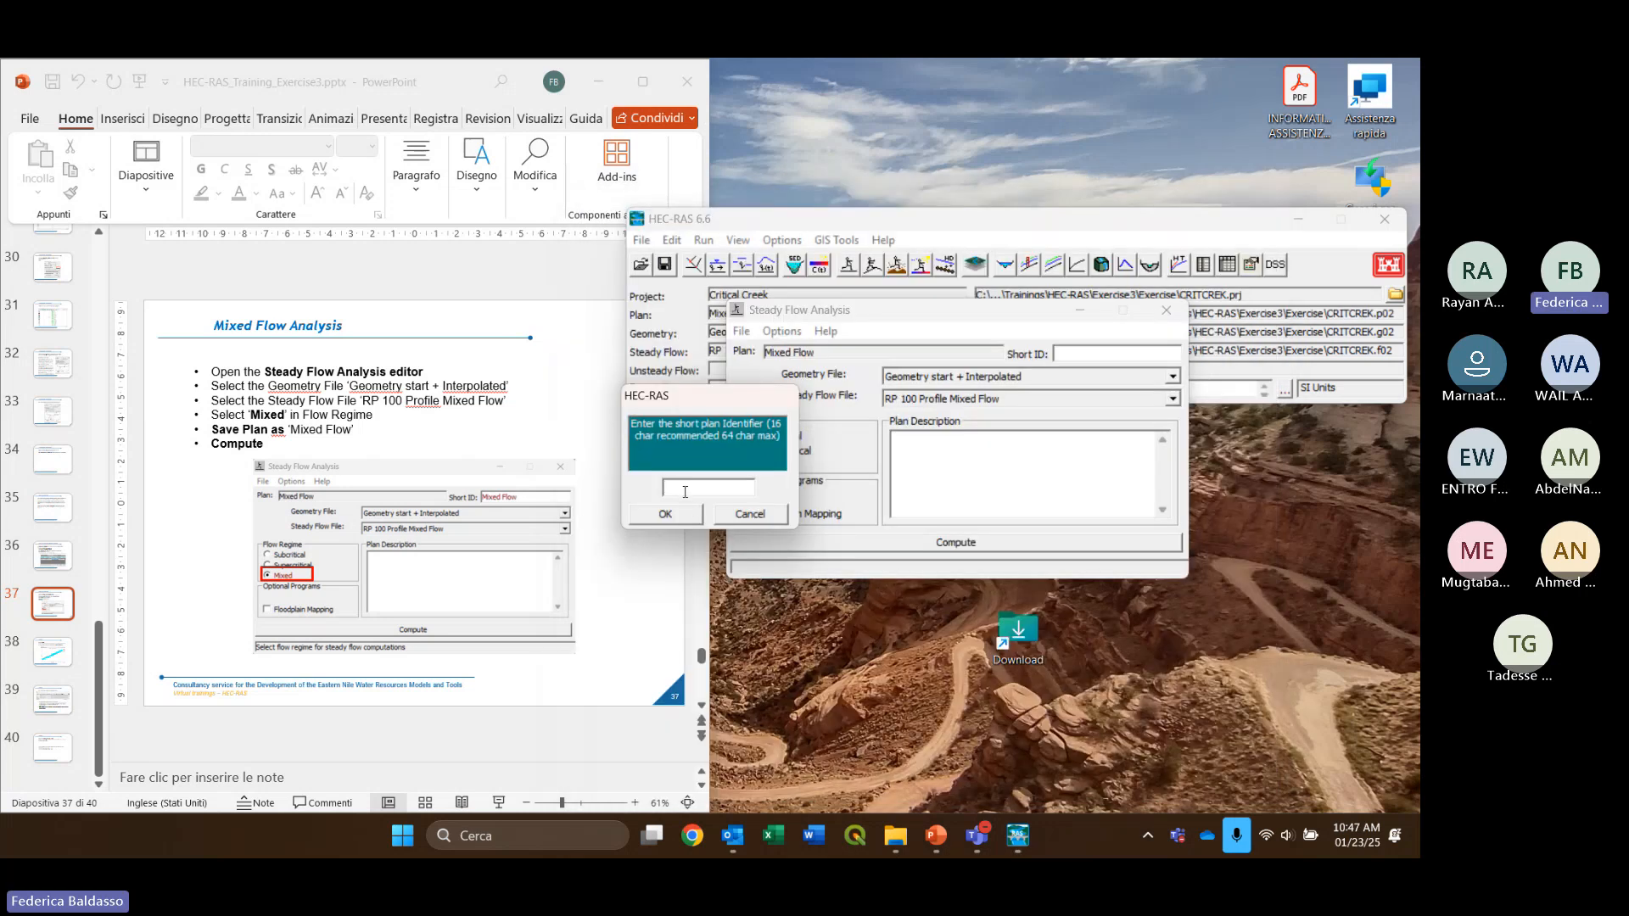
pyautogui.write('Mixed Flow')
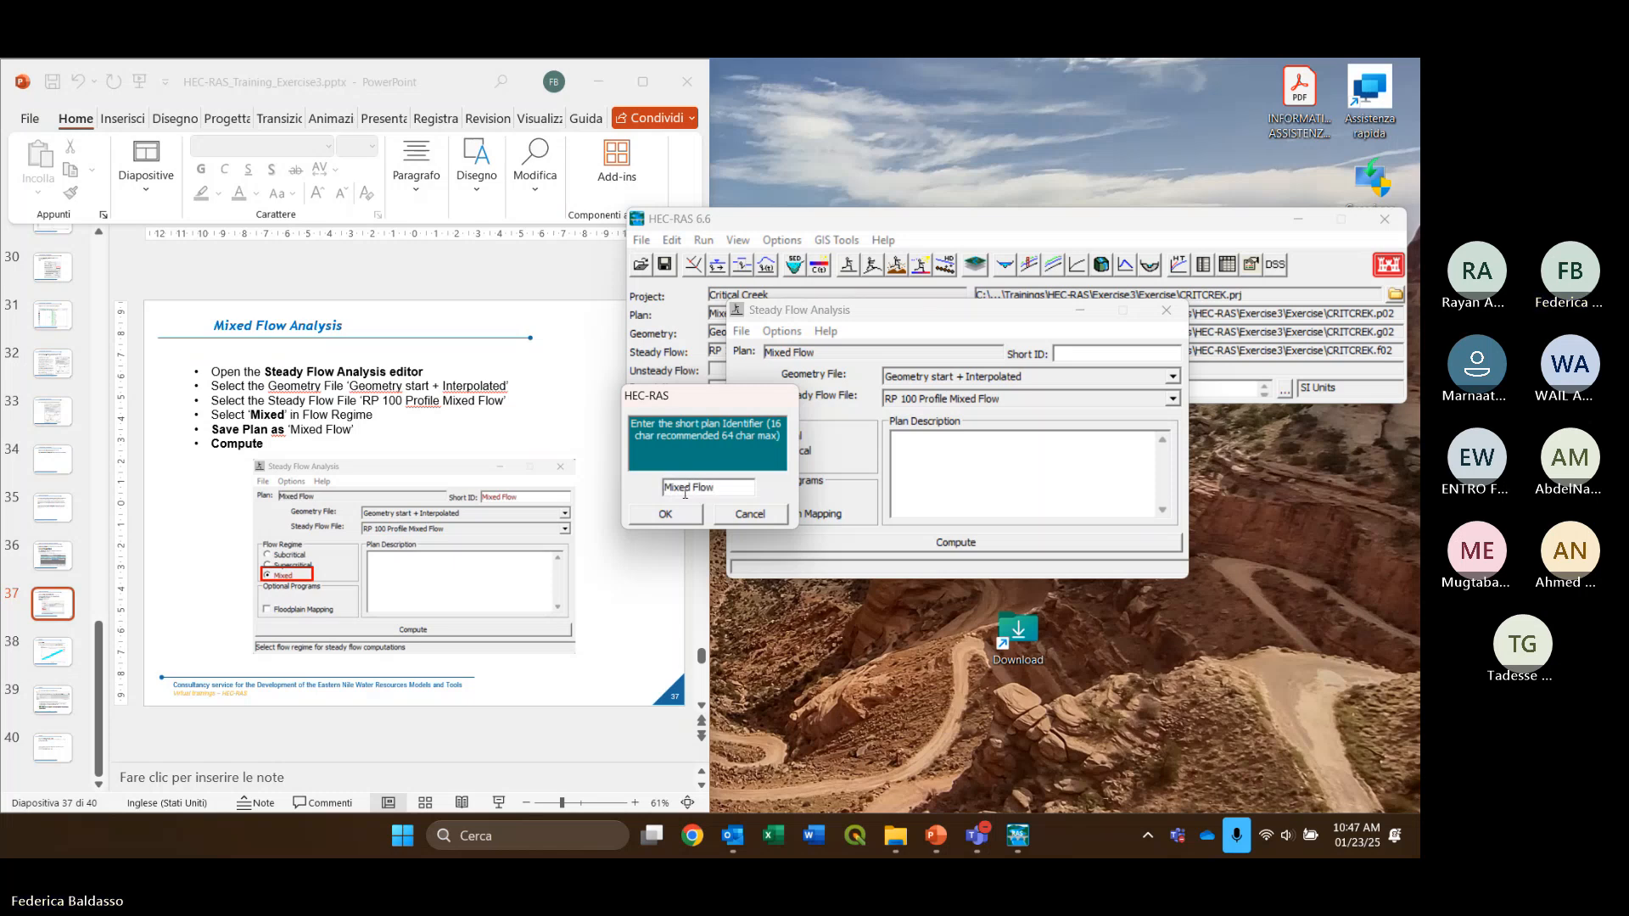
pyautogui.click(665, 516)
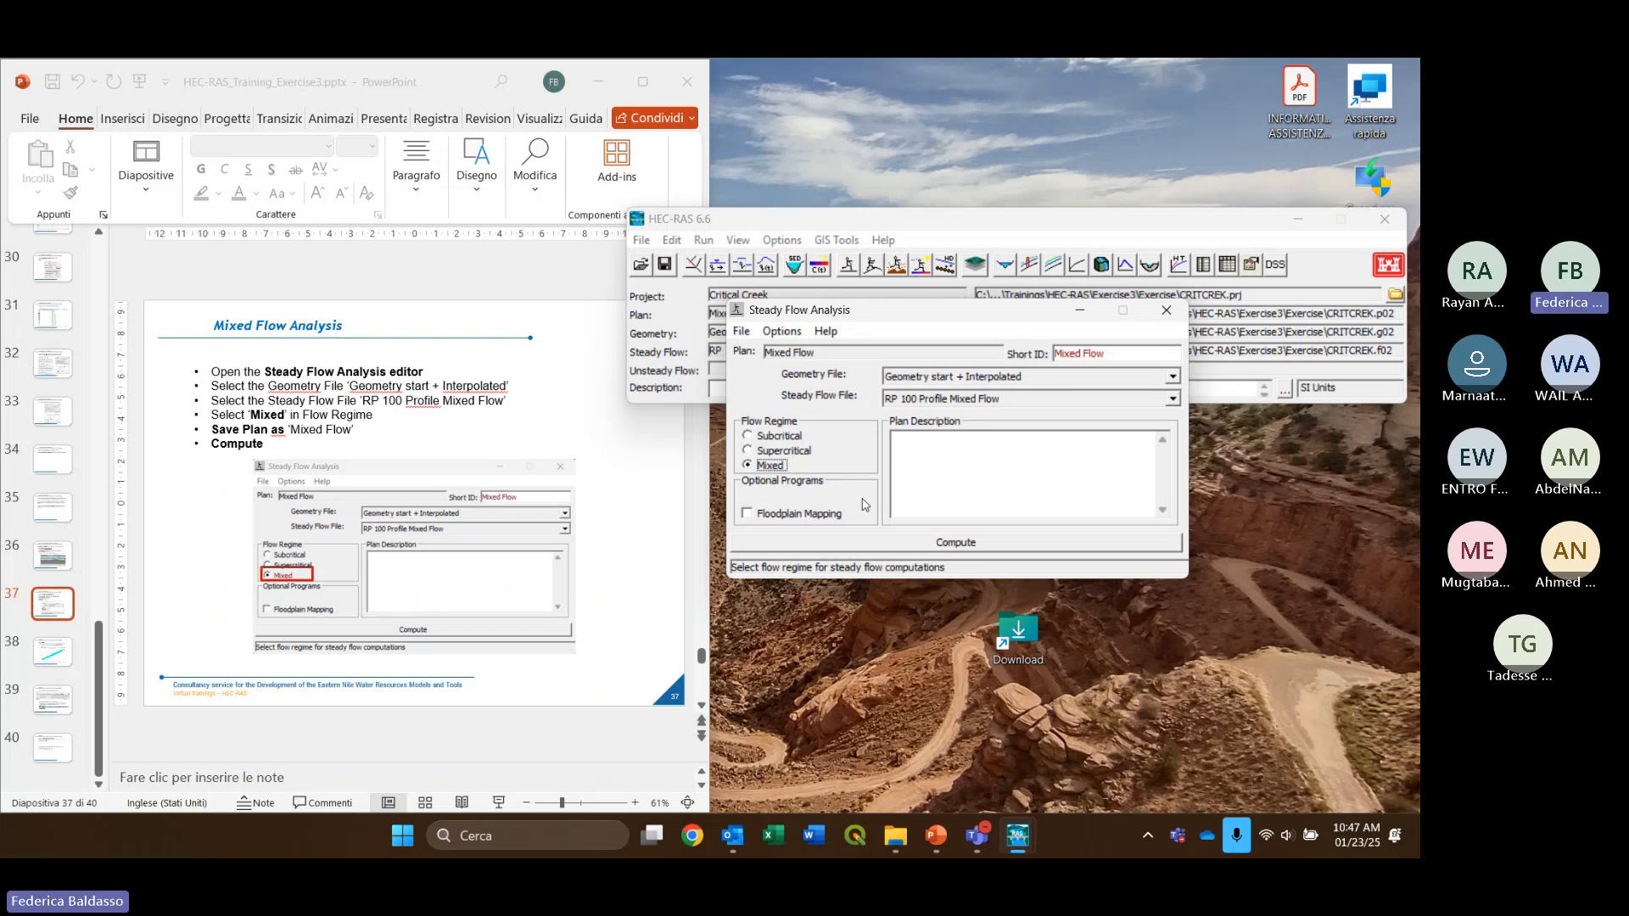
pyautogui.click(936, 545)
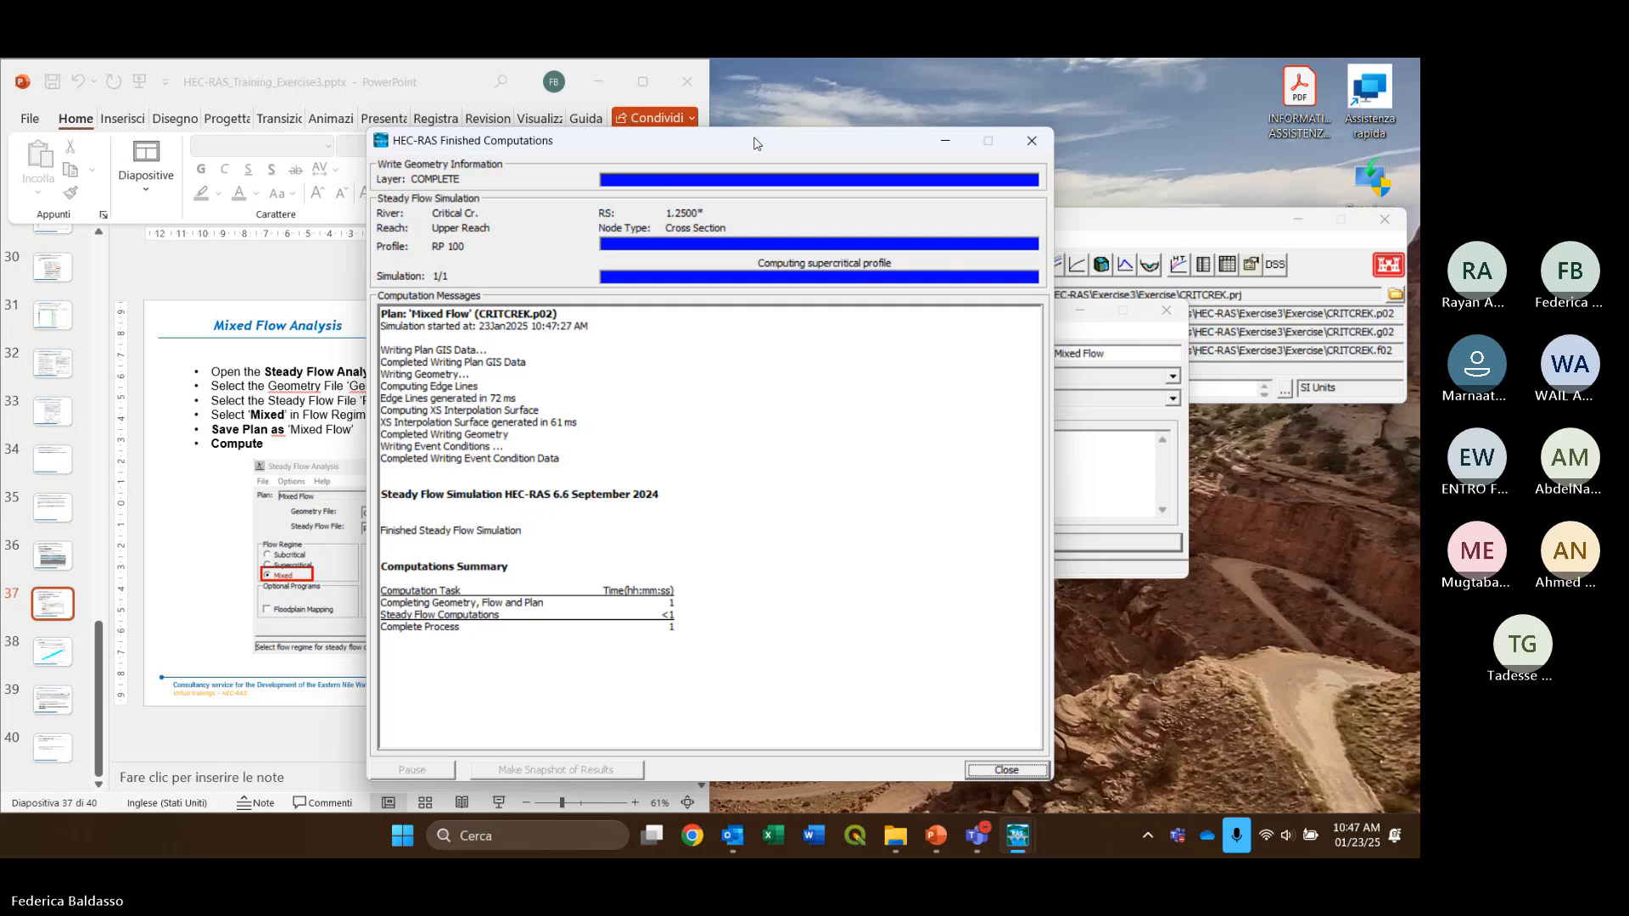
pyautogui.click(1032, 145)
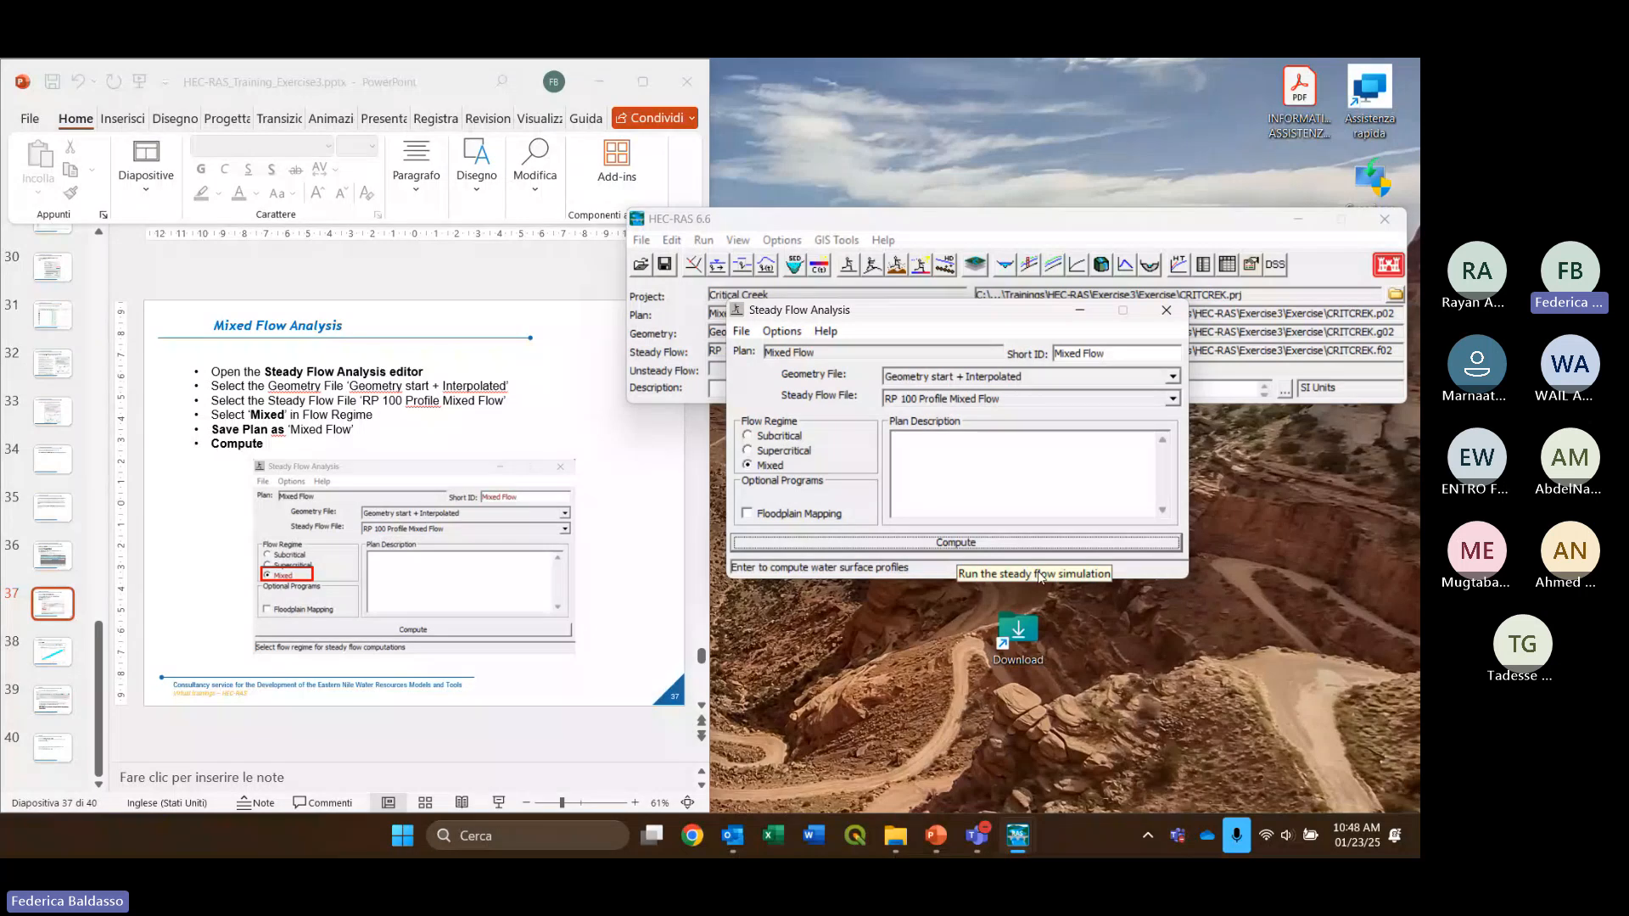
# Switch to the Teams meeting to check its chat and return to the HEC-RAS Steady Flow Analysis window
pyautogui.moveTo(988, 839)
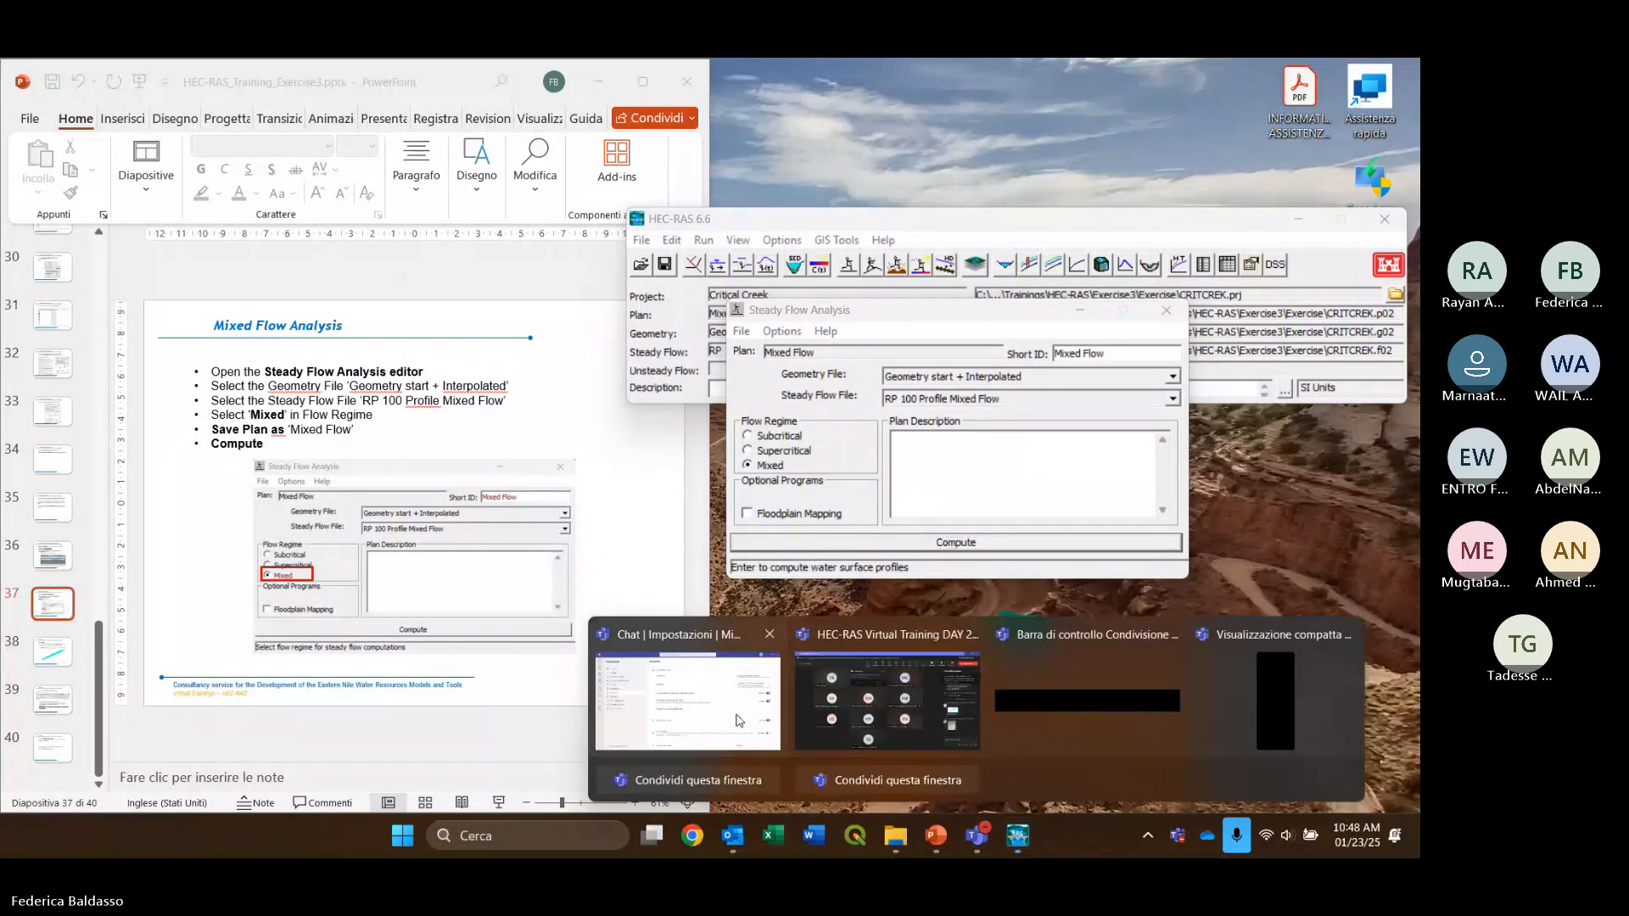
pyautogui.click(860, 719)
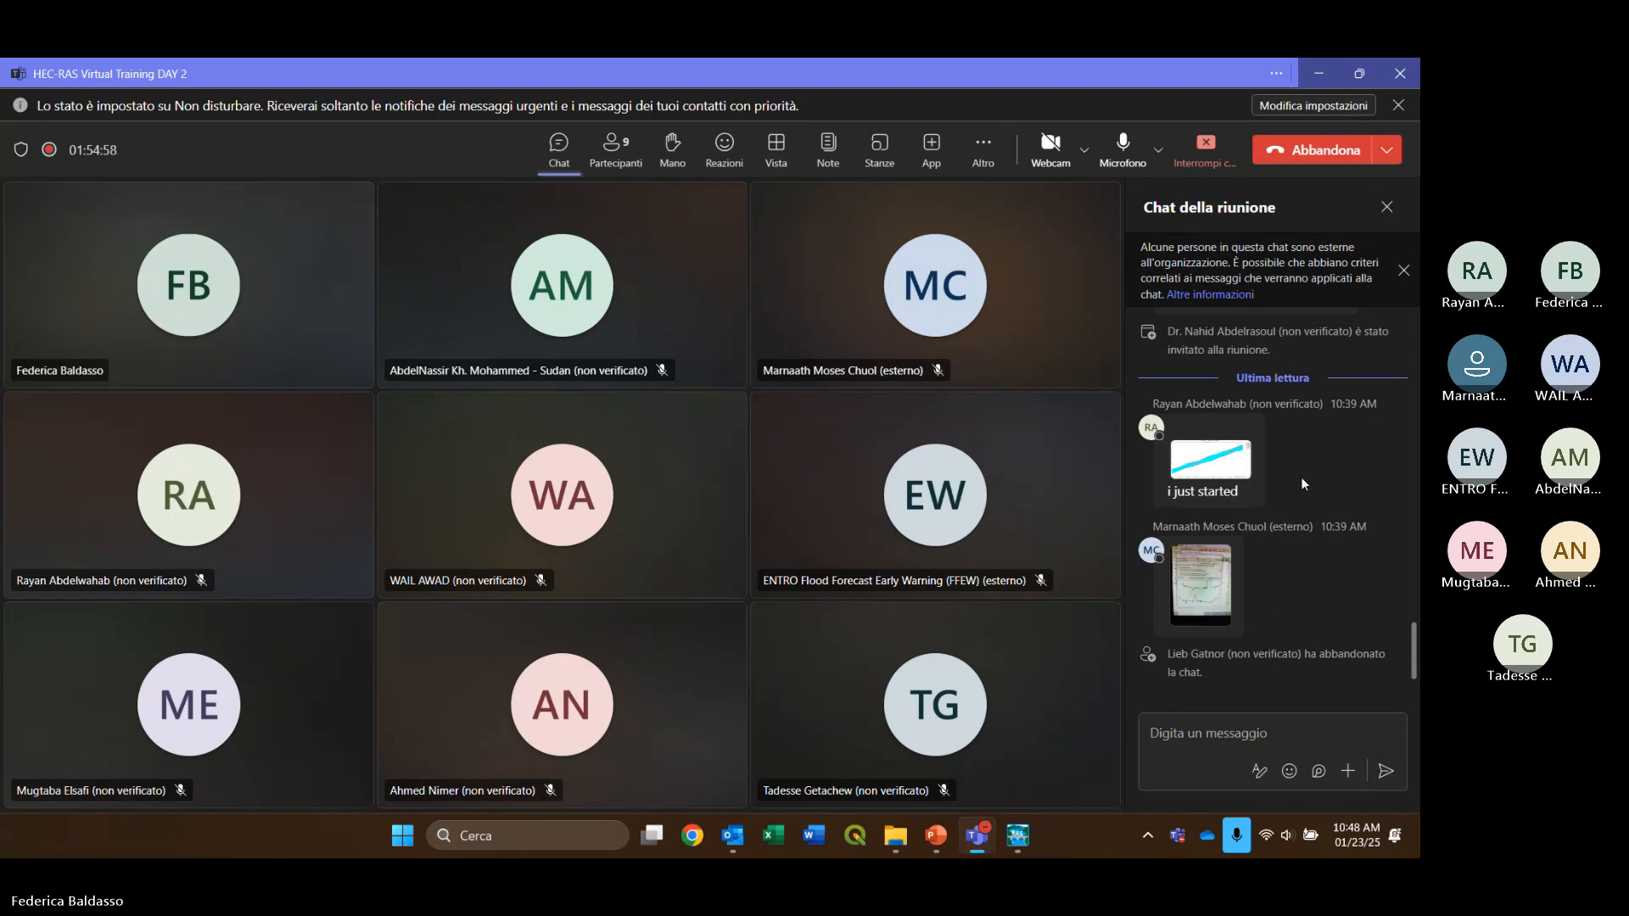
pyautogui.click(1328, 66)
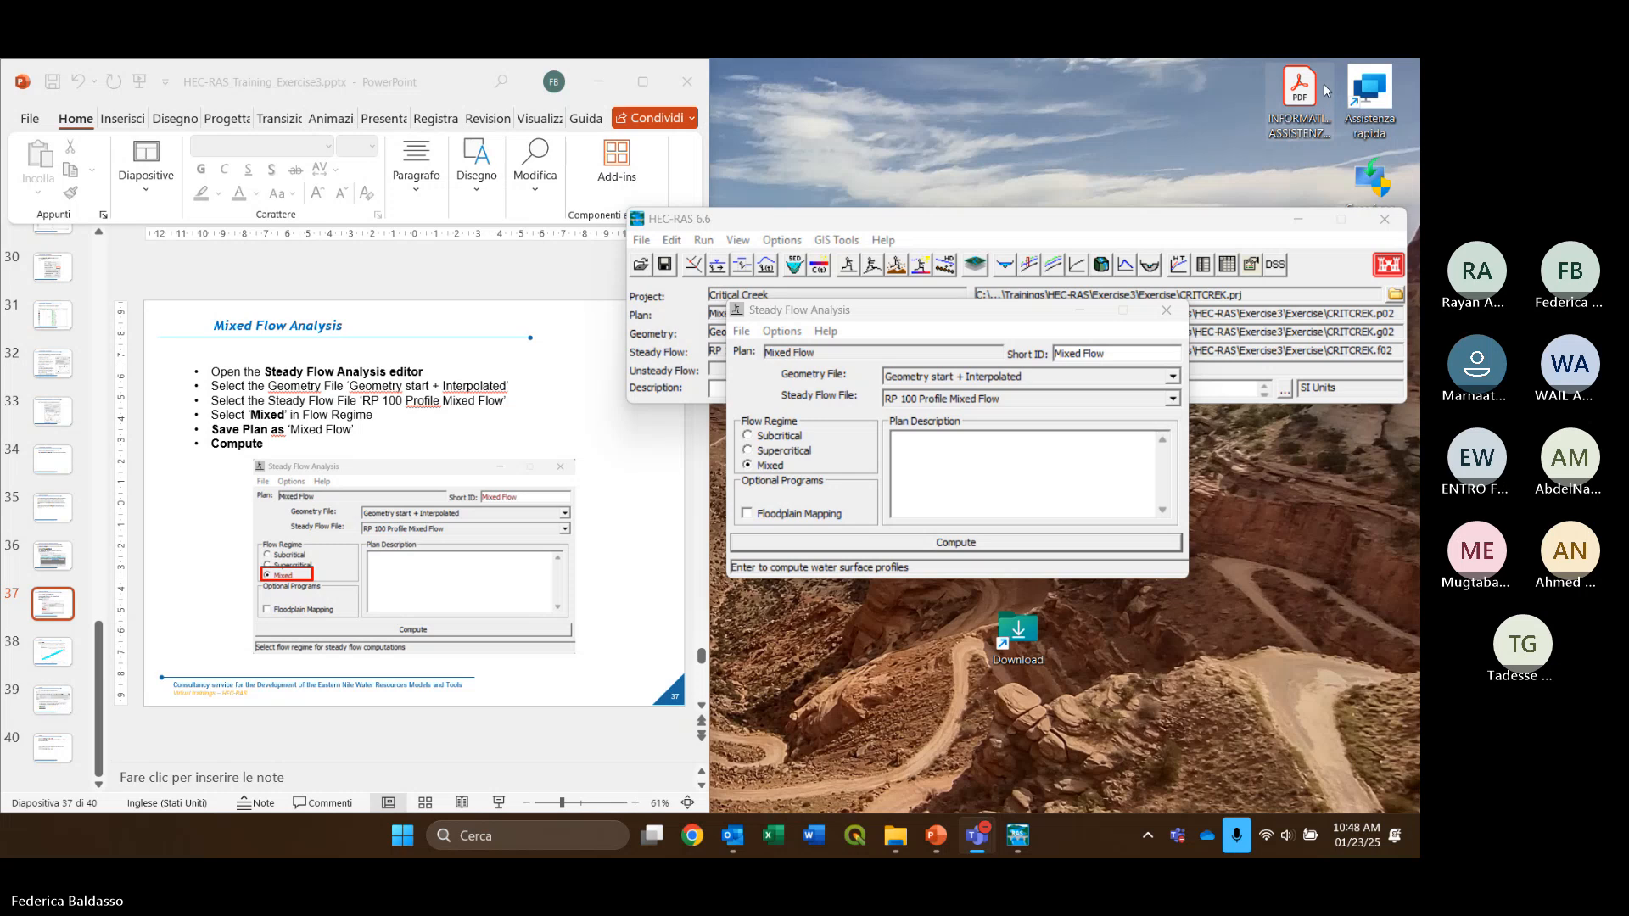
pyautogui.click(925, 319)
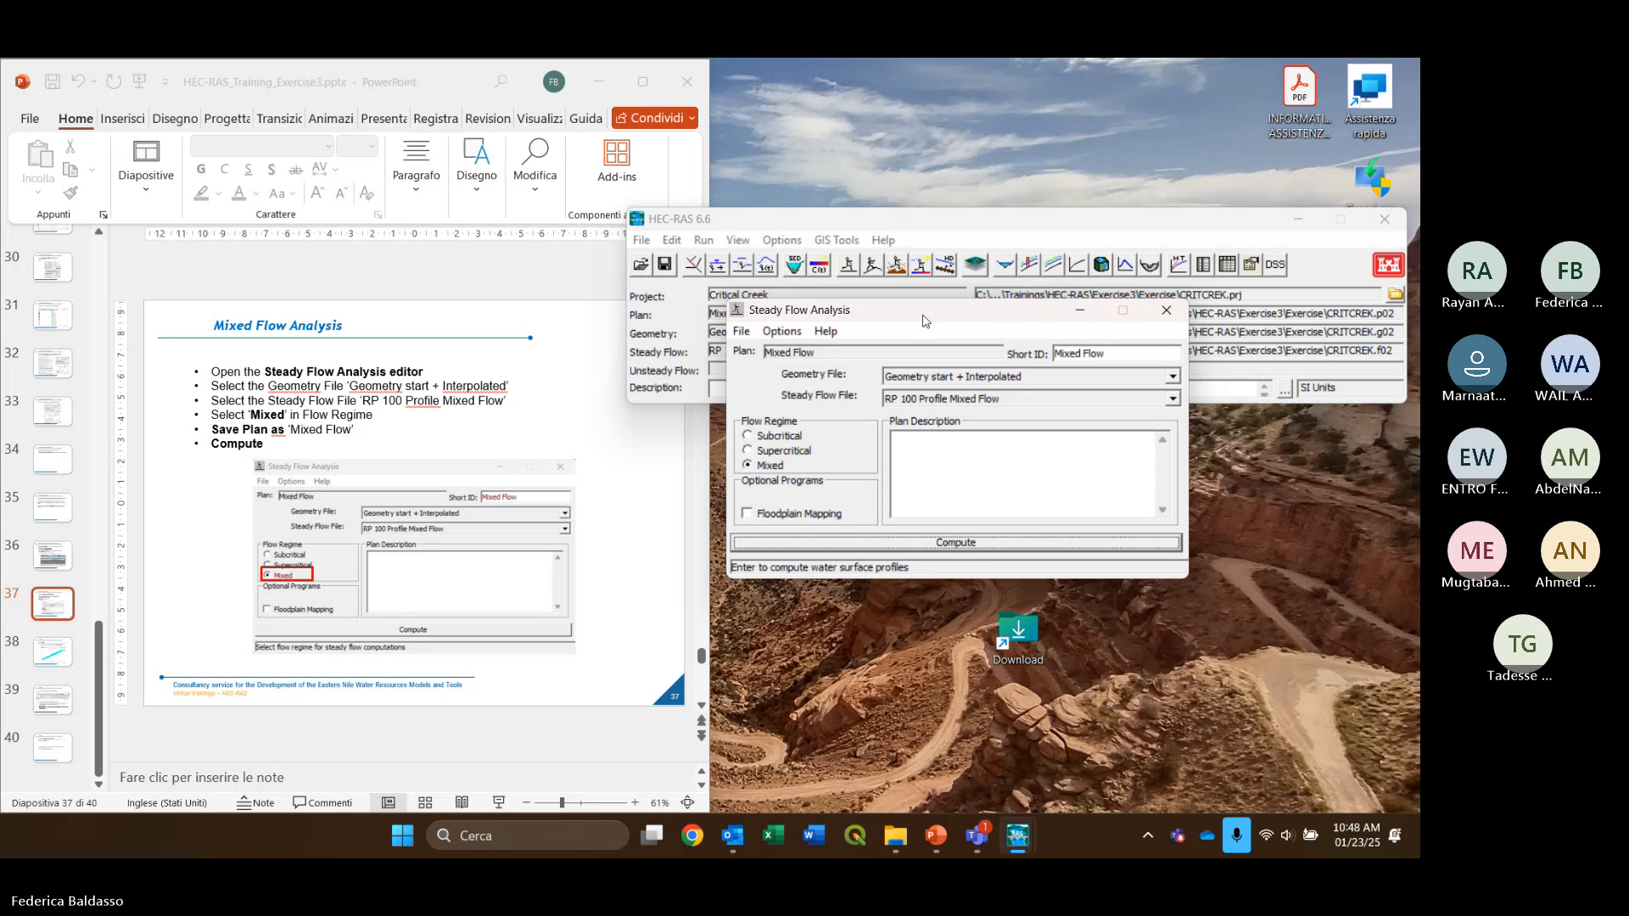
# Switch to the Teams meeting, examine the cross-section plot shared in the chat, and return to HEC-RAS
pyautogui.click(983, 827)
pyautogui.click(894, 722)
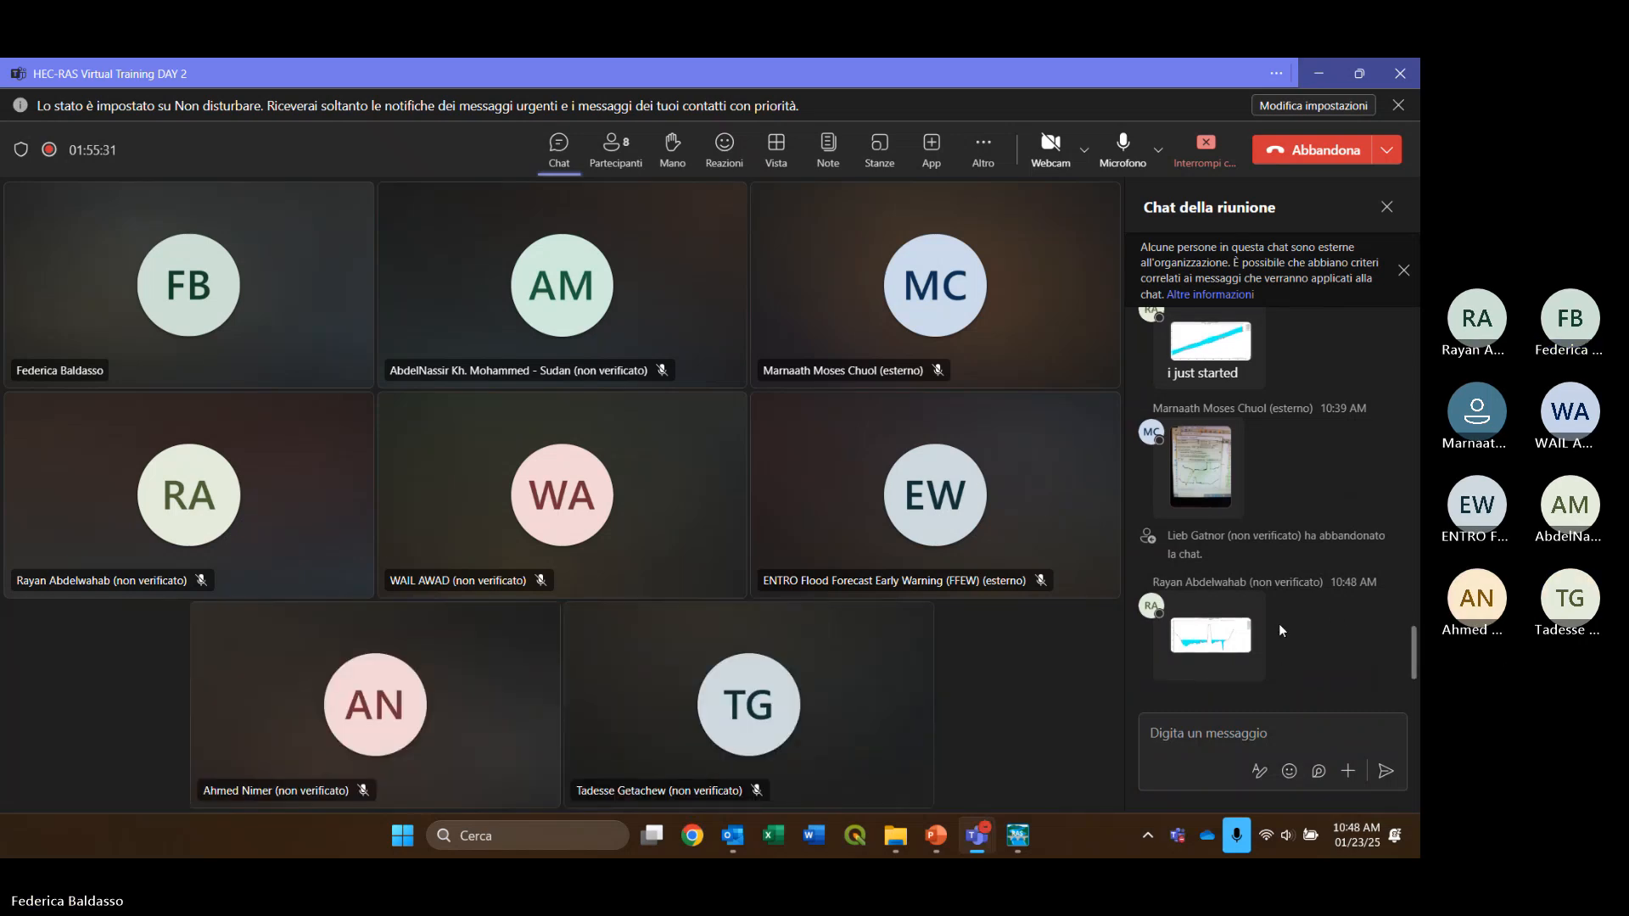
pyautogui.click(1216, 632)
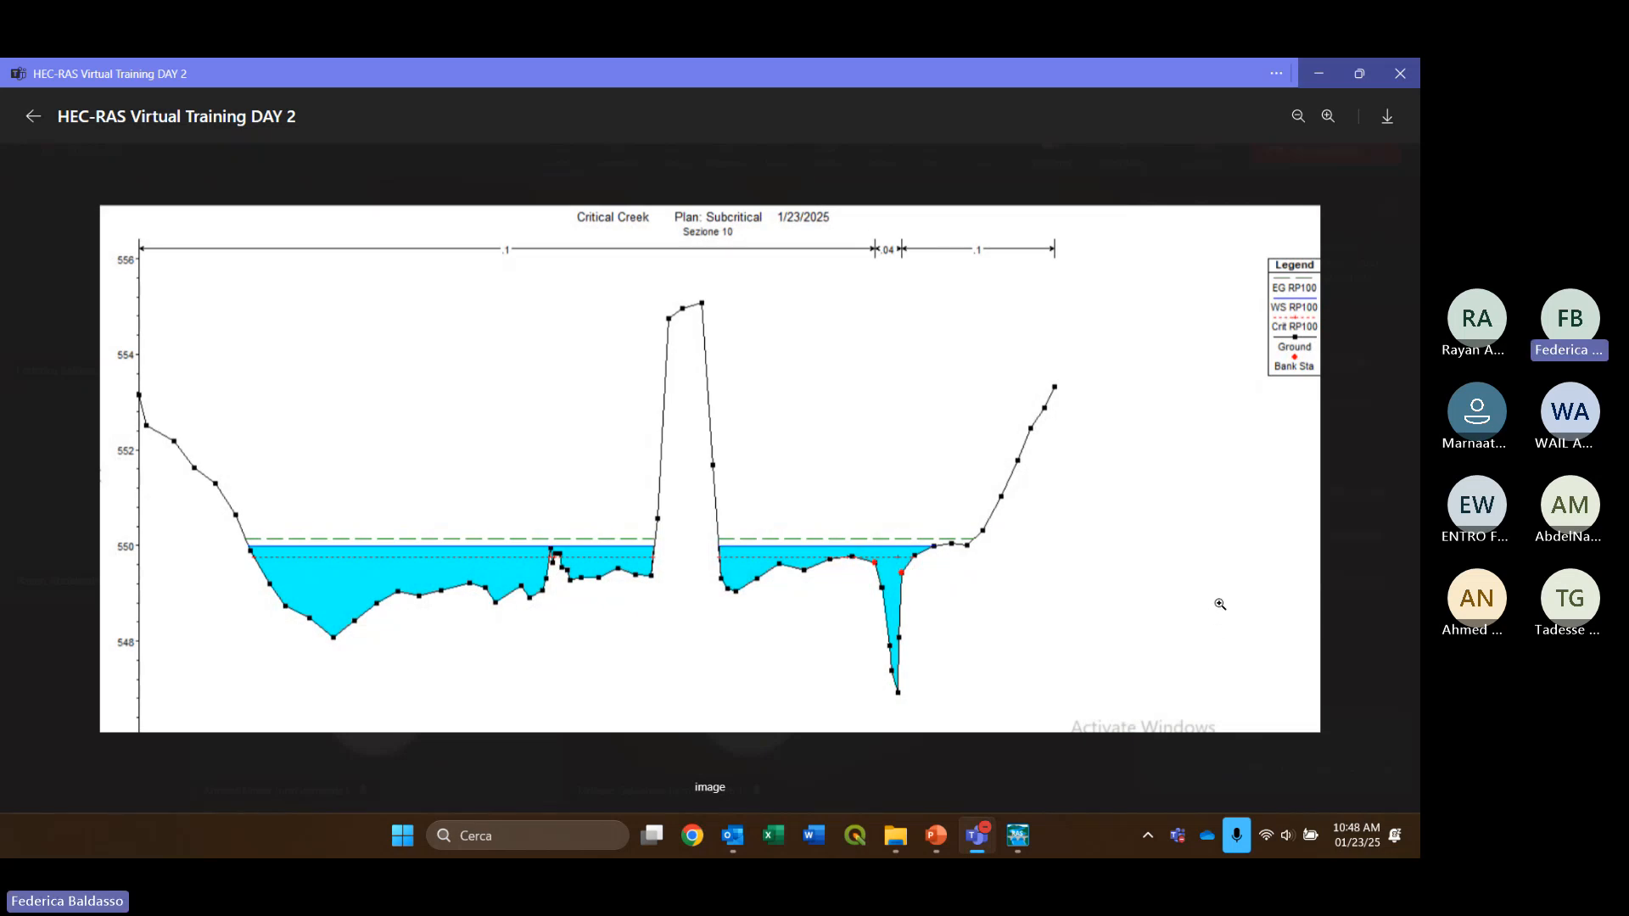
pyautogui.press('Escape')
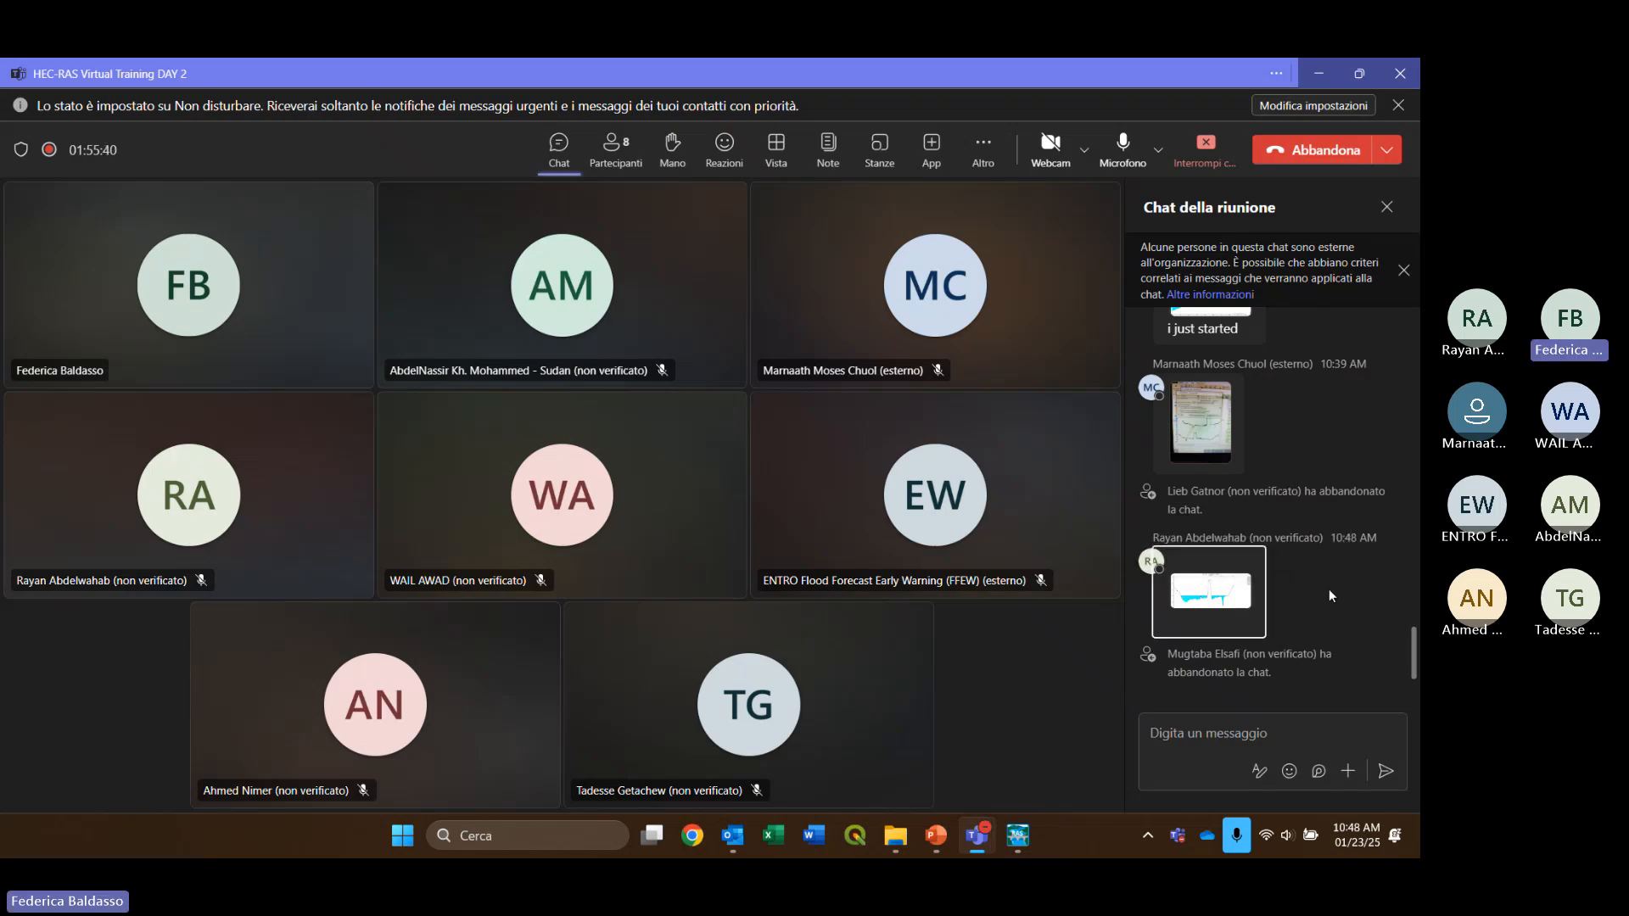
pyautogui.click(1239, 585)
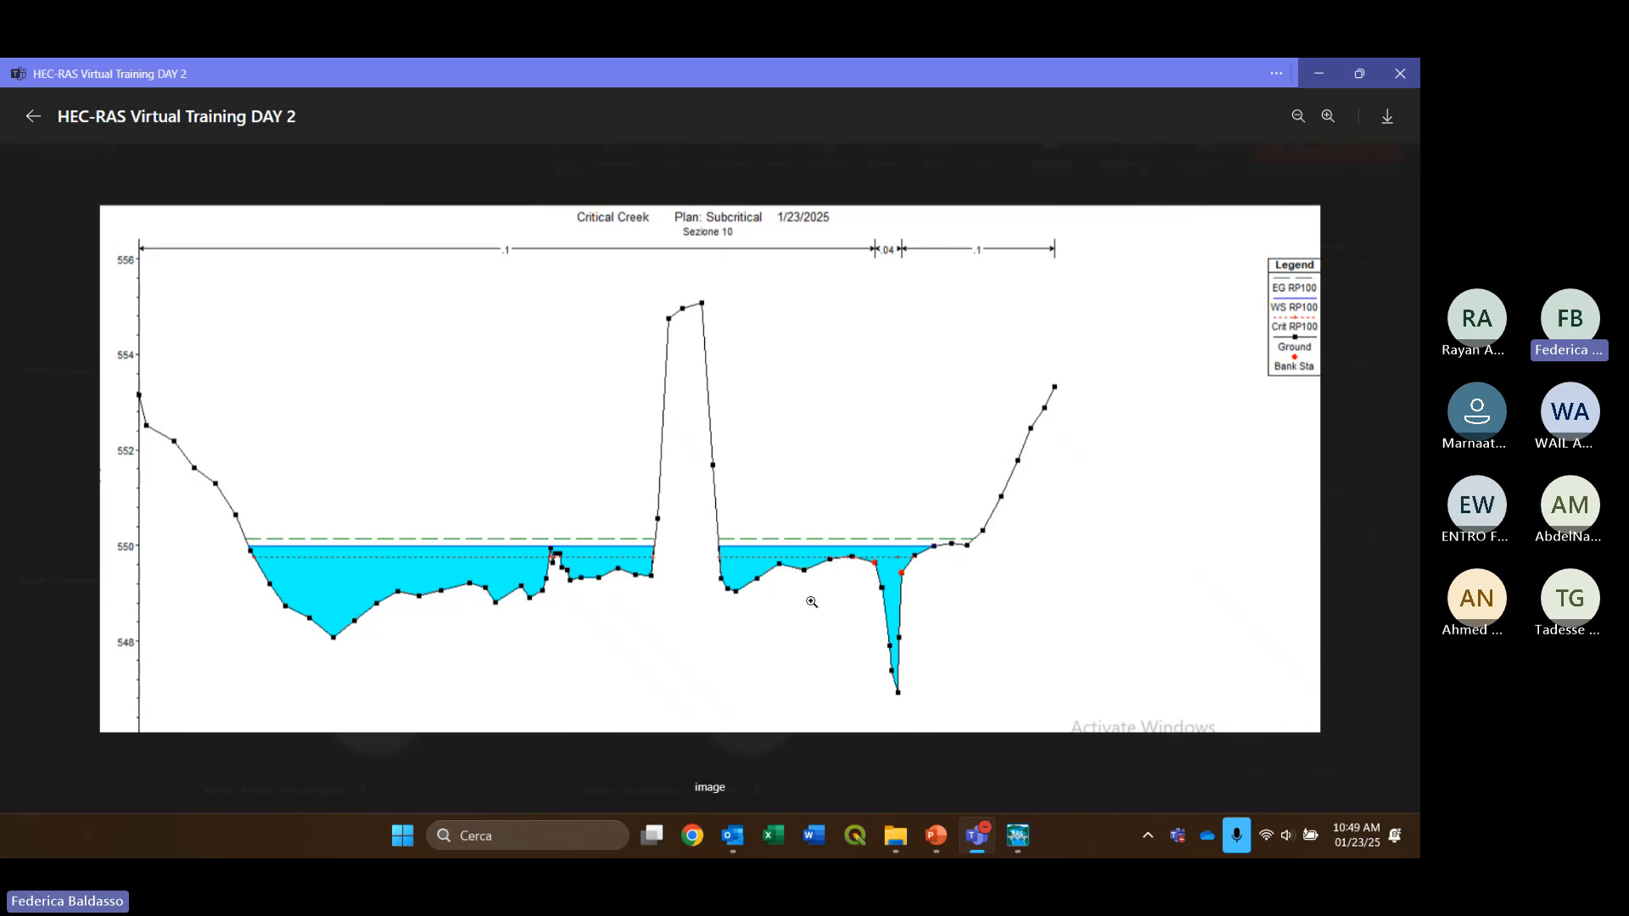
pyautogui.press('Escape')
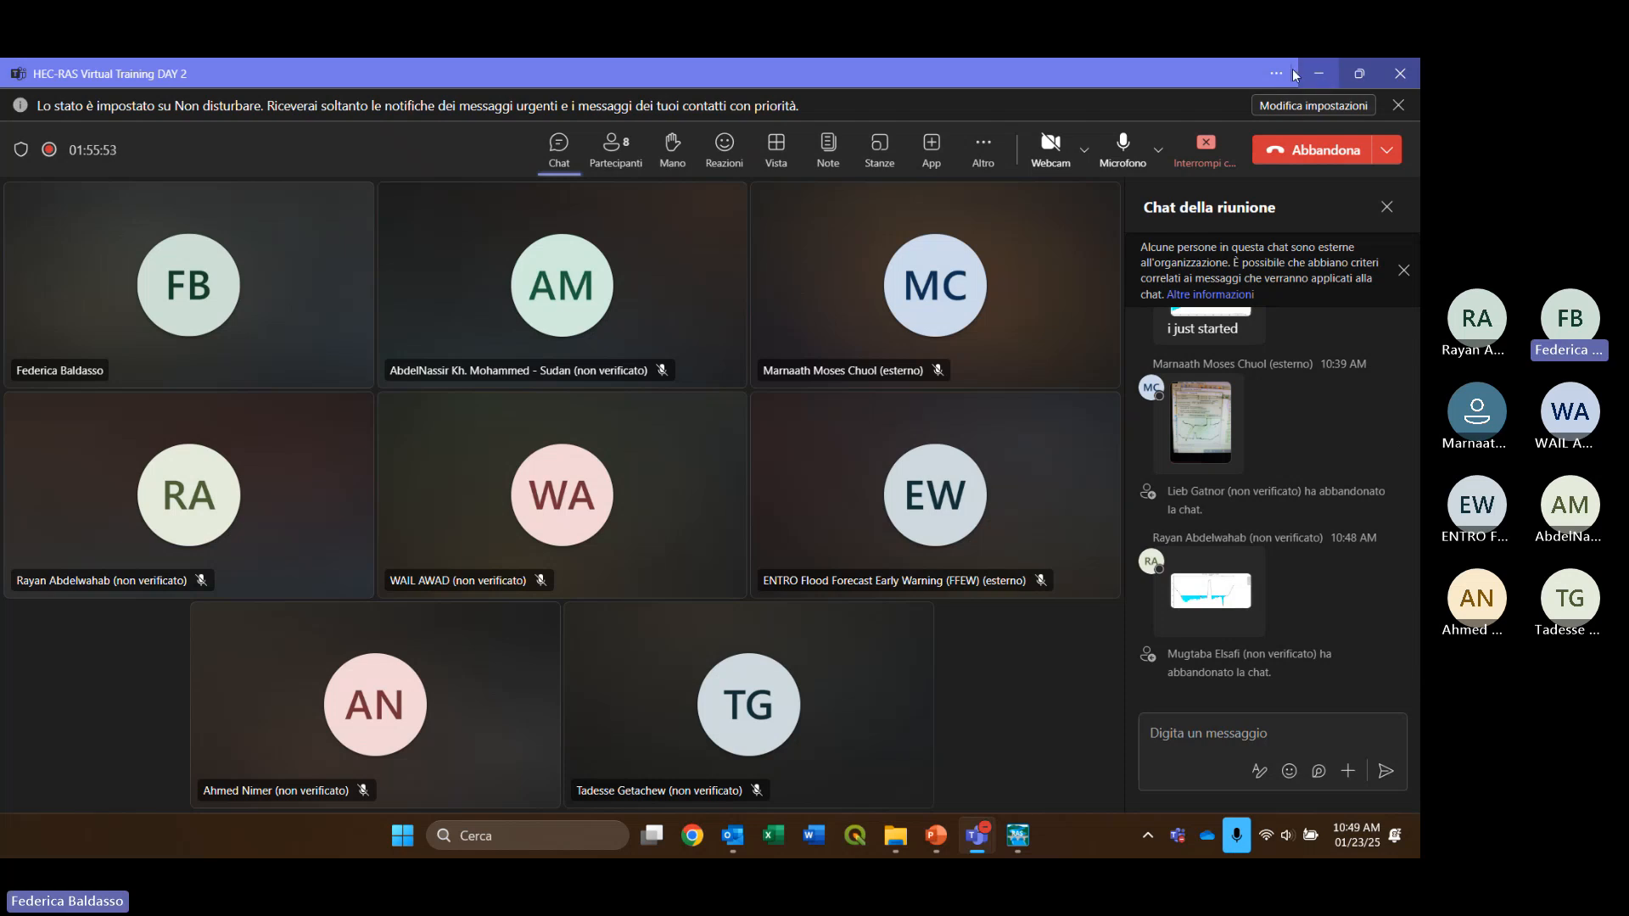
pyautogui.click(1324, 76)
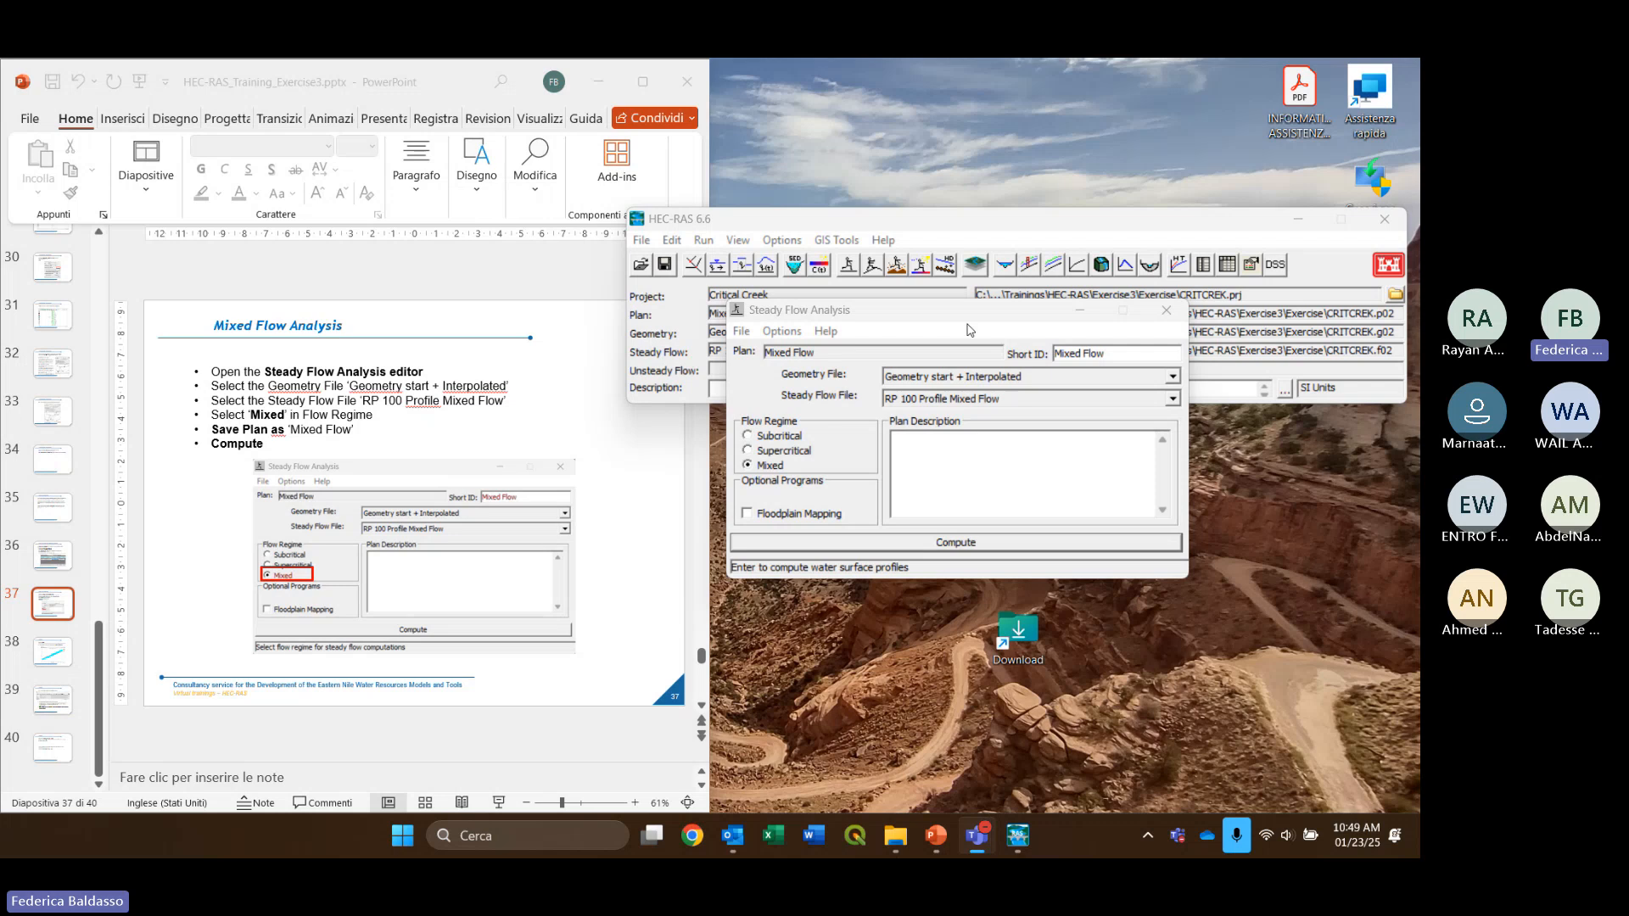
# Advance the presentation to slide 38 and close the Steady Flow Analysis window to get back to the main HEC-RAS window
pyautogui.moveTo(933, 320); pyautogui.dragTo(939, 321)
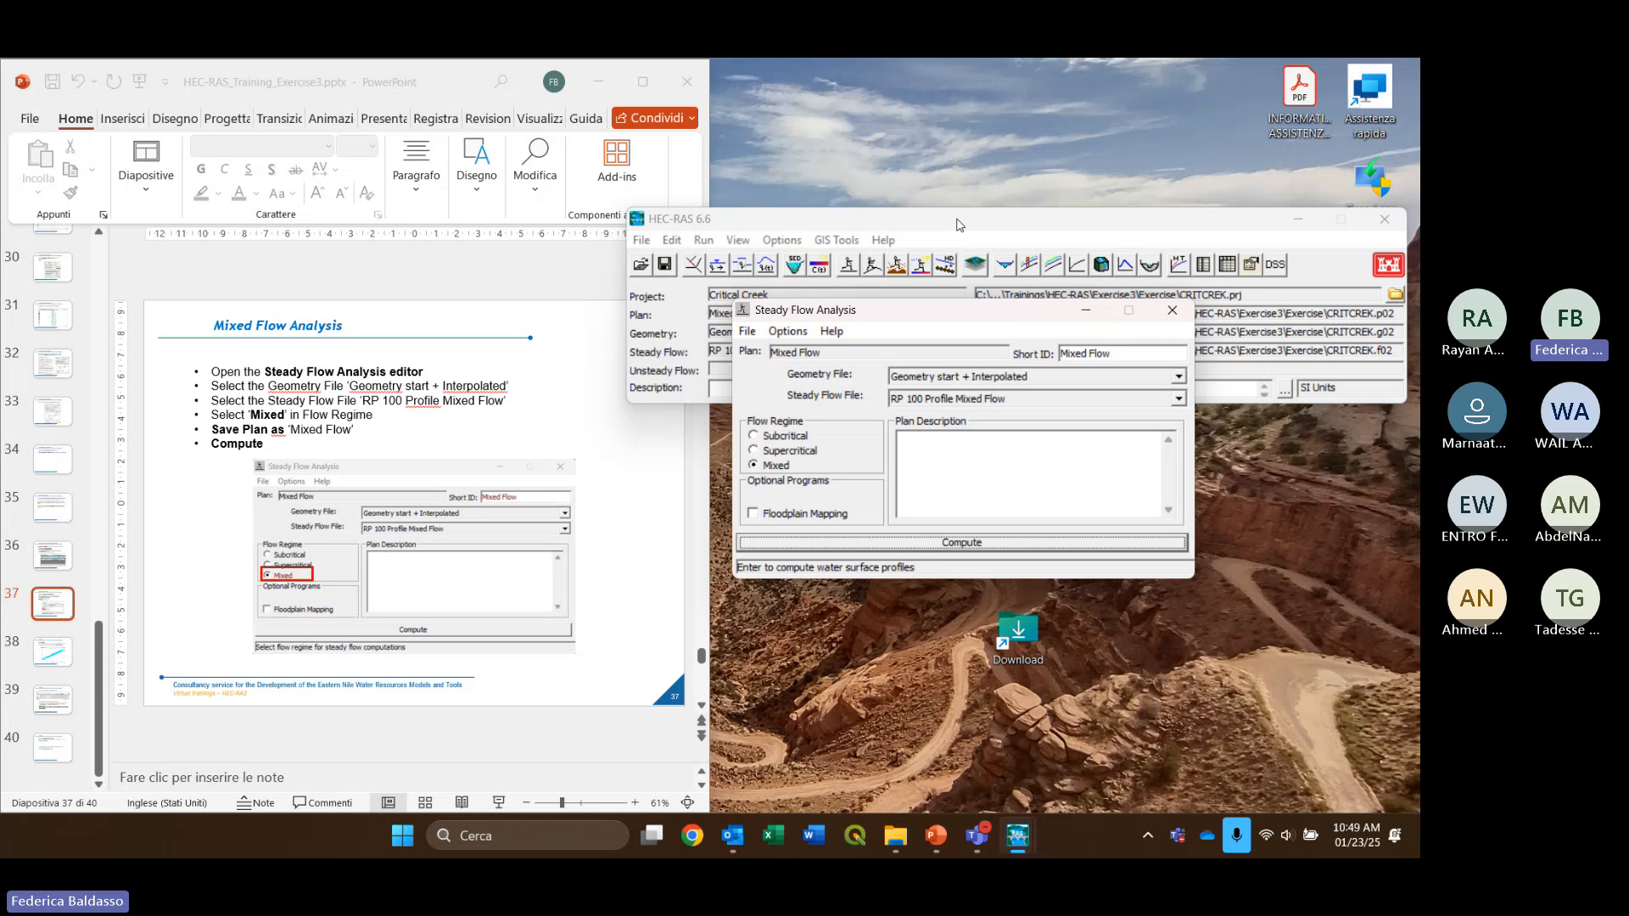
pyautogui.click(629, 502)
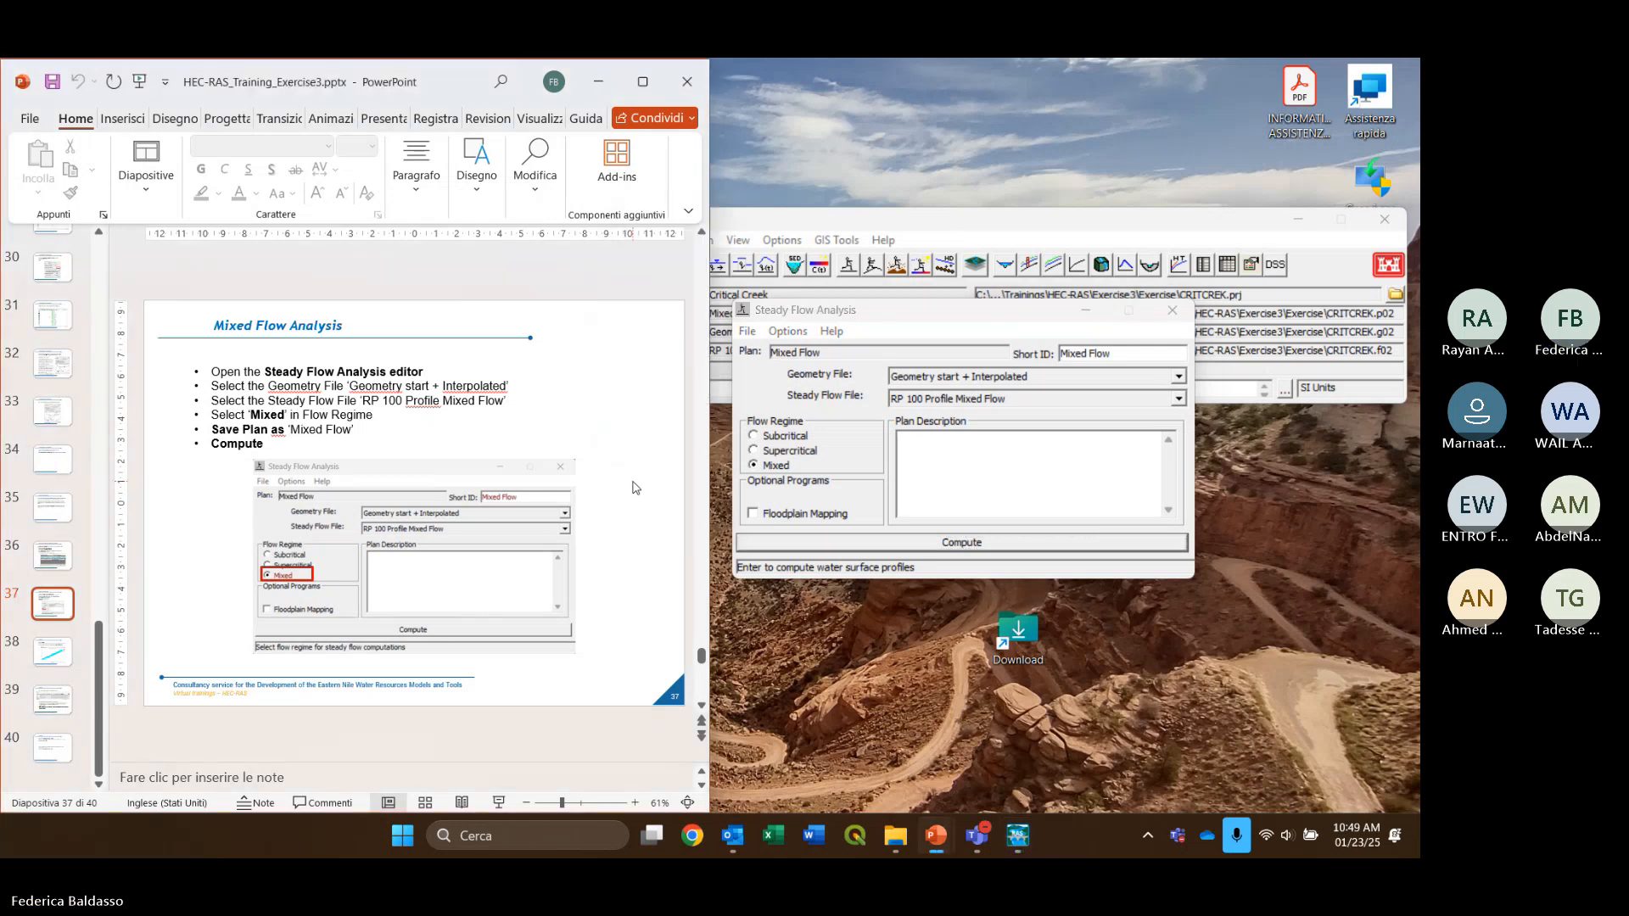
pyautogui.scroll(-1, 634, 486)
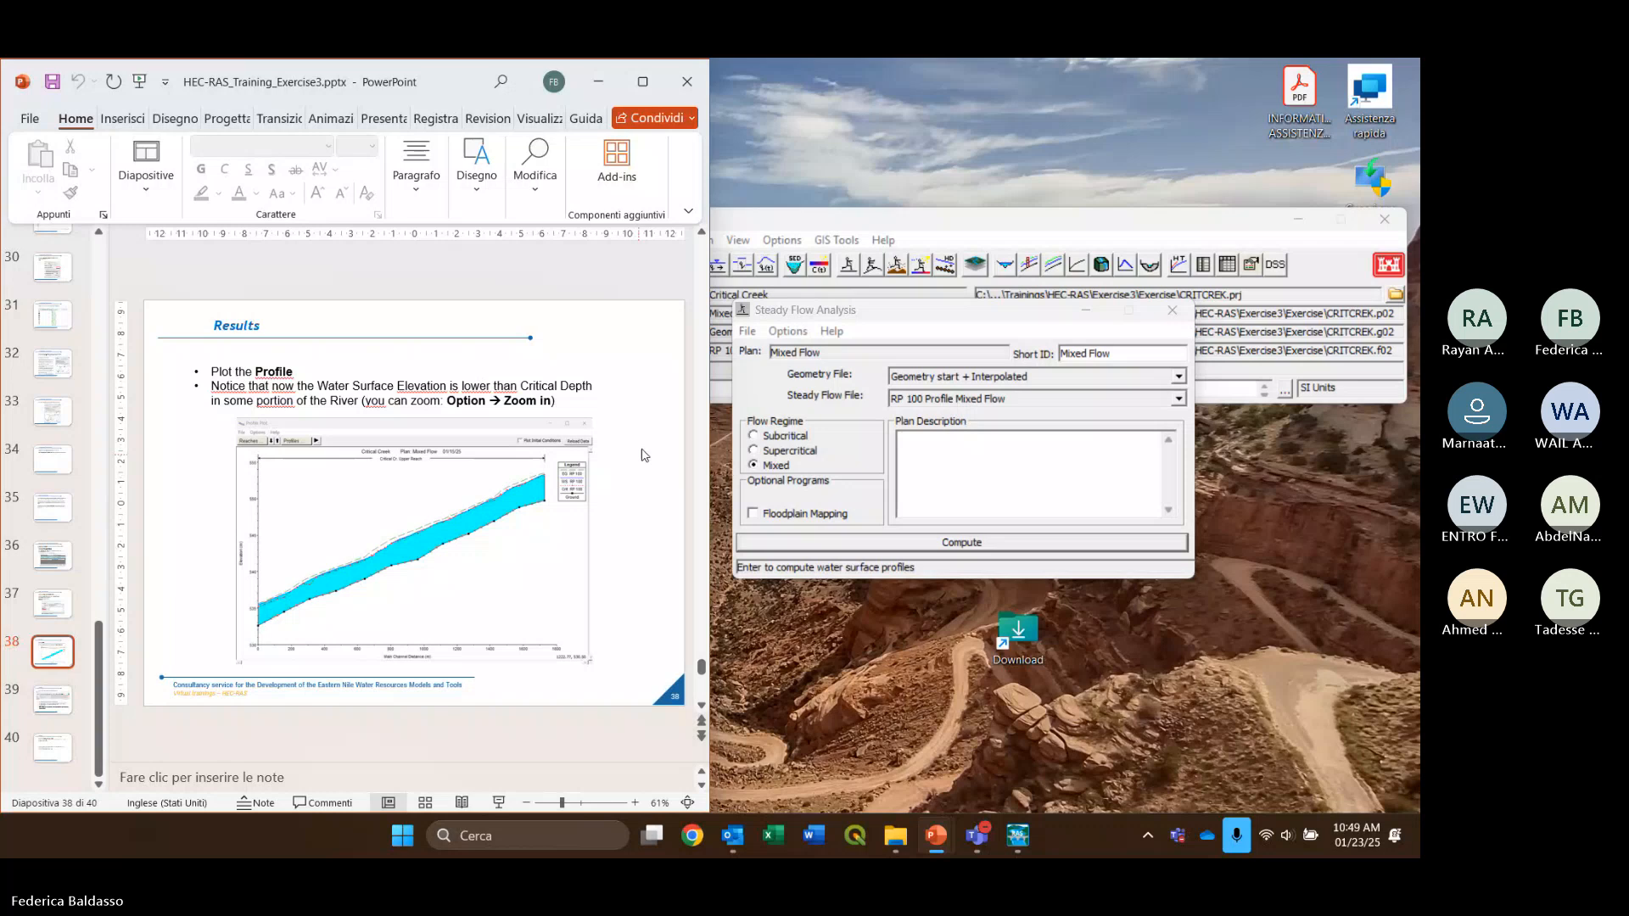
pyautogui.click(969, 316)
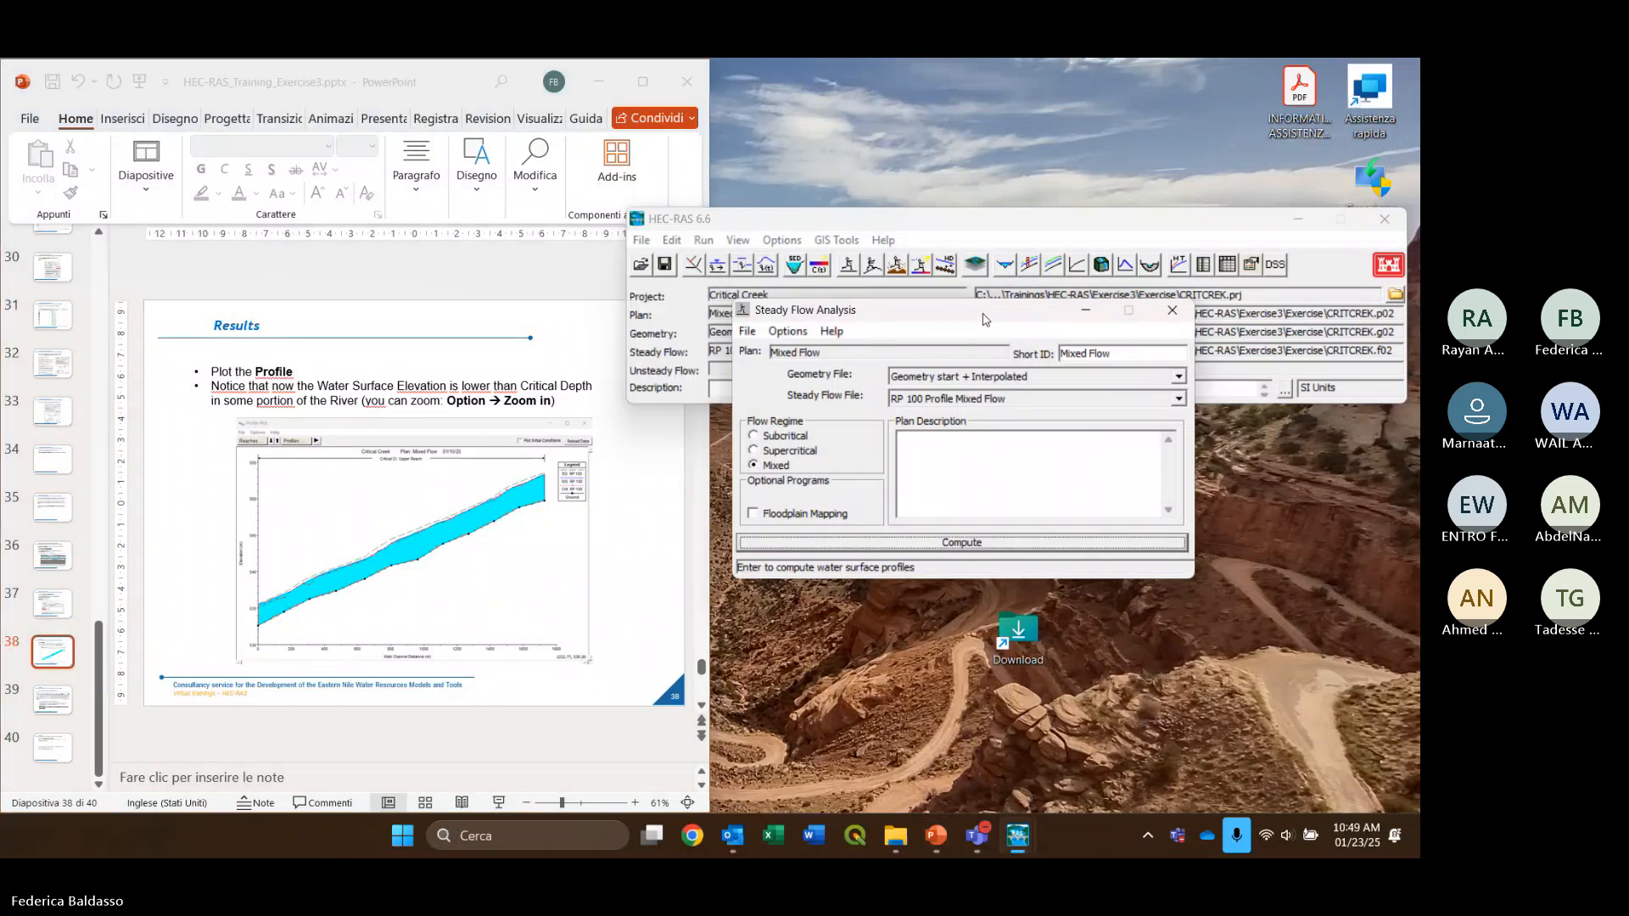
pyautogui.click(1171, 312)
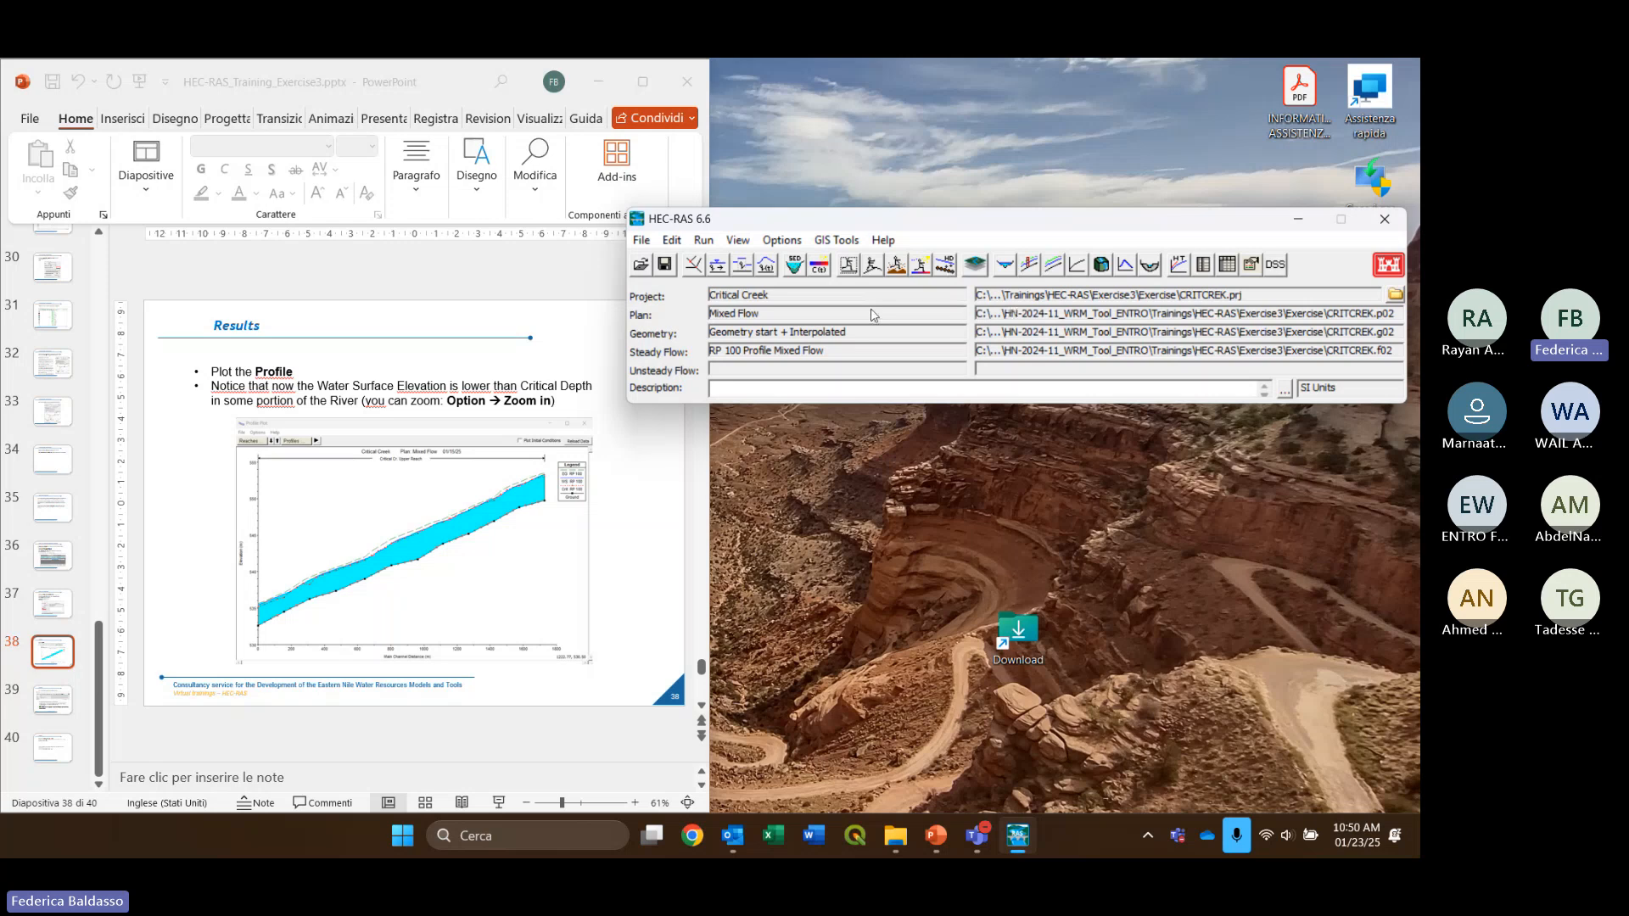
pyautogui.moveTo(996, 227); pyautogui.dragTo(974, 214)
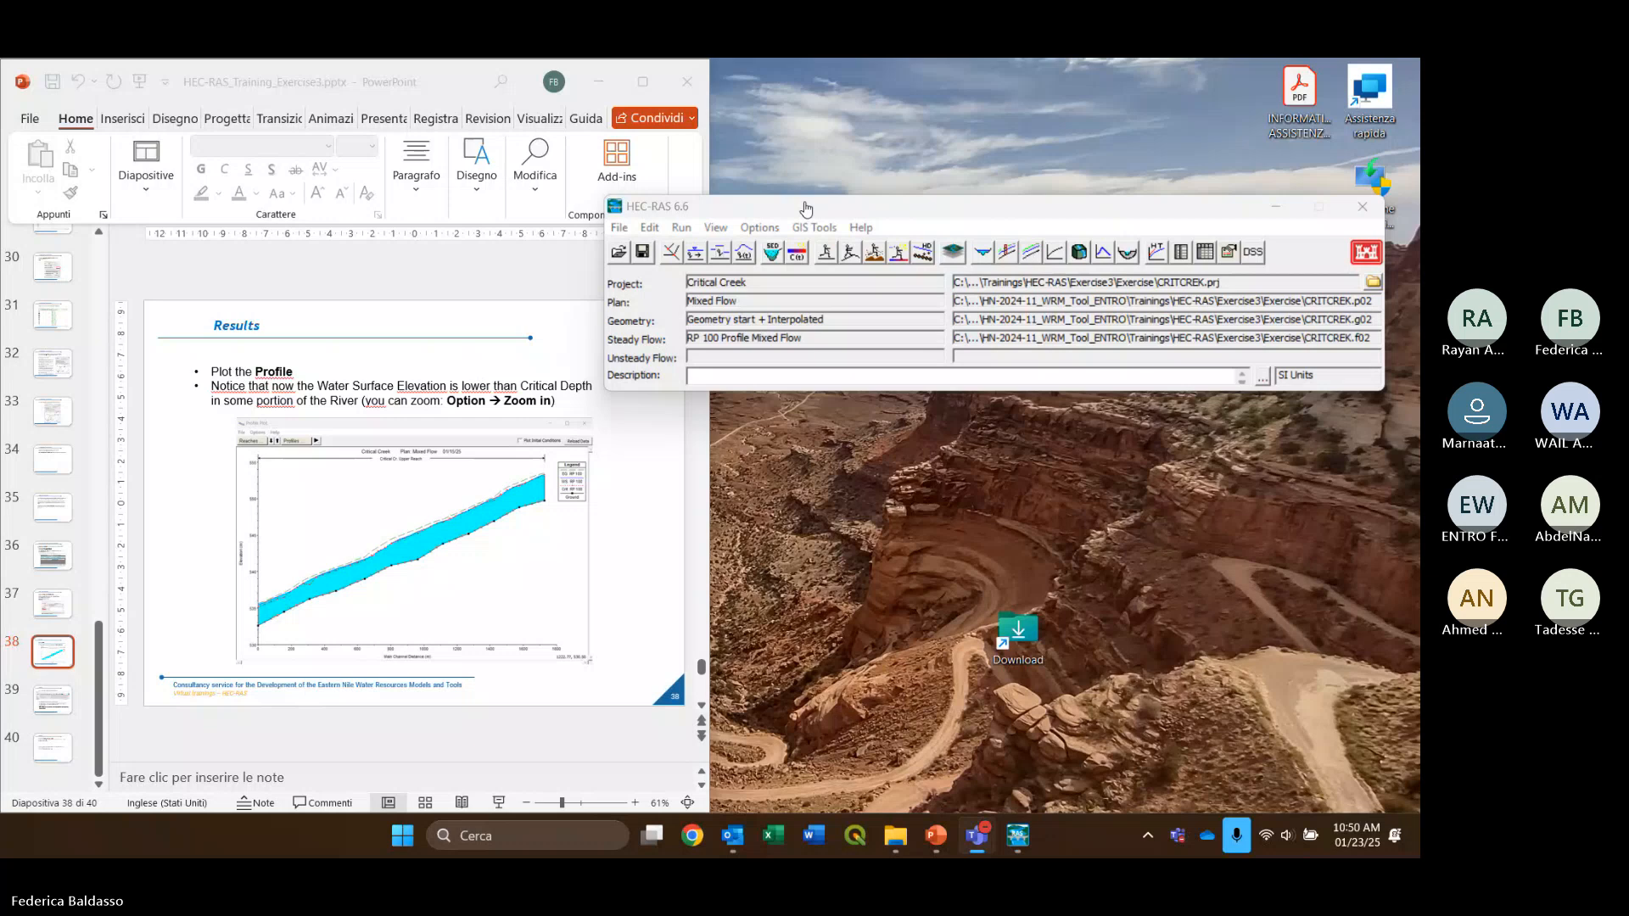
pyautogui.click(1029, 228)
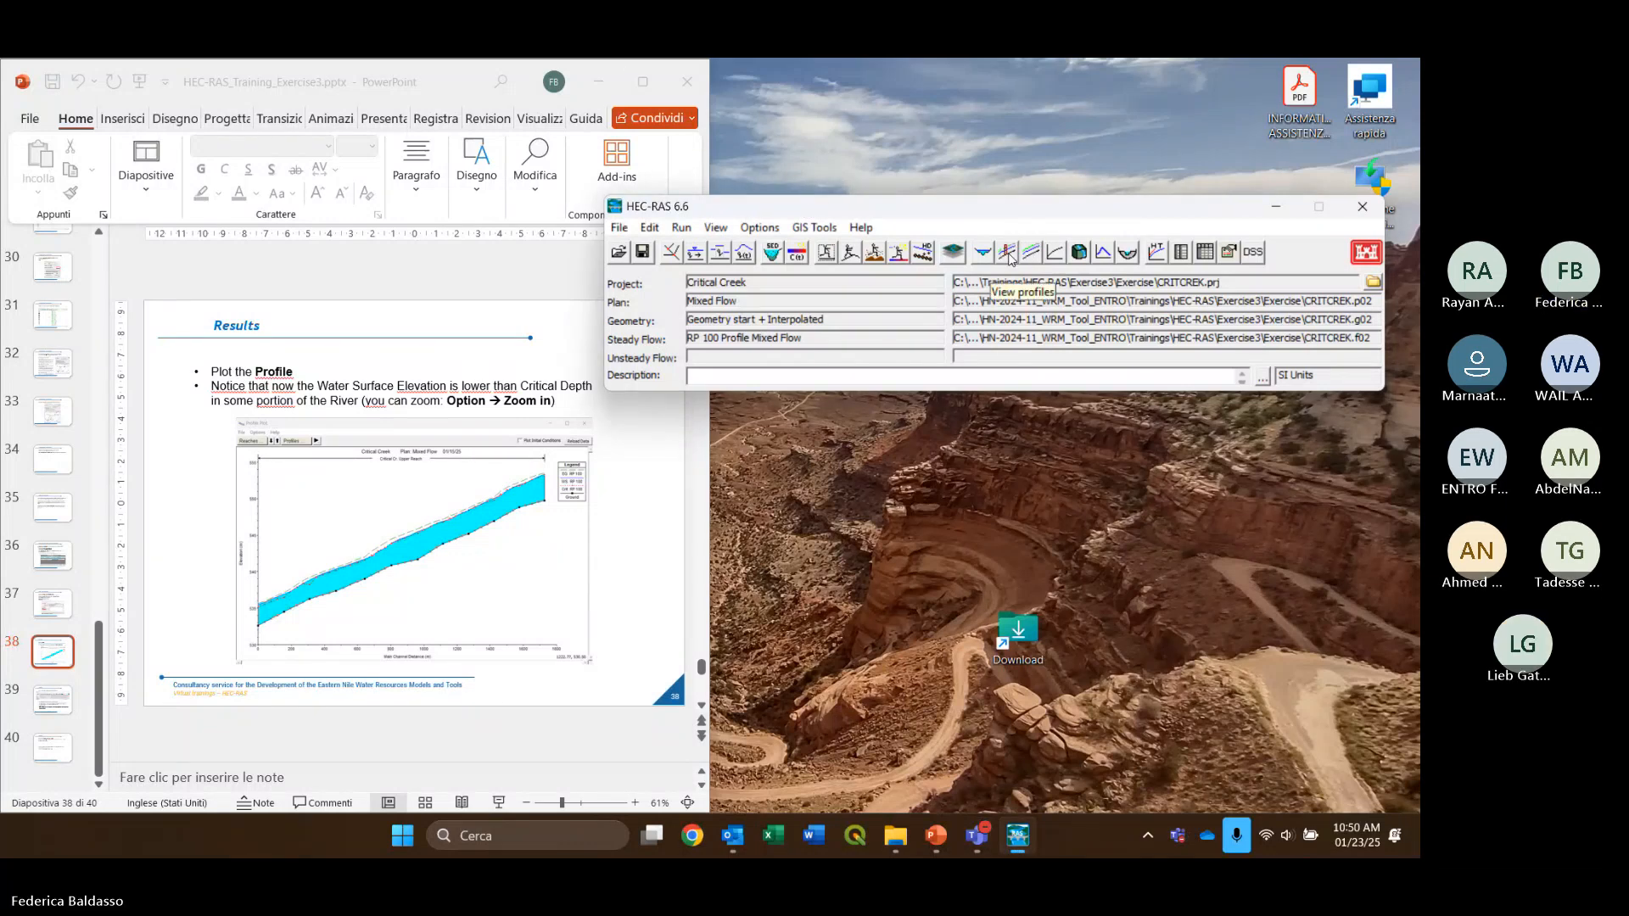
# Open the profile plot of the Mixed Flow plan and highlight its WS RP 100 and Crit RP 100 lines in turn
pyautogui.click(1008, 253)
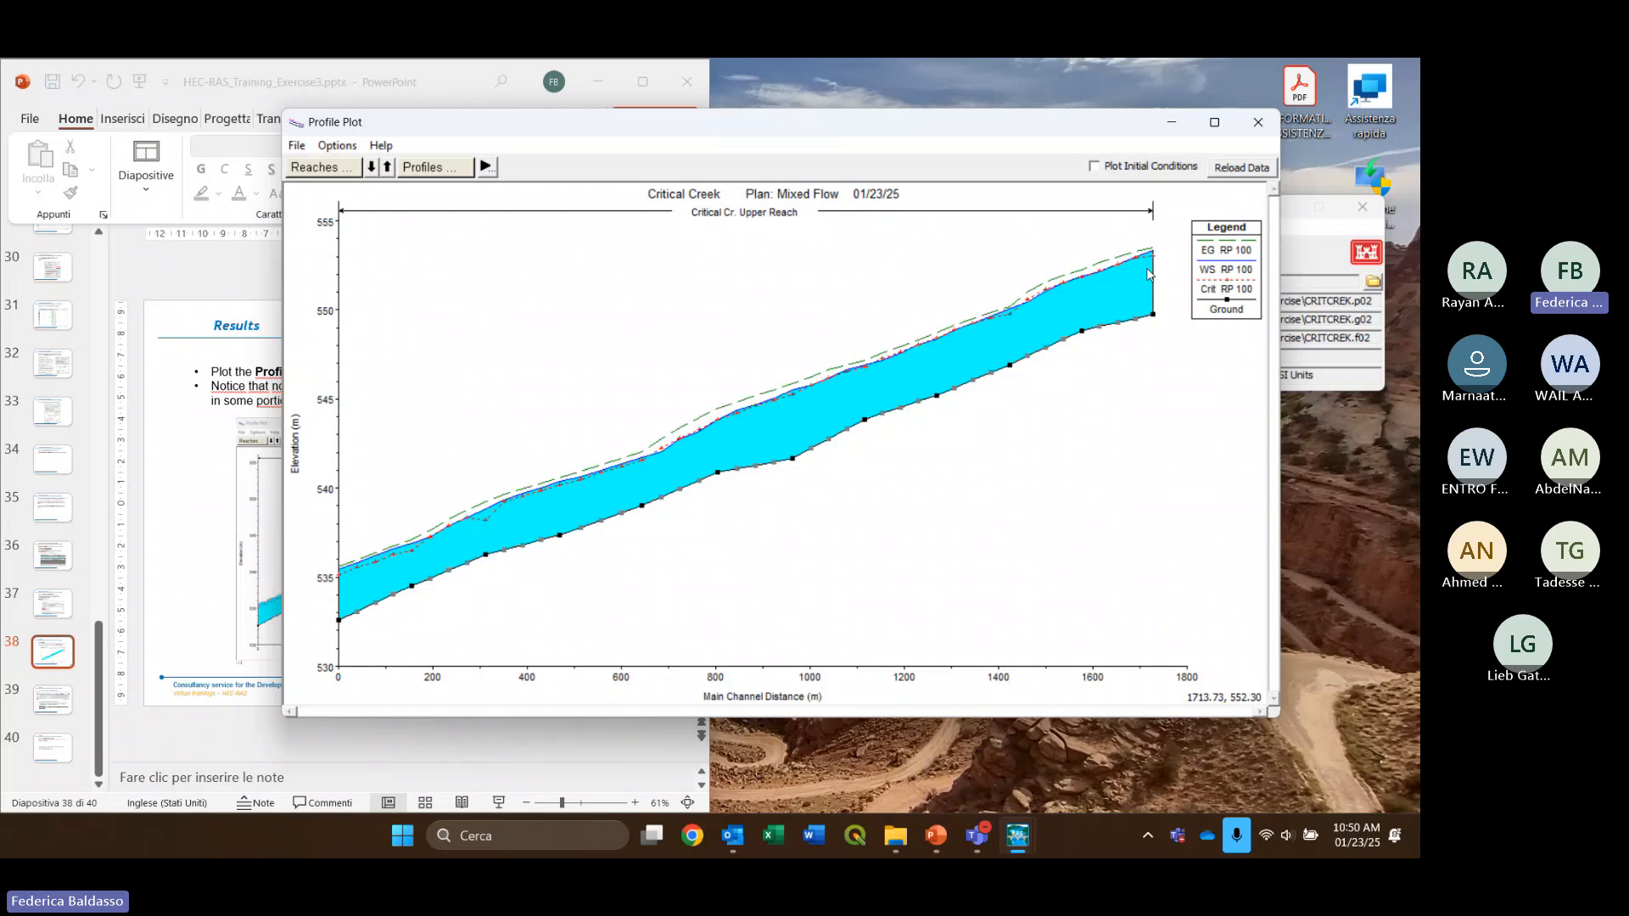
pyautogui.click(1222, 270)
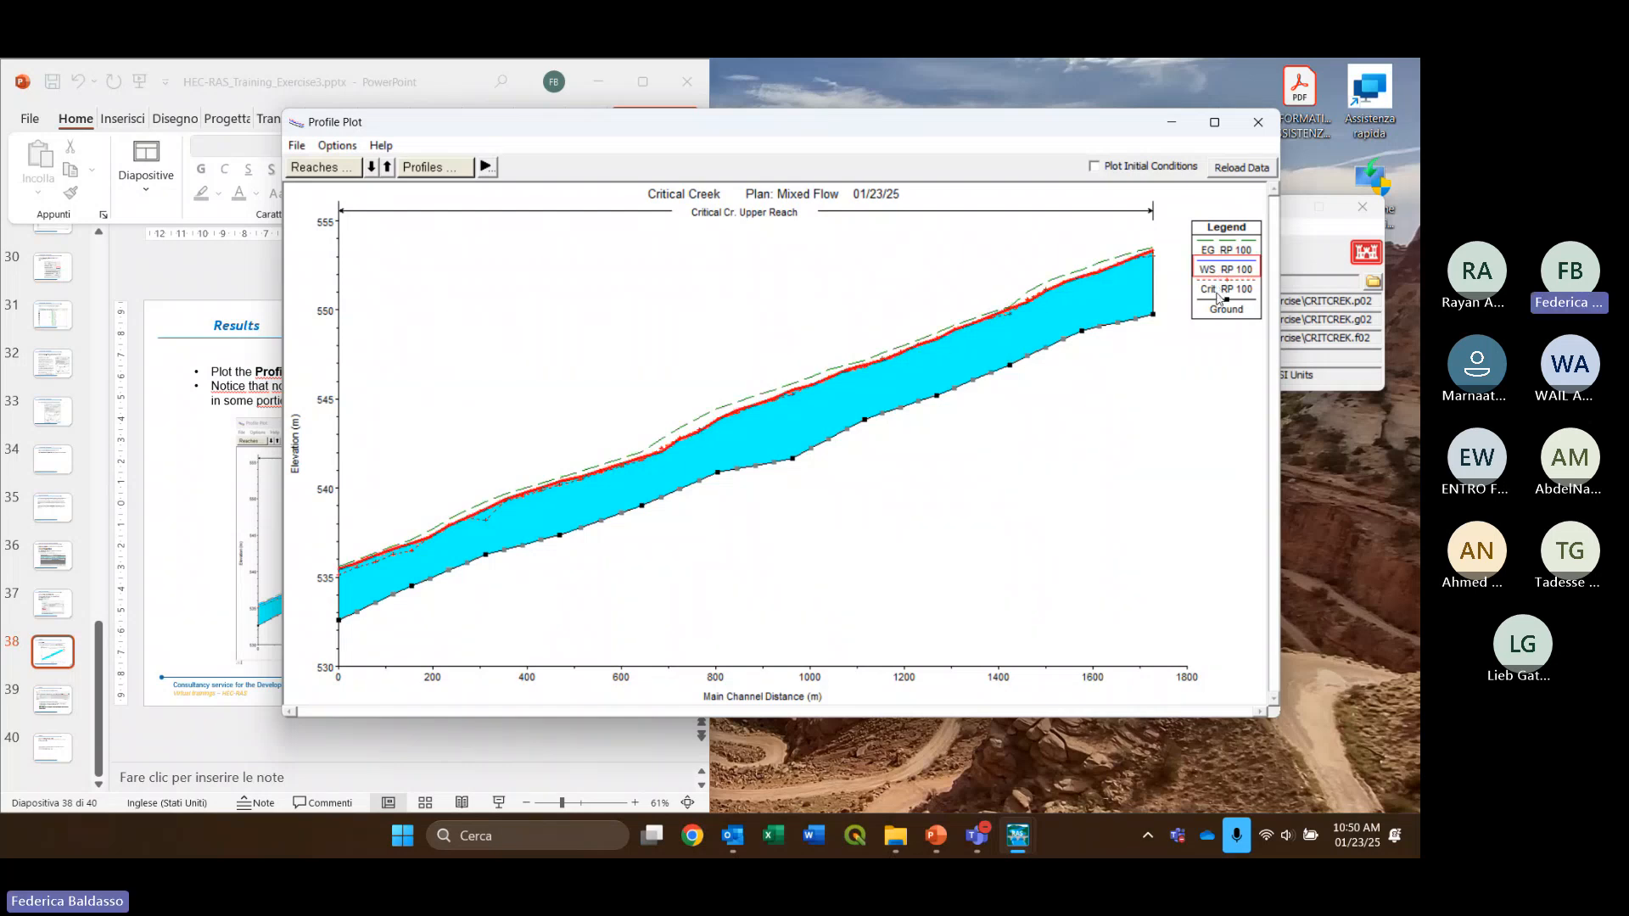
pyautogui.click(1222, 291)
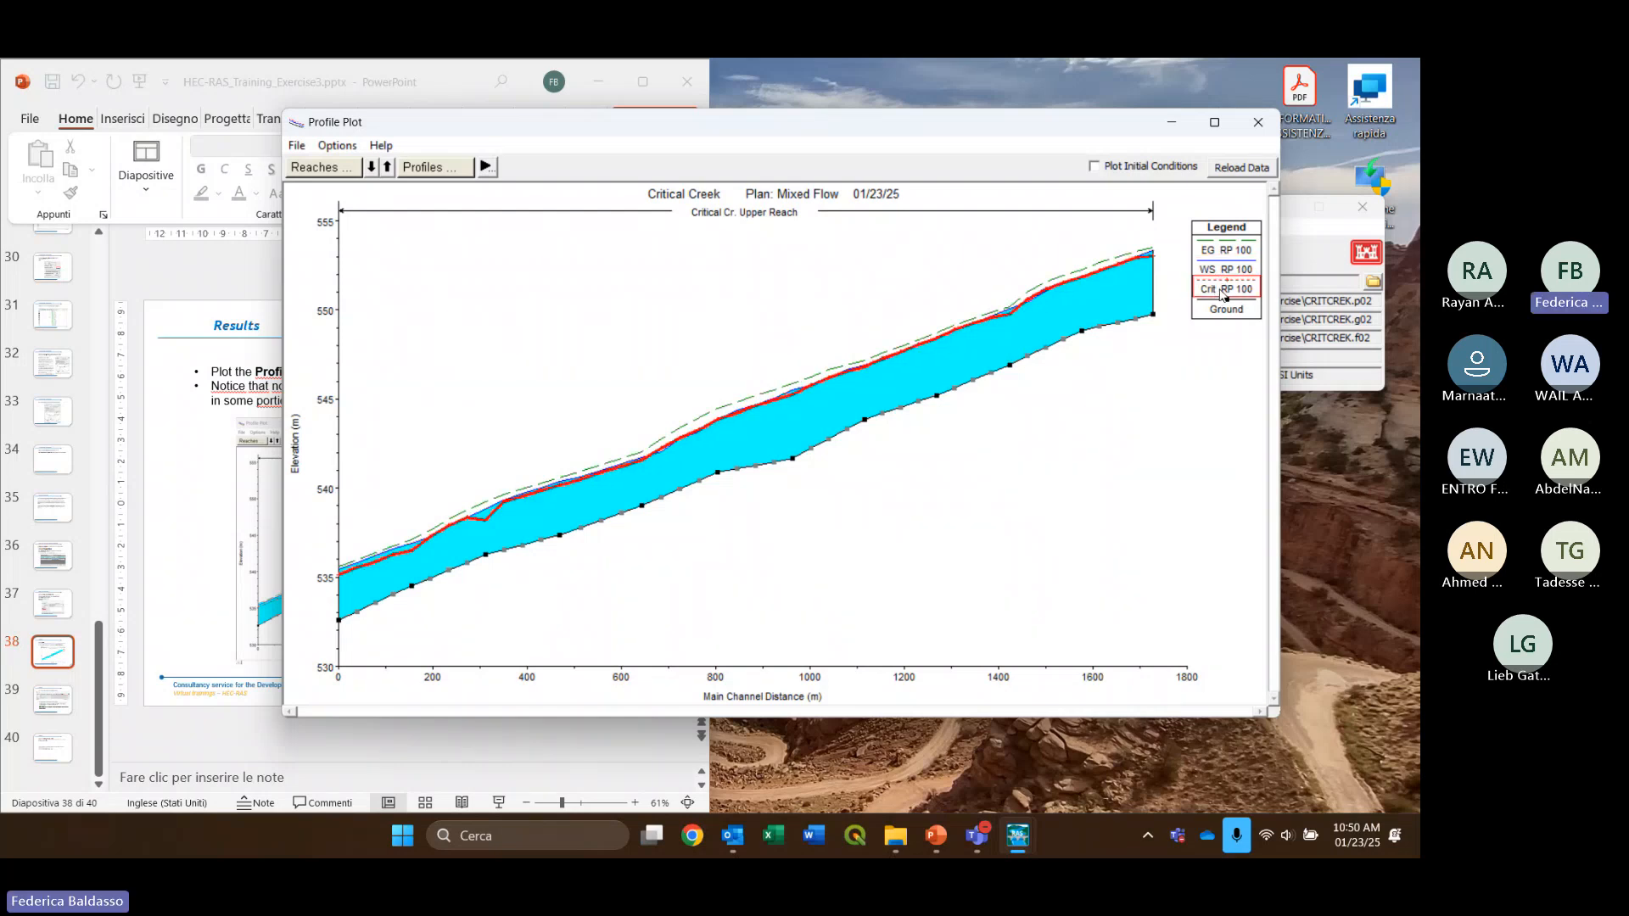
pyautogui.click(1094, 415)
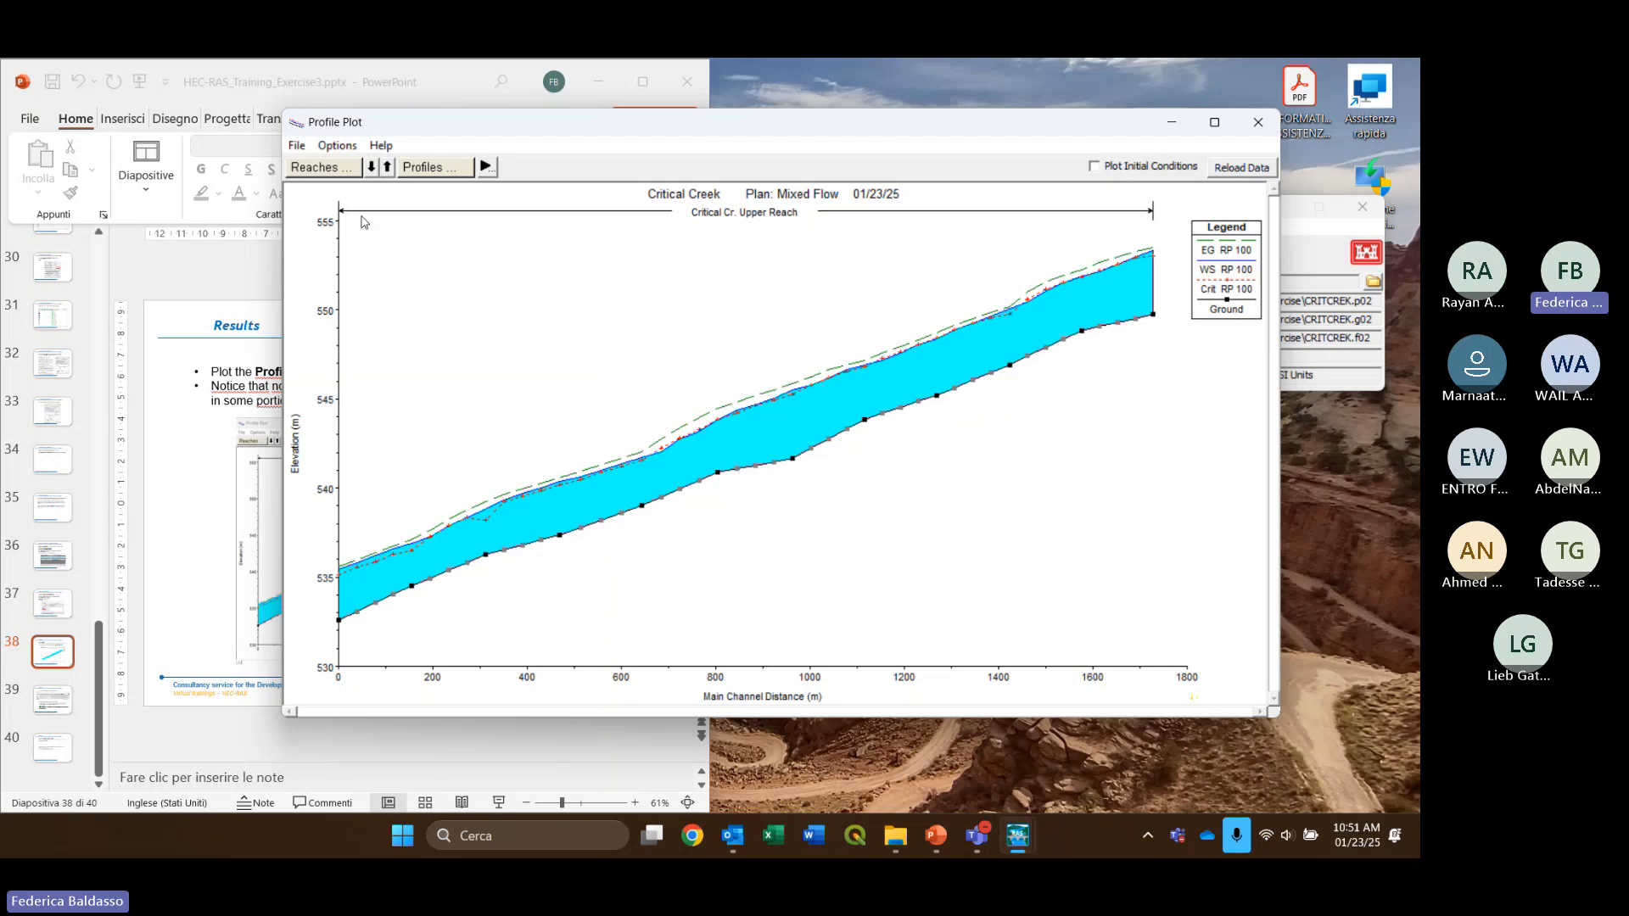
# Zoom into the middle of the profile plot, compare water surface with critical depth along the upstream reach, and close the plot
pyautogui.click(338, 147)
pyautogui.click(367, 168)
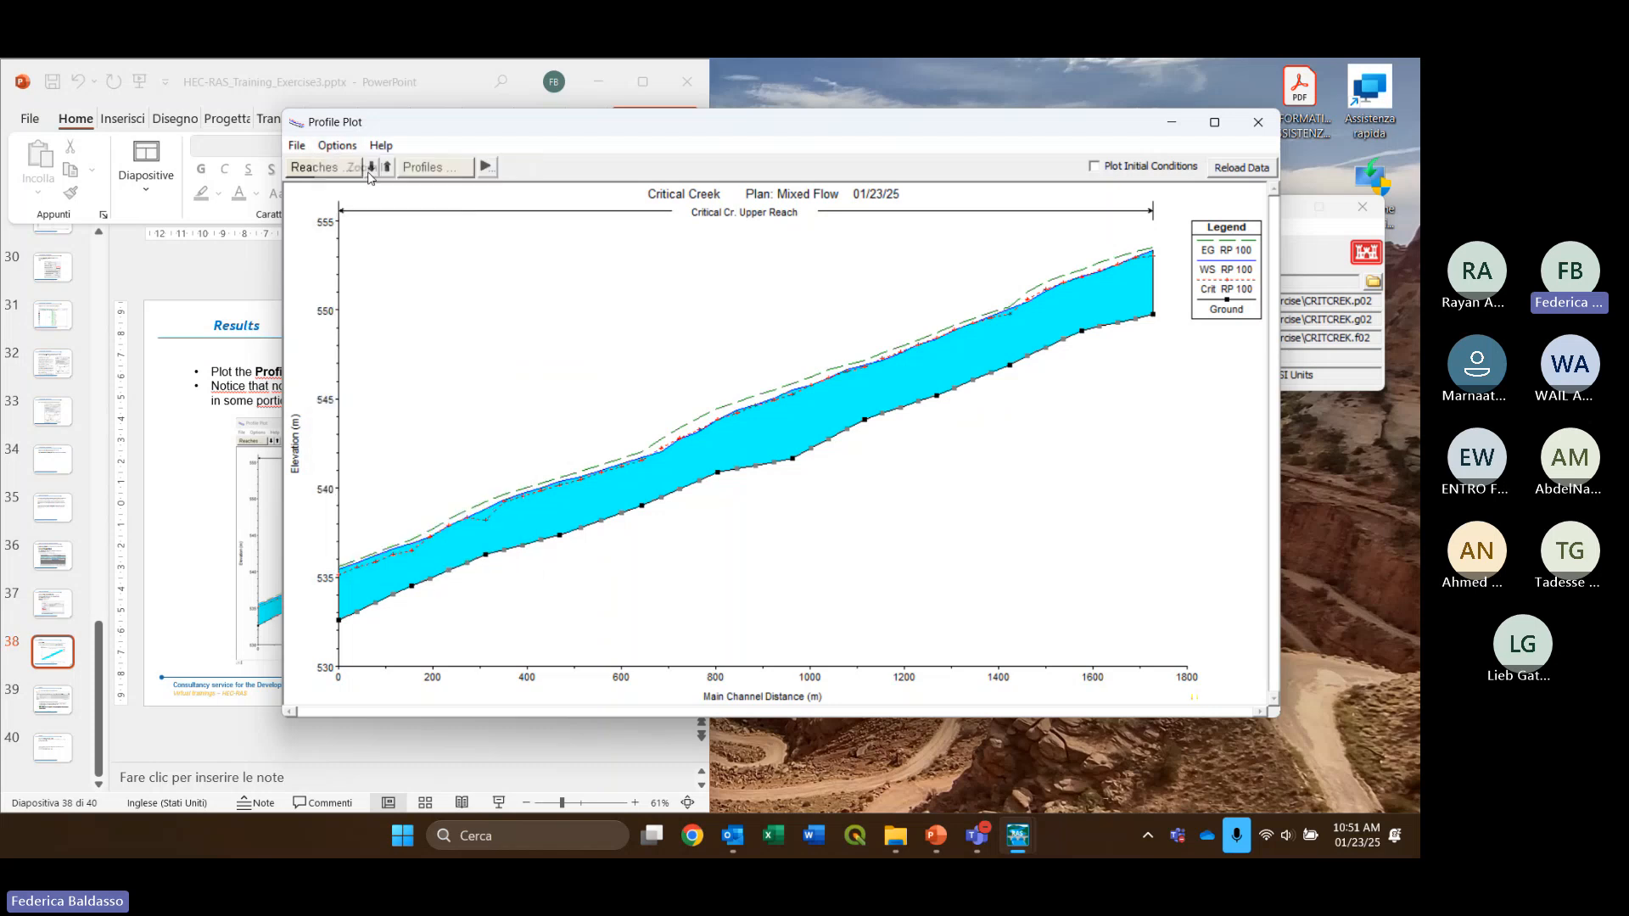
pyautogui.moveTo(637, 429); pyautogui.dragTo(715, 486)
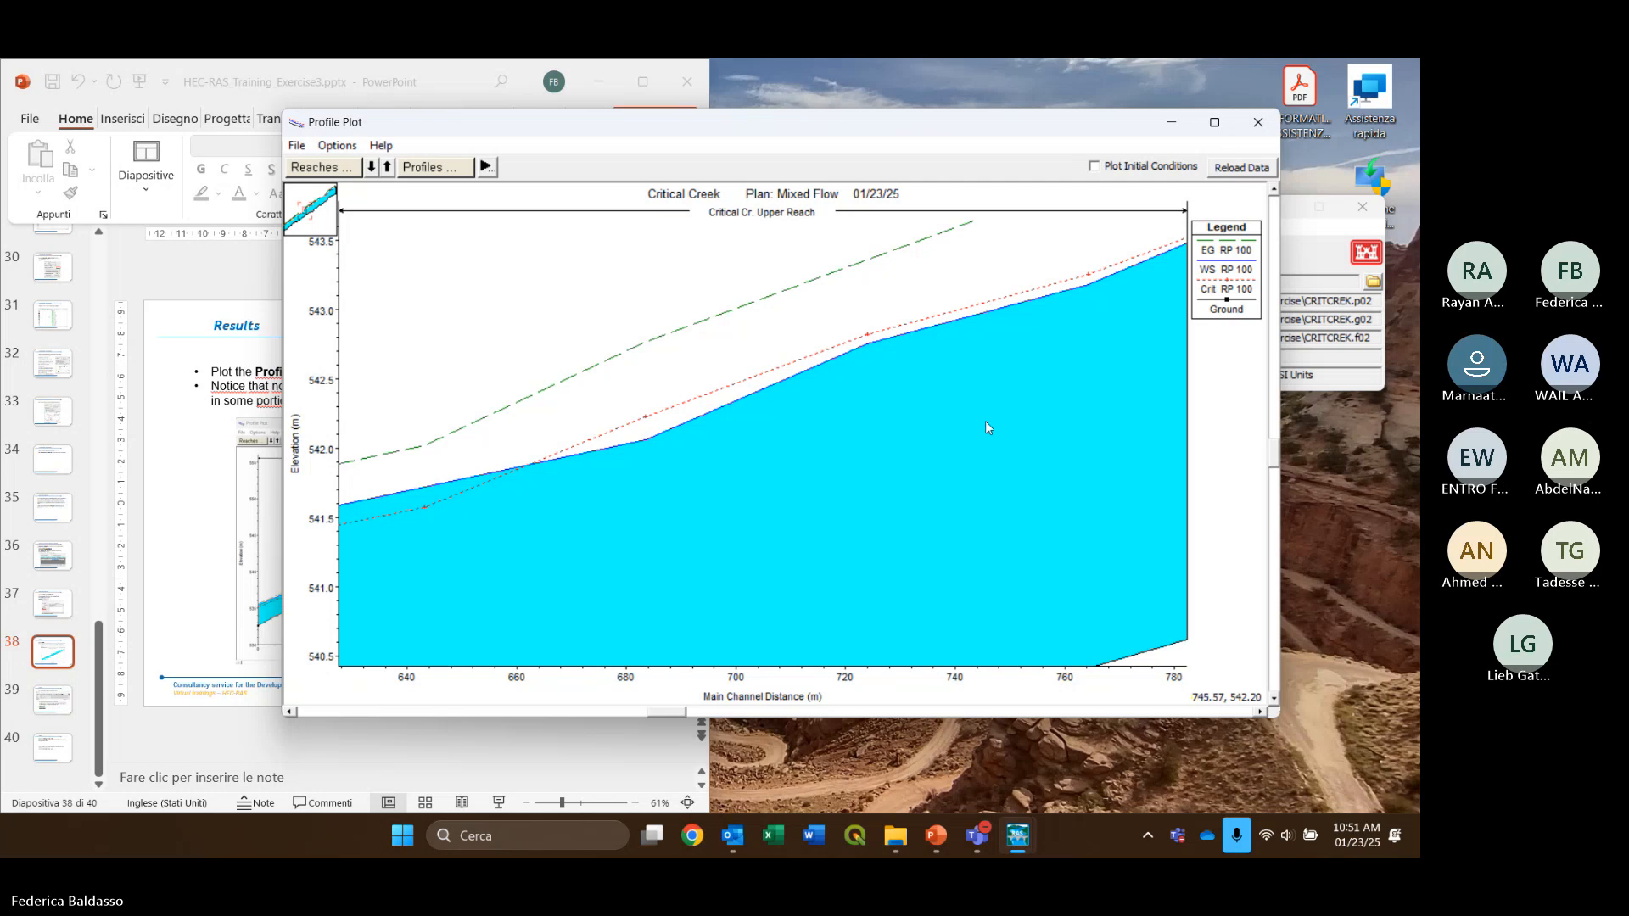
pyautogui.moveTo(1022, 378); pyautogui.dragTo(463, 501)
pyautogui.moveTo(976, 363); pyautogui.dragTo(625, 483)
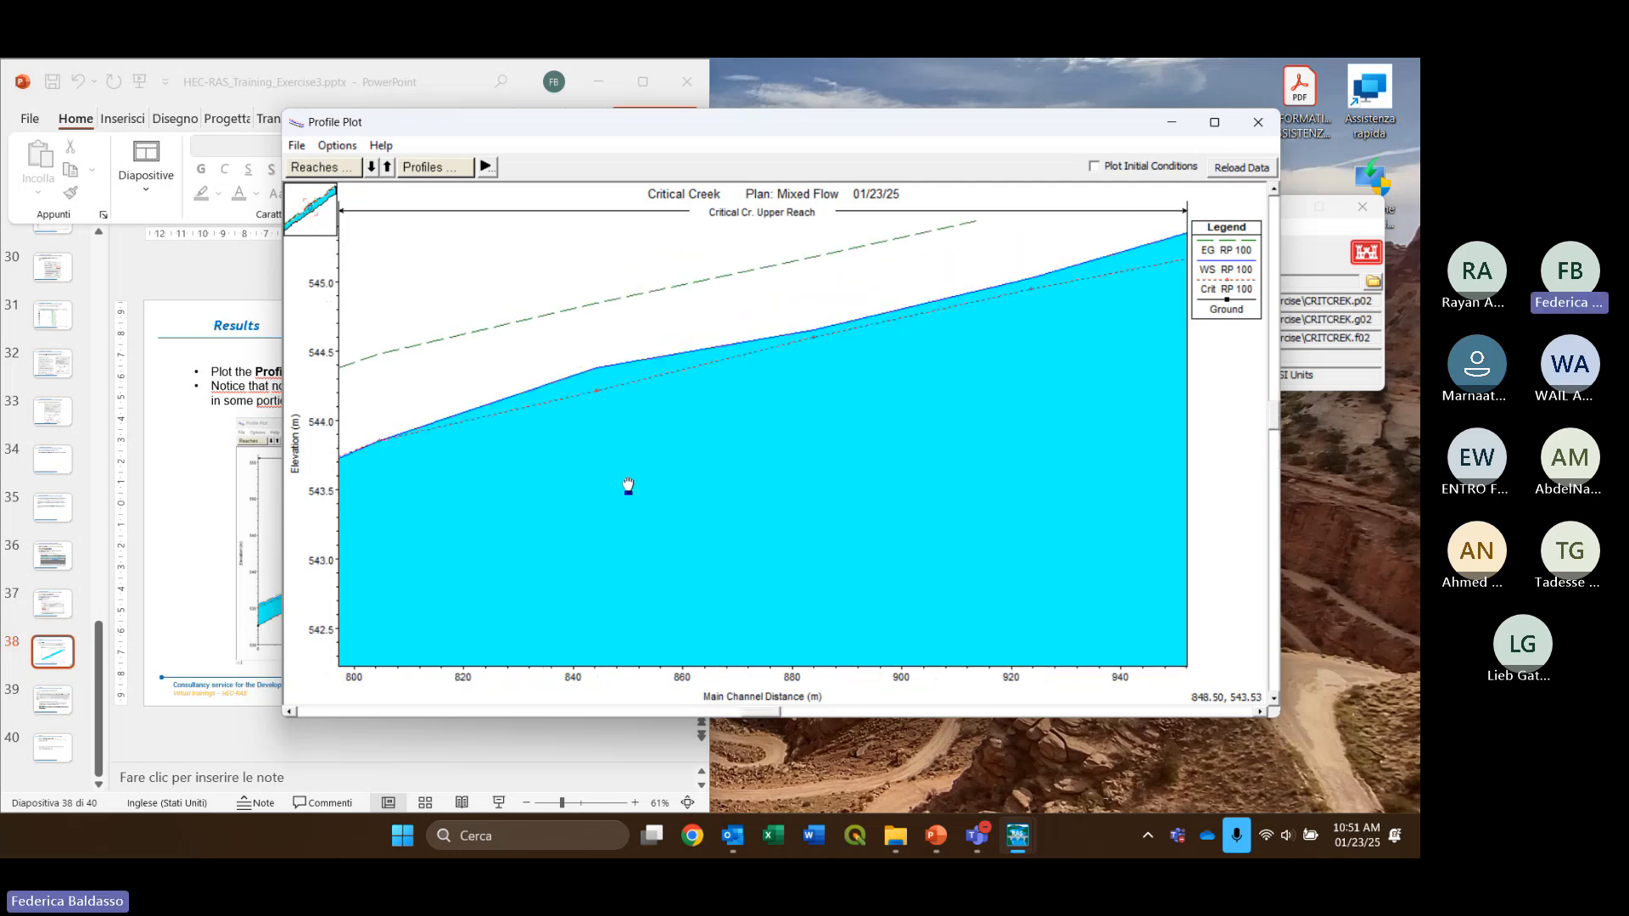
pyautogui.moveTo(985, 389); pyautogui.dragTo(707, 499)
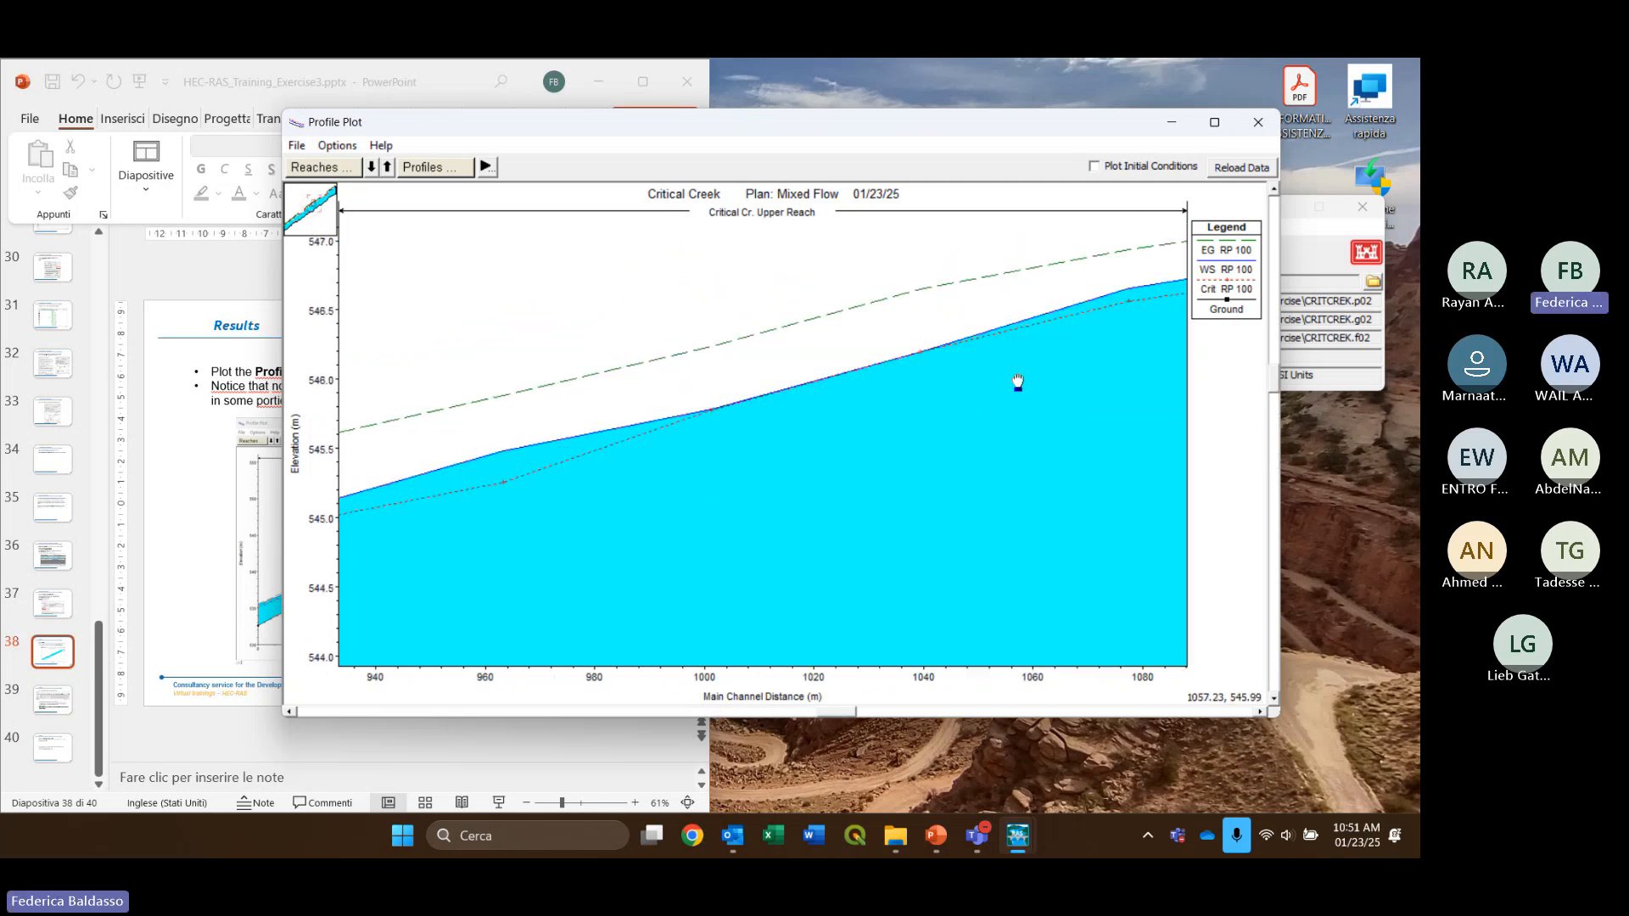
pyautogui.moveTo(1015, 378); pyautogui.dragTo(906, 427)
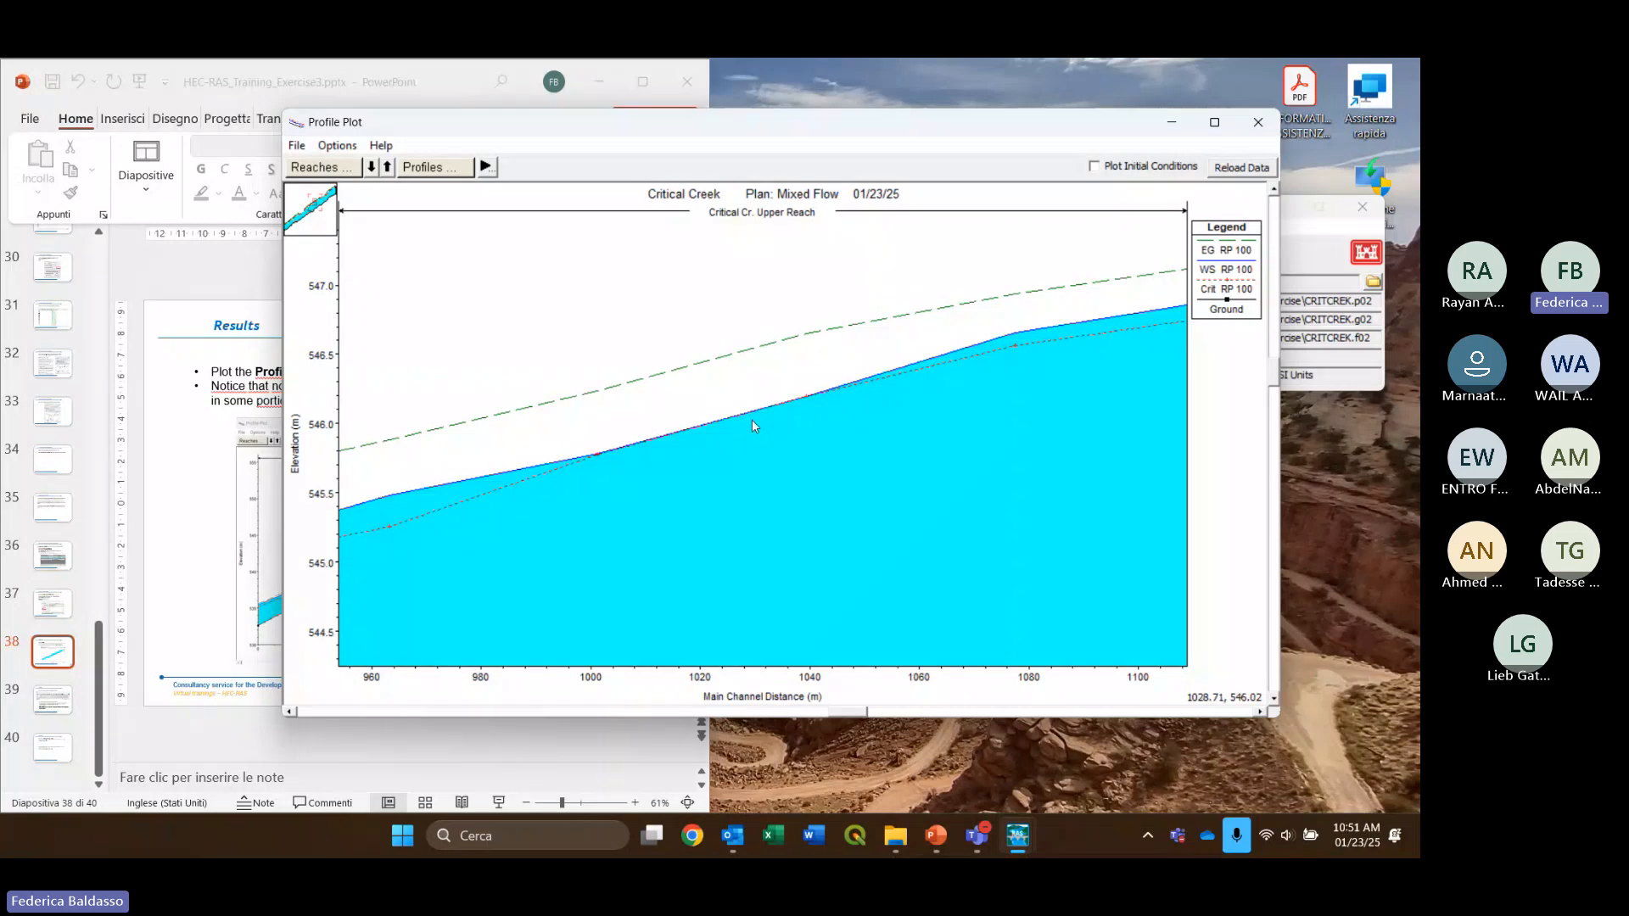
pyautogui.moveTo(1055, 395); pyautogui.dragTo(654, 476)
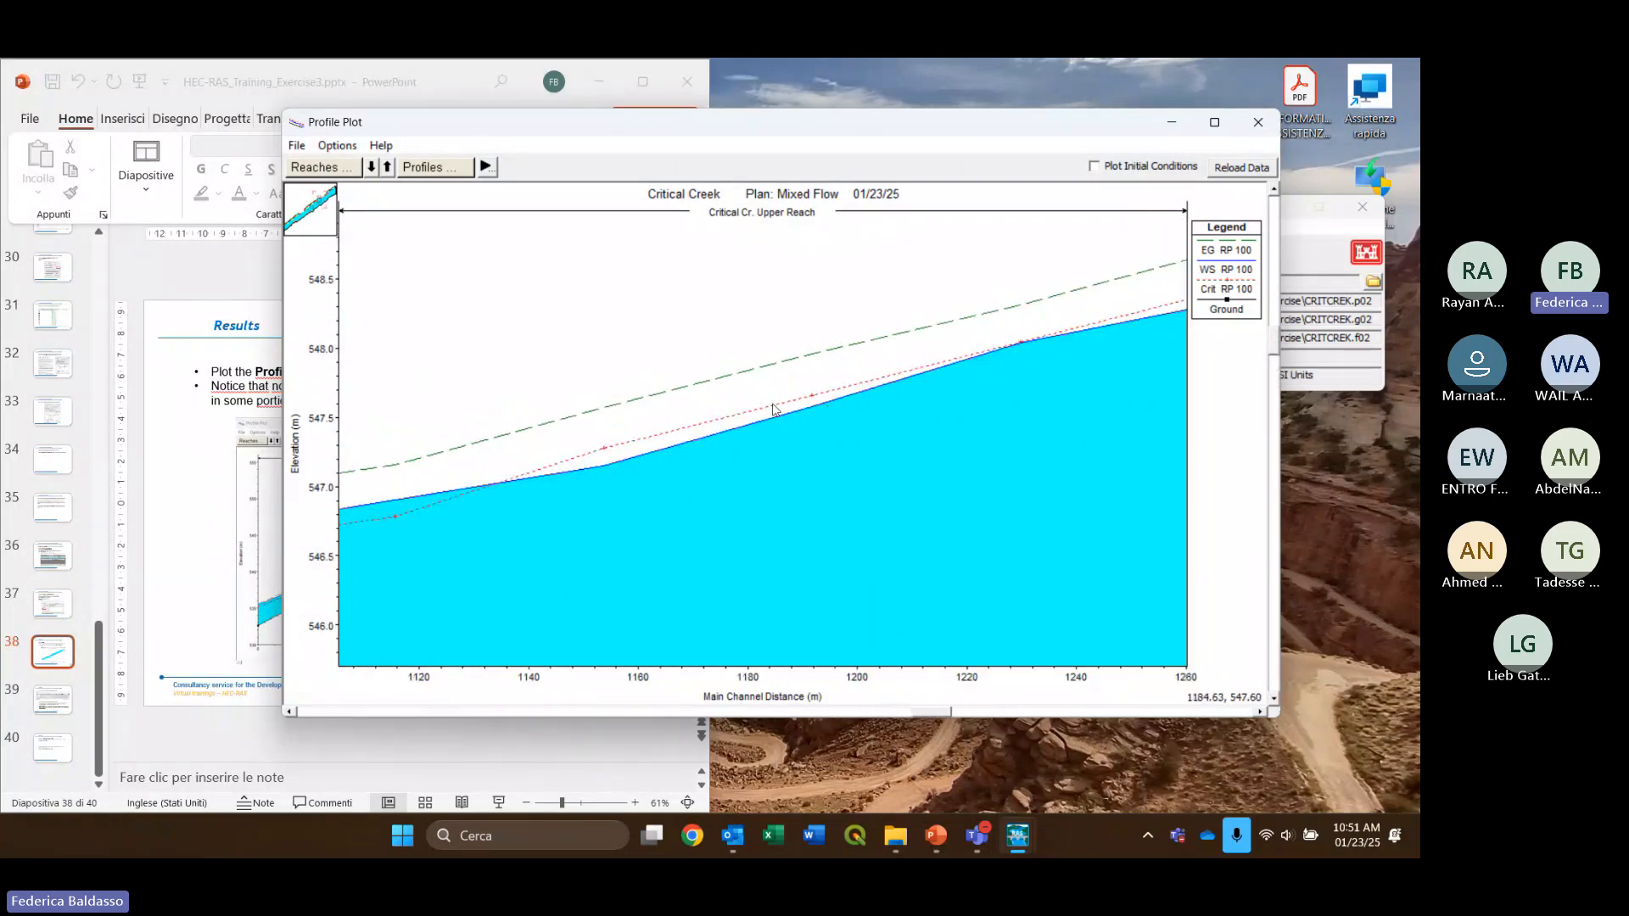
pyautogui.click(1257, 124)
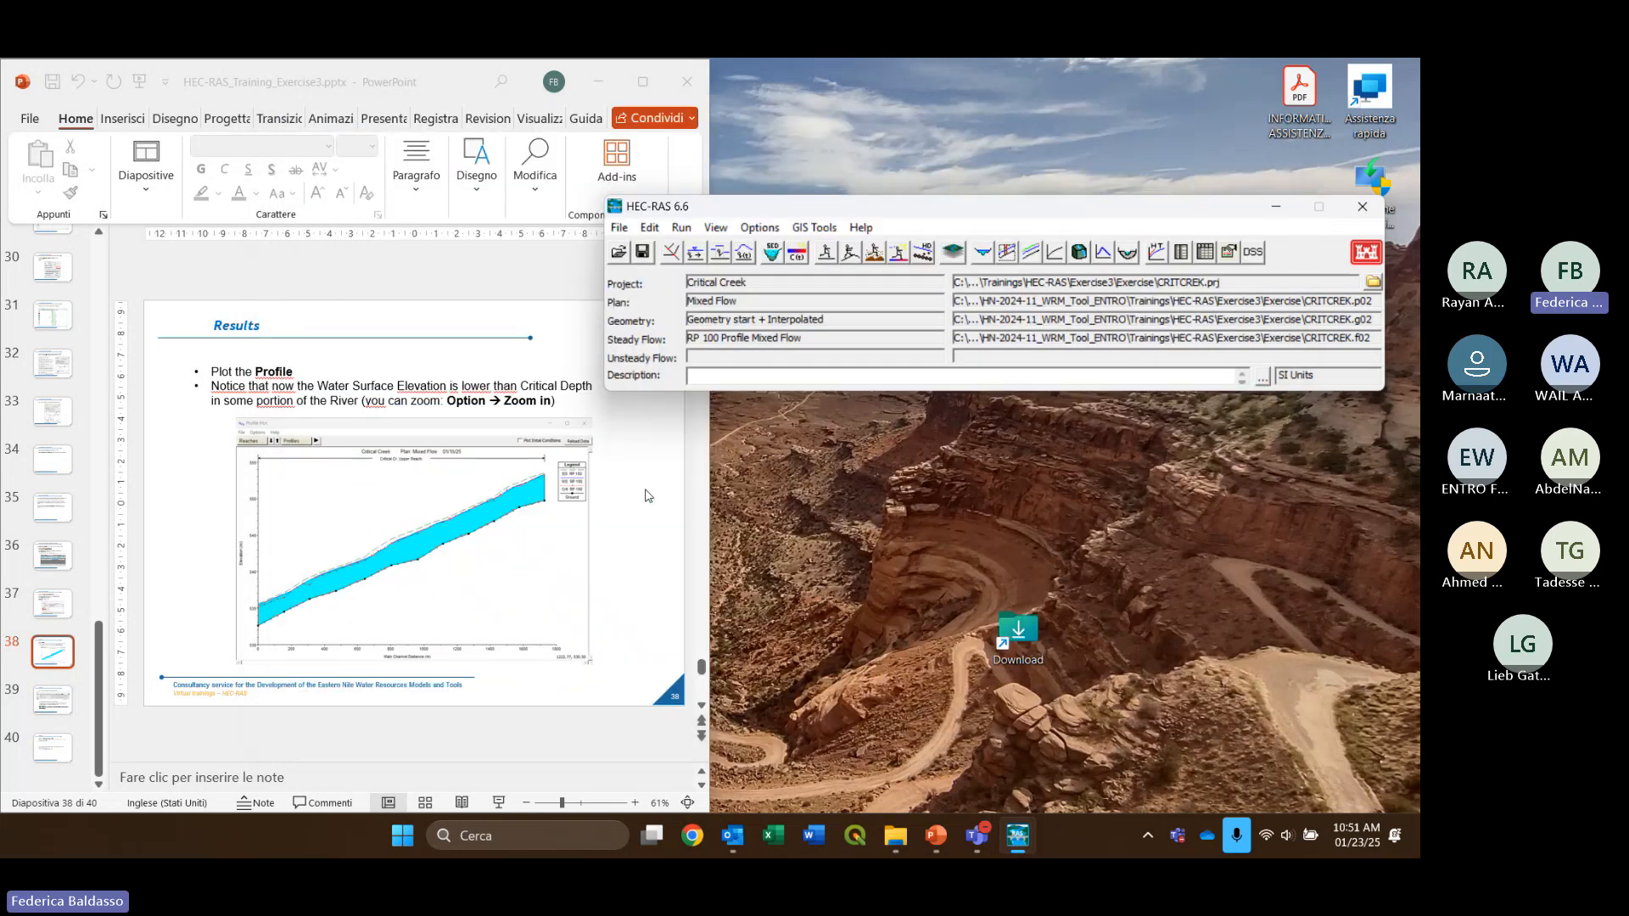
# Advance the presentation to slide 39, then open the Profile Output Table and look through the results for all river stations
pyautogui.scroll(-1, 647, 496)
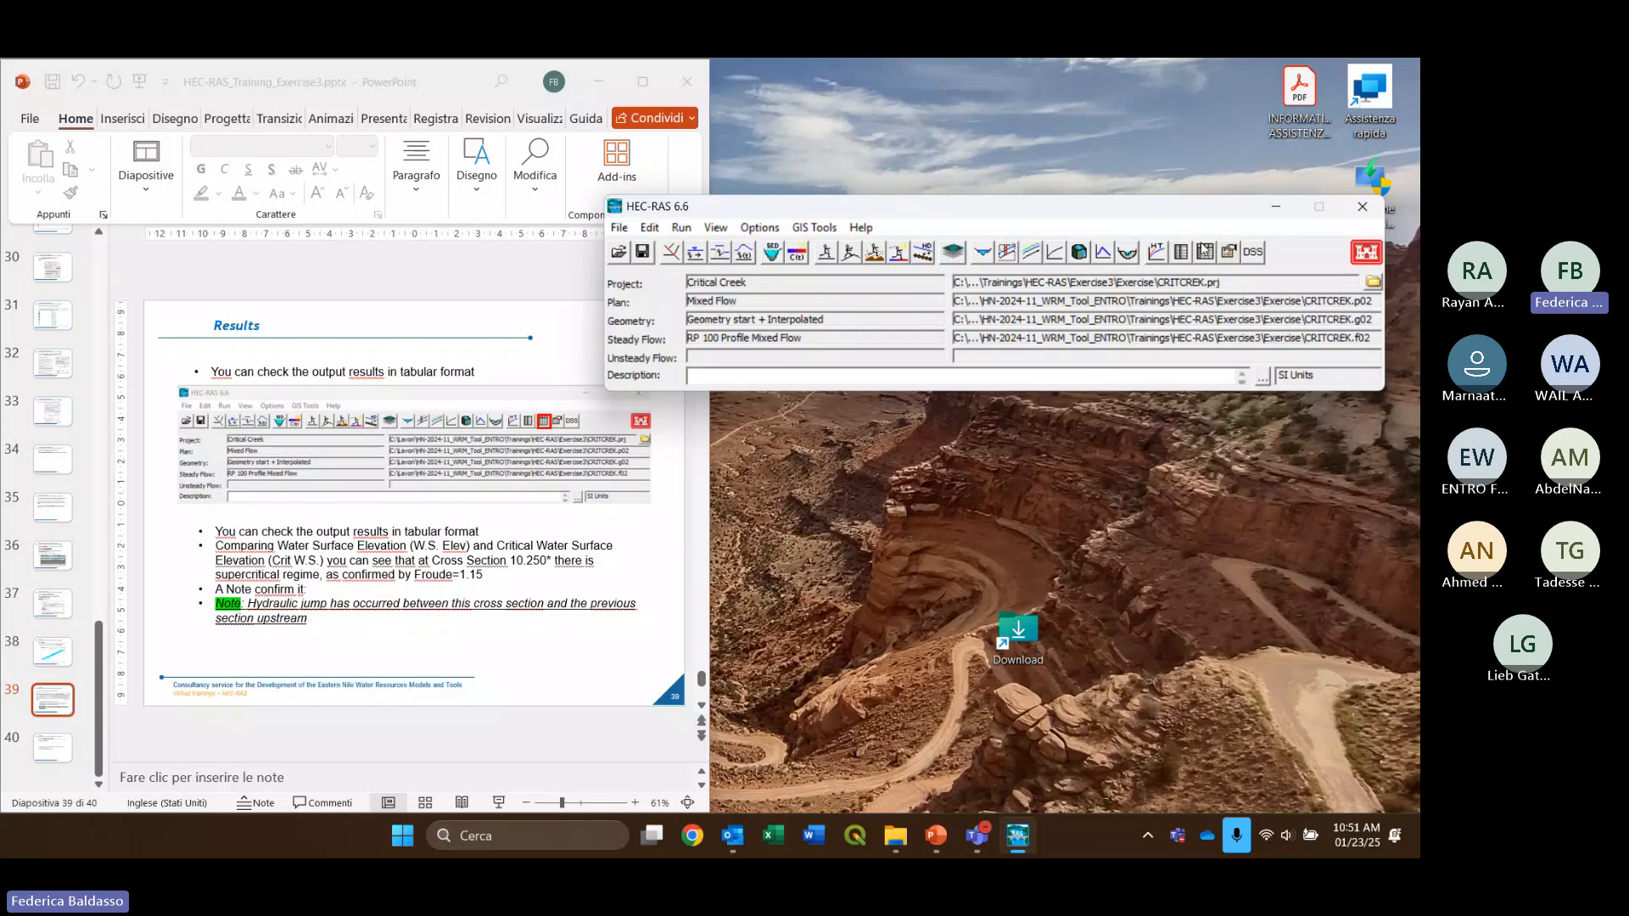
pyautogui.click(1206, 256)
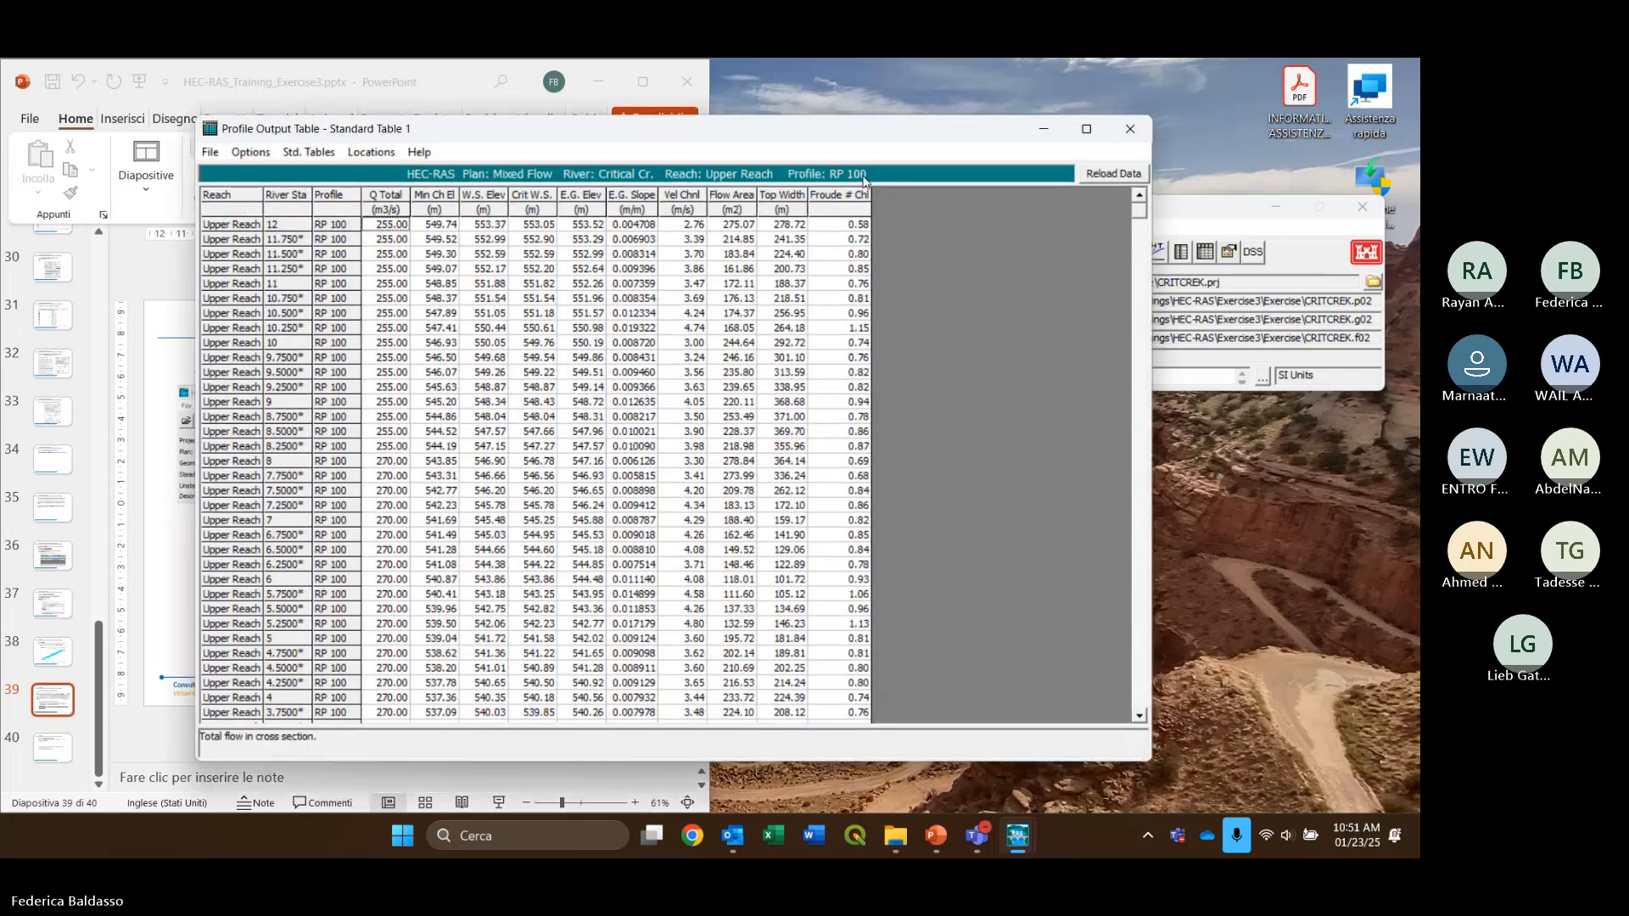
pyautogui.moveTo(772, 133); pyautogui.dragTo(962, 133)
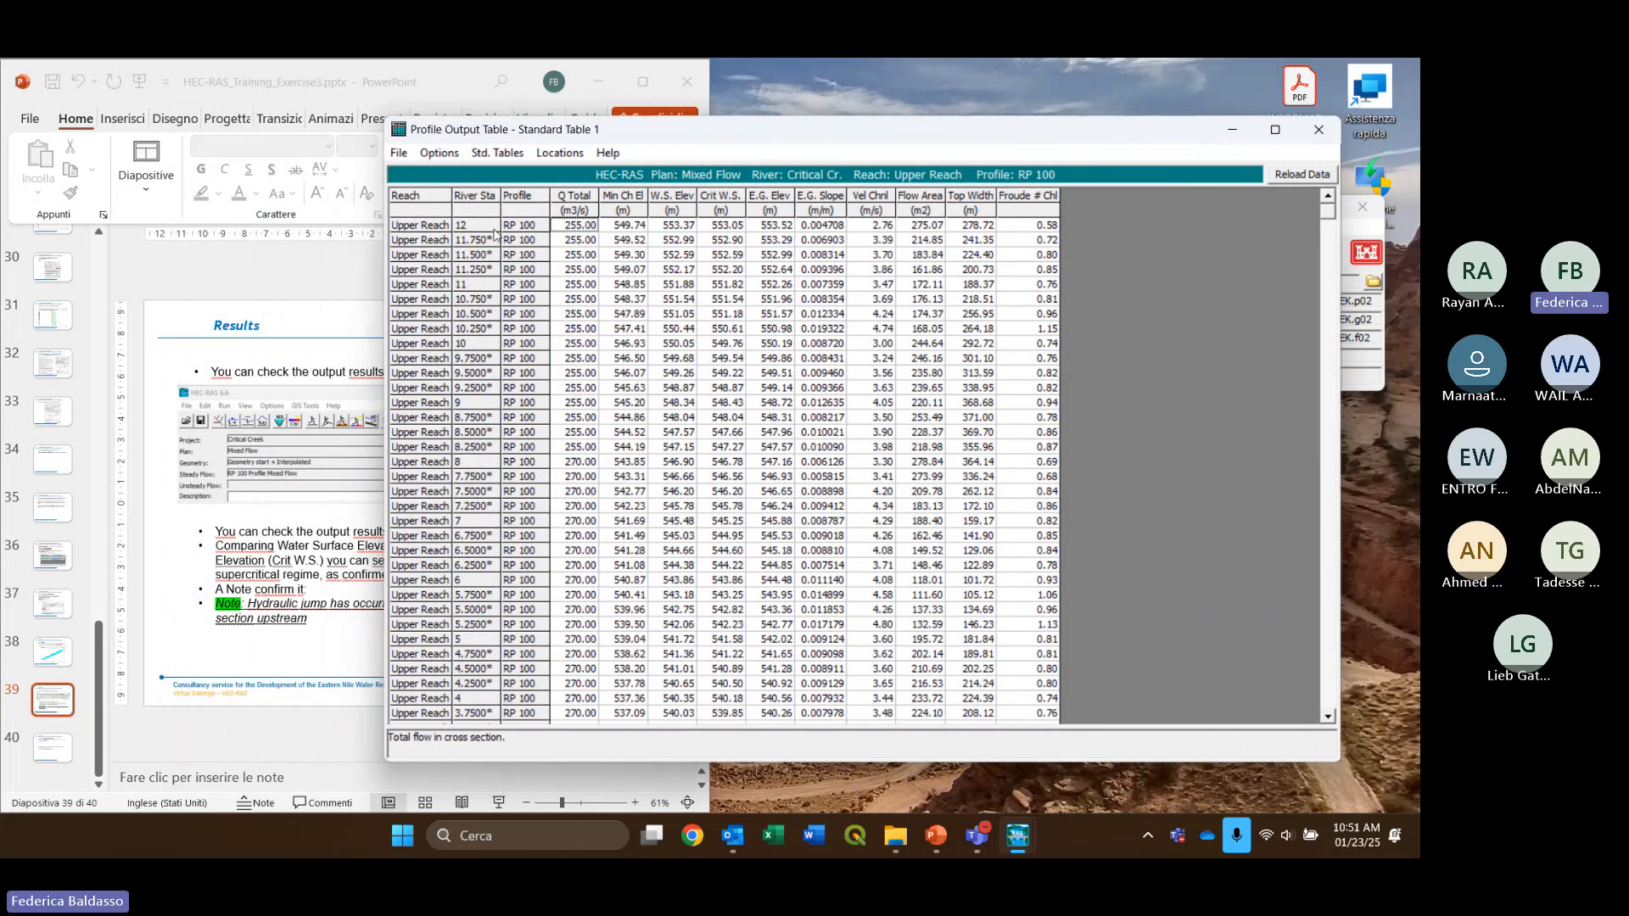
pyautogui.scroll(-2, 487, 237)
pyautogui.scroll(-3, 486, 237)
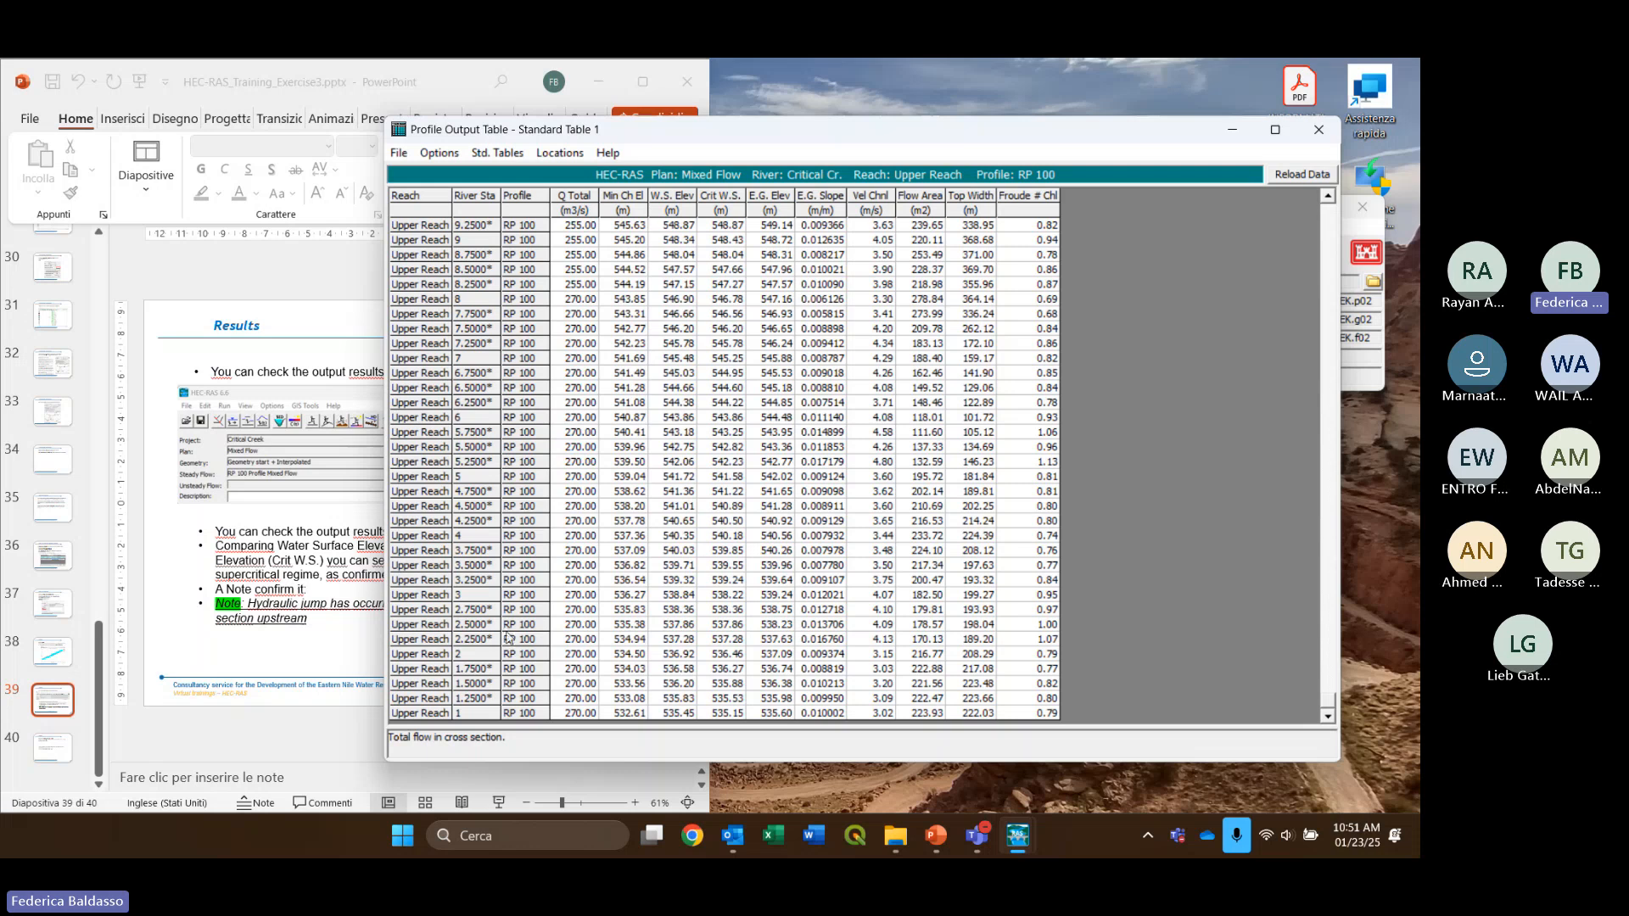
pyautogui.scroll(3, 584, 188)
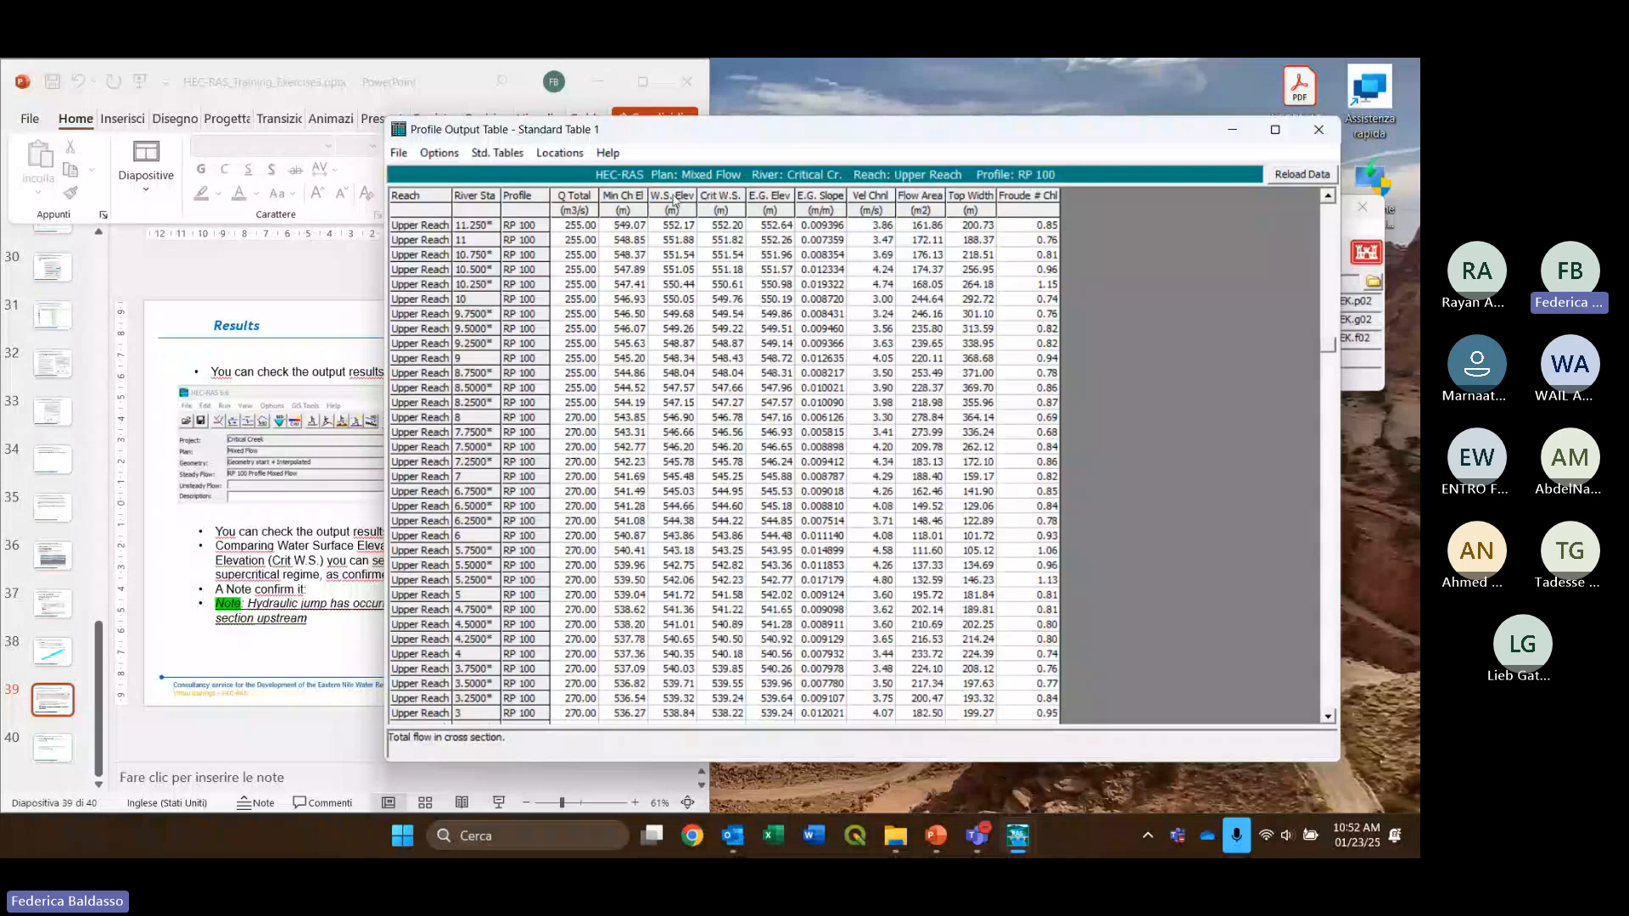
# Compare the W.S. Elev and Crit W.S. columns, examine the results at river station 10.250*, and close the table
pyautogui.click(673, 201)
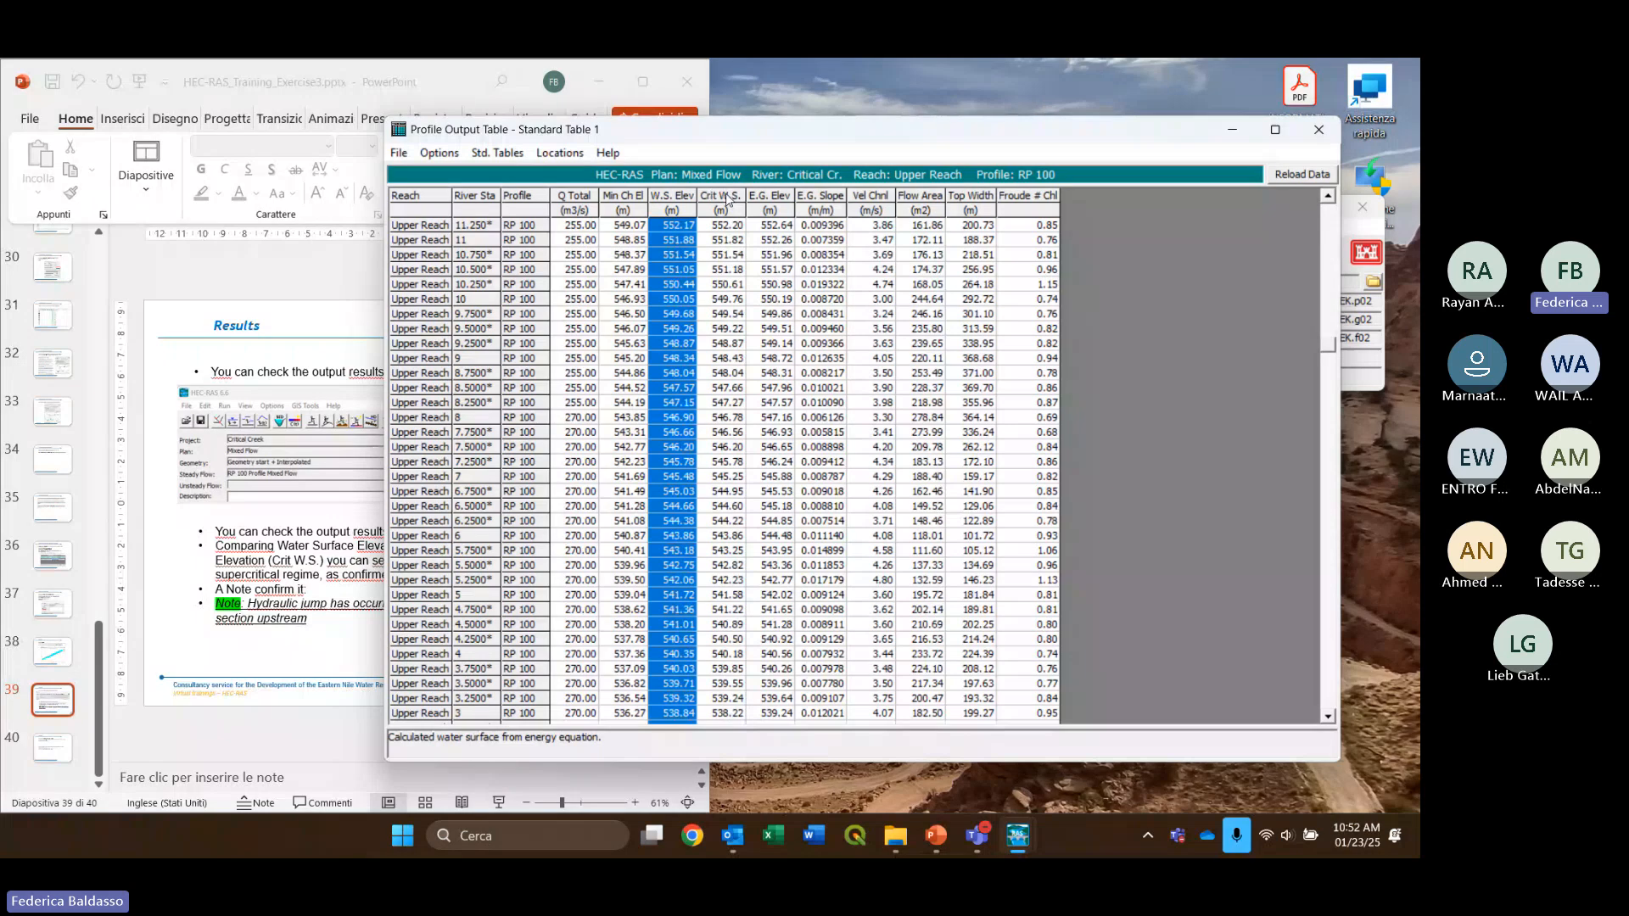
pyautogui.click(726, 200)
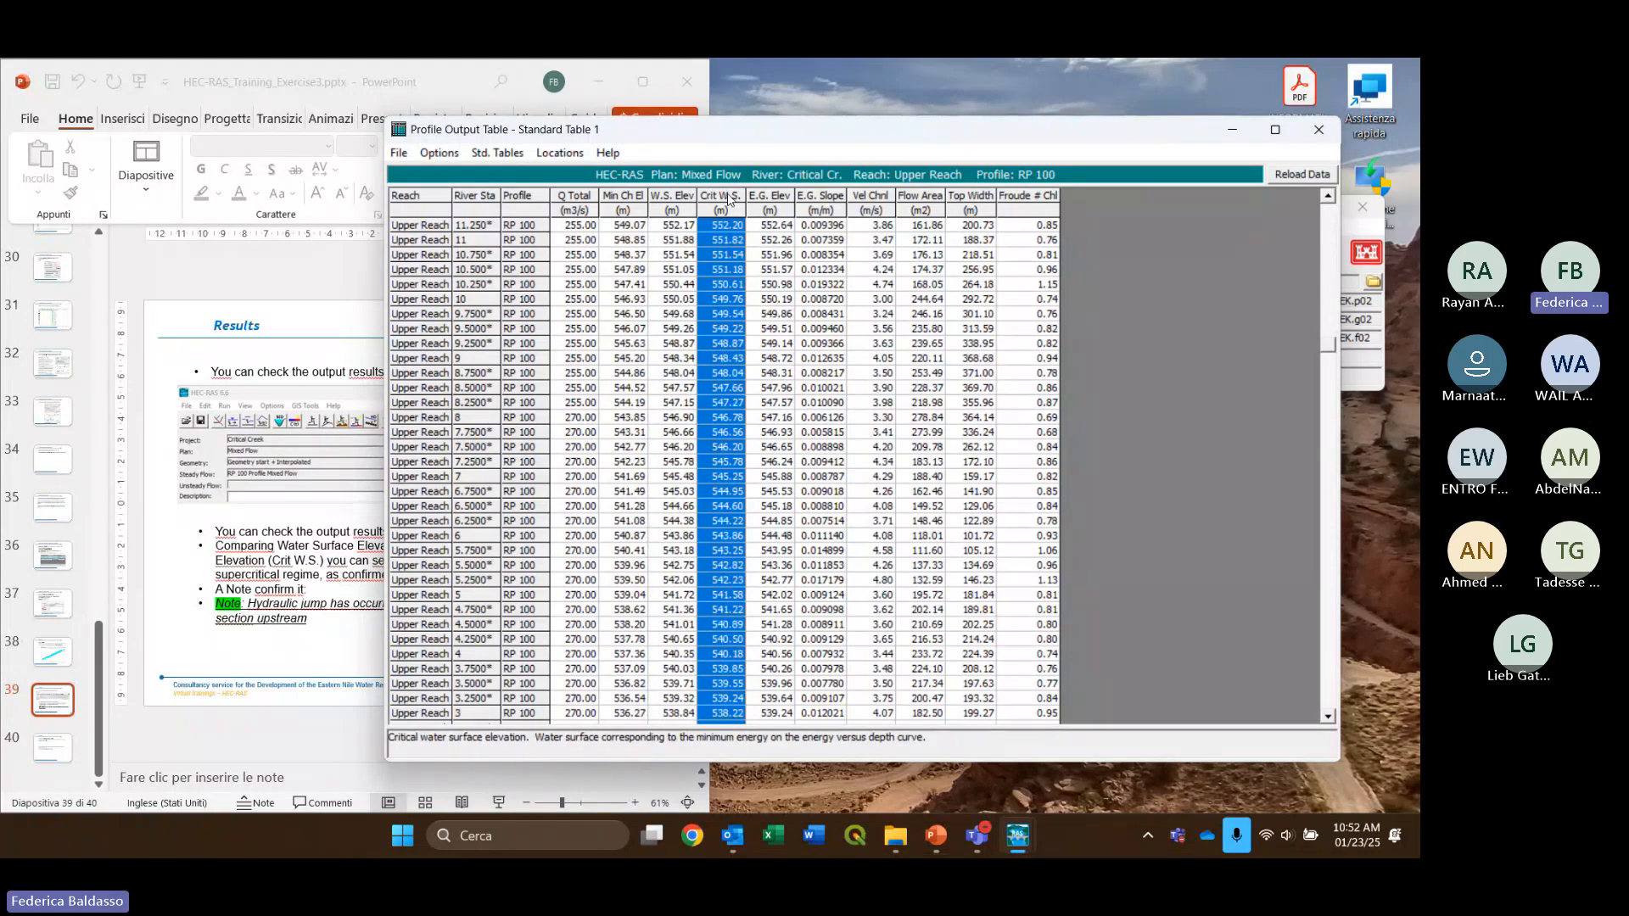
pyautogui.click(676, 284)
pyautogui.click(456, 286)
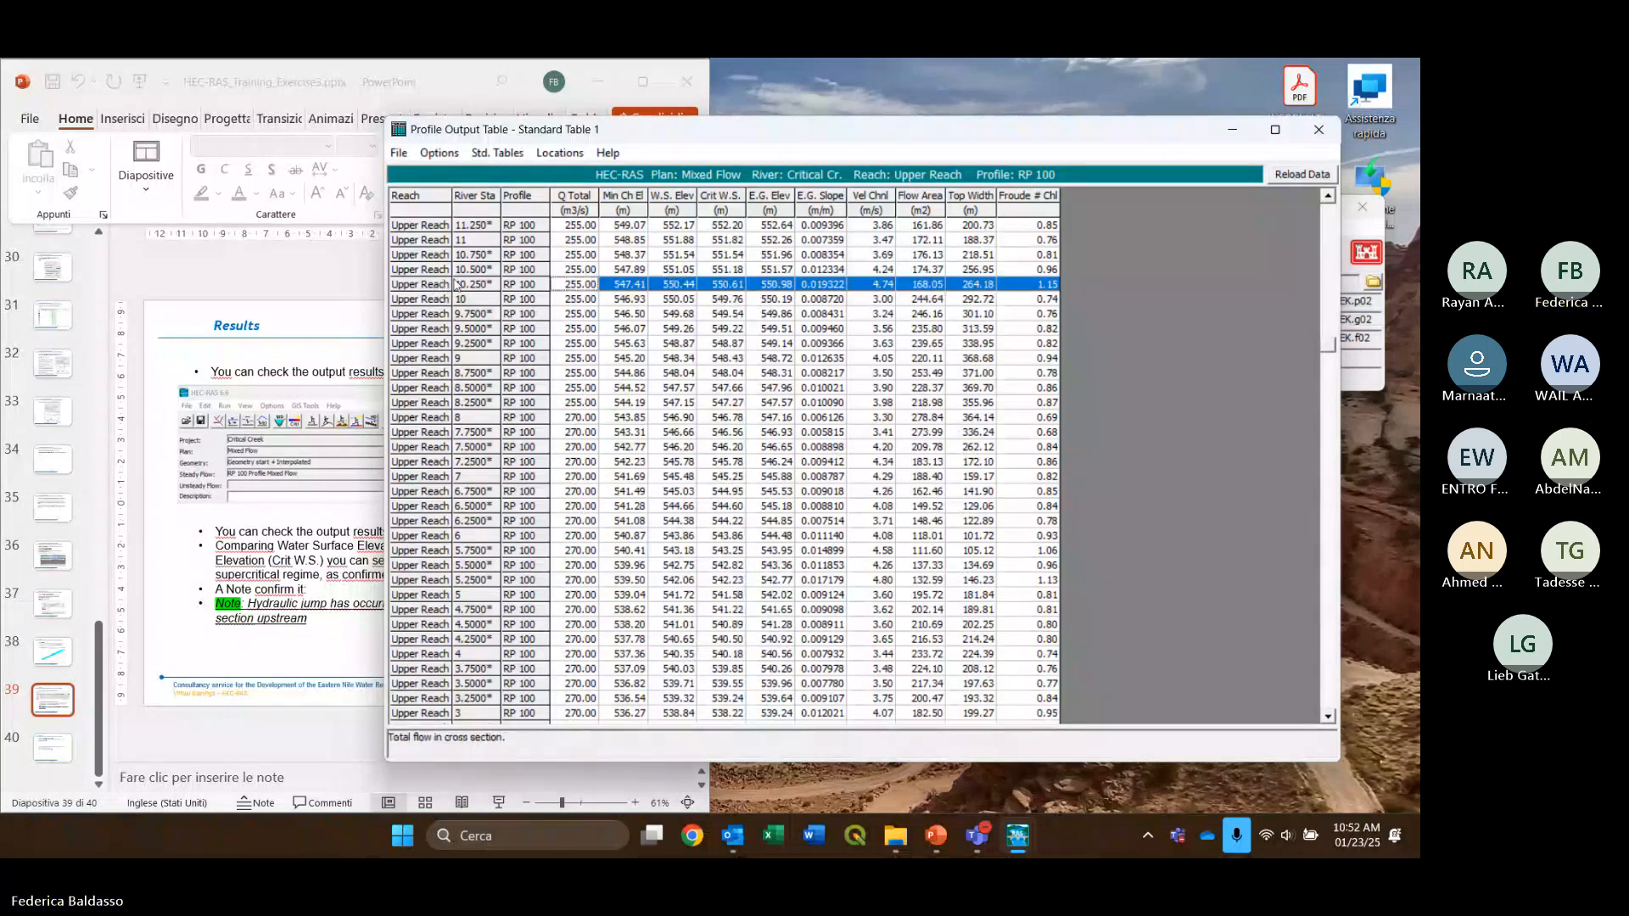
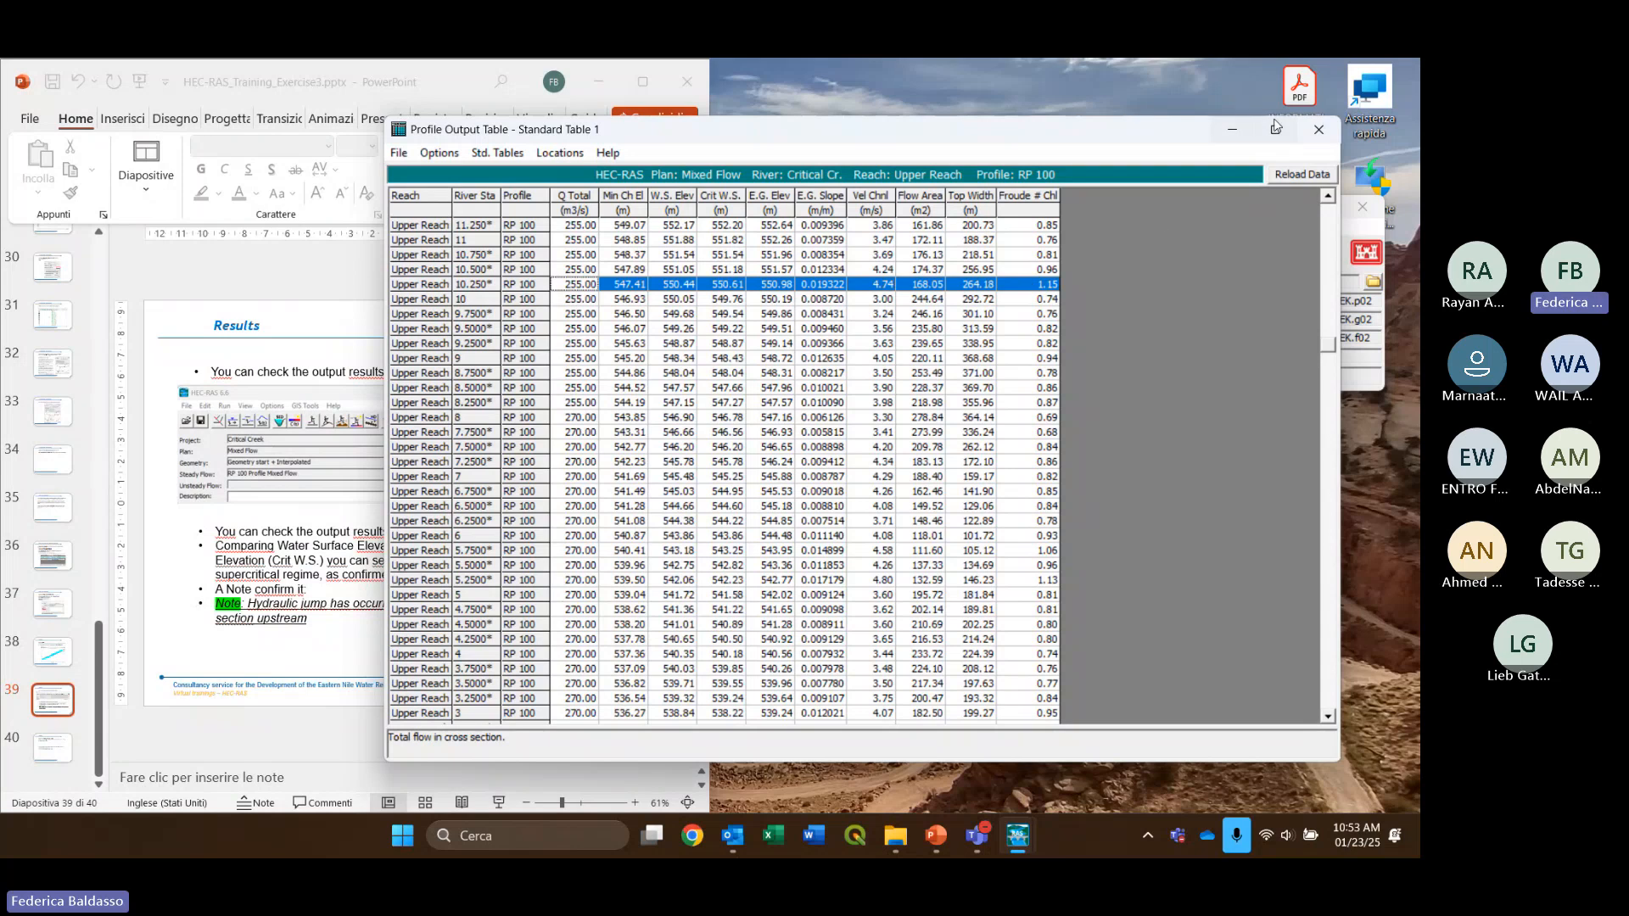
pyautogui.click(1314, 132)
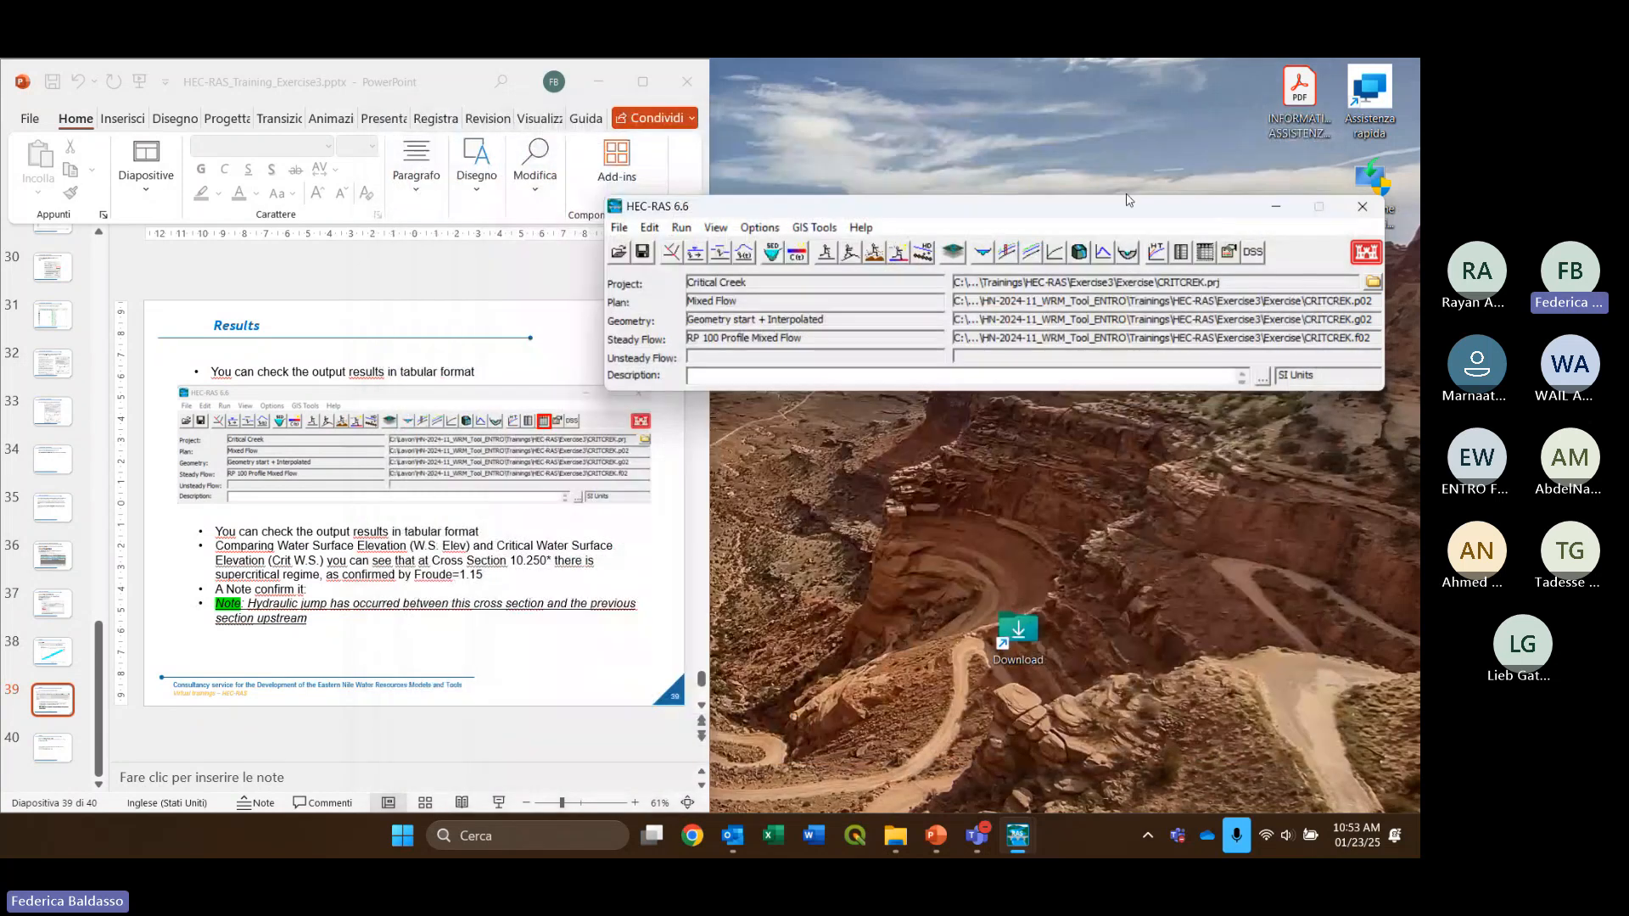
pyautogui.moveTo(1099, 223); pyautogui.dragTo(1095, 184)
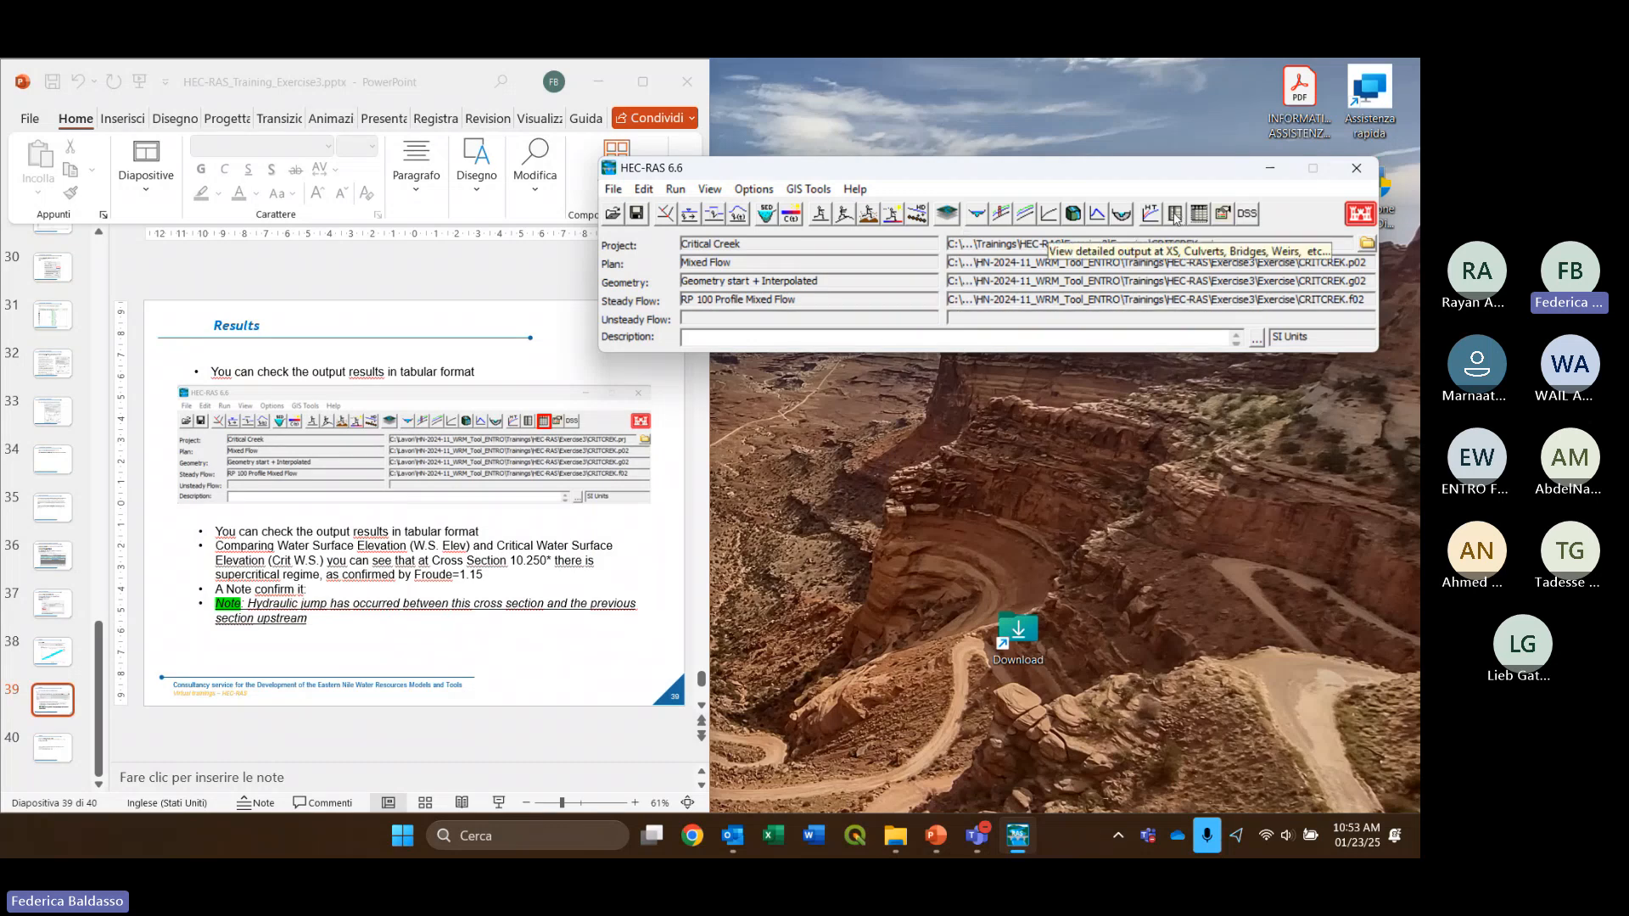
# Open the Summary of Errors, Warnings and Notes for the Mixed Flow plan and skim the upstream cross-section messages
pyautogui.click(707, 190)
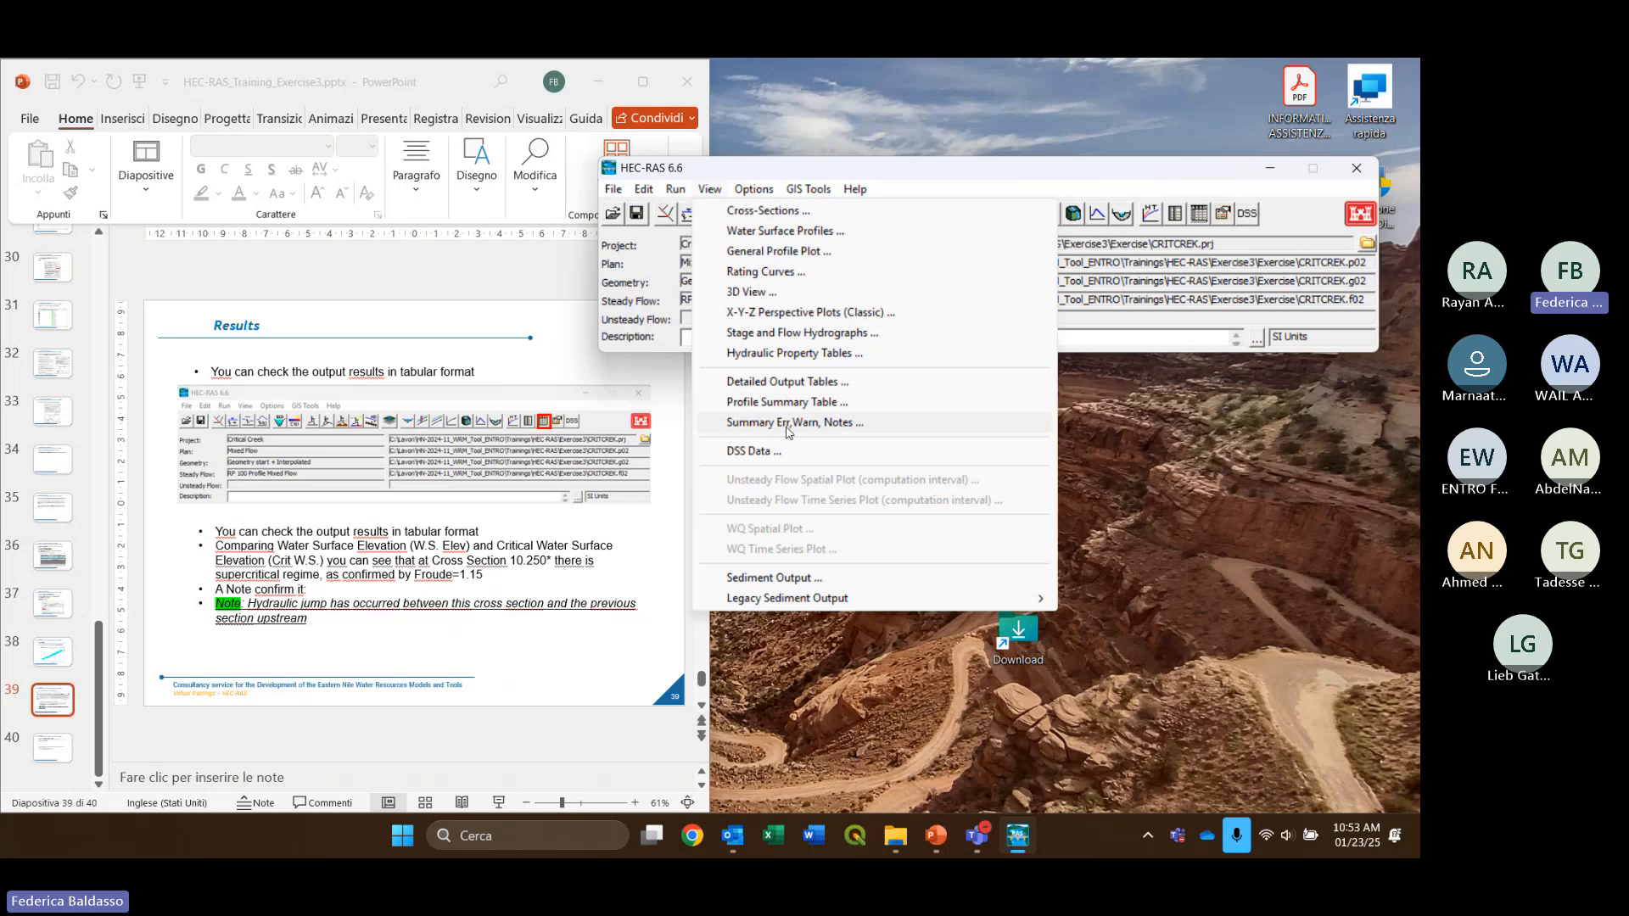
pyautogui.click(853, 424)
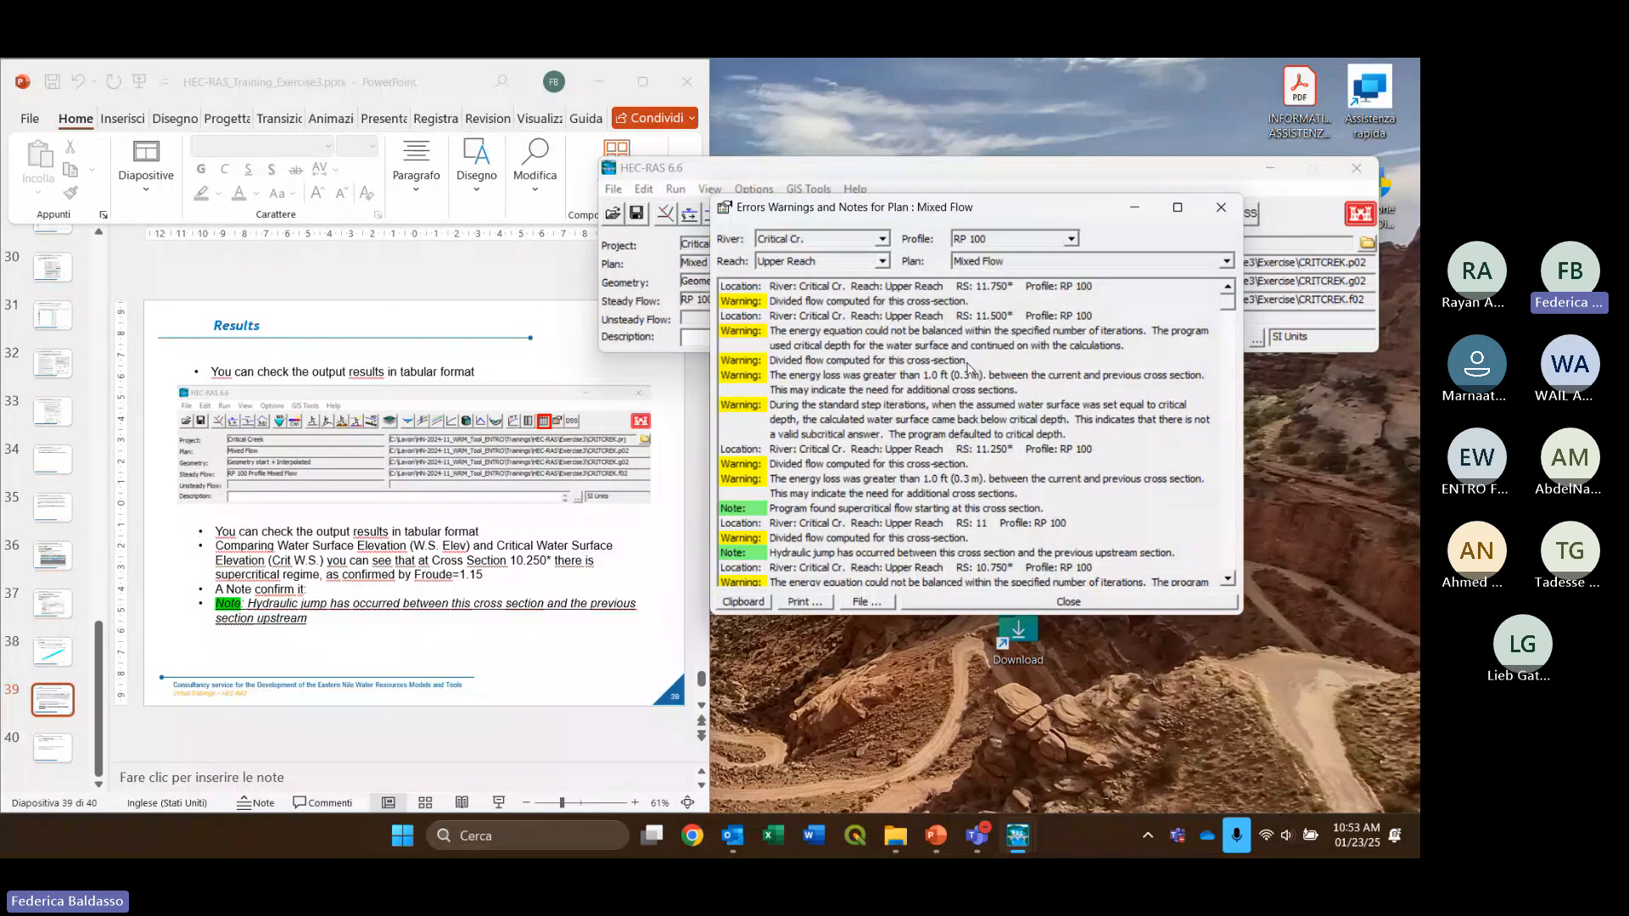
pyautogui.scroll(-4, 968, 367)
pyautogui.scroll(-4, 968, 367)
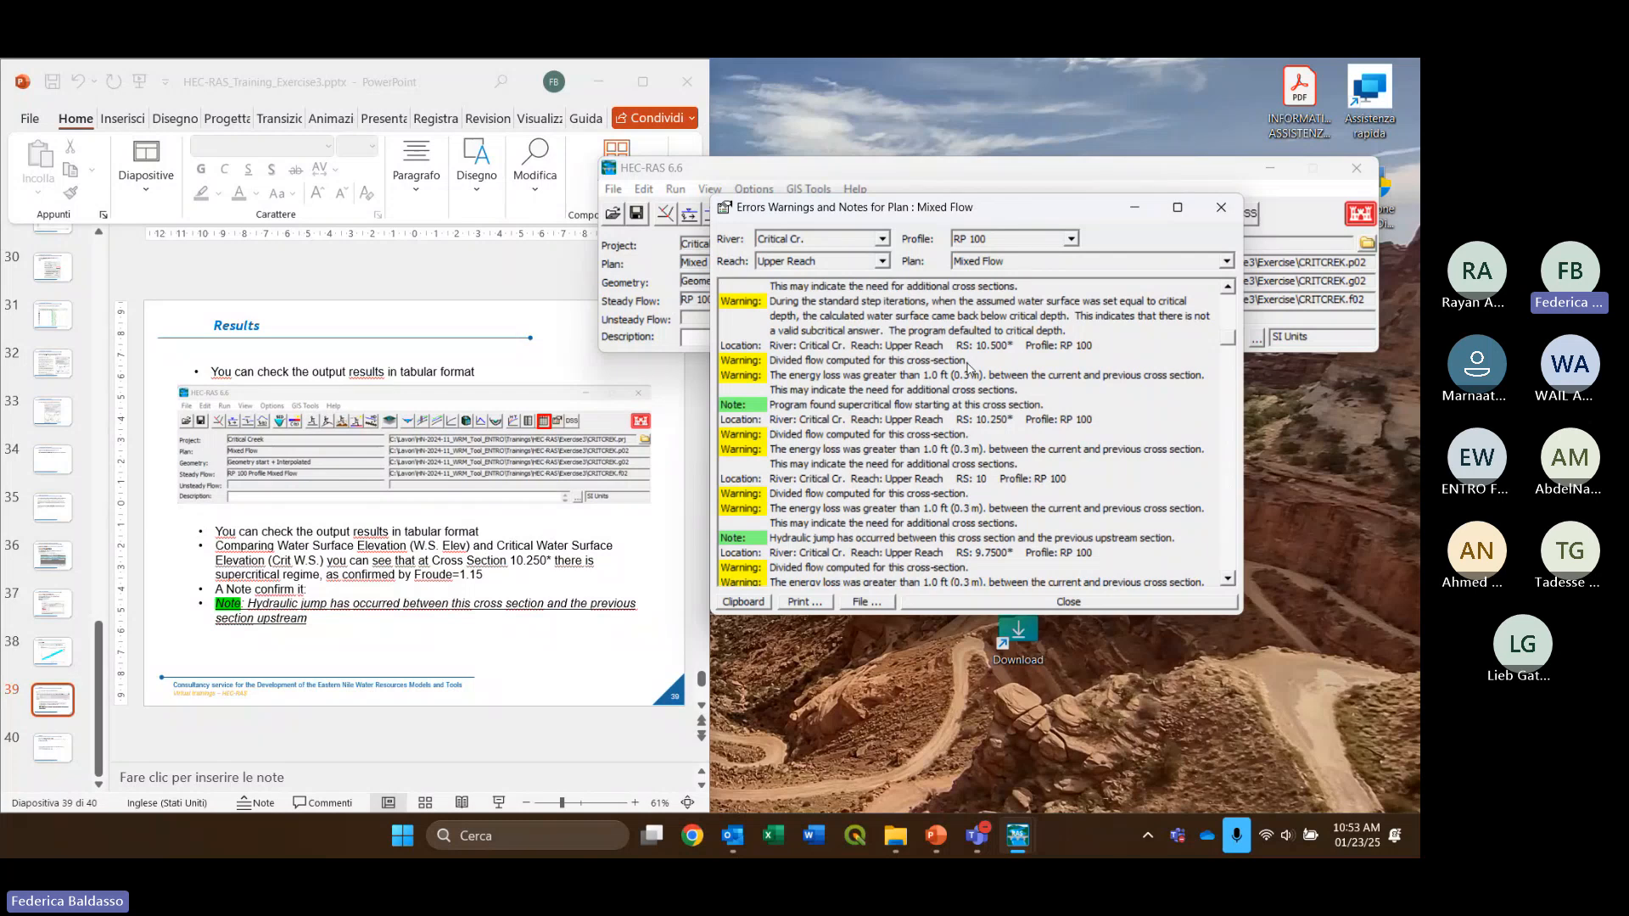
pyautogui.scroll(-1, 968, 366)
pyautogui.scroll(4, 968, 367)
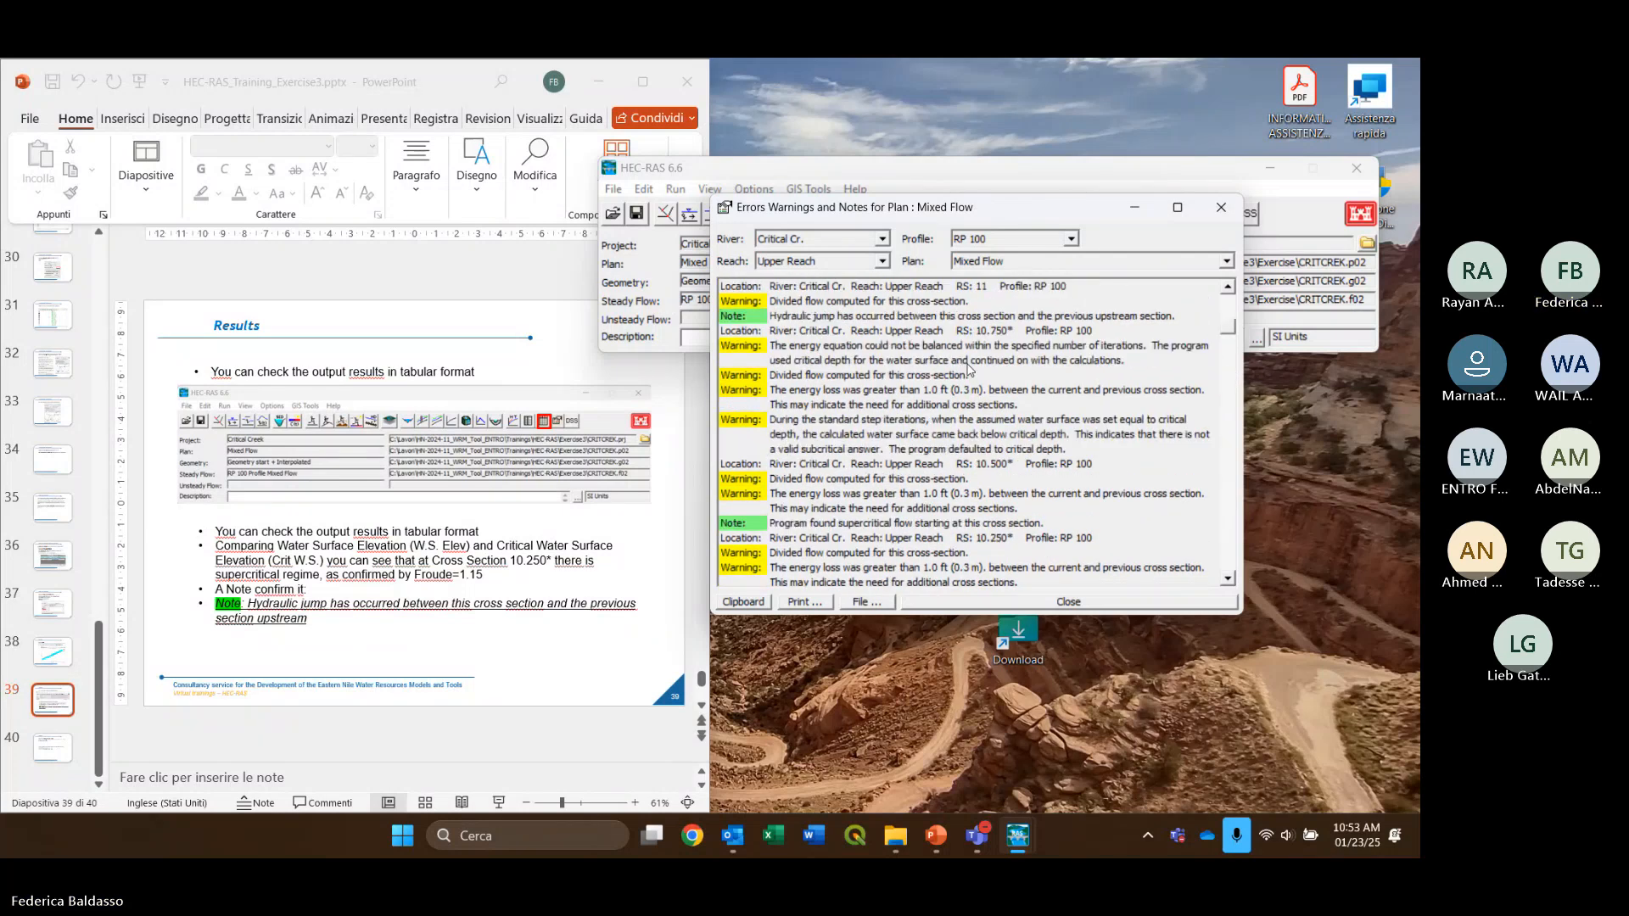
pyautogui.scroll(5, 968, 367)
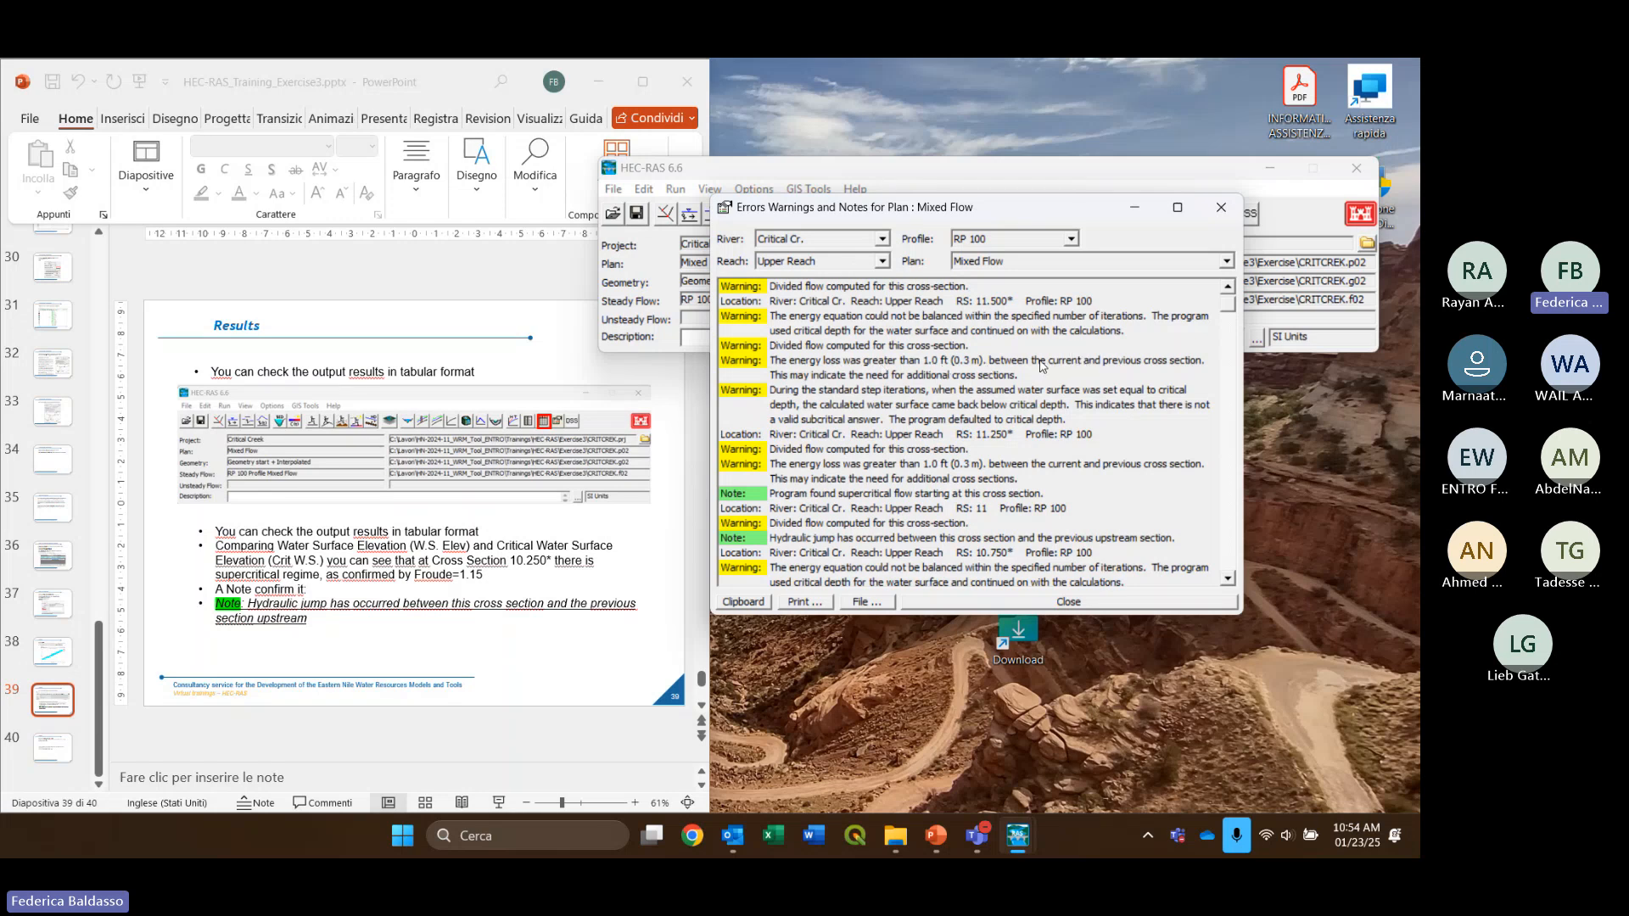
# Examine the supercritical flow and hydraulic jump notes at river stations 11.250* and 11
pyautogui.scroll(-3, 1032, 383)
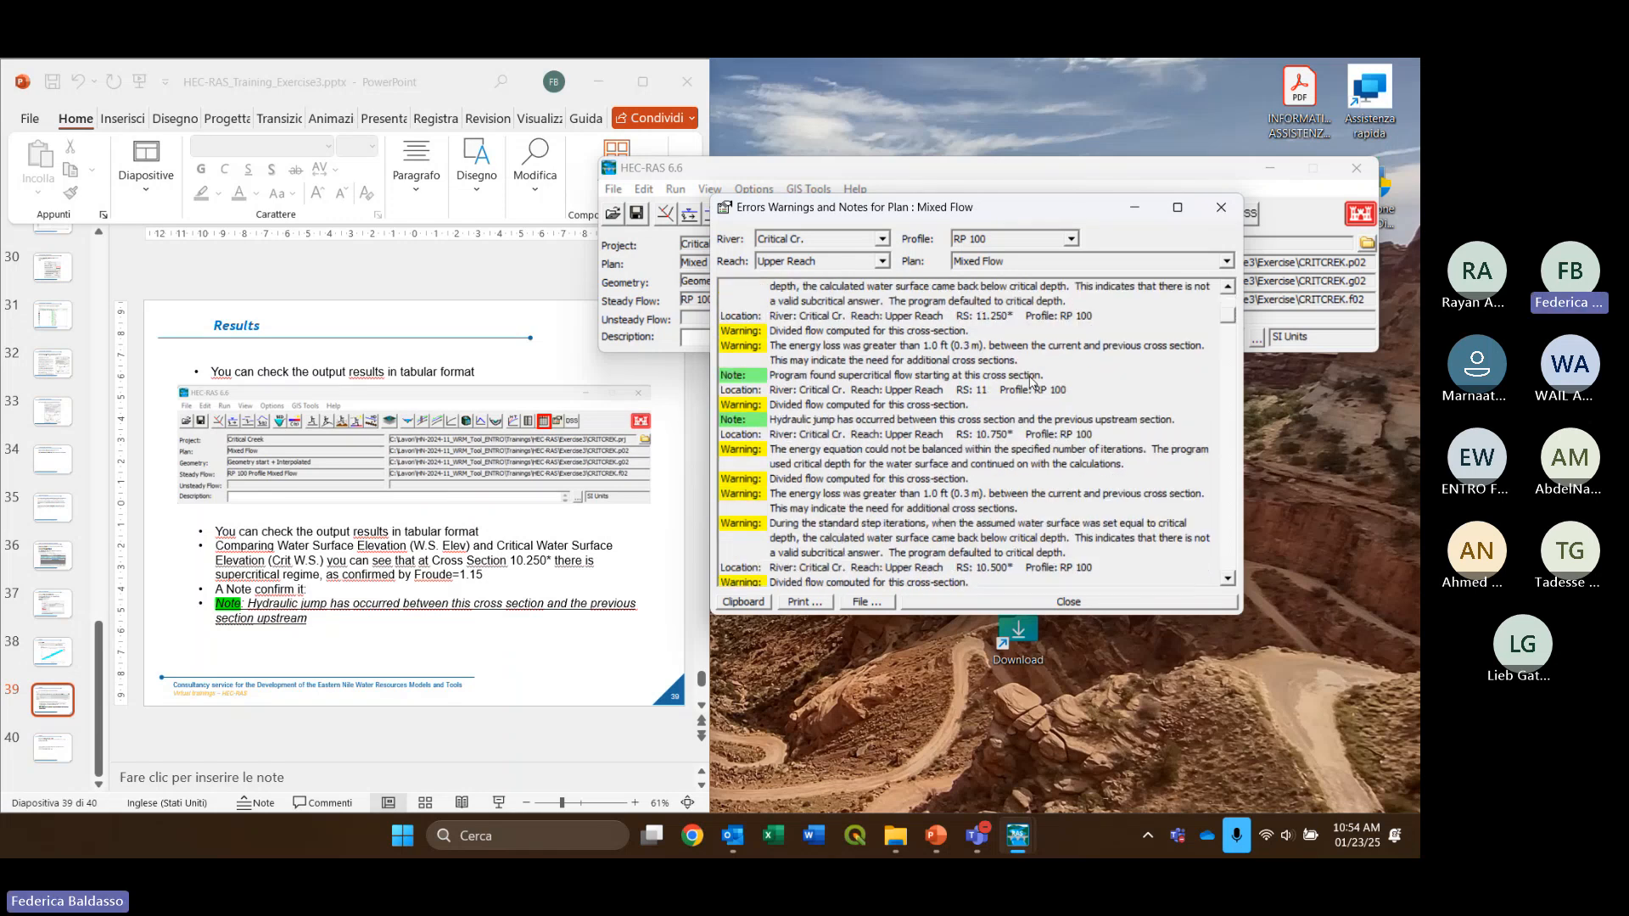
pyautogui.scroll(-3, 980, 492)
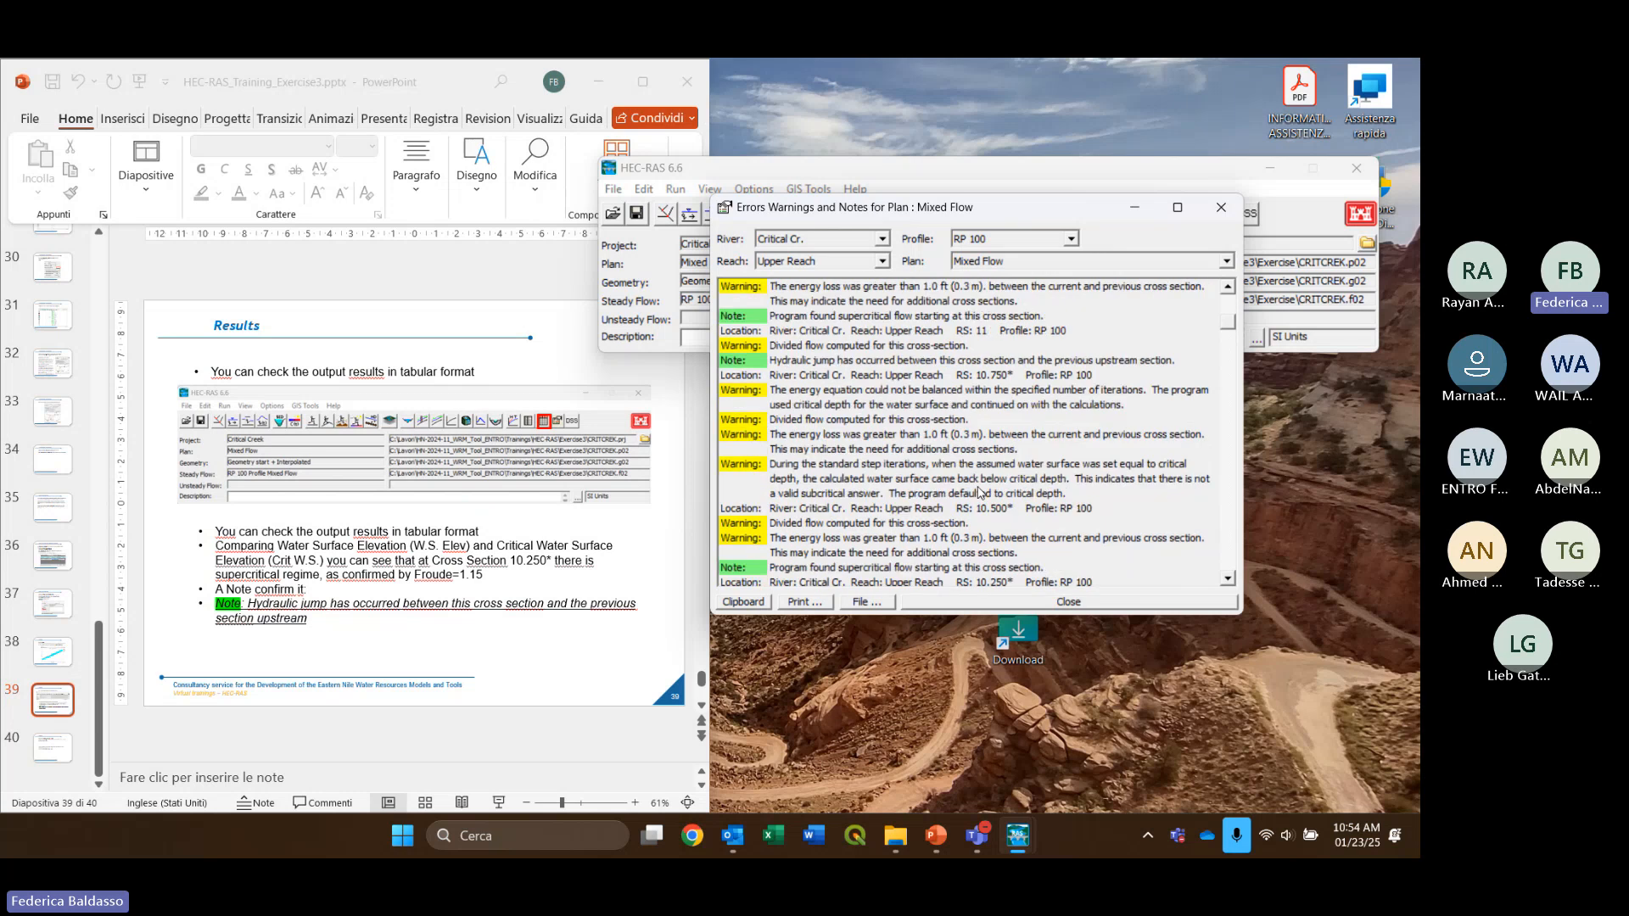
pyautogui.scroll(6, 976, 488)
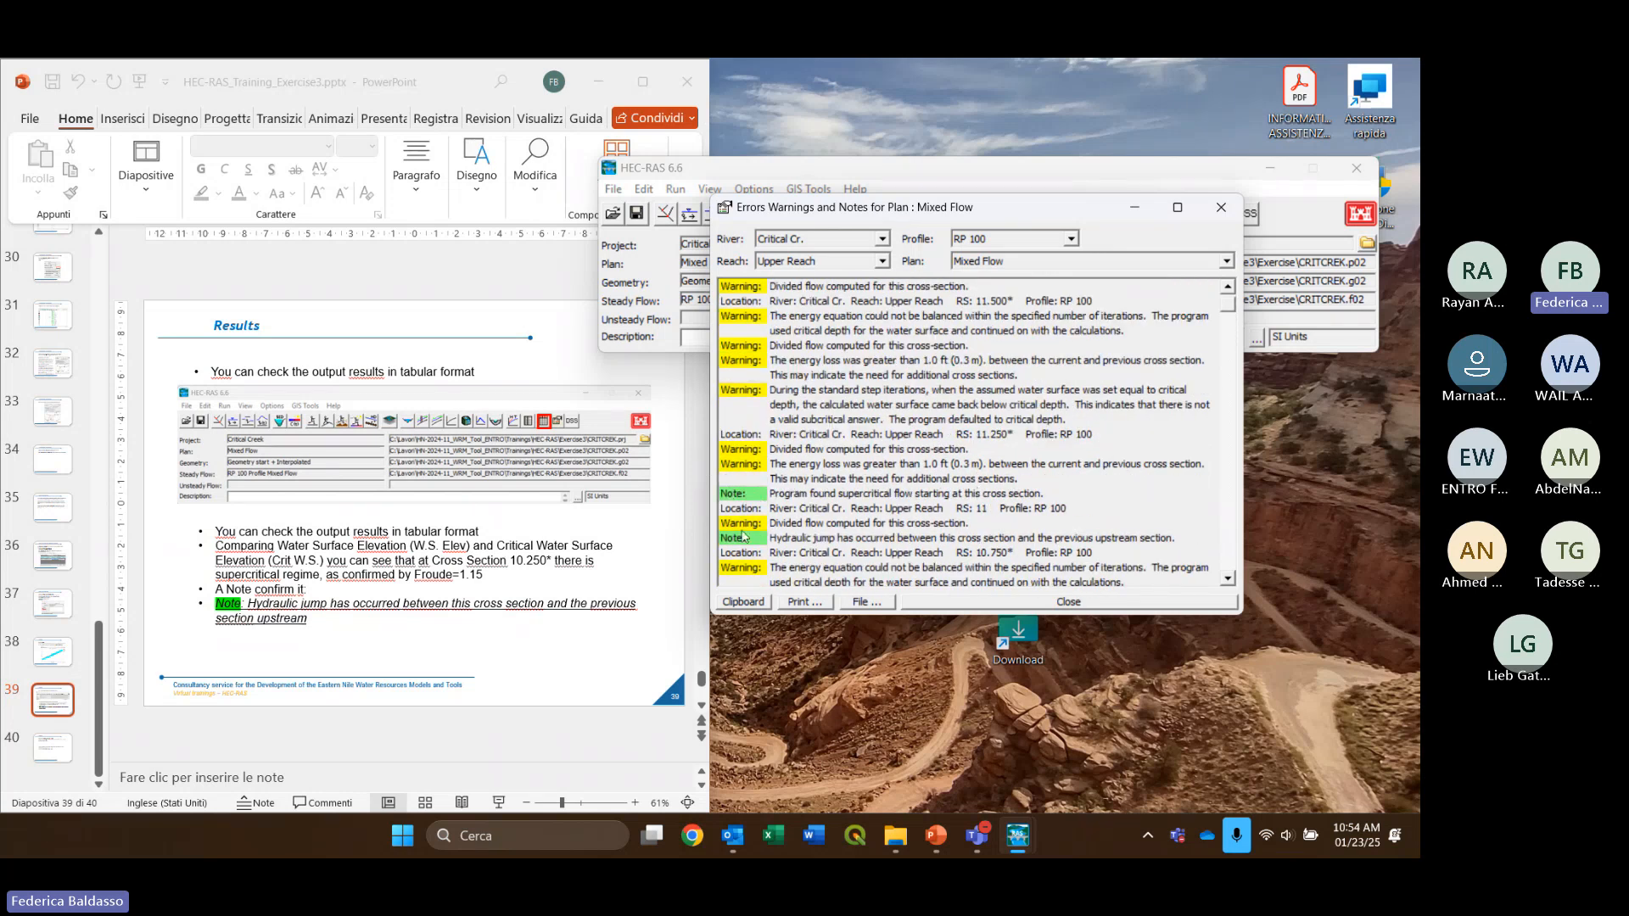
pyautogui.scroll(-3, 743, 526)
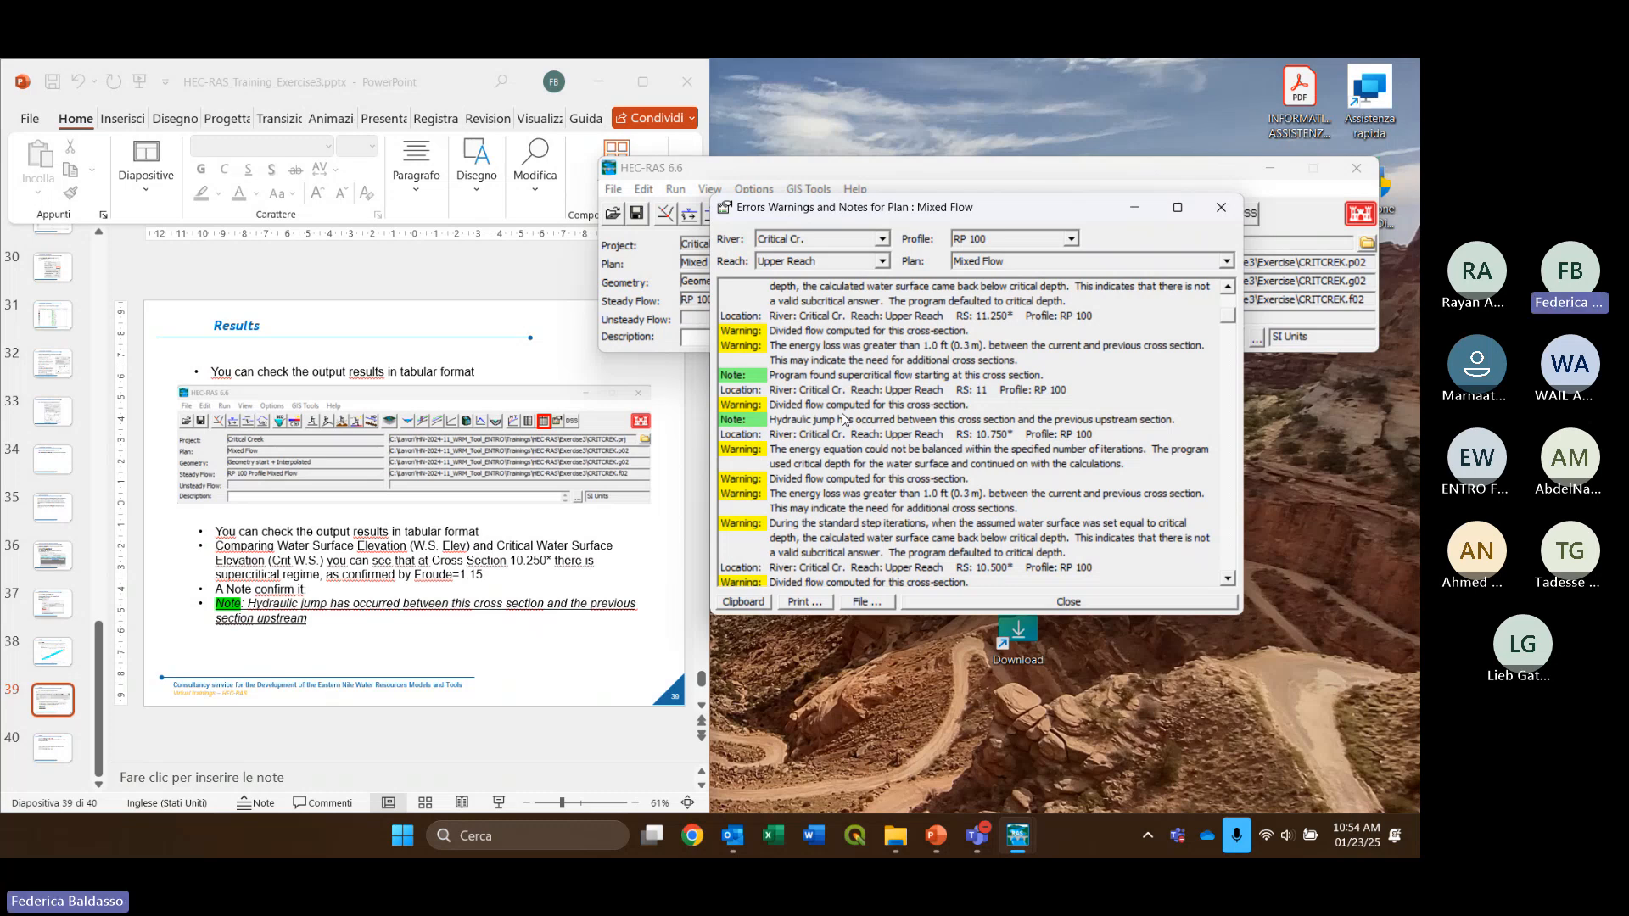
# Review the warnings and notes from river station 10.500* downstream to about station 6, and close the summary window
pyautogui.scroll(-5, 845, 419)
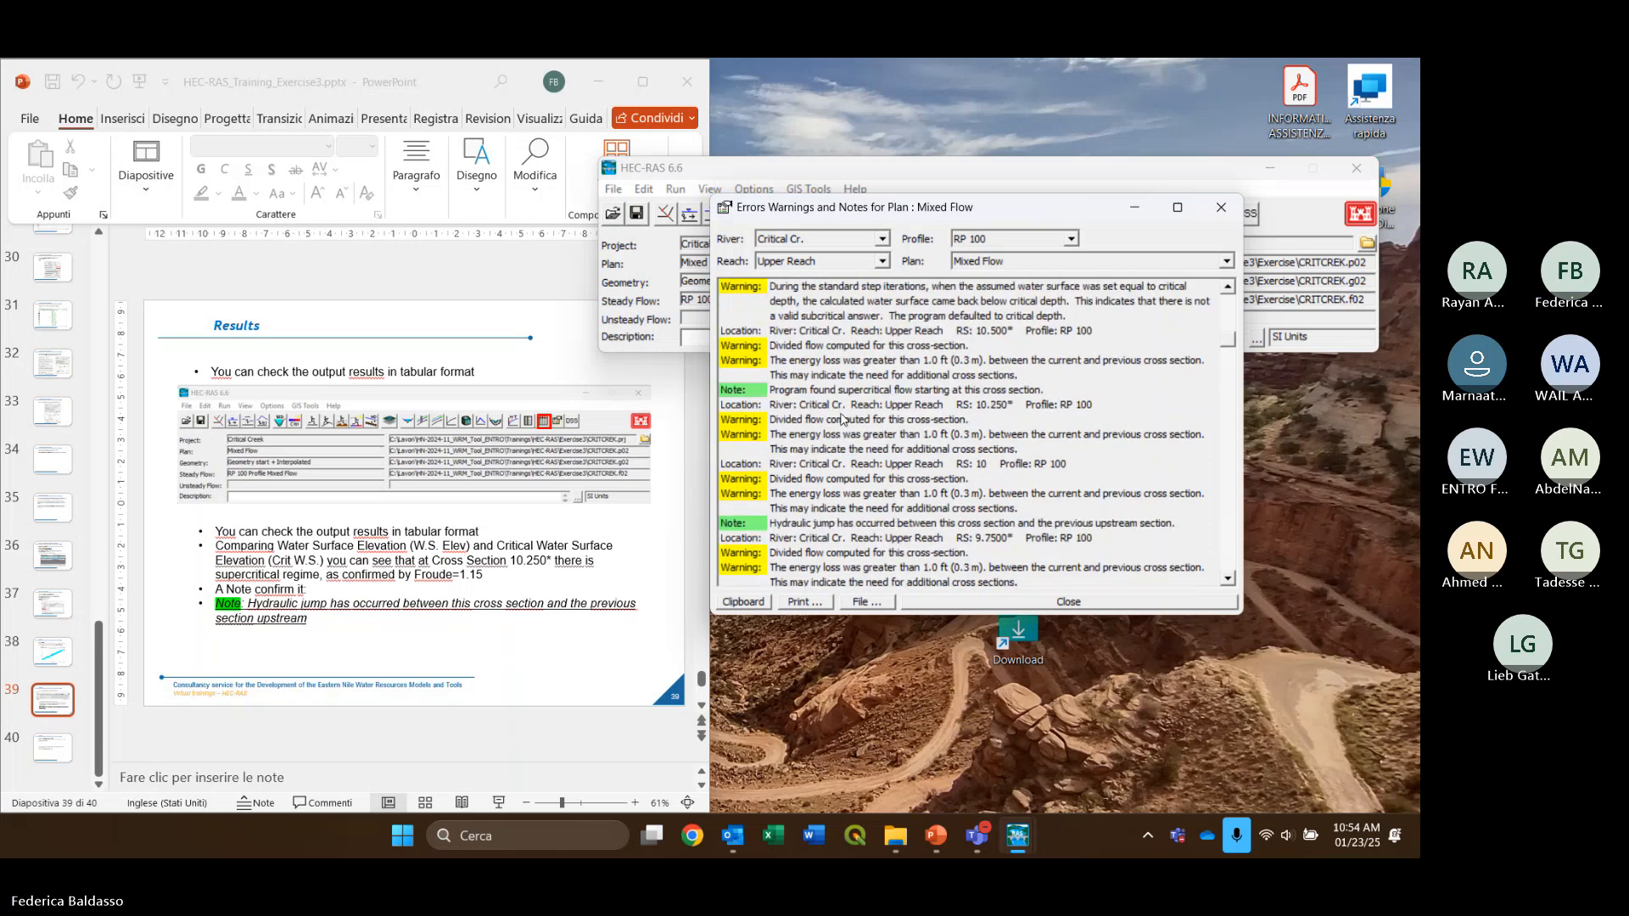
pyautogui.scroll(-4, 893, 378)
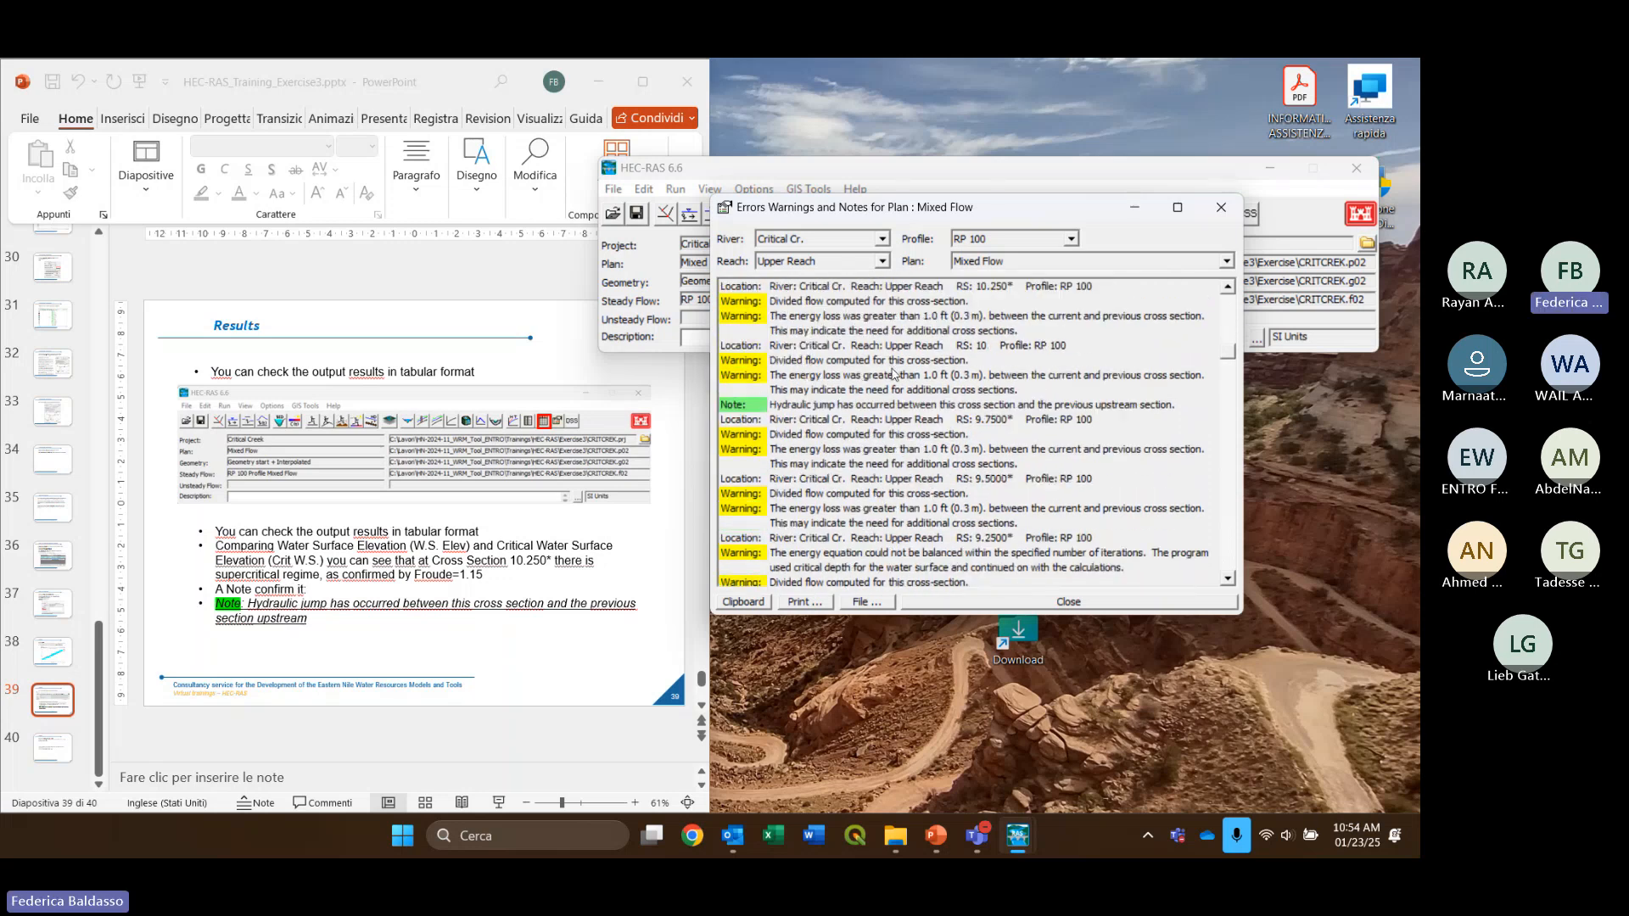
pyautogui.scroll(-6, 893, 383)
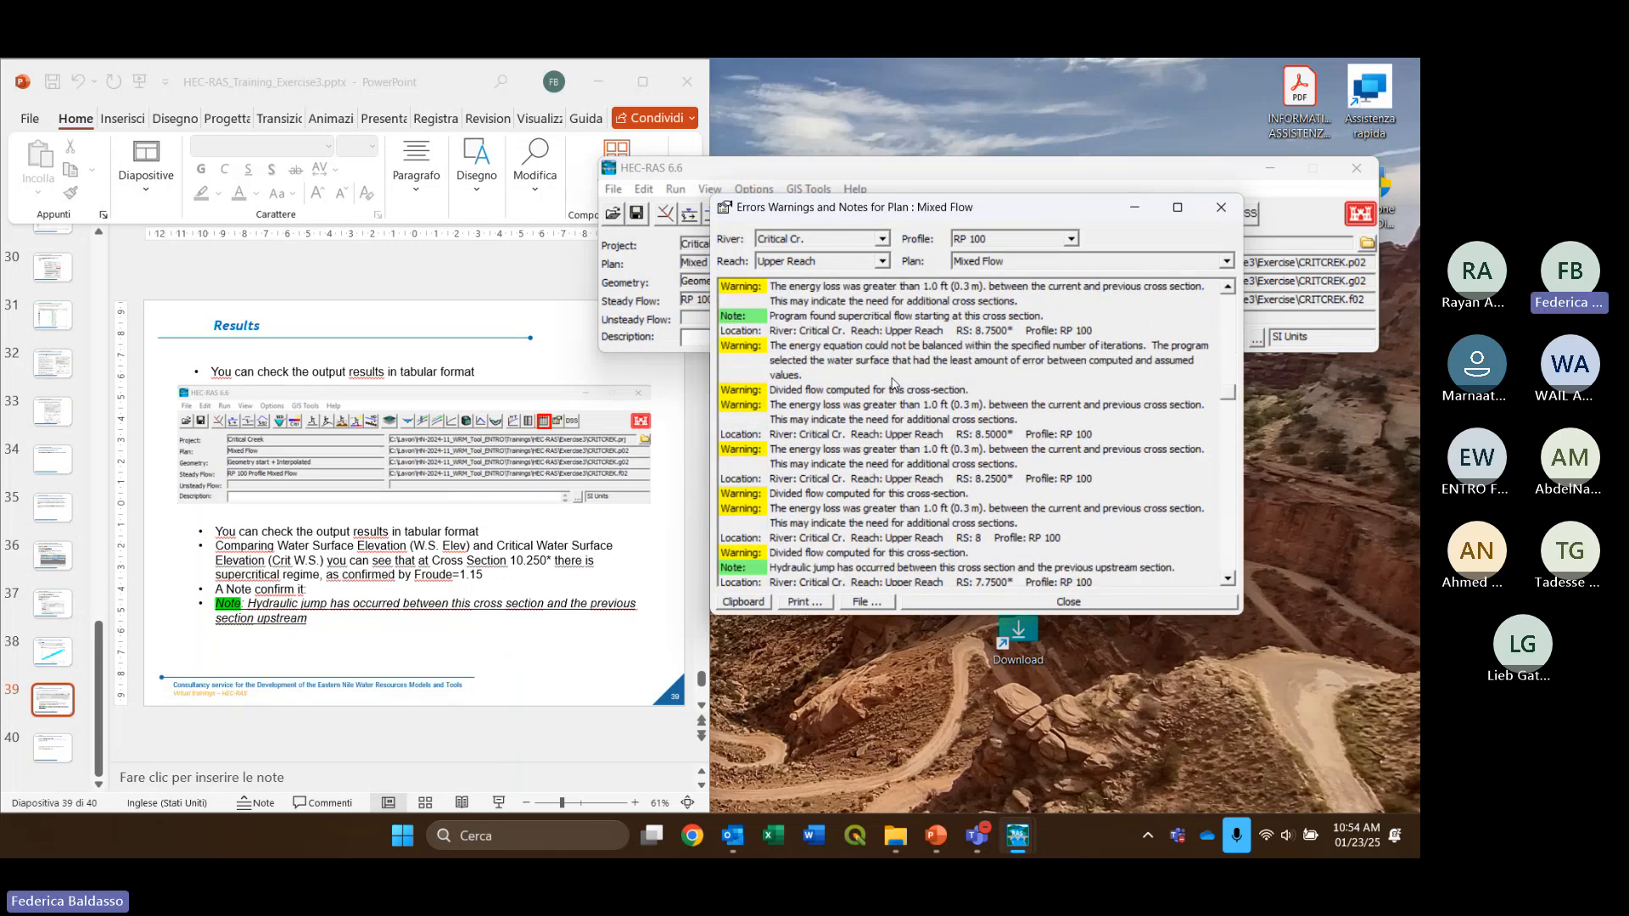
pyautogui.scroll(-6, 893, 383)
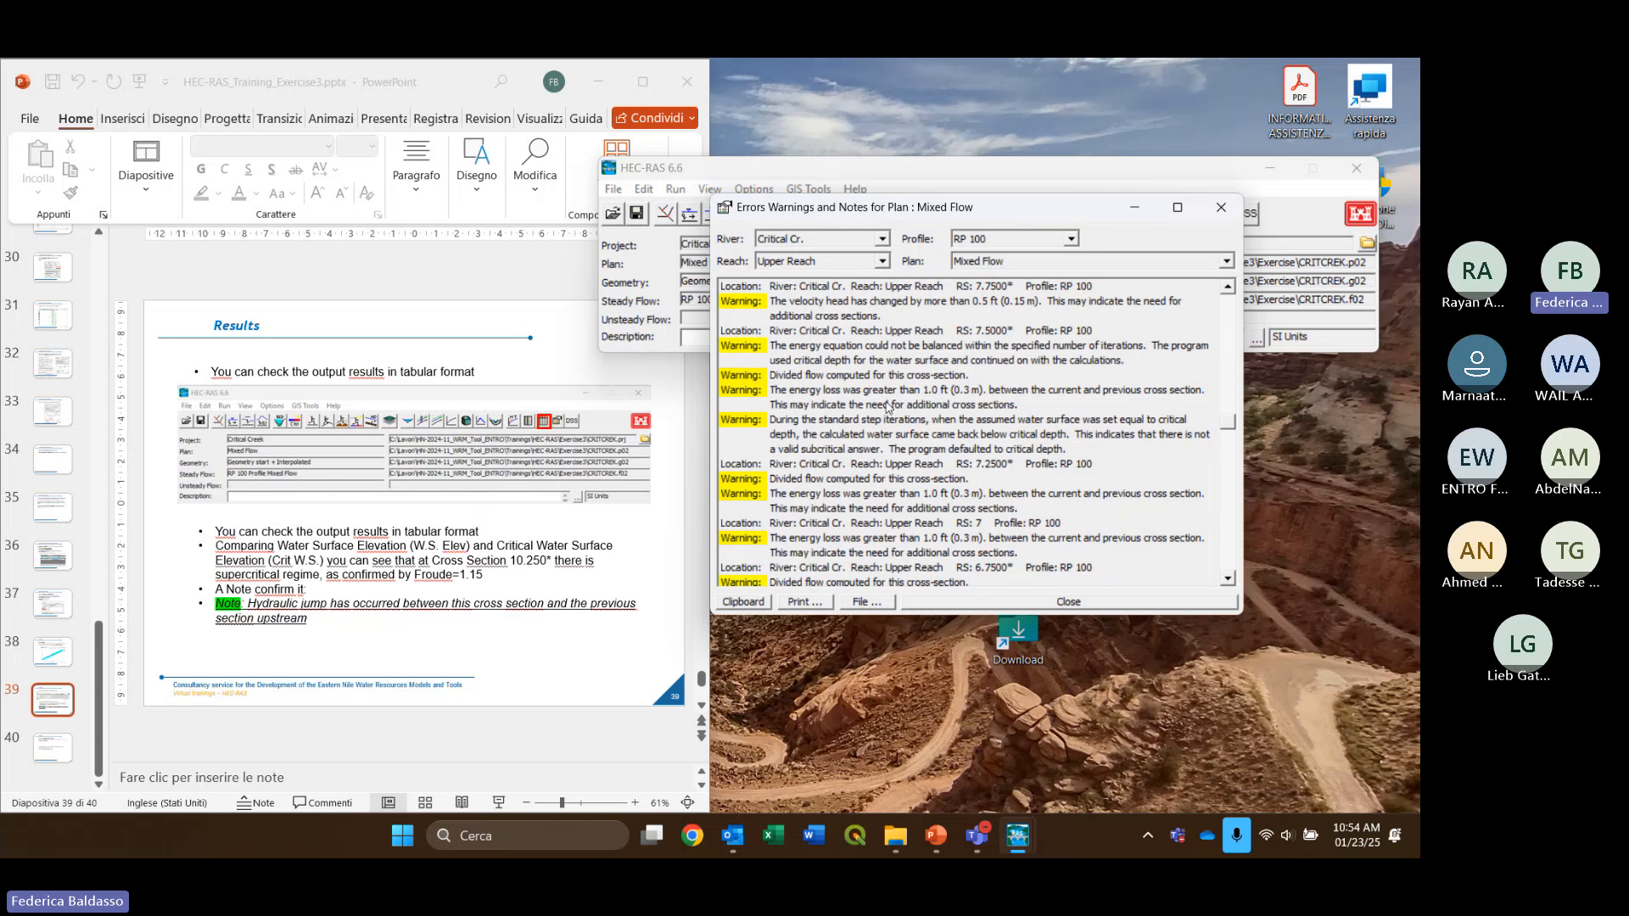
pyautogui.scroll(-3, 934, 390)
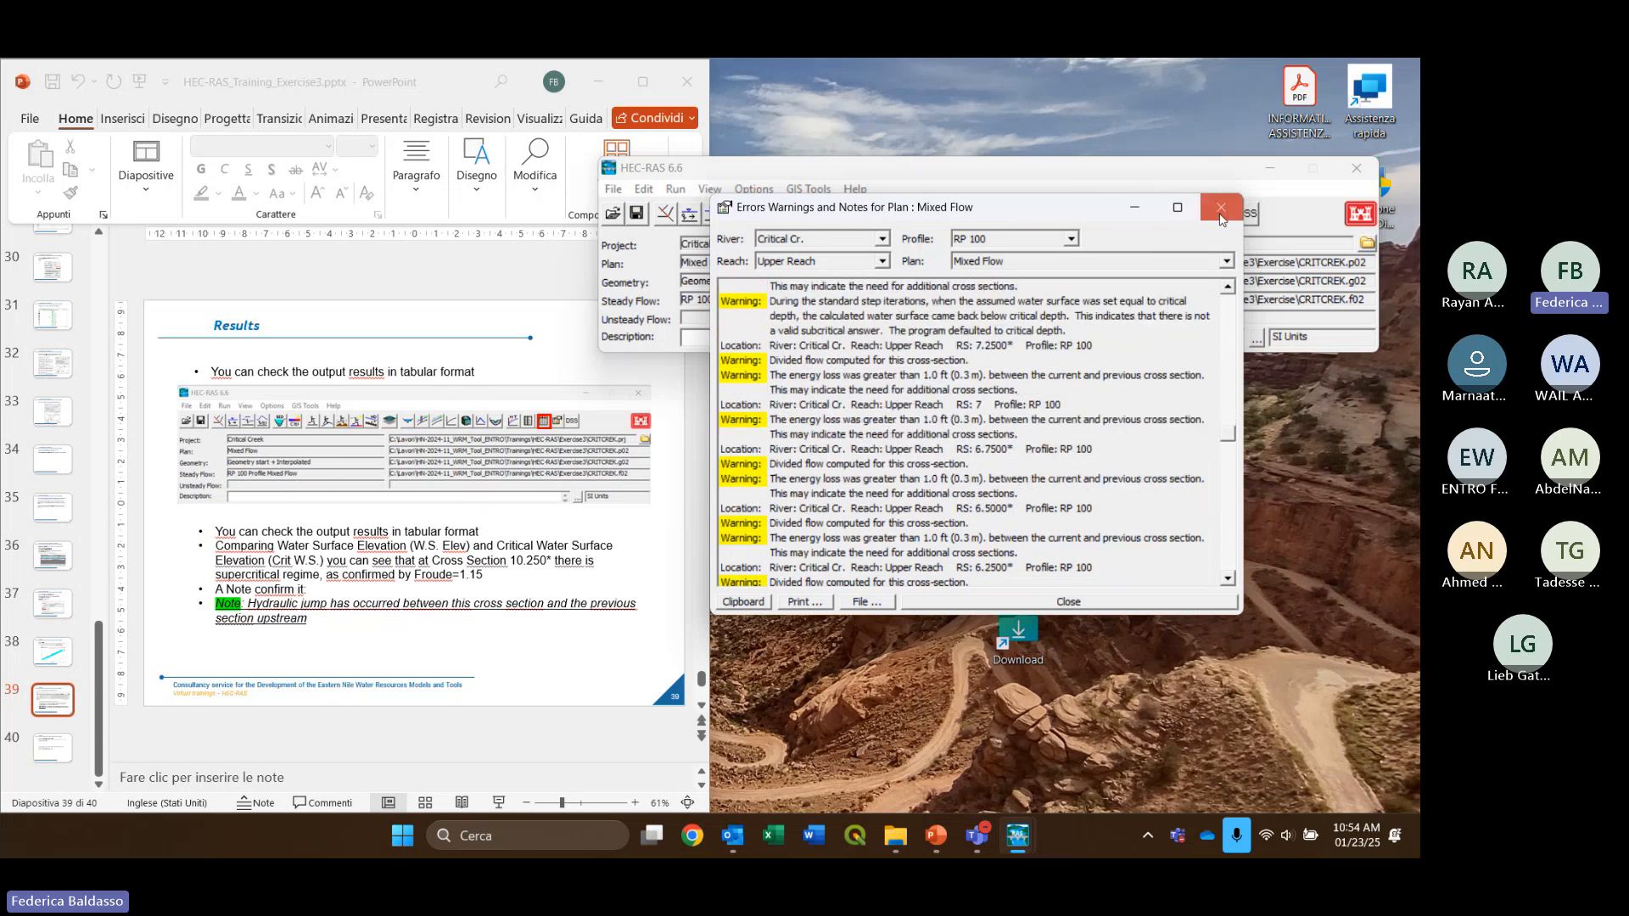
pyautogui.scroll(-3, 846, 403)
pyautogui.scroll(-2, 846, 403)
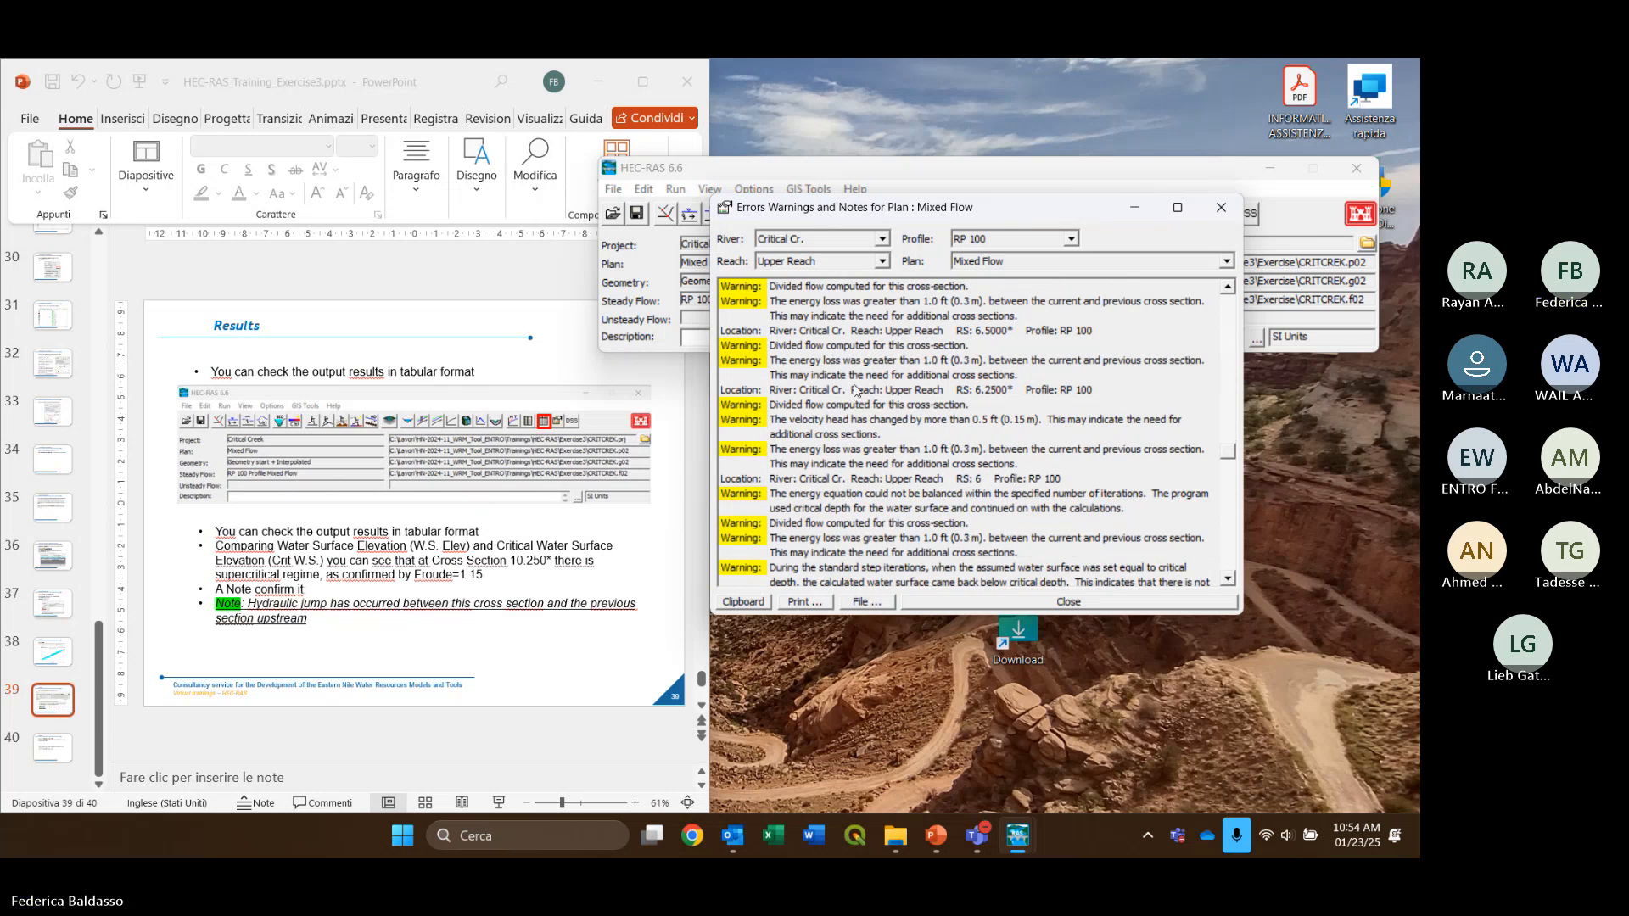
pyautogui.click(1219, 209)
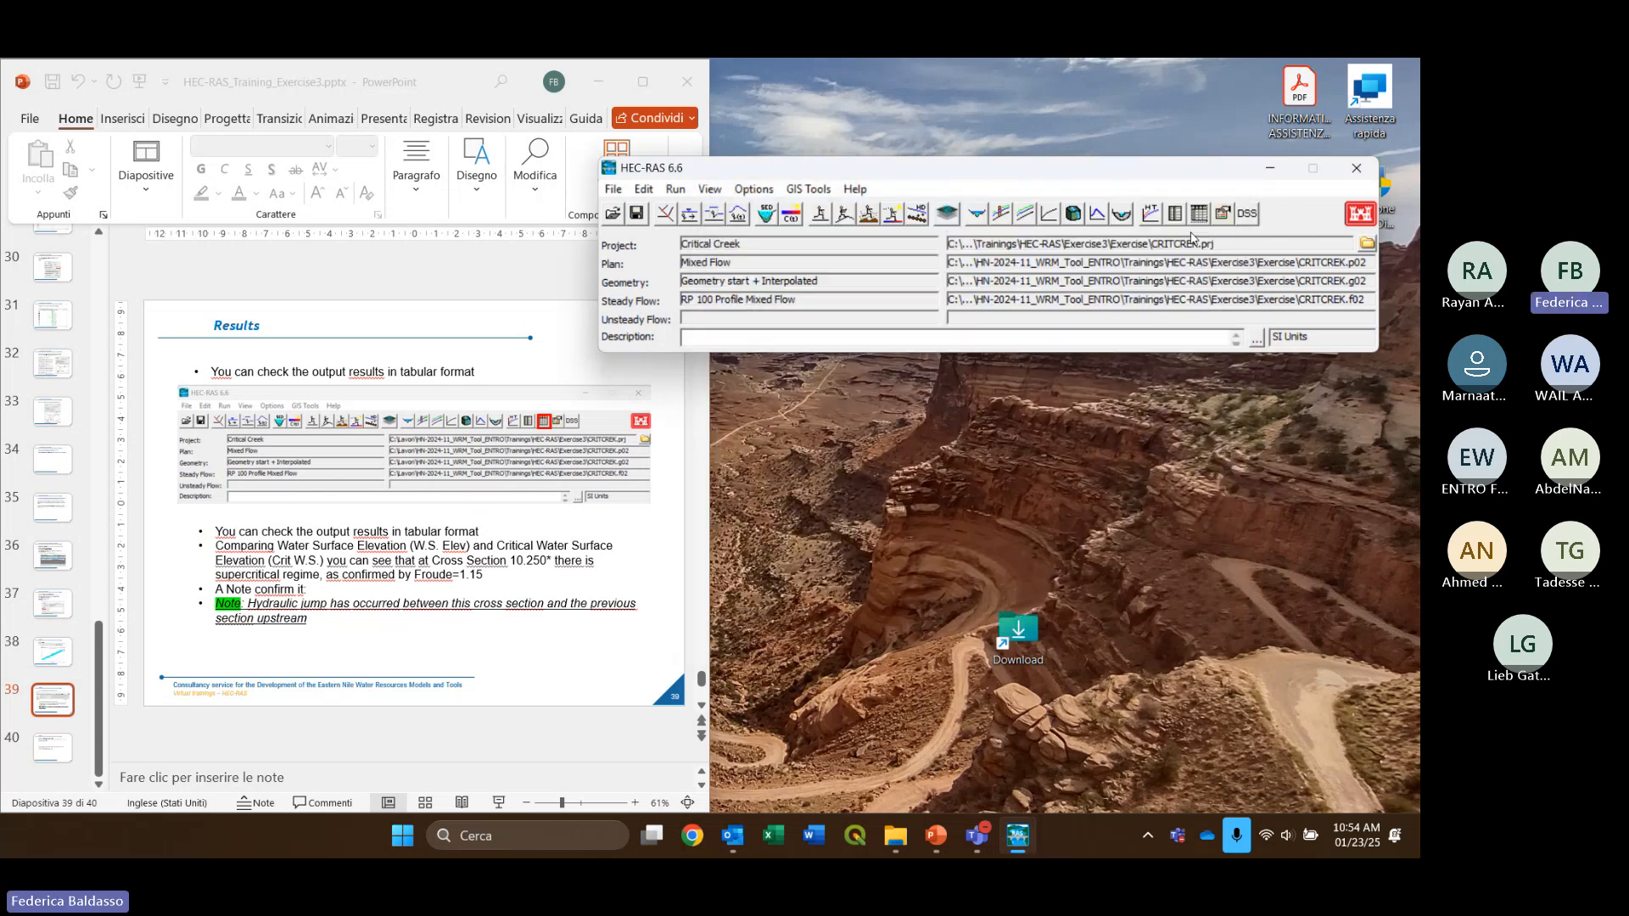
# Advance the presentation to slide 40, then switch to the Teams meeting window to check its chat and minimize it
pyautogui.scroll(-1, 618, 547)
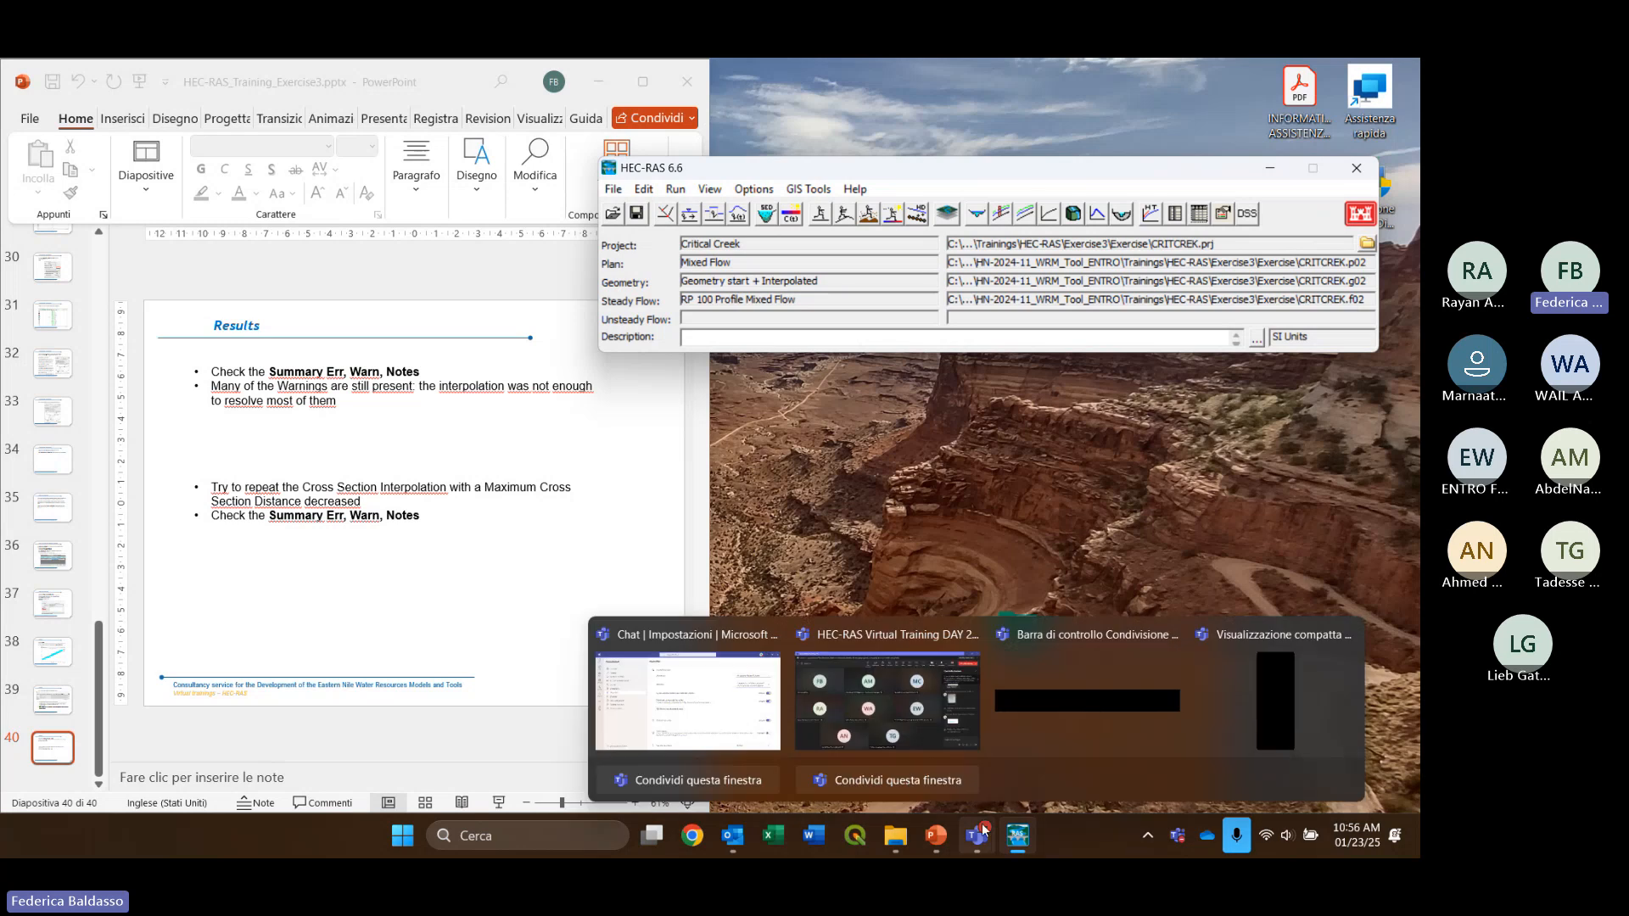
pyautogui.moveTo(980, 831)
pyautogui.click(929, 713)
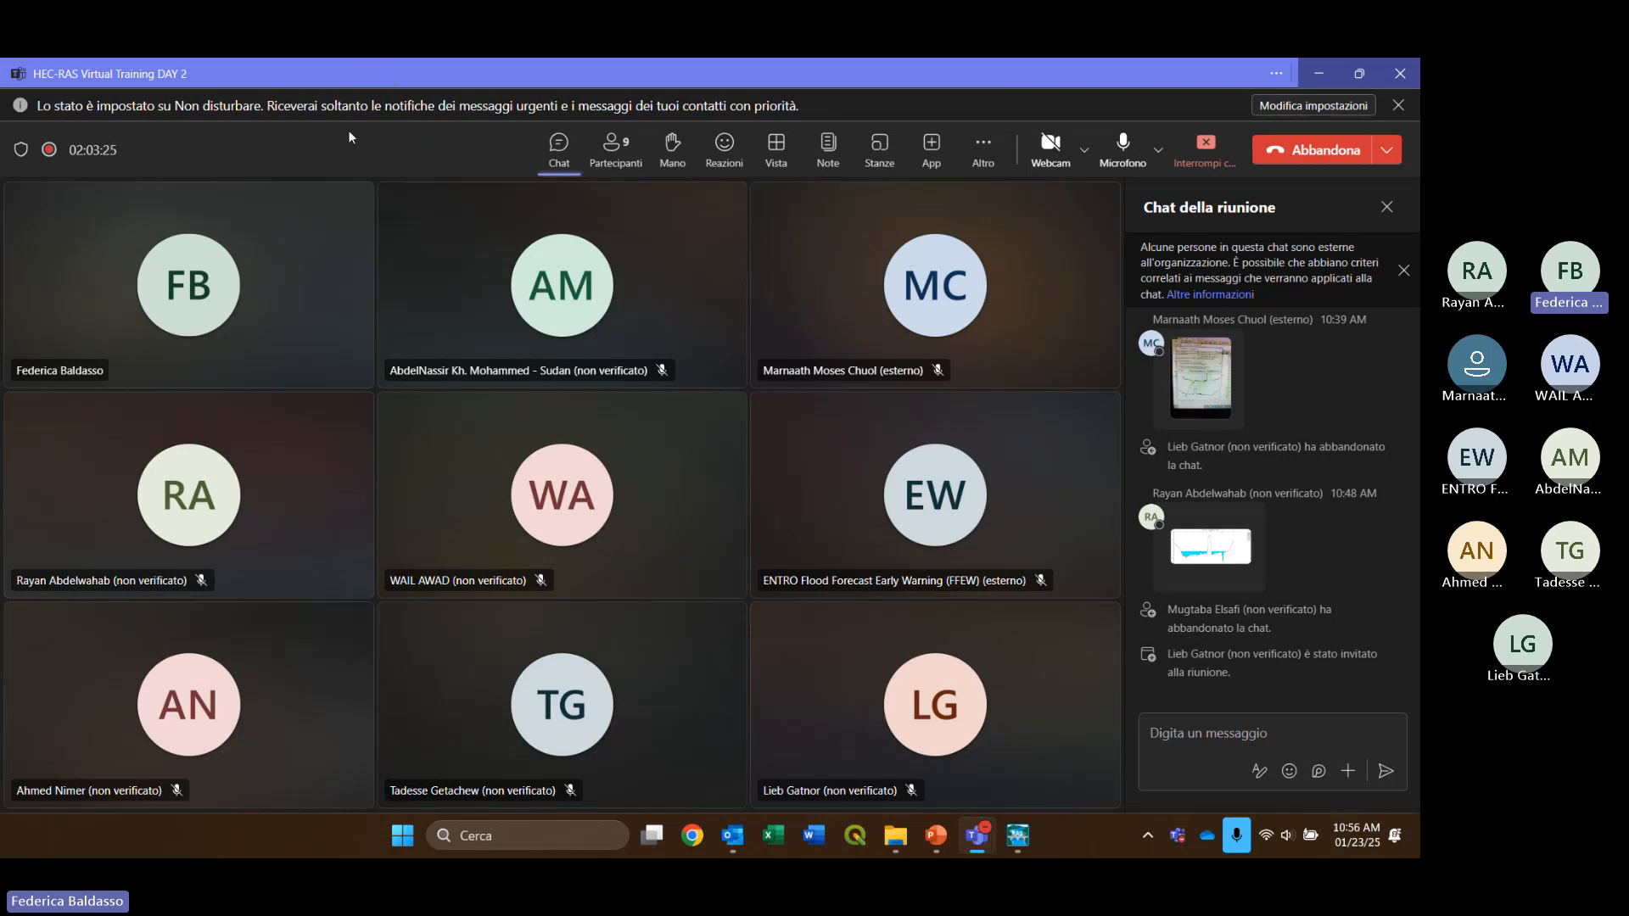
pyautogui.click(1329, 74)
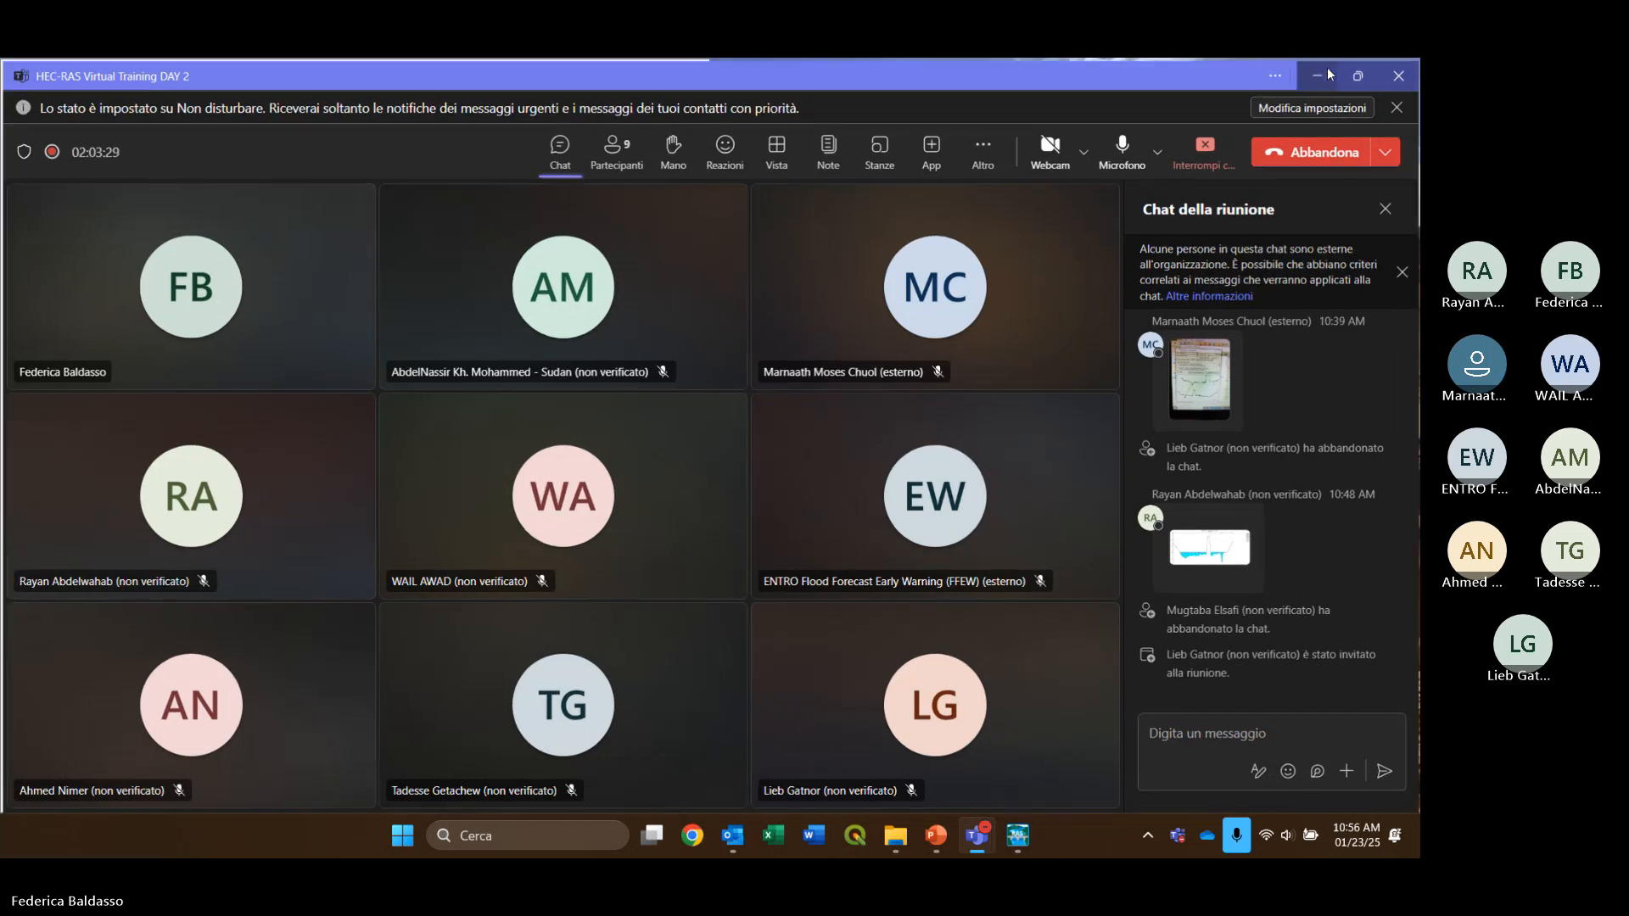